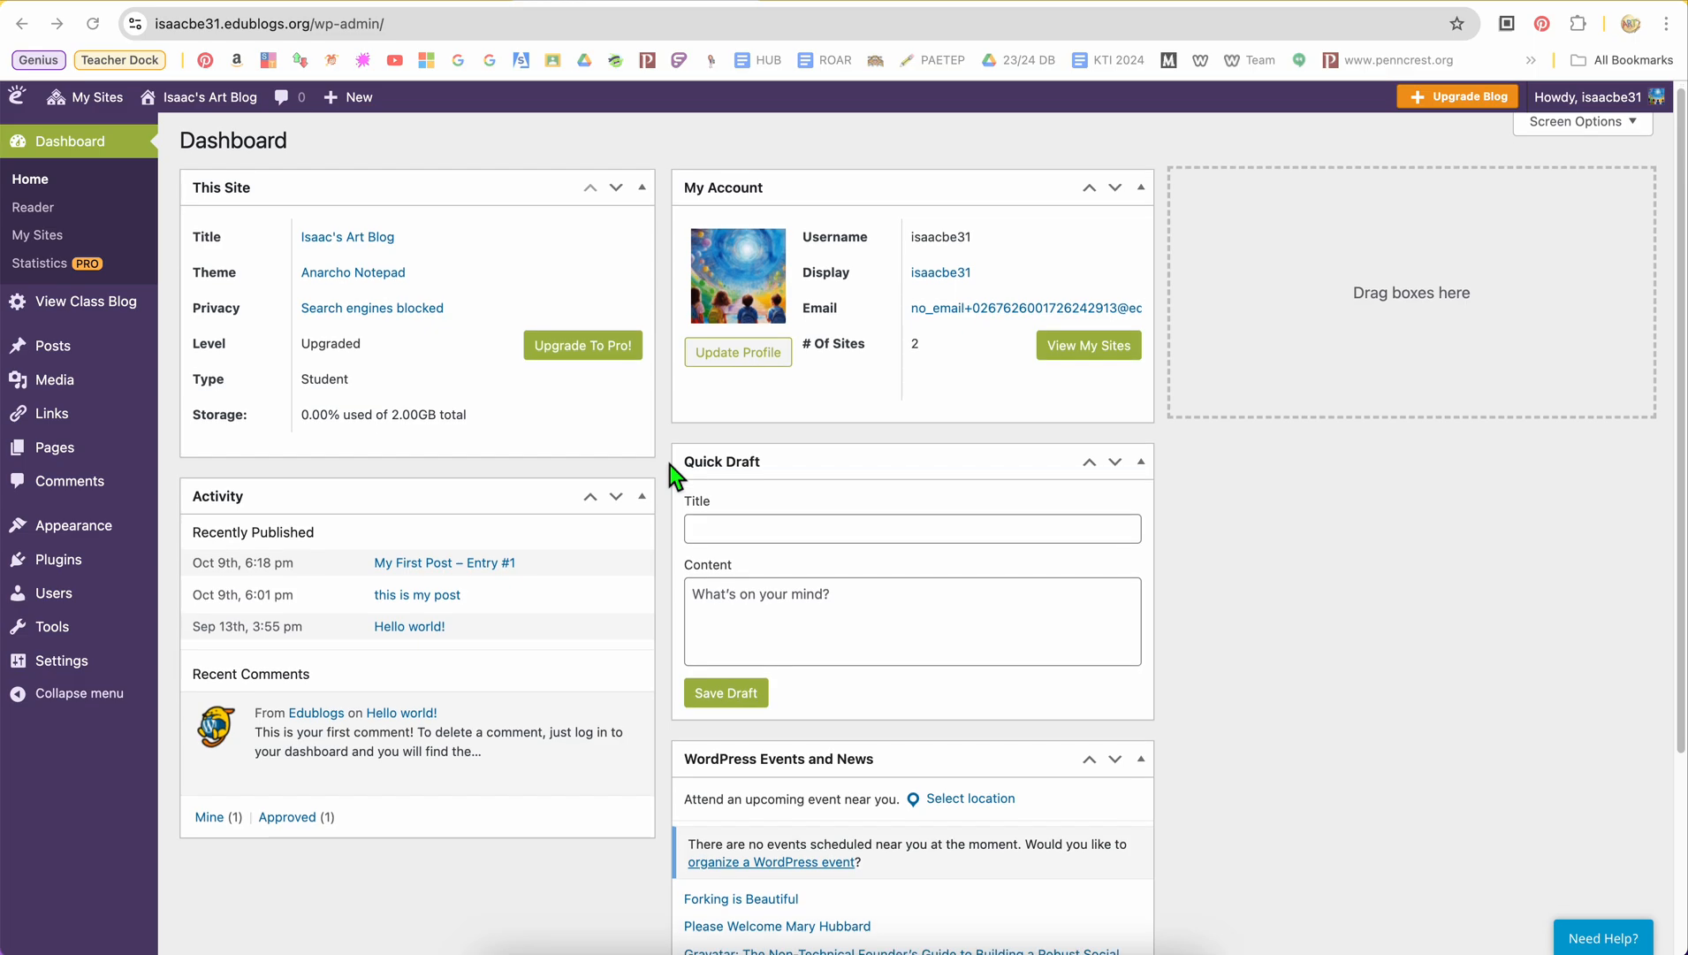
Create a new page for the blog and title it "Resources"
{"action": "scroll", "coordinate": [674, 477], "scroll_direction": "down", "scroll_amount": 5}
{"action": "scroll", "coordinate": [673, 477], "scroll_direction": "up", "scroll_amount": 5}
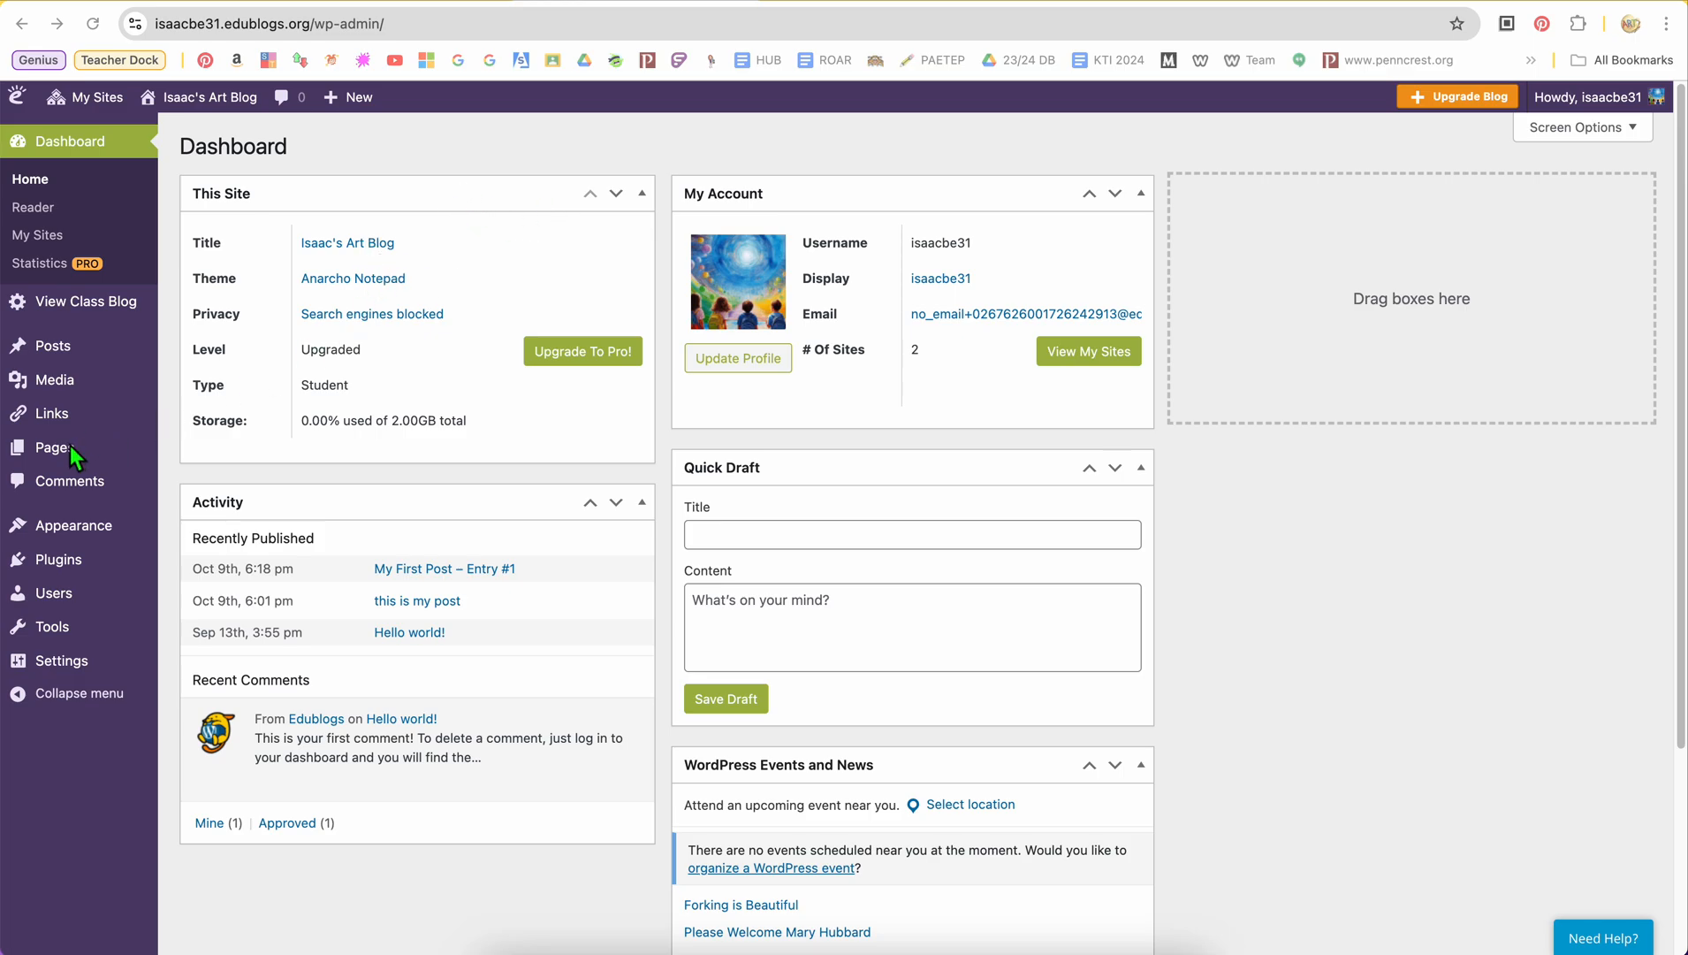
{"action": "mouse_move", "coordinate": [71, 449]}
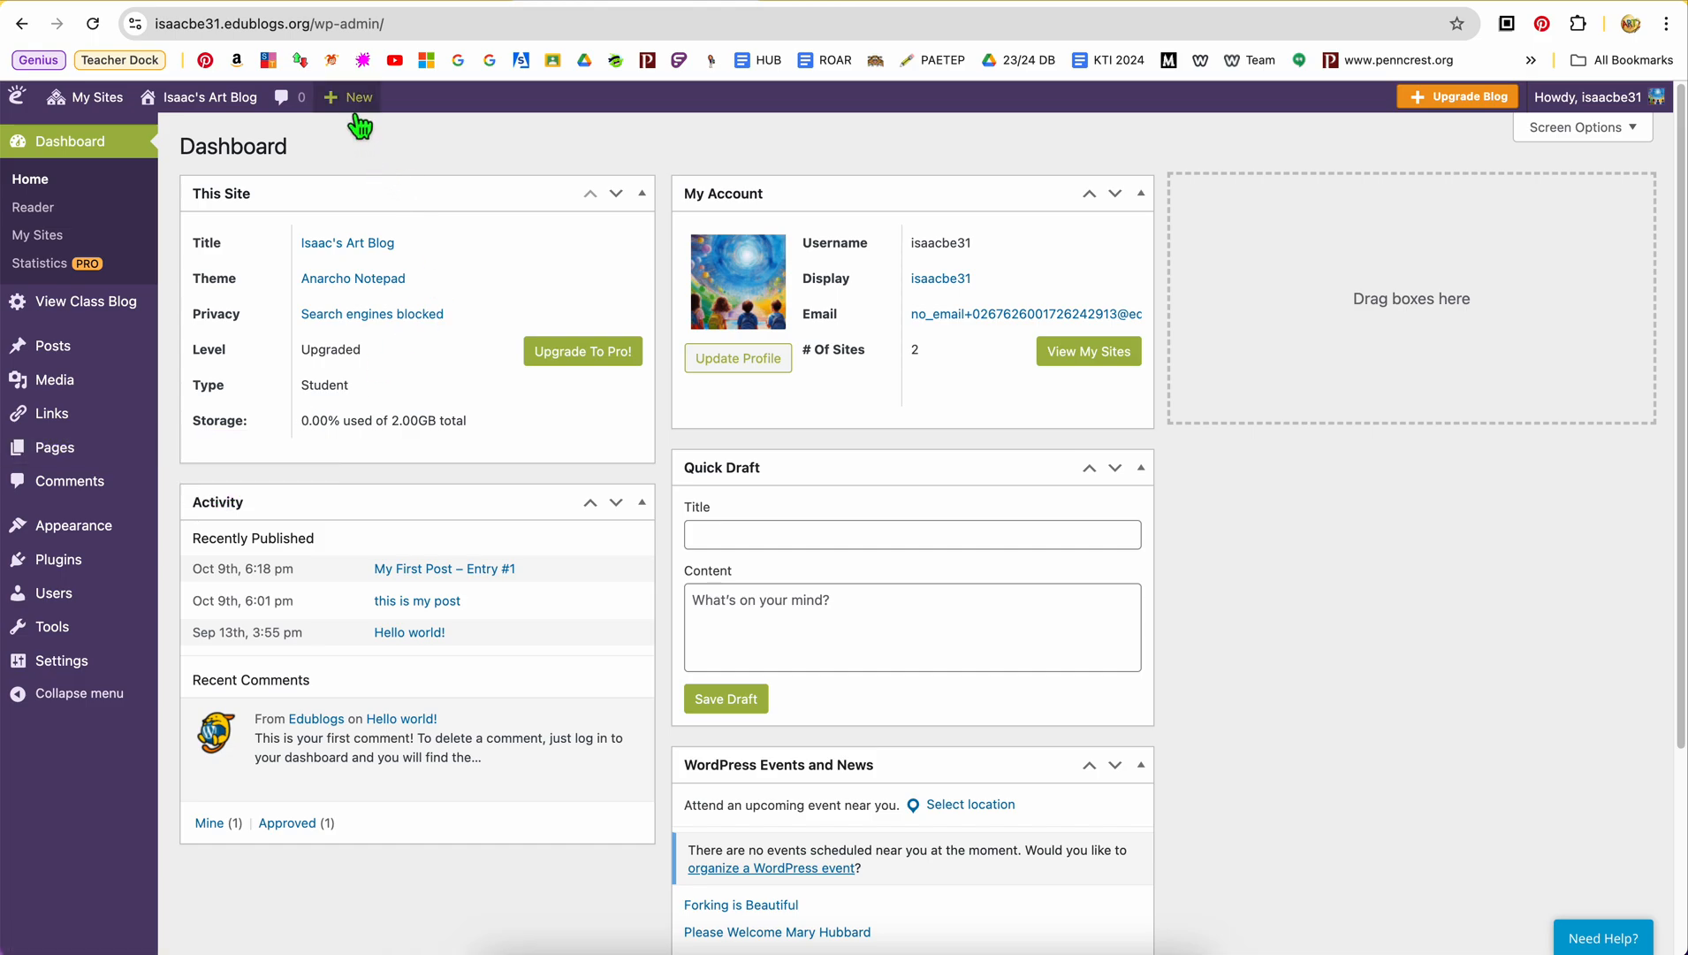
{"action": "mouse_move", "coordinate": [360, 127]}
{"action": "left_click", "coordinate": [351, 223]}
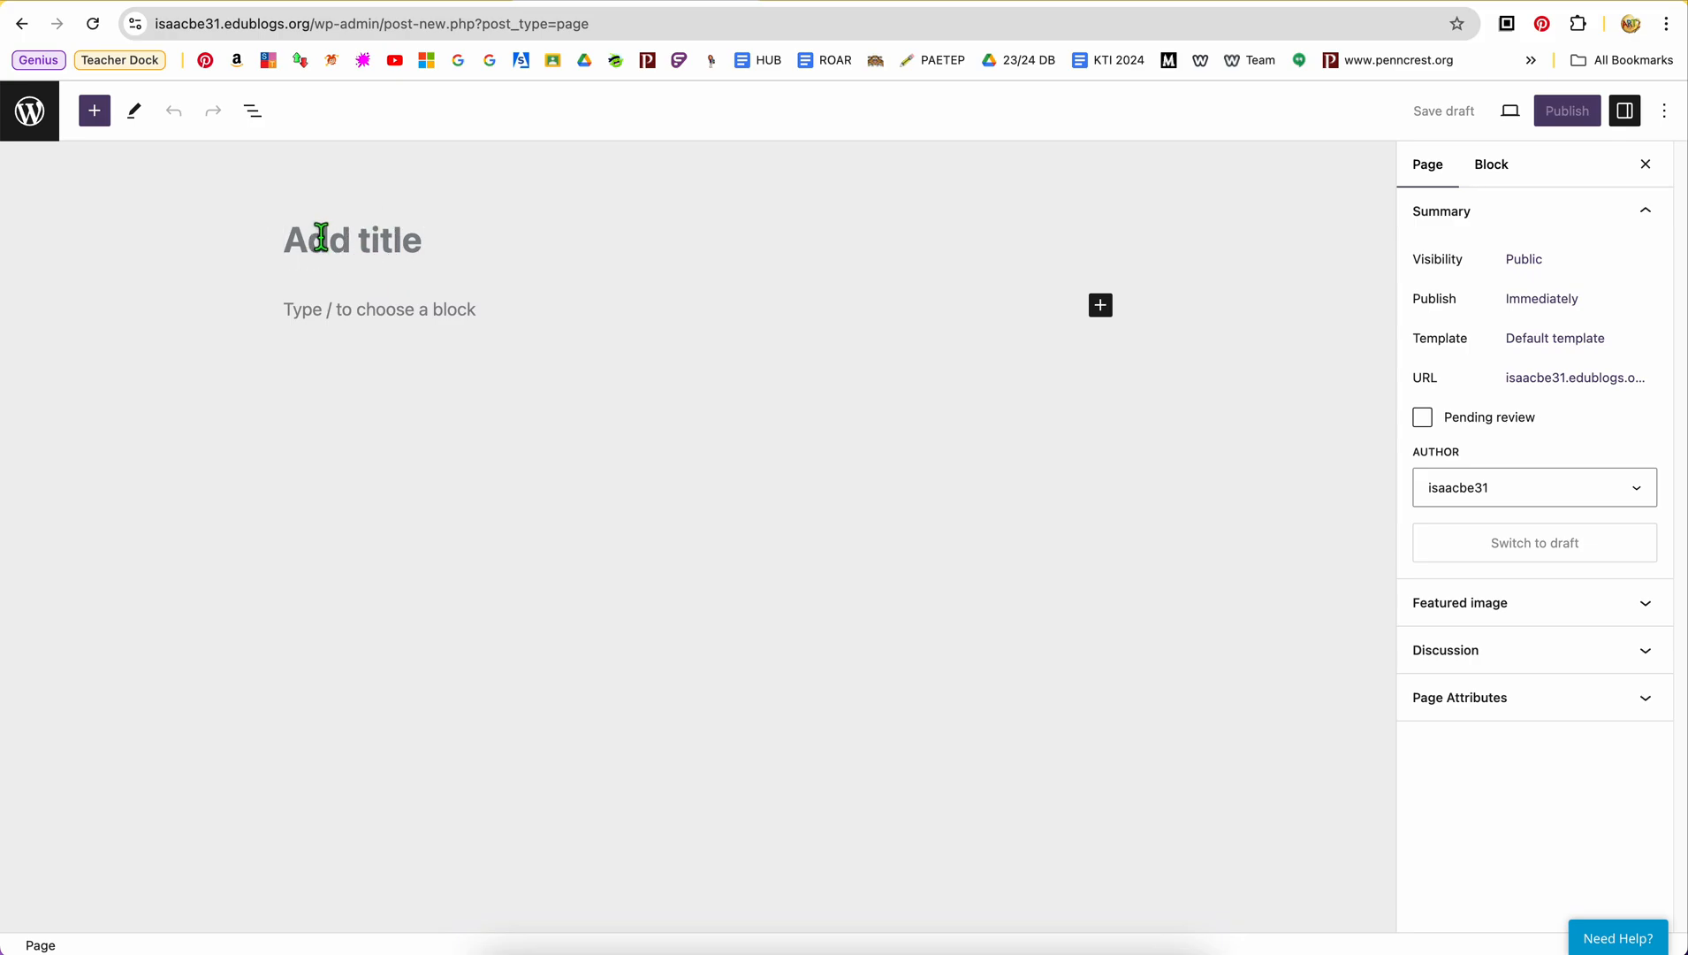
{"action": "type", "text": "R"}
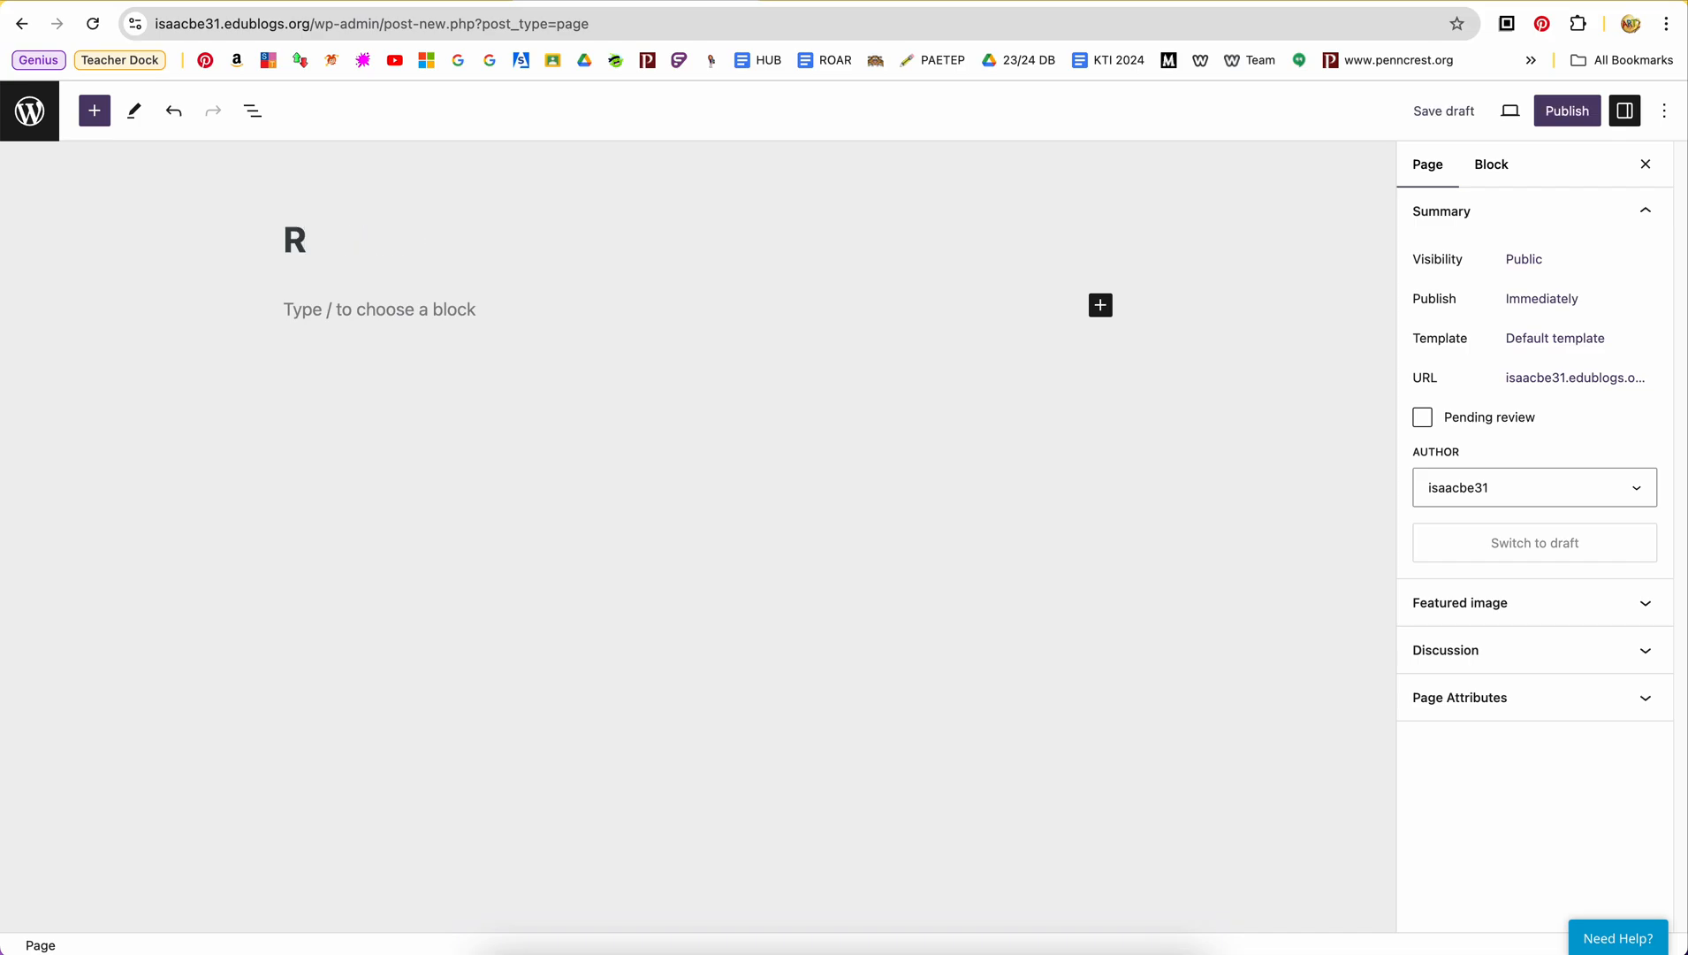
{"action": "type", "text": "esources"}
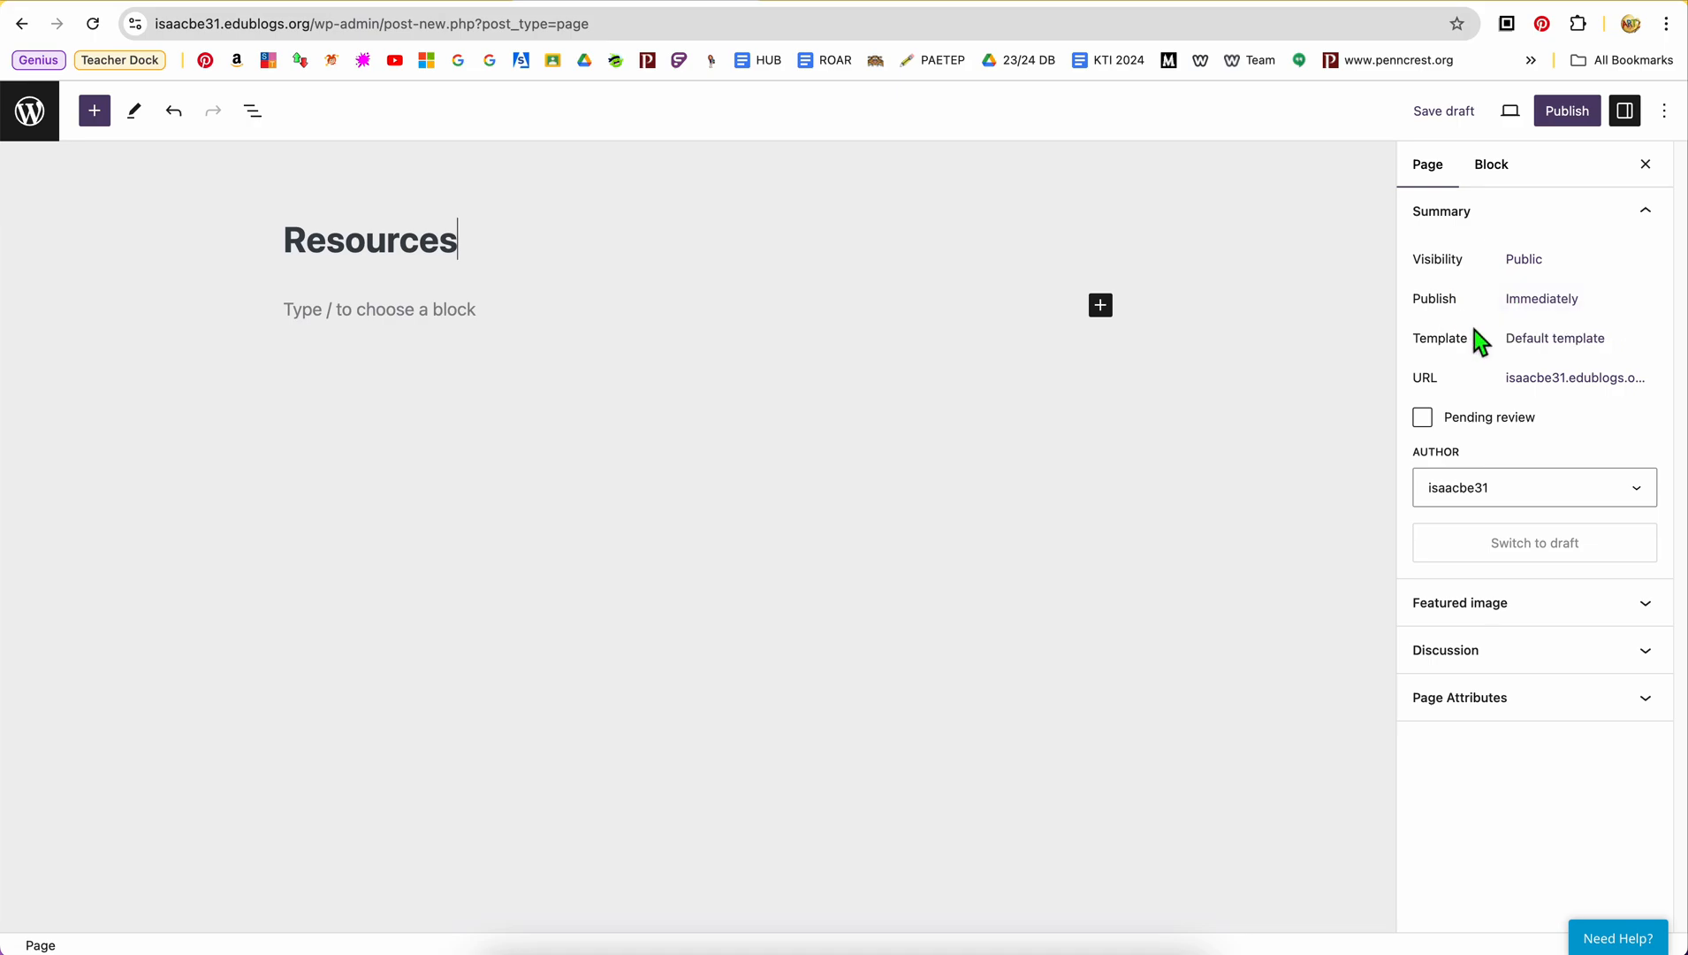
Review the page's publish schedule and visibility options, and check the block settings before returning to the page settings
{"action": "left_click", "coordinate": [1547, 305]}
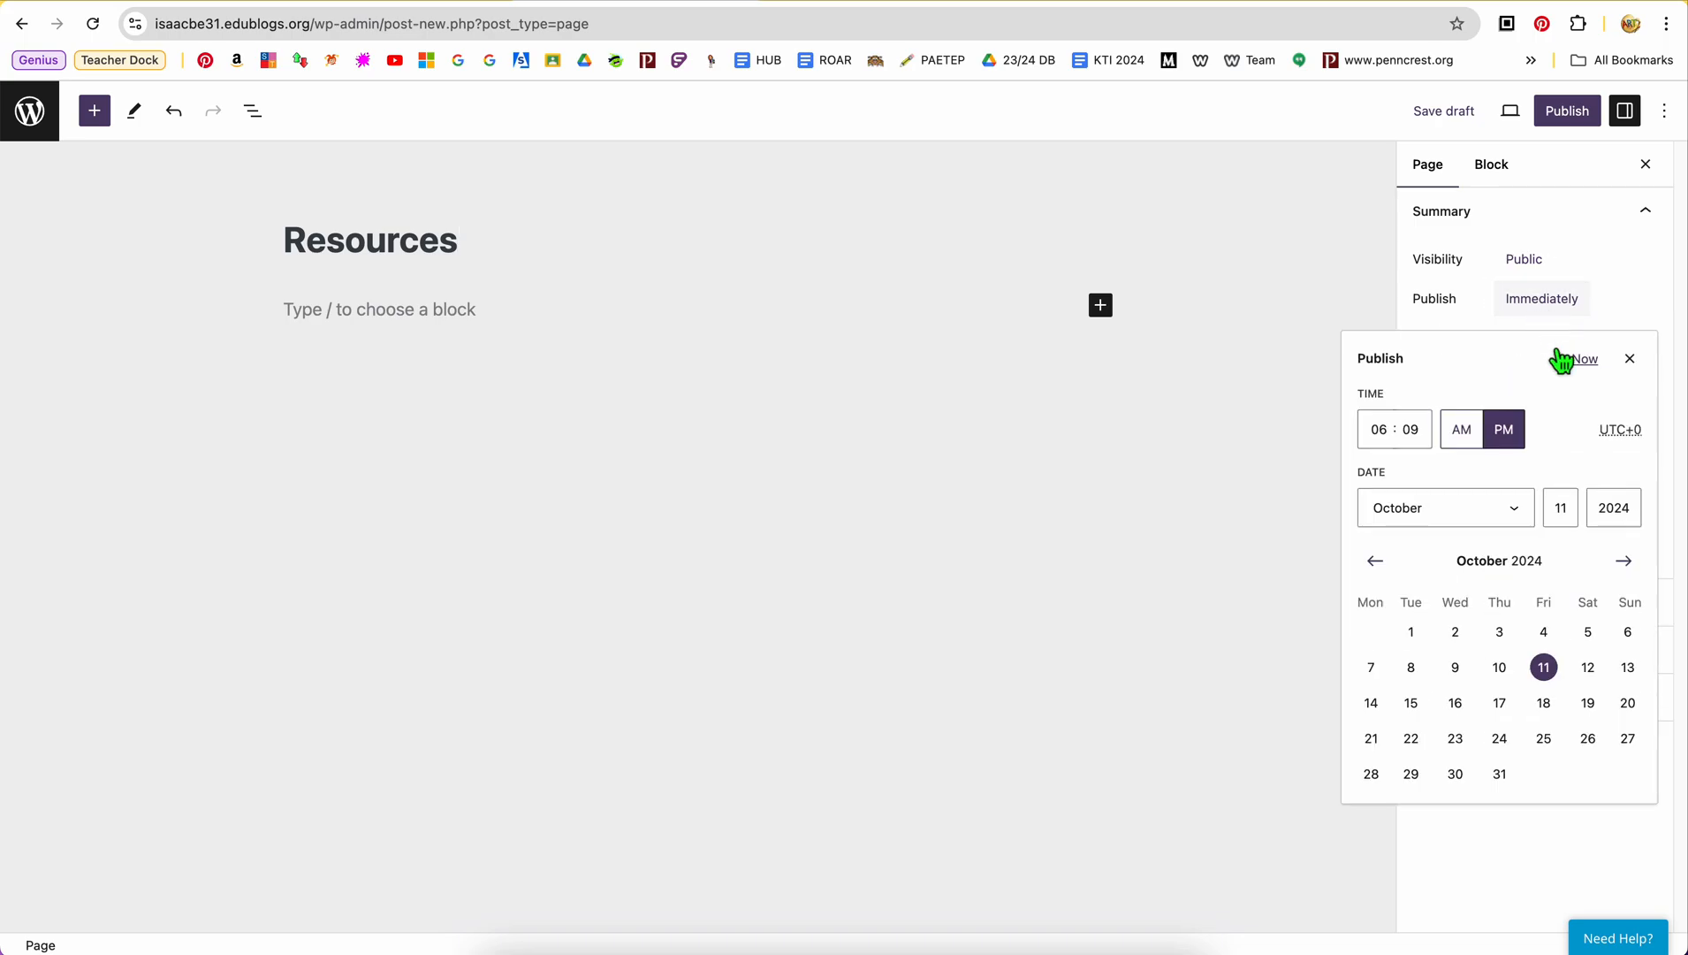
{"action": "left_click", "coordinate": [1621, 256]}
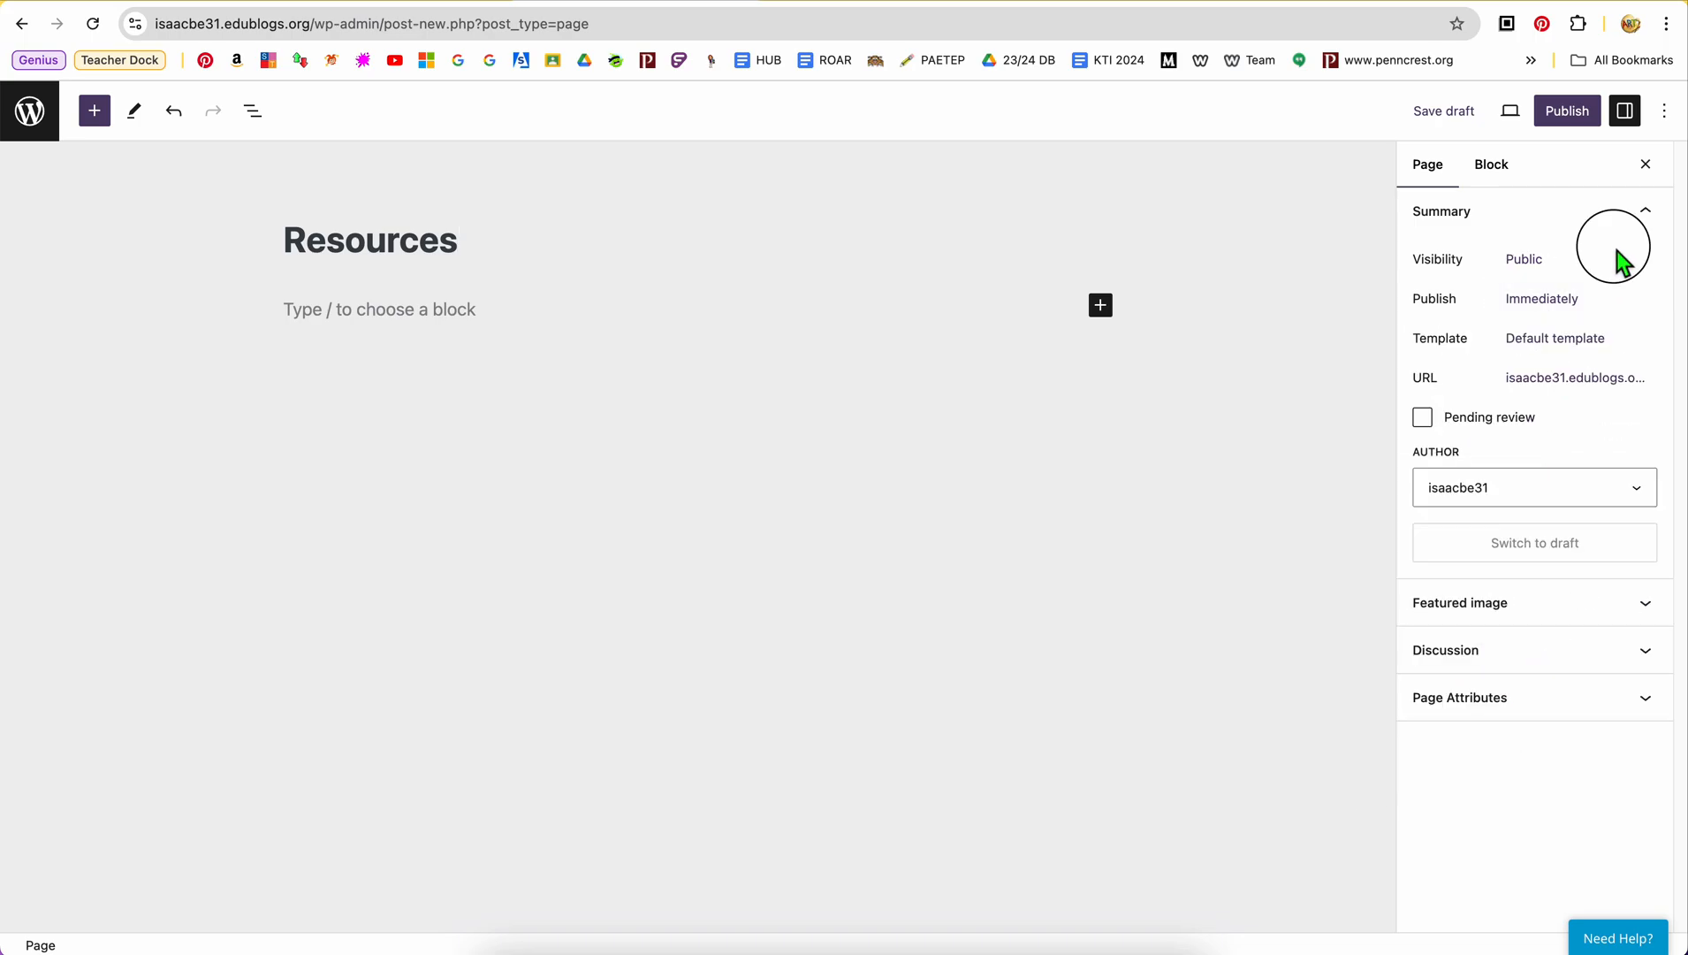
{"action": "left_click", "coordinate": [1550, 276]}
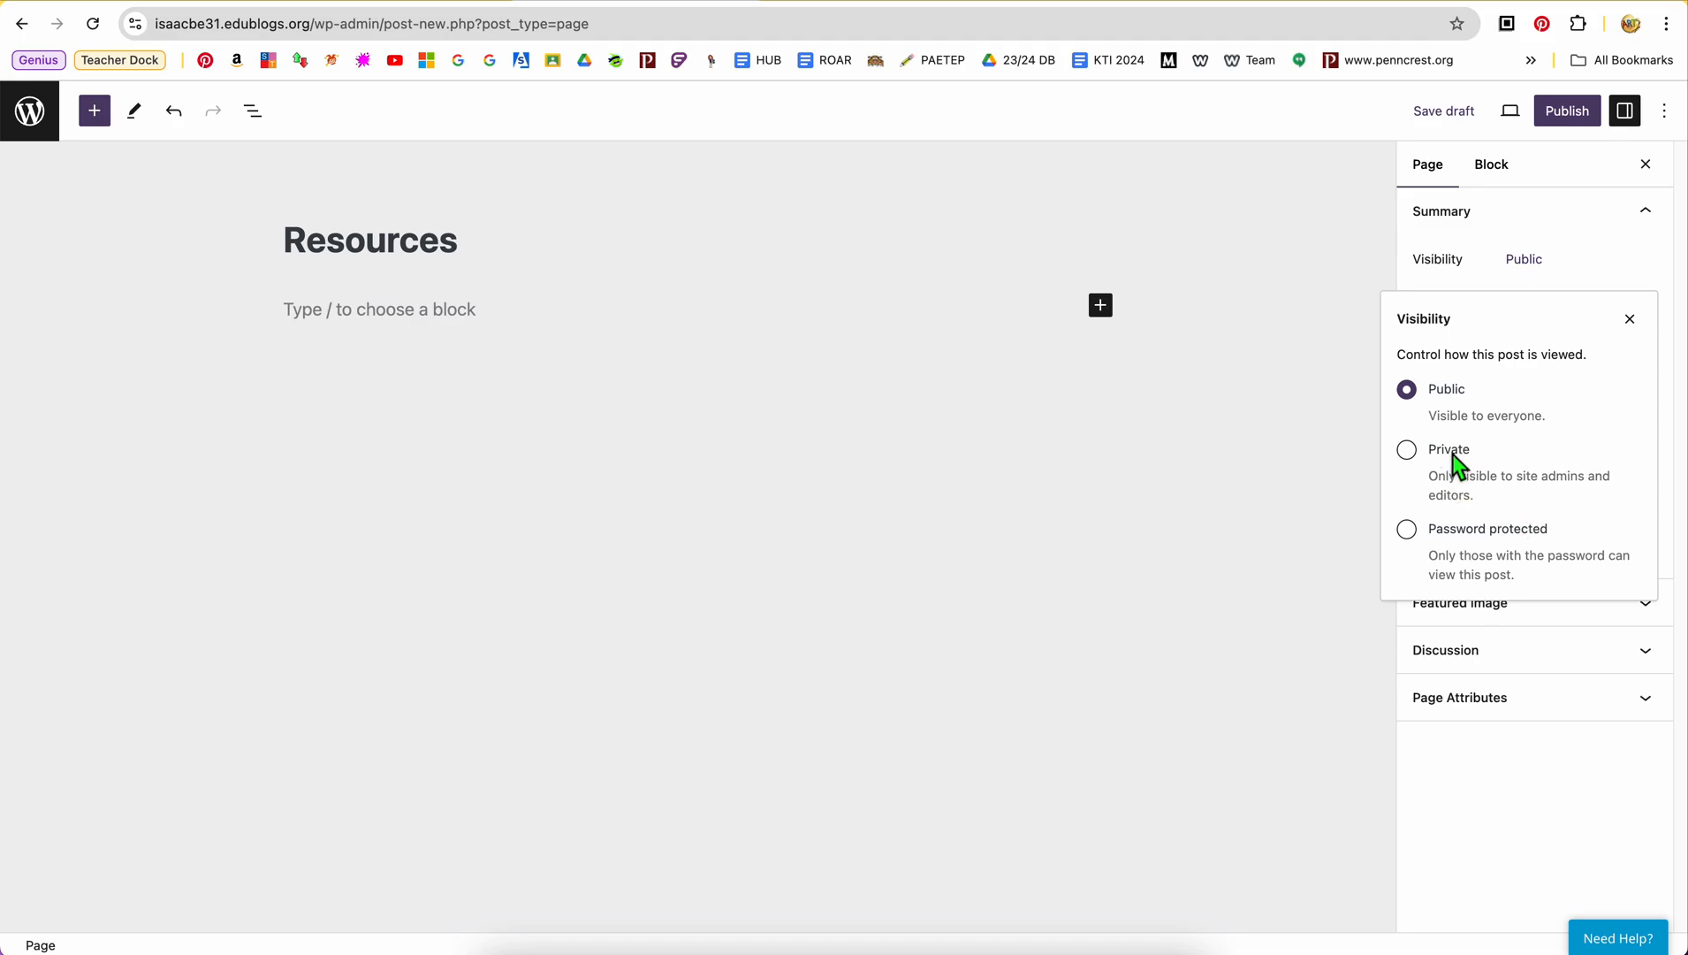
{"action": "left_click", "coordinate": [1607, 259]}
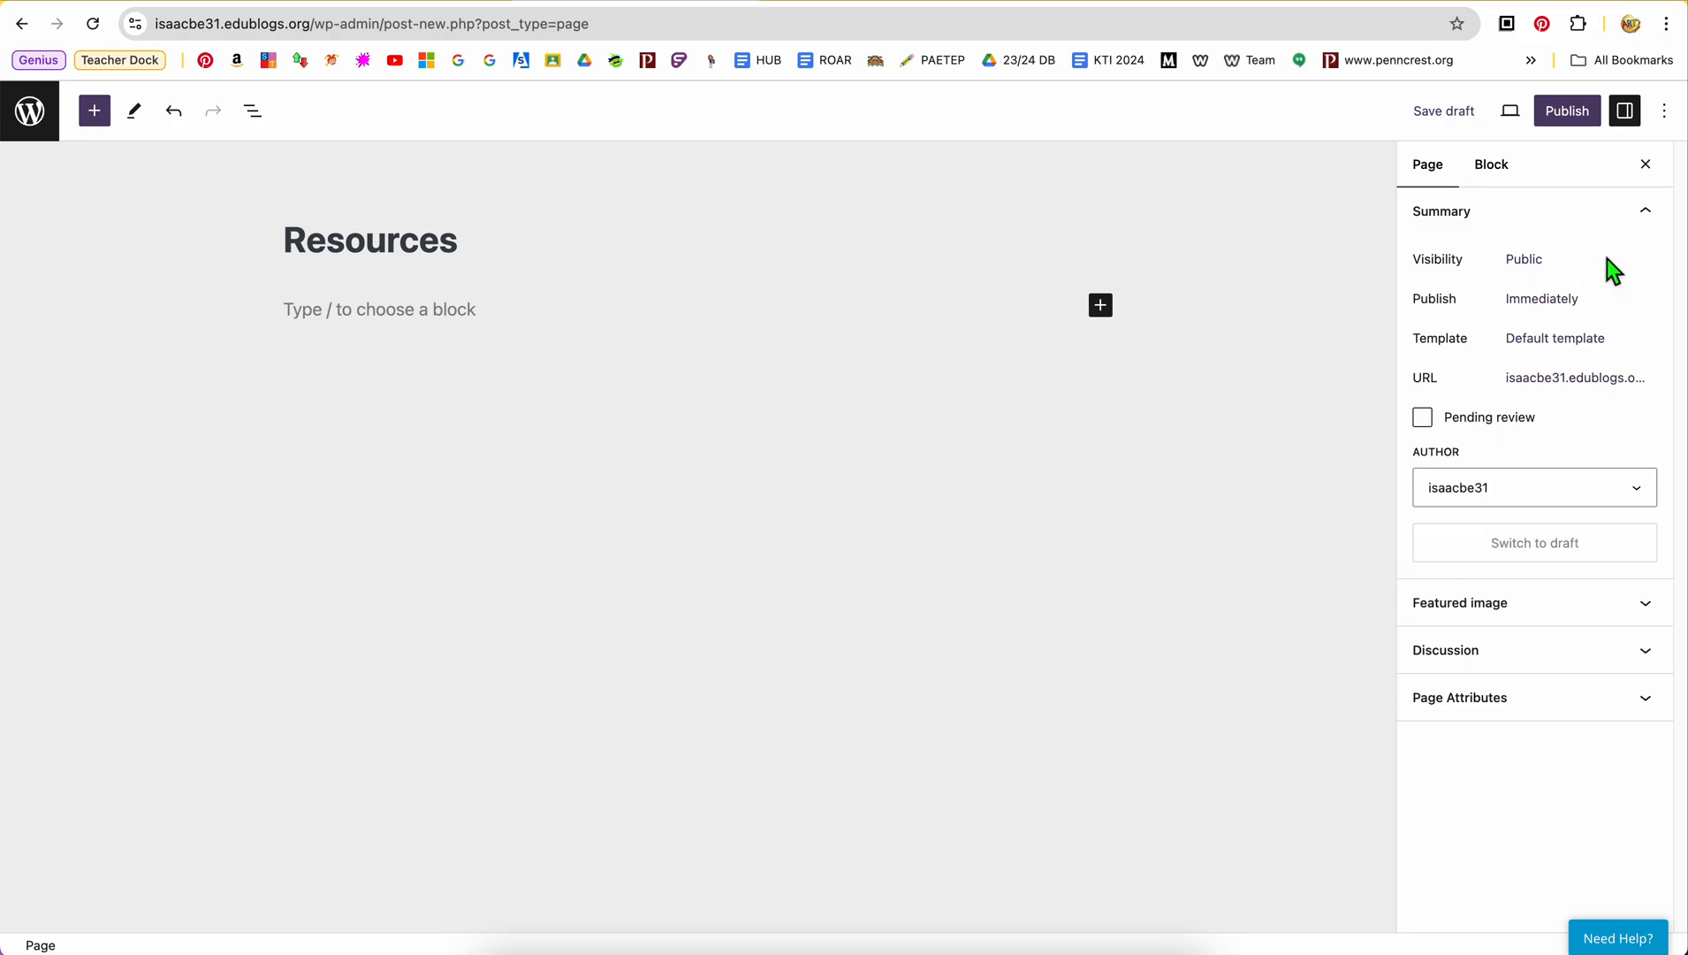
{"action": "left_click", "coordinate": [1494, 168]}
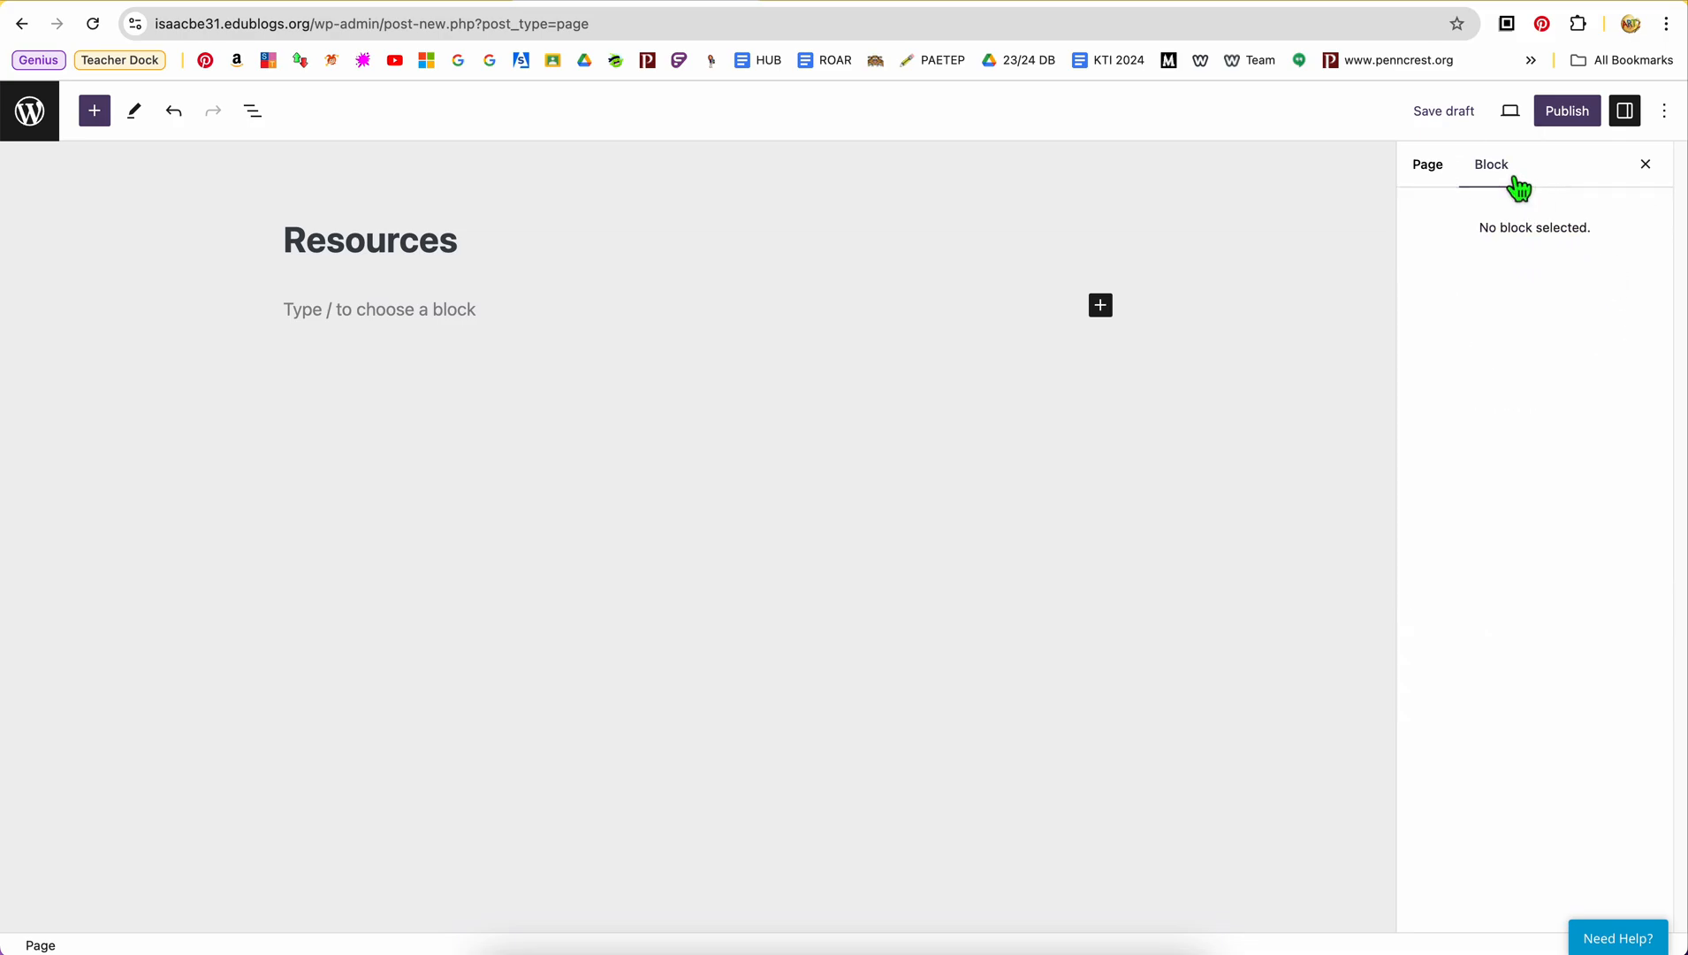
{"action": "left_click", "coordinate": [1430, 167]}
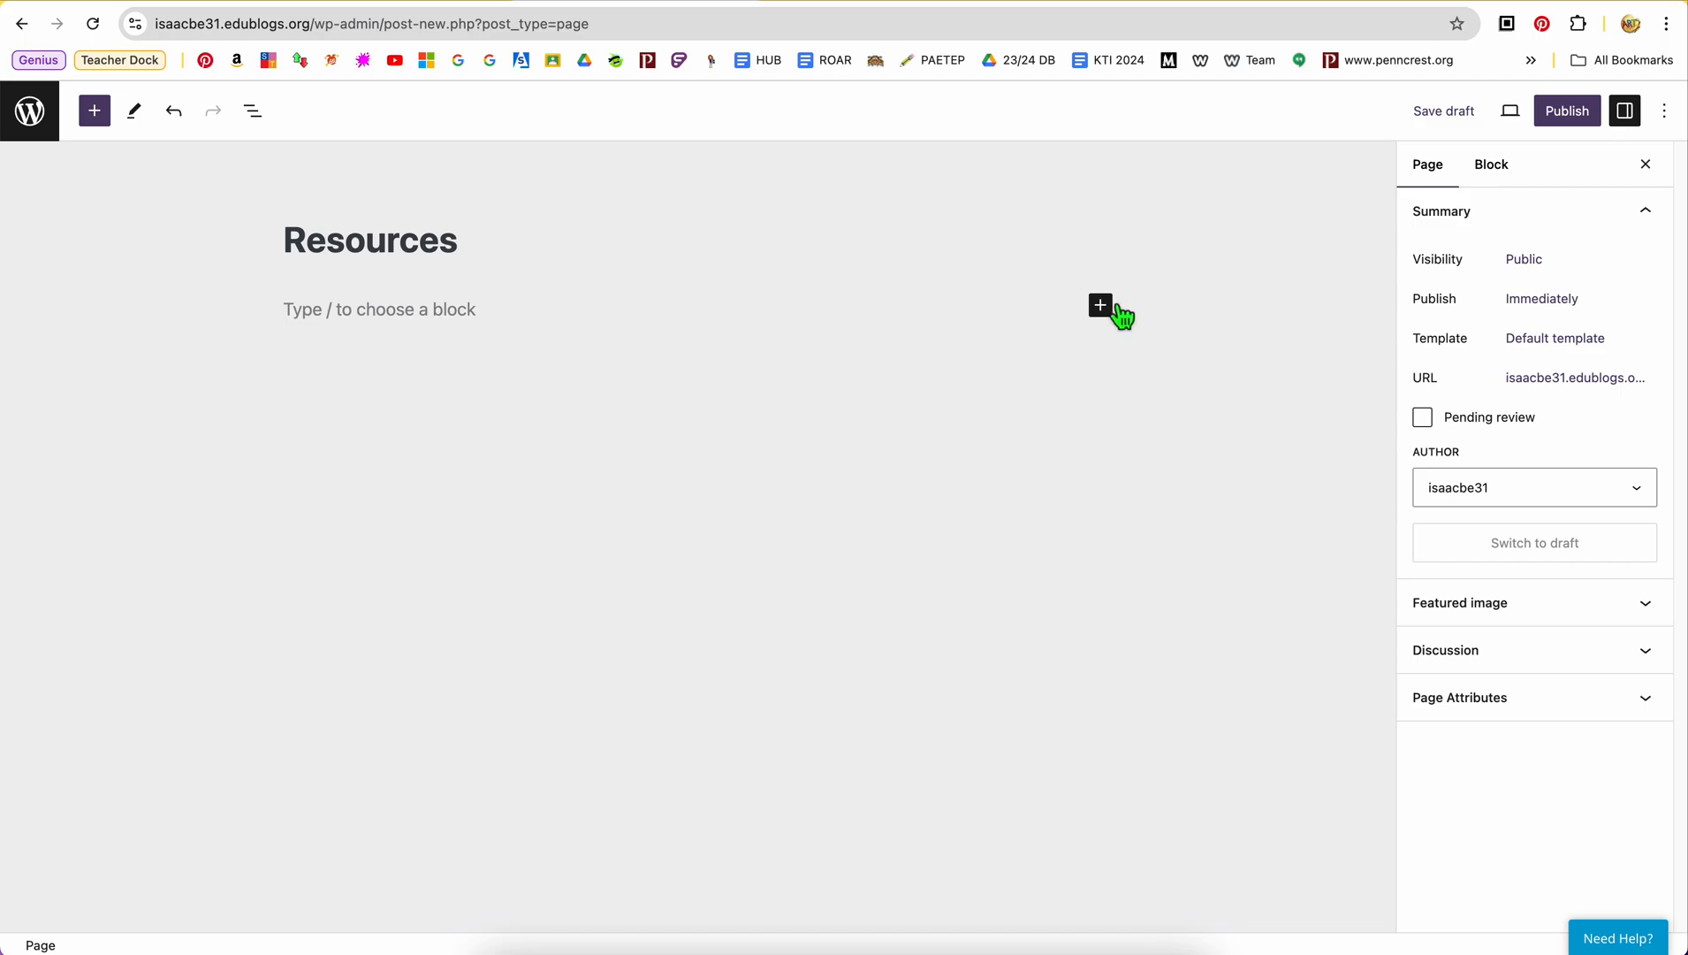
Add an Image block below the title and open its field for inserting an image from a URL
{"action": "left_click", "coordinate": [1103, 302]}
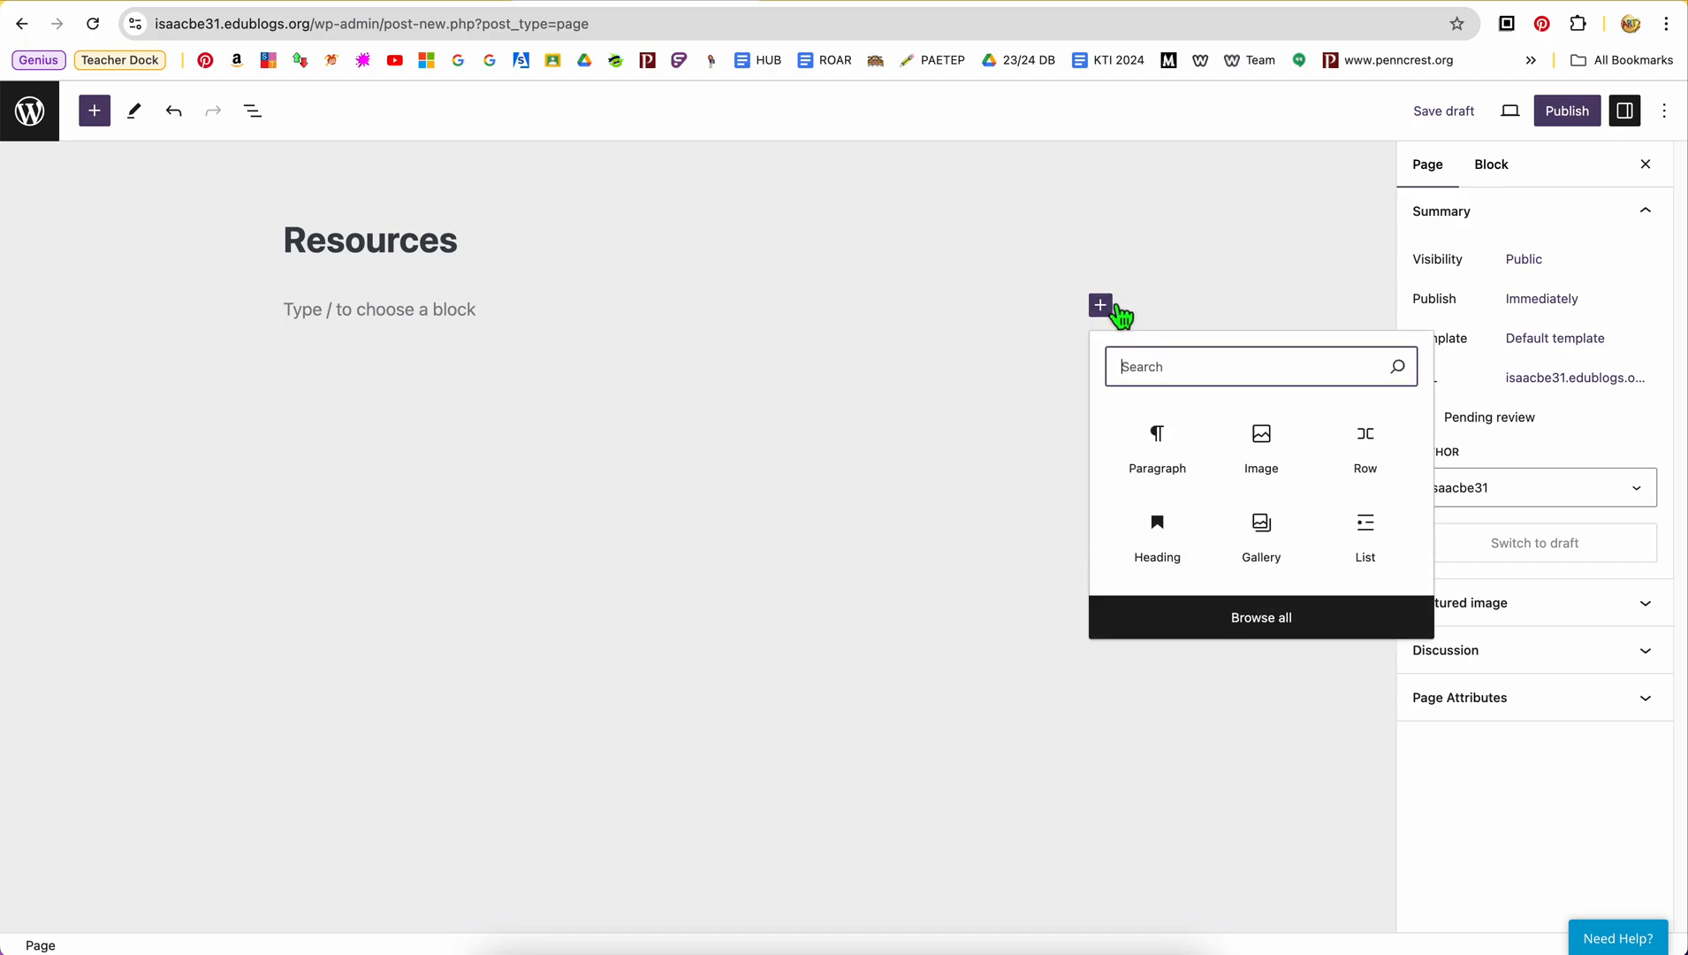
{"action": "left_click", "coordinate": [1277, 447]}
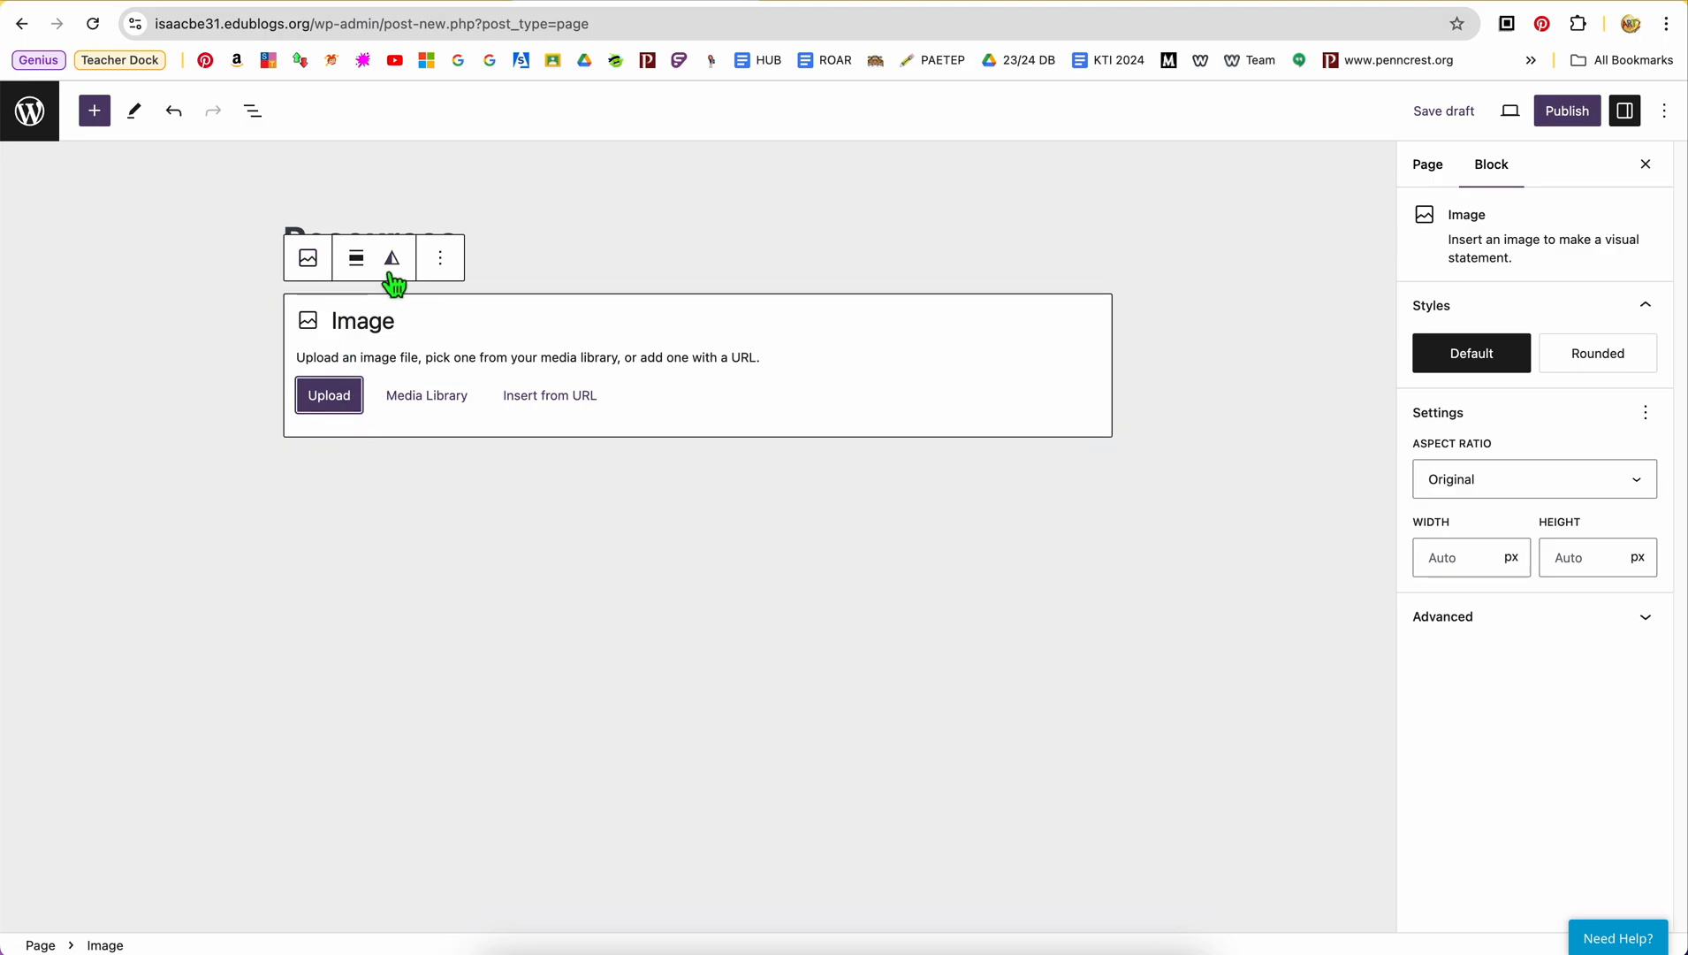
{"action": "left_click", "coordinate": [346, 415]}
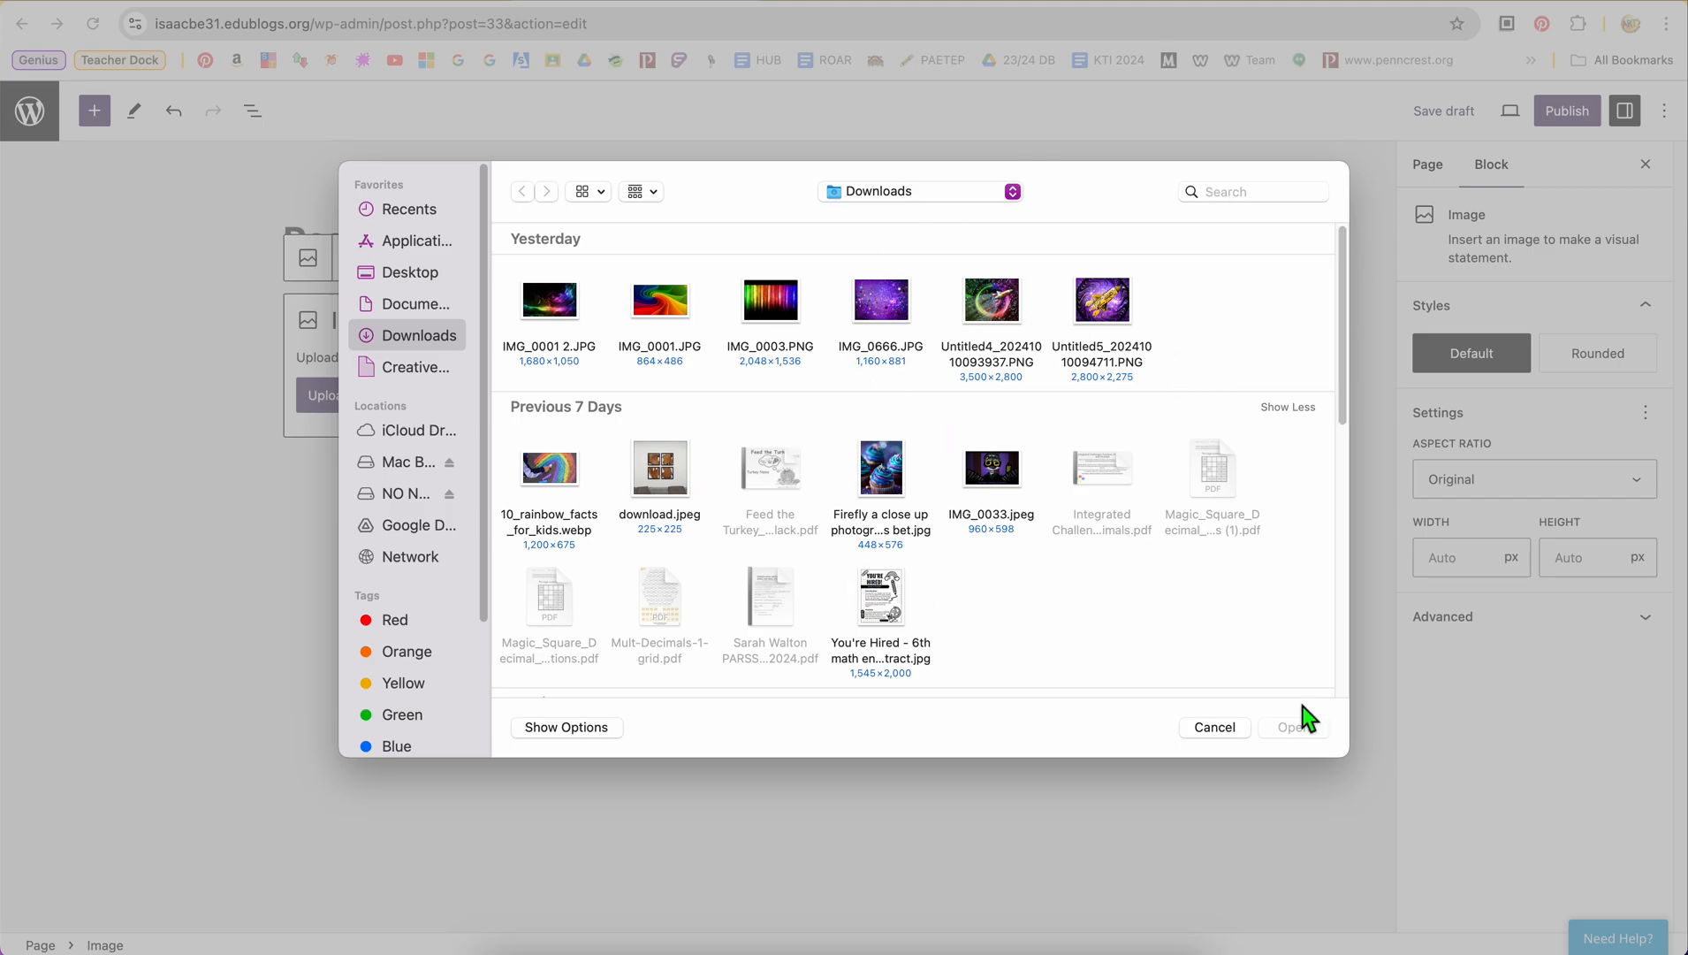
{"action": "left_click", "coordinate": [1217, 727]}
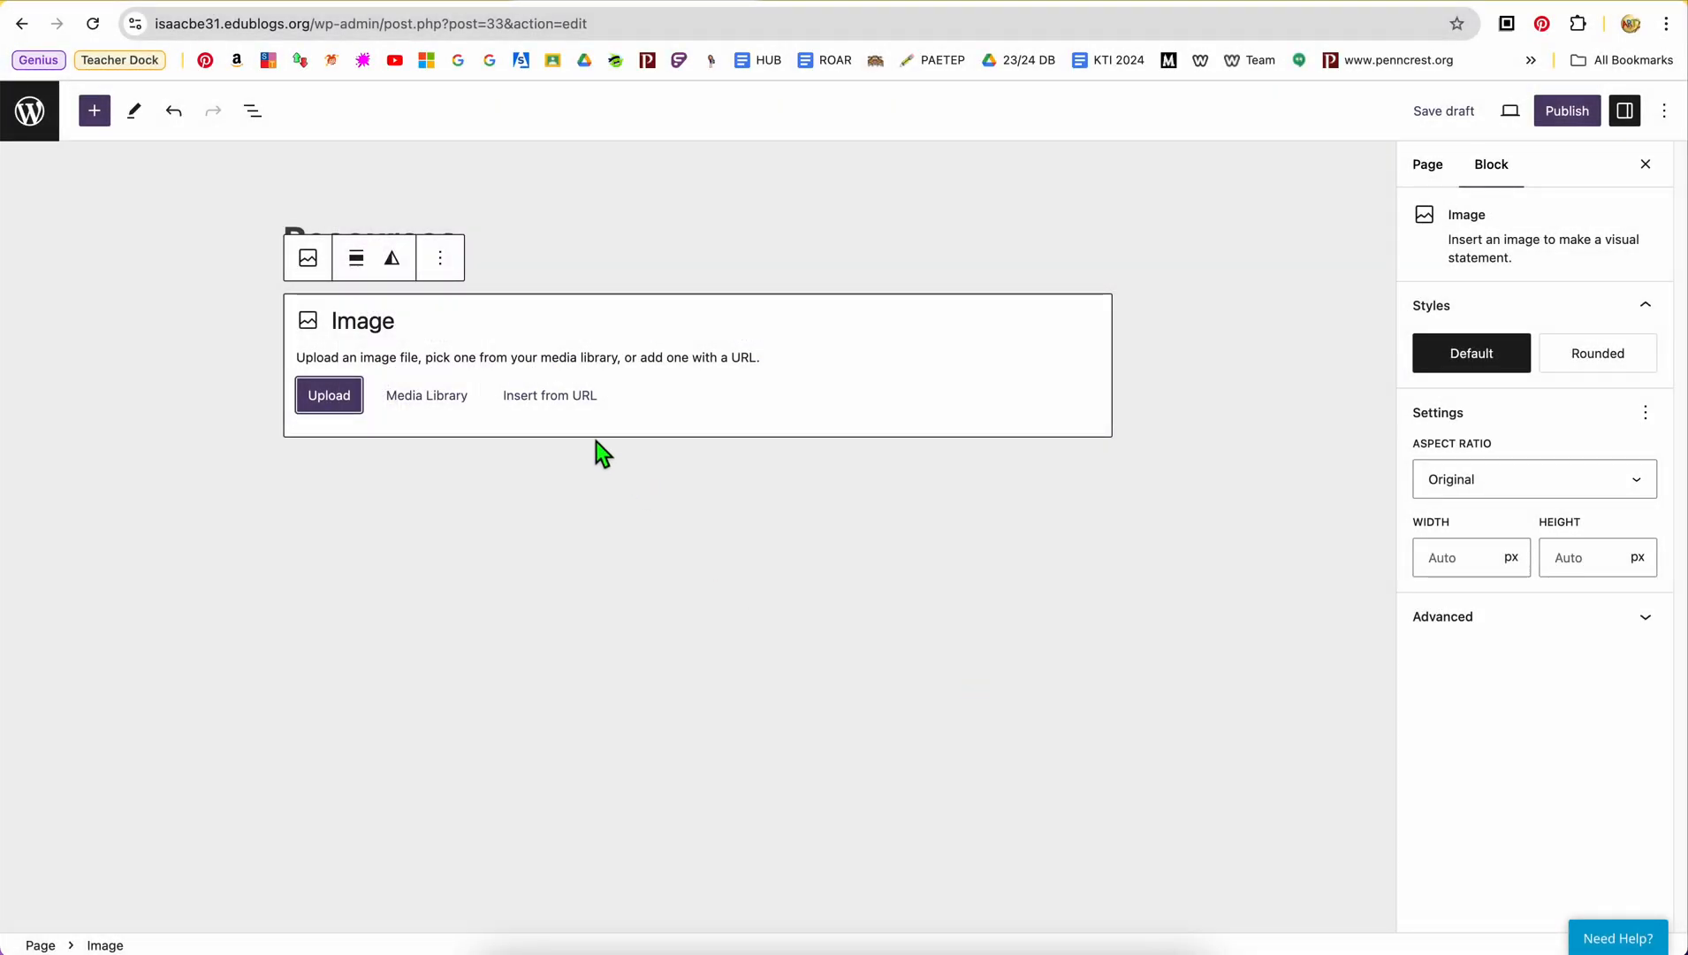
{"action": "left_click", "coordinate": [567, 412]}
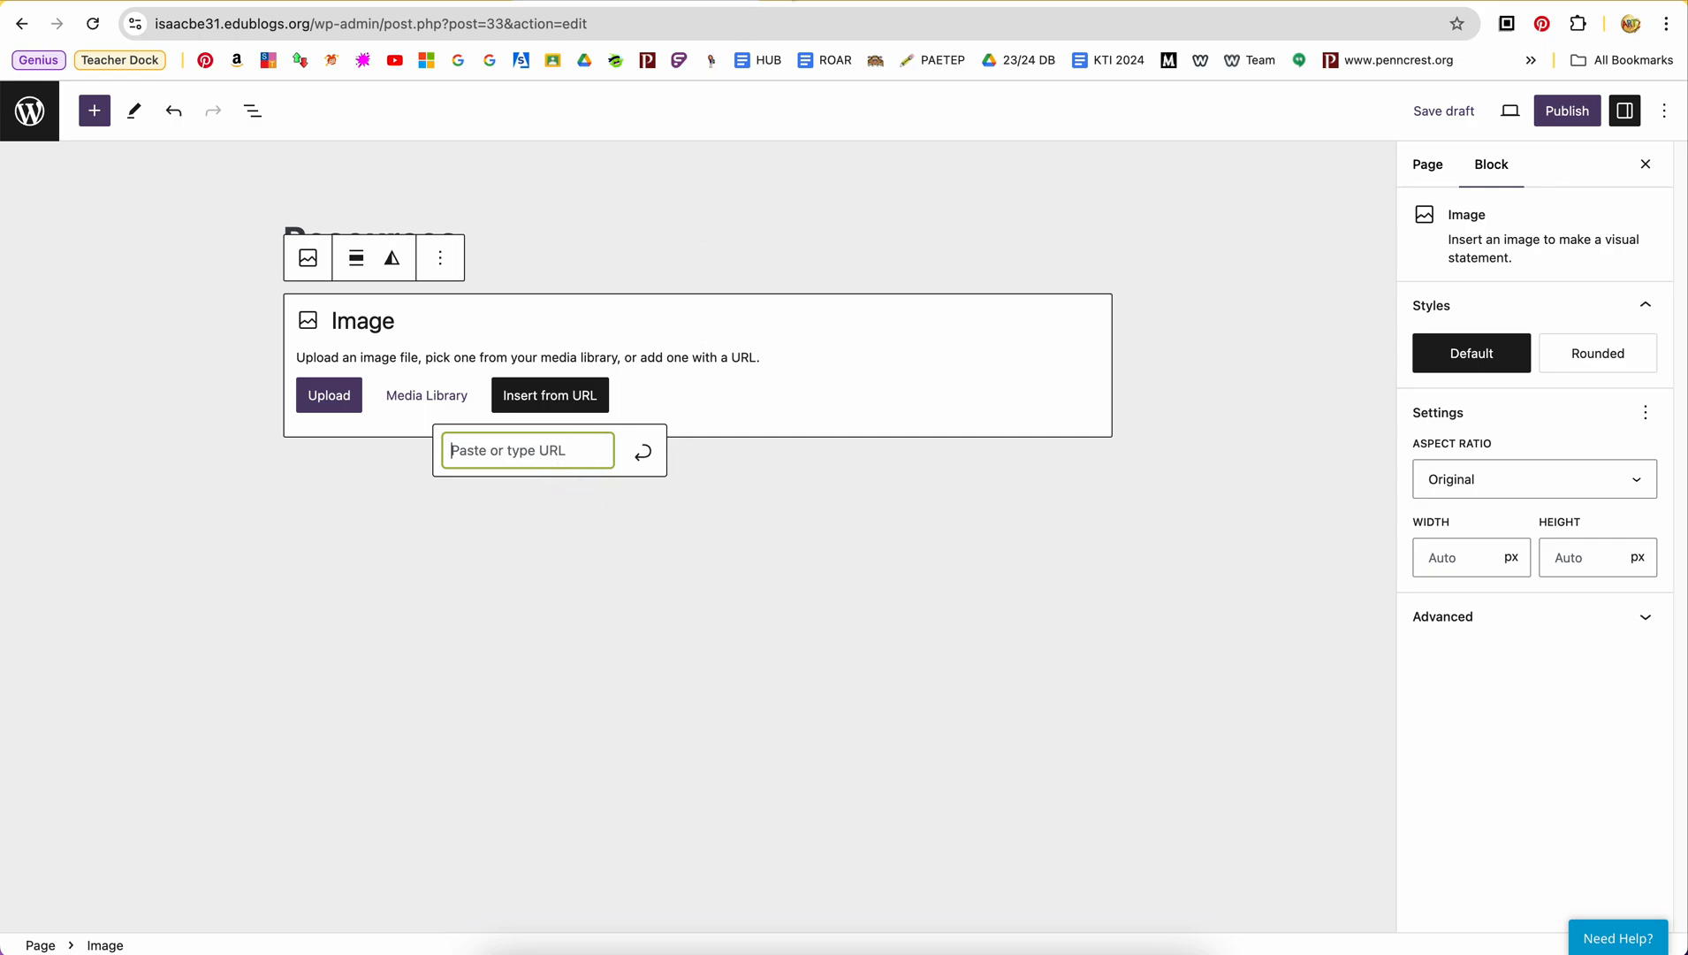
Search Google for "donut" in a separate browser tab and show the image results
{"action": "left_click", "coordinate": [779, 0]}
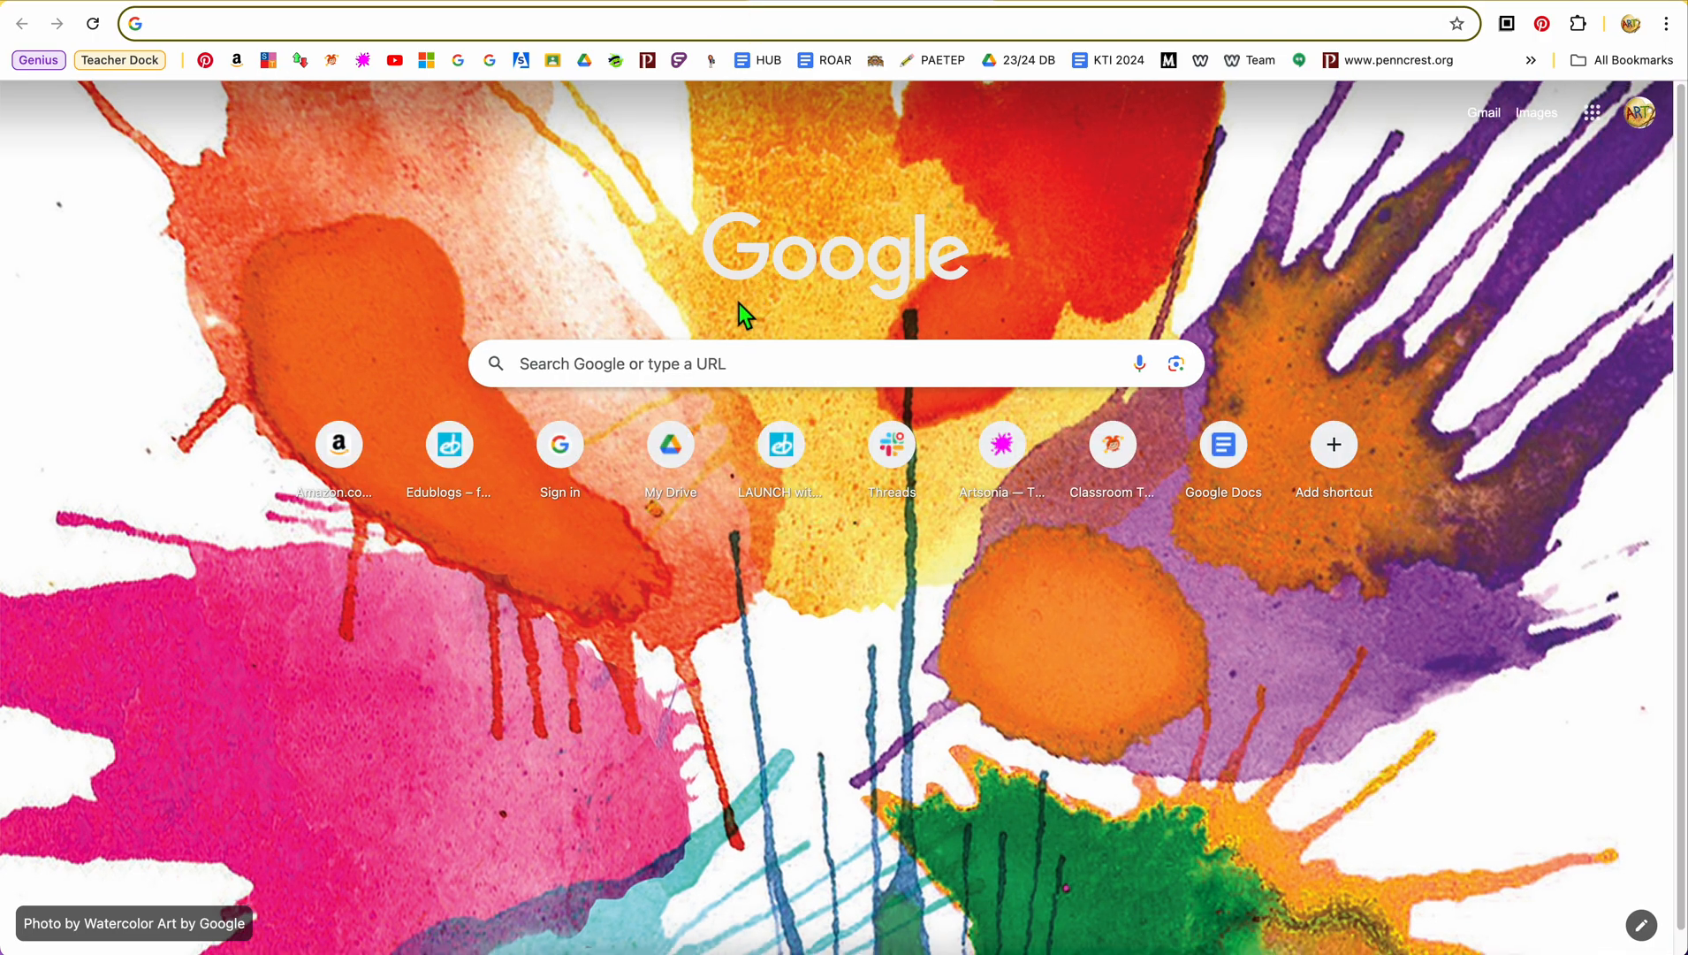
{"action": "left_click", "coordinate": [644, 376]}
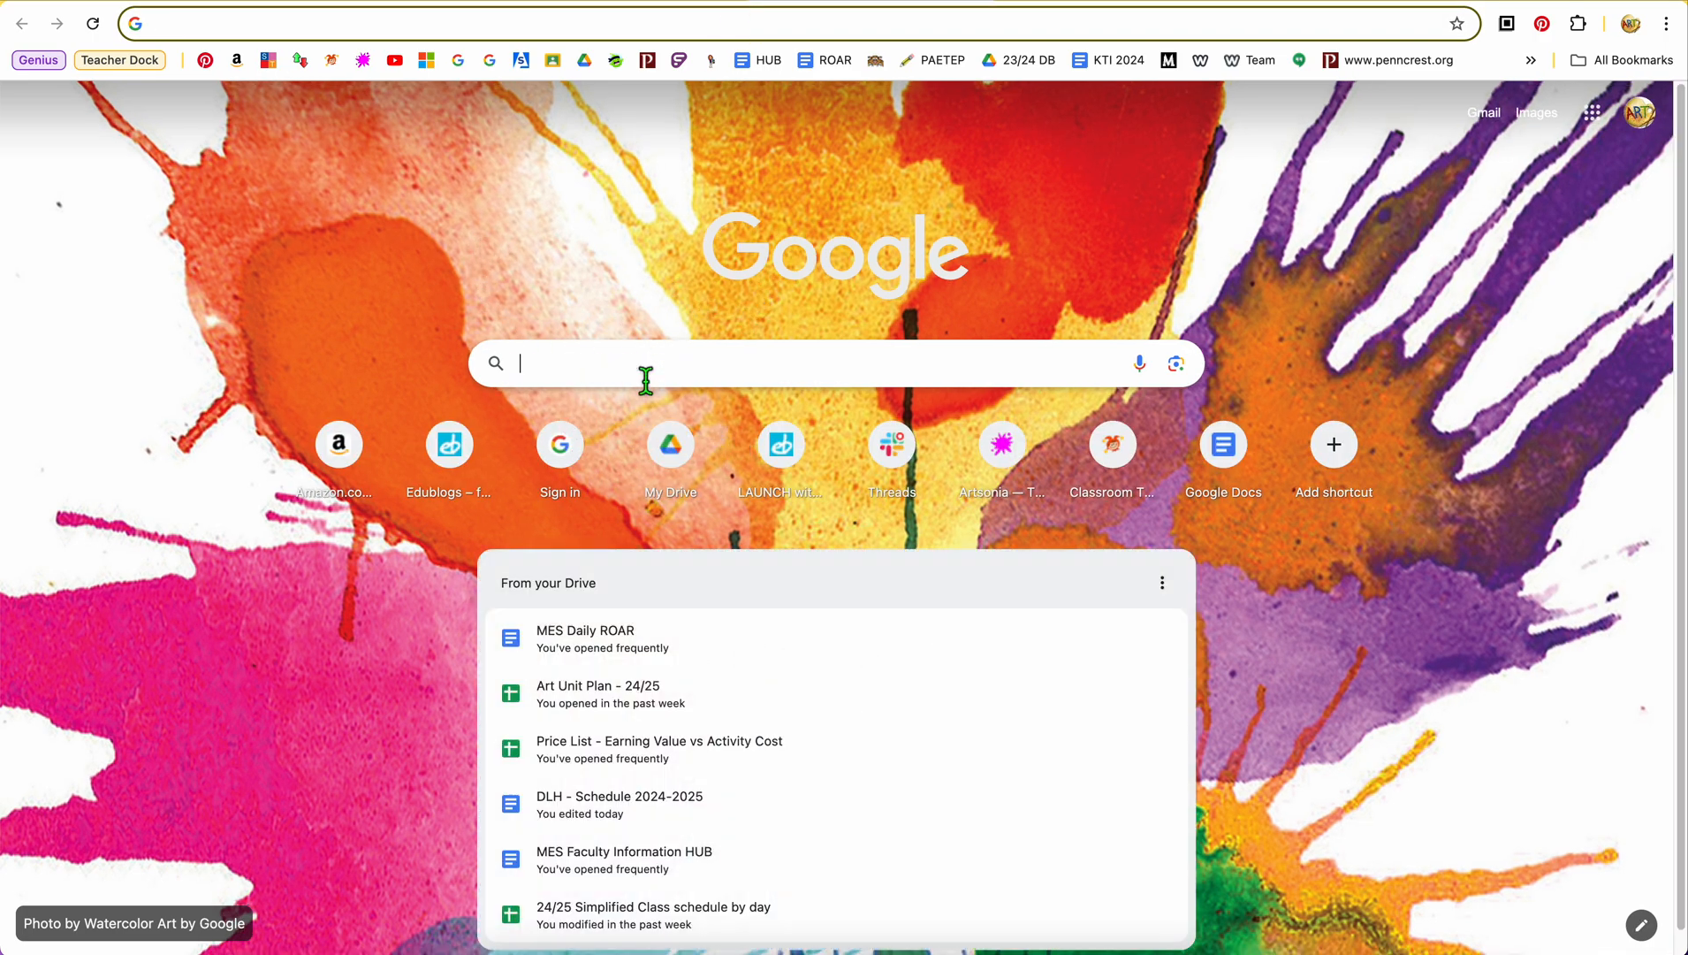
{"action": "type", "text": "doun"}
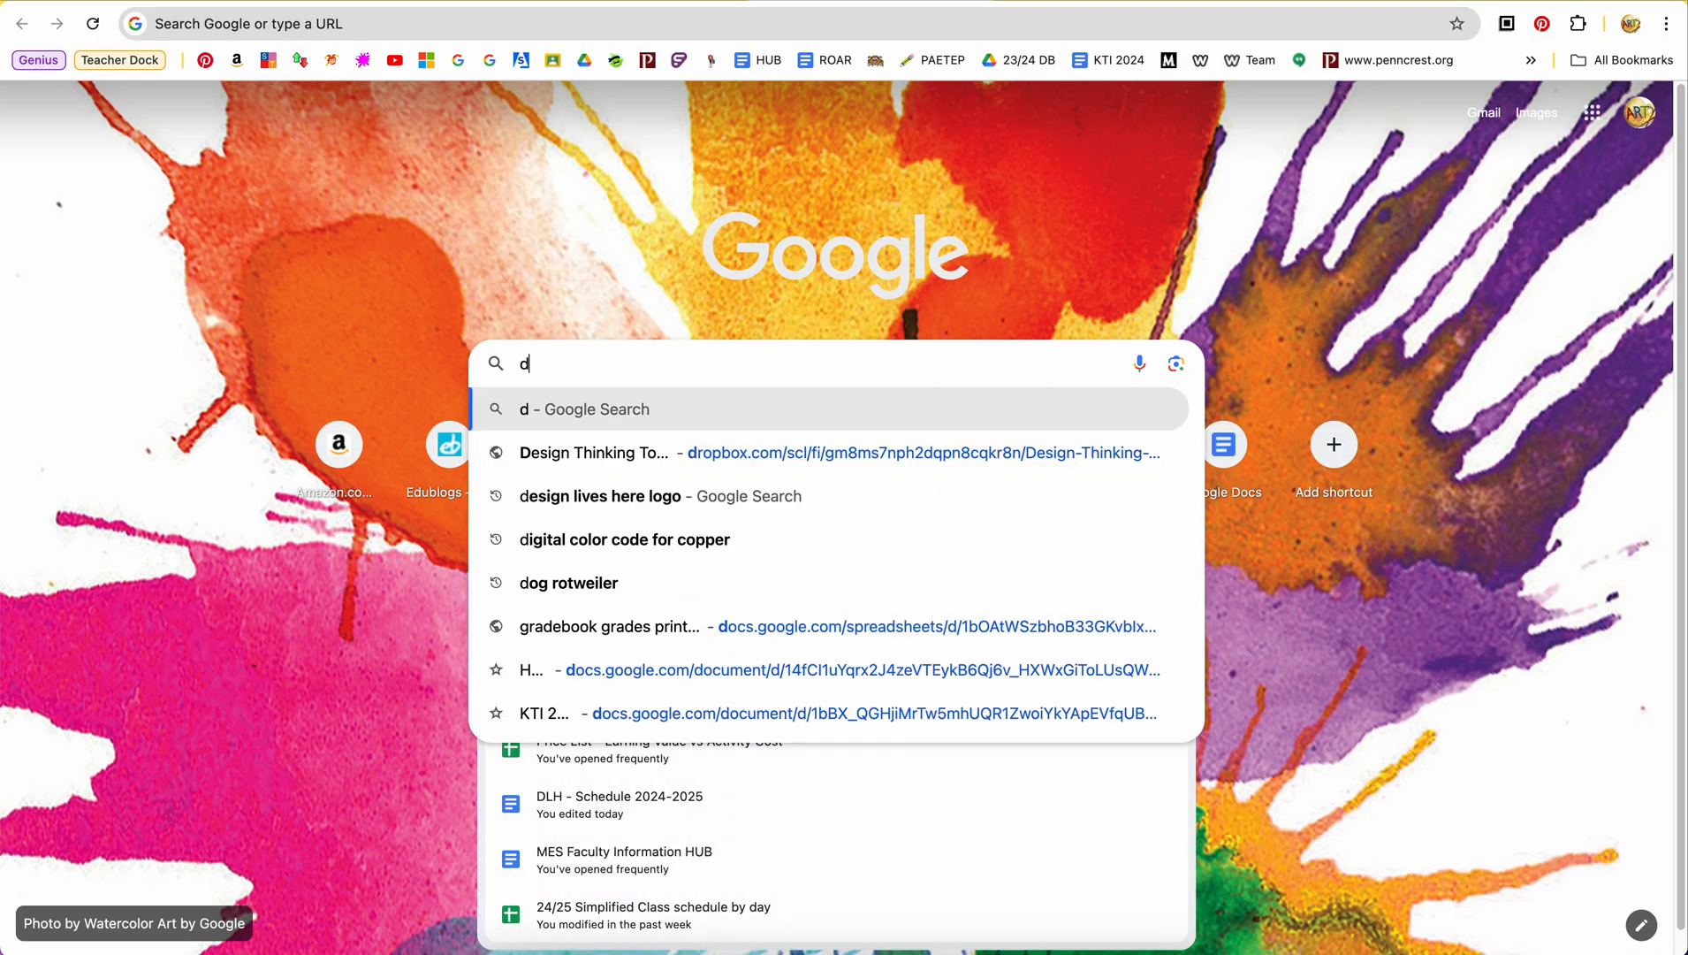
{"action": "key", "text": "BackSpace"}
{"action": "key", "text": "BackSpace"}
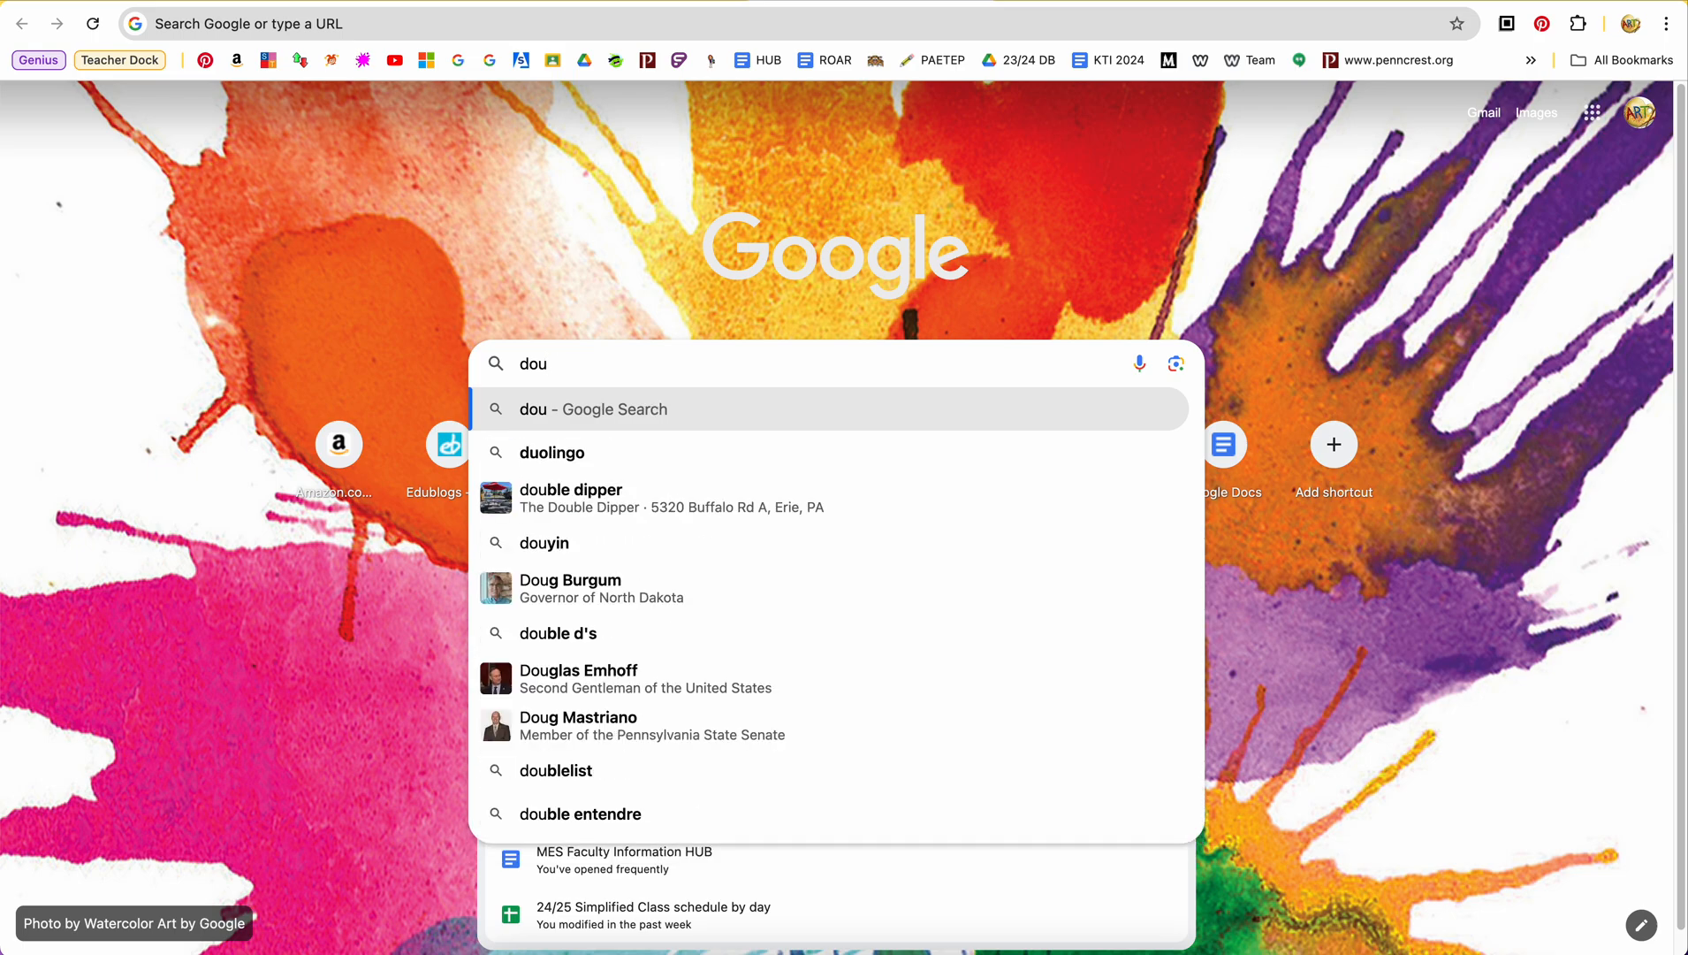
{"action": "type", "text": "ngut"}
{"action": "key", "text": "BackSpace"}
{"action": "key", "text": "BackSpace"}
{"action": "key", "text": "BackSpace"}
{"action": "key", "text": "BackSpace"}
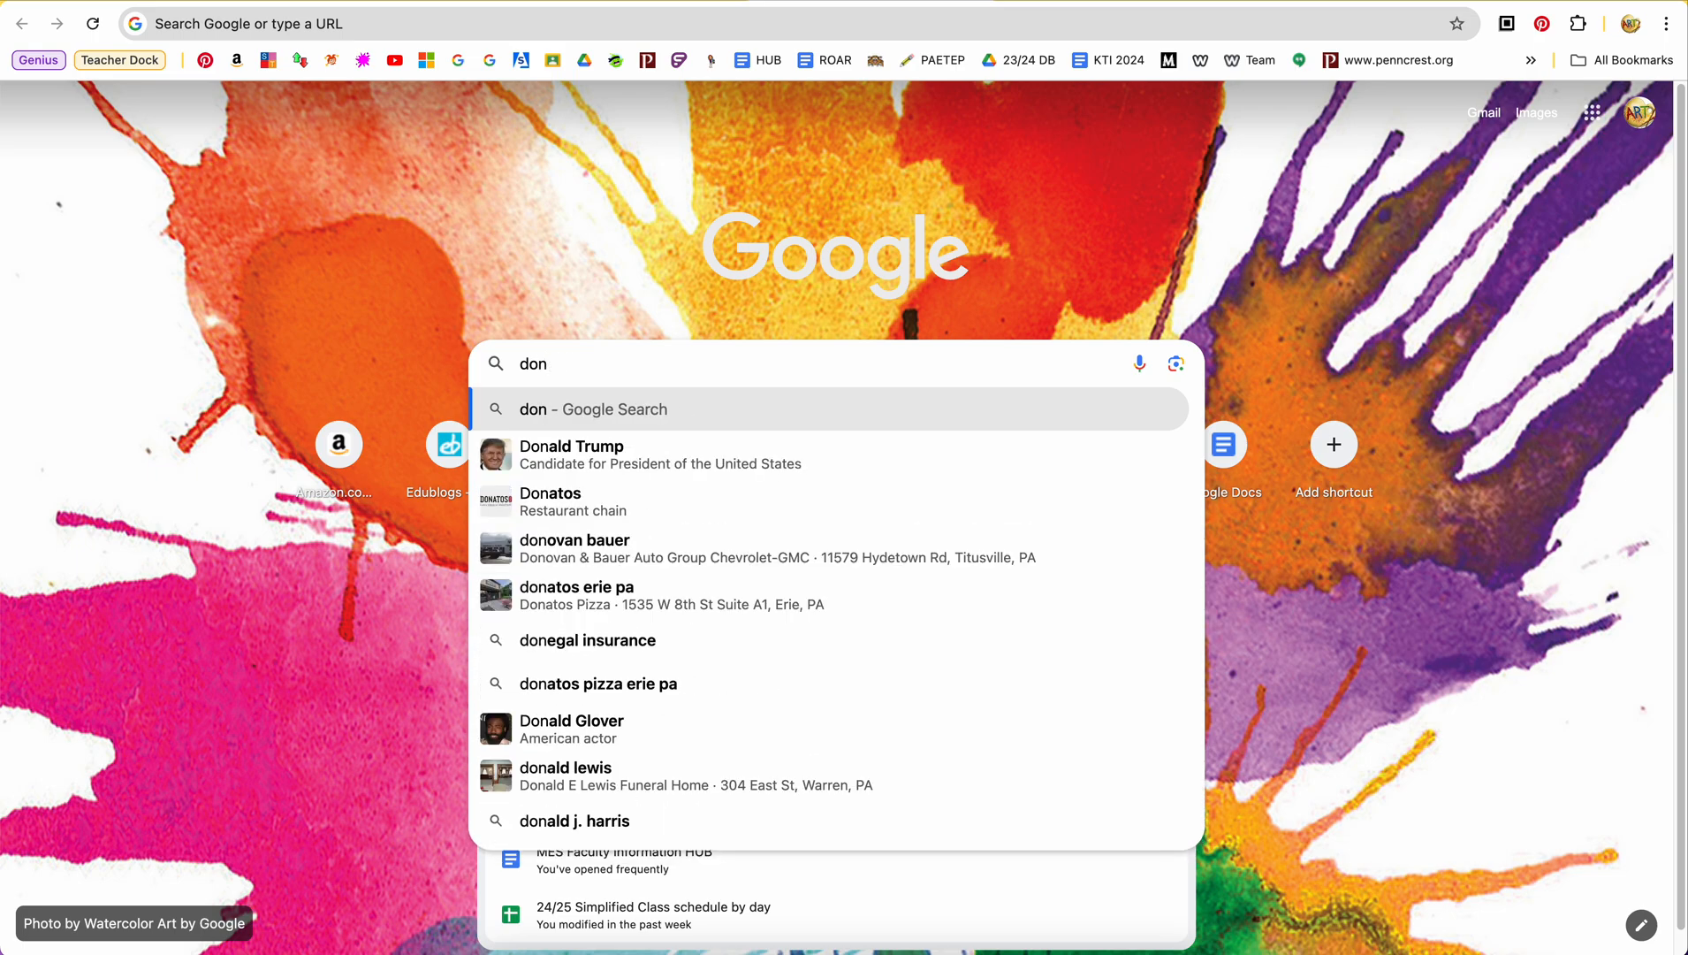
{"action": "type", "text": "u"}
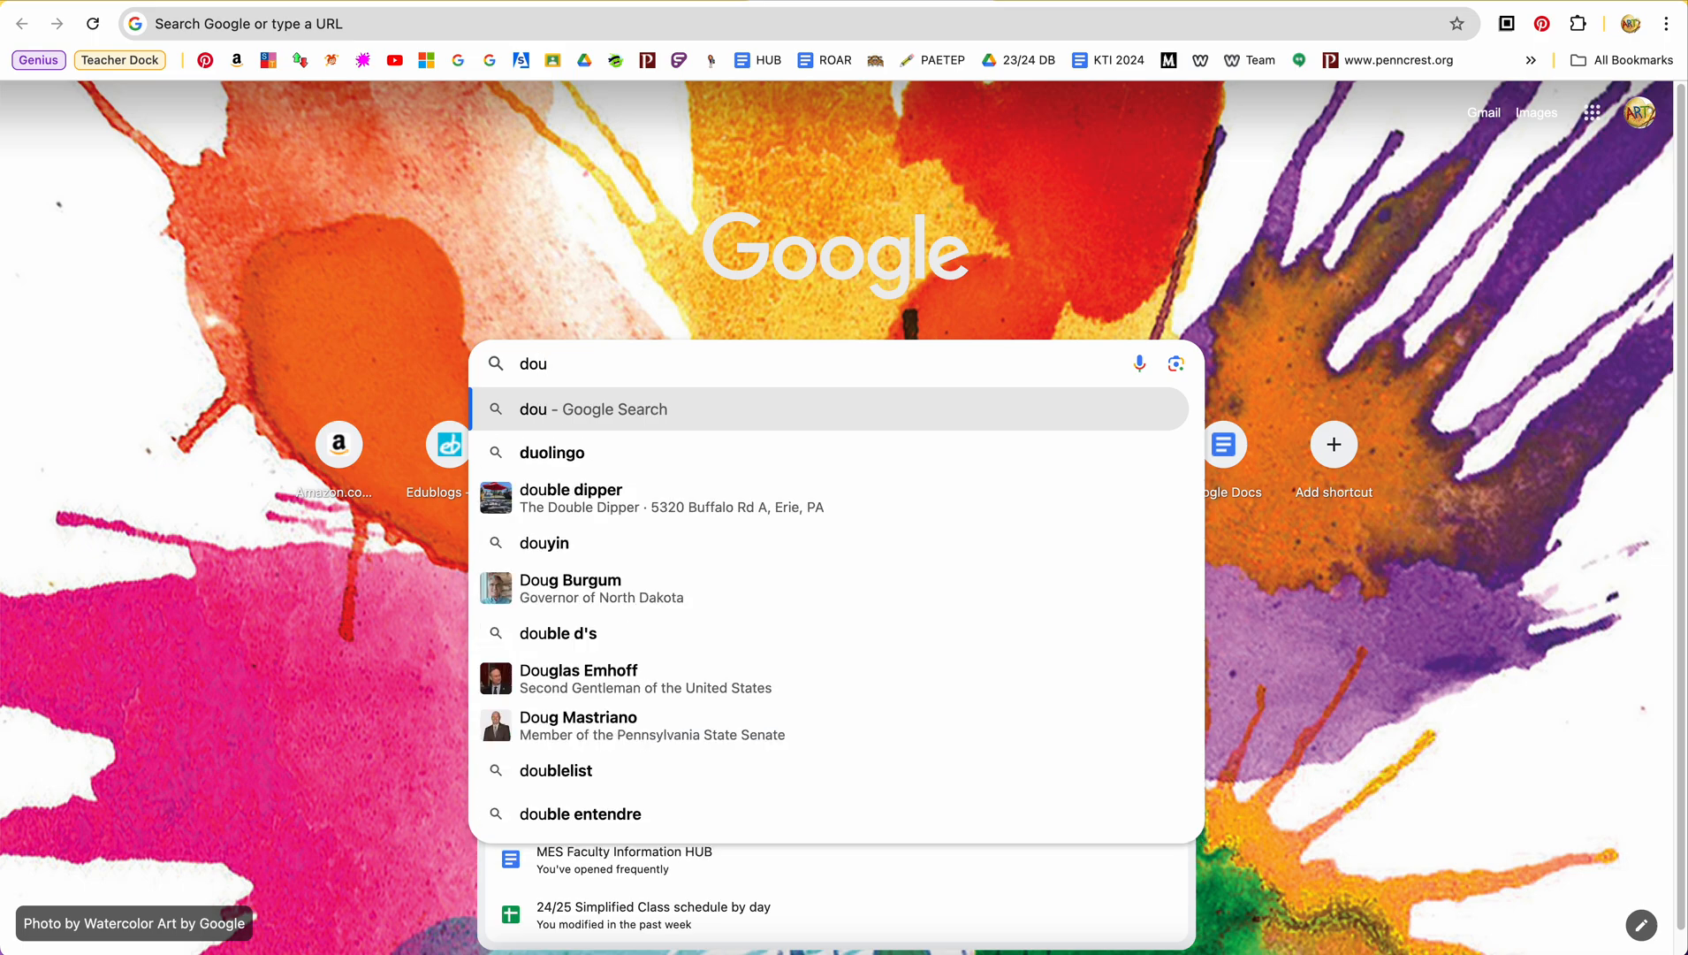
{"action": "type", "text": "nut"}
{"action": "key", "text": "Return"}
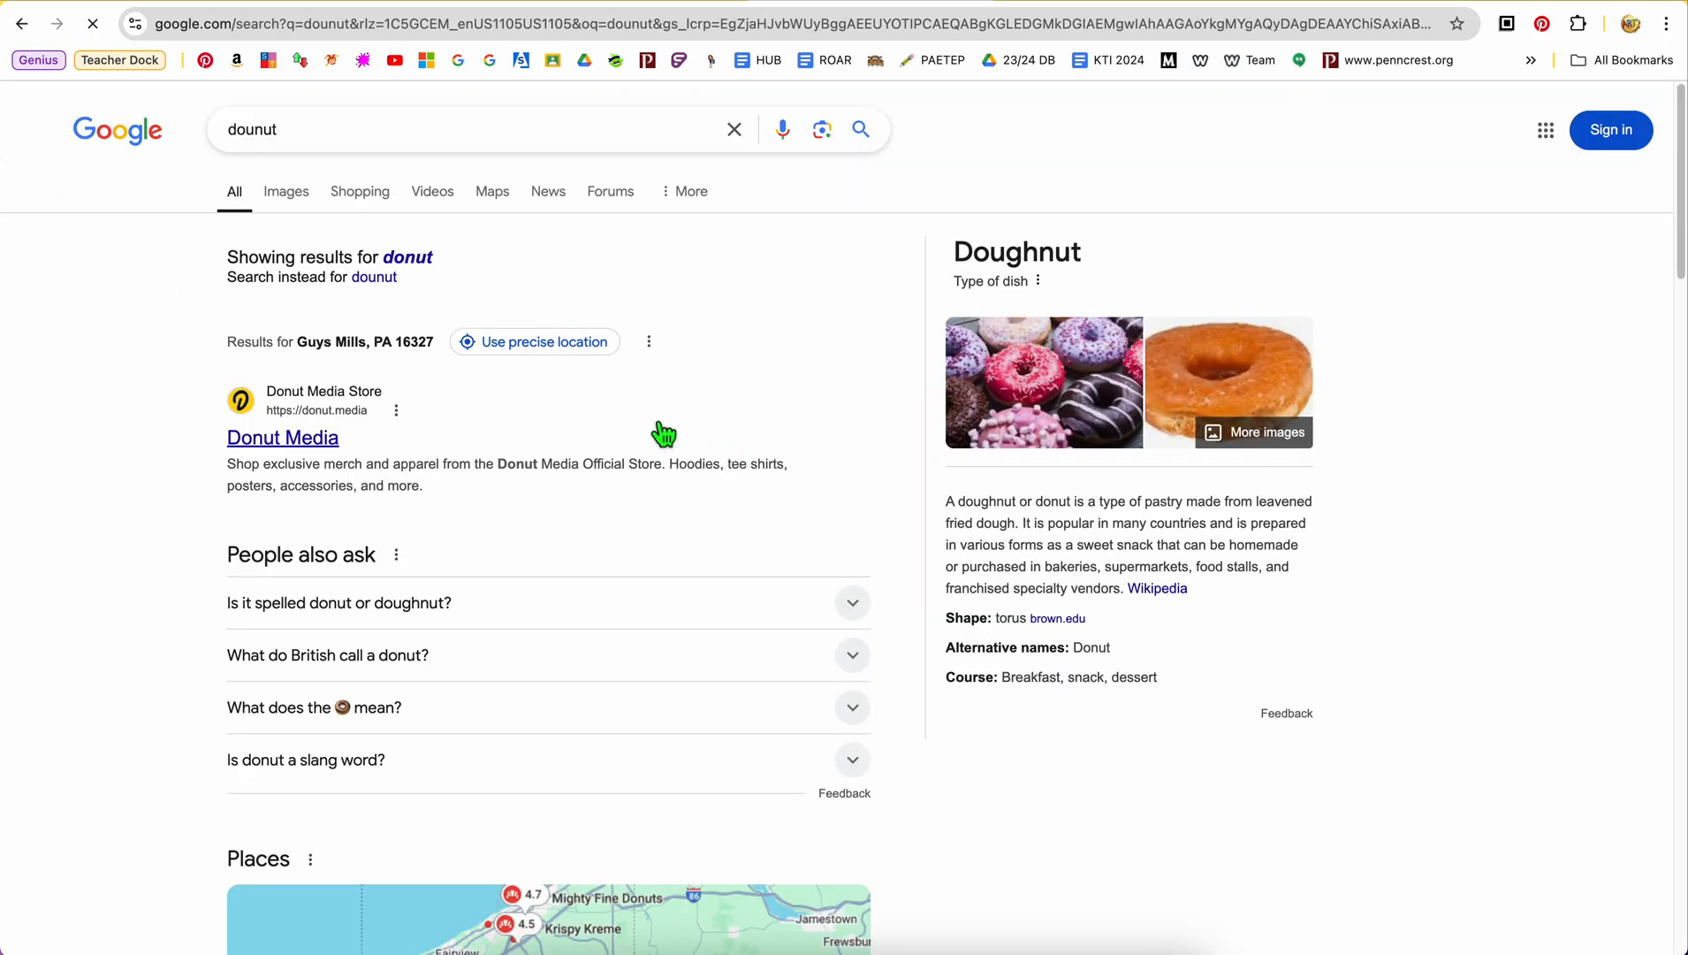
{"action": "left_click", "coordinate": [415, 257]}
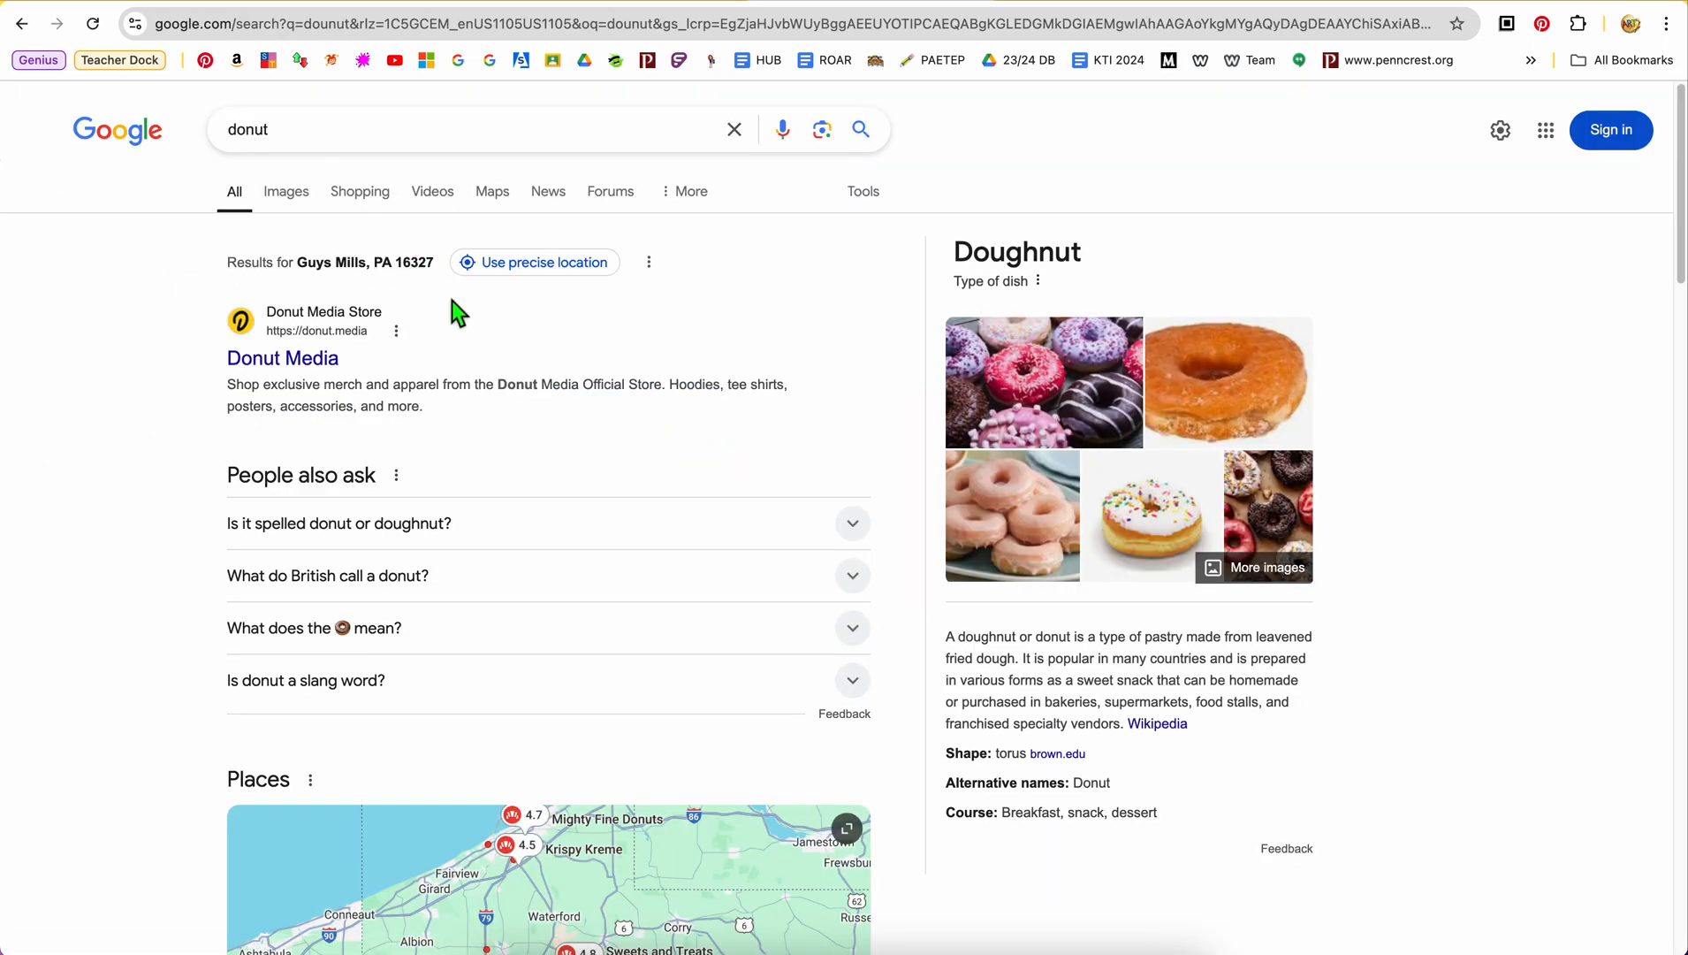
{"action": "left_click", "coordinate": [296, 194]}
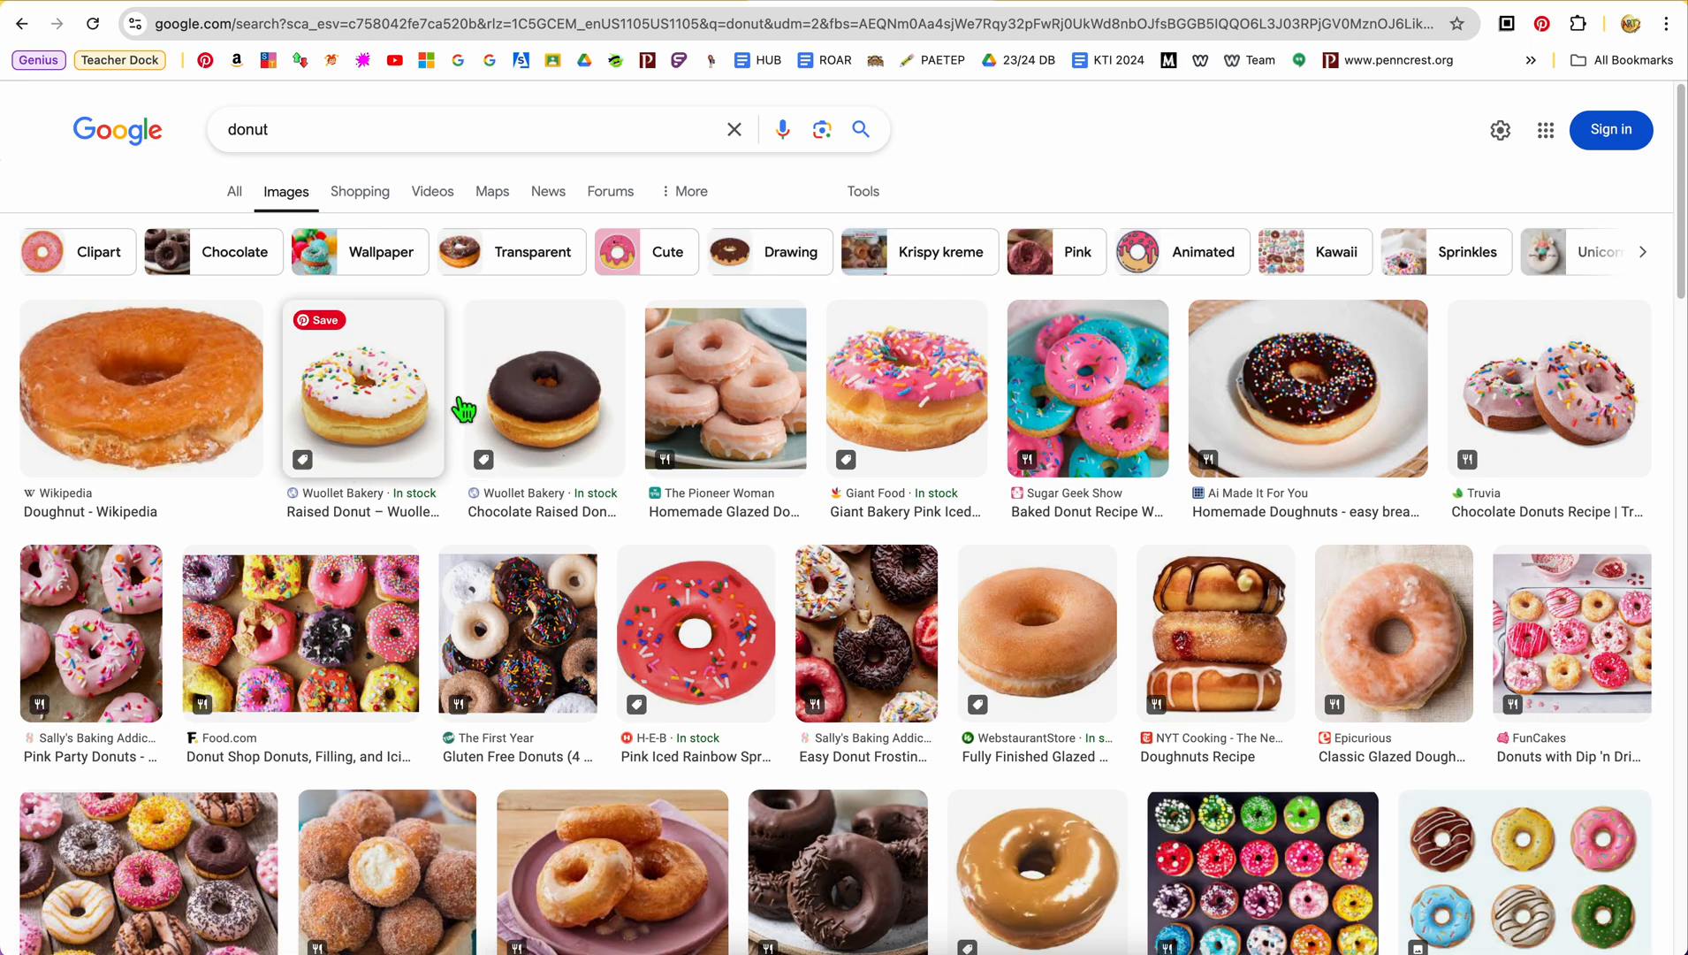
Open the Giant Food pink iced donut with sprinkles from the image results and copy its image address
{"action": "left_click", "coordinate": [908, 431]}
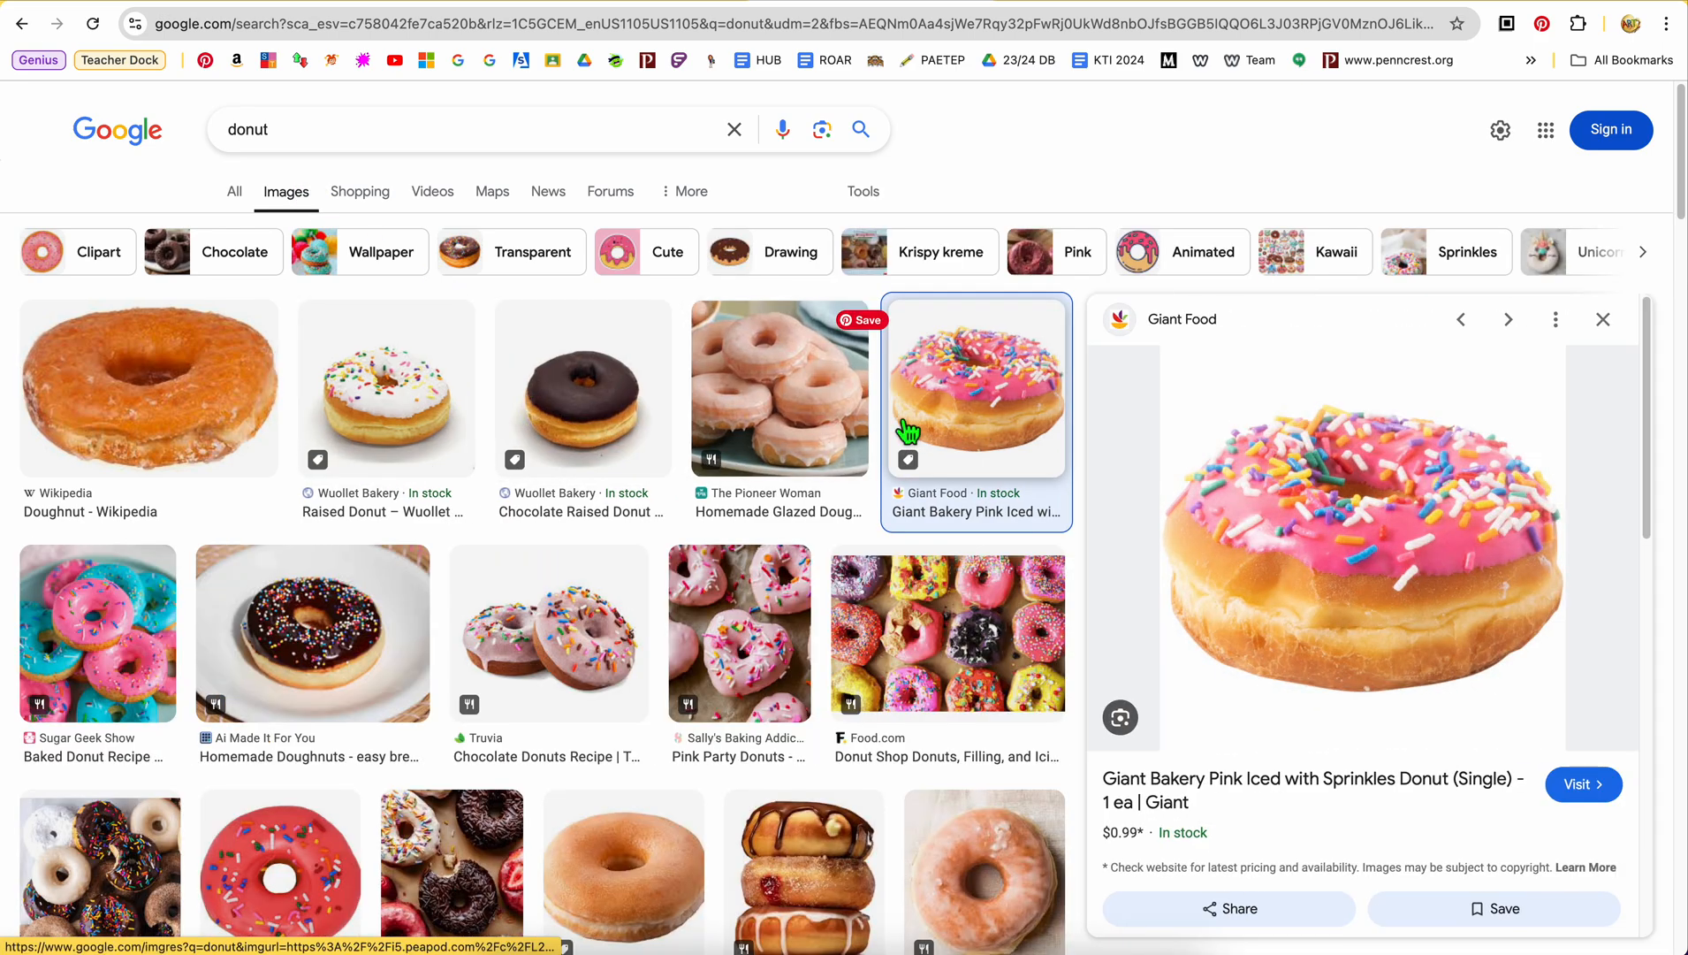
{"action": "right_click", "coordinate": [1259, 552]}
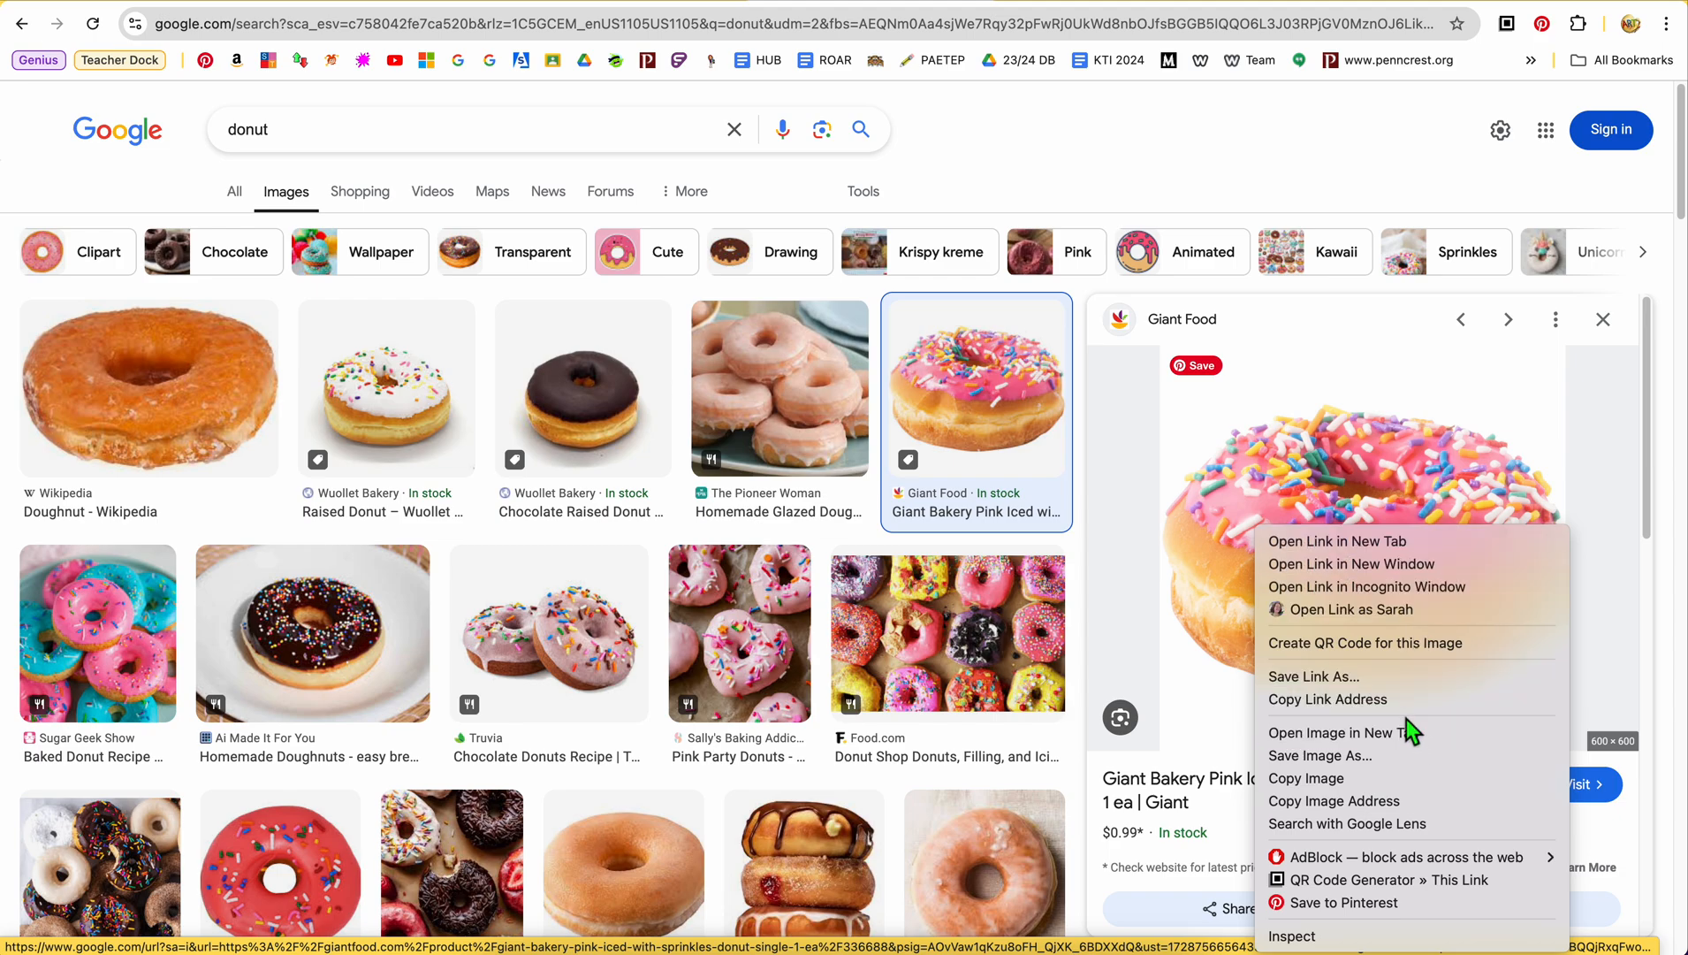
{"action": "left_click", "coordinate": [1373, 801]}
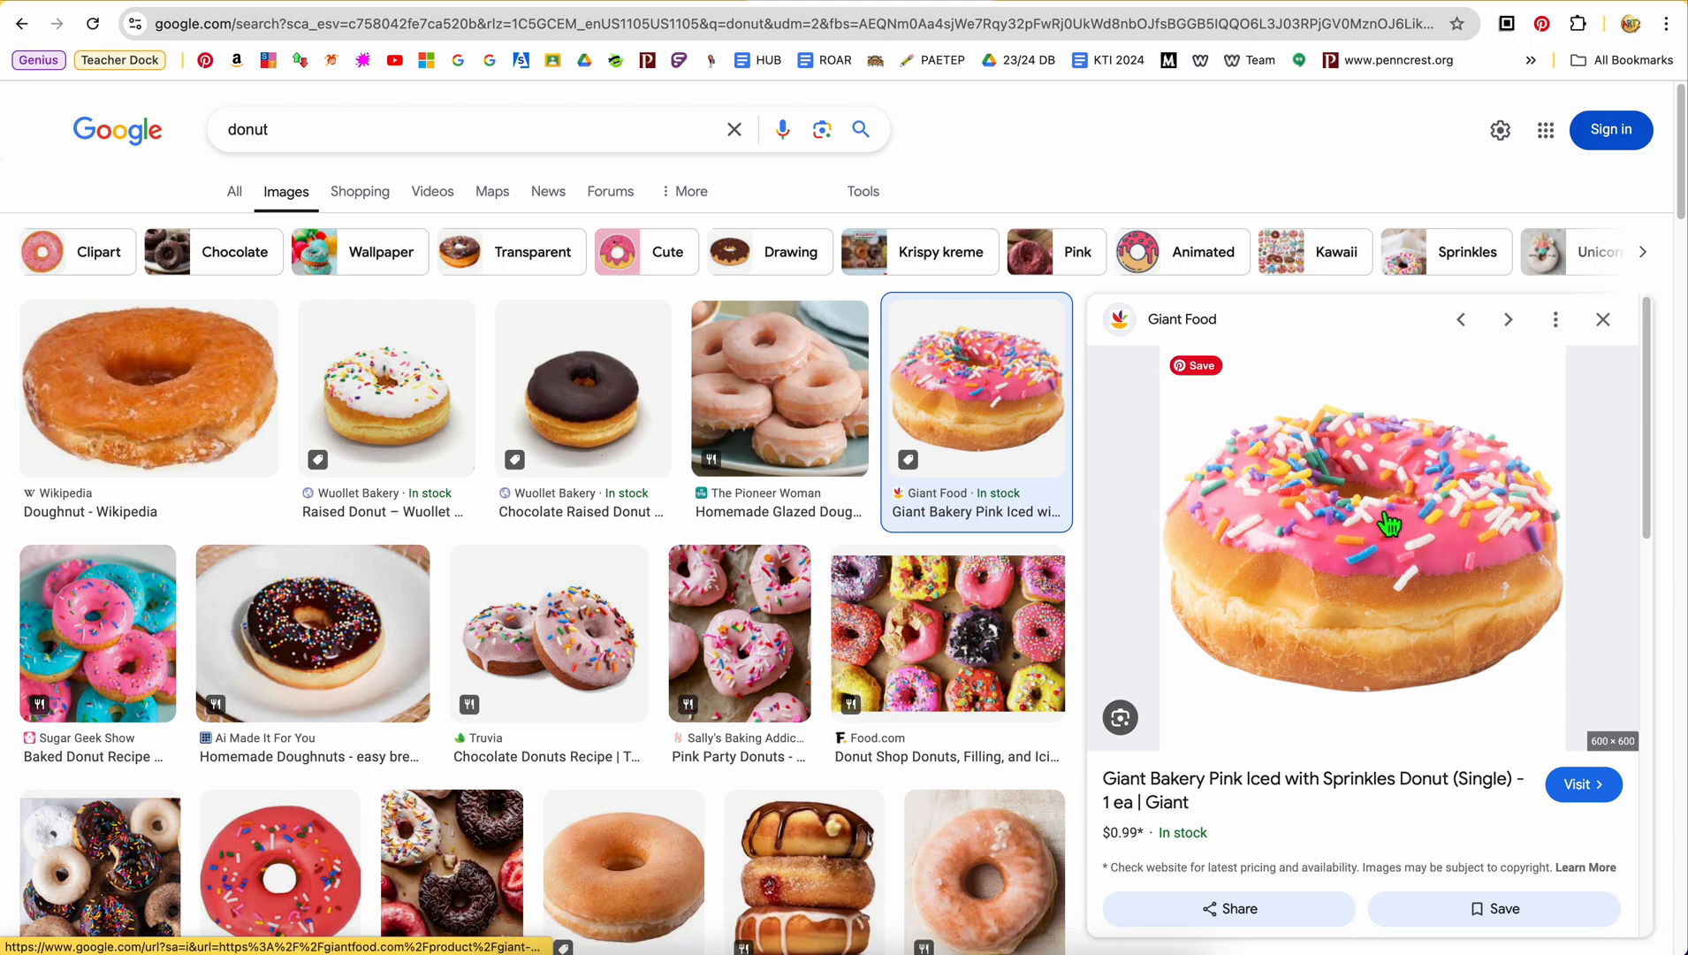
View the pink sprinkled donut image in its own browser tab and return to the image results
{"action": "right_click", "coordinate": [1370, 576]}
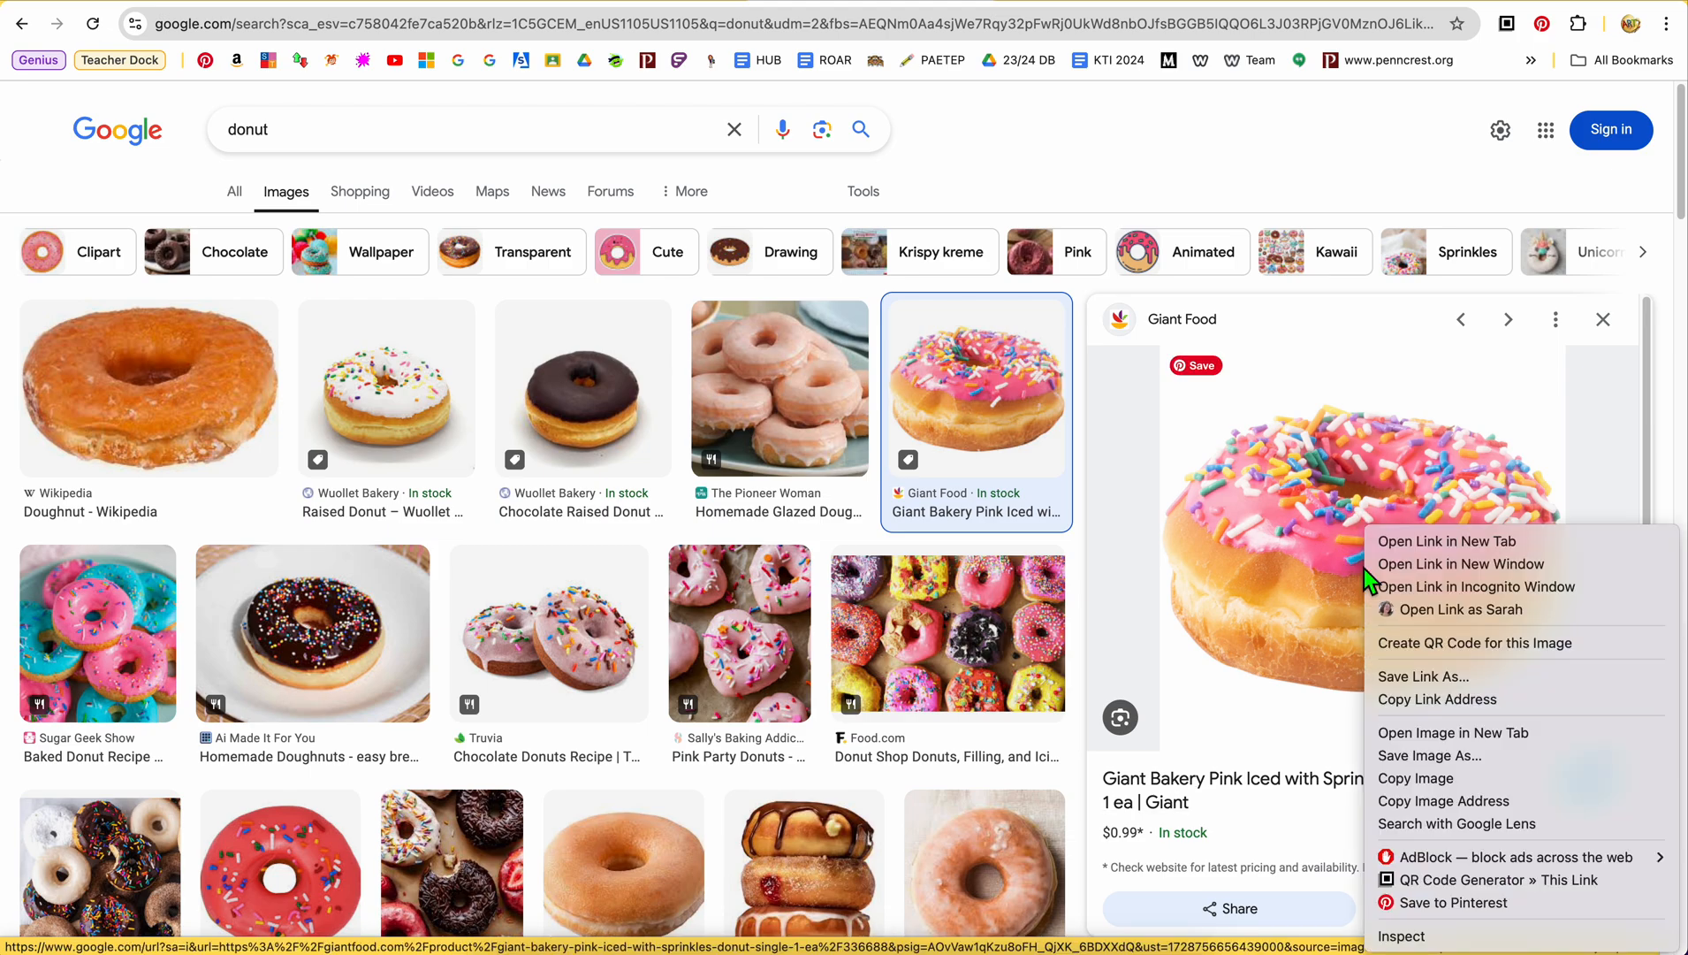
{"action": "left_click", "coordinate": [1492, 733]}
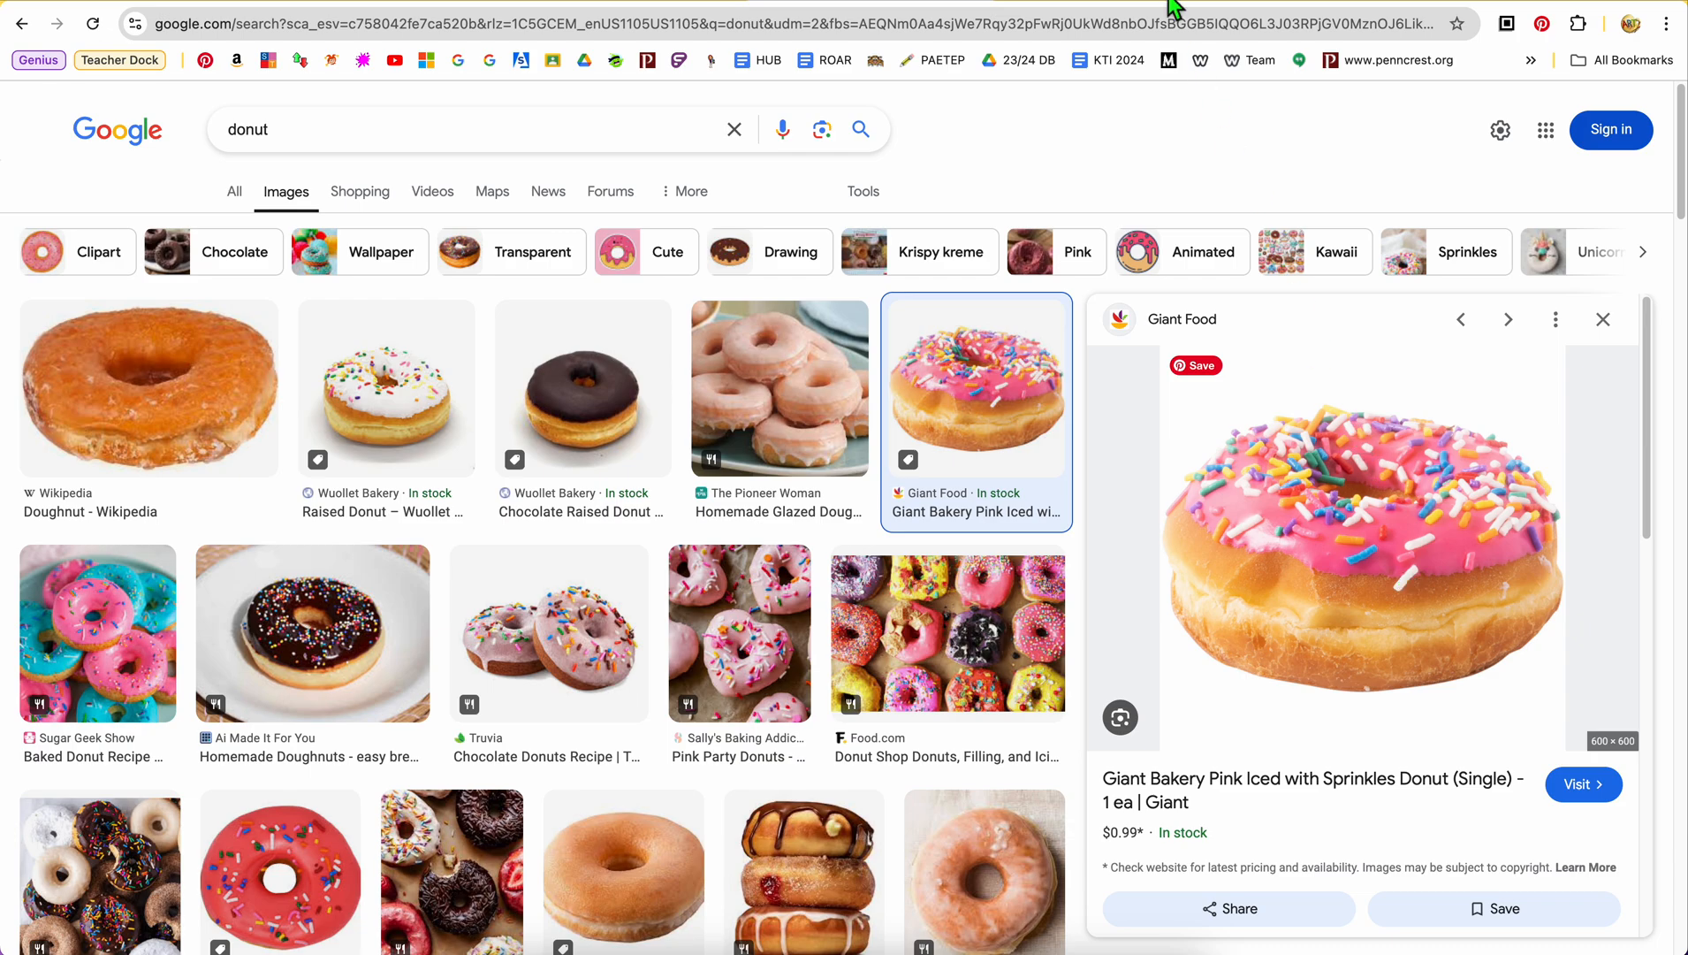
{"action": "left_click", "coordinate": [1072, 7]}
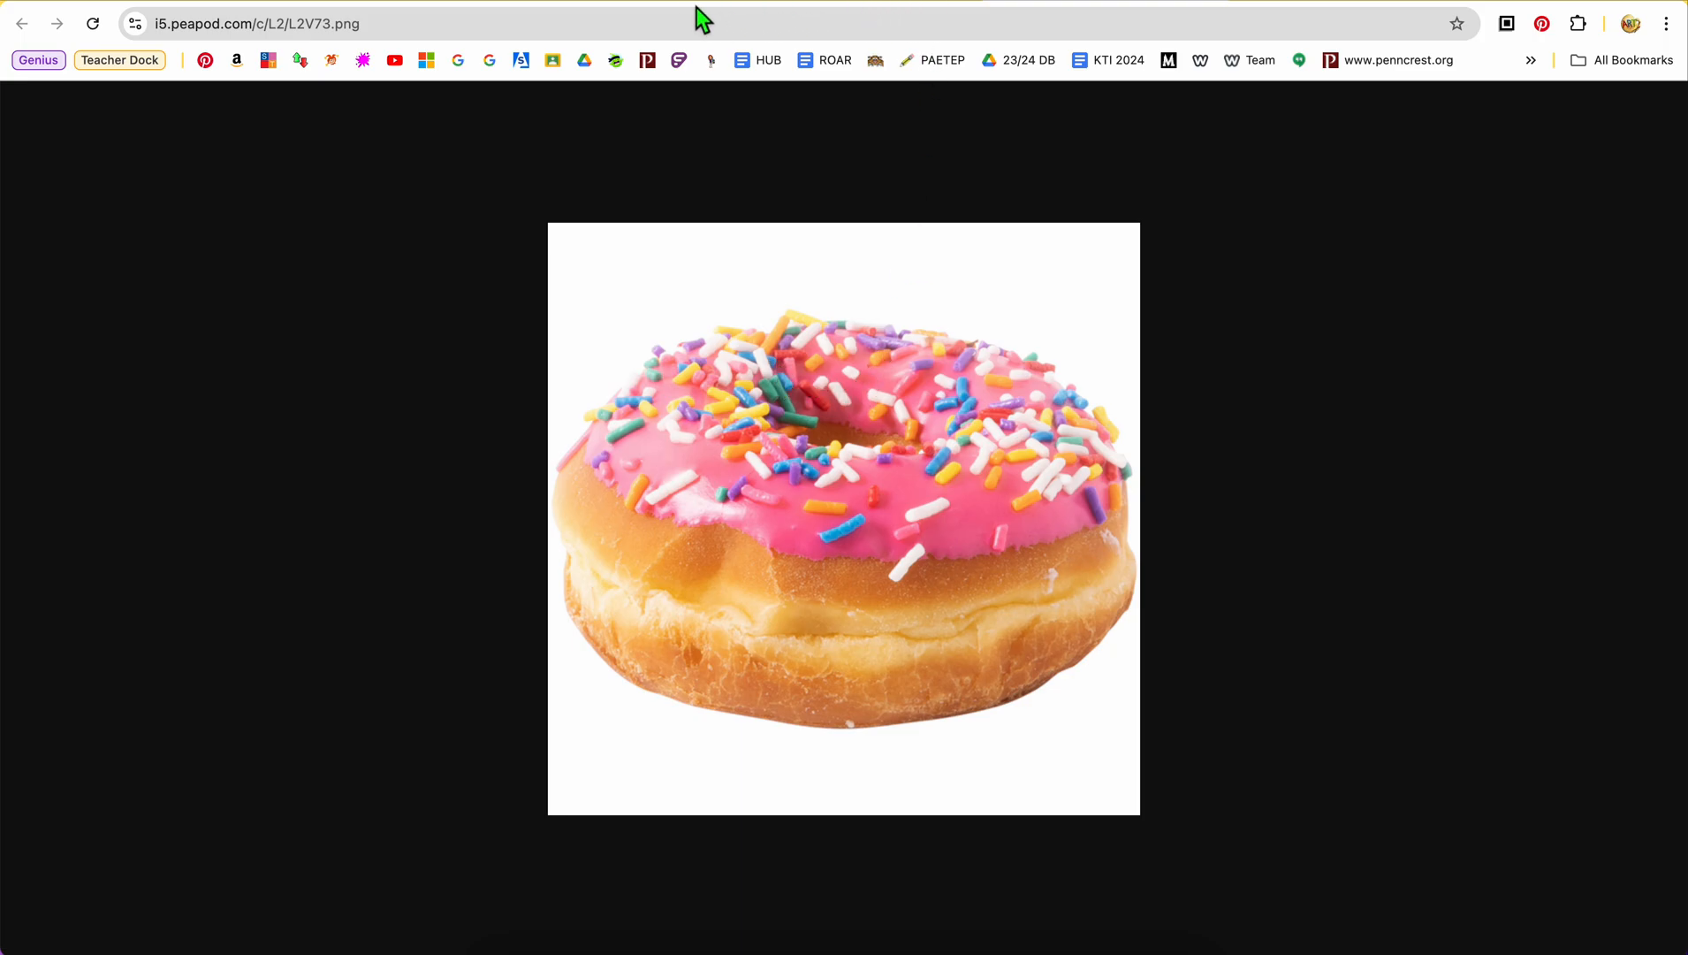
{"action": "left_click", "coordinate": [809, 6]}
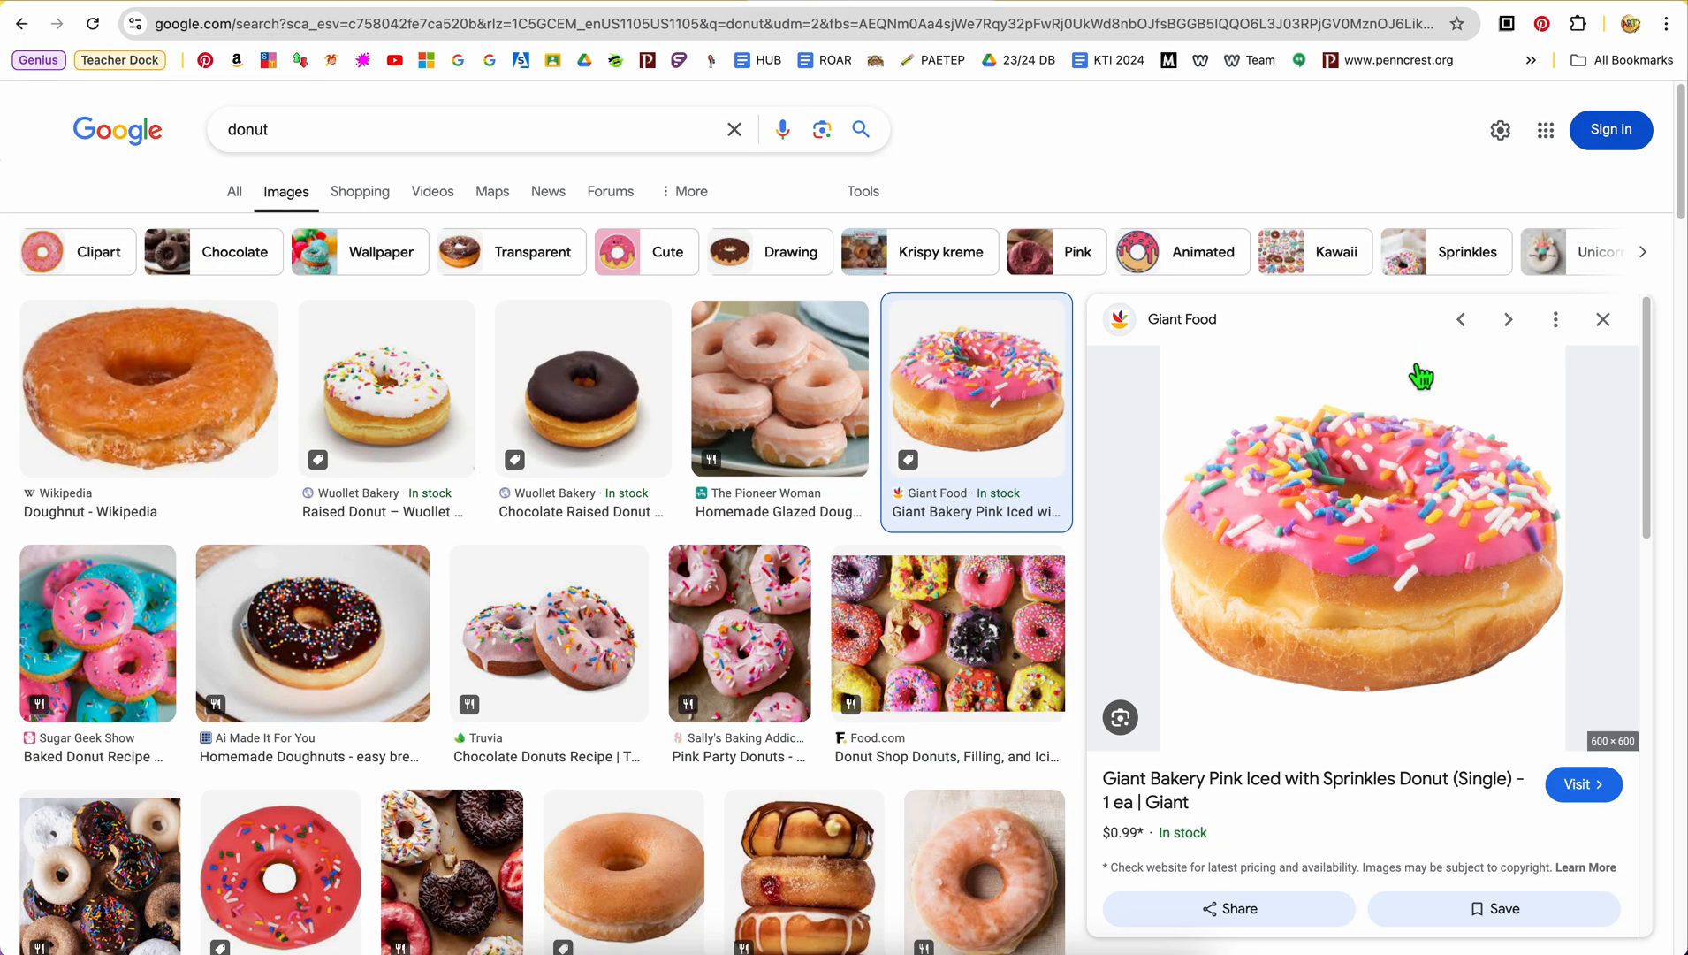
Copy the image address of the pink sprinkled donut once more and return to the Resources page in the editor
{"action": "right_click", "coordinate": [1339, 511]}
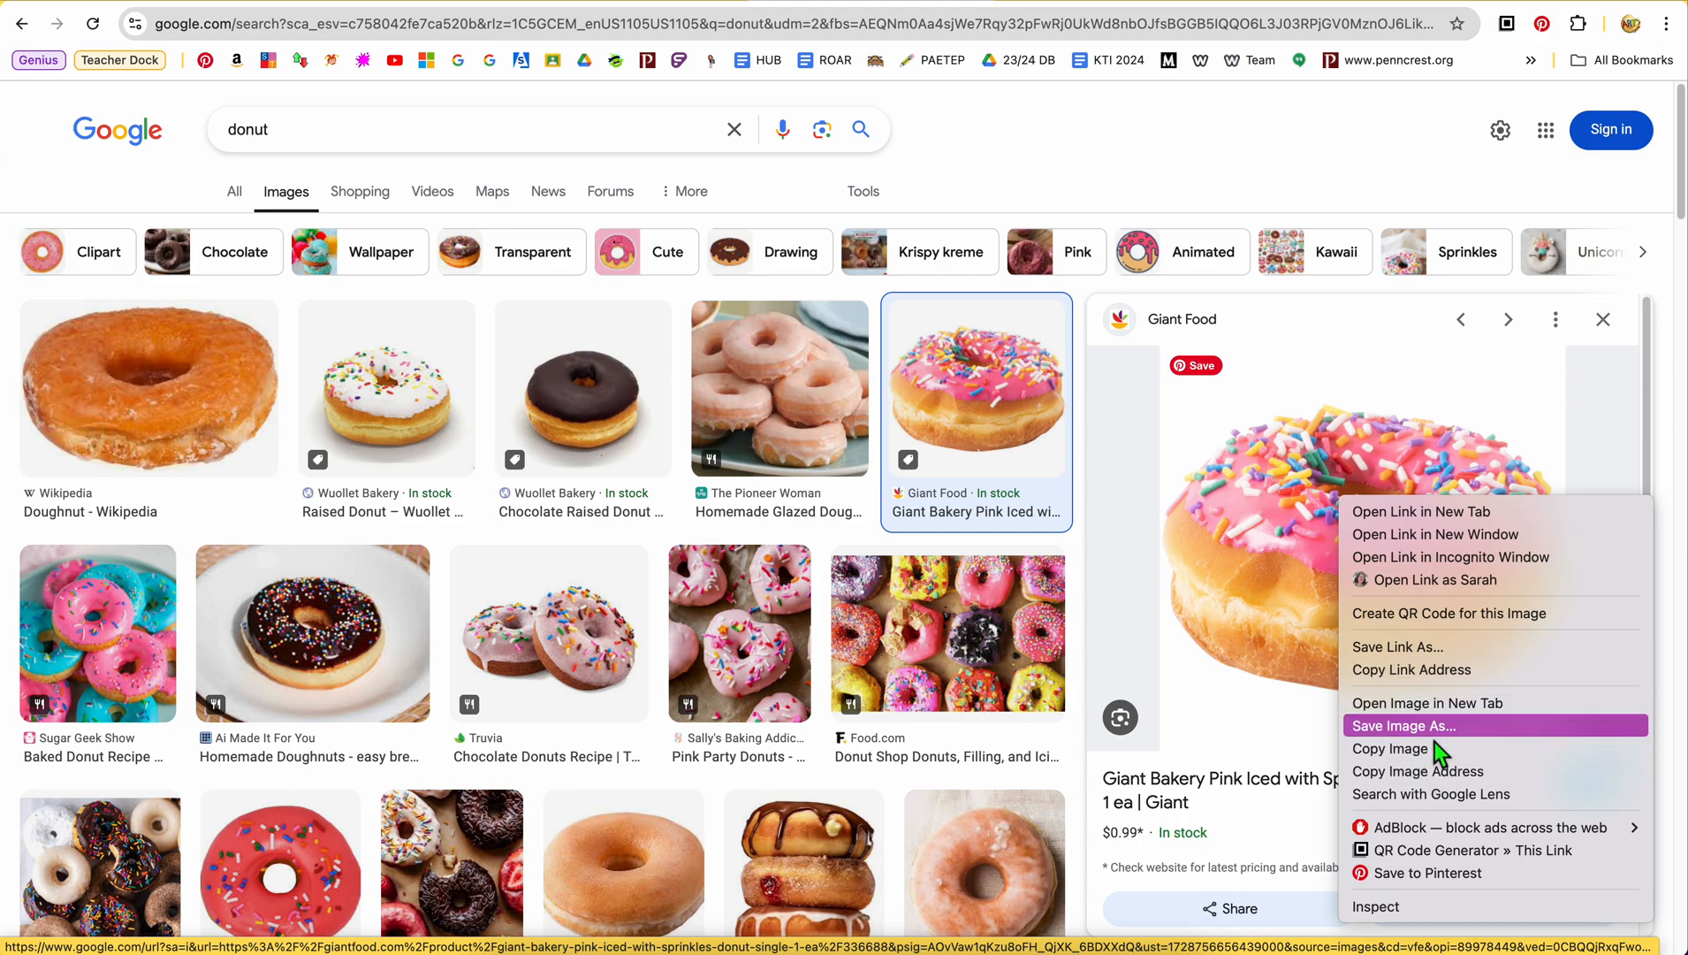
{"action": "left_click", "coordinate": [1432, 769]}
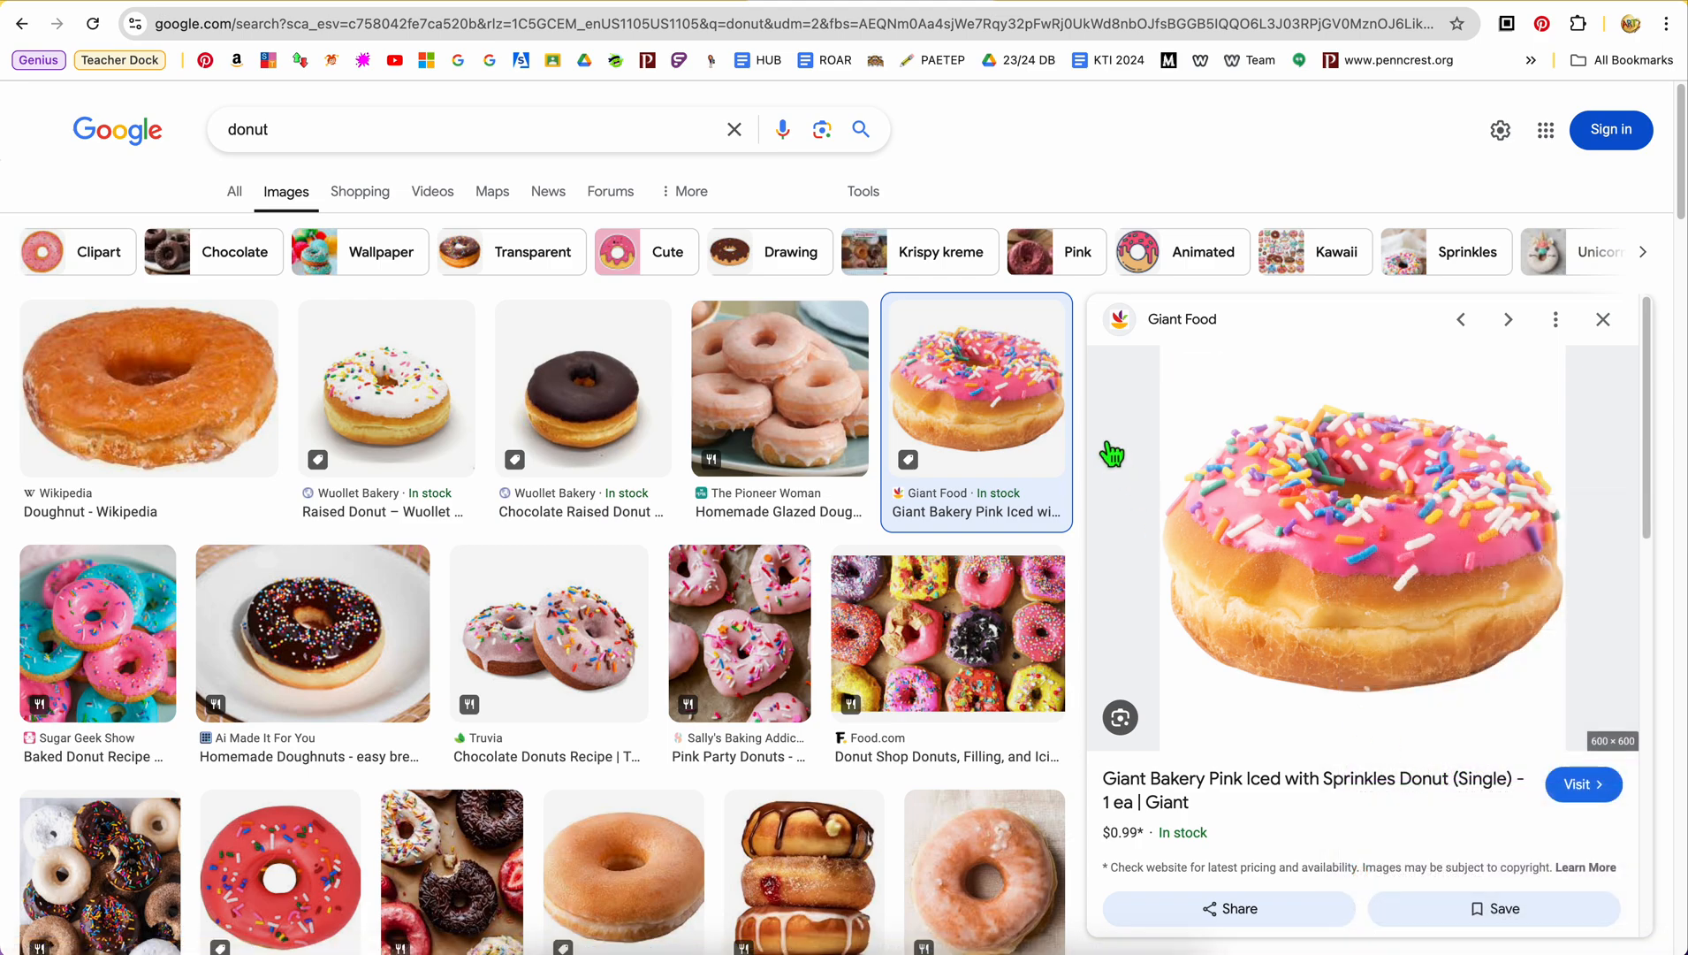
{"action": "left_click", "coordinate": [630, 2]}
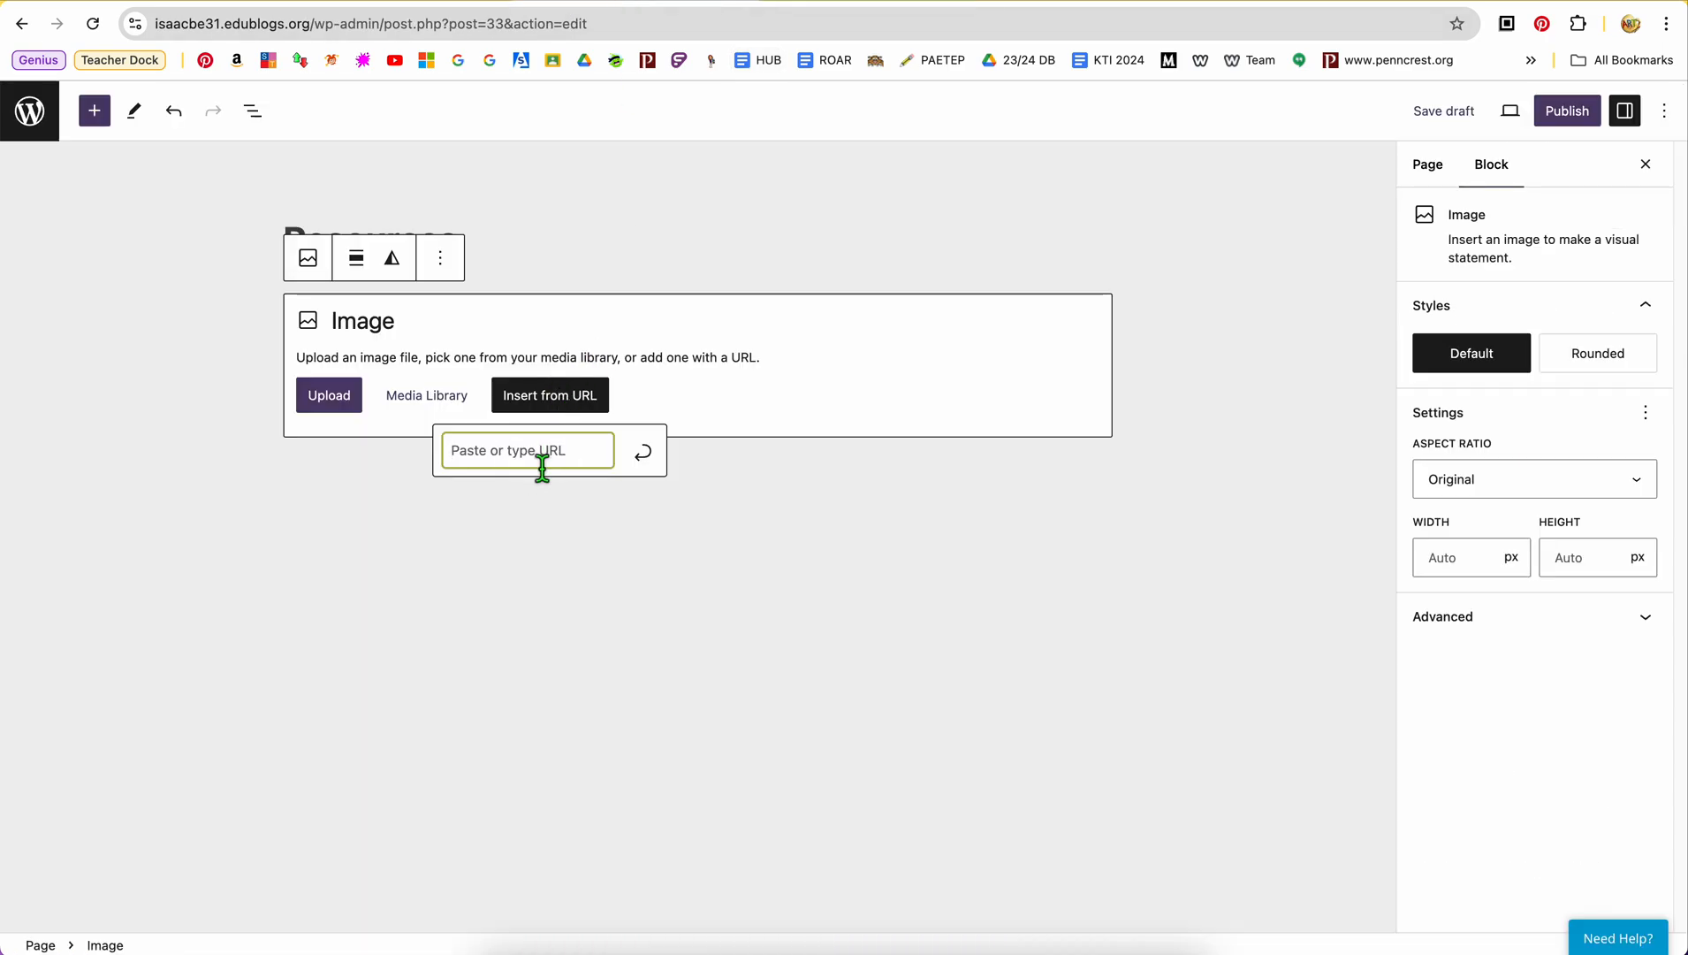
Insert the sprinkled donut image into the Resources page using its copied image address
{"action": "key", "text": "super+v"}
{"action": "left_click", "coordinate": [645, 455]}
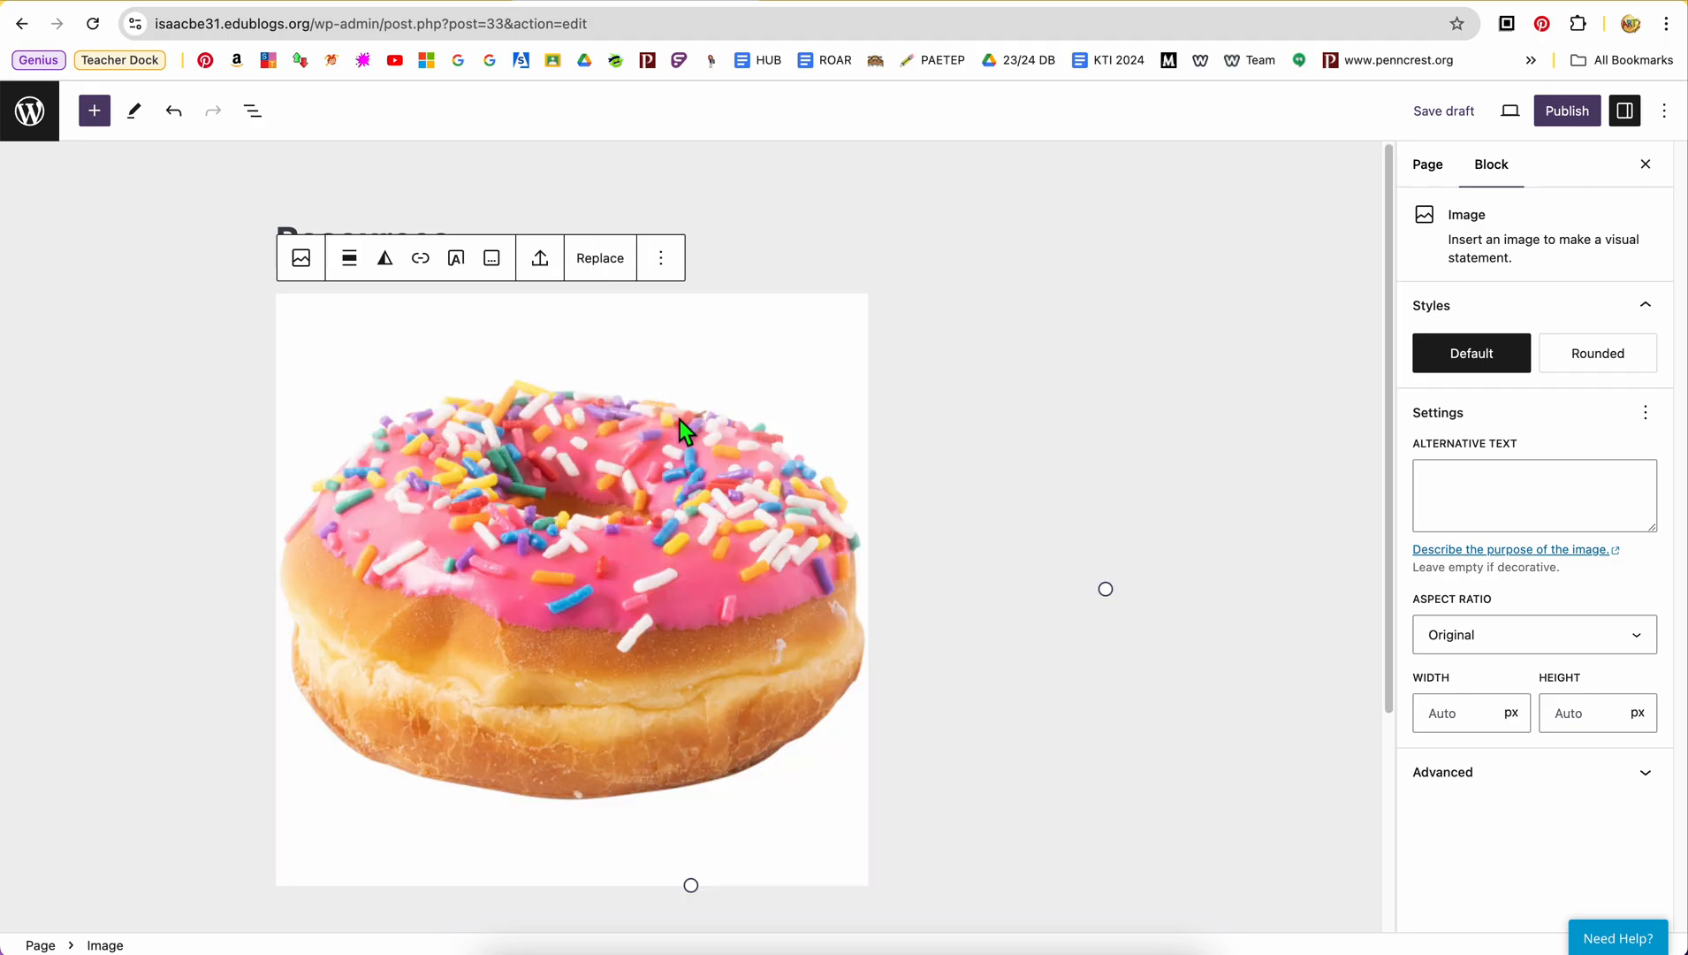
{"action": "left_click", "coordinate": [632, 560]}
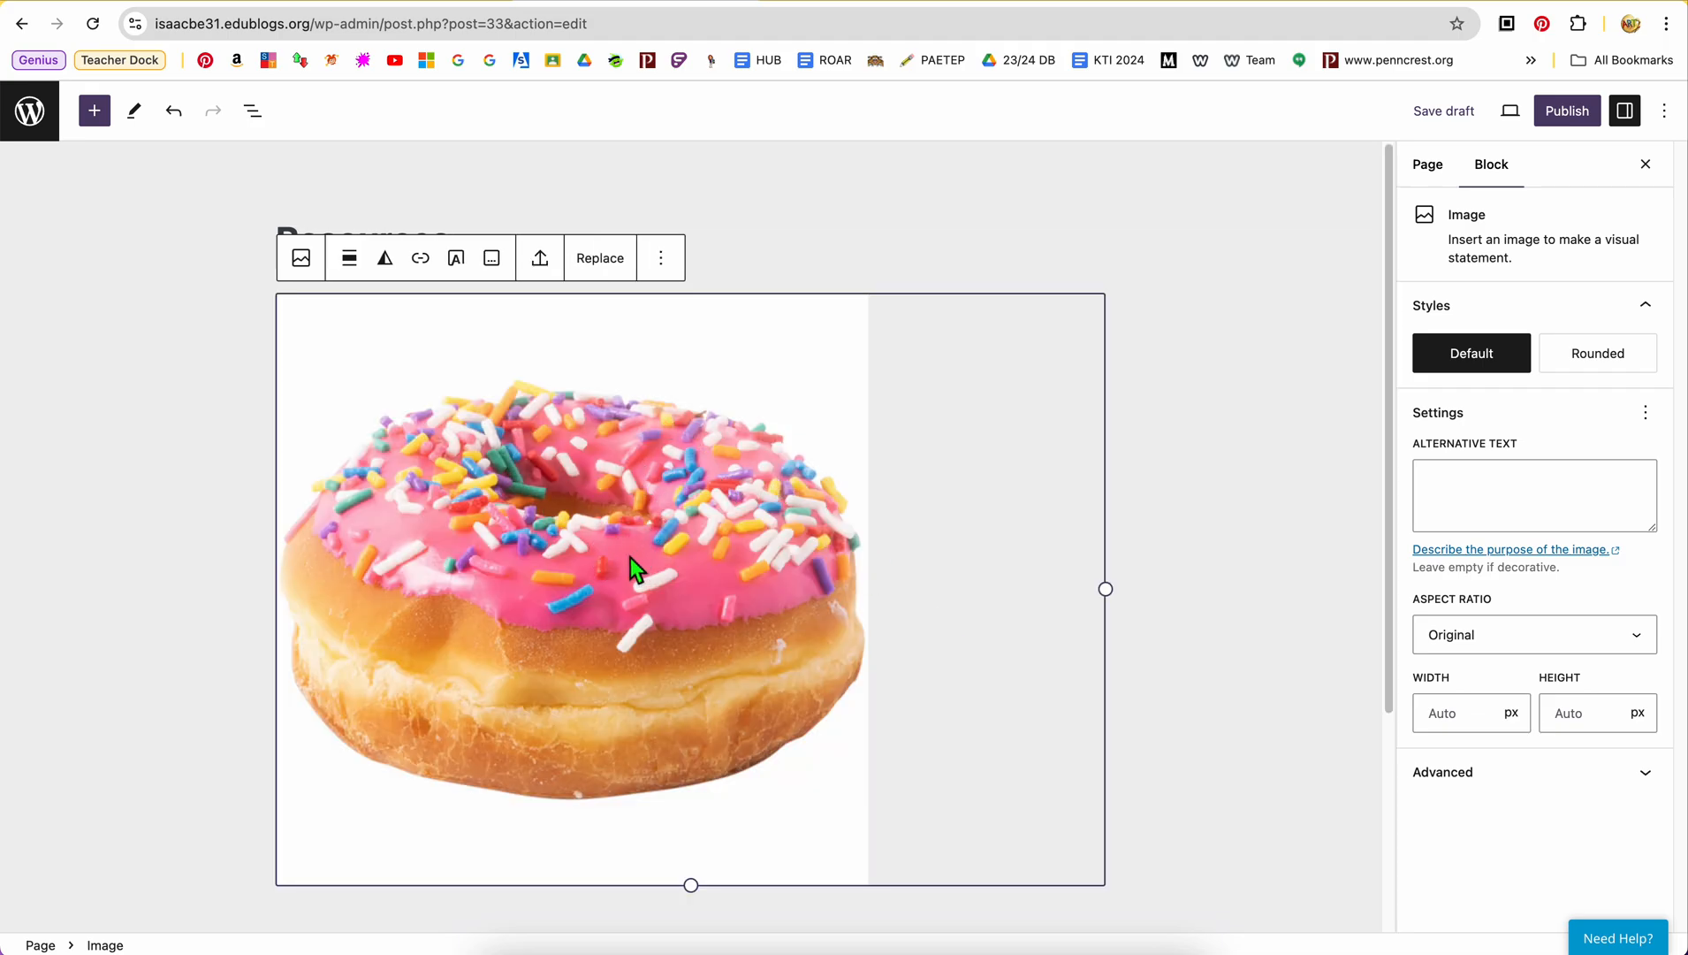
Align the donut image to the center and scale it down to a width of about 438 px
{"action": "left_click", "coordinate": [354, 265]}
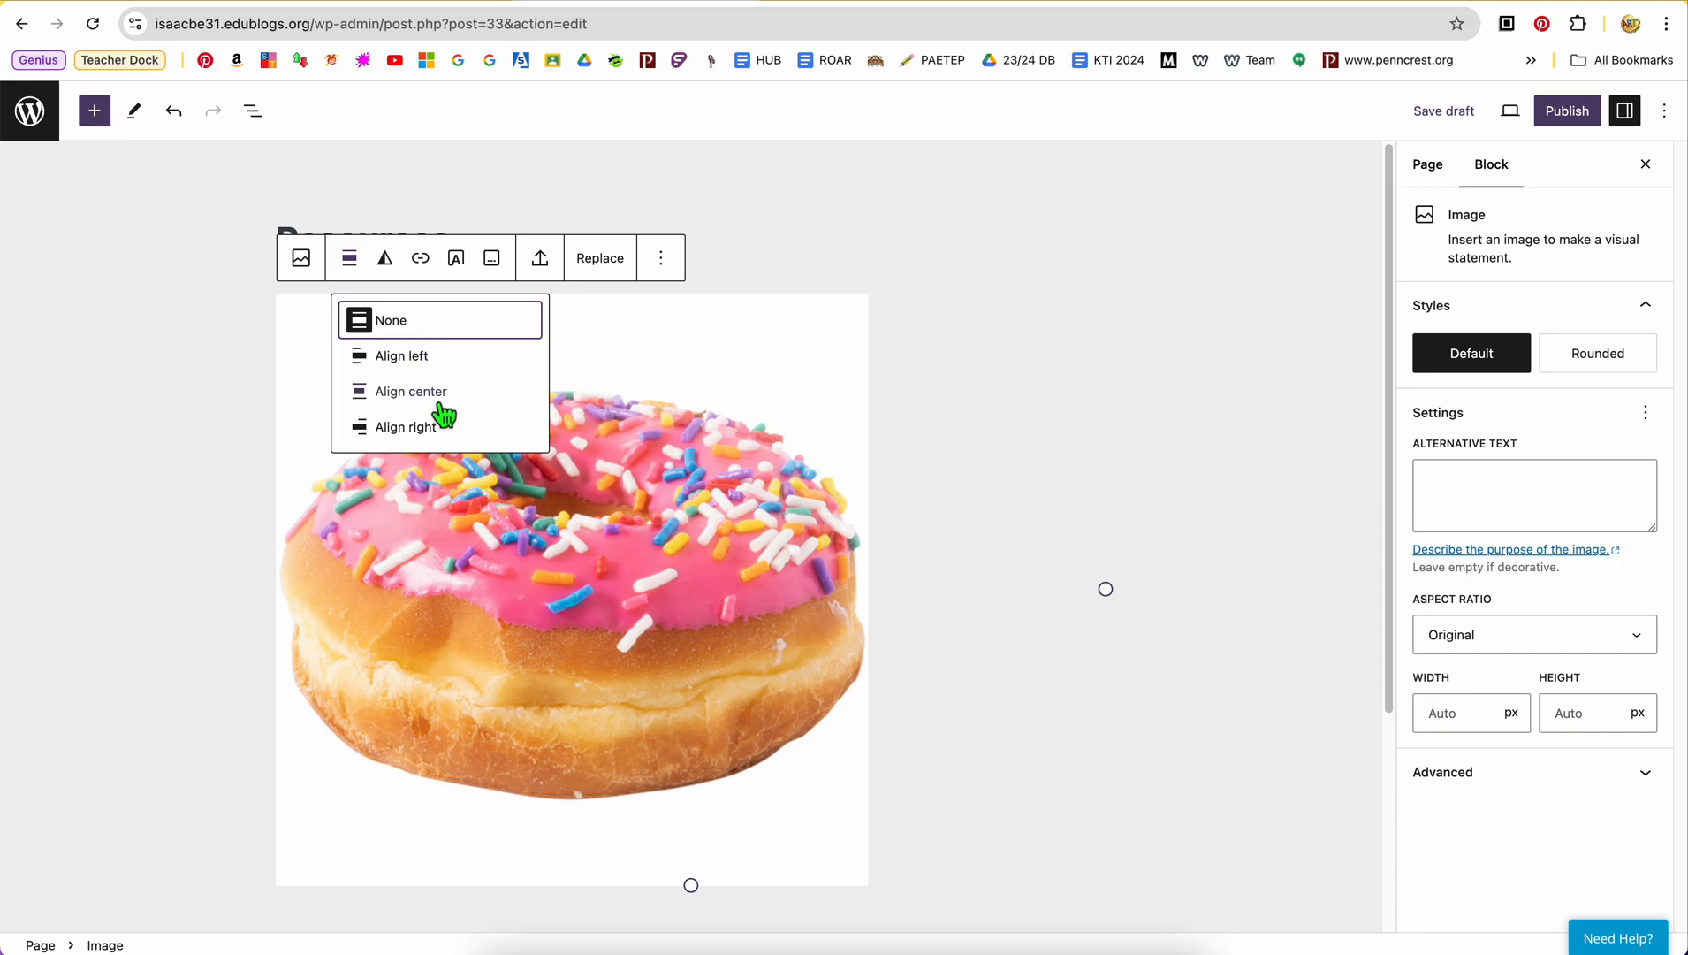
{"action": "left_click", "coordinate": [411, 391]}
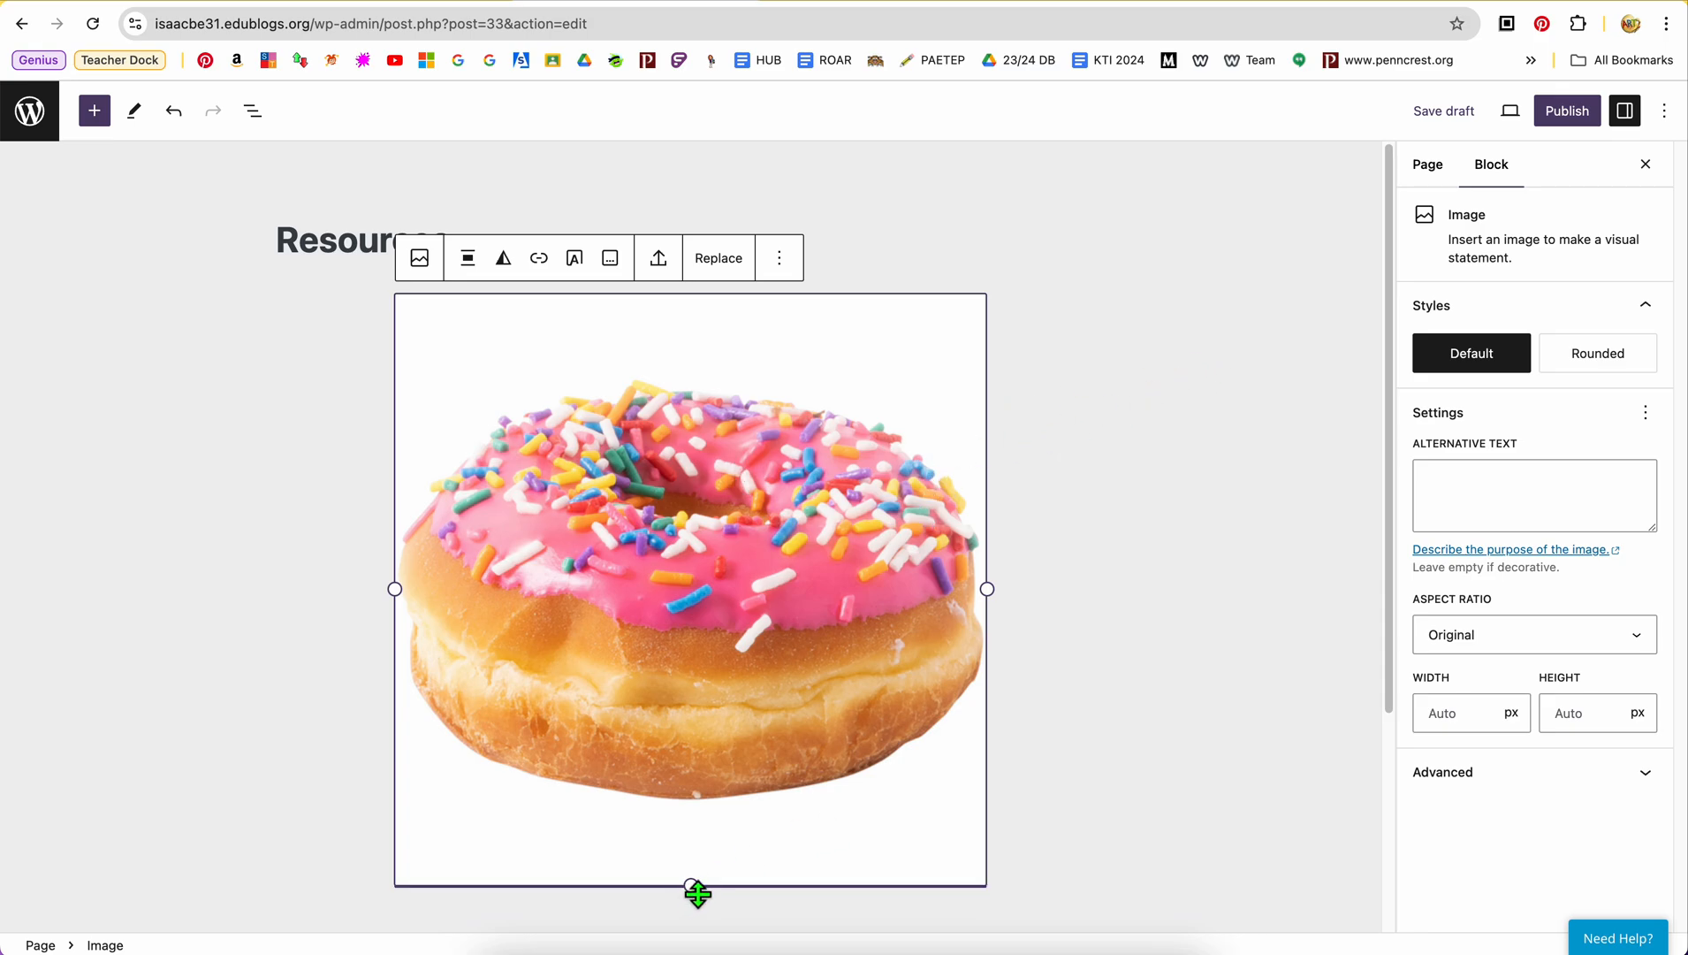
{"action": "left_click_drag", "start_coordinate": [697, 893], "coordinate": [689, 821]}
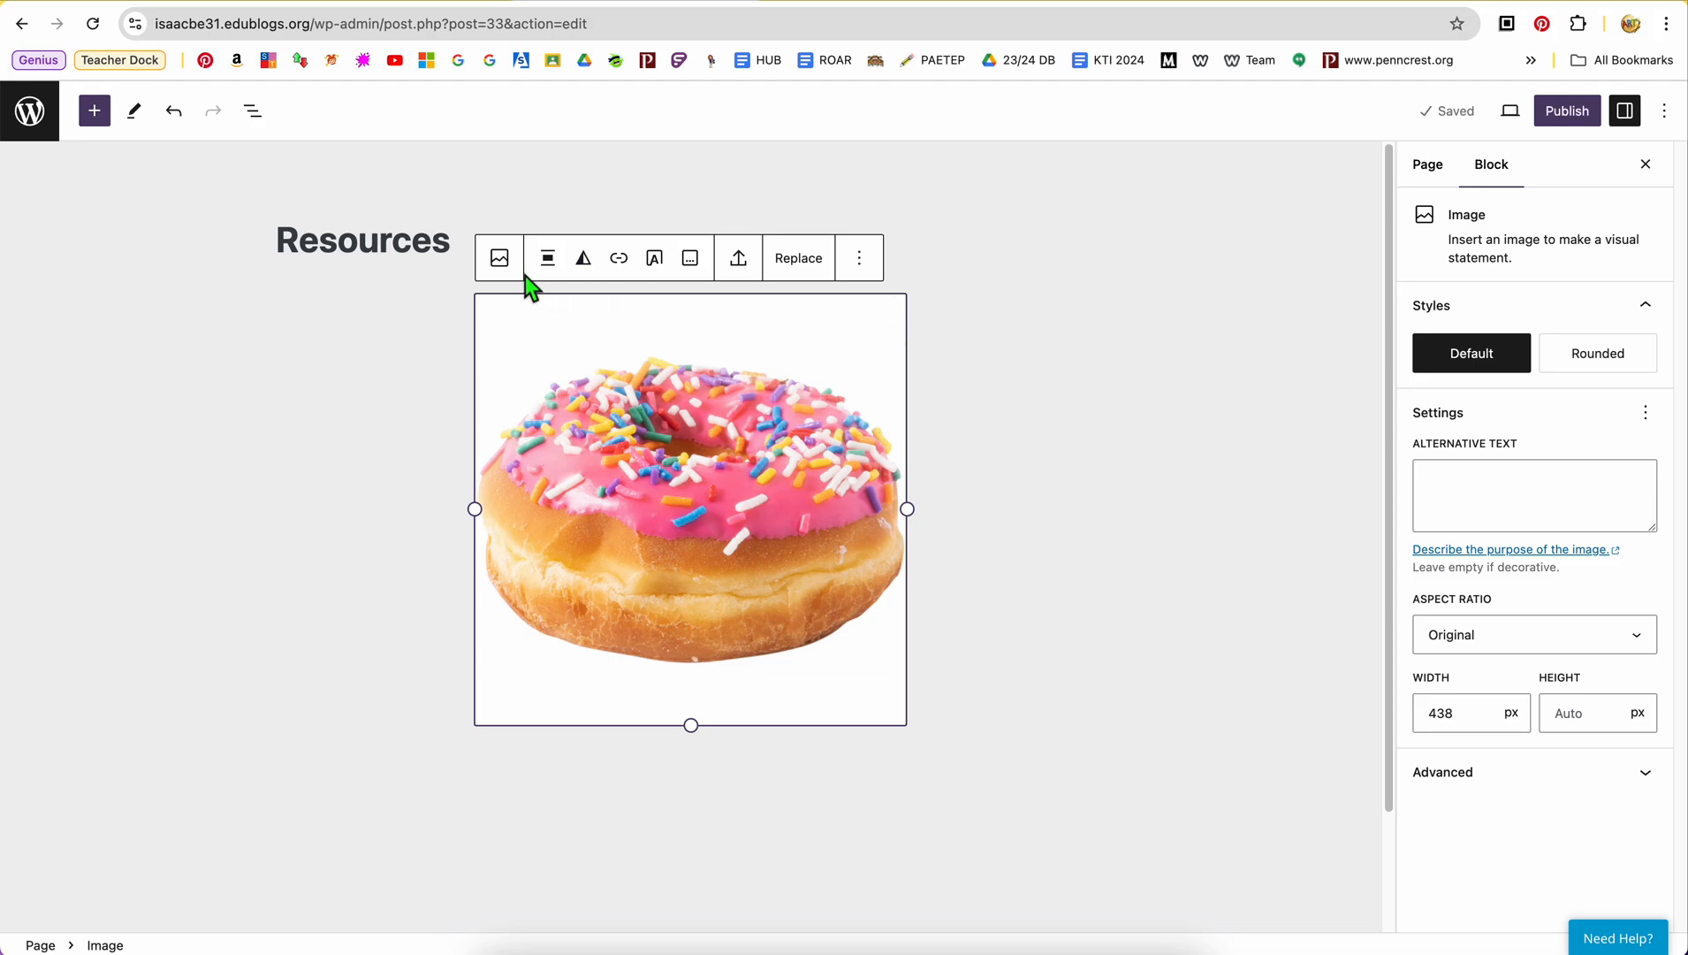
{"action": "left_click", "coordinate": [1148, 497]}
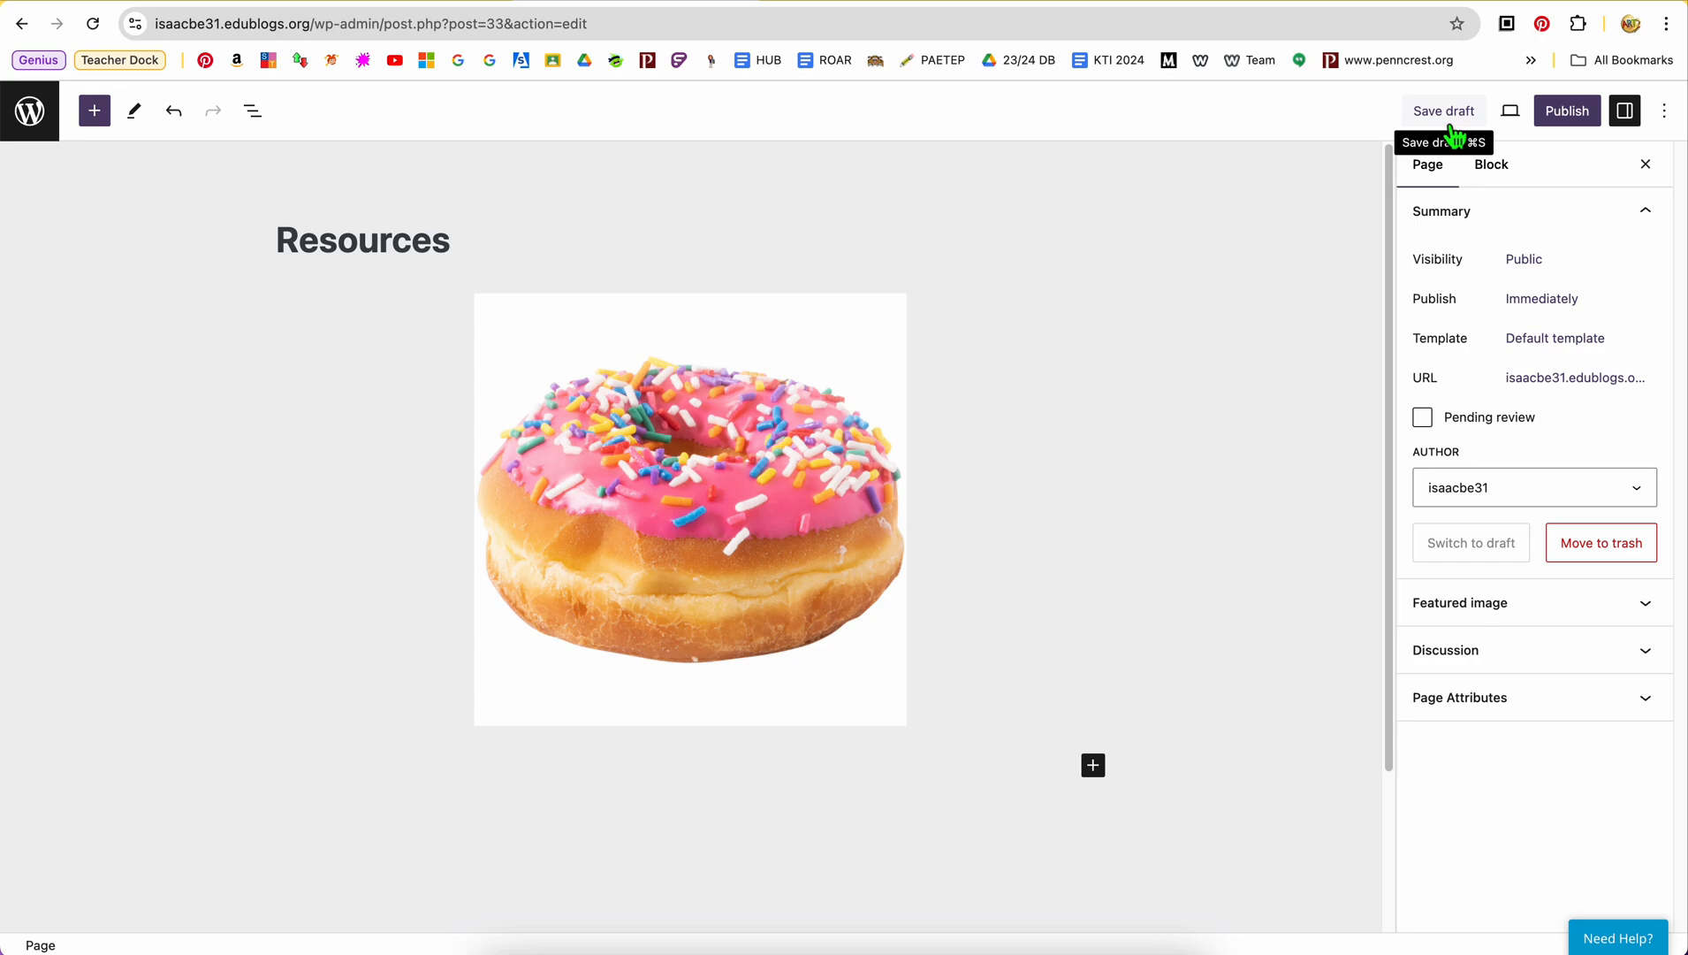
Preview the Resources page in the Mobile and Tablet layouts and return to the Desktop layout
{"action": "left_click", "coordinate": [1516, 118]}
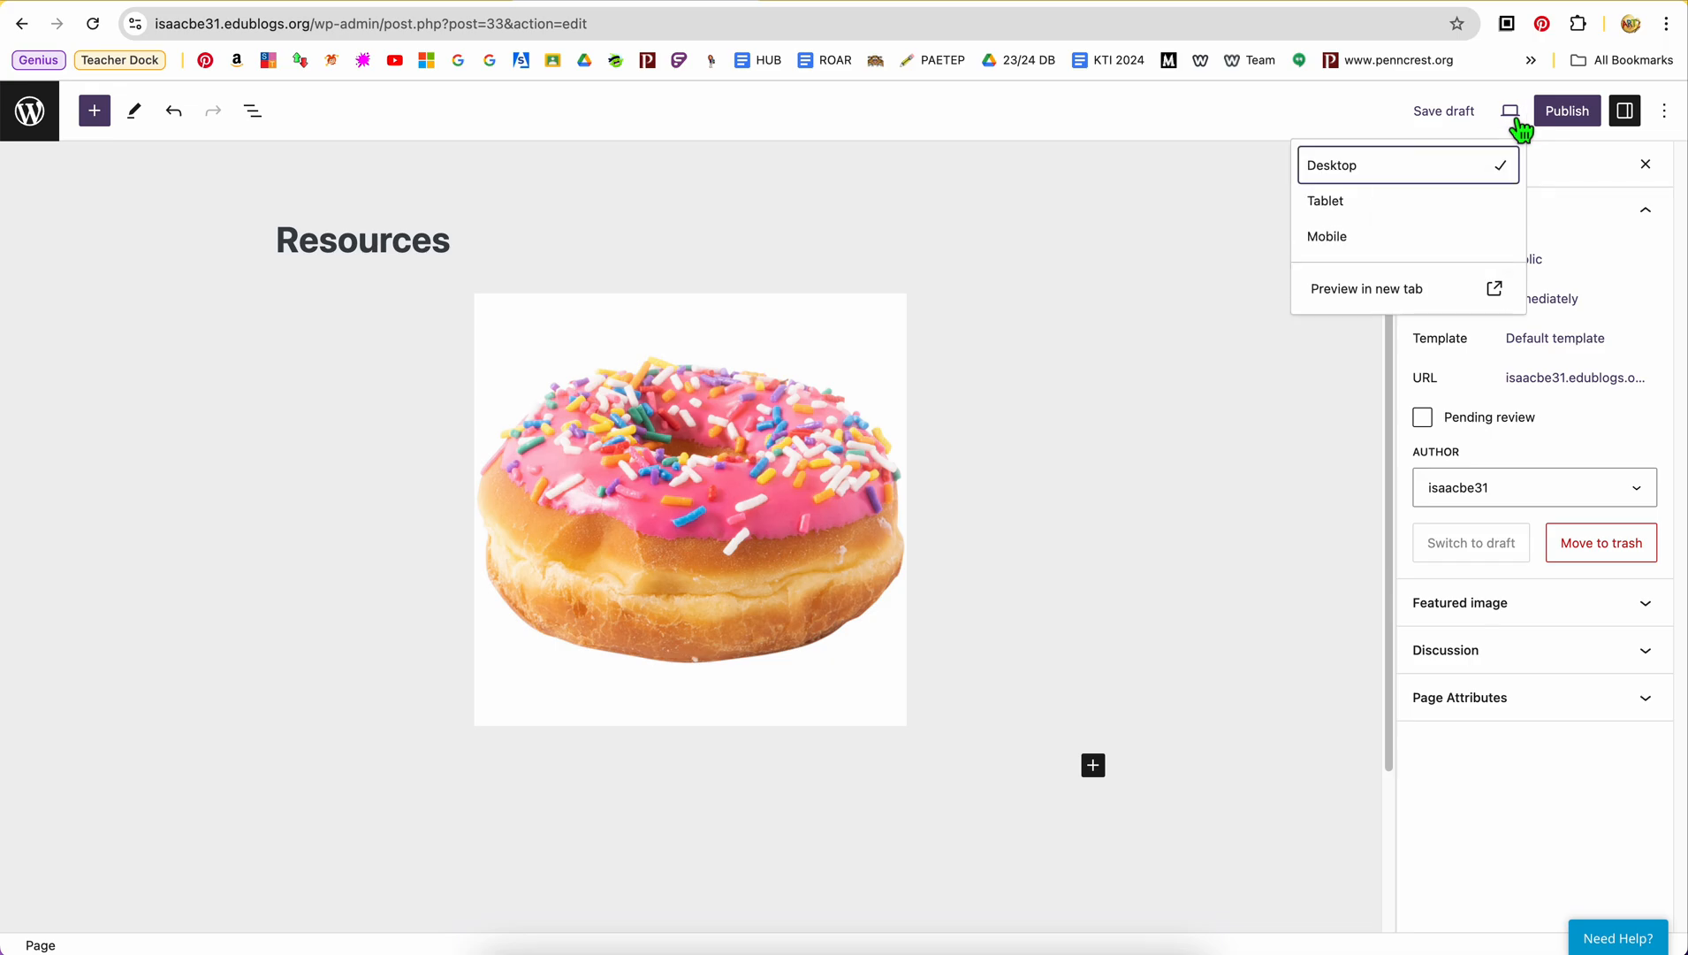
{"action": "left_click", "coordinate": [1343, 247]}
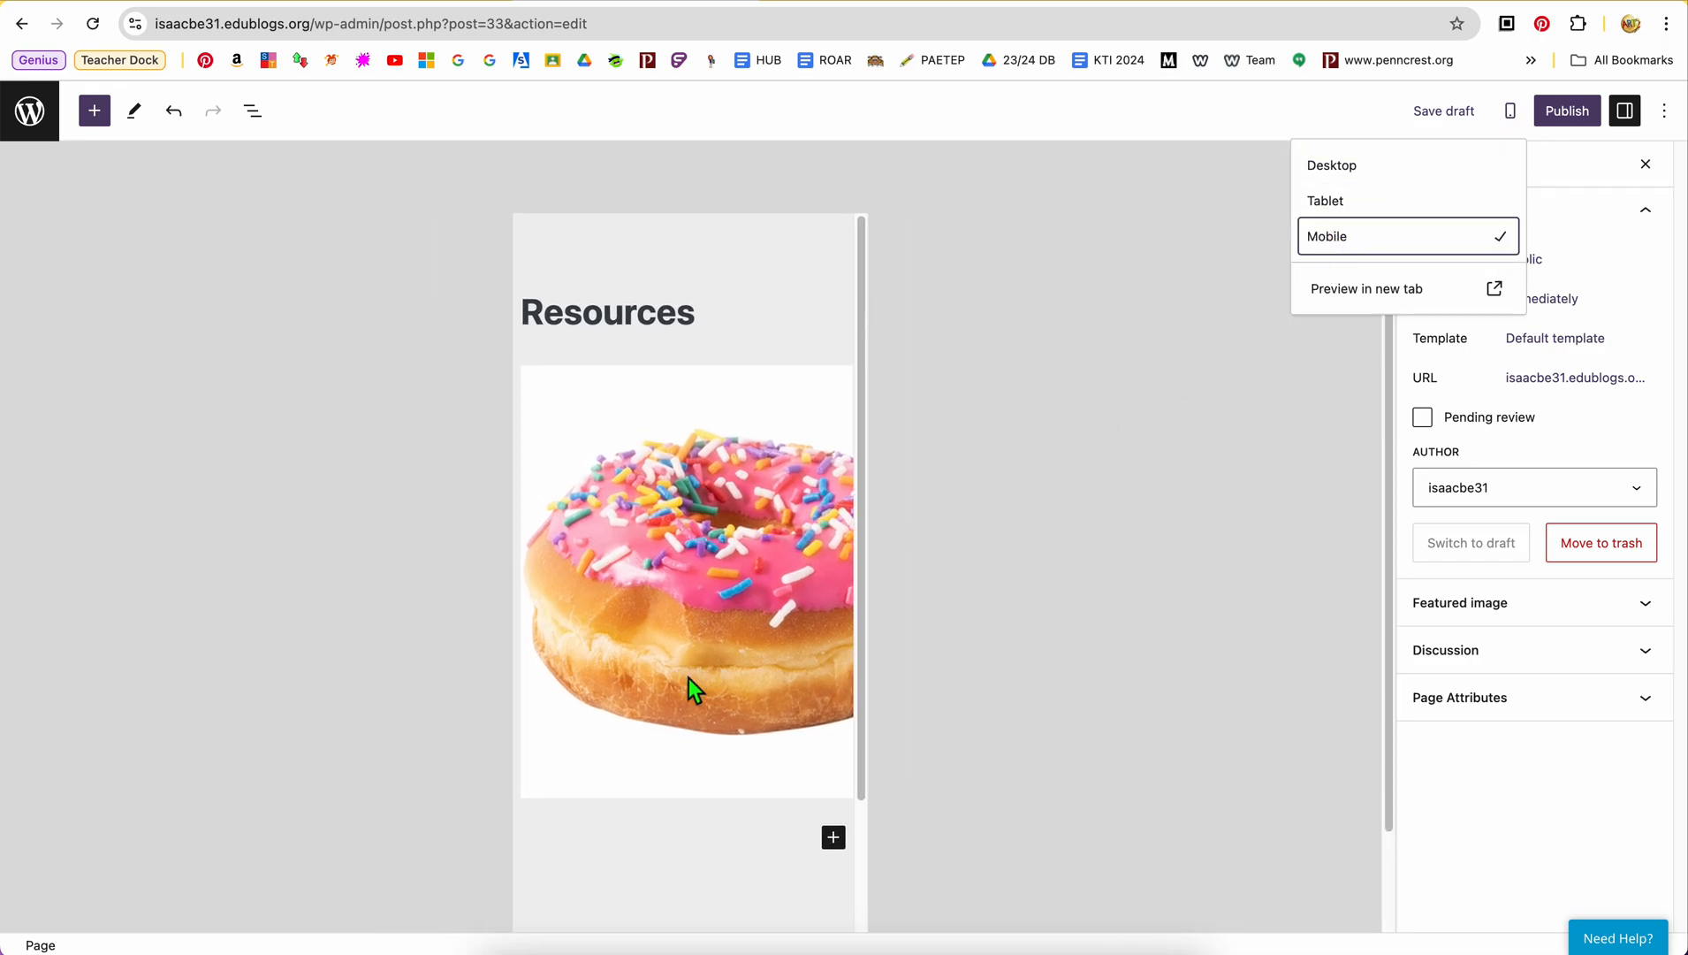
{"action": "scroll", "coordinate": [781, 694], "scroll_direction": "down", "scroll_amount": 1}
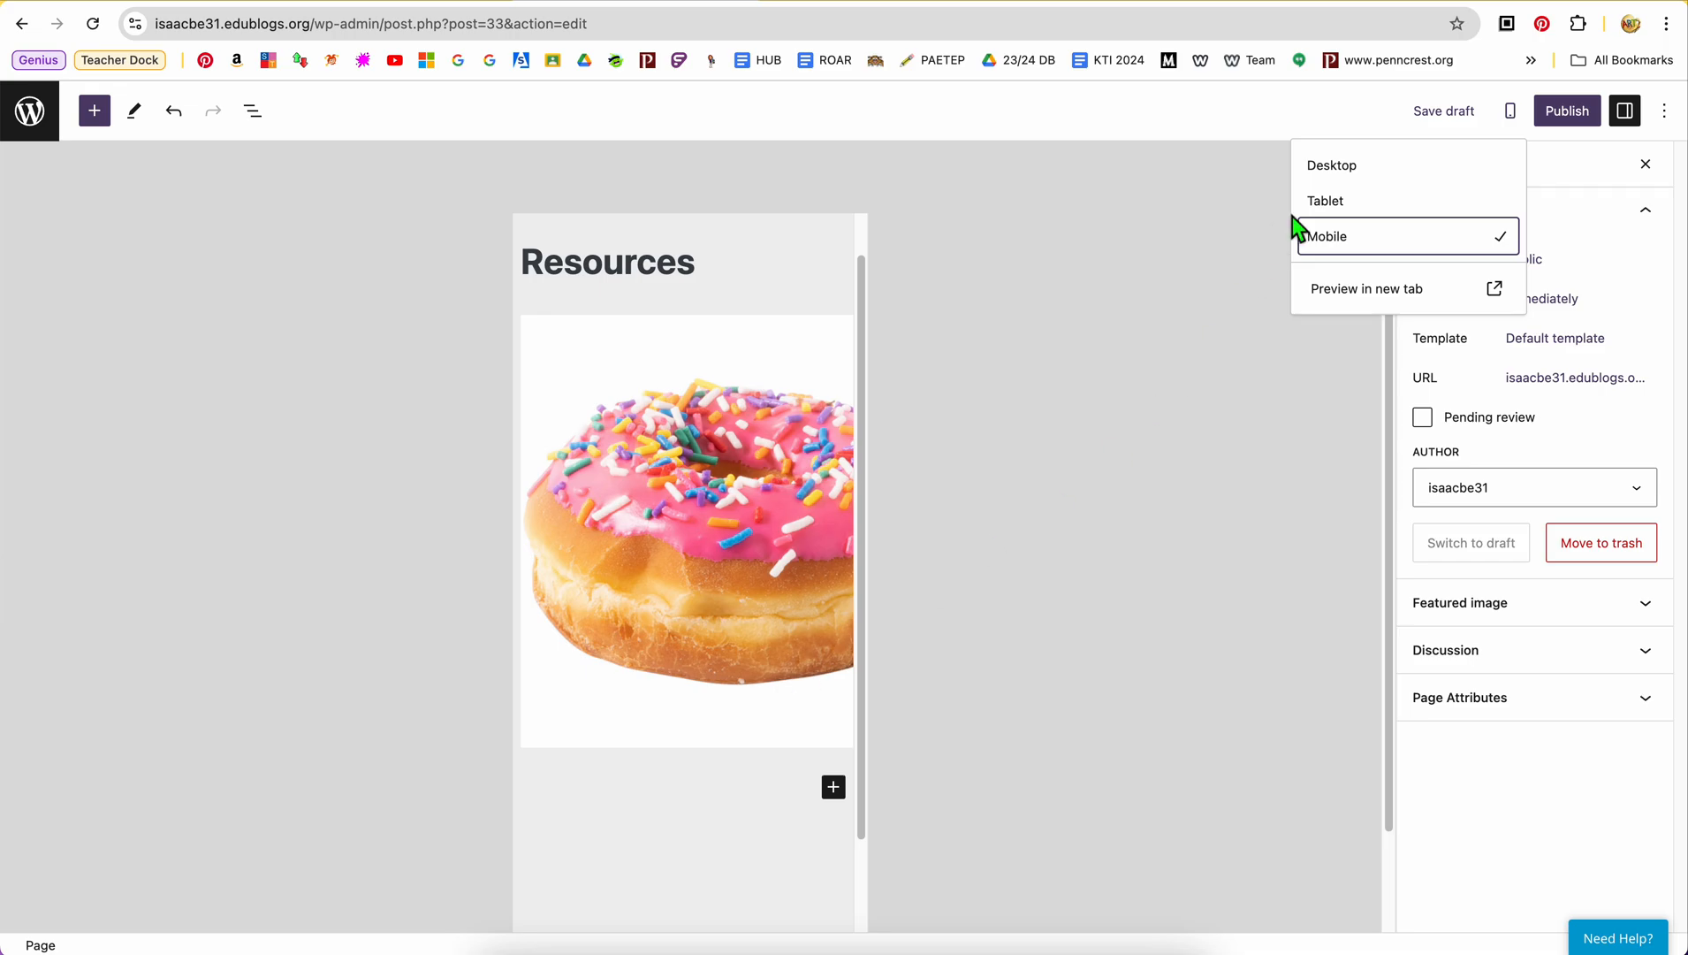
{"action": "left_click", "coordinate": [1333, 210]}
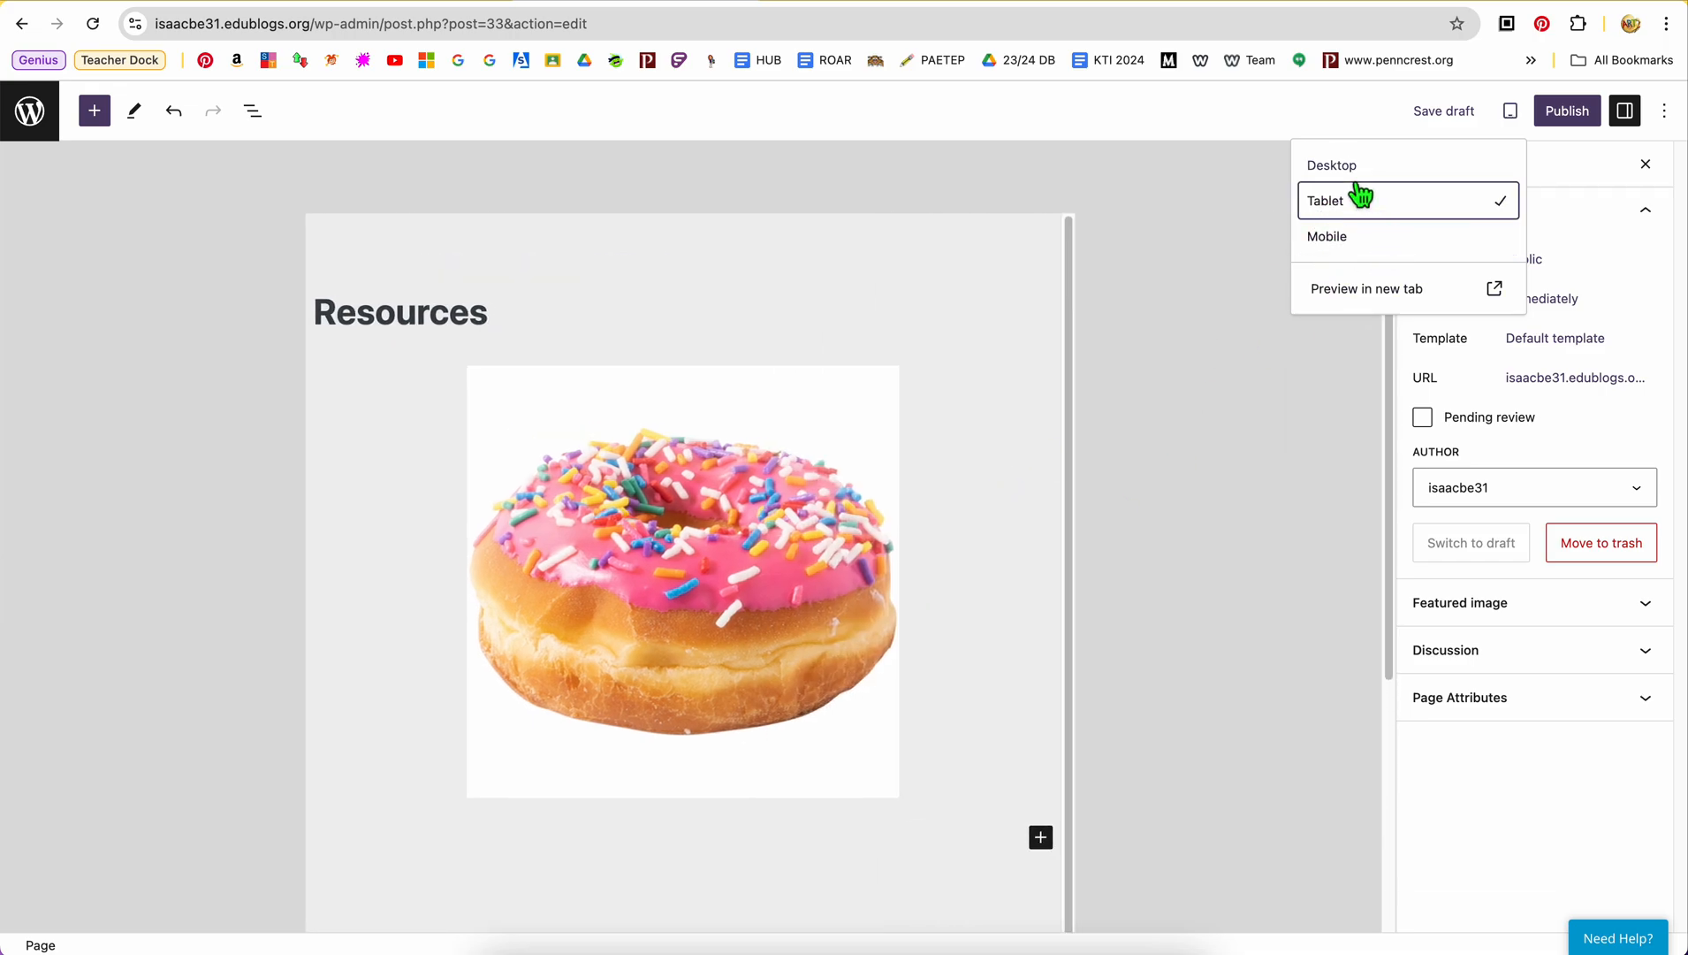
{"action": "left_click", "coordinate": [1358, 178]}
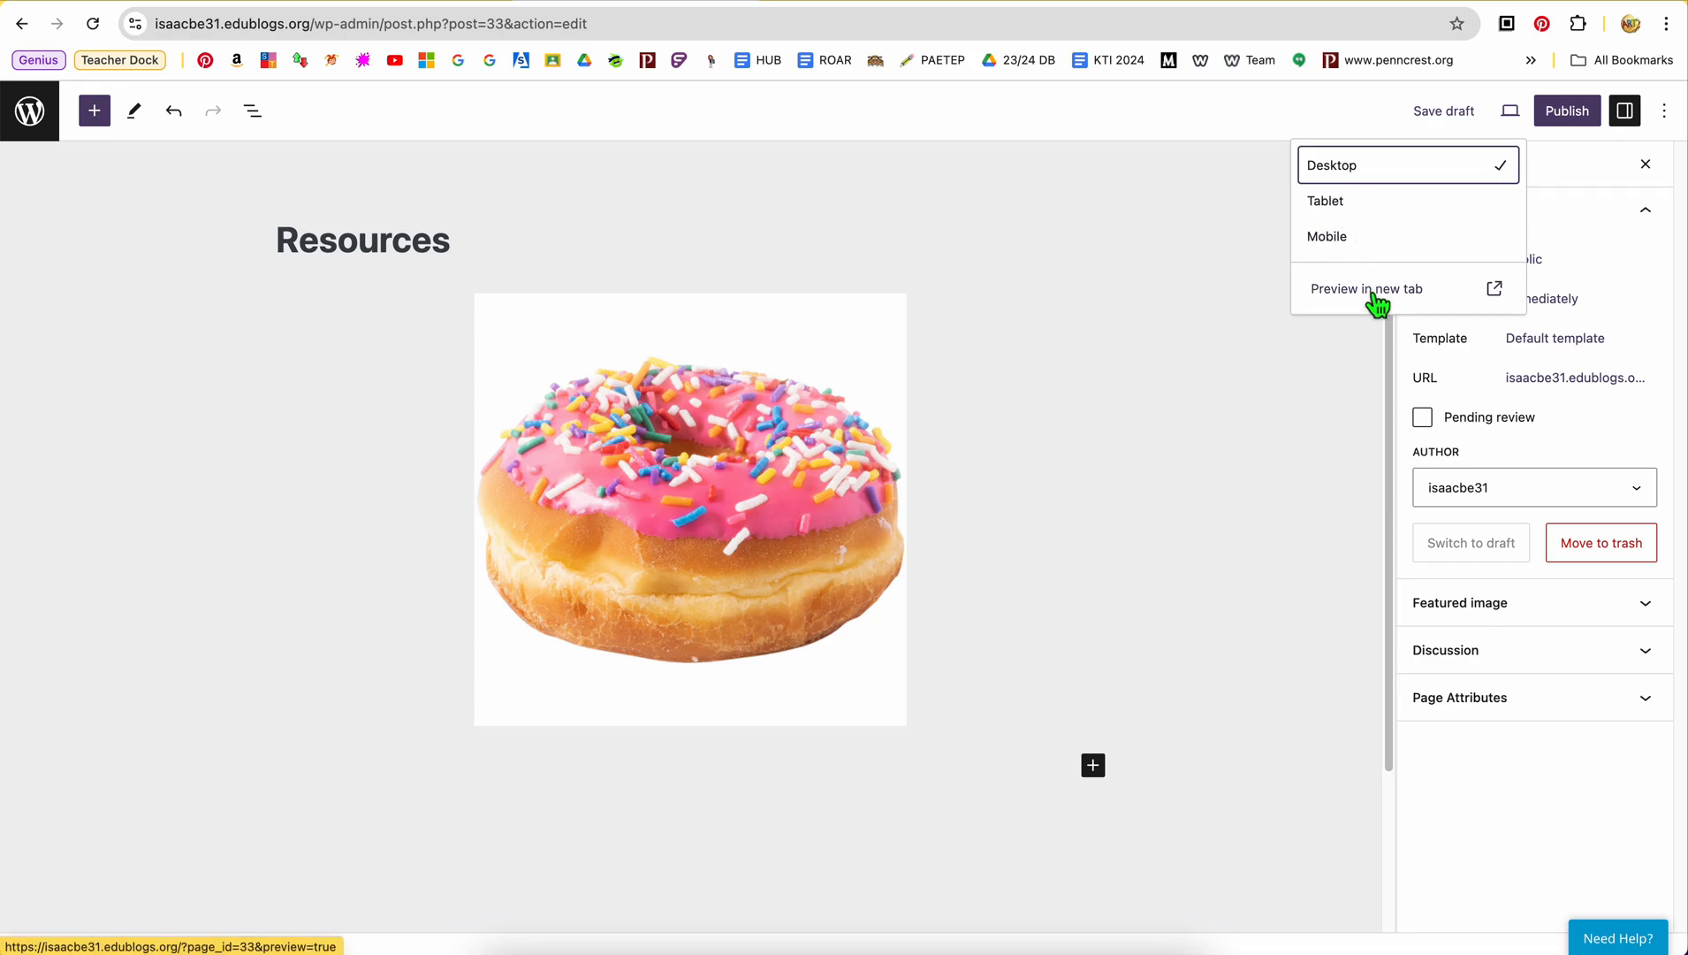
Publish the Resources page and view it on the live site
{"action": "left_click", "coordinate": [1569, 112]}
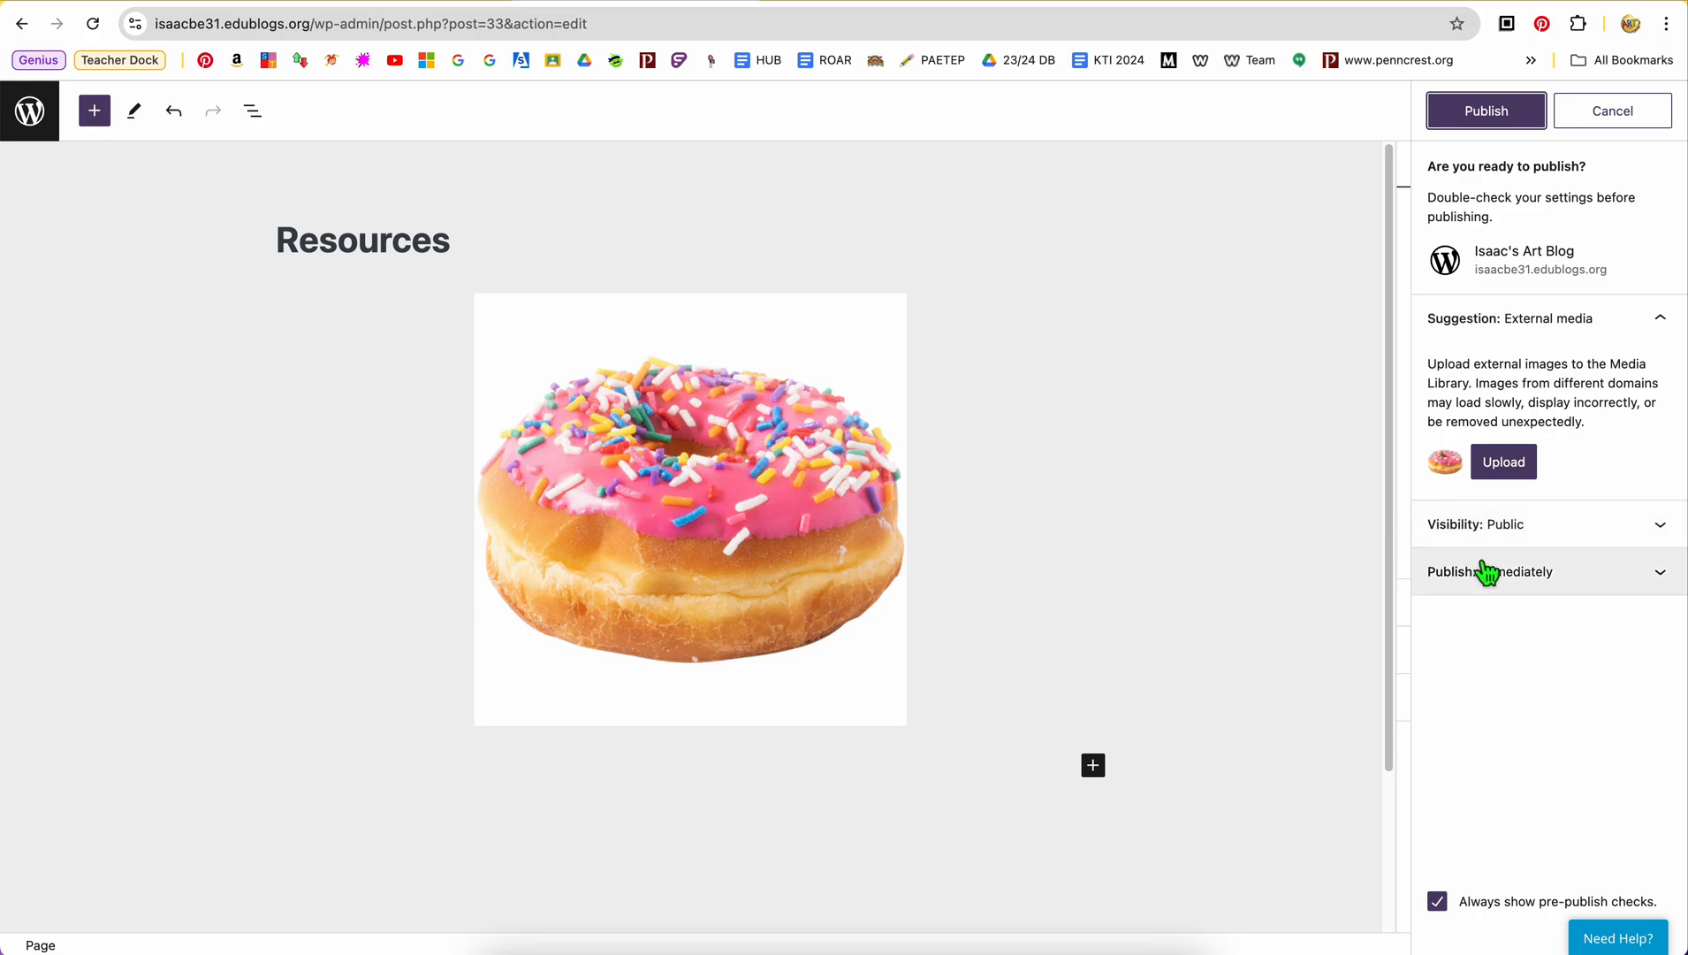
{"action": "left_click", "coordinate": [1500, 122]}
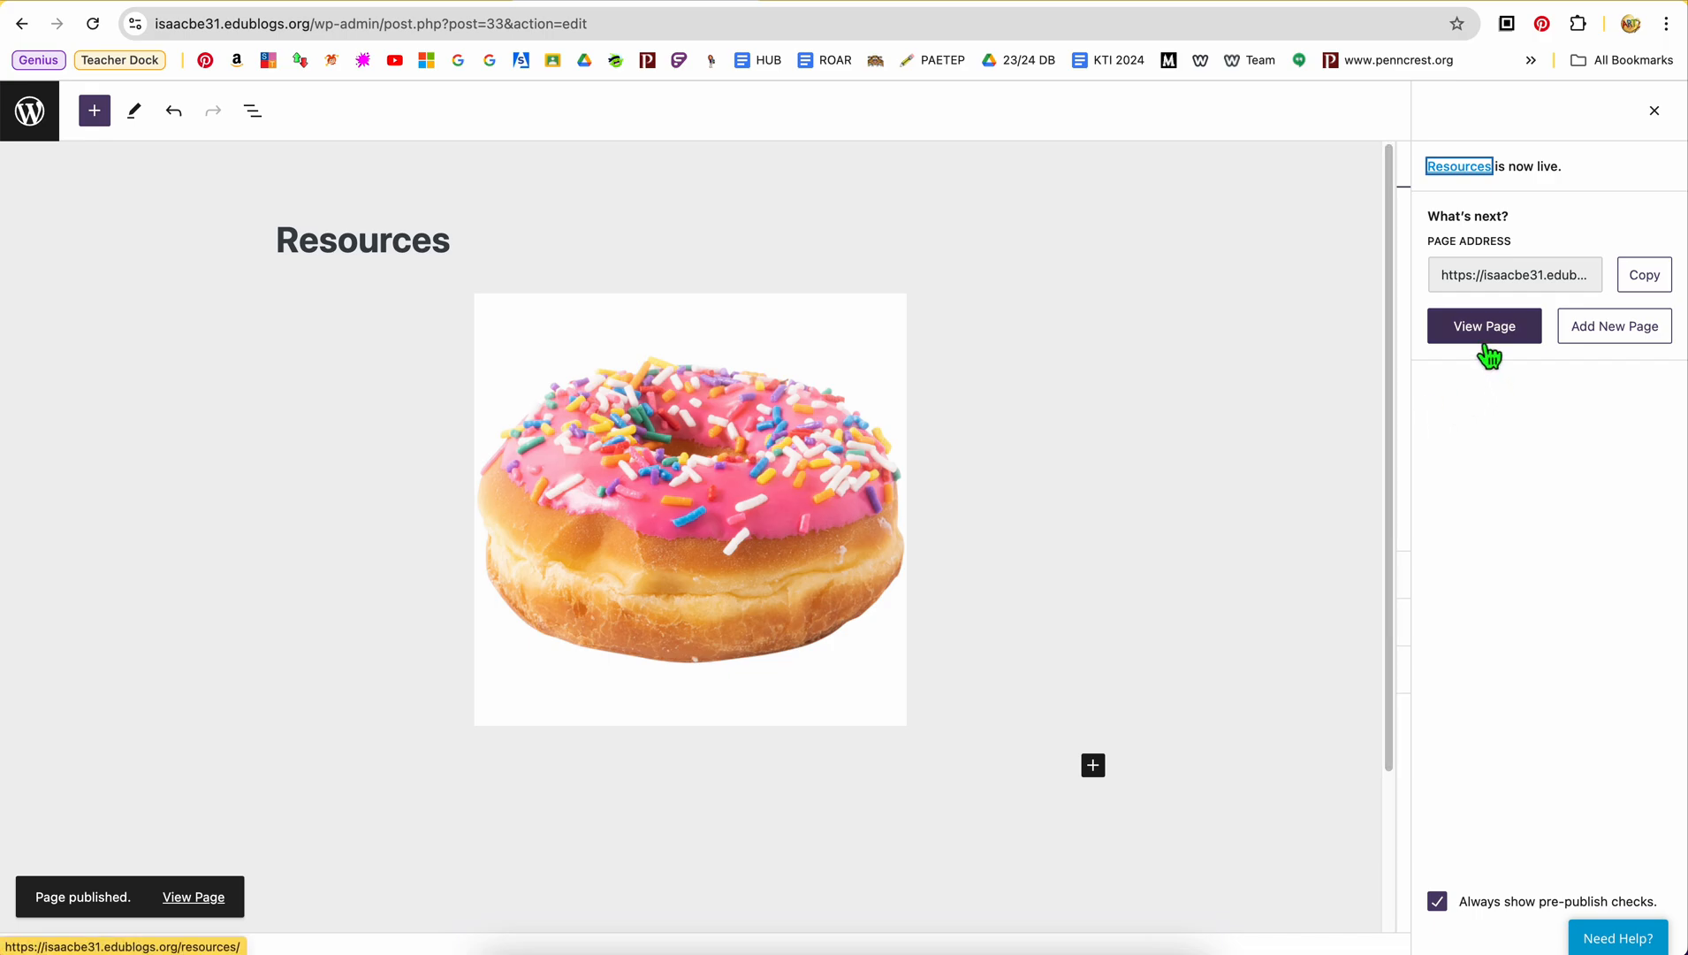
{"action": "left_click", "coordinate": [211, 900]}
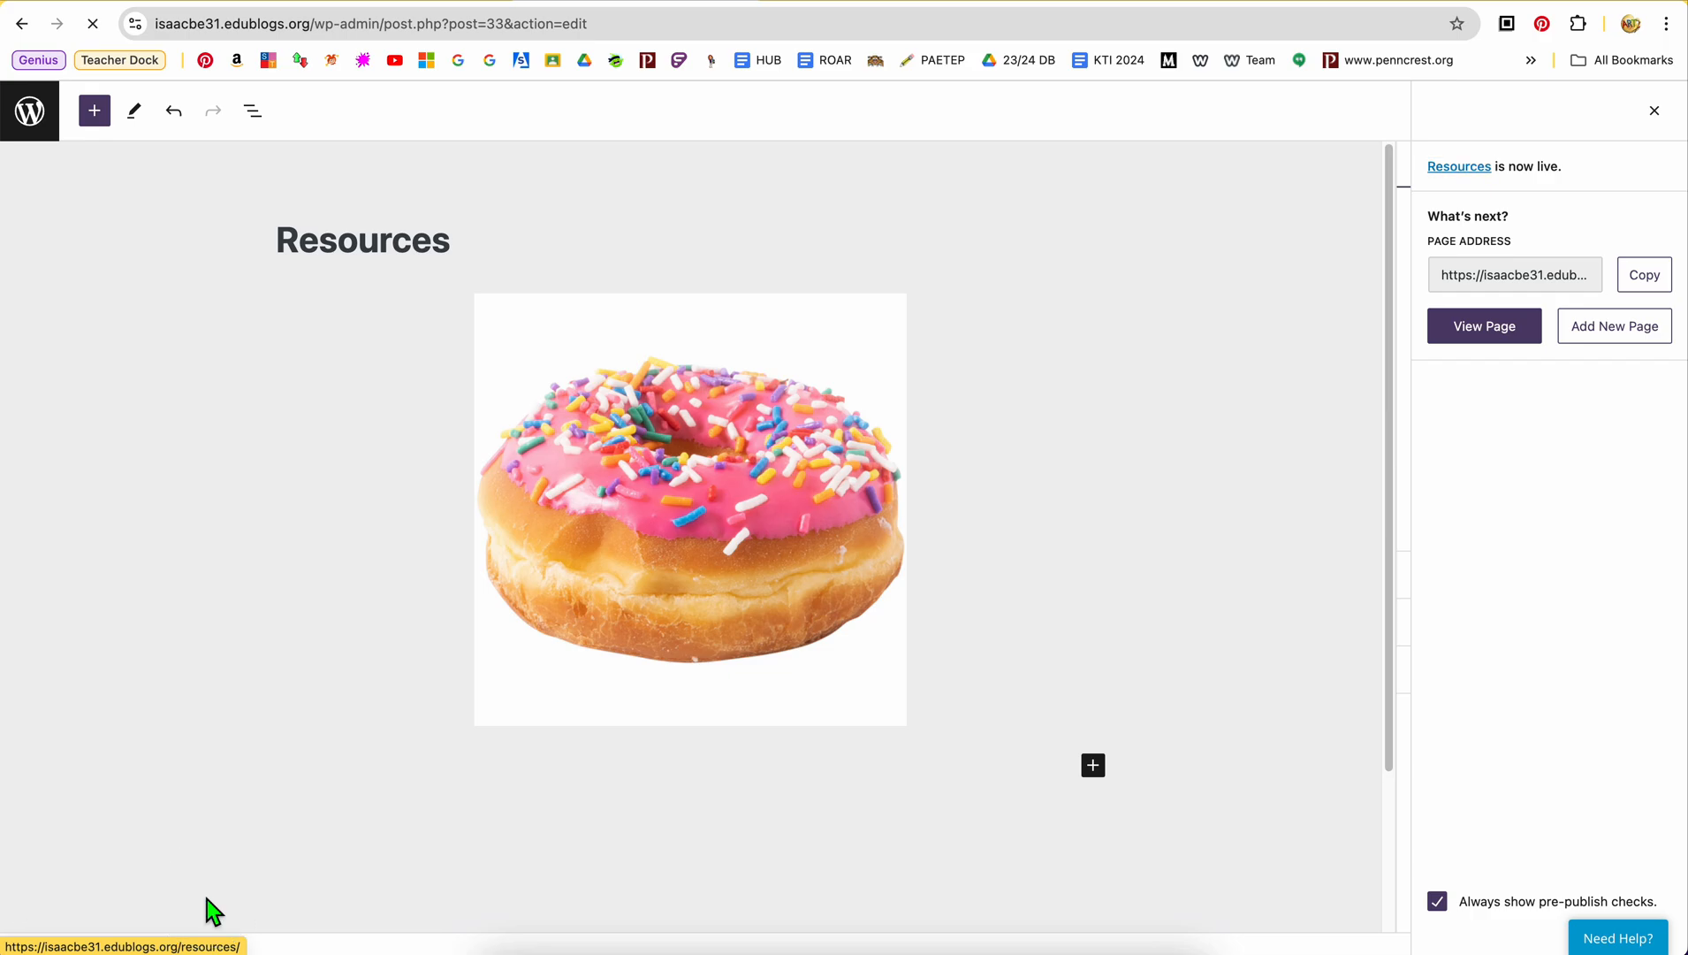
{"action": "scroll", "coordinate": [745, 648], "scroll_direction": "up", "scroll_amount": 2}
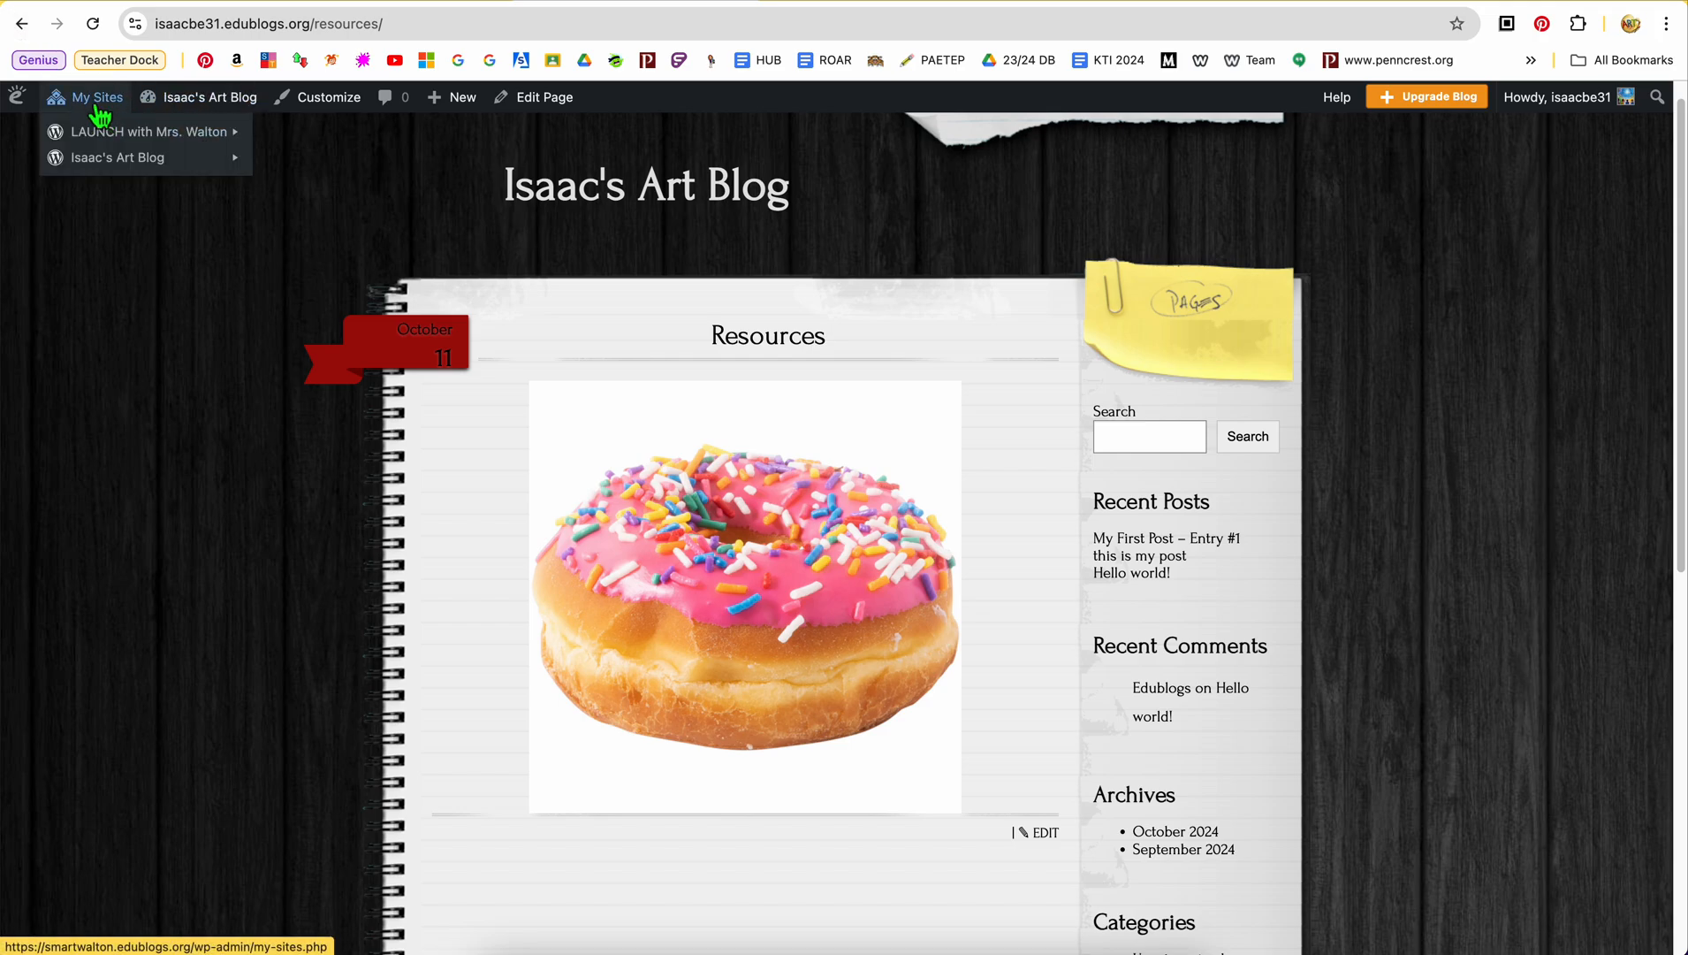
Leave the Resources page editor for the pages list and visit the blog's home page
{"action": "left_click", "coordinate": [23, 27]}
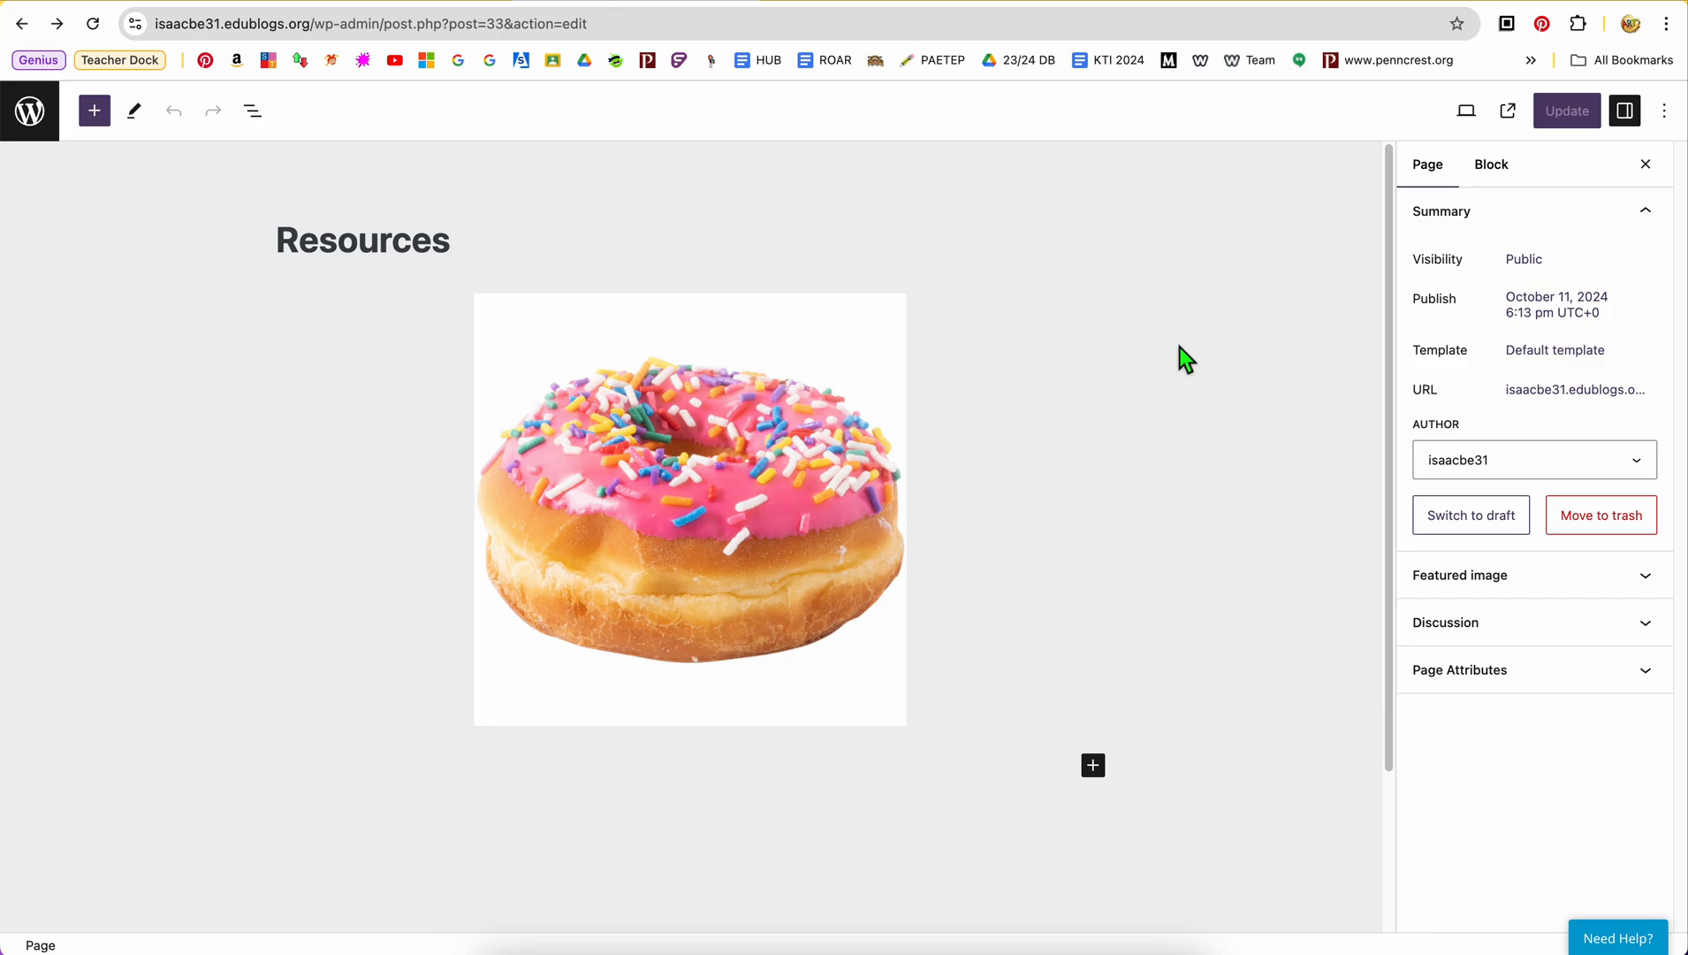
{"action": "left_click", "coordinate": [30, 111]}
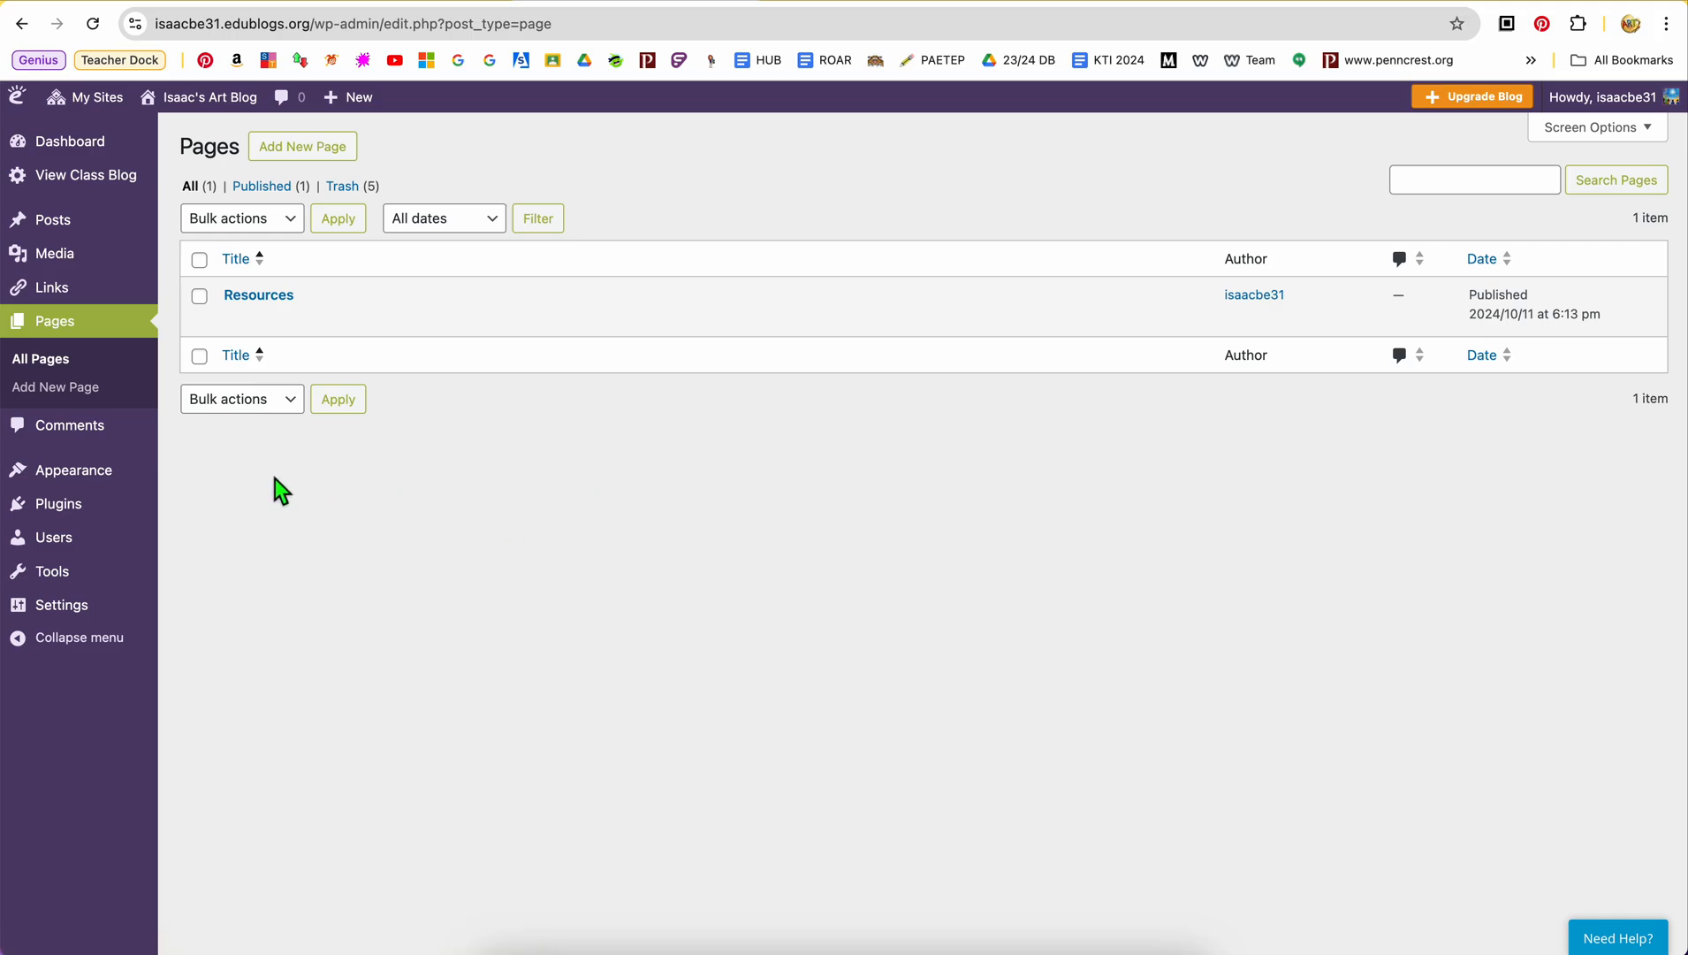
{"action": "mouse_move", "coordinate": [203, 107]}
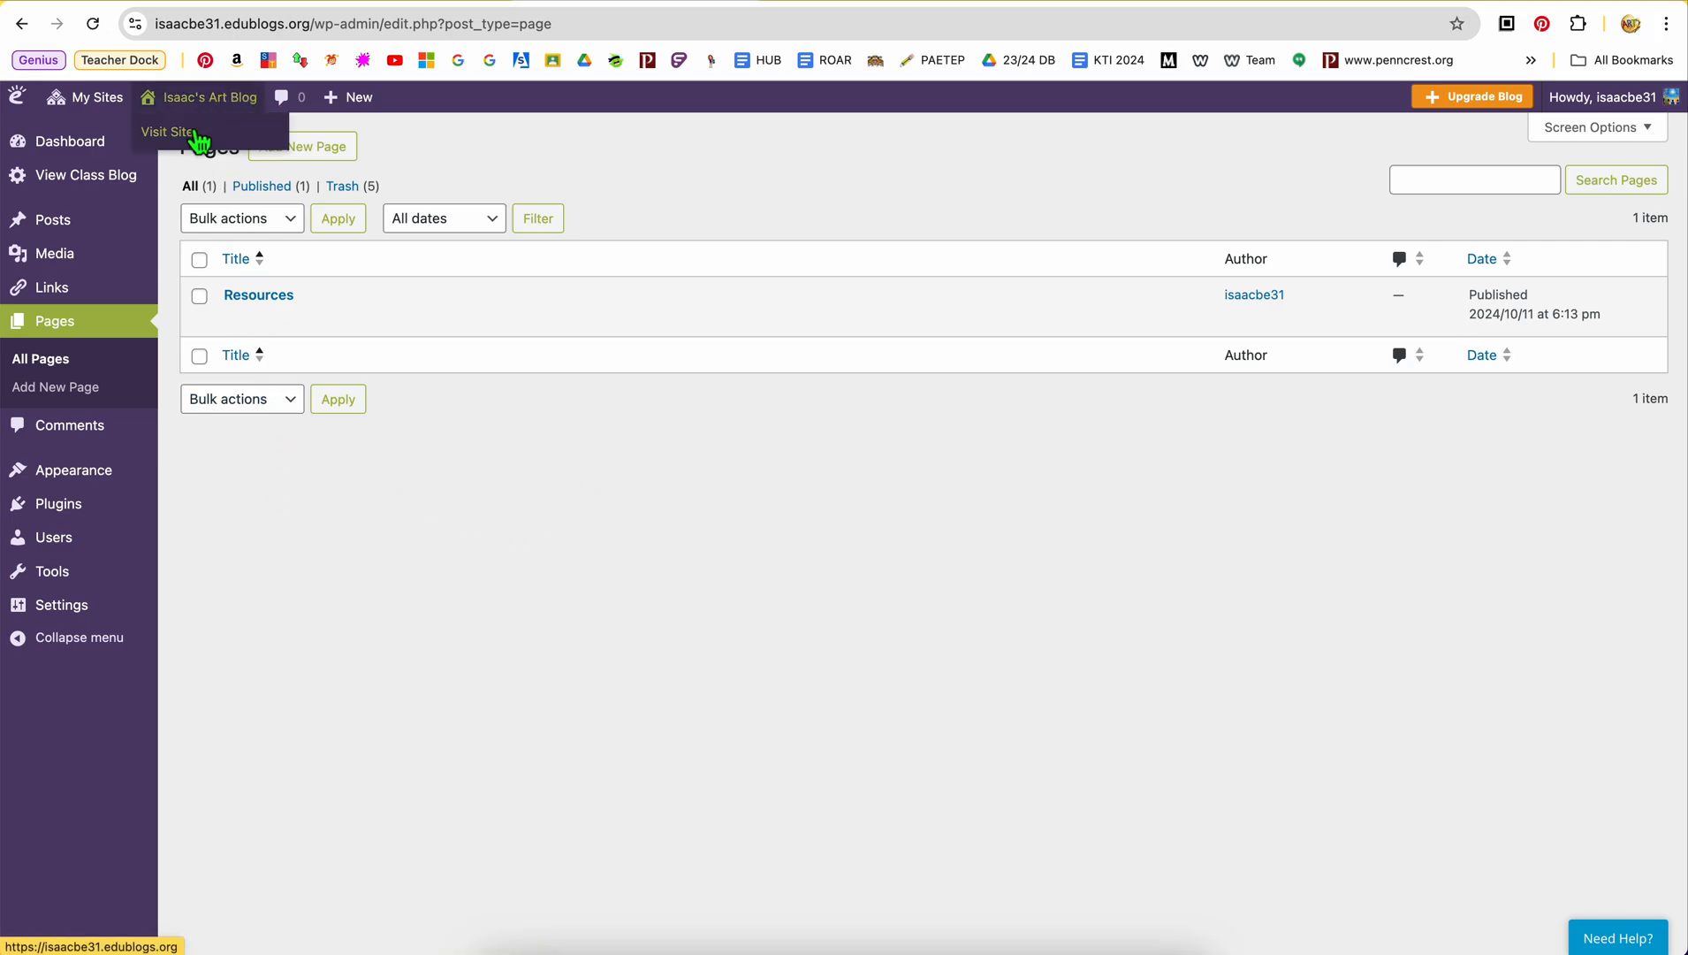
{"action": "left_click", "coordinate": [196, 141]}
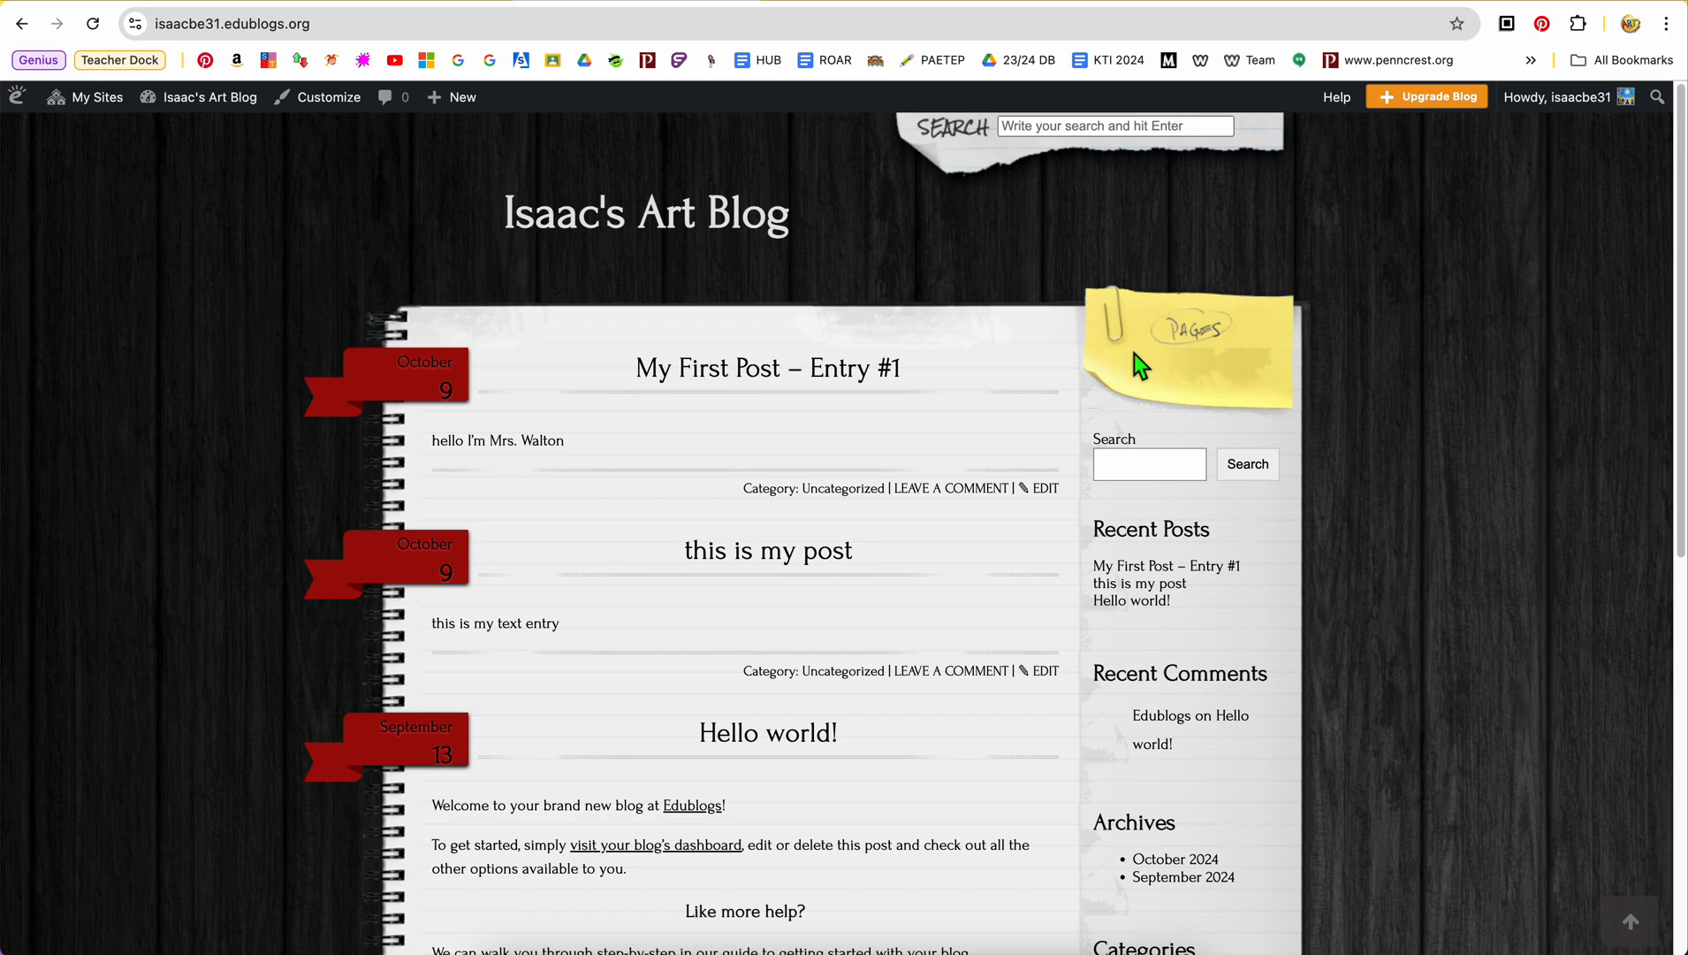
Open the blog's dashboard and go to the Menus settings for the site's appearance
{"action": "left_click", "coordinate": [336, 106]}
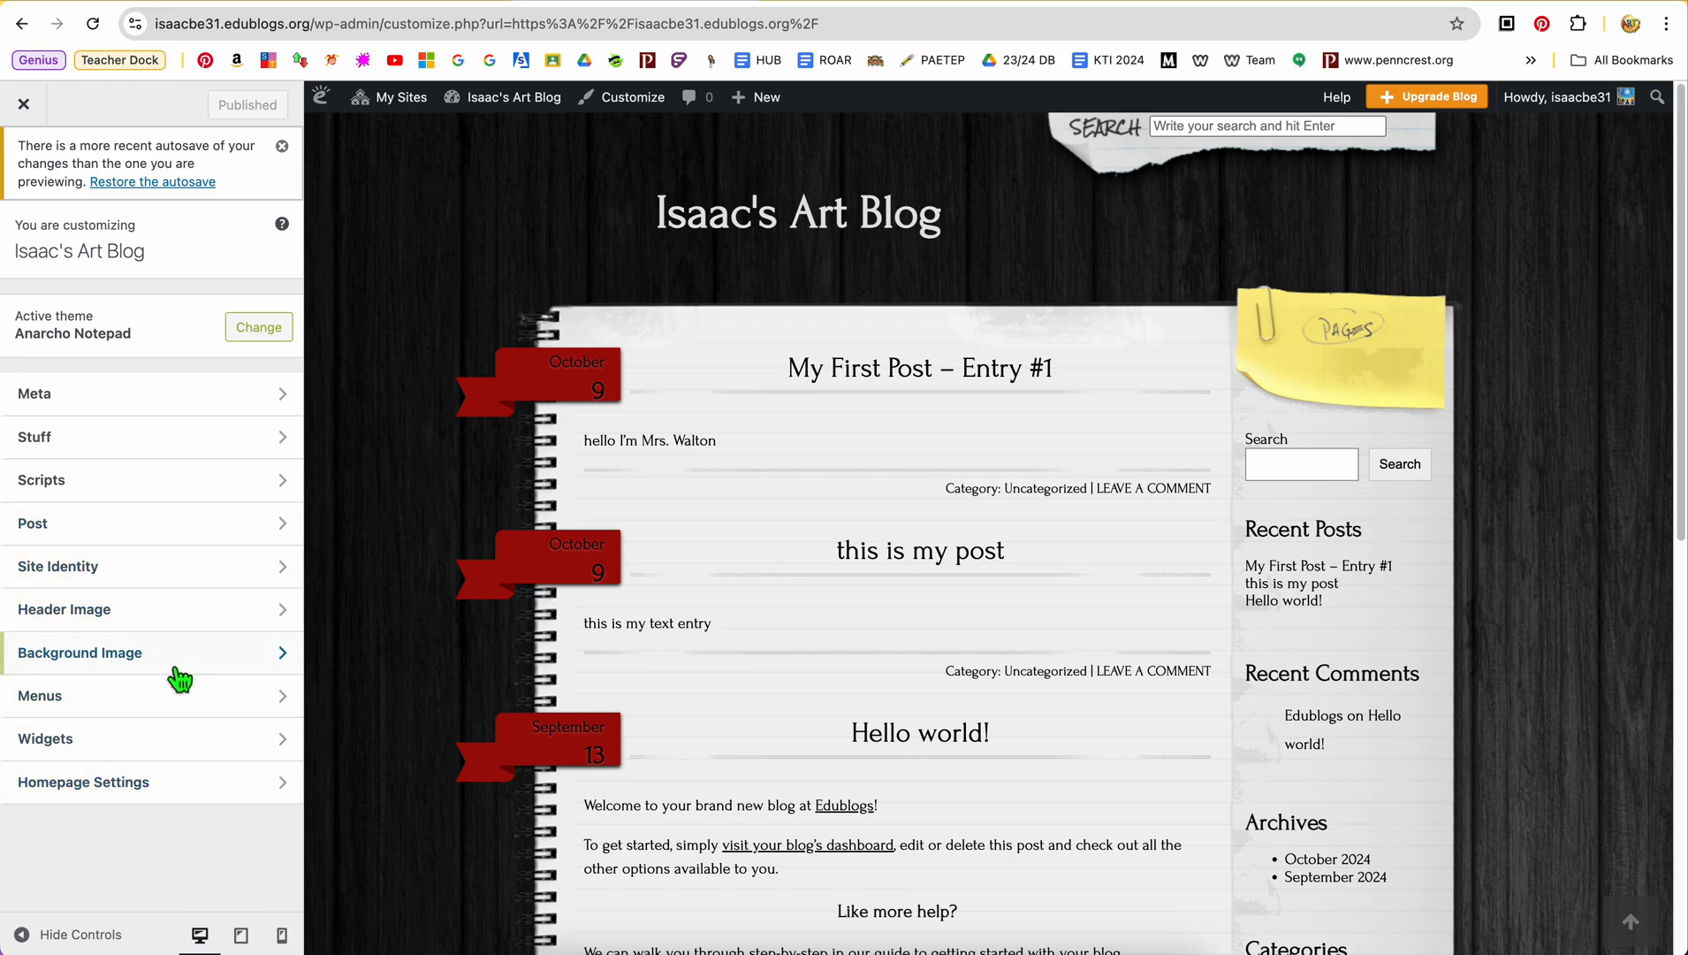
{"action": "left_click", "coordinate": [24, 105]}
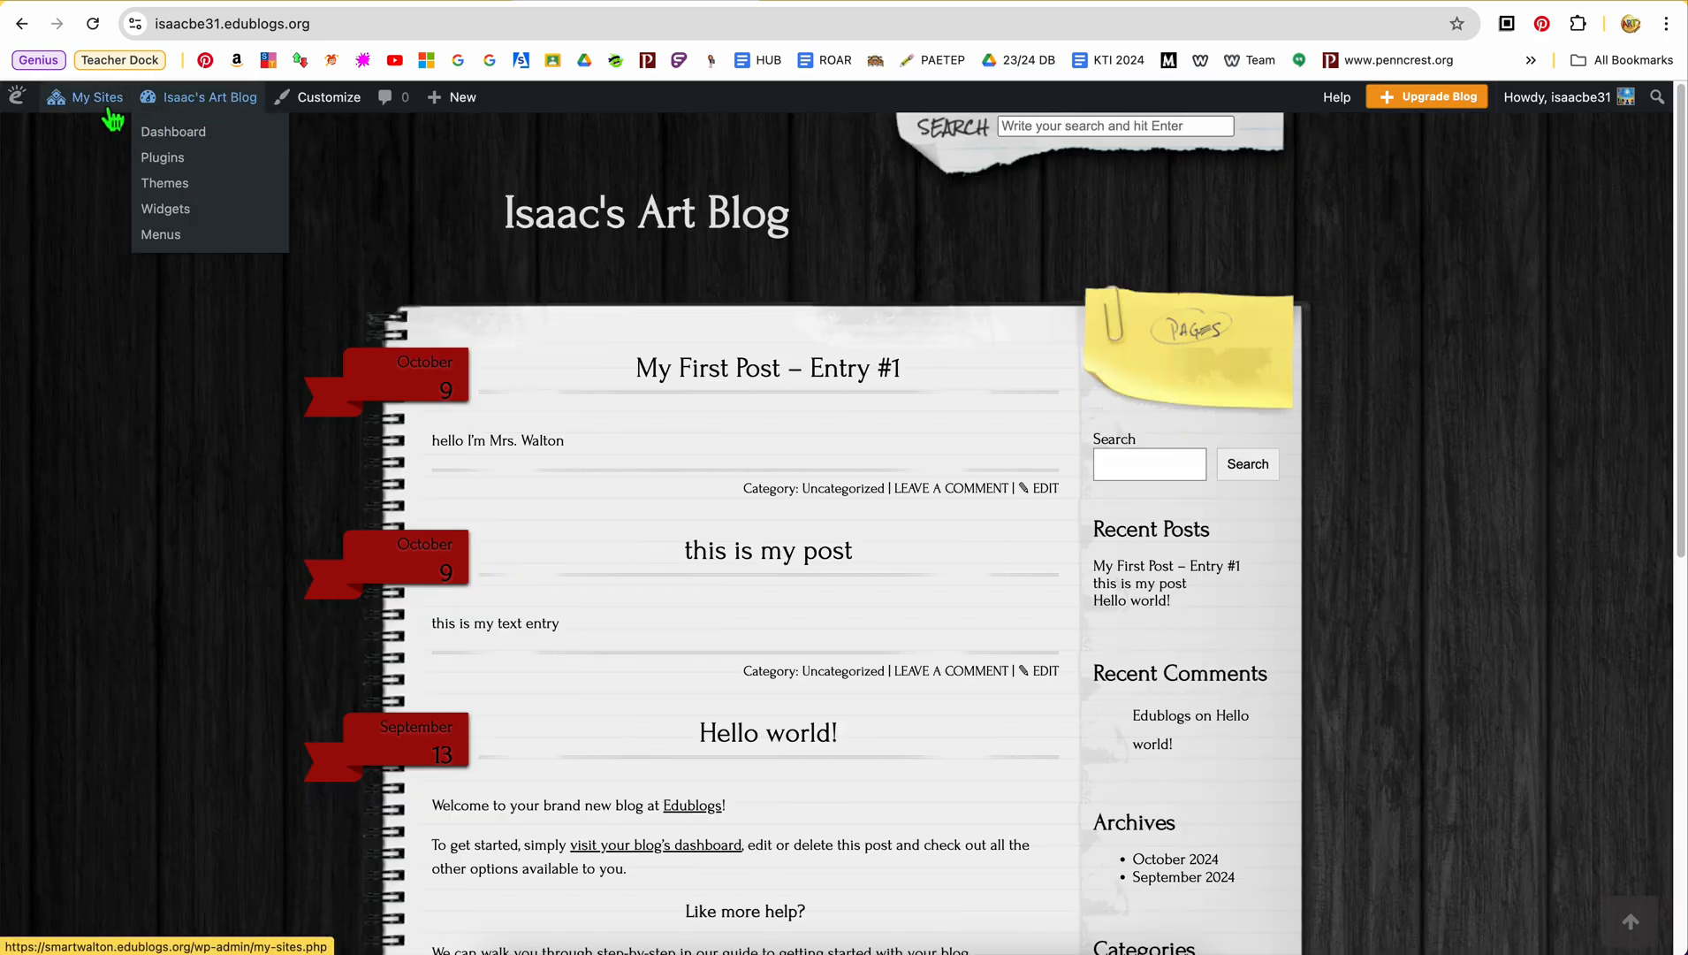
{"action": "mouse_move", "coordinate": [113, 159]}
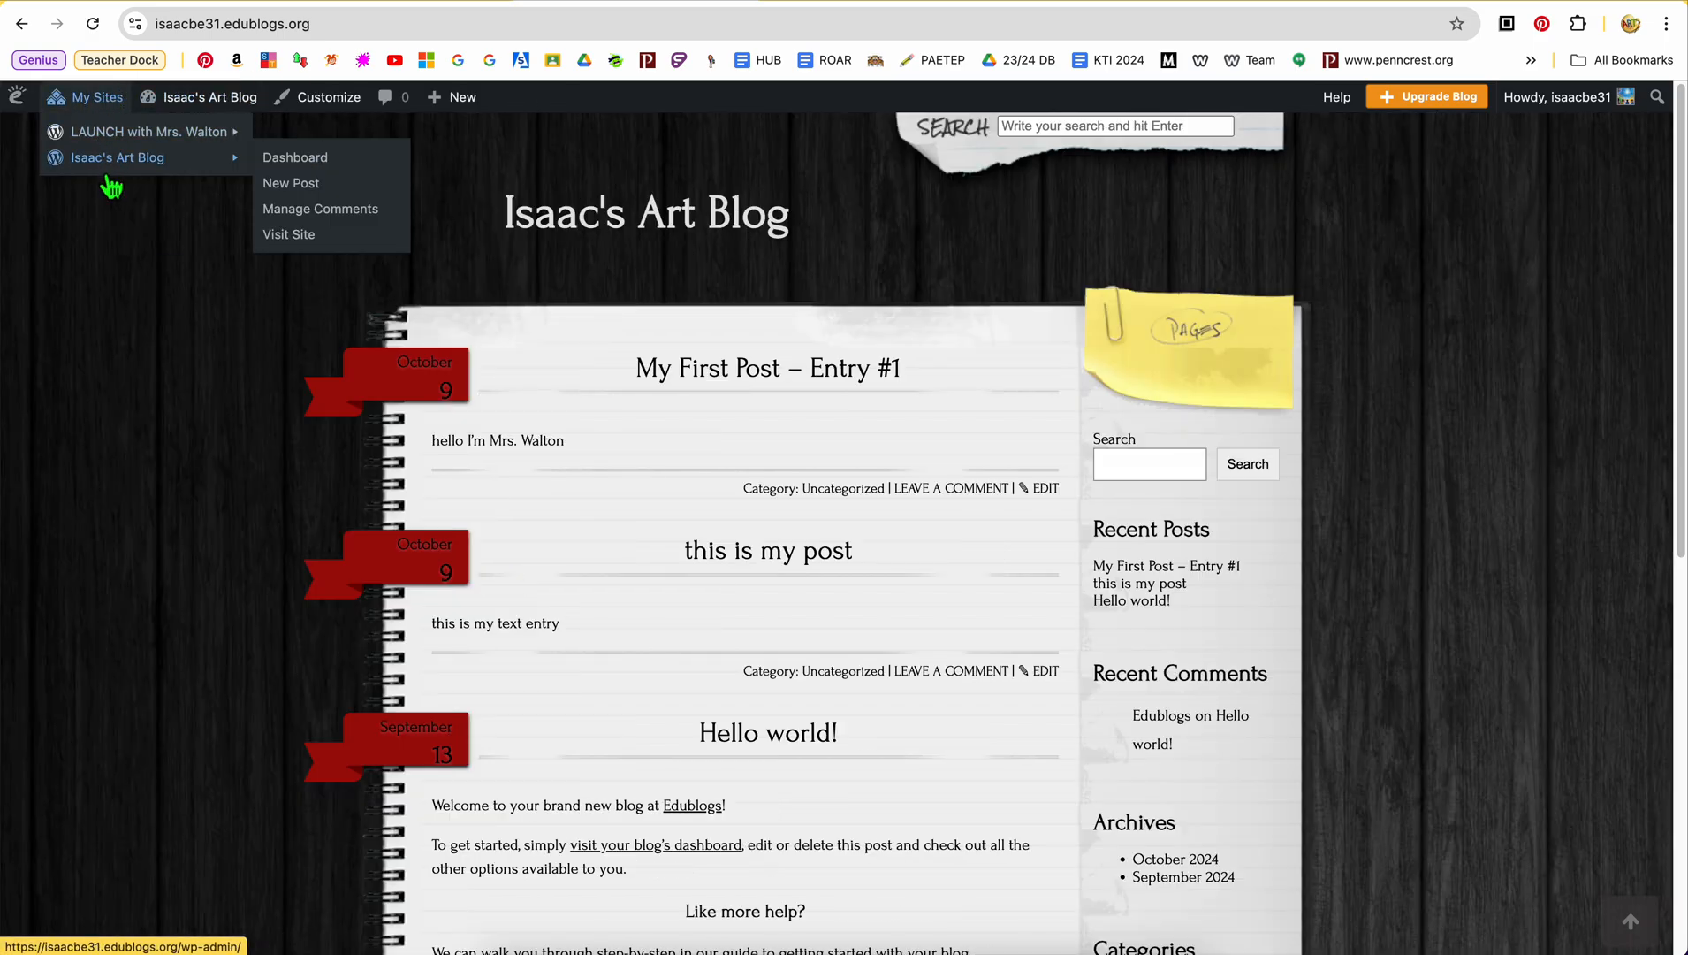
{"action": "left_click", "coordinate": [294, 159]}
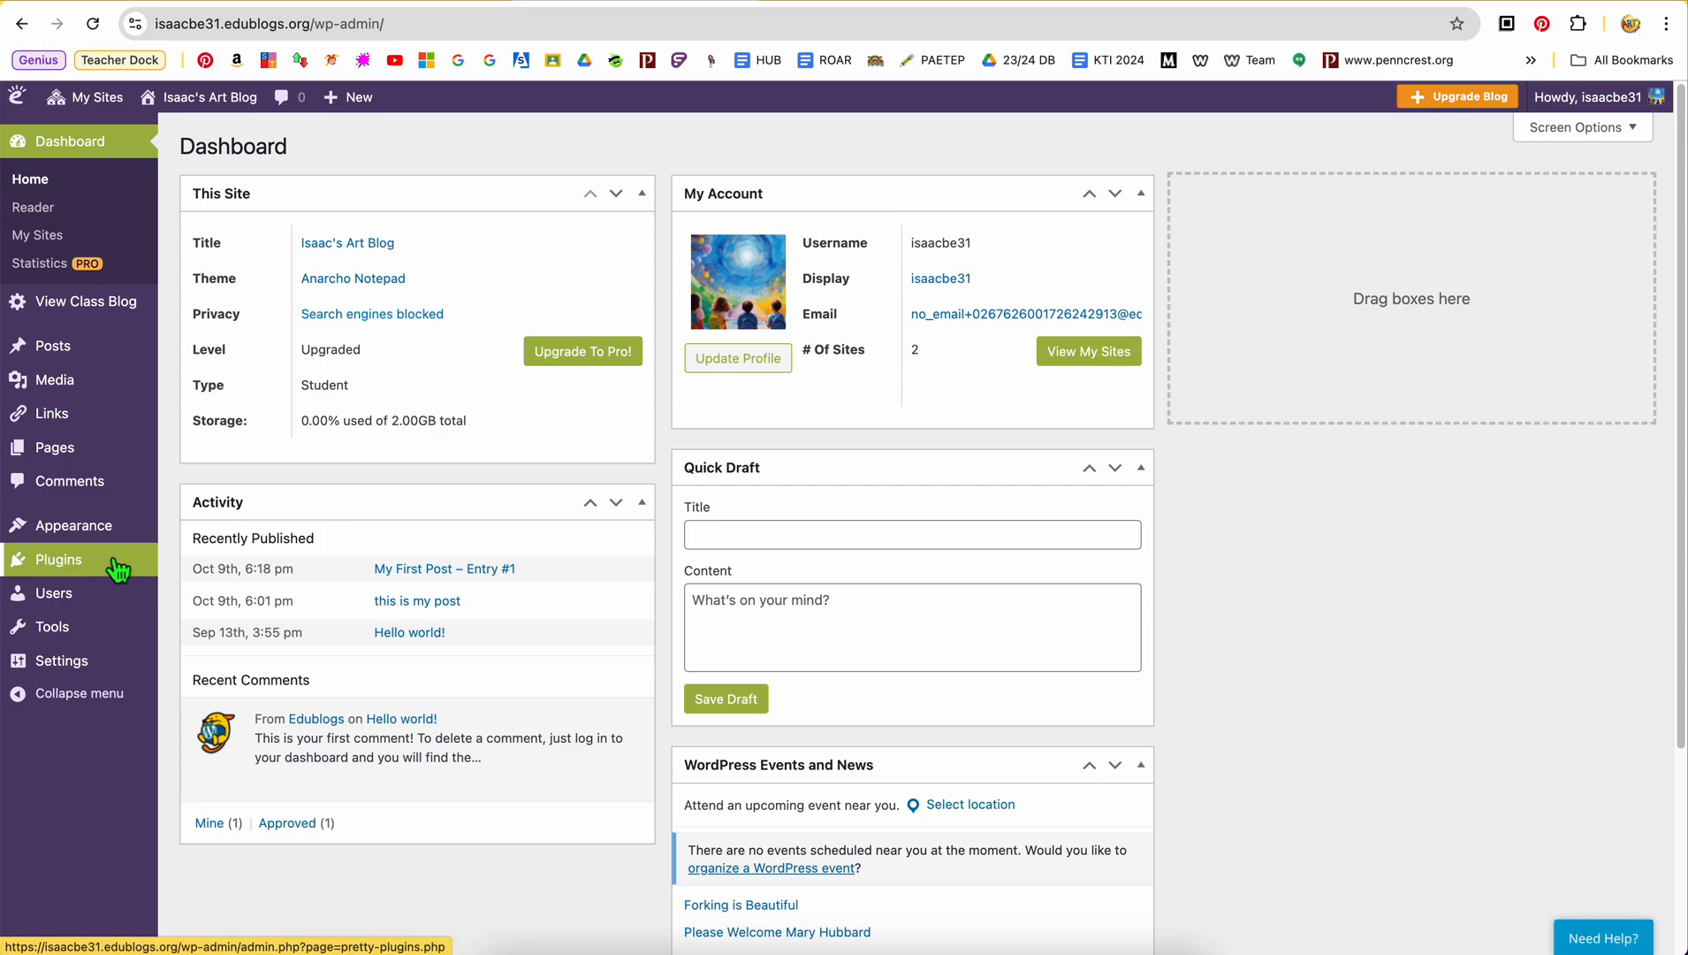
{"action": "mouse_move", "coordinate": [111, 541]}
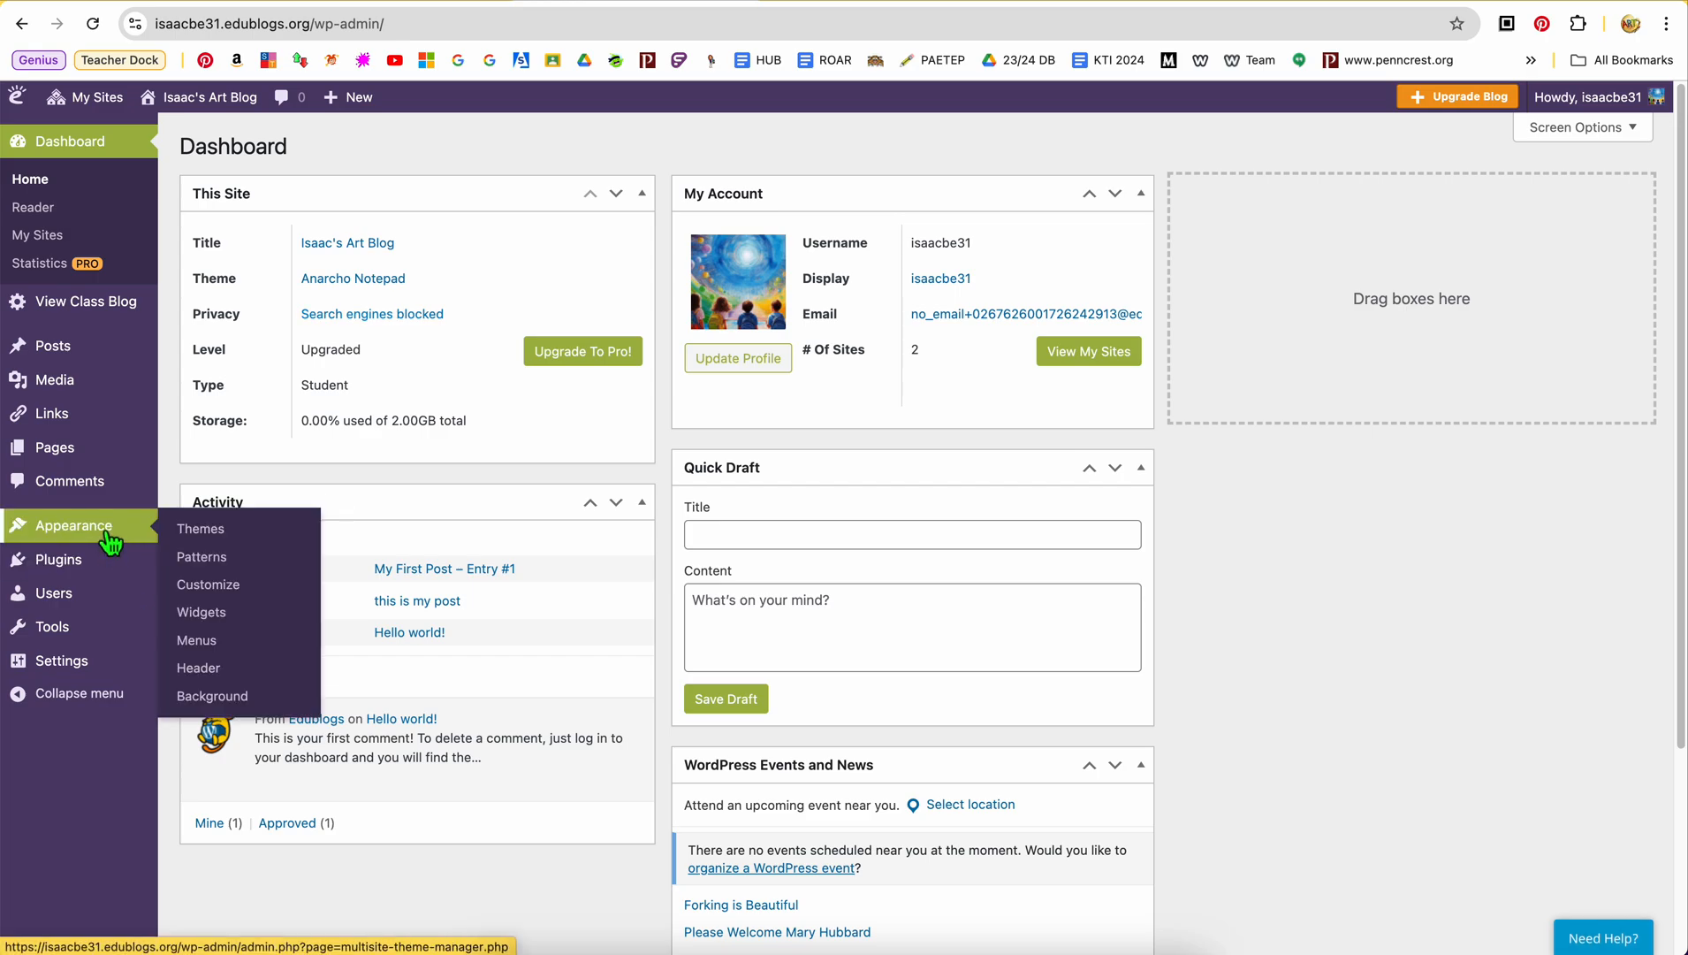
{"action": "left_click", "coordinate": [214, 645]}
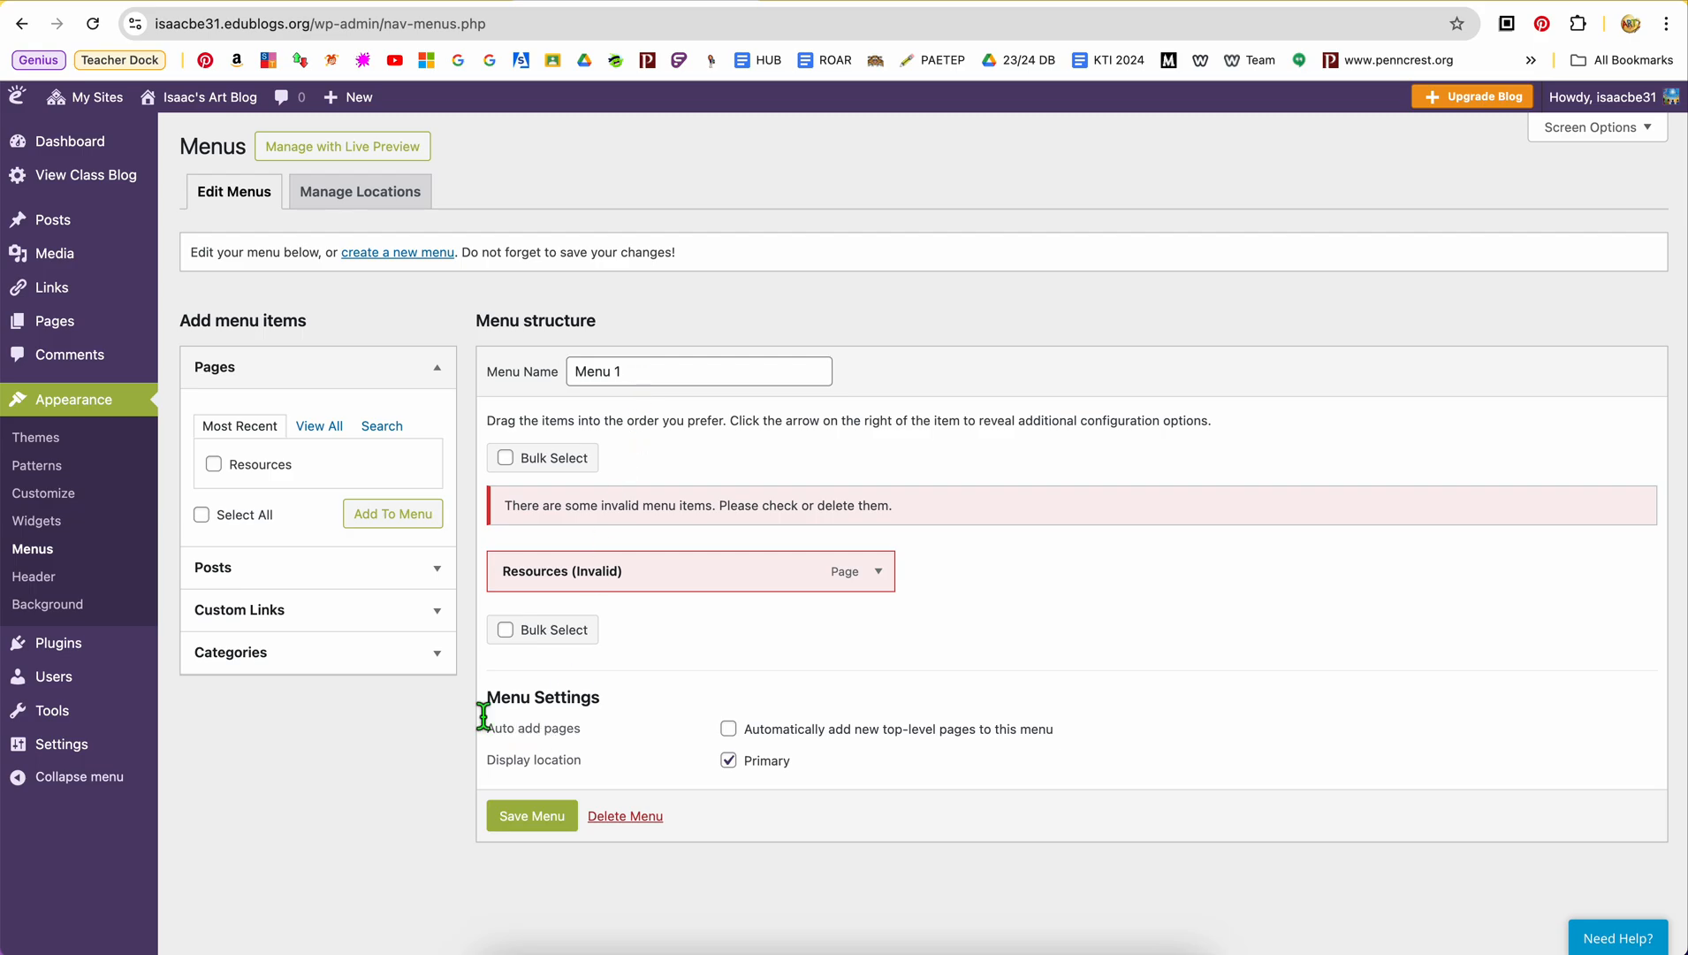
Remove the invalid Resources item from Menu 1 and reload the Menus page without saving
{"action": "left_click", "coordinate": [878, 571]}
{"action": "left_click", "coordinate": [522, 724]}
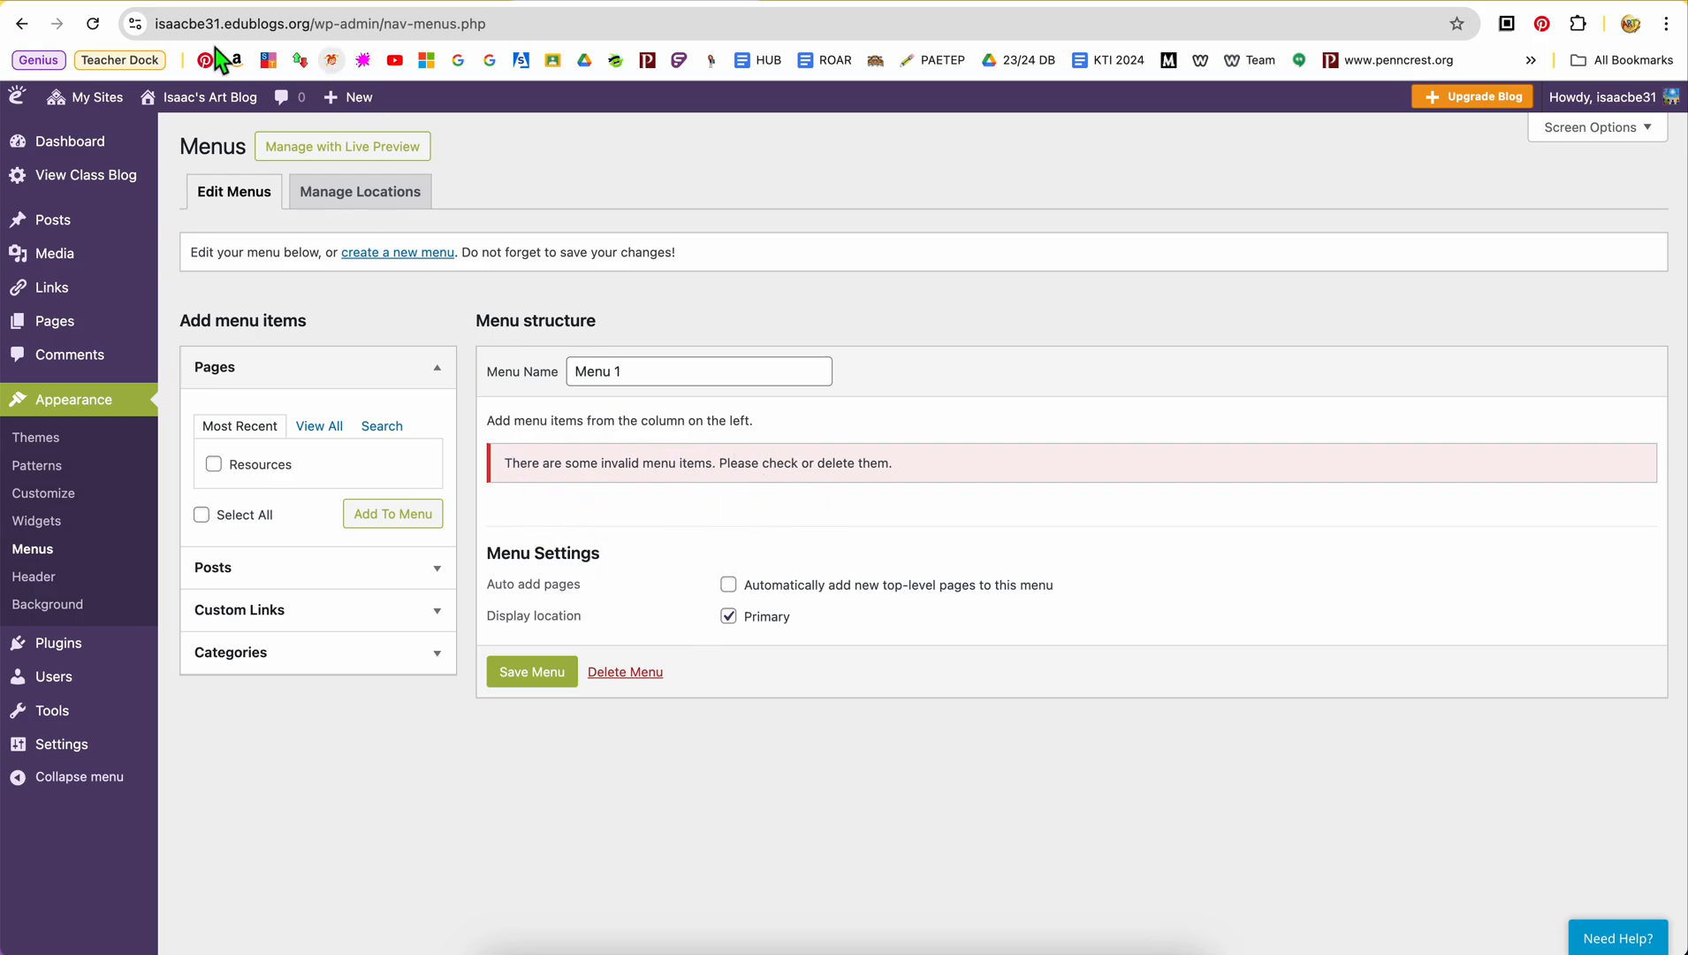
{"action": "left_click", "coordinate": [95, 25]}
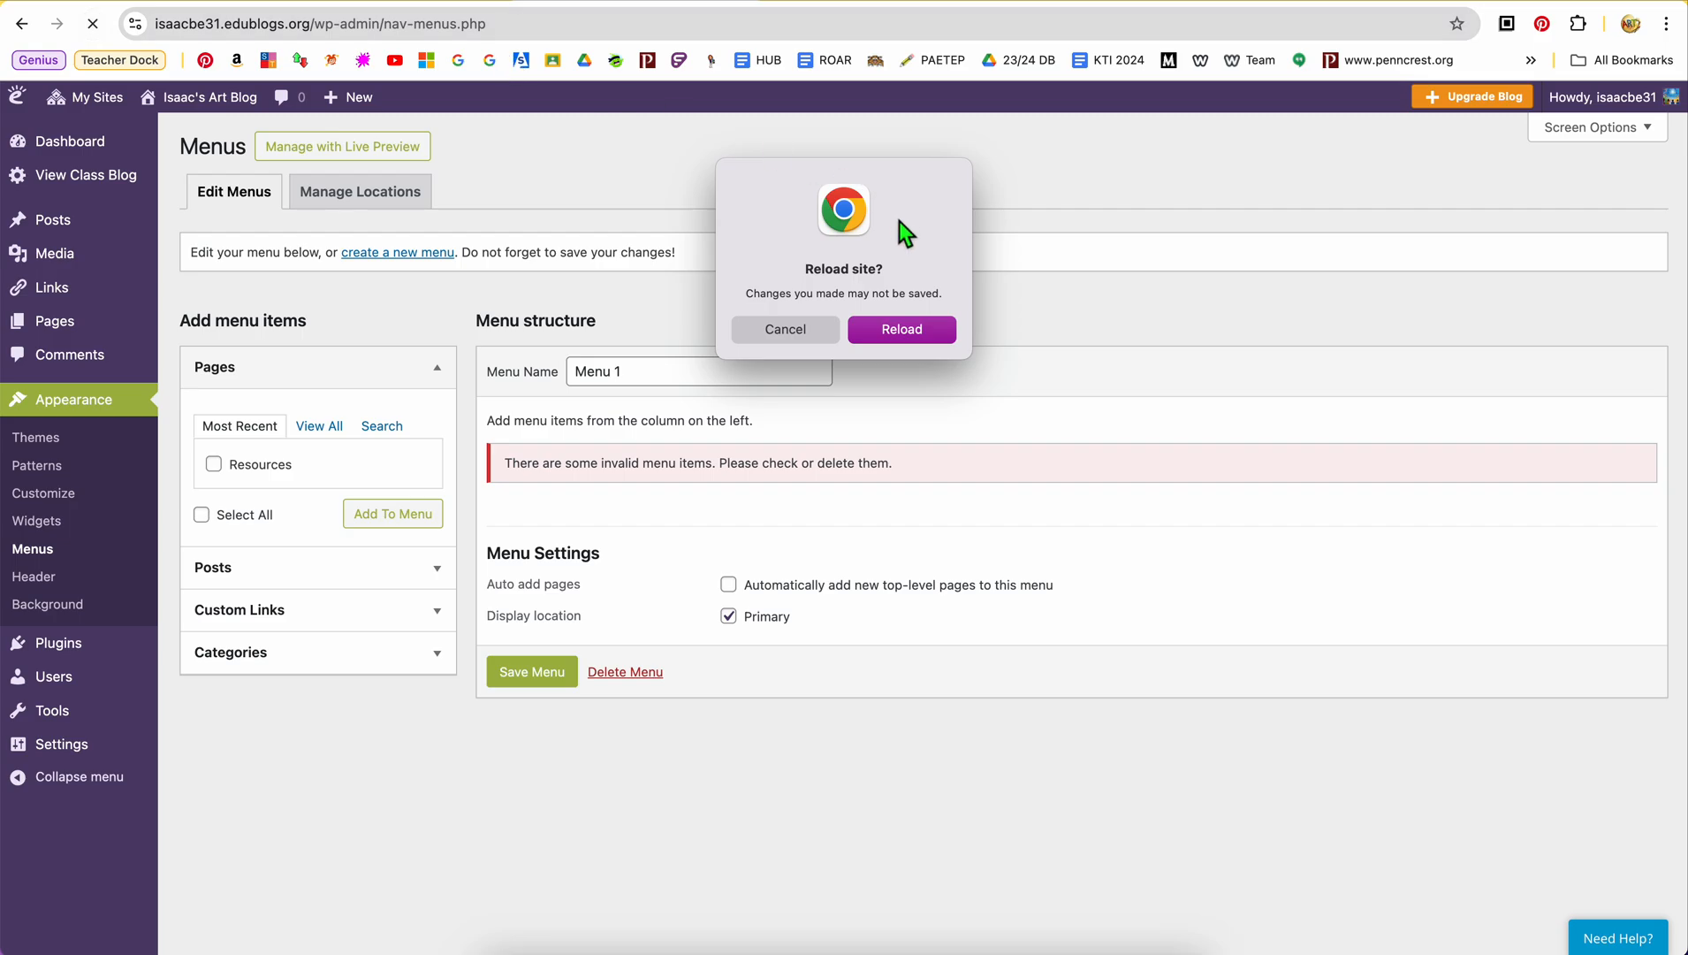
{"action": "left_click", "coordinate": [897, 337]}
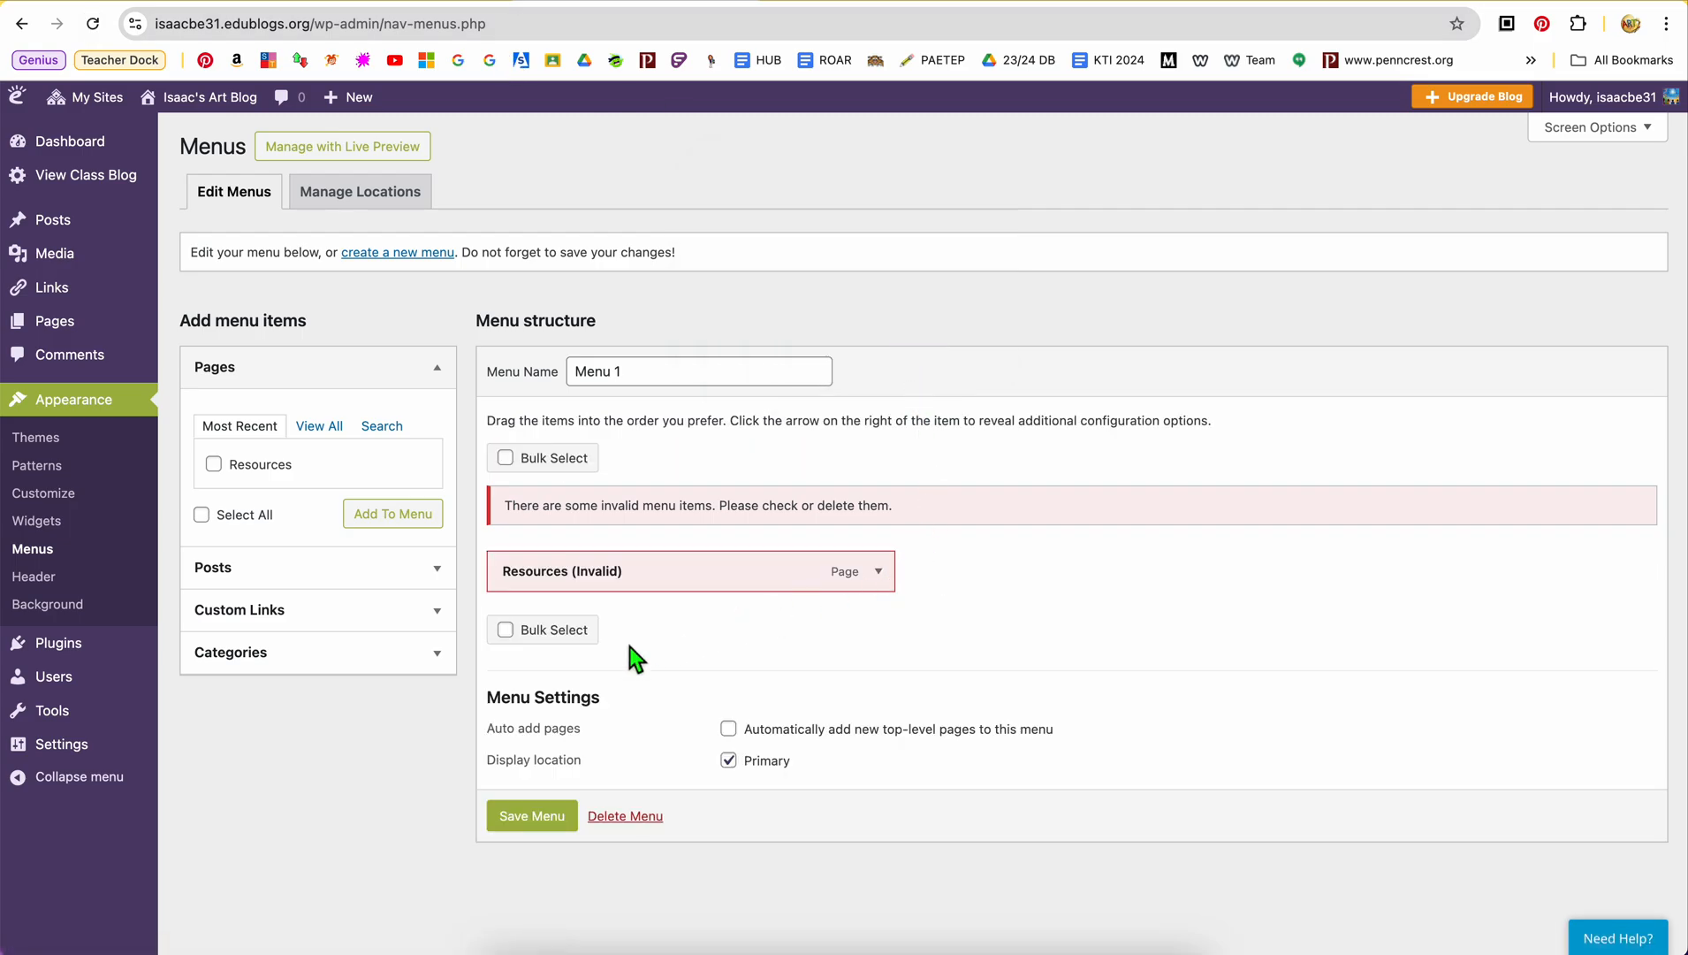
Examine the pages, posts, custom links and categories that can be added as menu items
{"action": "left_click", "coordinate": [224, 479]}
{"action": "left_click", "coordinate": [446, 378]}
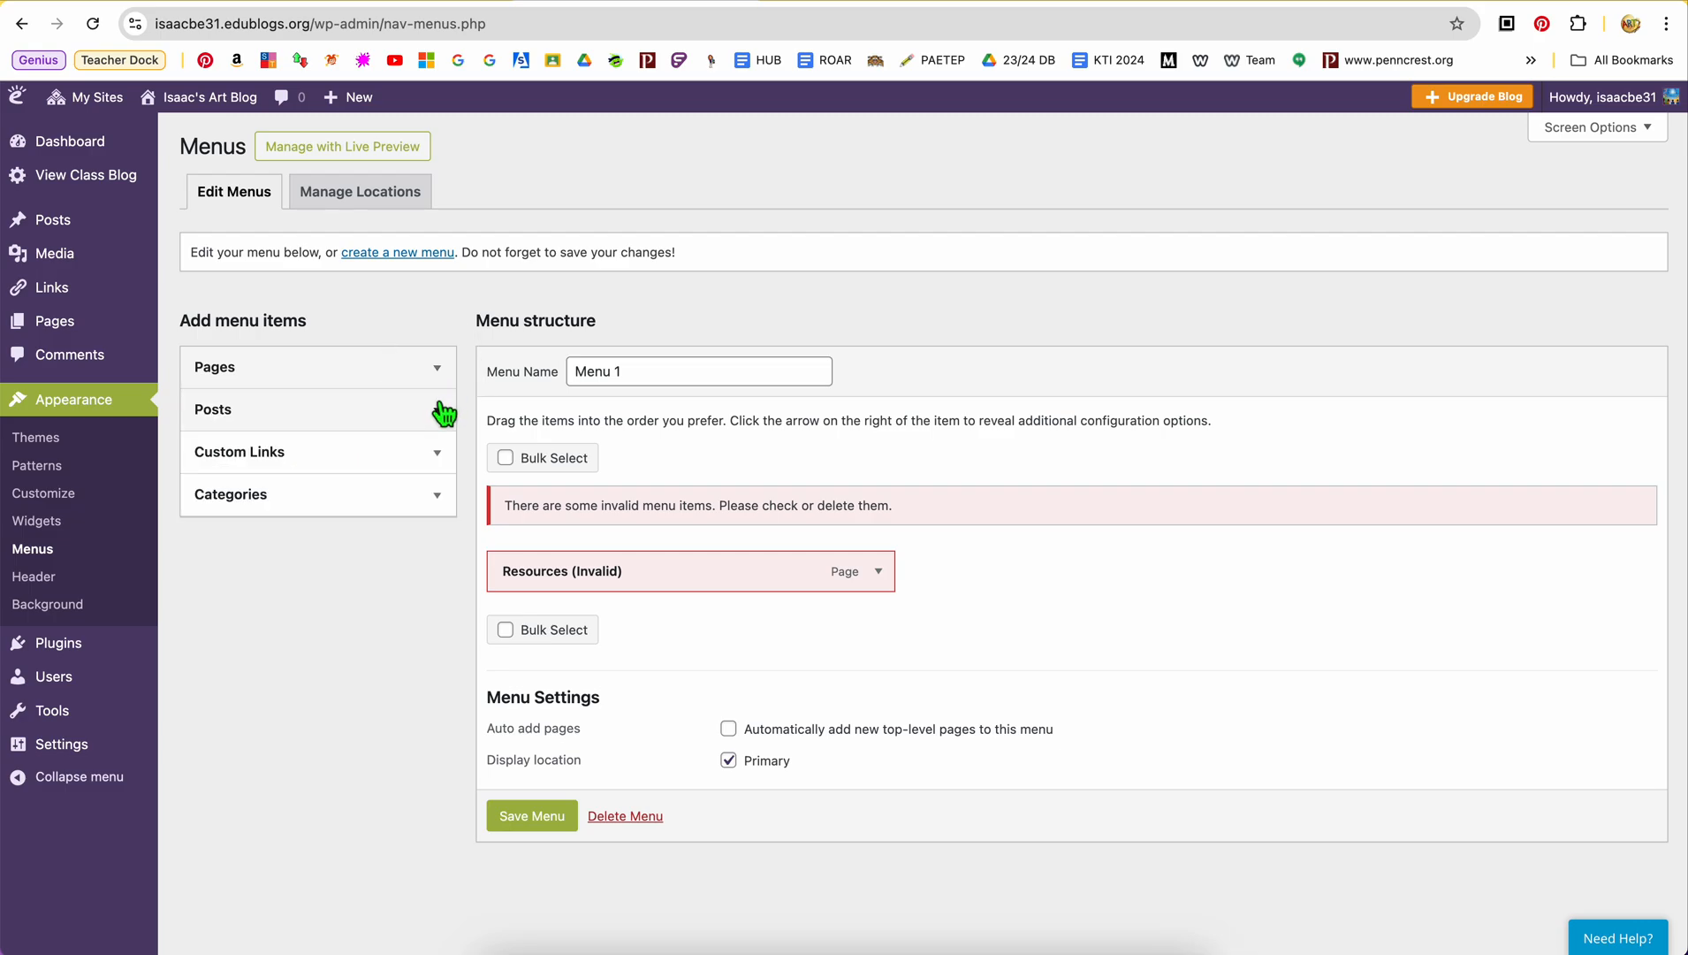
{"action": "left_click", "coordinate": [441, 412]}
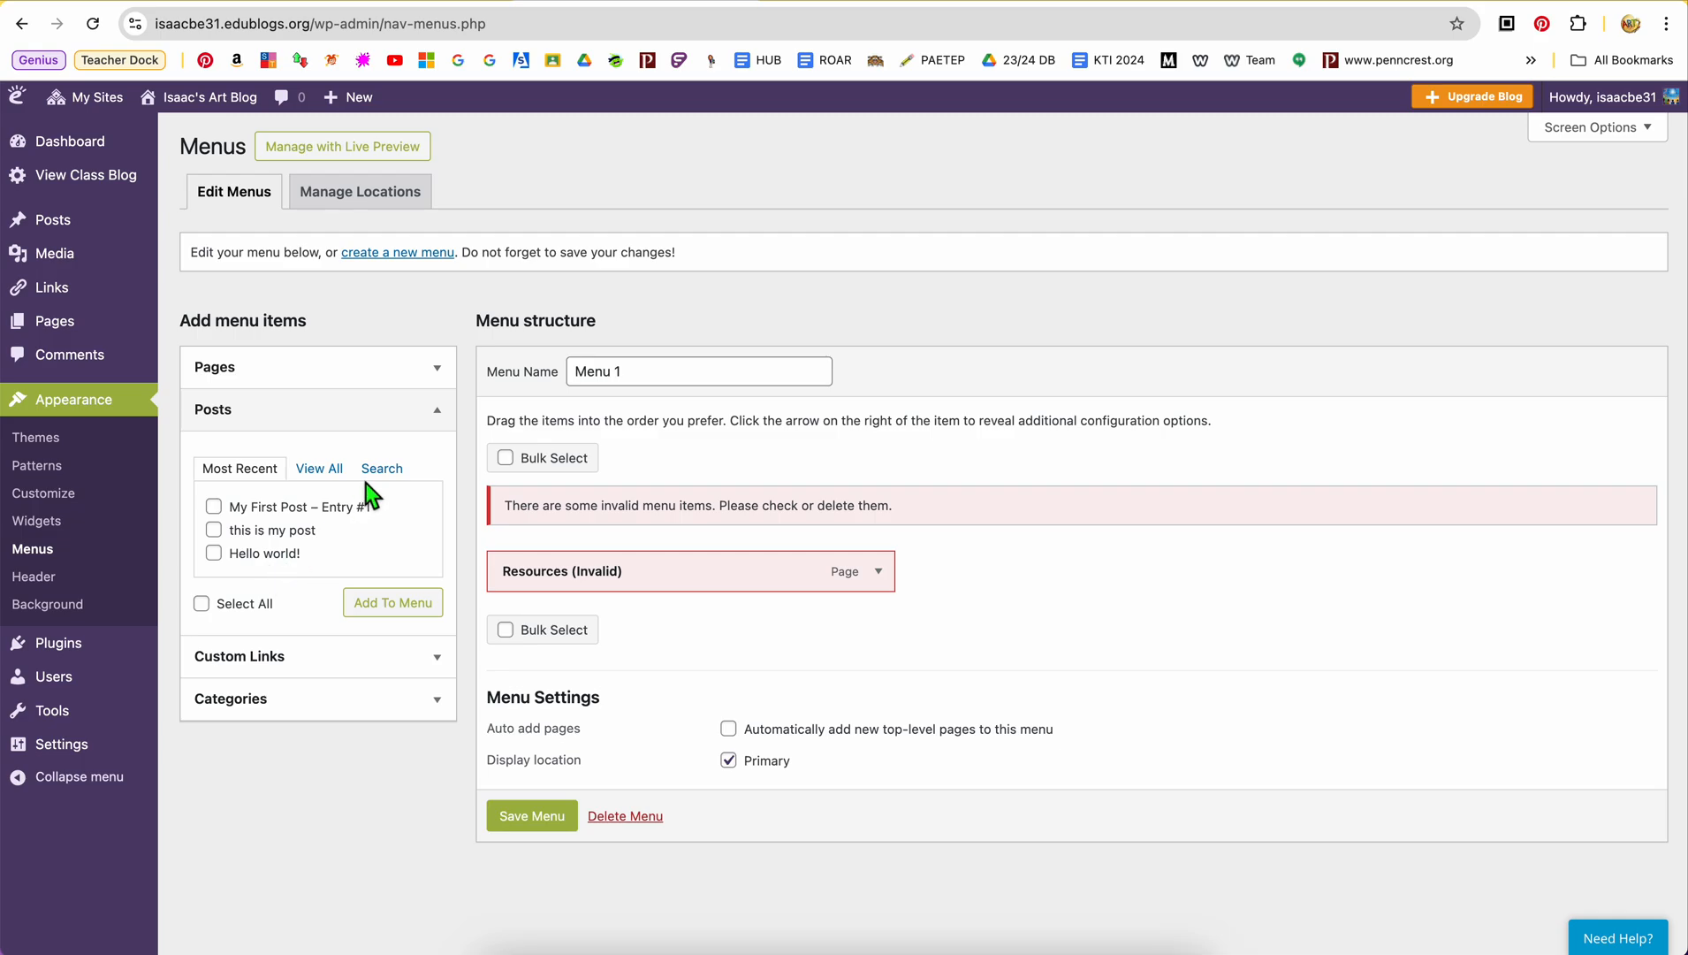
{"action": "left_click", "coordinate": [444, 415]}
{"action": "left_click", "coordinate": [302, 453]}
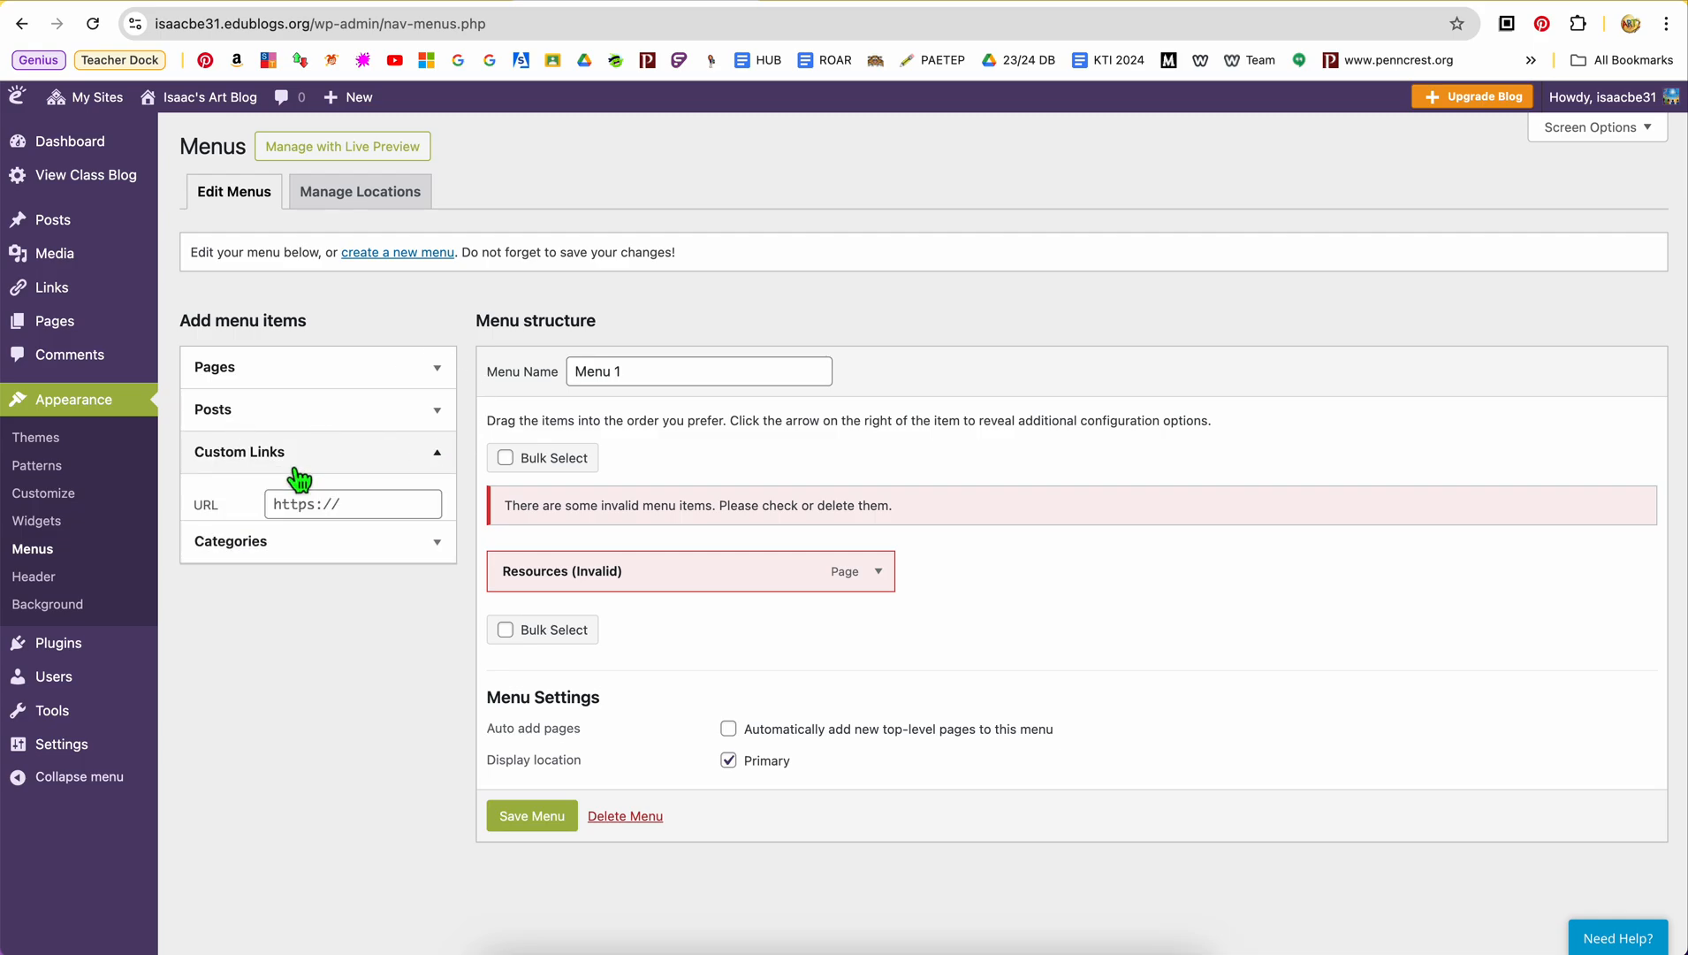
{"action": "left_click", "coordinate": [310, 469]}
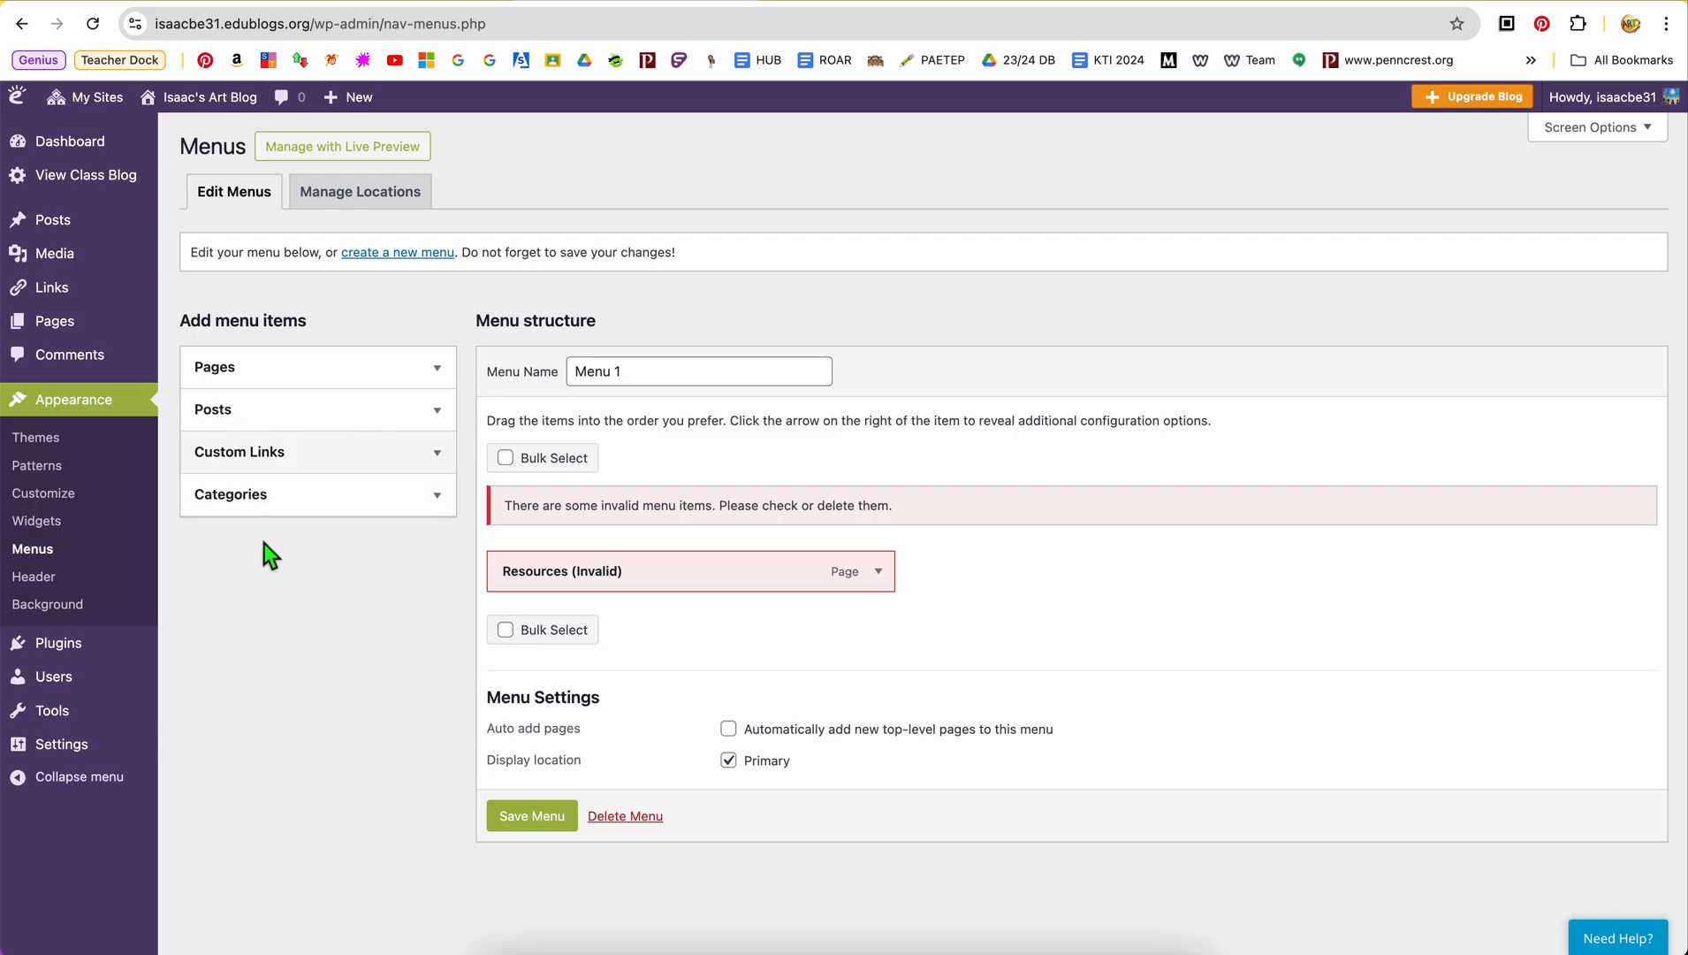
{"action": "left_click", "coordinate": [269, 496]}
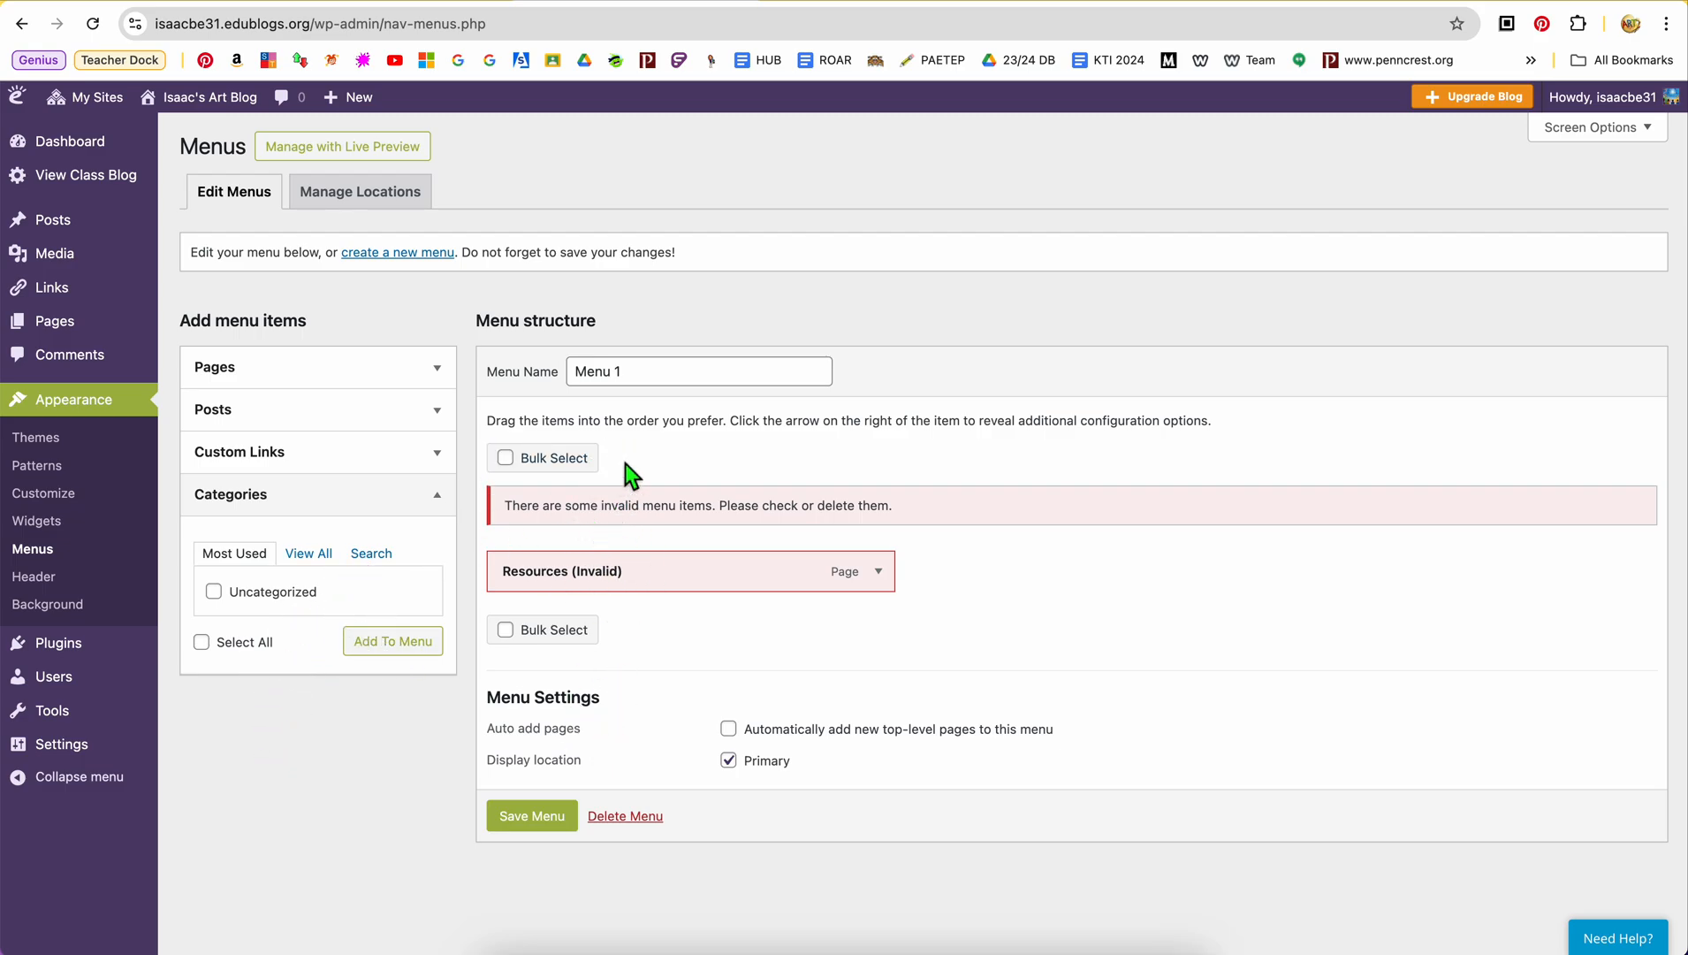
Rename Menu 1 as "Home Page Menu"
{"action": "left_click_drag", "start_coordinate": [648, 371], "coordinate": [533, 371]}
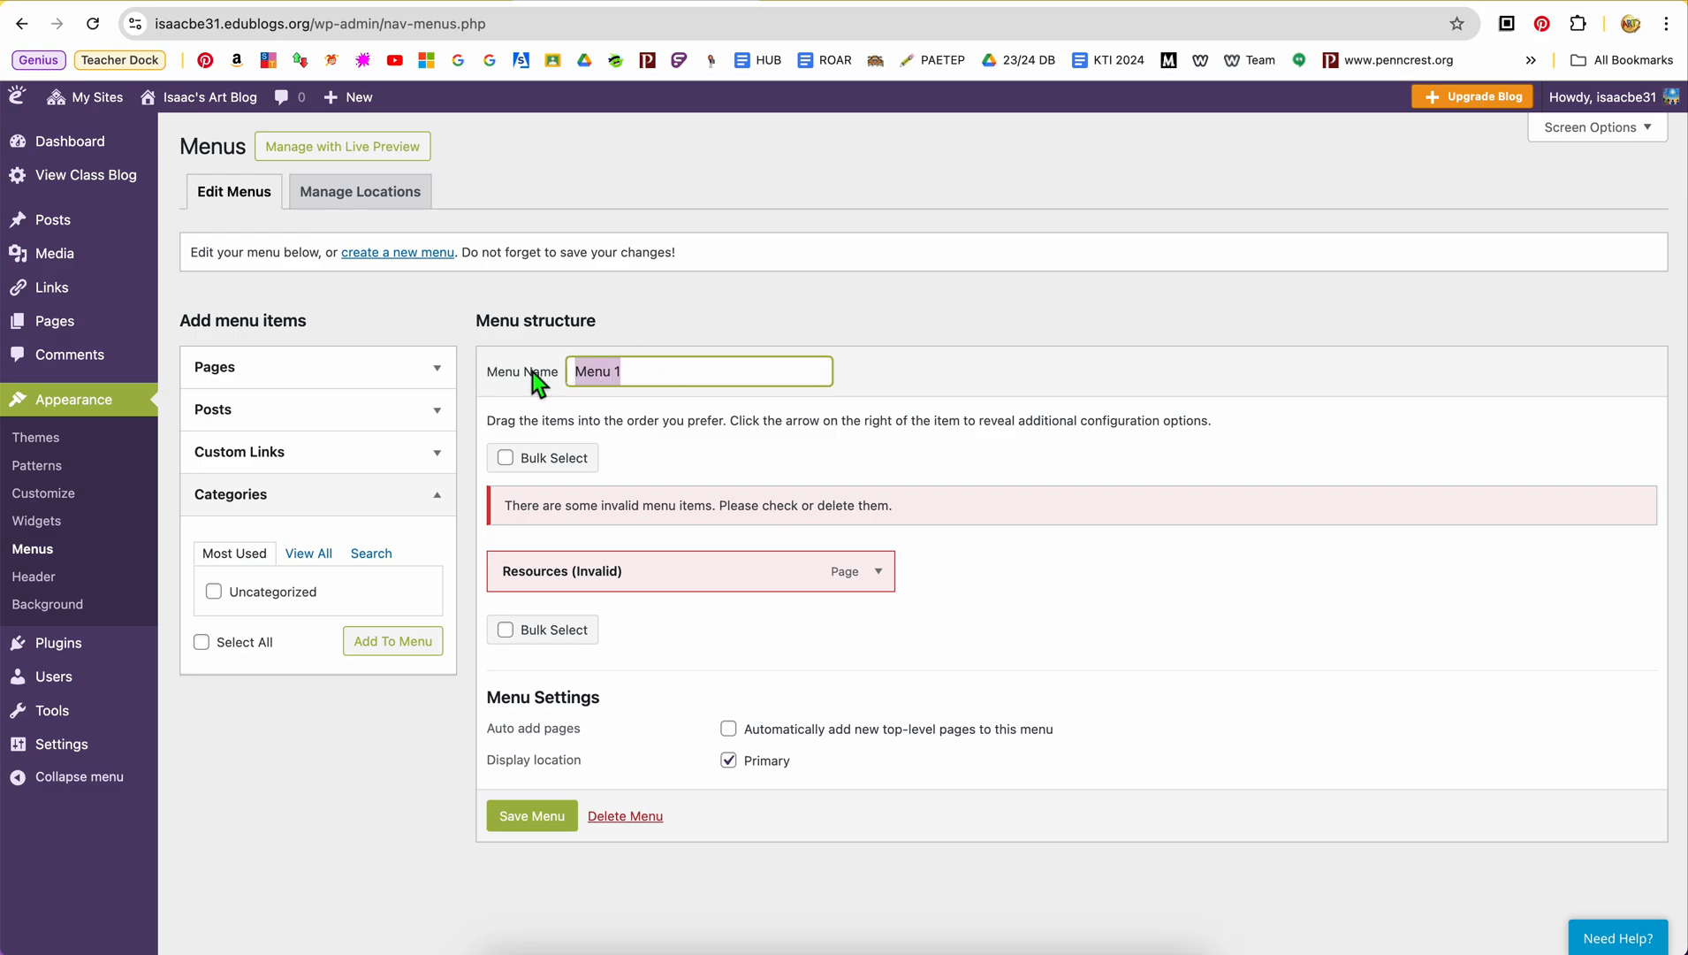
{"action": "type", "text": "Home Page"}
{"action": "left_click", "coordinate": [733, 311]}
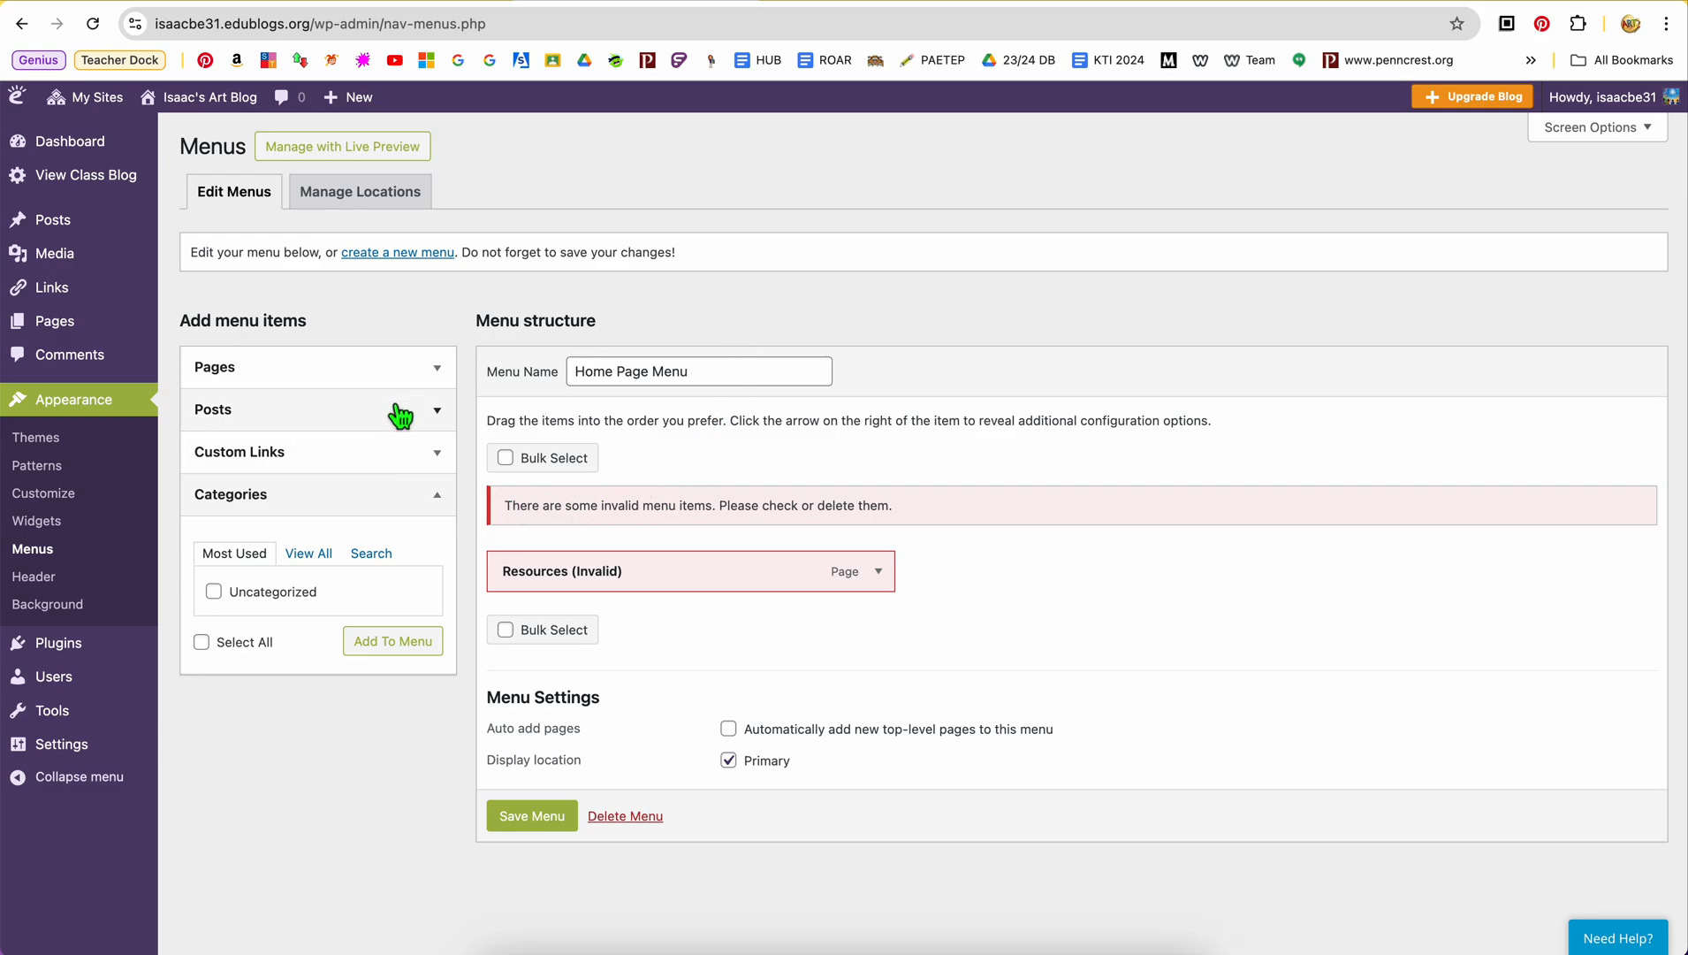
Remove the invalid Resources item from the Home Page Menu structure
{"action": "left_click", "coordinate": [445, 382]}
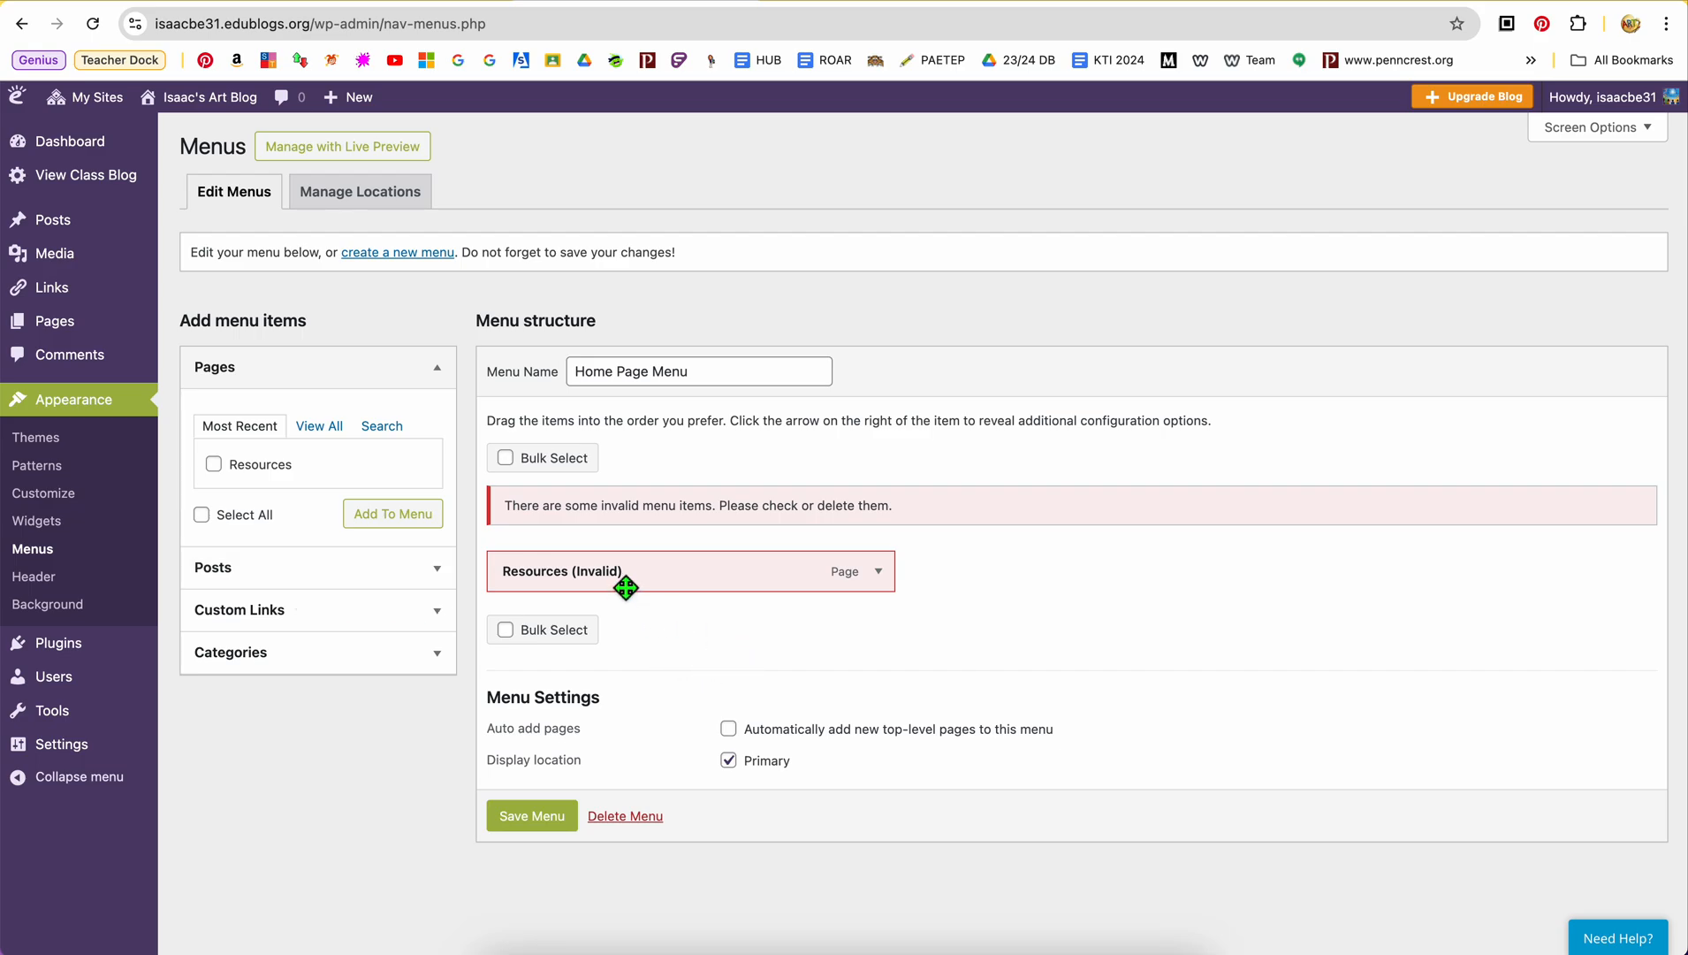
{"action": "left_click", "coordinate": [891, 579]}
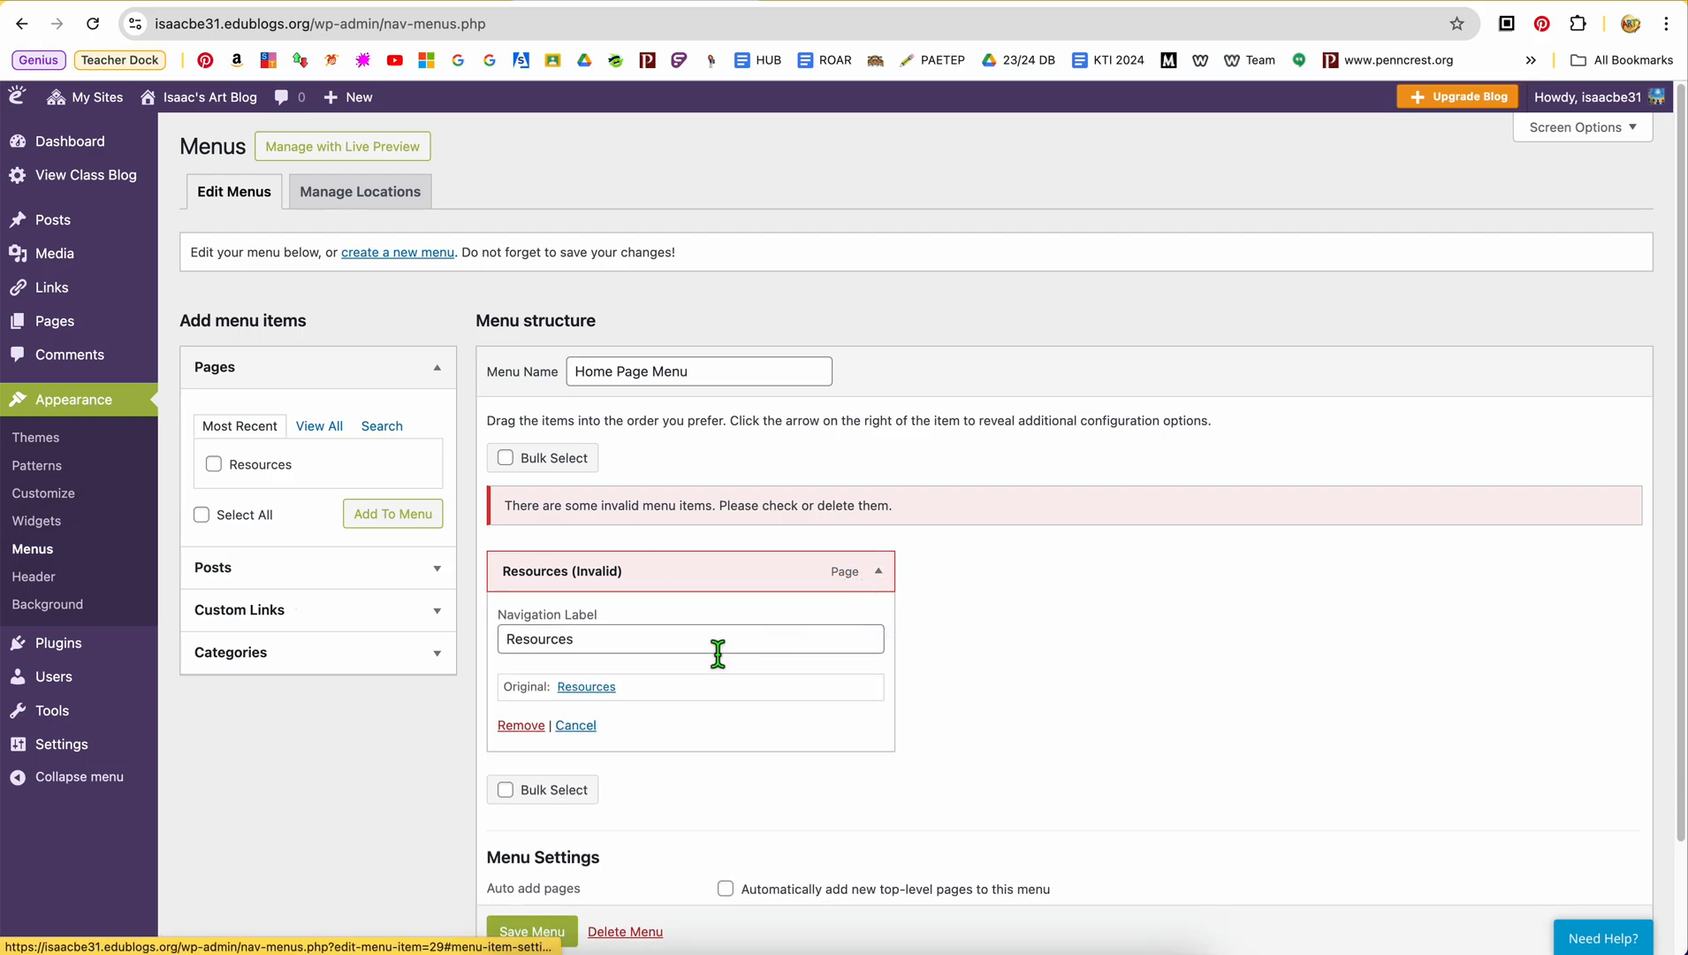
{"action": "left_click", "coordinate": [529, 732]}
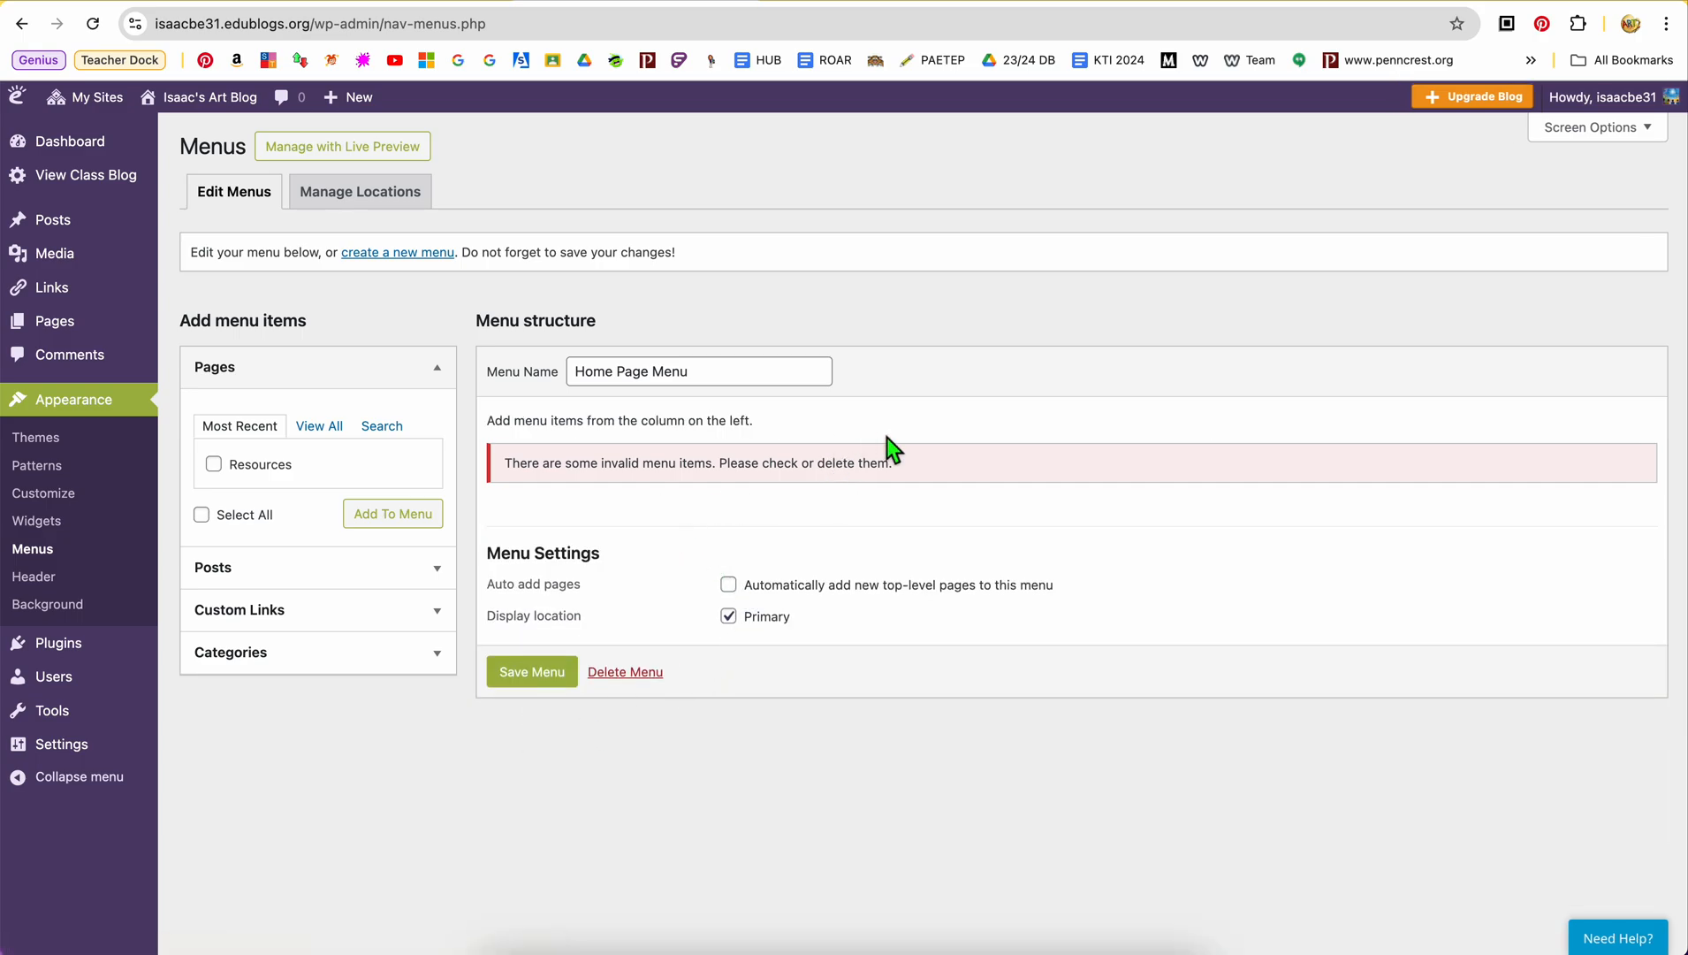
Turn off the Primary display location and add the Resources page to the menu, staying on the Menus page
{"action": "left_click", "coordinate": [727, 616]}
{"action": "left_click", "coordinate": [213, 466]}
{"action": "left_click", "coordinate": [376, 529]}
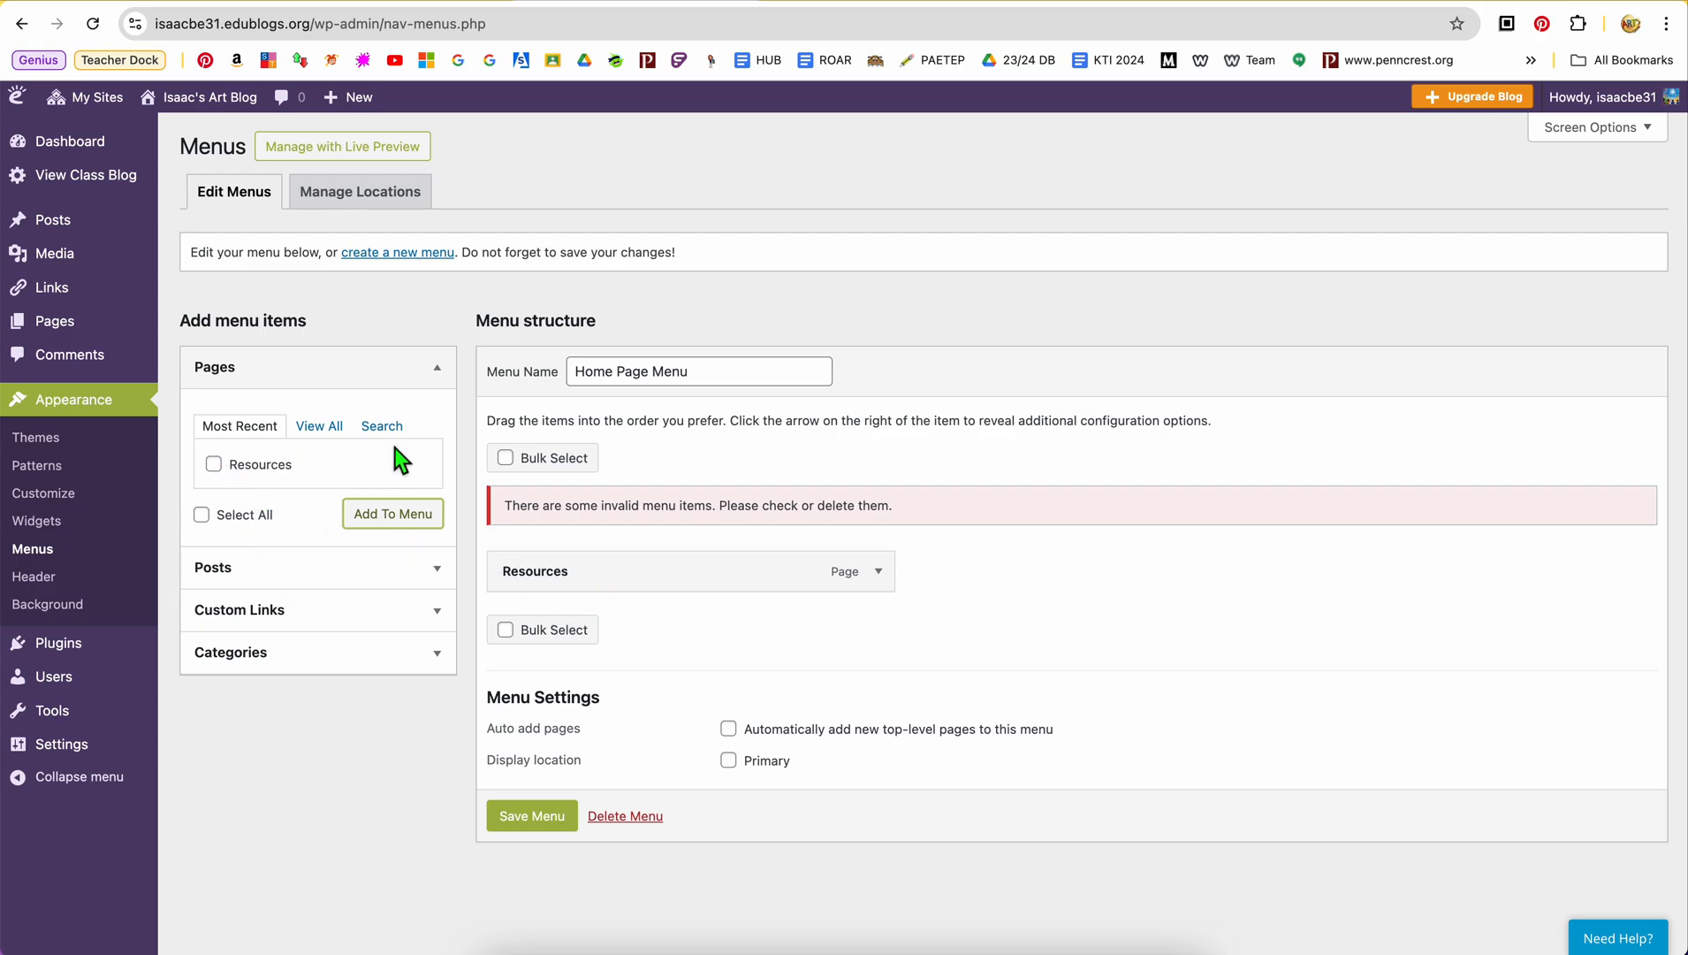
{"action": "left_click", "coordinate": [359, 99]}
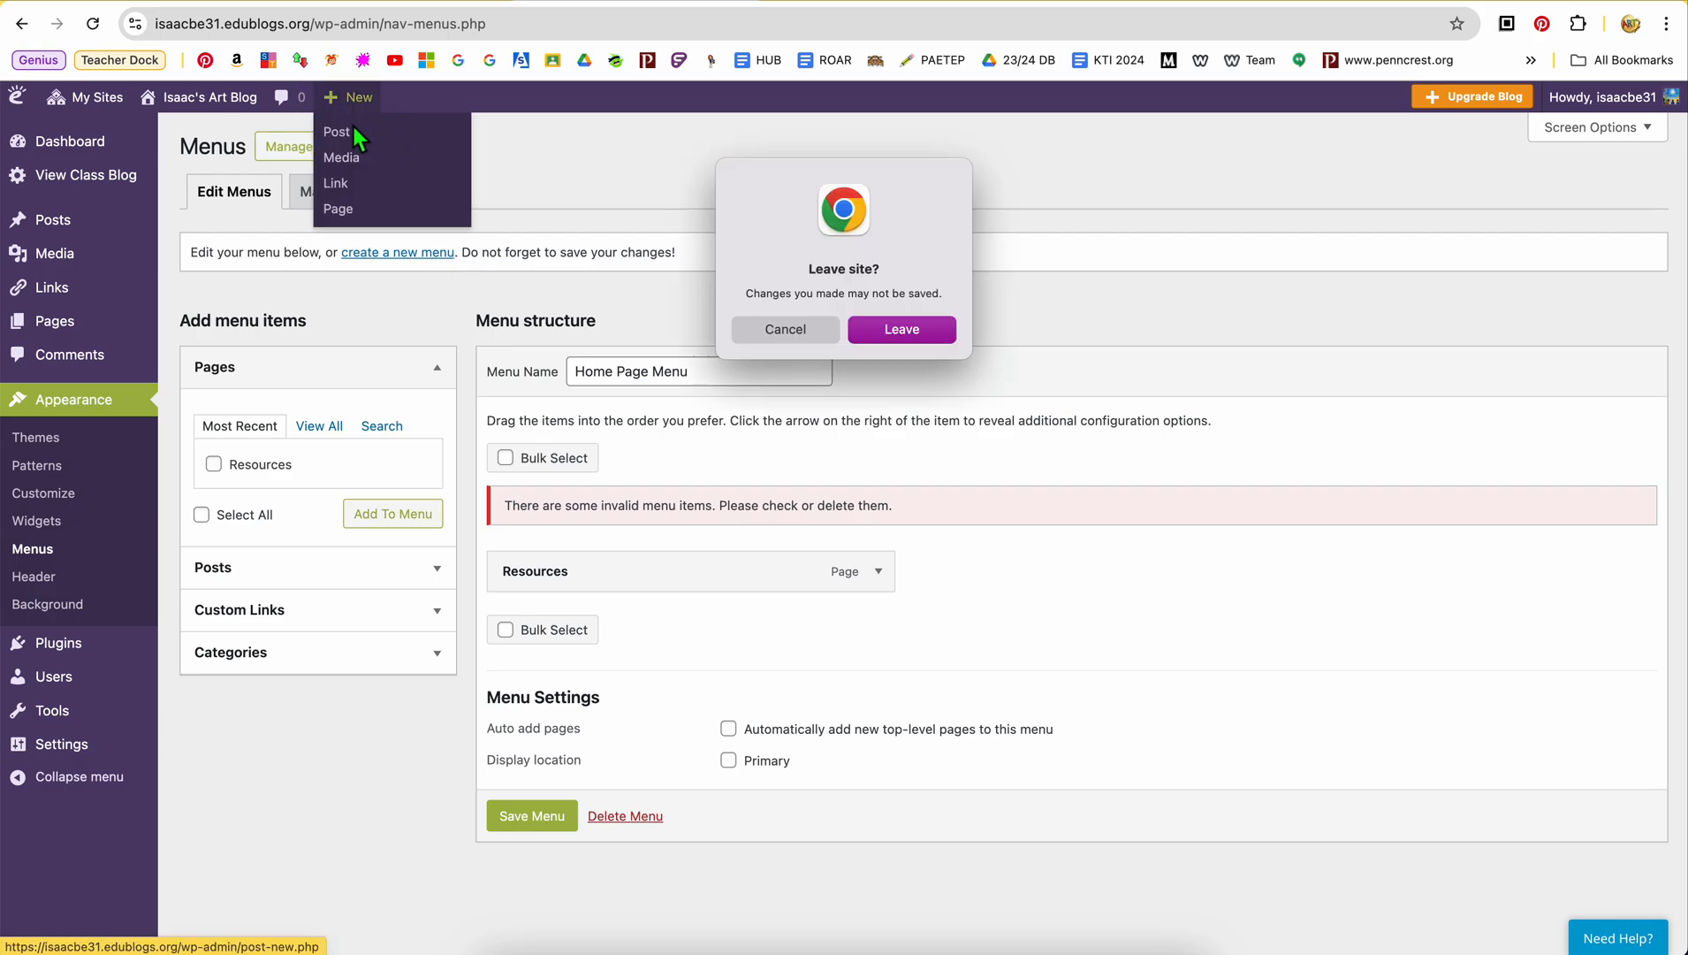
{"action": "left_click", "coordinate": [820, 330]}
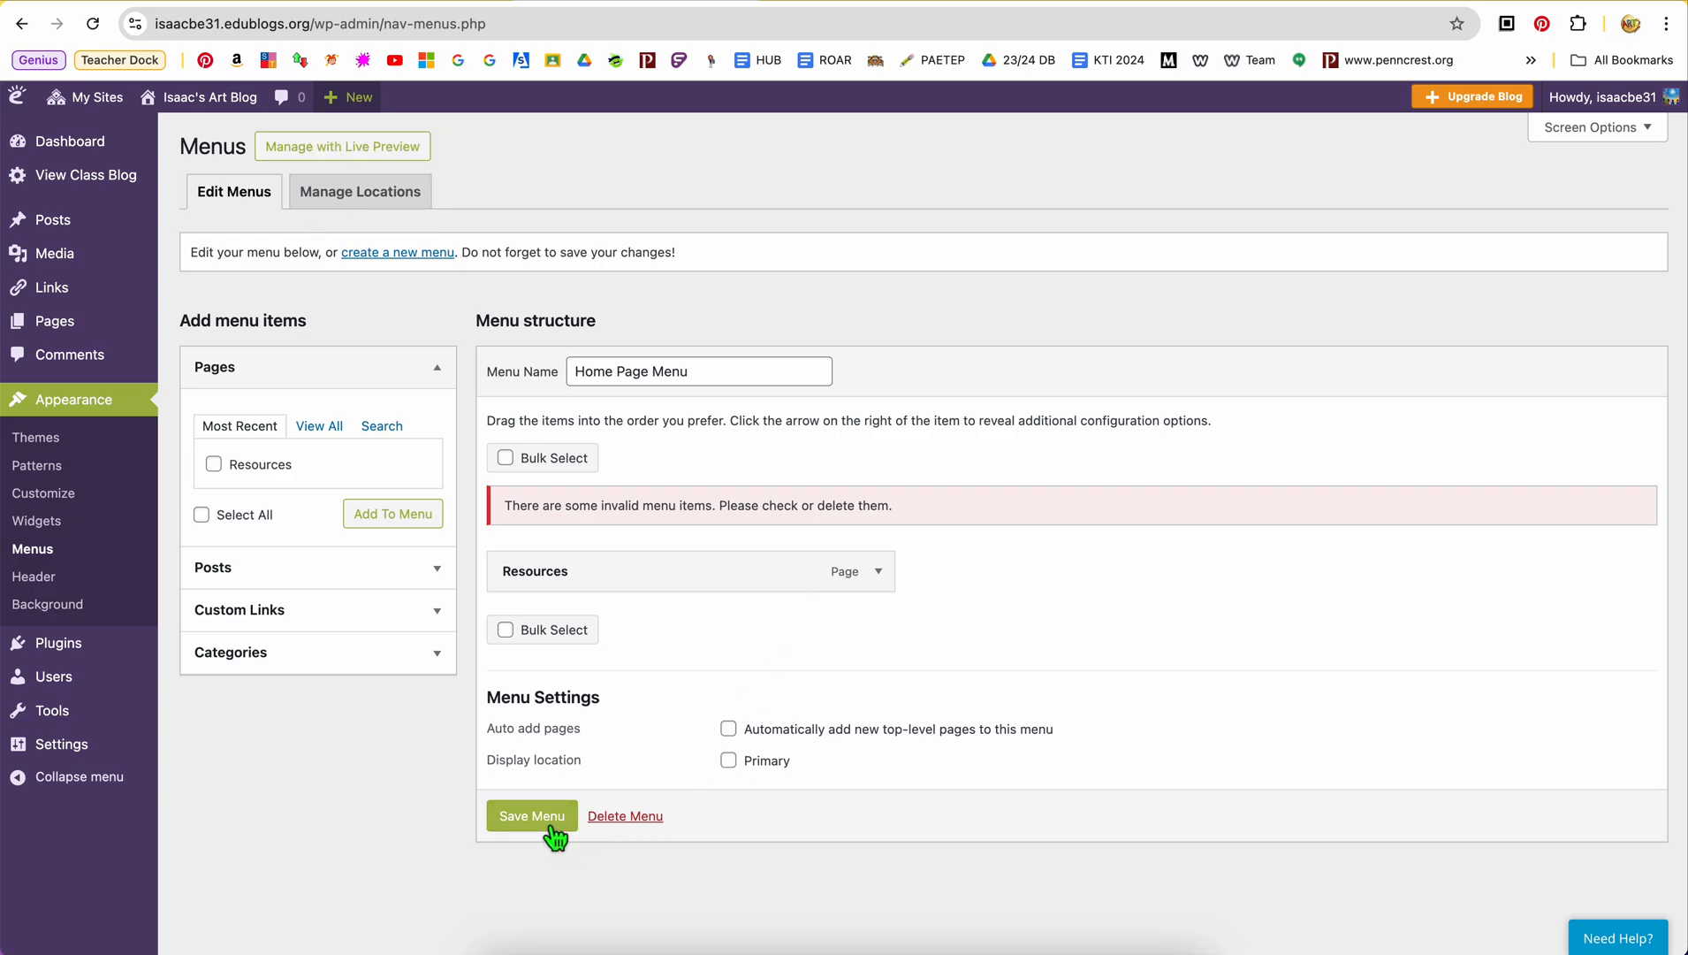
Add the post "My First Post – Entry #1" to the menu and nest it as a sub item under Resources
{"action": "left_click", "coordinate": [447, 570]}
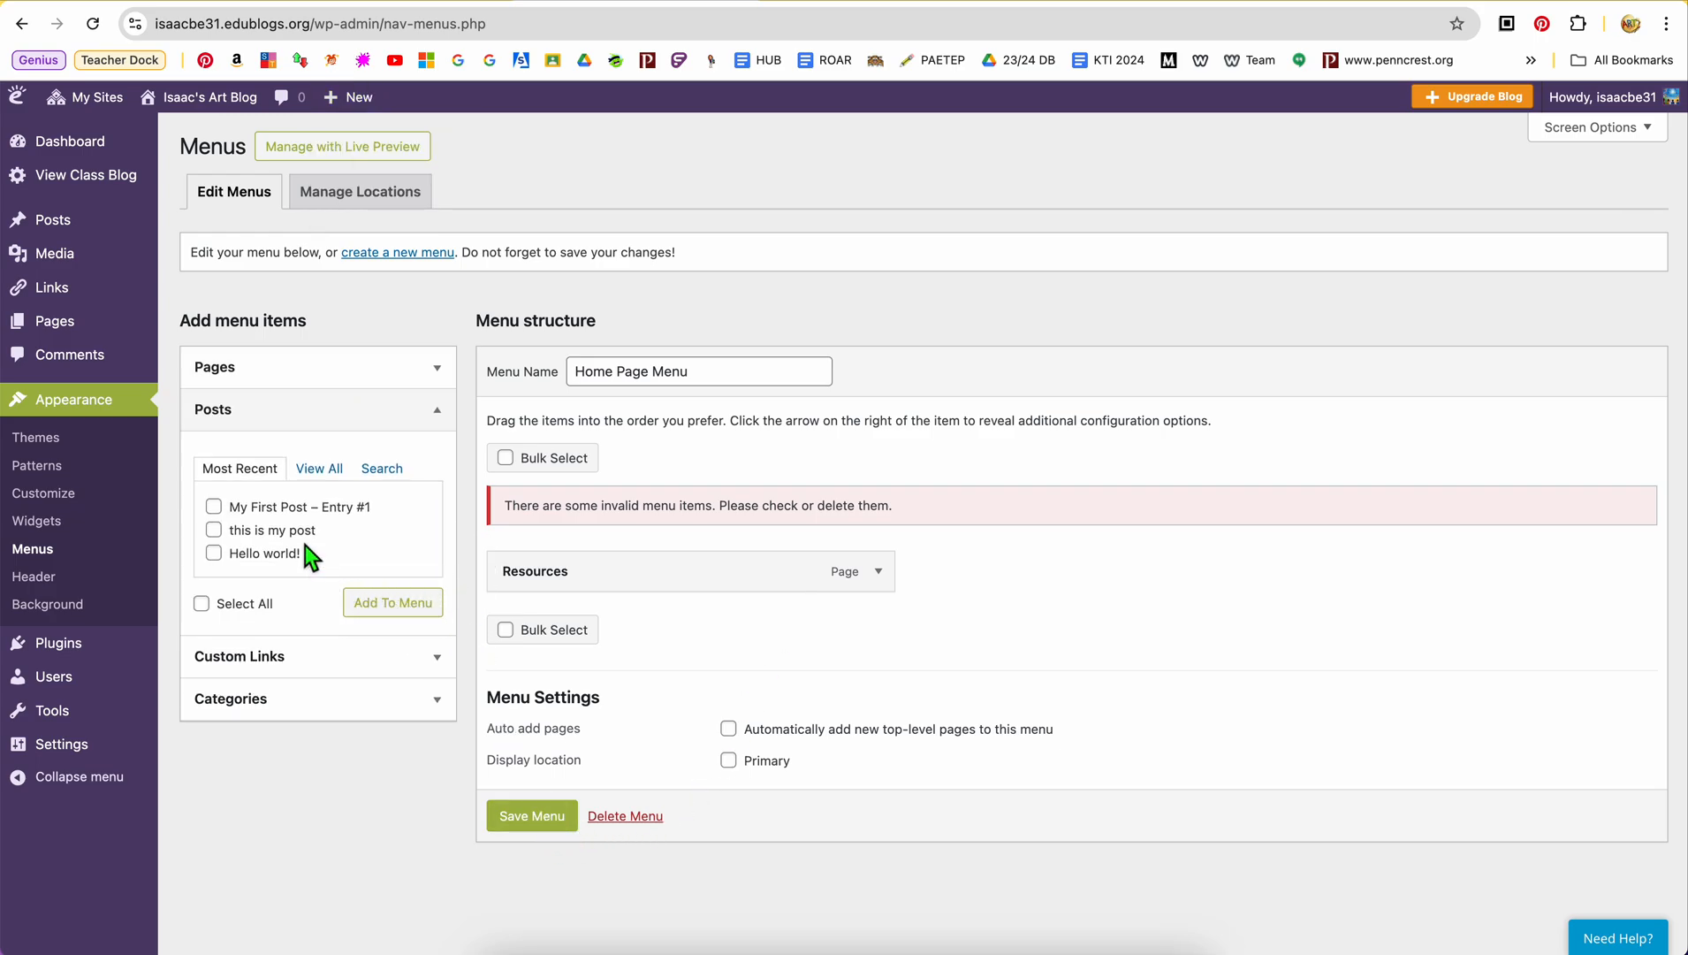
{"action": "left_click", "coordinate": [214, 506]}
{"action": "left_click", "coordinate": [393, 603]}
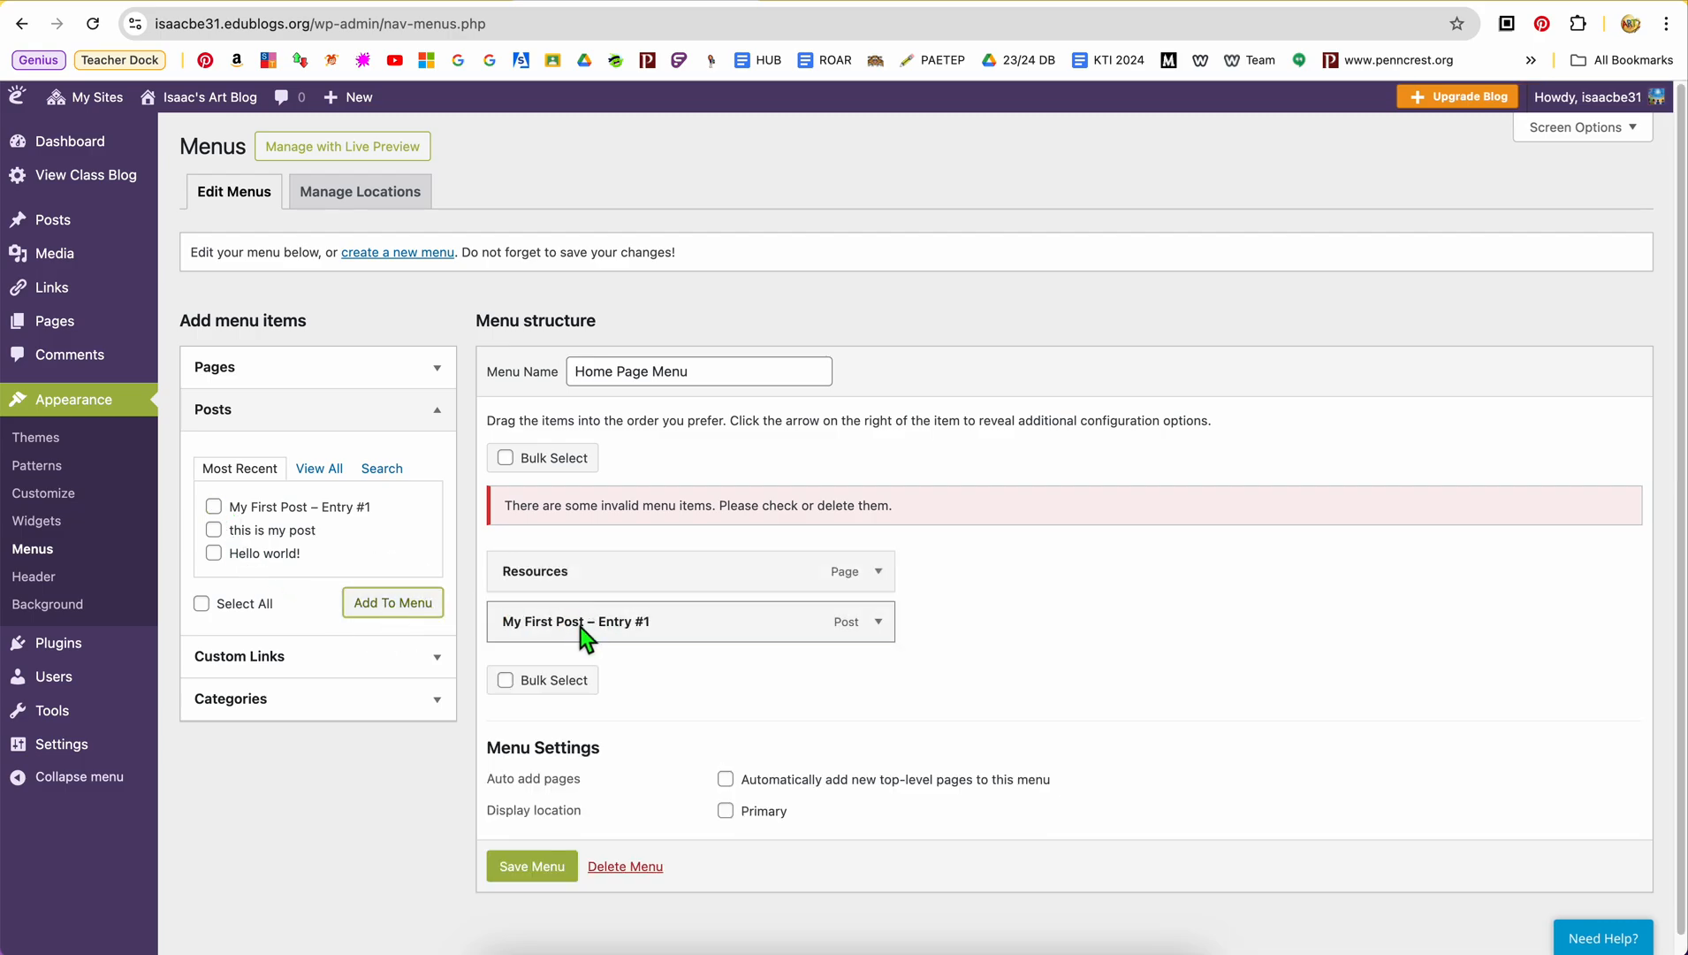
{"action": "left_click", "coordinate": [441, 420]}
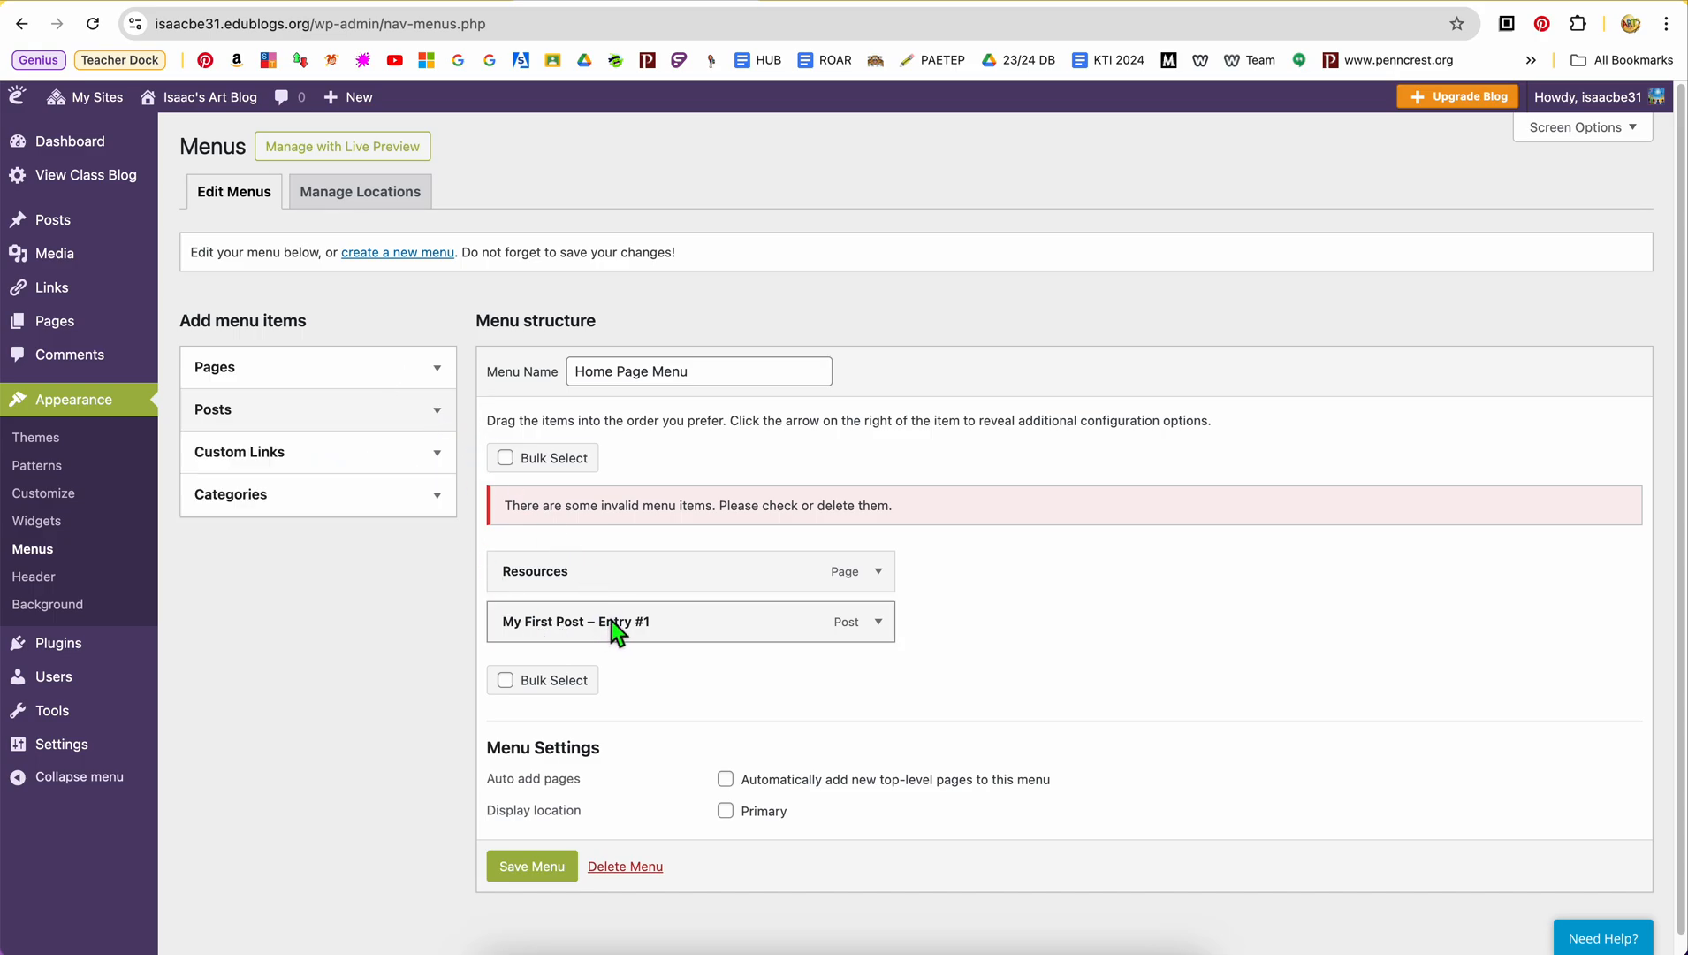
{"action": "left_click_drag", "start_coordinate": [614, 622], "coordinate": [787, 626]}
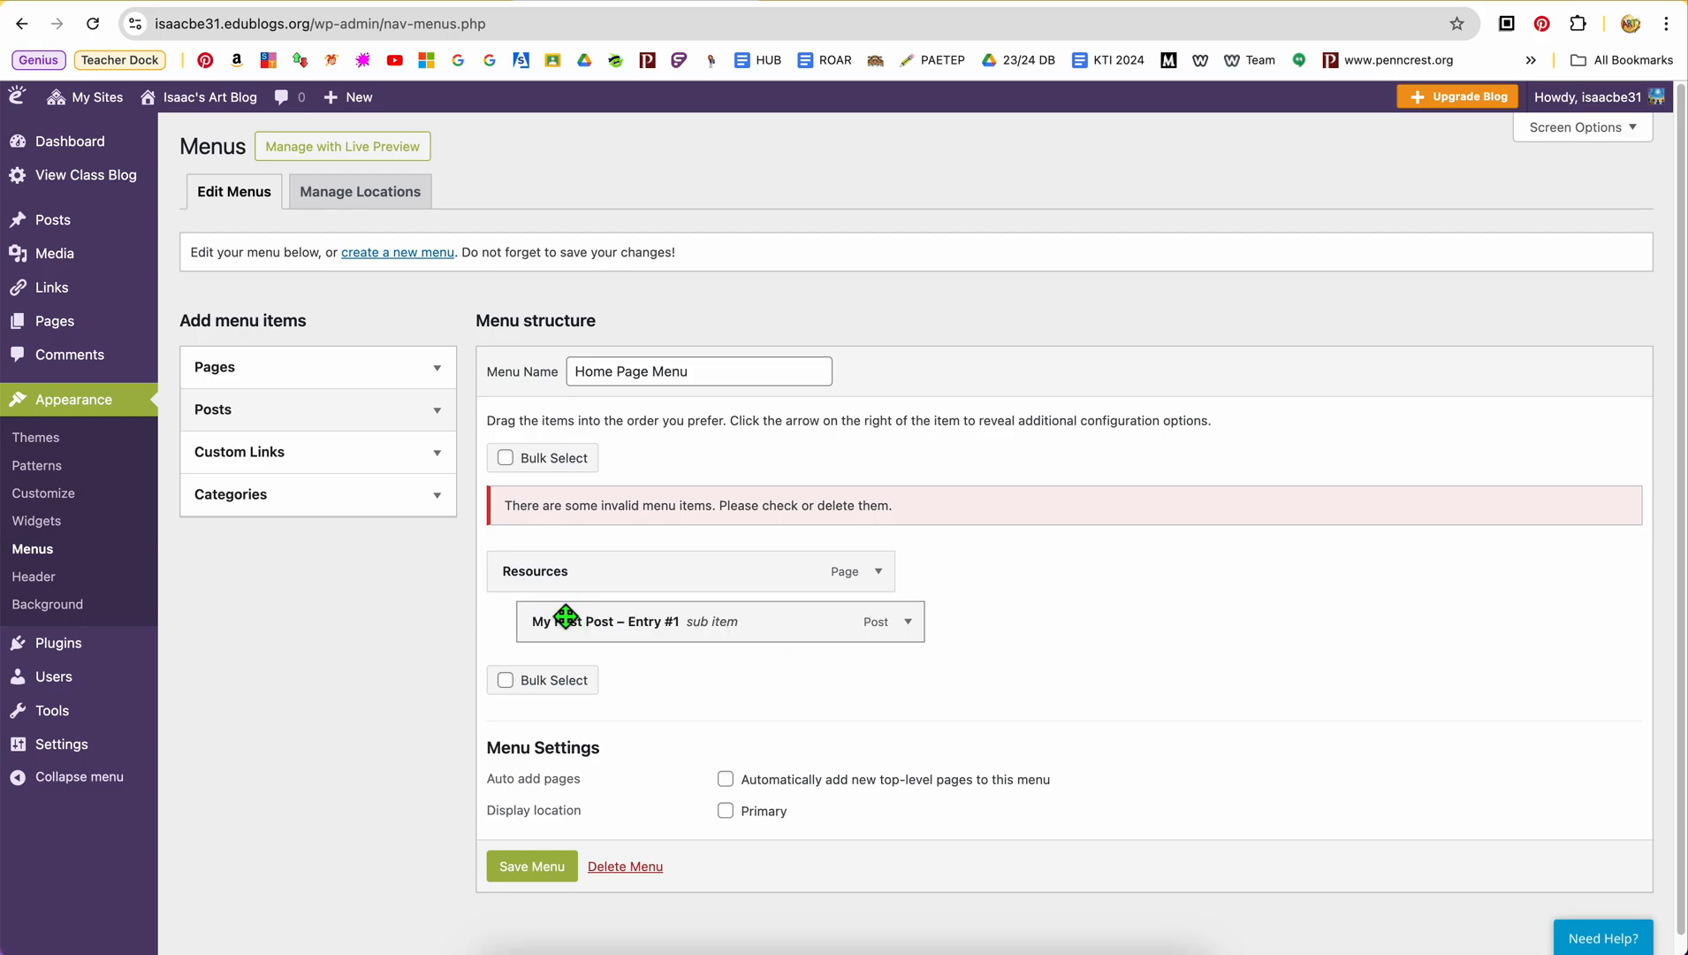
Add the posts "this is my post" and "Hello world!", order them above Resources with "Hello world!" first, and save the menu
{"action": "left_click", "coordinate": [433, 428]}
{"action": "left_click", "coordinate": [214, 530]}
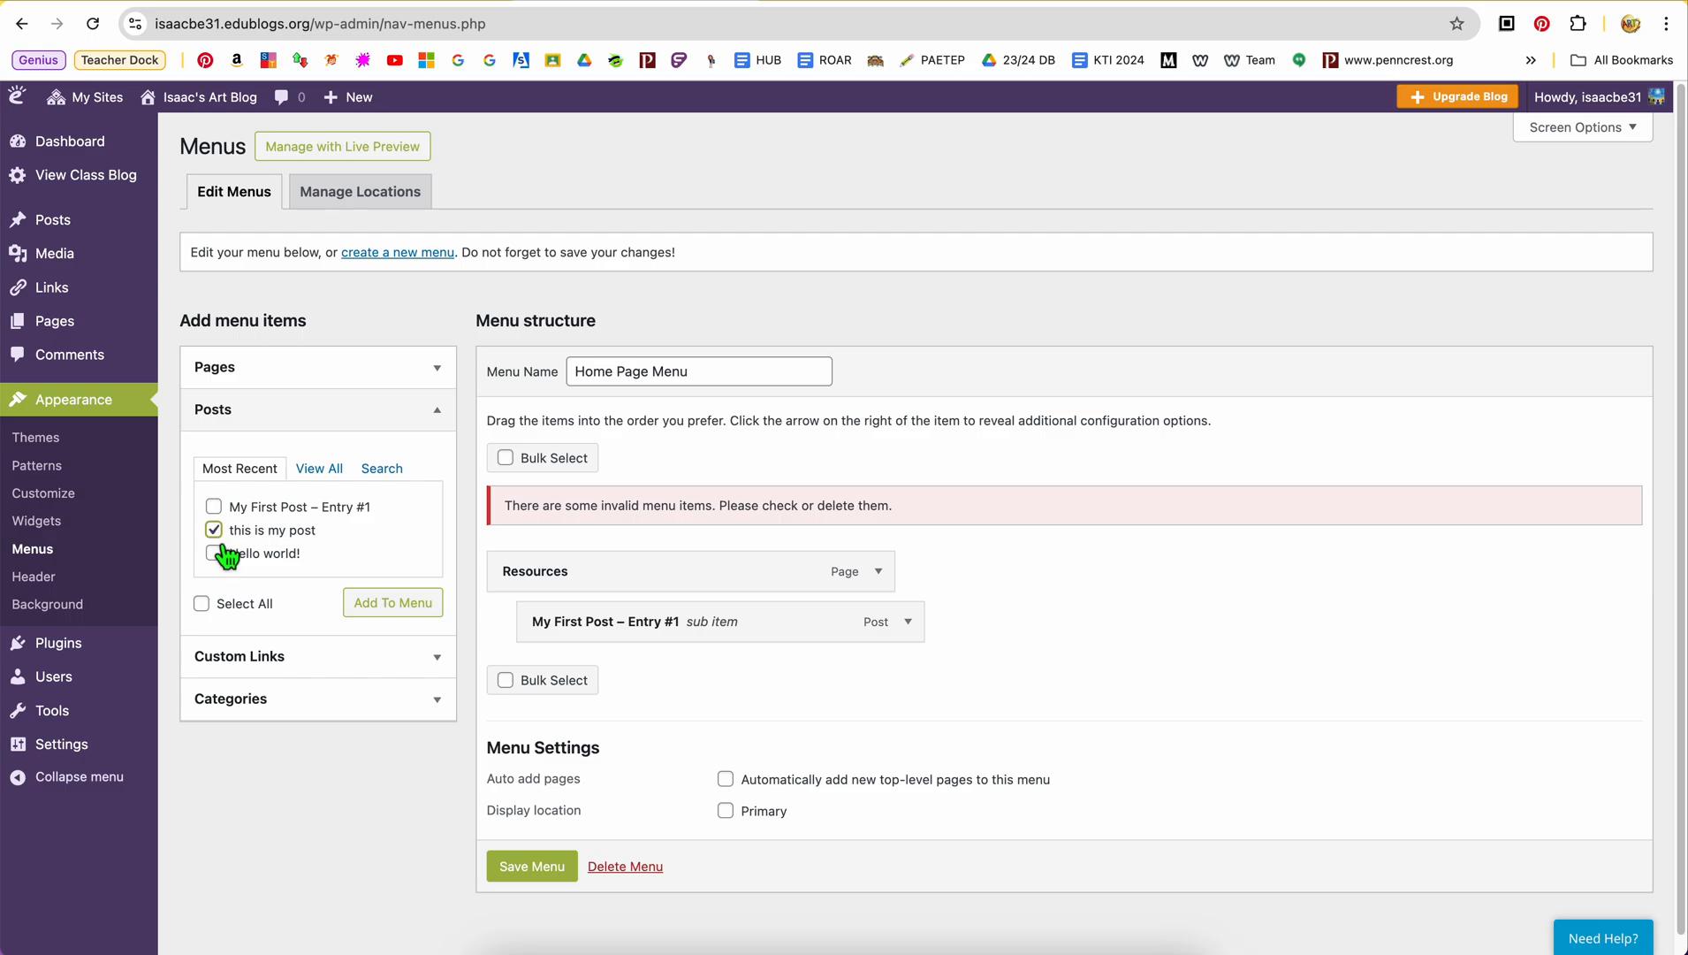
{"action": "left_click", "coordinate": [215, 554]}
{"action": "left_click", "coordinate": [369, 610]}
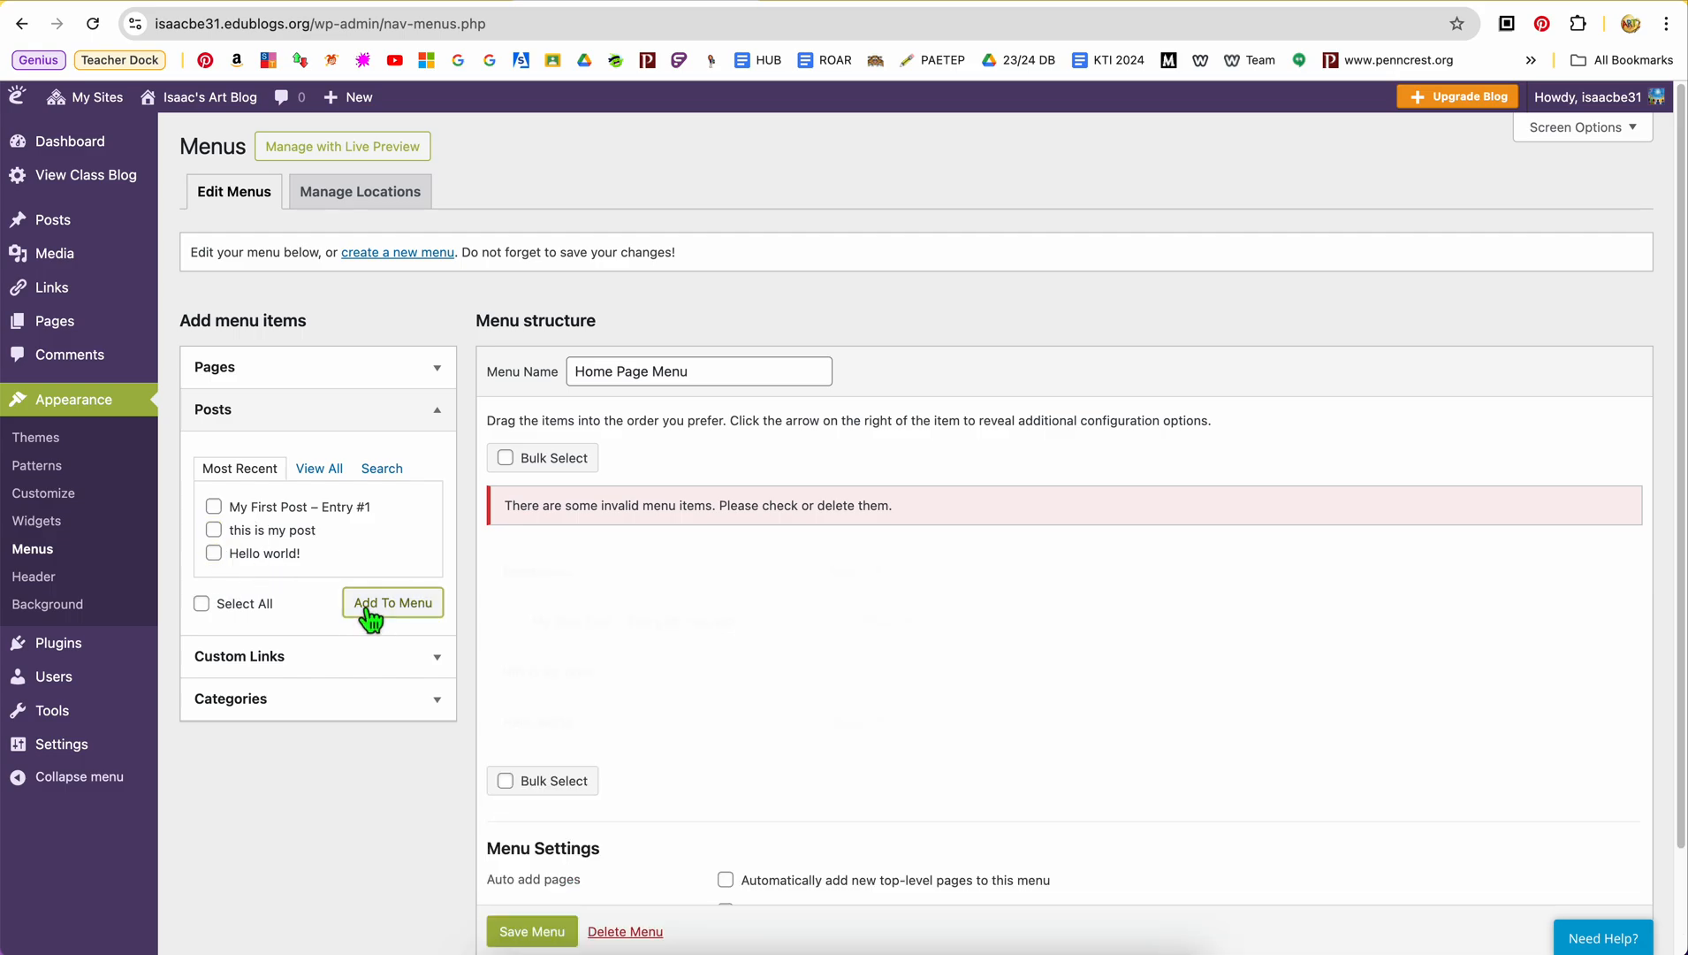
{"action": "left_click_drag", "start_coordinate": [582, 672], "coordinate": [515, 616]}
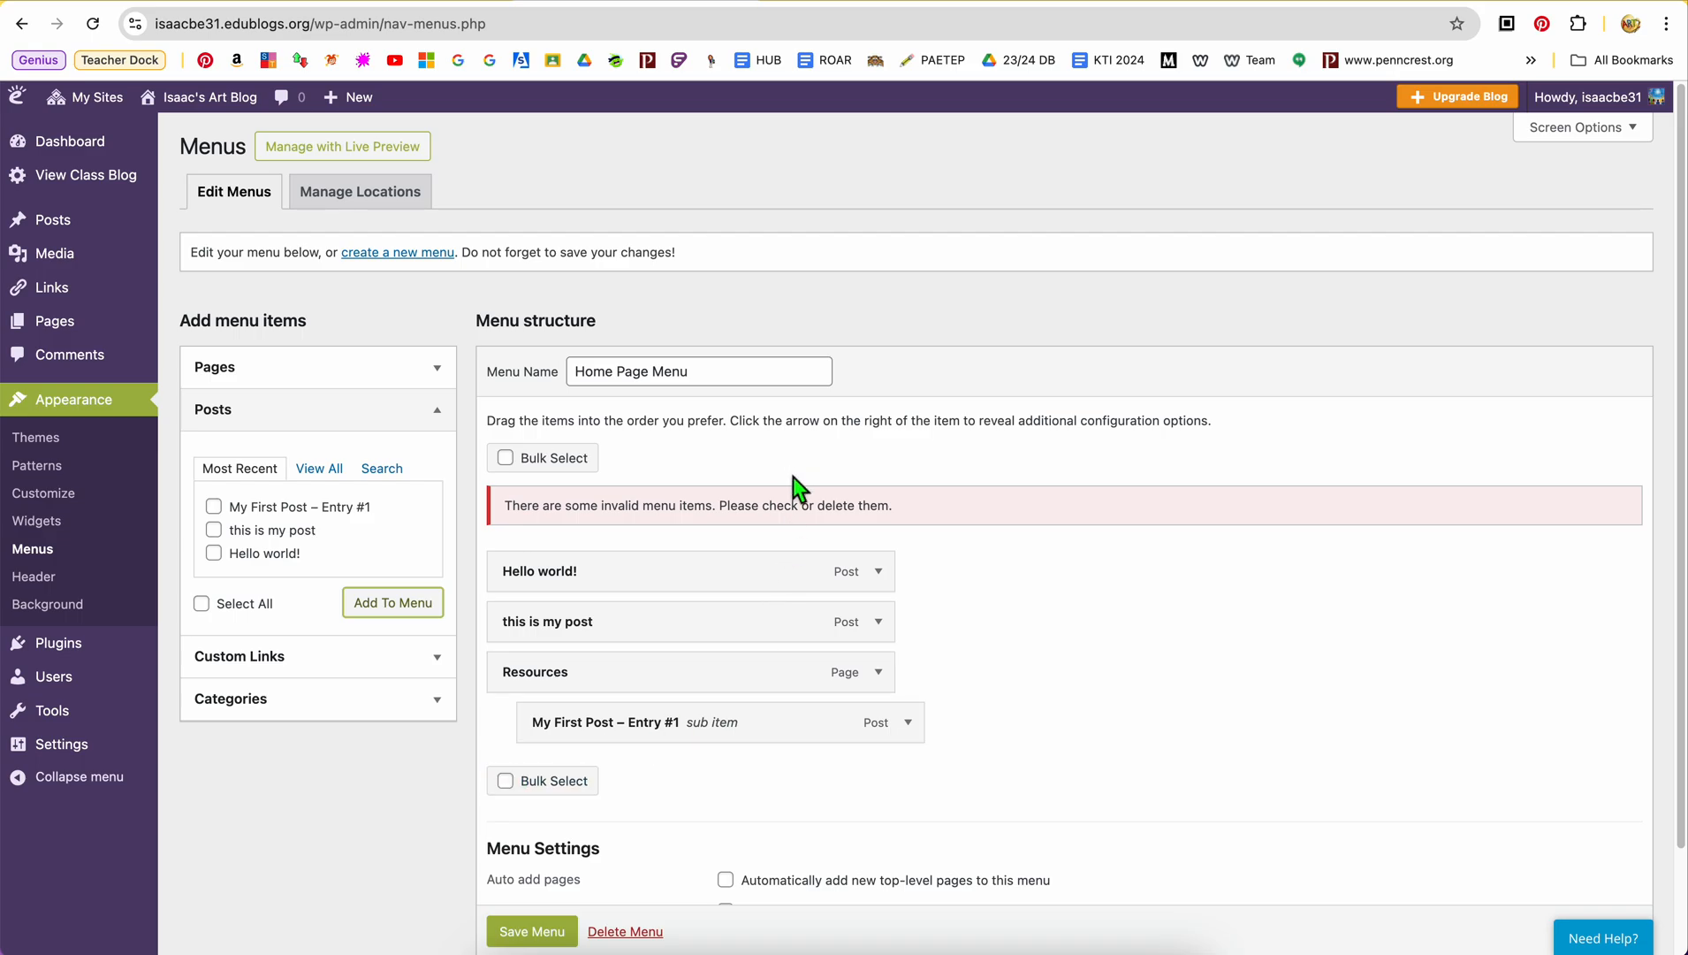
{"action": "scroll", "coordinate": [574, 939], "scroll_direction": "down", "scroll_amount": 1}
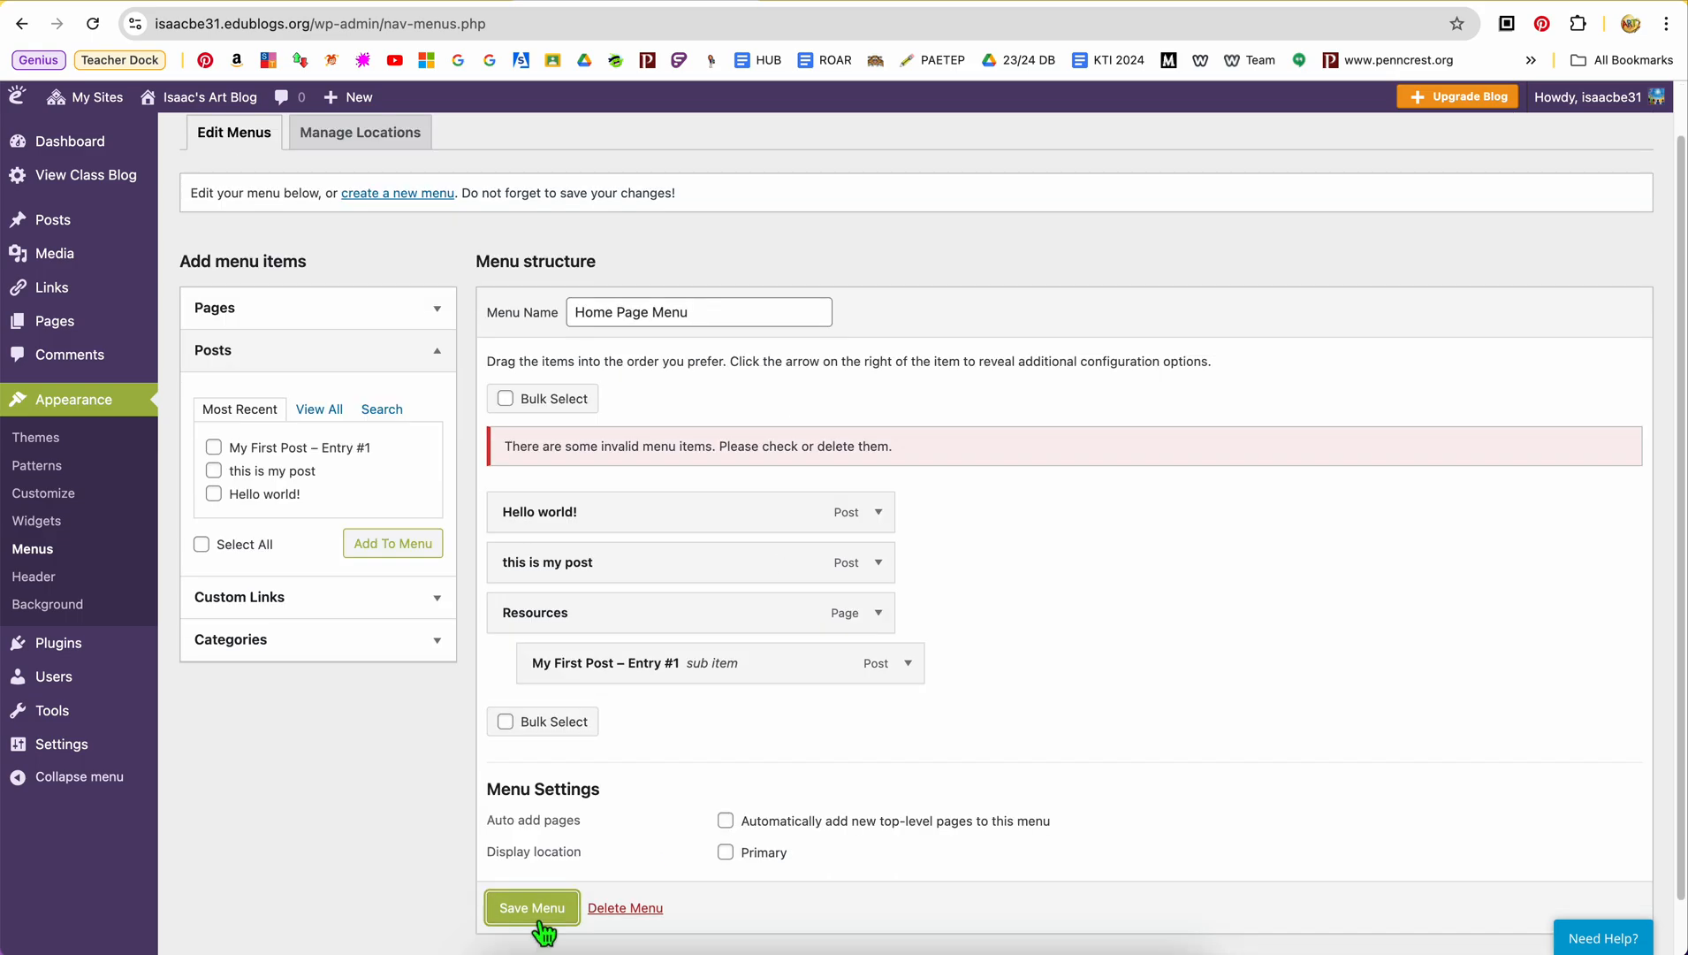
{"action": "left_click", "coordinate": [542, 920]}
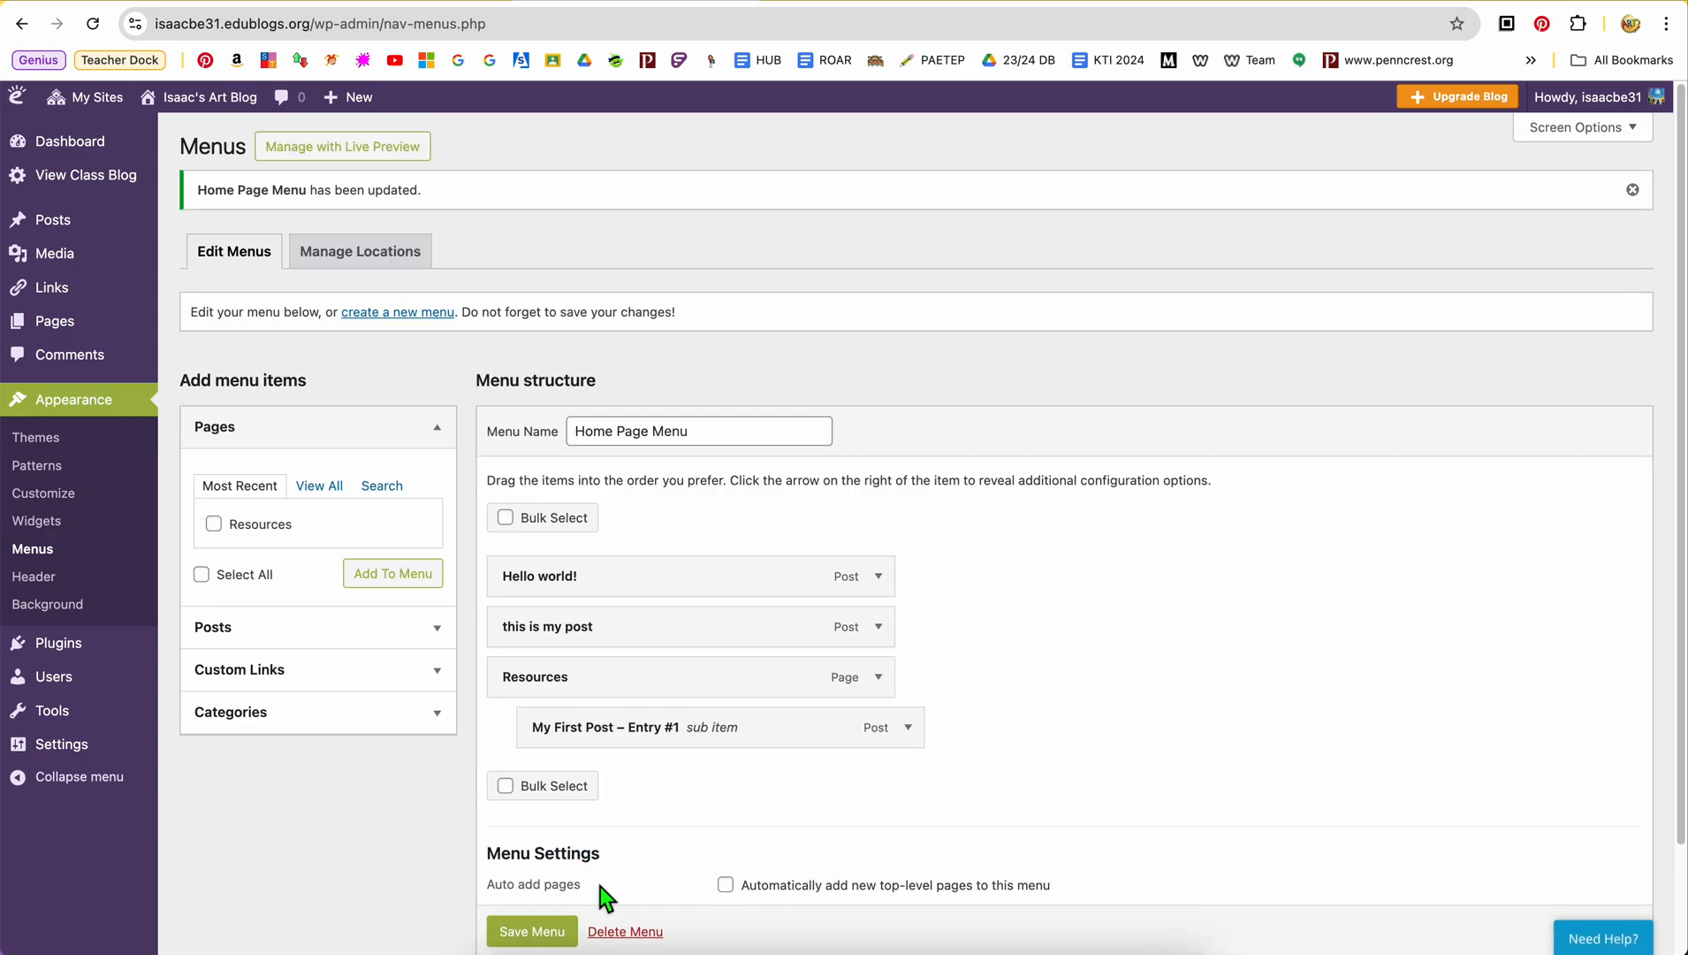
Assign Home Page Menu to the Primary display location, leave automatic page adding off, and save the menu
{"action": "scroll", "coordinate": [600, 884], "scroll_direction": "down", "scroll_amount": 2}
{"action": "scroll", "coordinate": [600, 885], "scroll_direction": "up", "scroll_amount": 2}
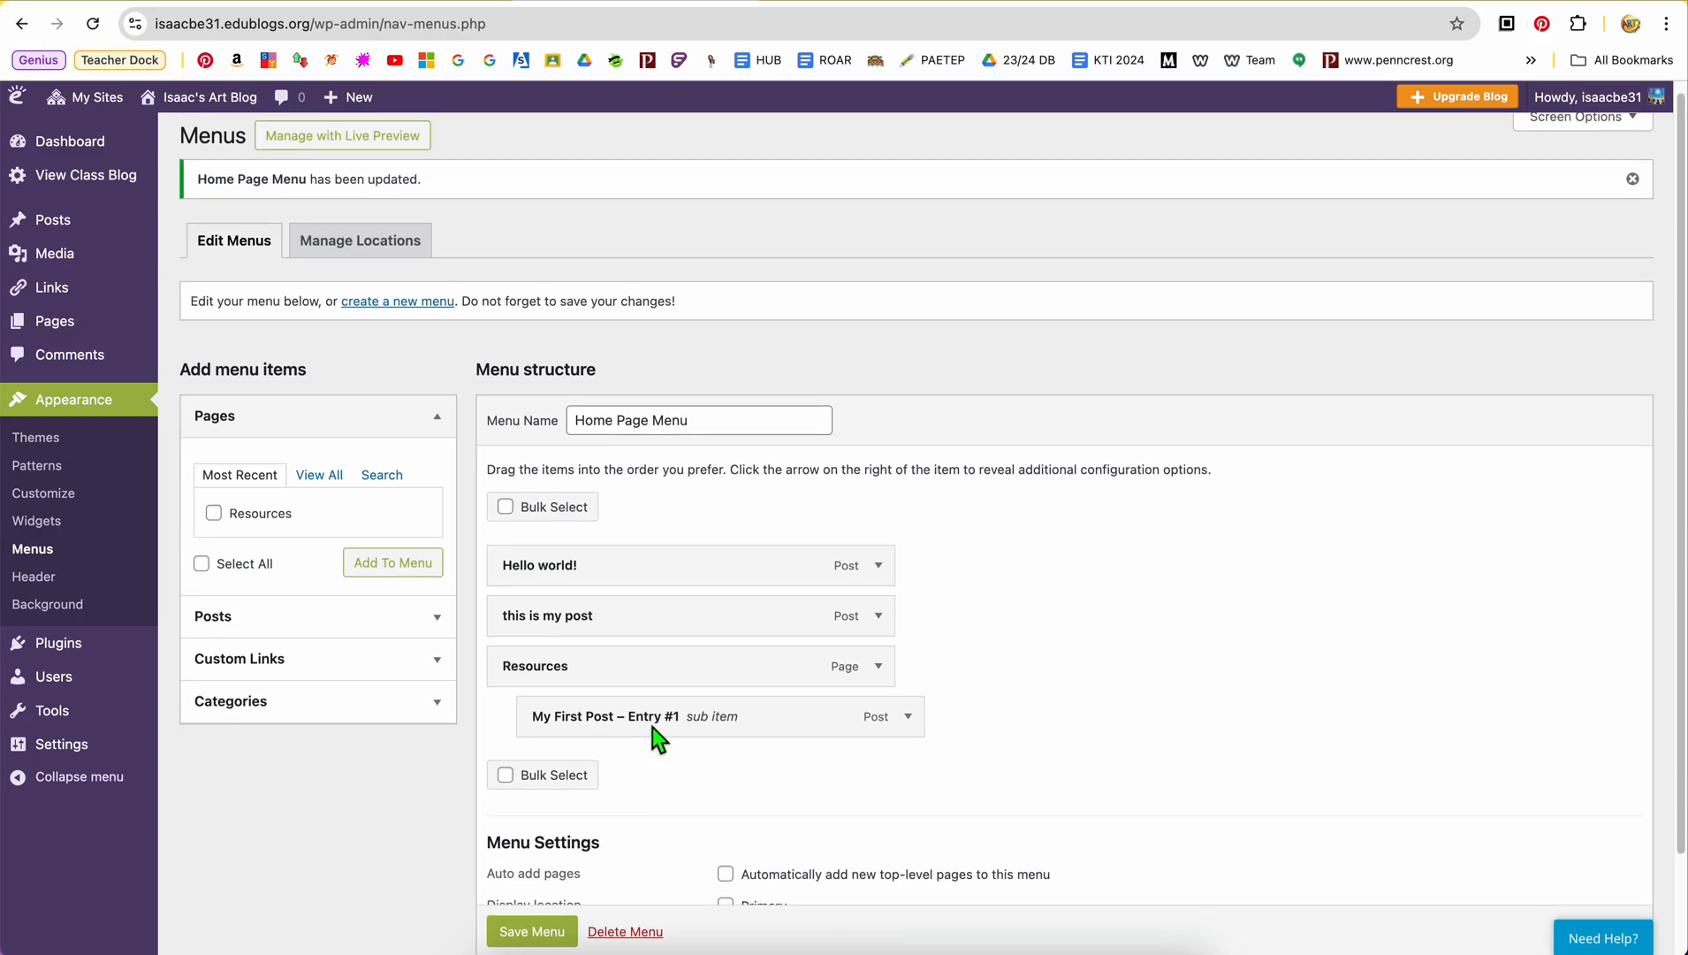
{"action": "scroll", "coordinate": [654, 822], "scroll_direction": "up", "scroll_amount": 1}
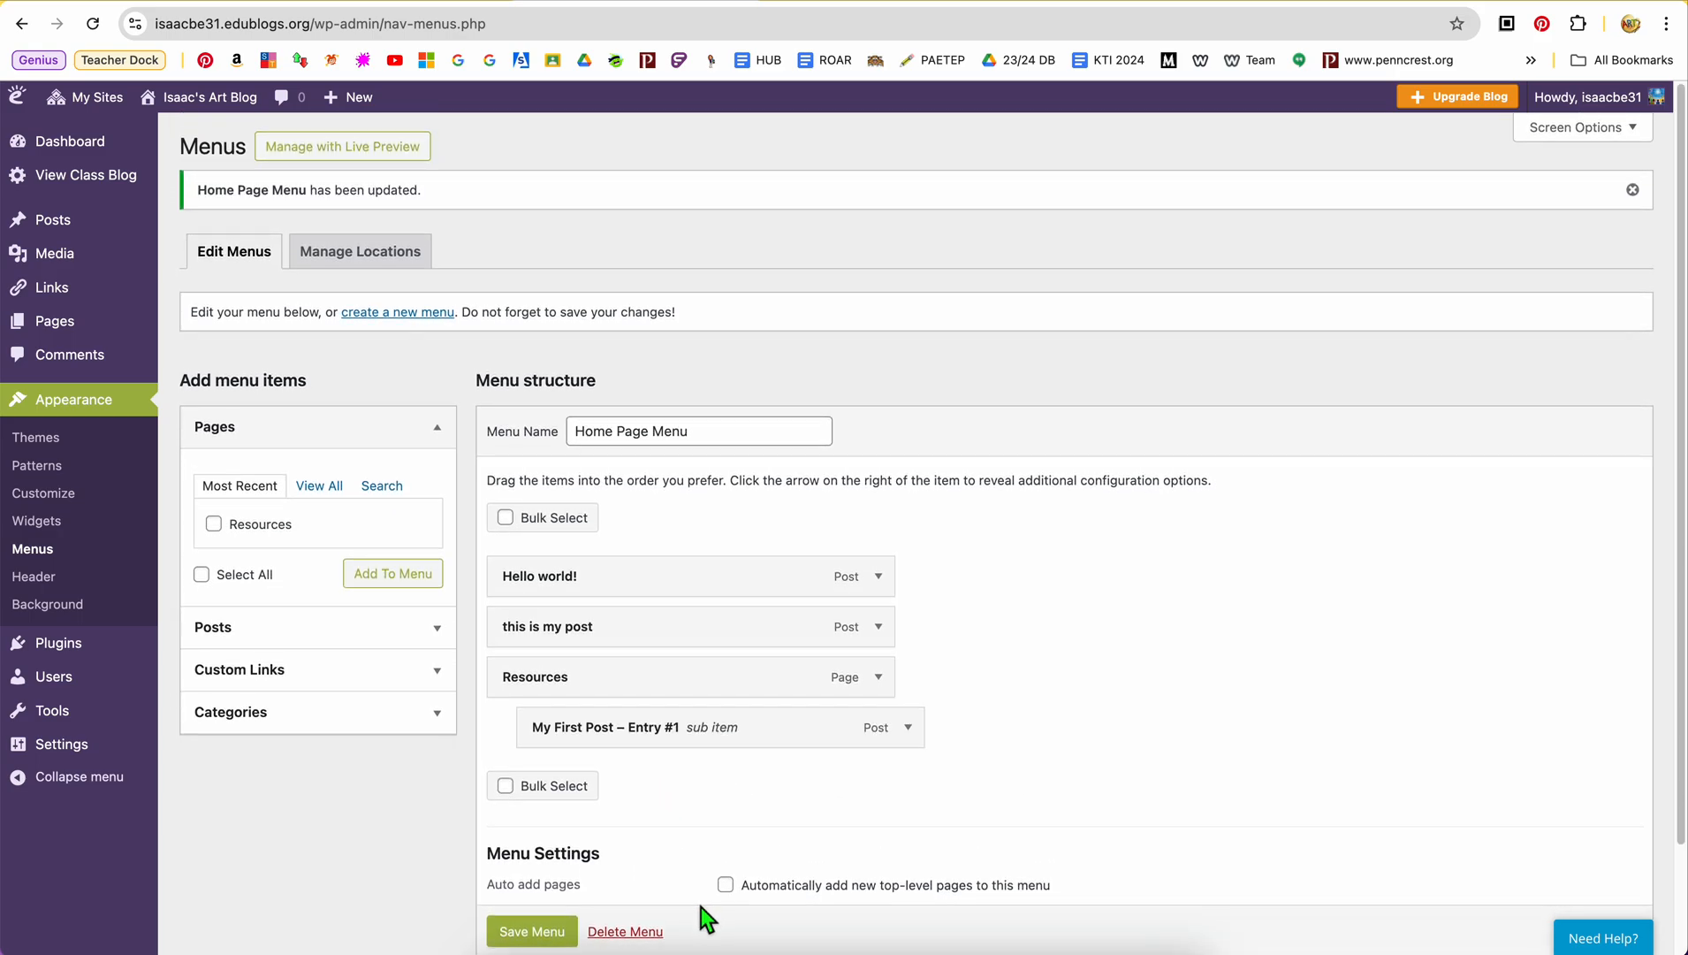
{"action": "scroll", "coordinate": [704, 842], "scroll_direction": "down", "scroll_amount": 2}
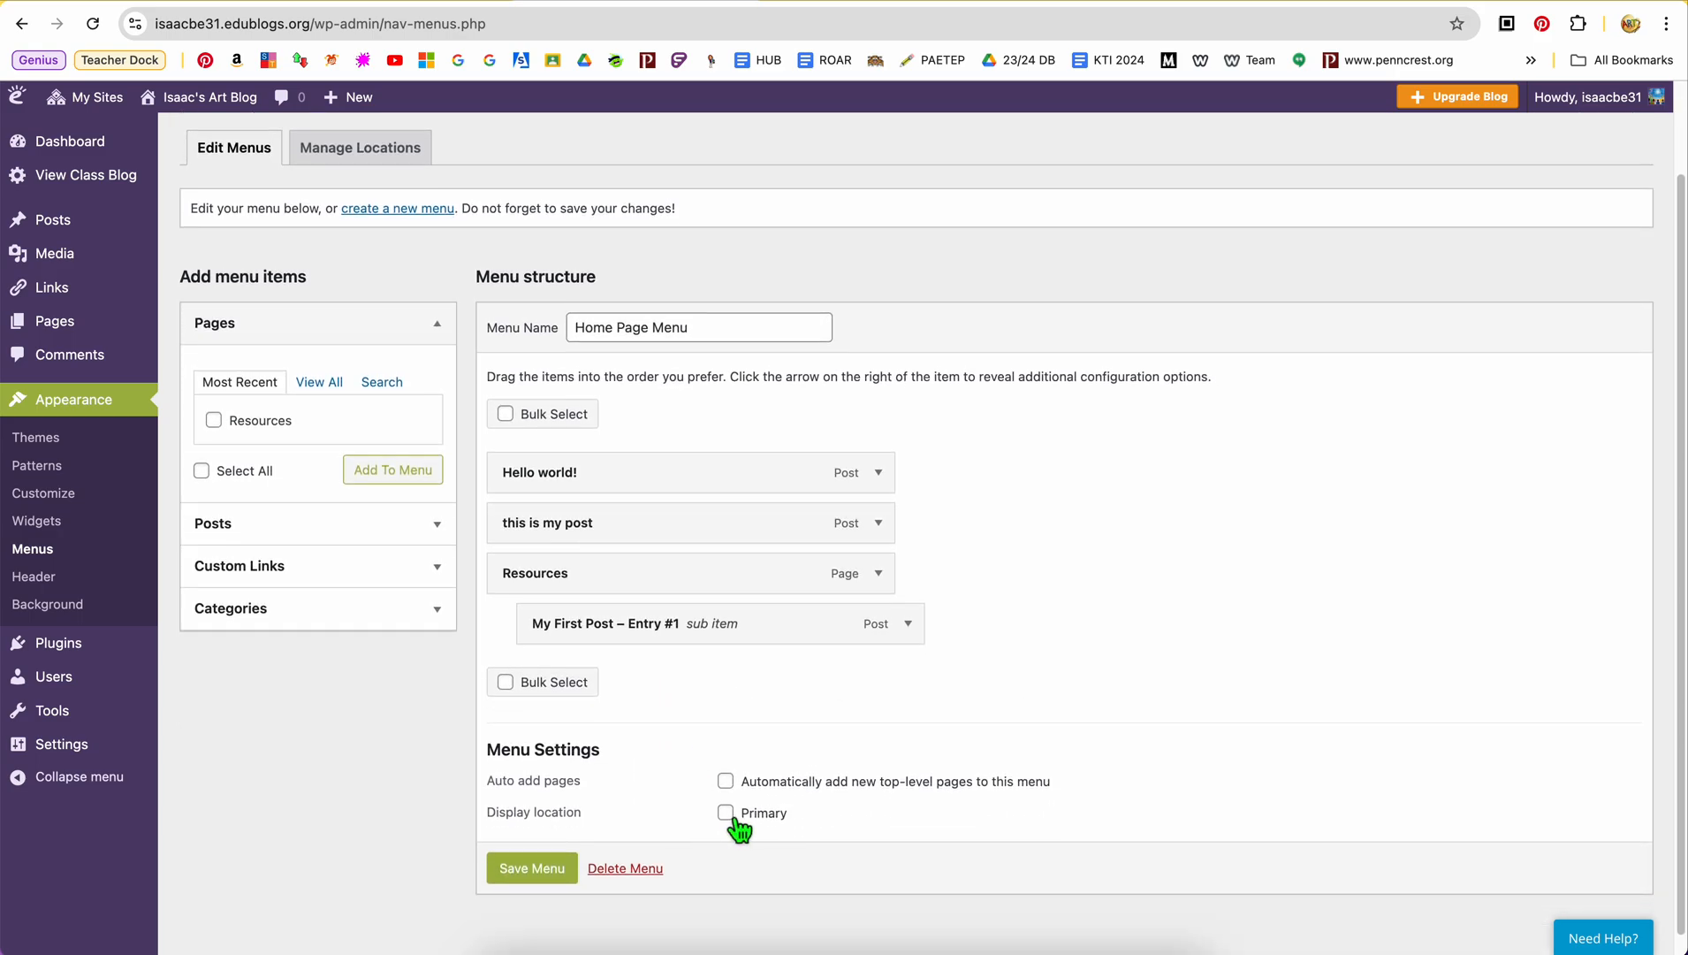
{"action": "left_click", "coordinate": [733, 820]}
{"action": "left_click", "coordinate": [727, 781]}
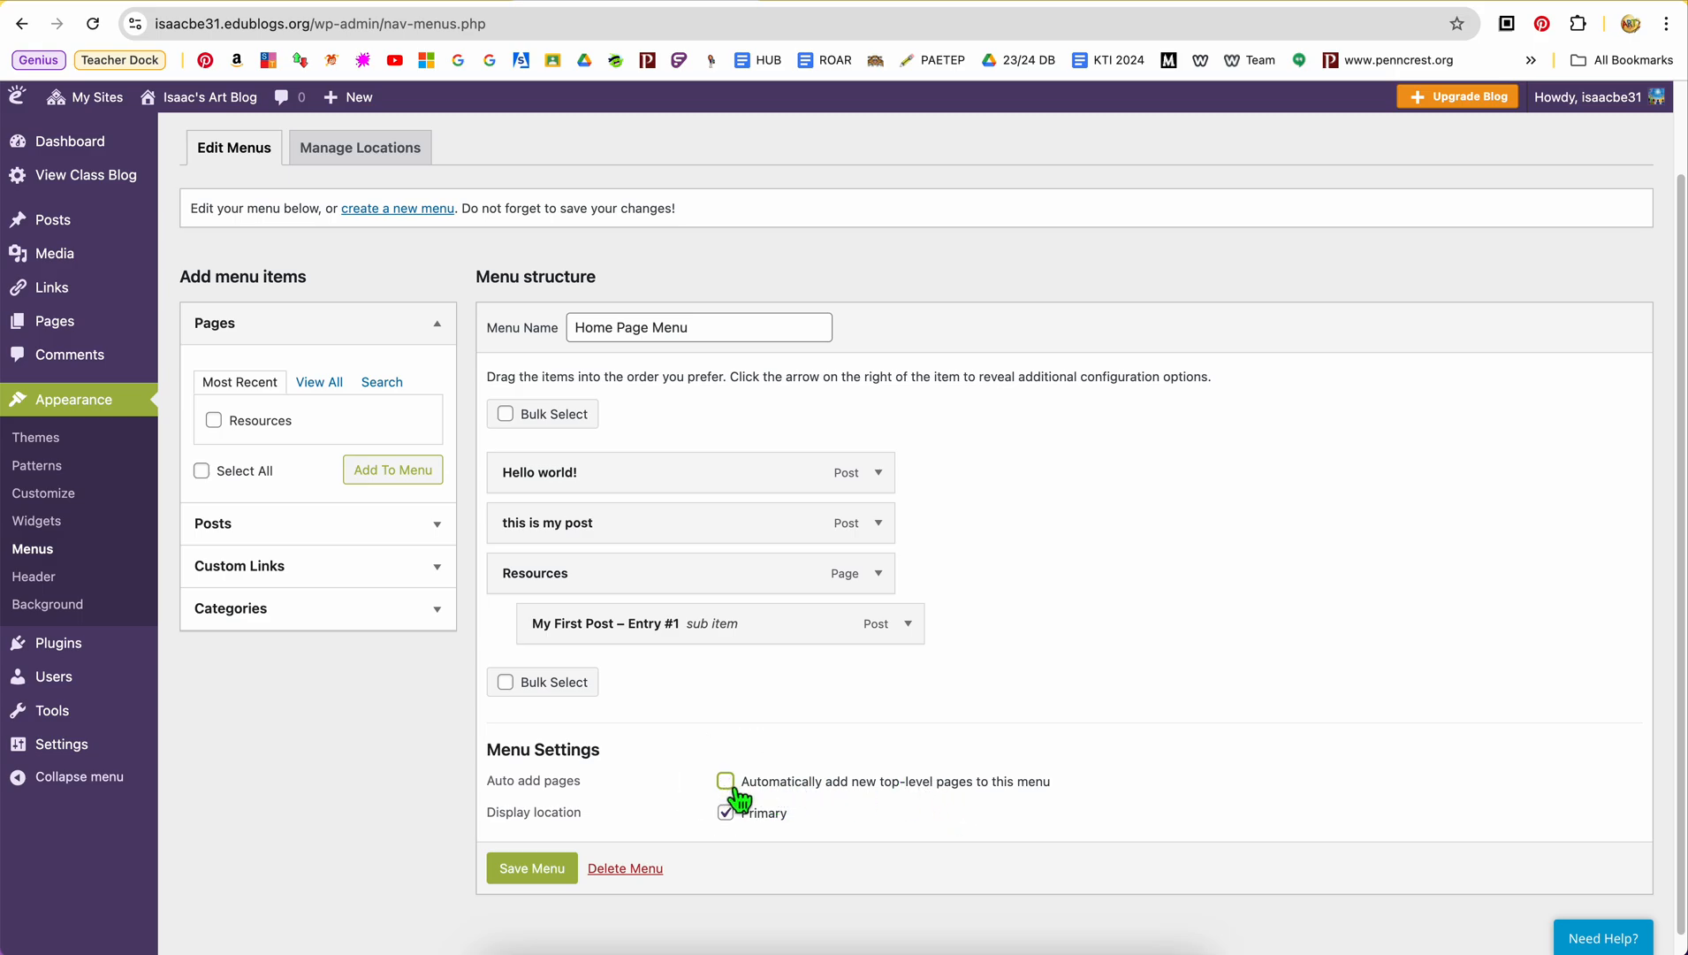
{"action": "left_click", "coordinate": [536, 870]}
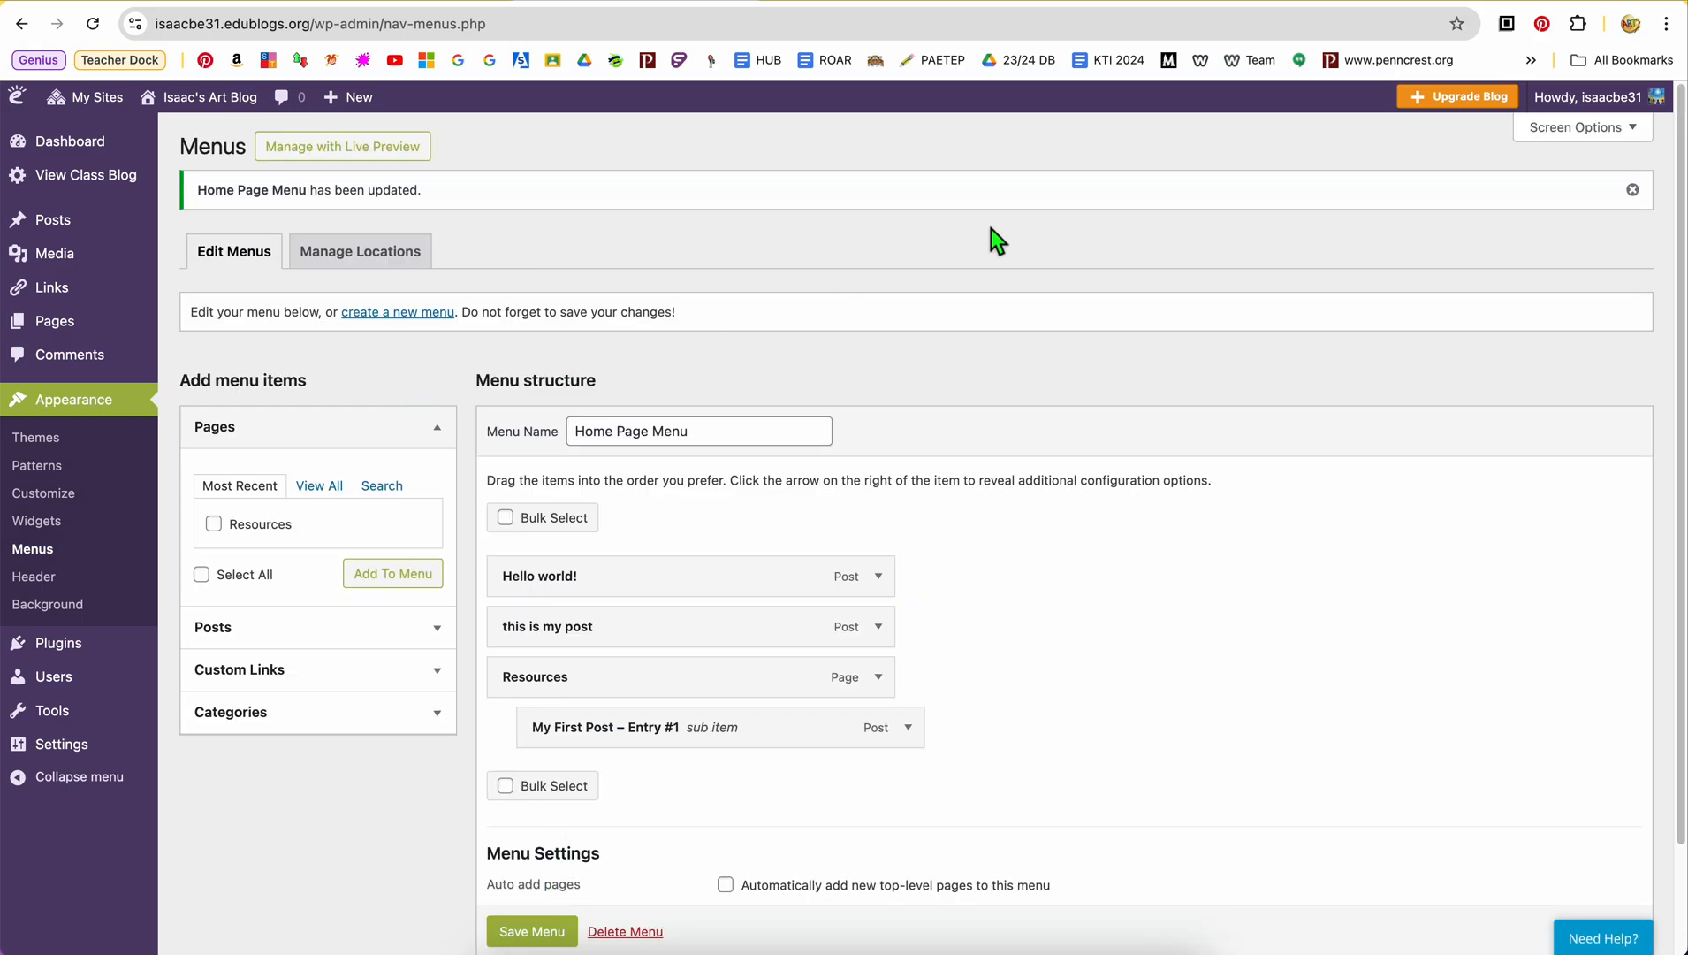
Check the menu in the live preview of the blog and return to the Menus page
{"action": "left_click", "coordinate": [364, 148]}
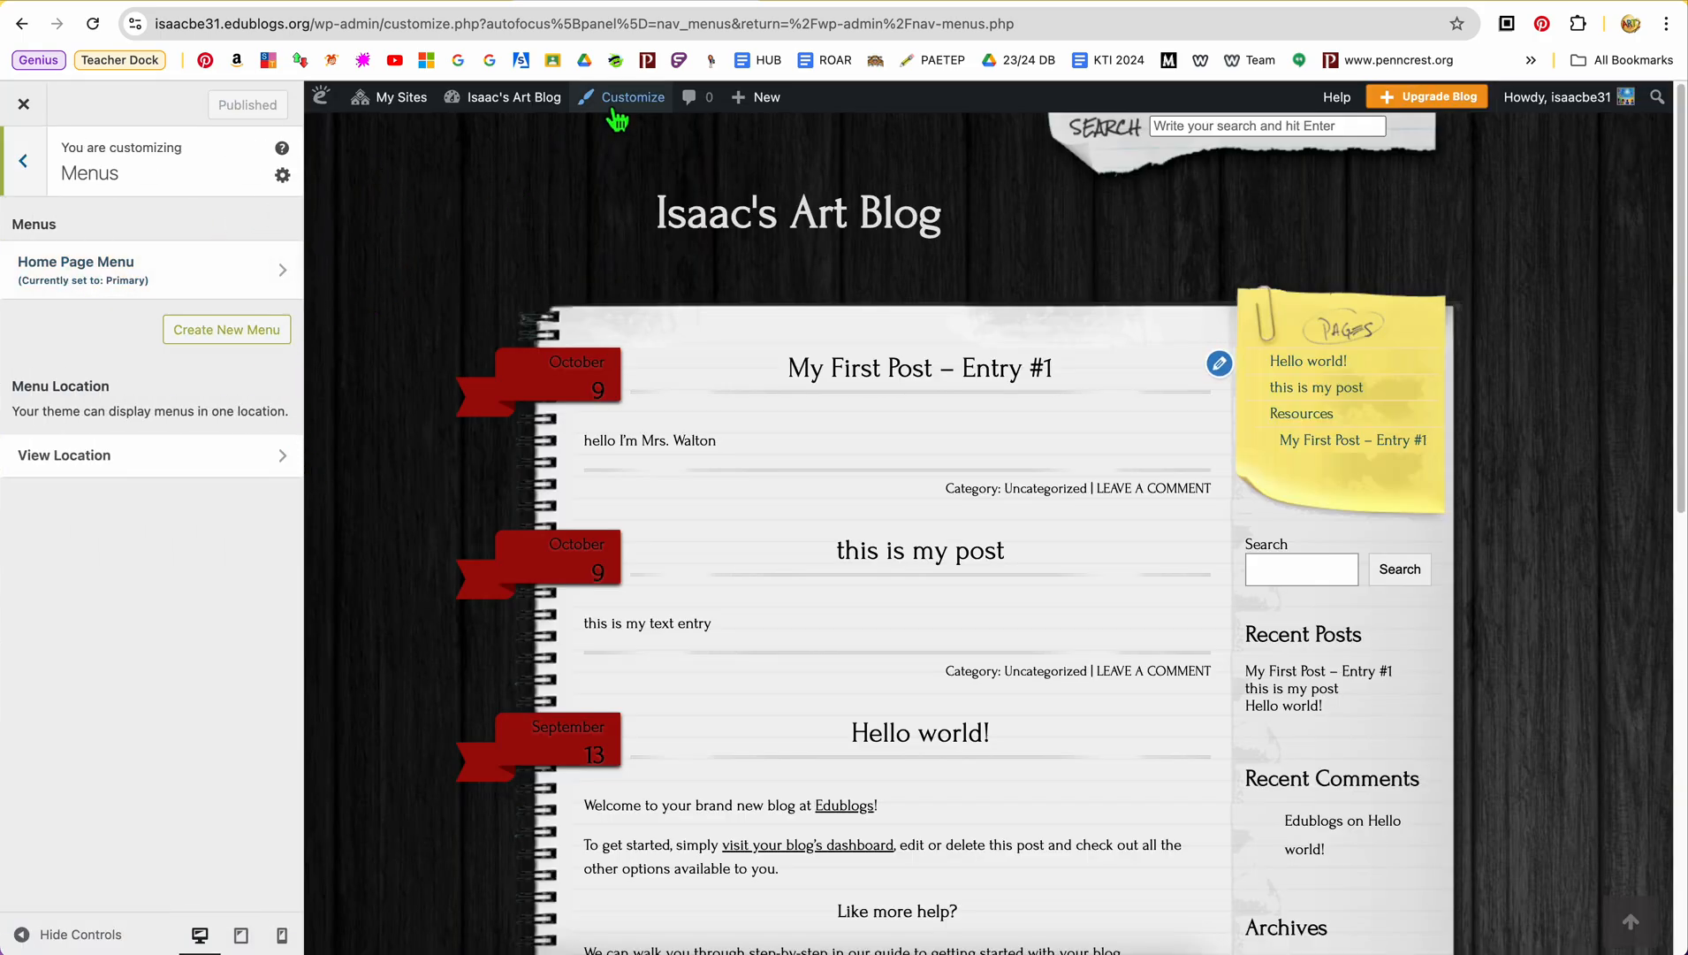
{"action": "left_click", "coordinate": [24, 106]}
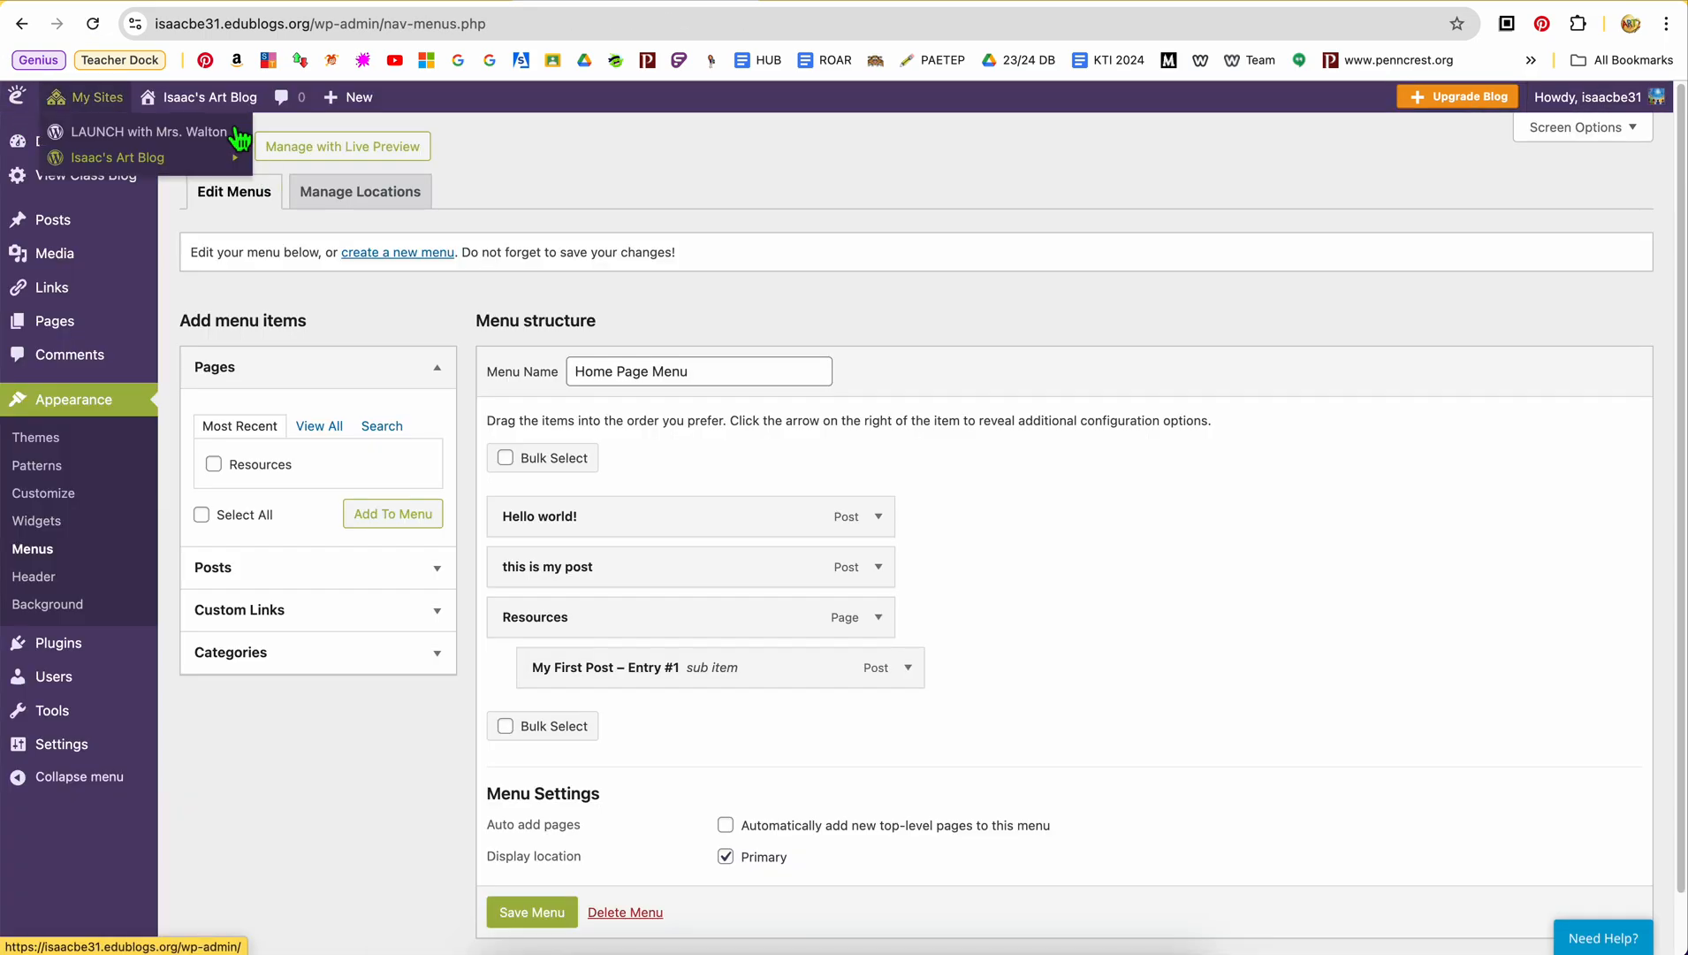
Go to the art blog's dashboard and visit the public site to view its page menu
{"action": "mouse_move", "coordinate": [232, 104]}
{"action": "mouse_move", "coordinate": [114, 101]}
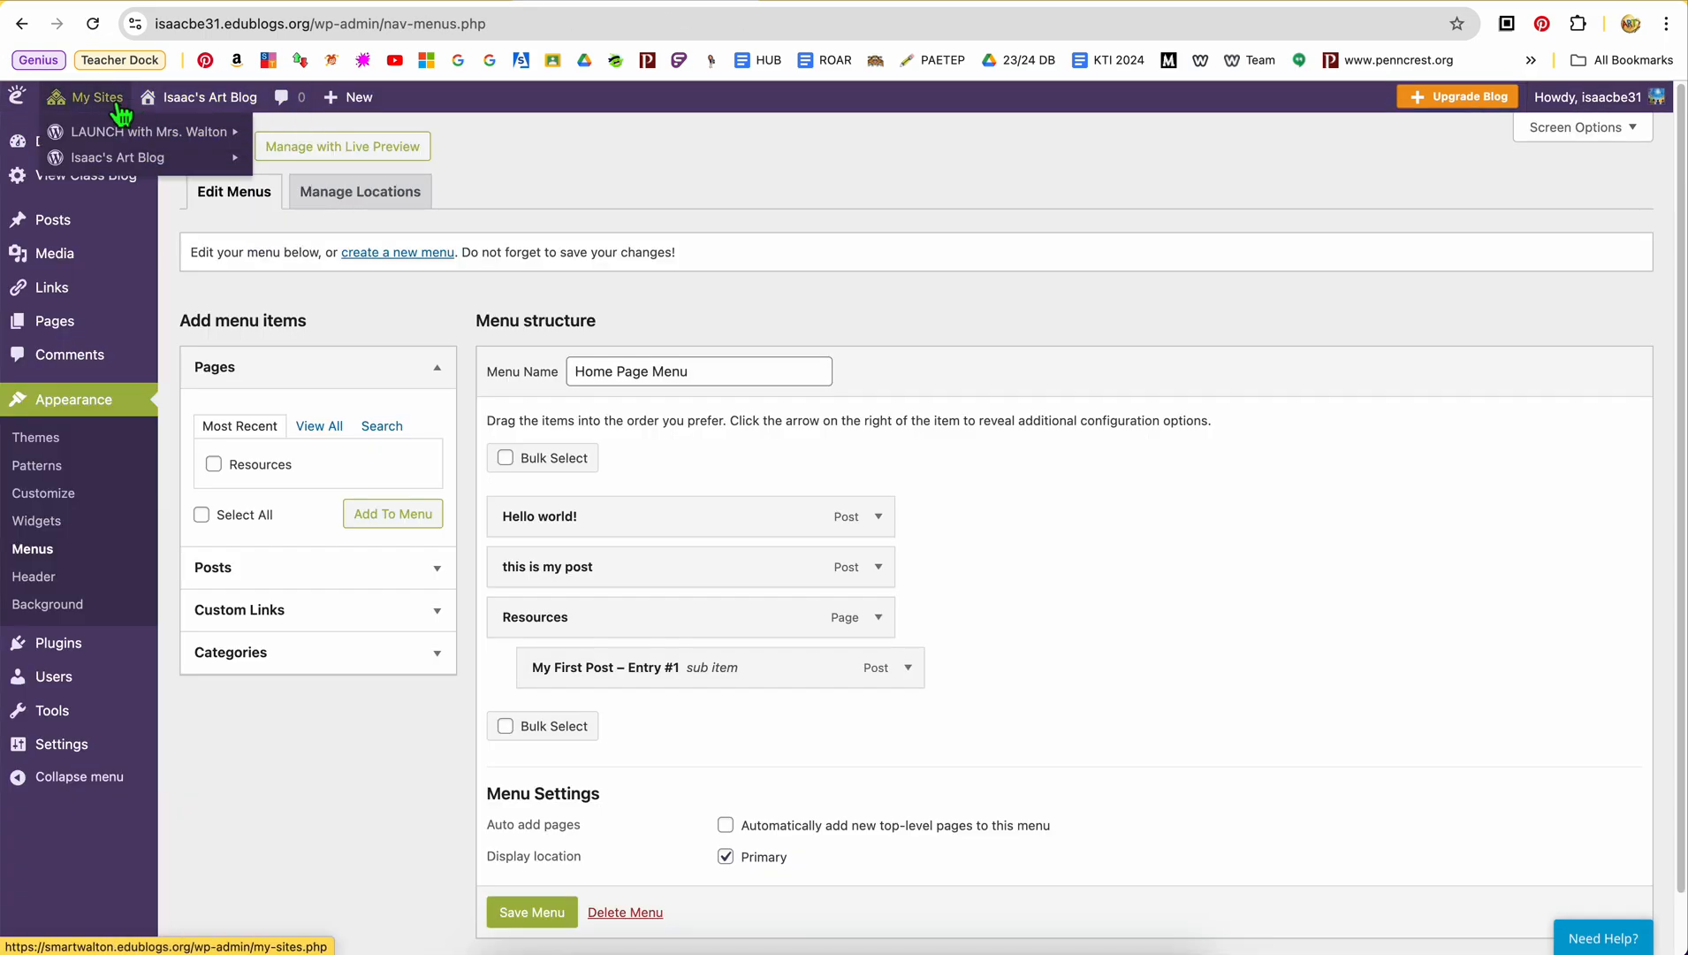
{"action": "mouse_move", "coordinate": [117, 159]}
{"action": "left_click", "coordinate": [265, 164]}
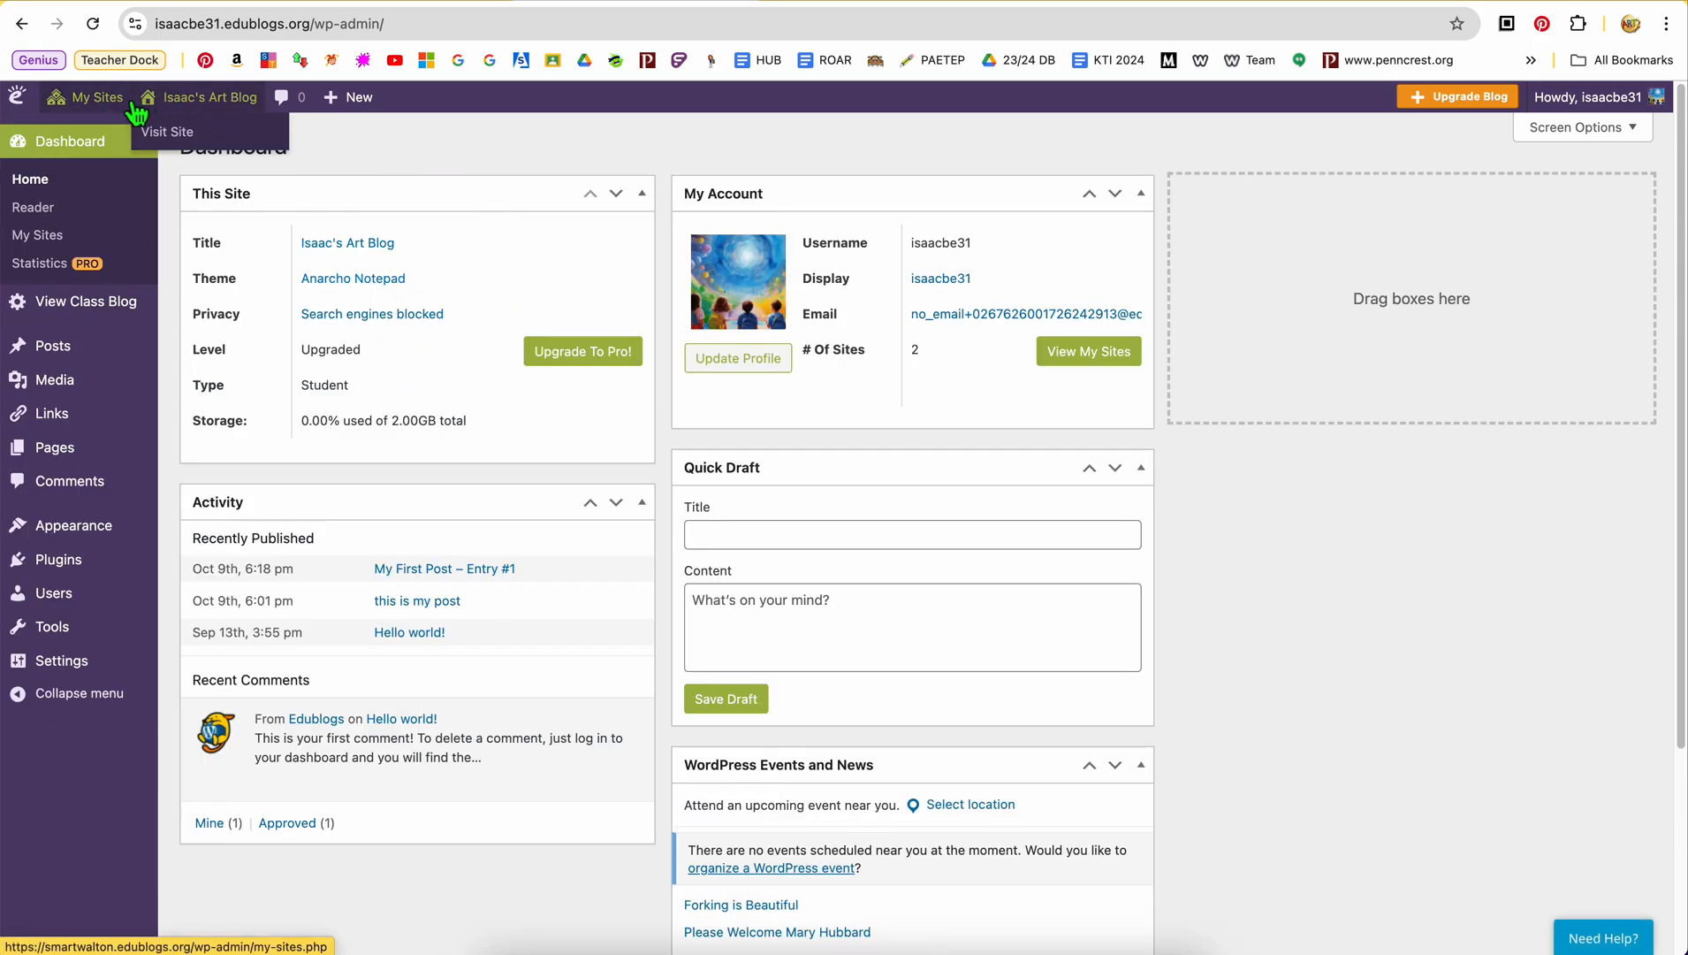
{"action": "mouse_move", "coordinate": [119, 102]}
{"action": "mouse_move", "coordinate": [133, 159]}
{"action": "mouse_move", "coordinate": [229, 102]}
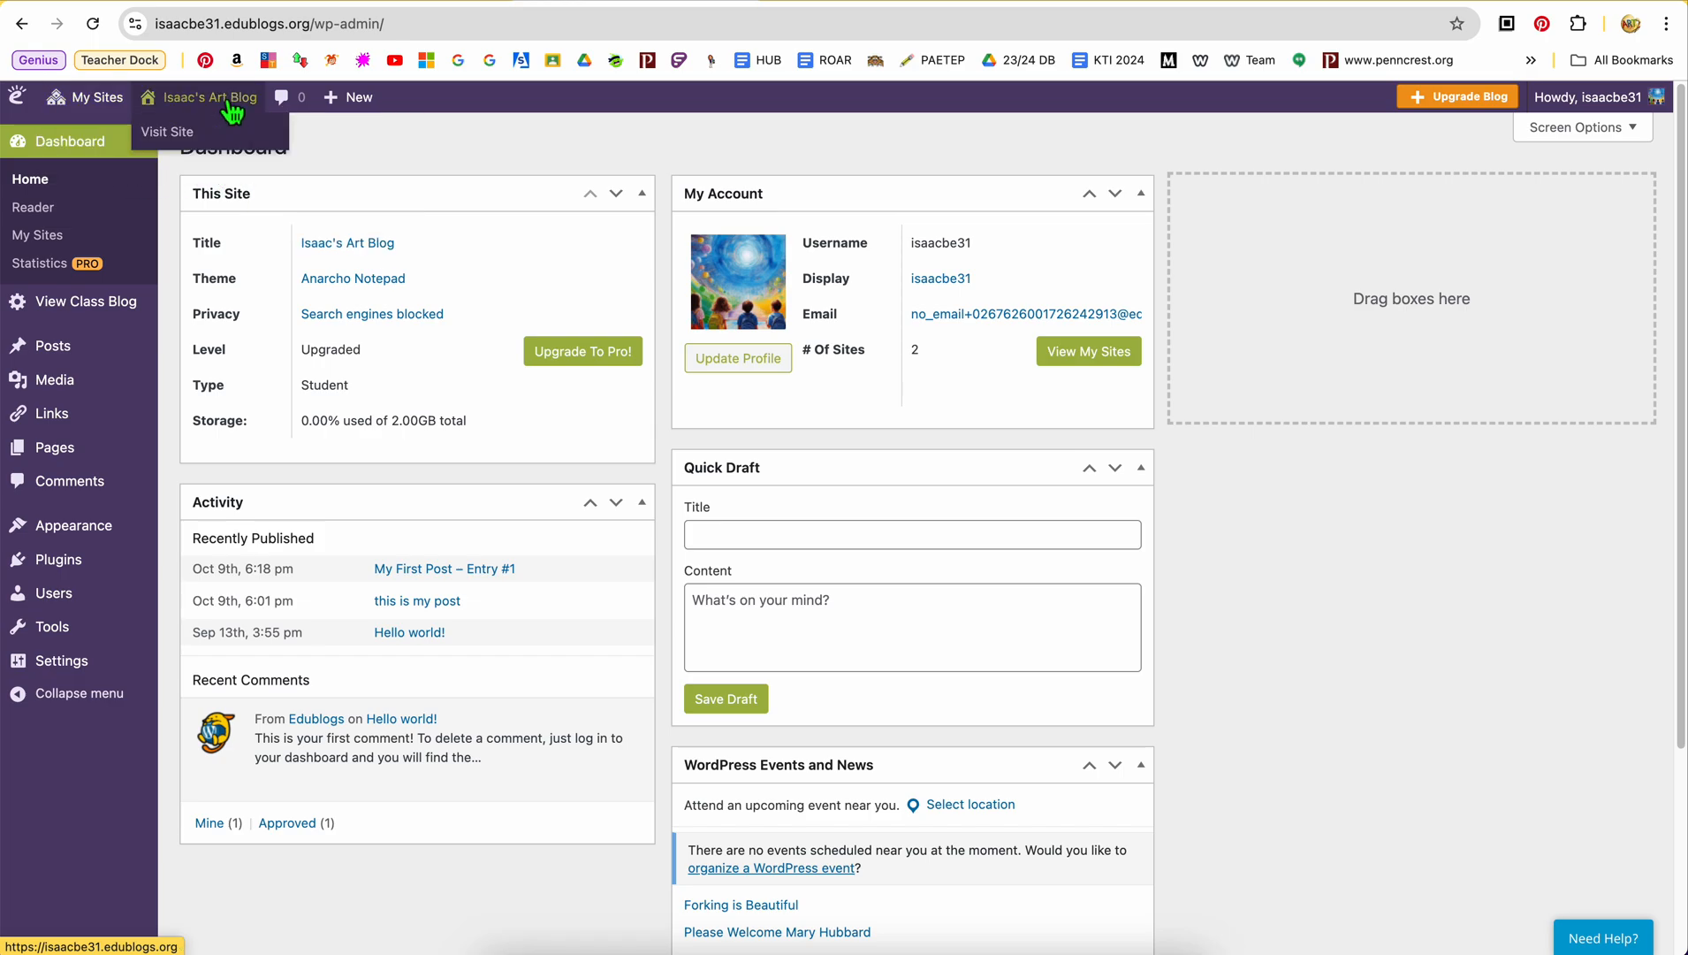
{"action": "left_click", "coordinate": [237, 132]}
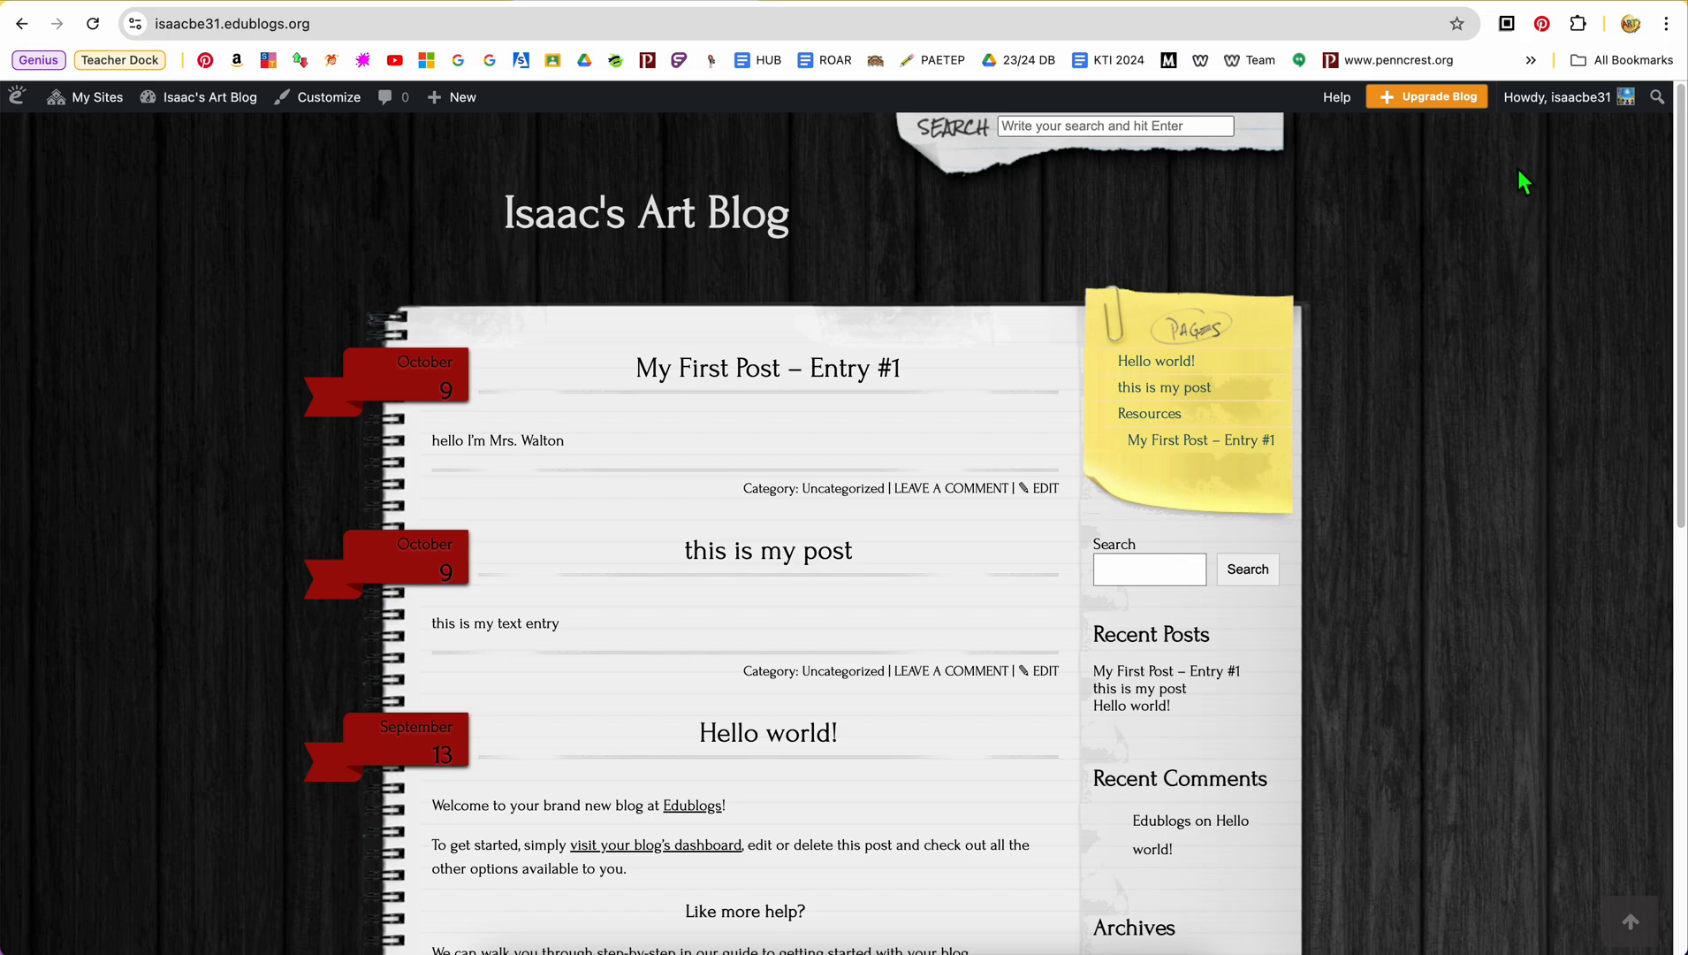
Open the site customizer and test the menu links for "this is my post", Resources, "My First Post – Entry #1" and "Hello world!"
{"action": "left_click", "coordinate": [329, 98]}
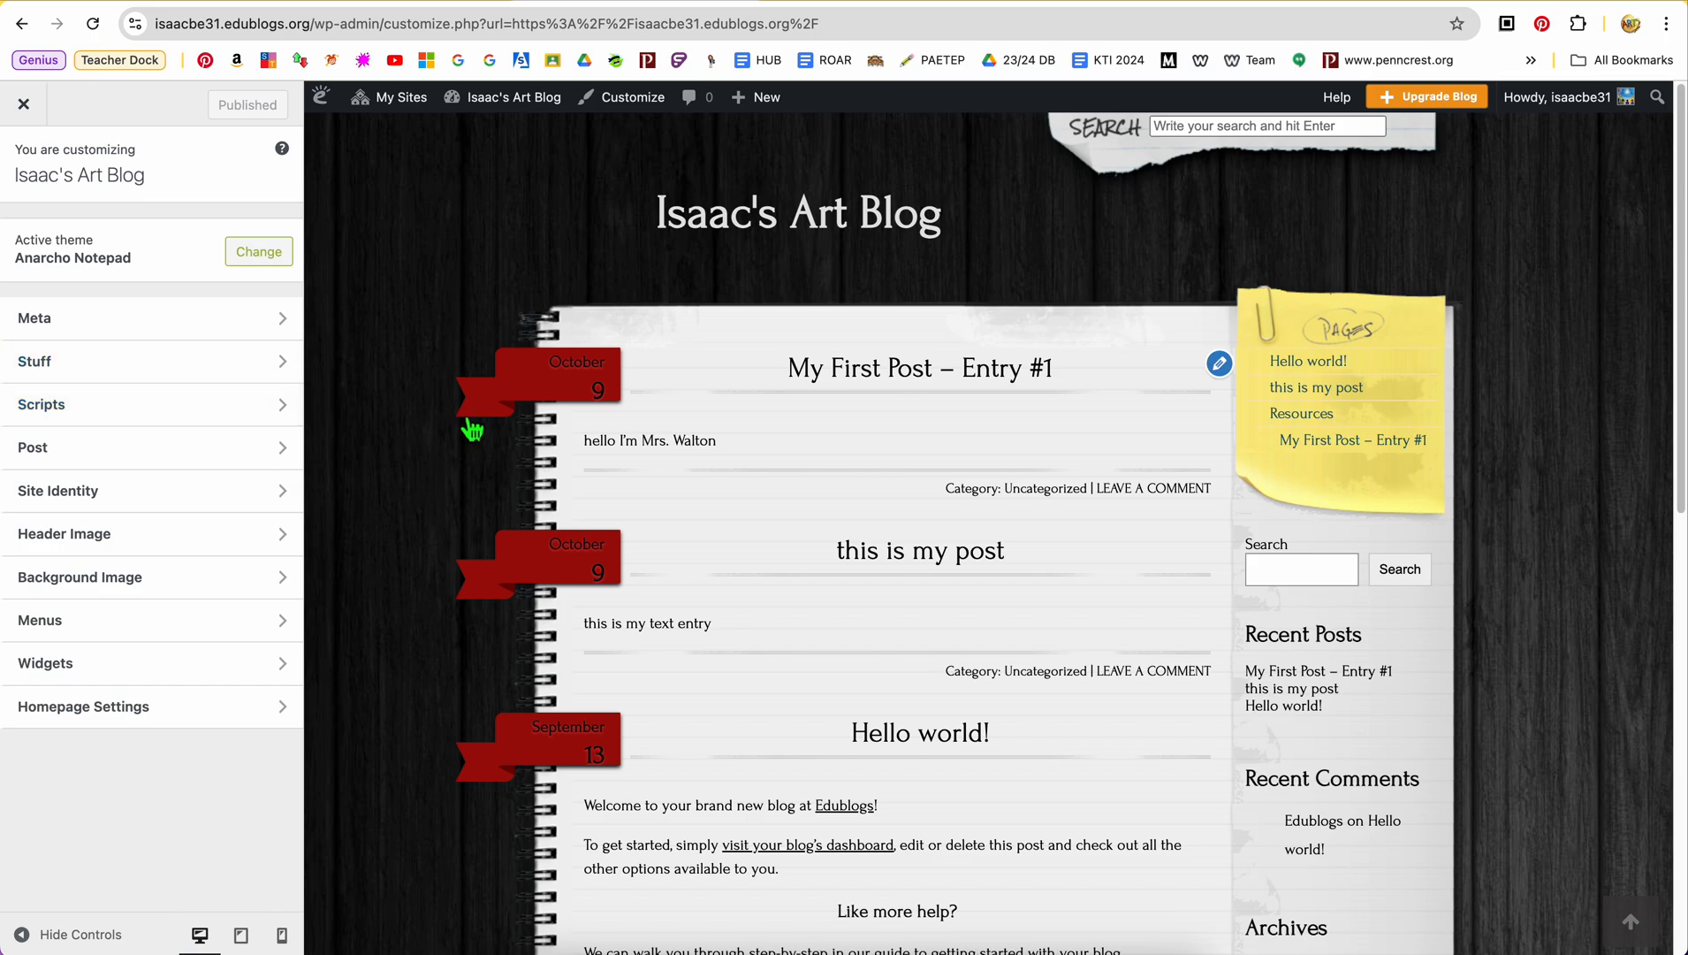
{"action": "left_click", "coordinate": [1317, 396]}
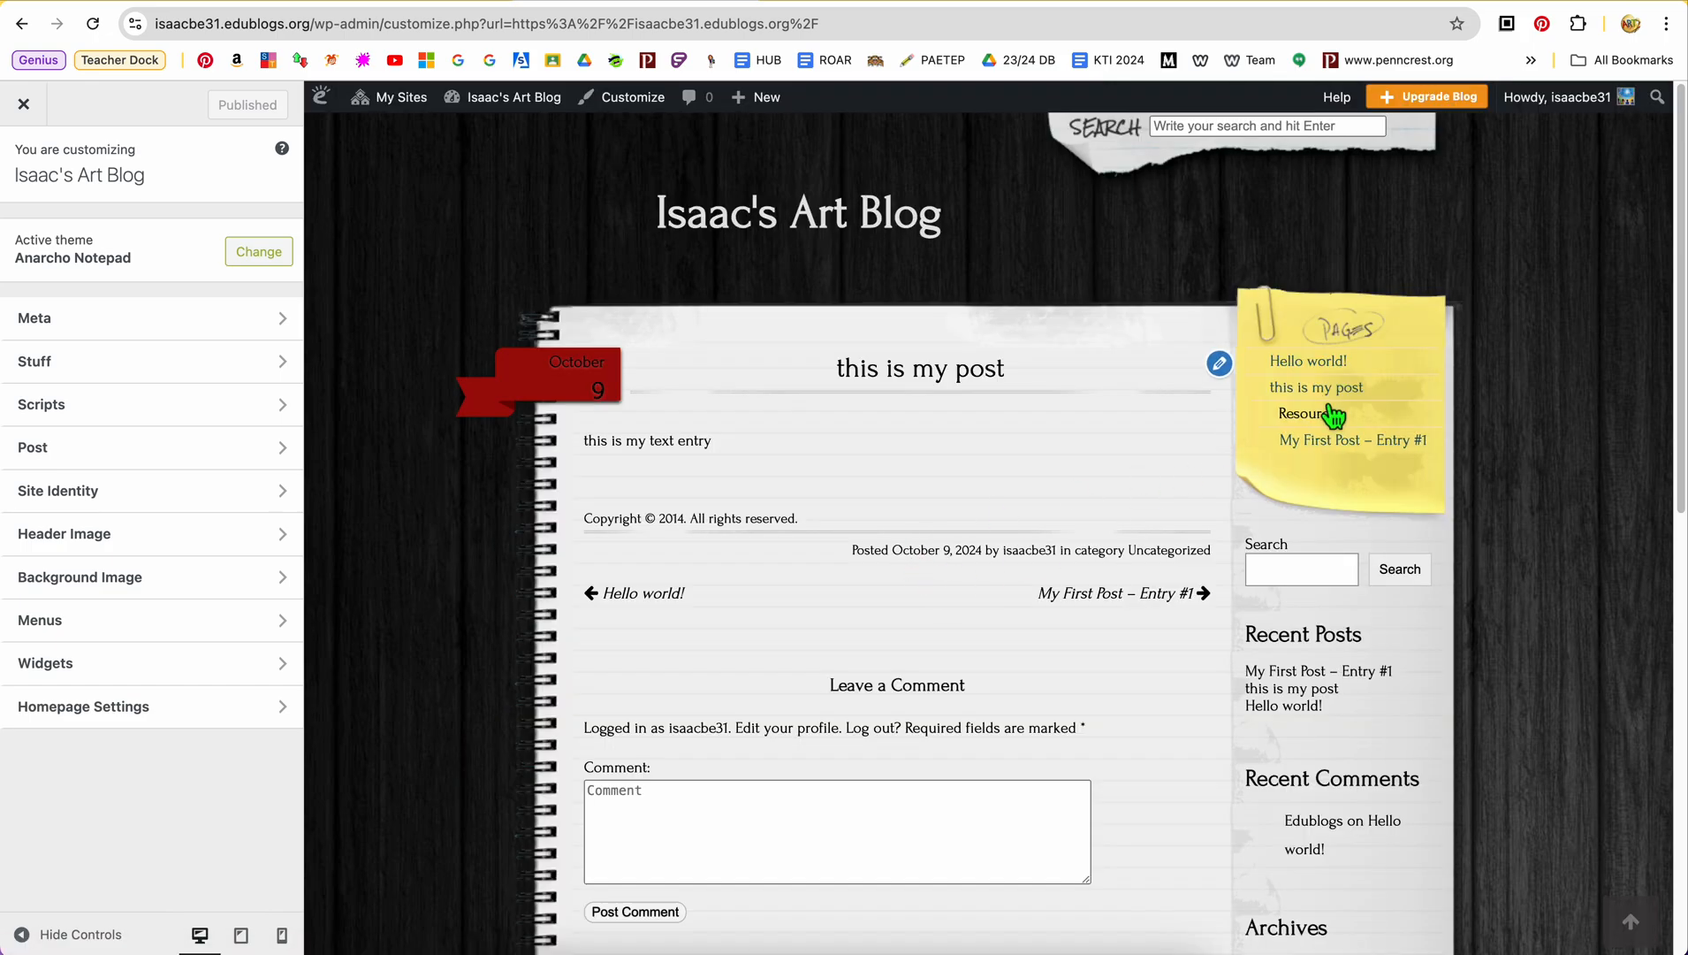
{"action": "left_click", "coordinate": [1330, 417]}
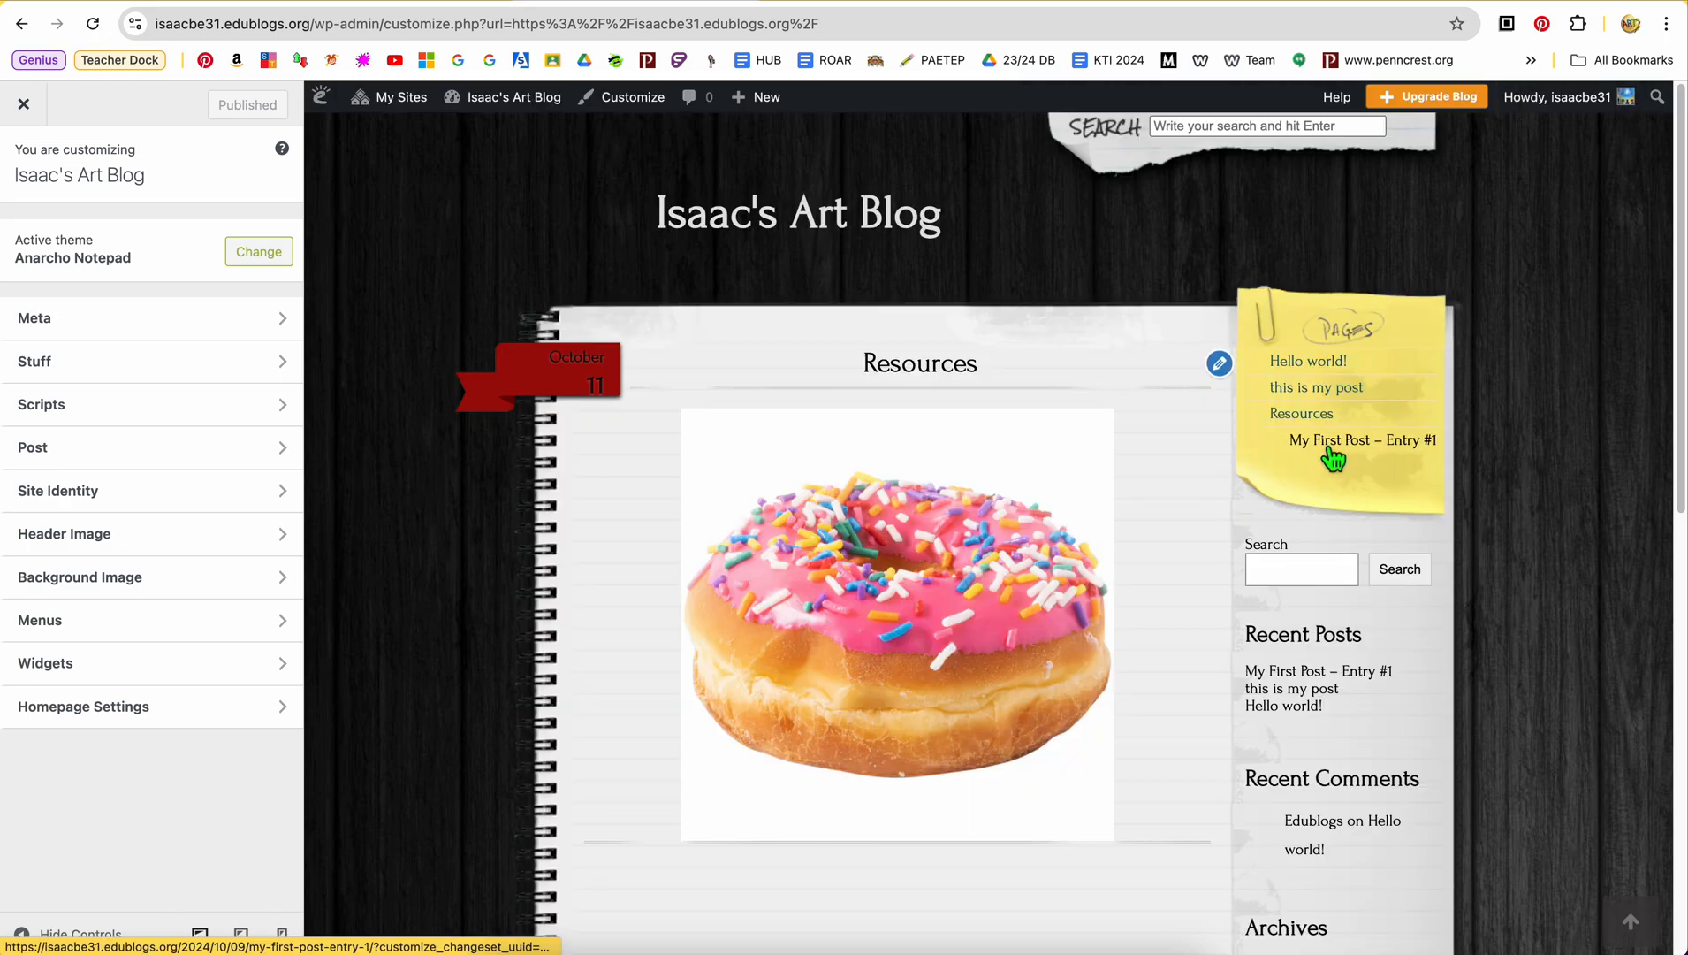
{"action": "left_click", "coordinate": [1328, 442]}
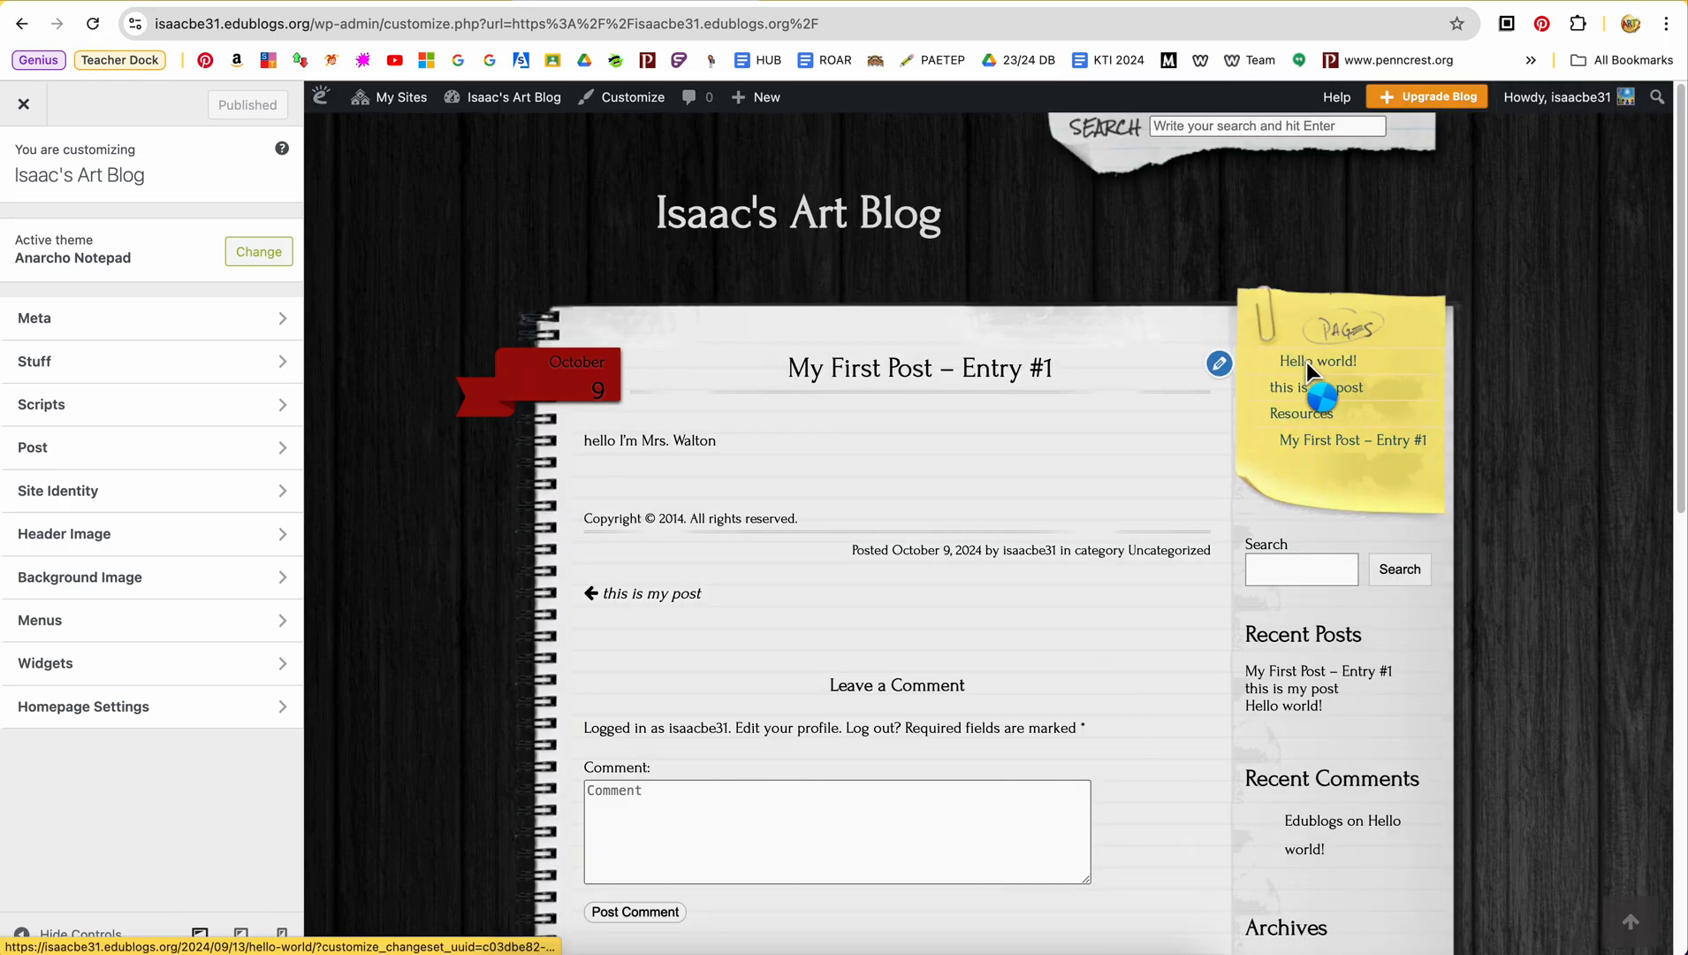
{"action": "left_click", "coordinate": [1305, 361]}
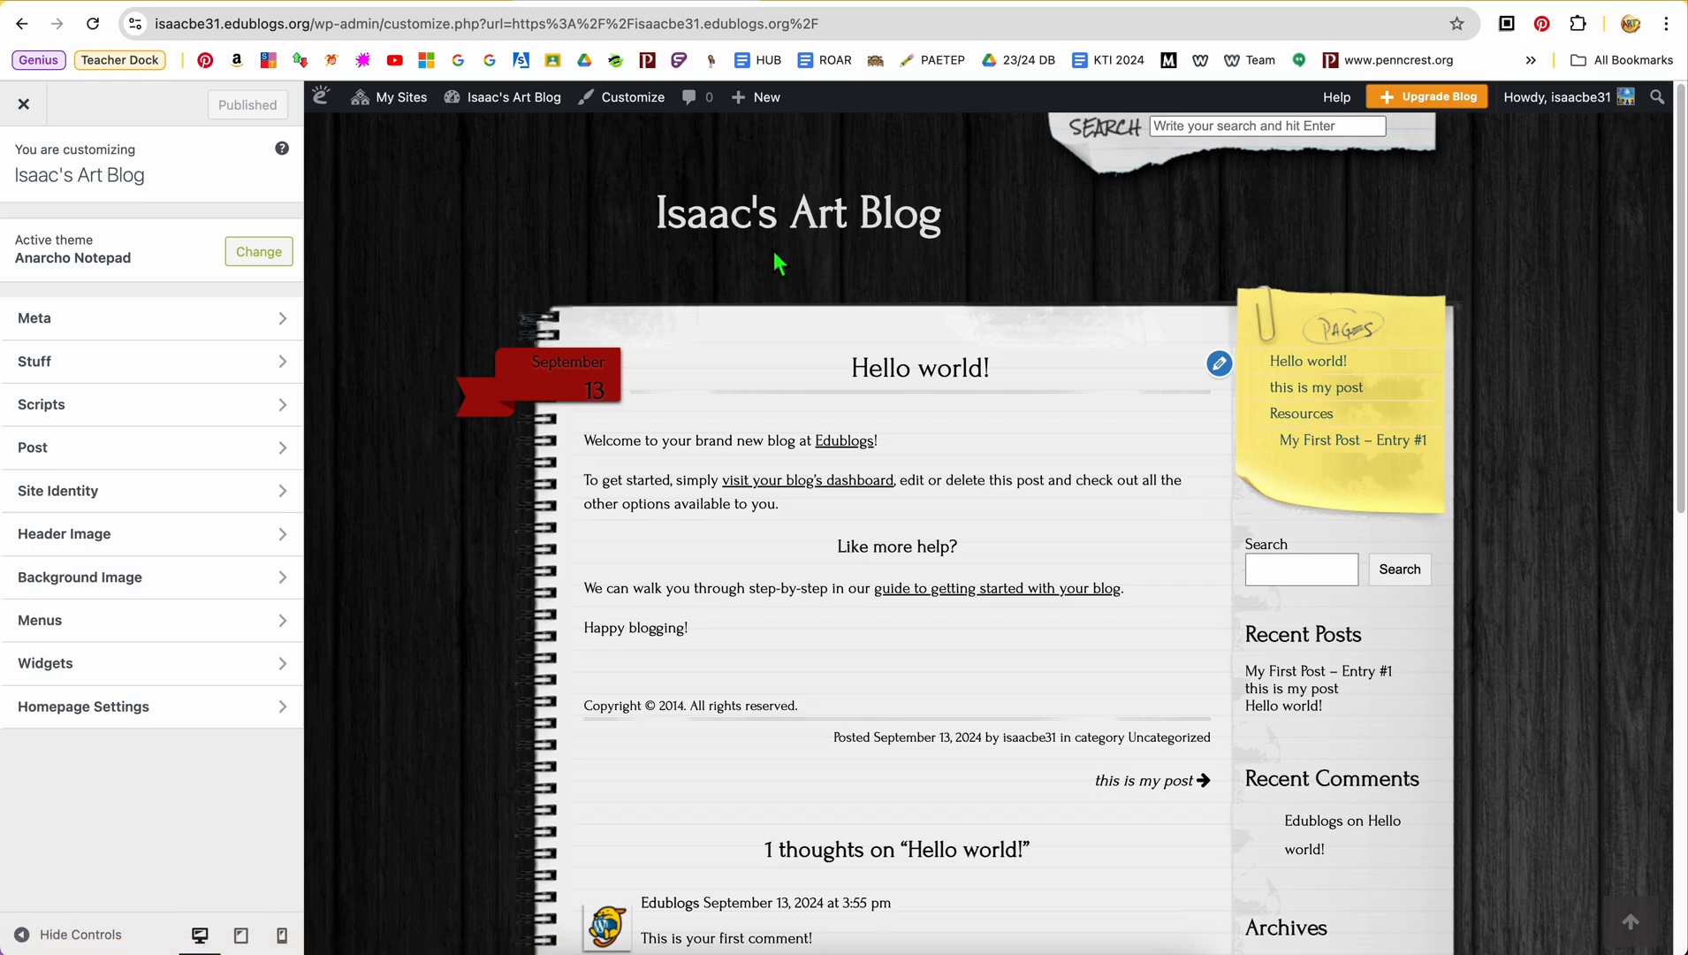
Review the customizer's Homepage Settings without changes and open Home Page Menu in its Menus settings
{"action": "left_click", "coordinate": [264, 707]}
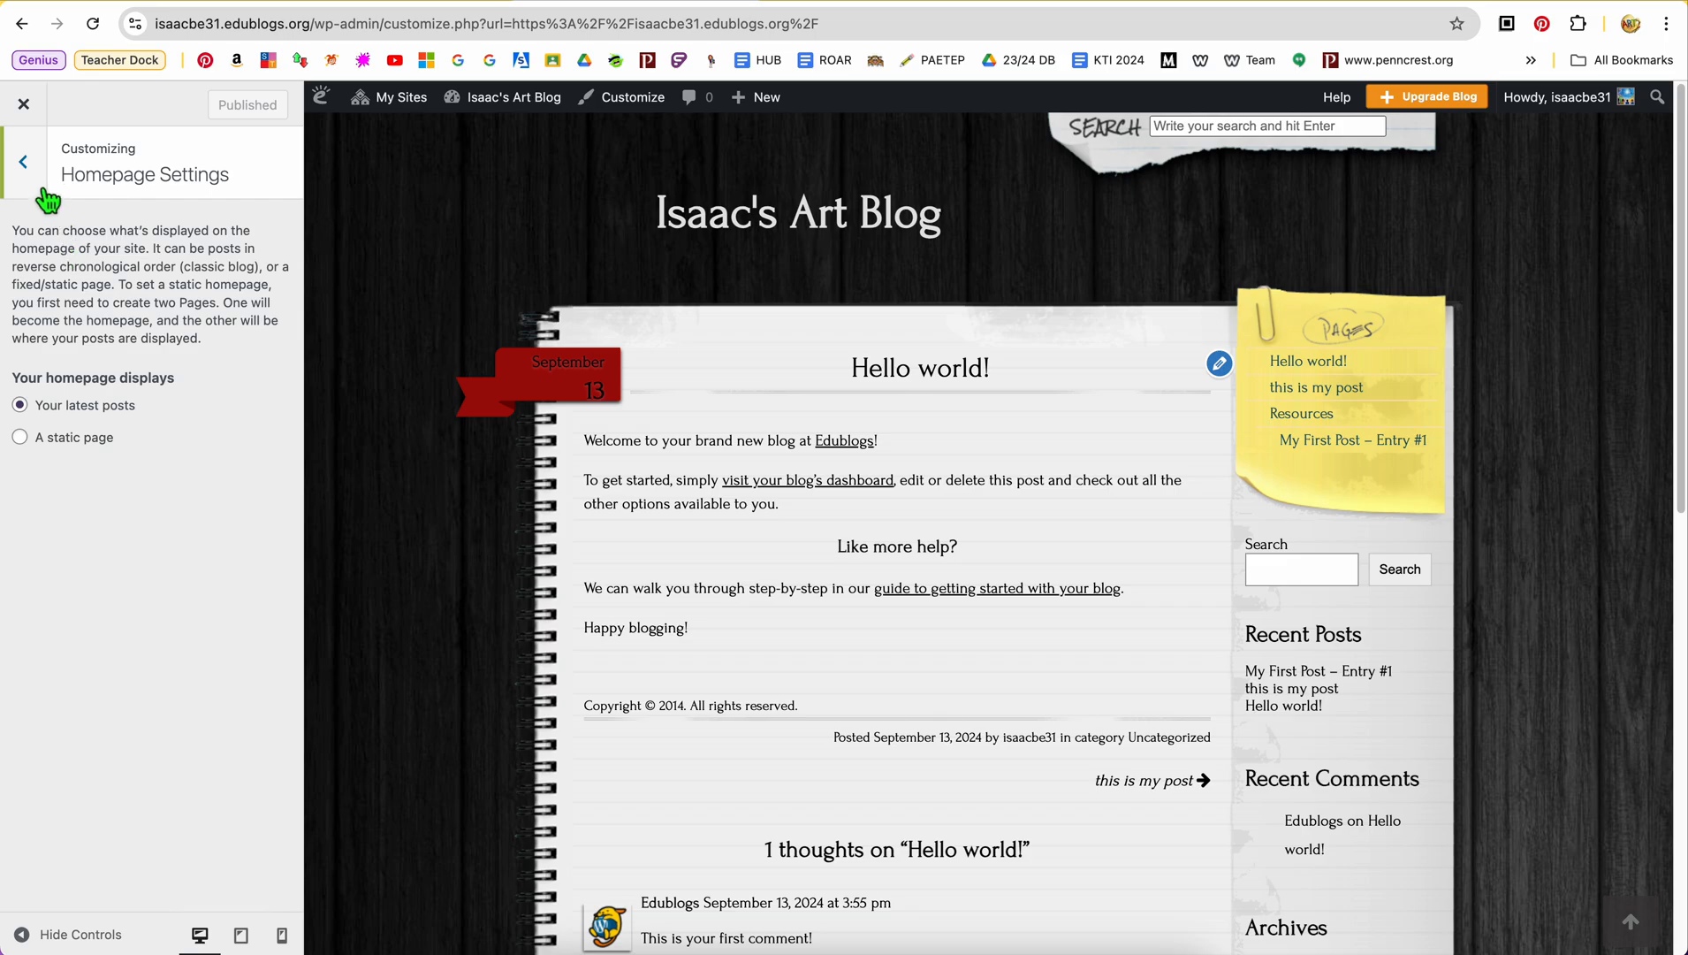
{"action": "left_click", "coordinate": [26, 163]}
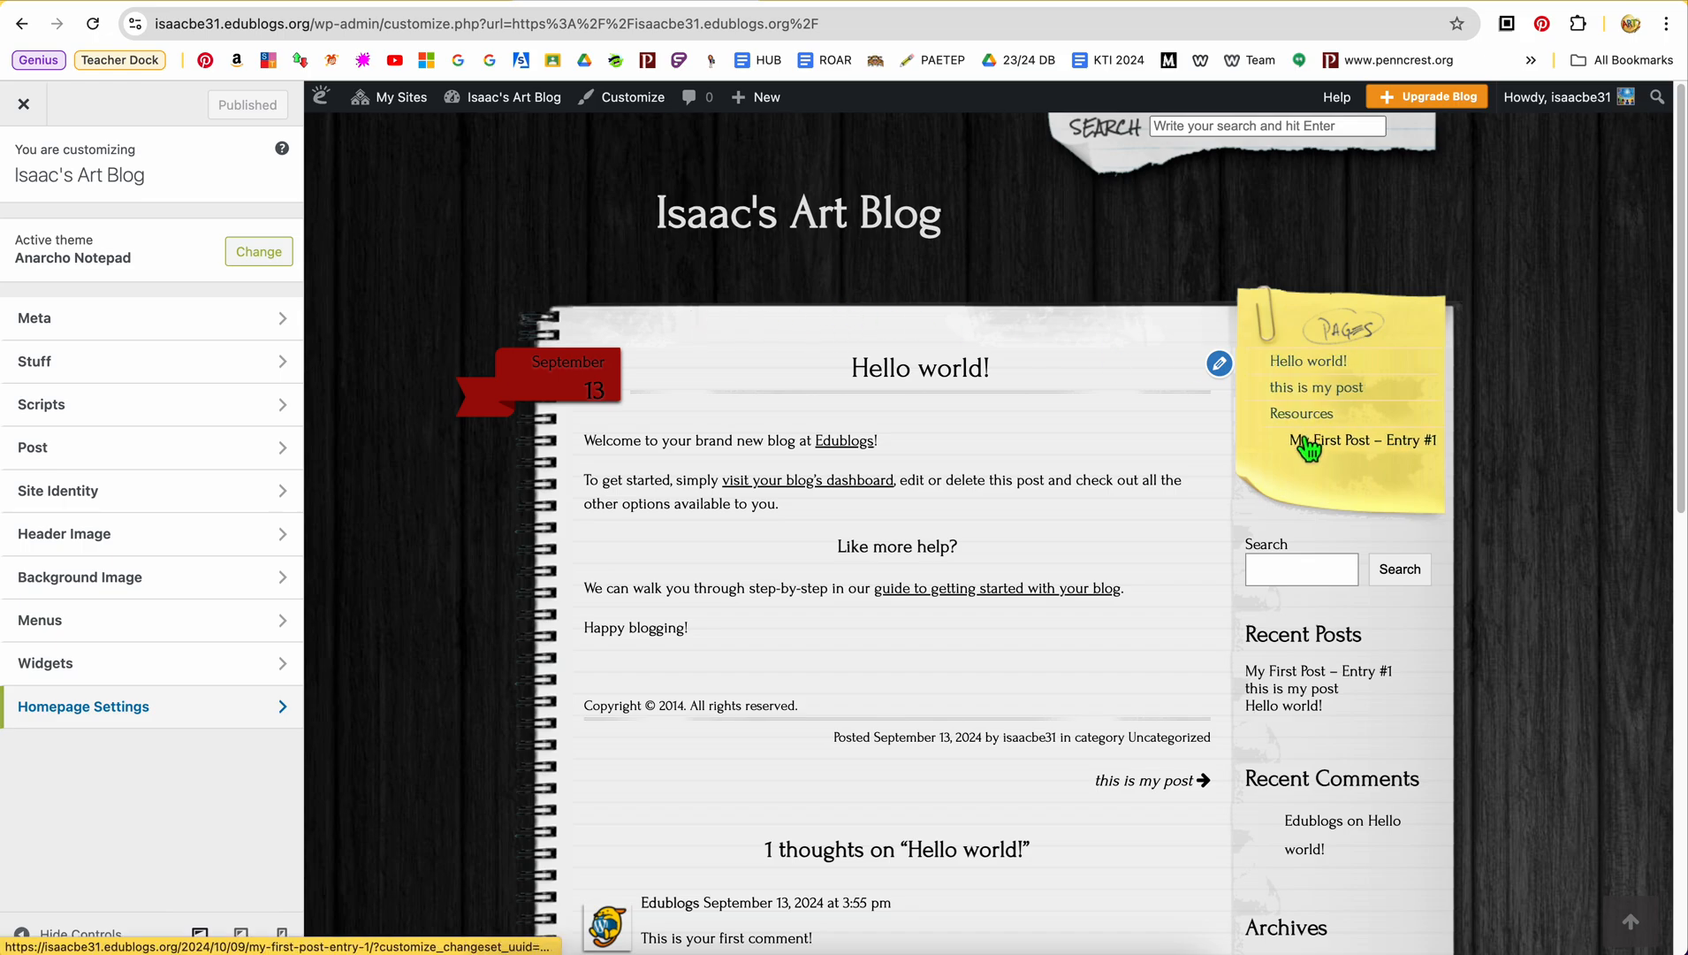
{"action": "left_click", "coordinate": [225, 633]}
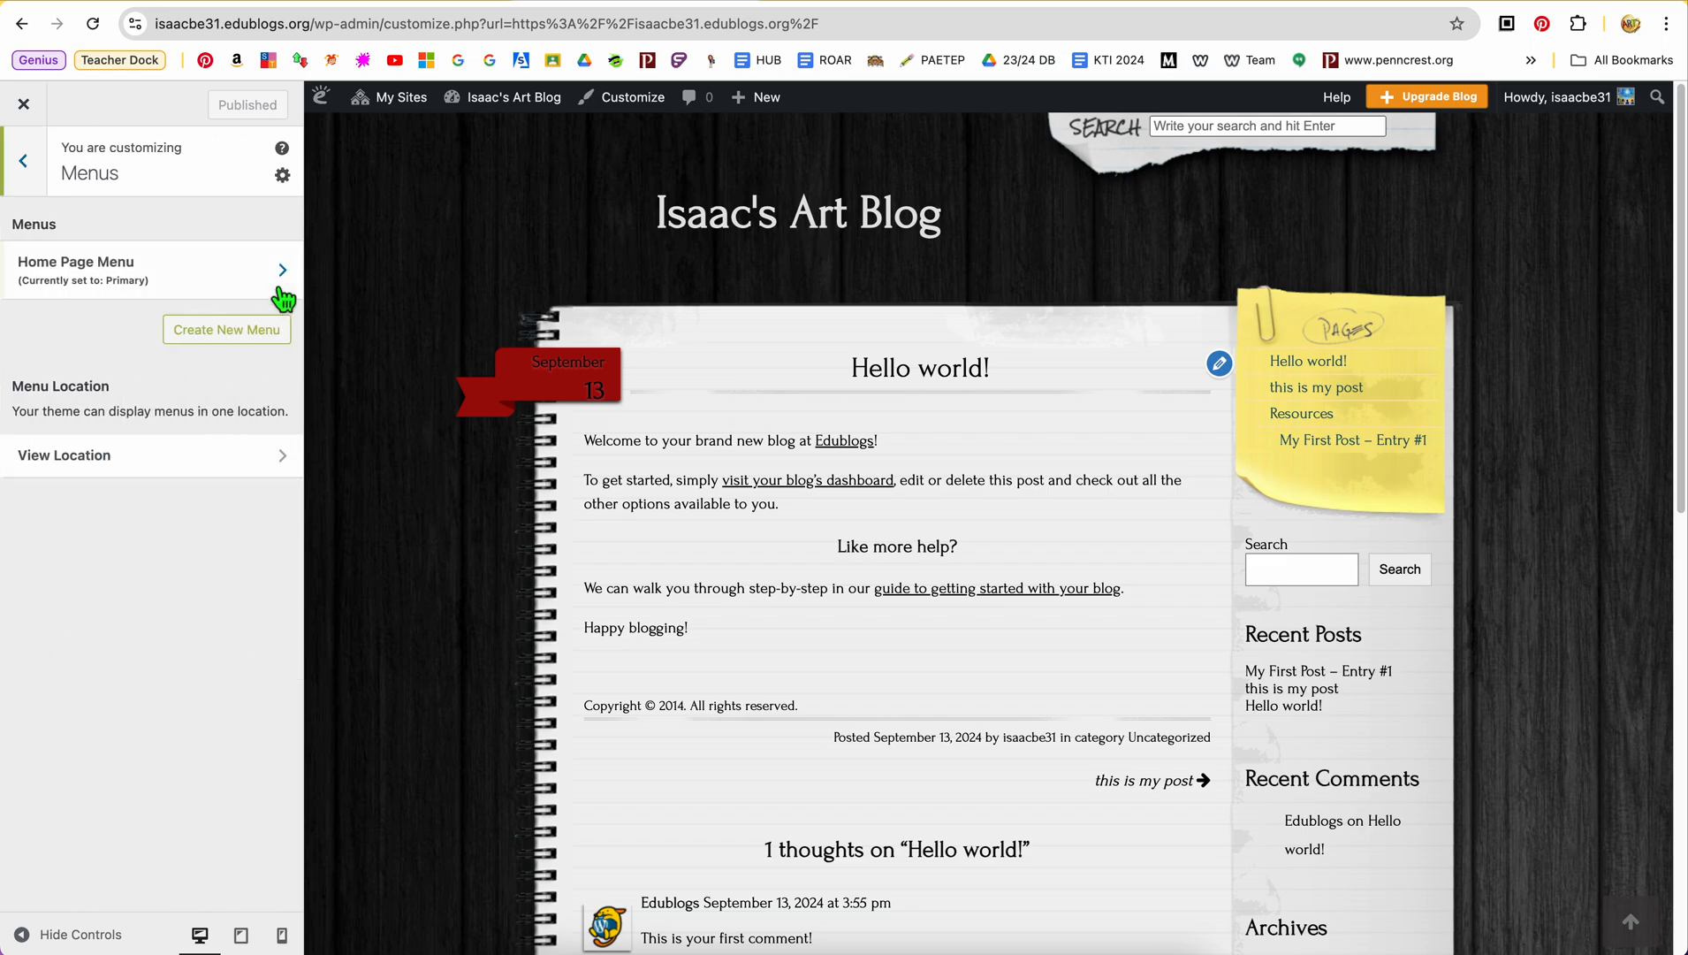
{"action": "left_click", "coordinate": [283, 299]}
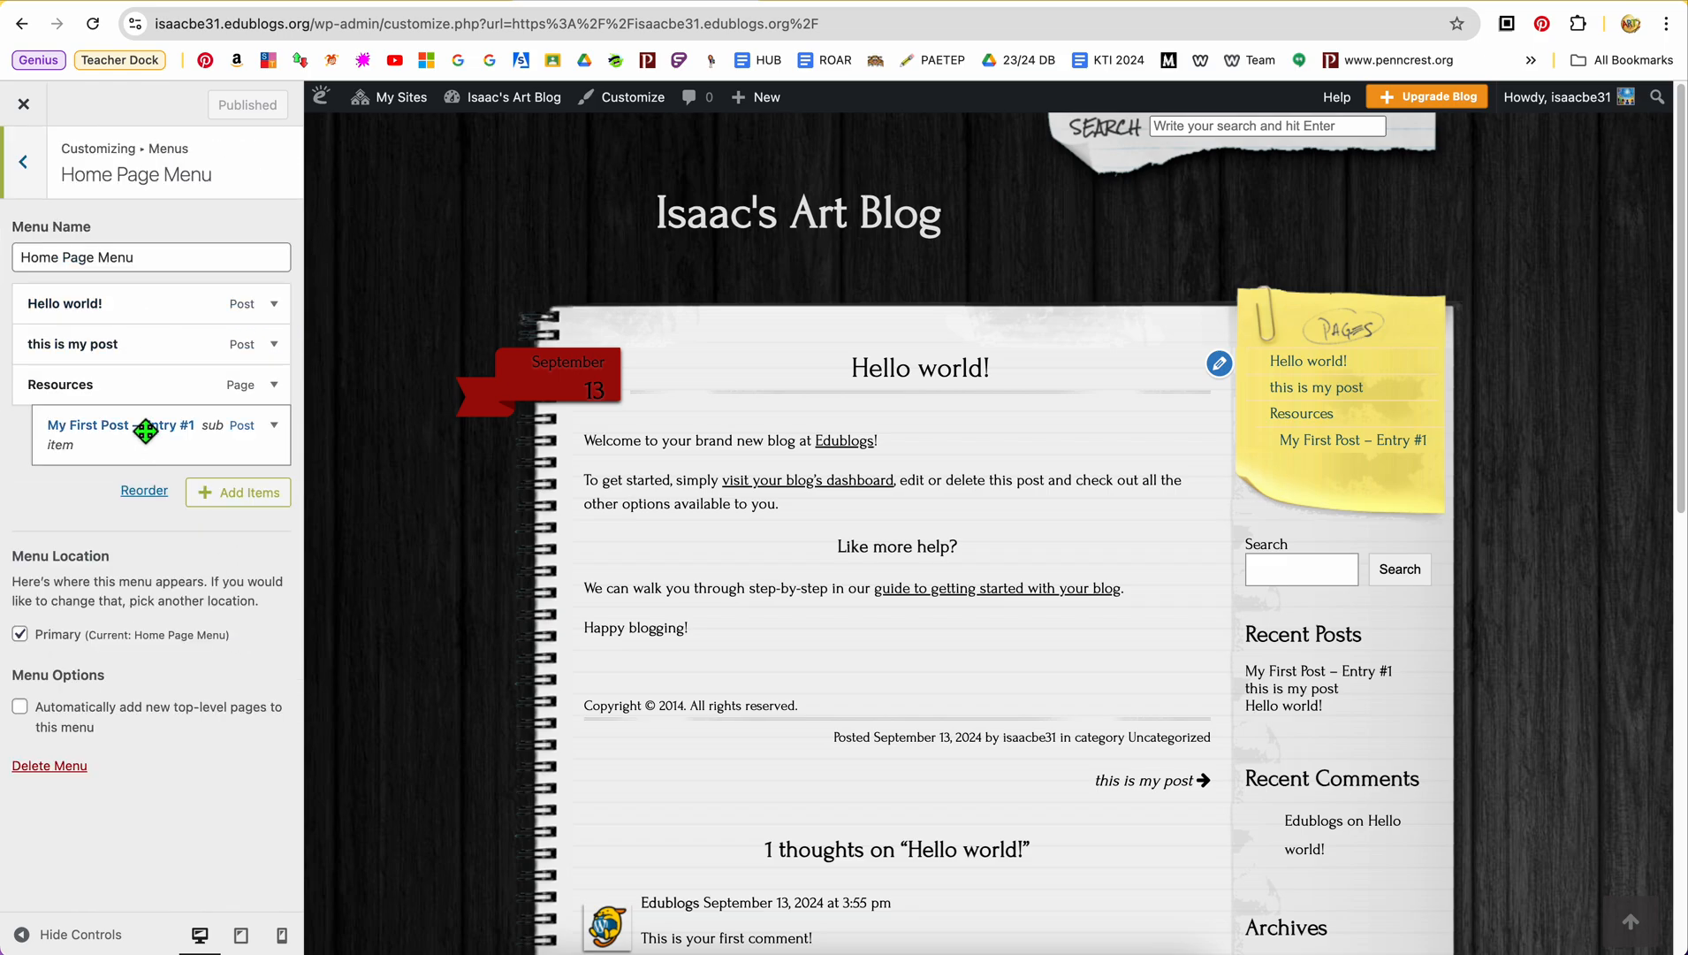
Remove the posts "My First Post – Entry #1", "this is my post" and "Hello world!" from the Home Page Menu
{"action": "left_click", "coordinate": [275, 433]}
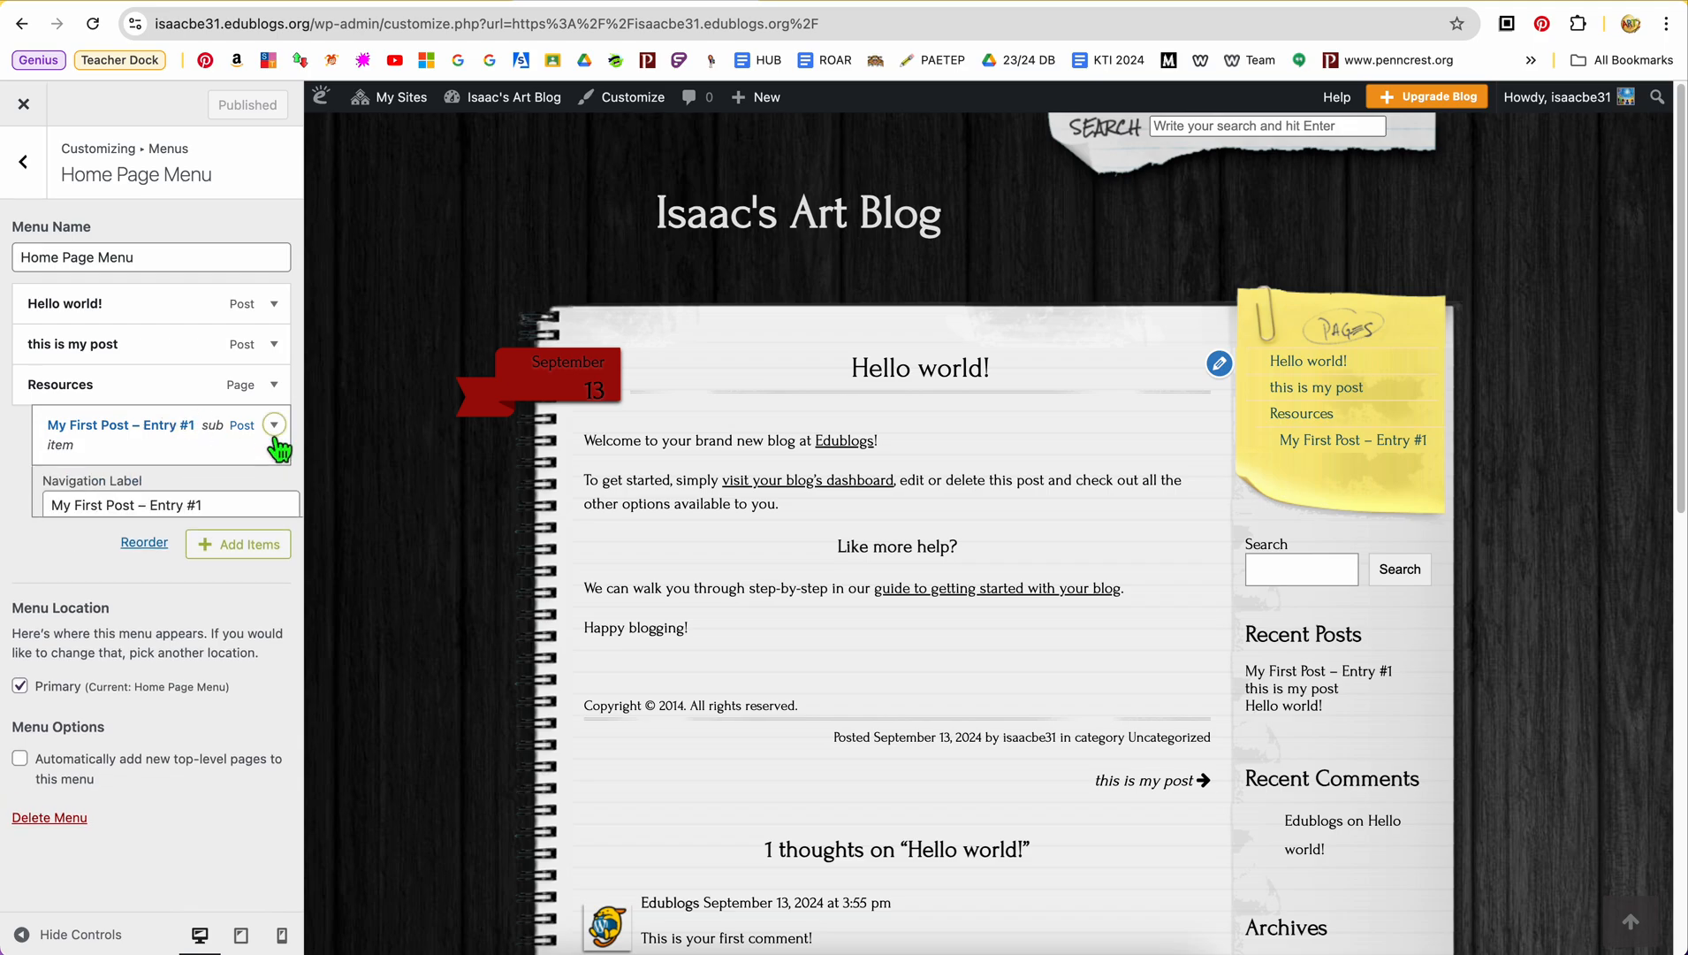
{"action": "left_click", "coordinate": [55, 573]}
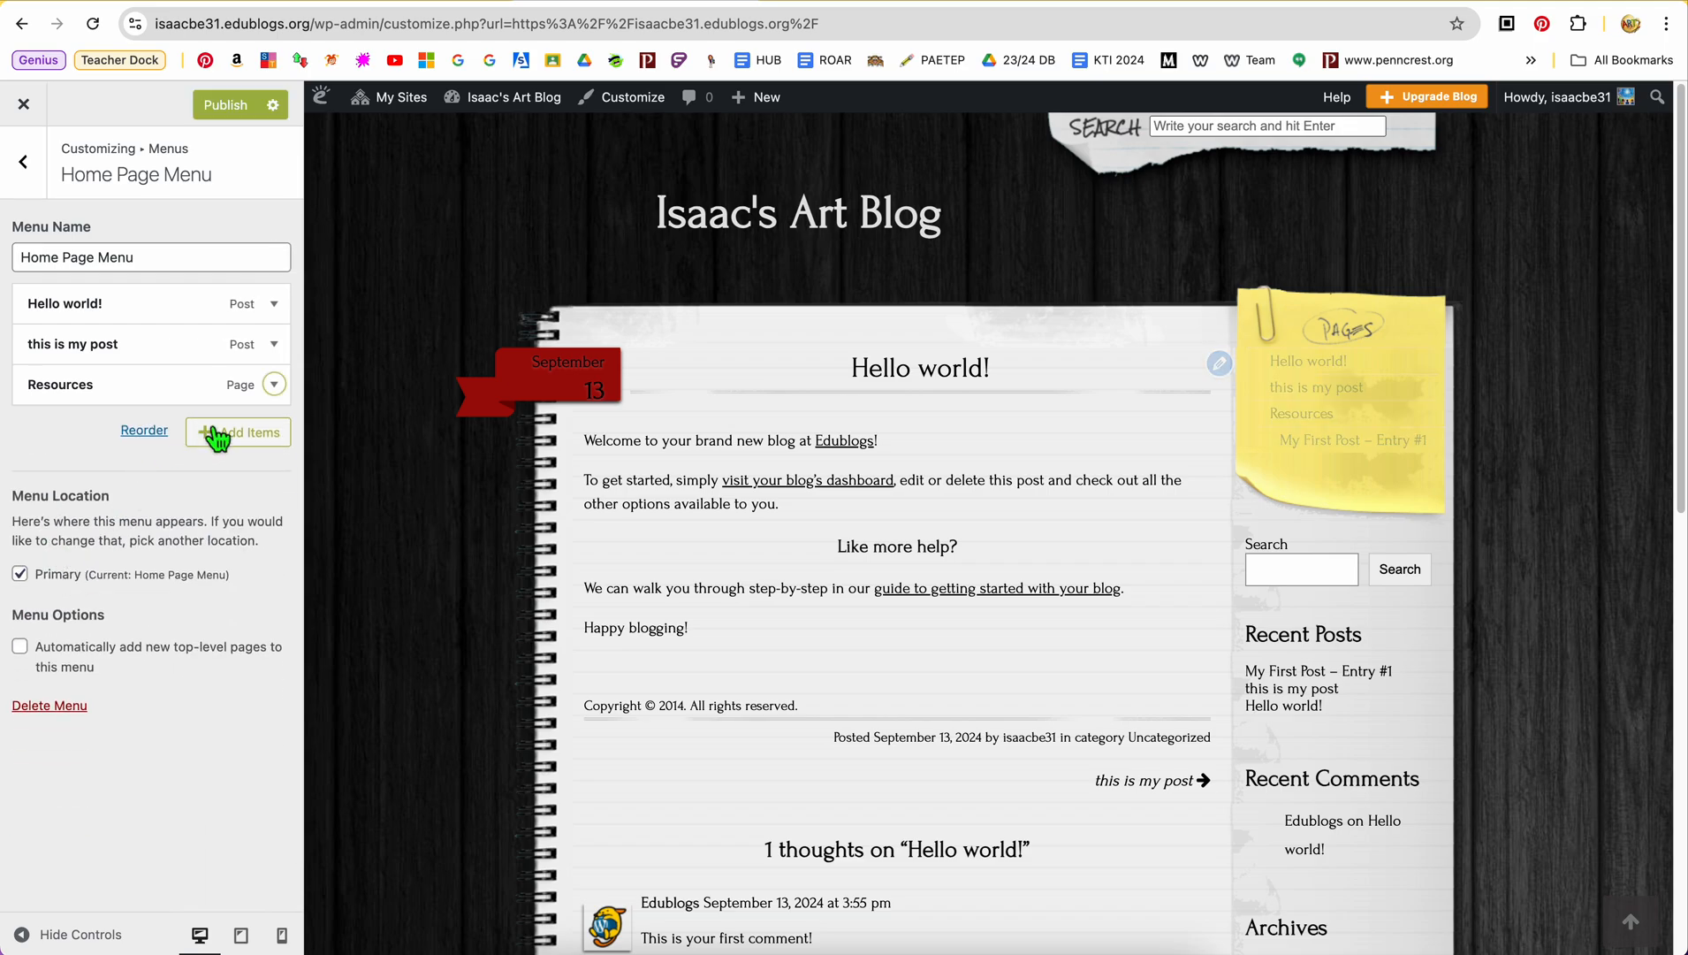
{"action": "left_click", "coordinate": [284, 357]}
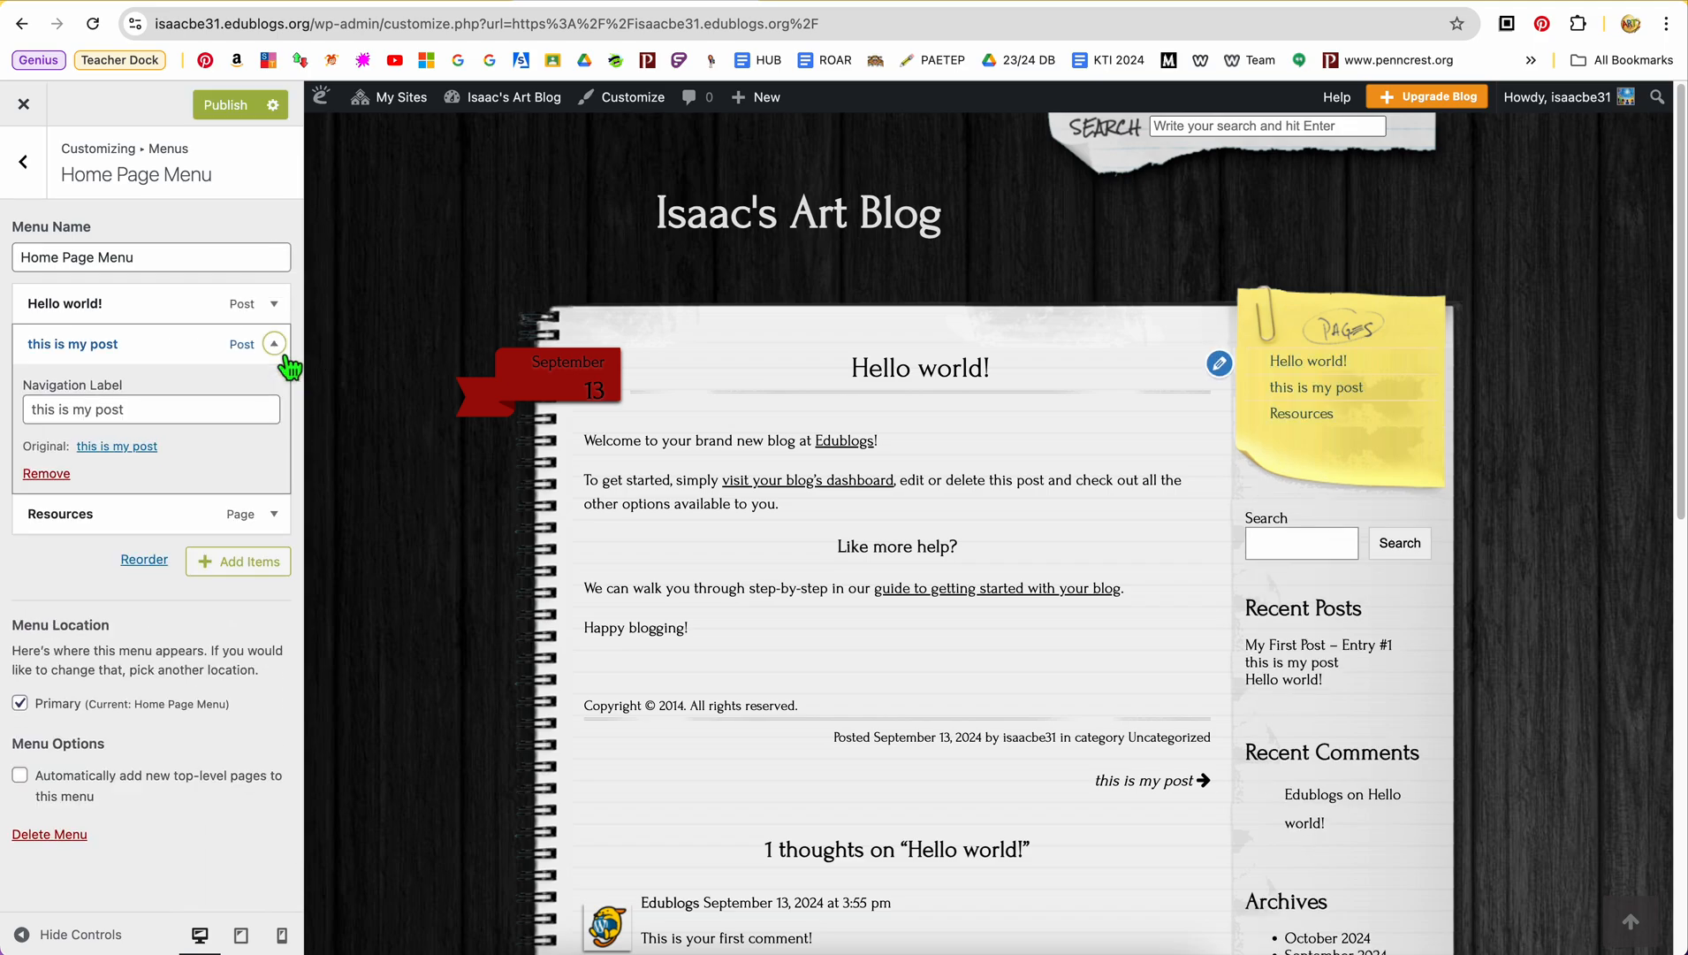
{"action": "left_click", "coordinate": [55, 474]}
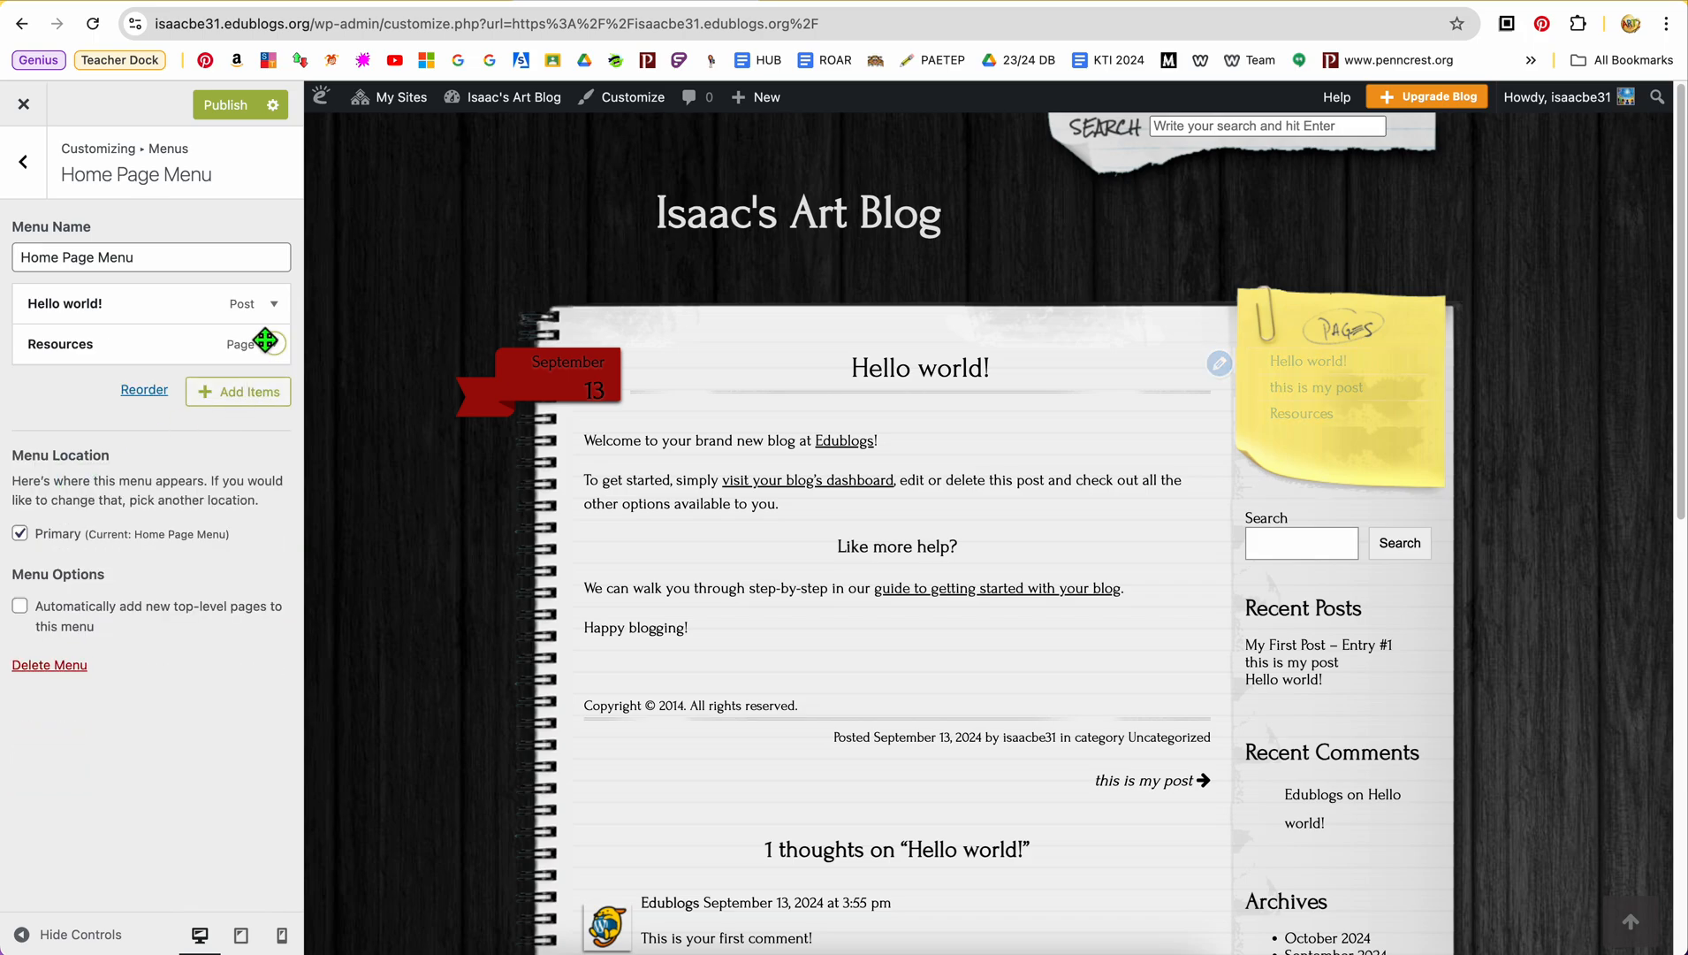
{"action": "left_click", "coordinate": [276, 307]}
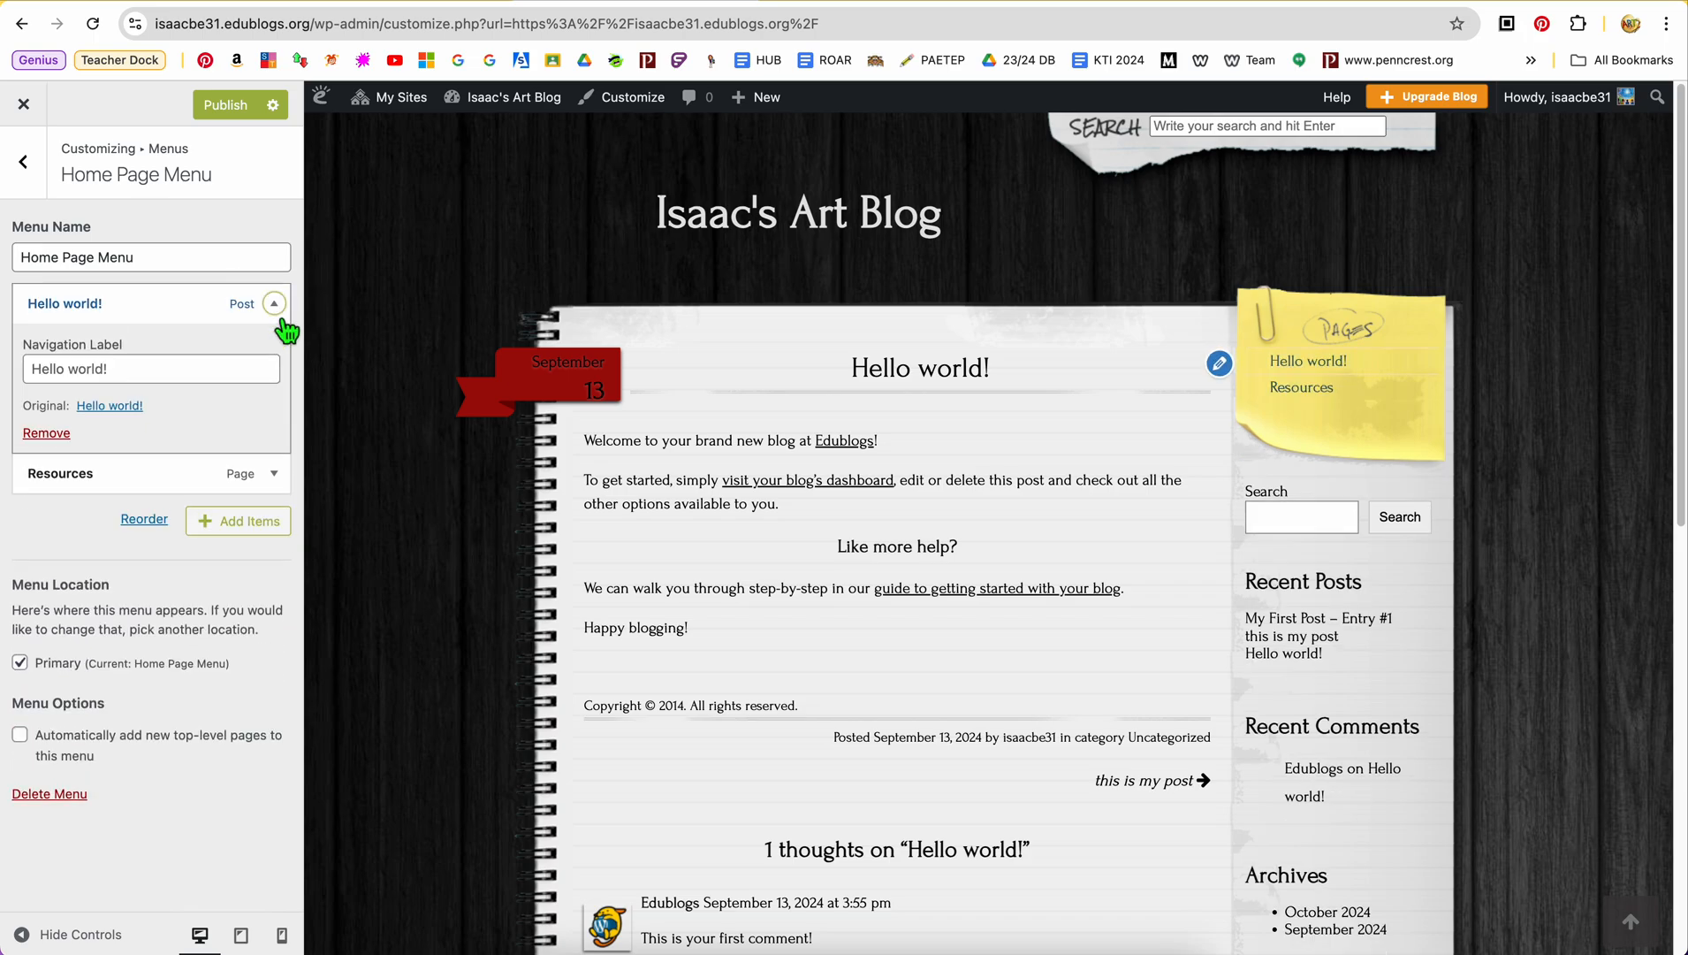
{"action": "left_click", "coordinate": [55, 433]}
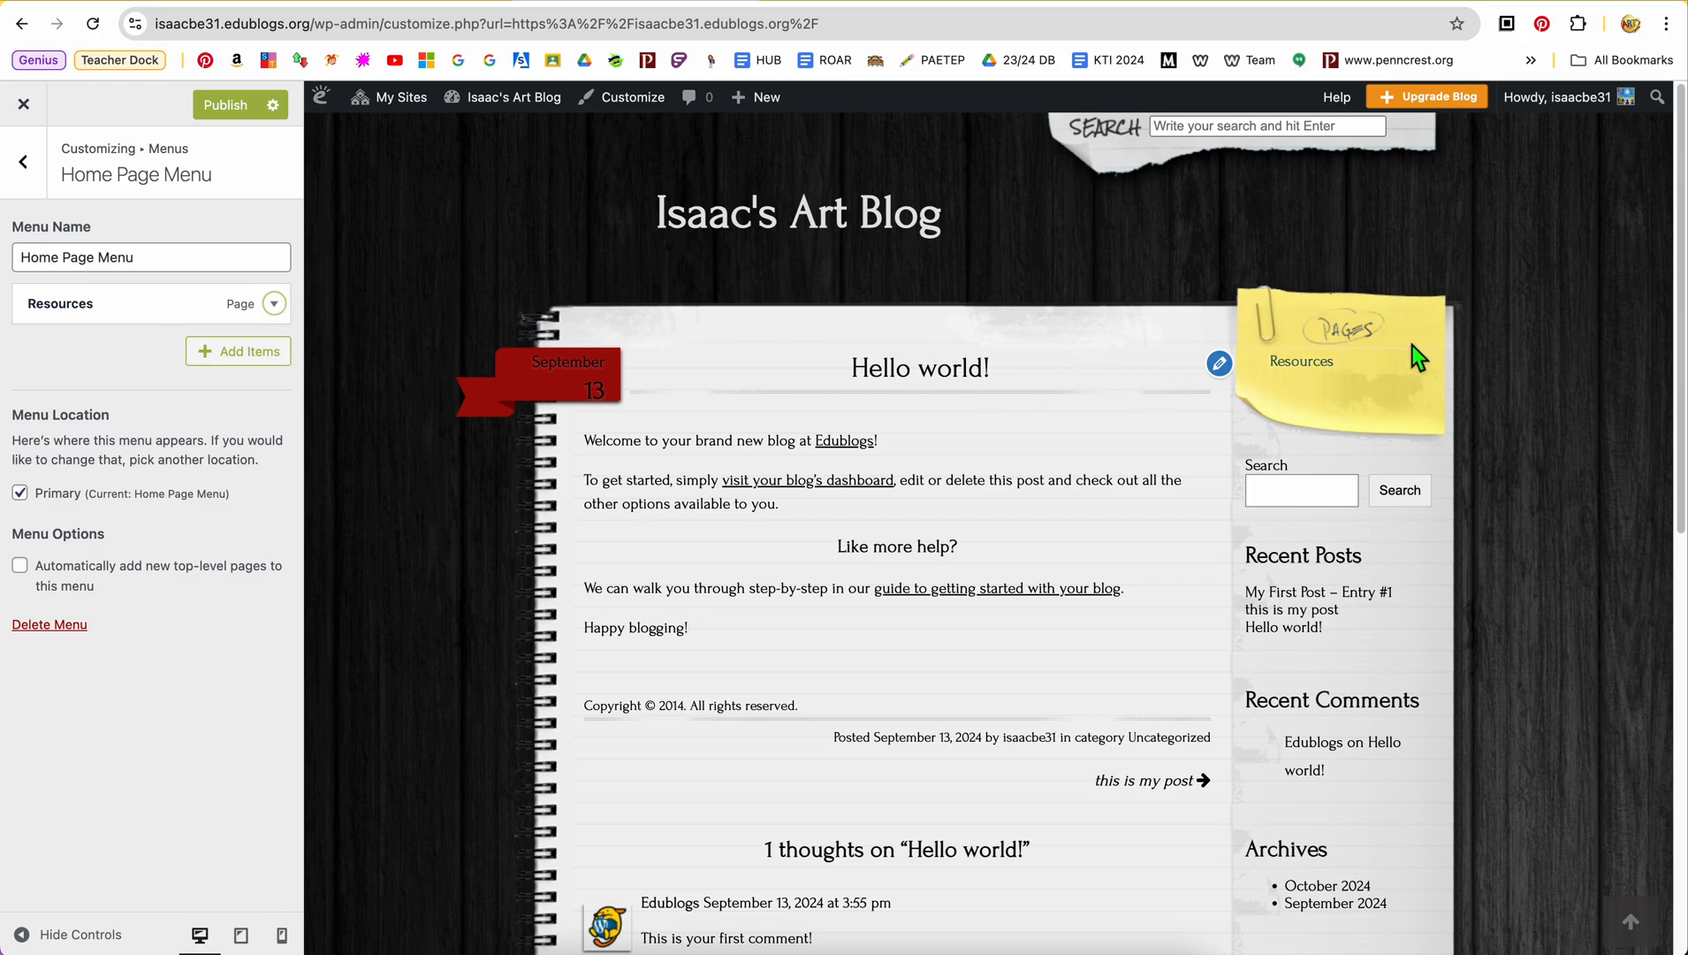
Delete the Home Page Menu, look at the form for creating a new menu, and return to the main customizer settings
{"action": "left_click", "coordinate": [247, 358]}
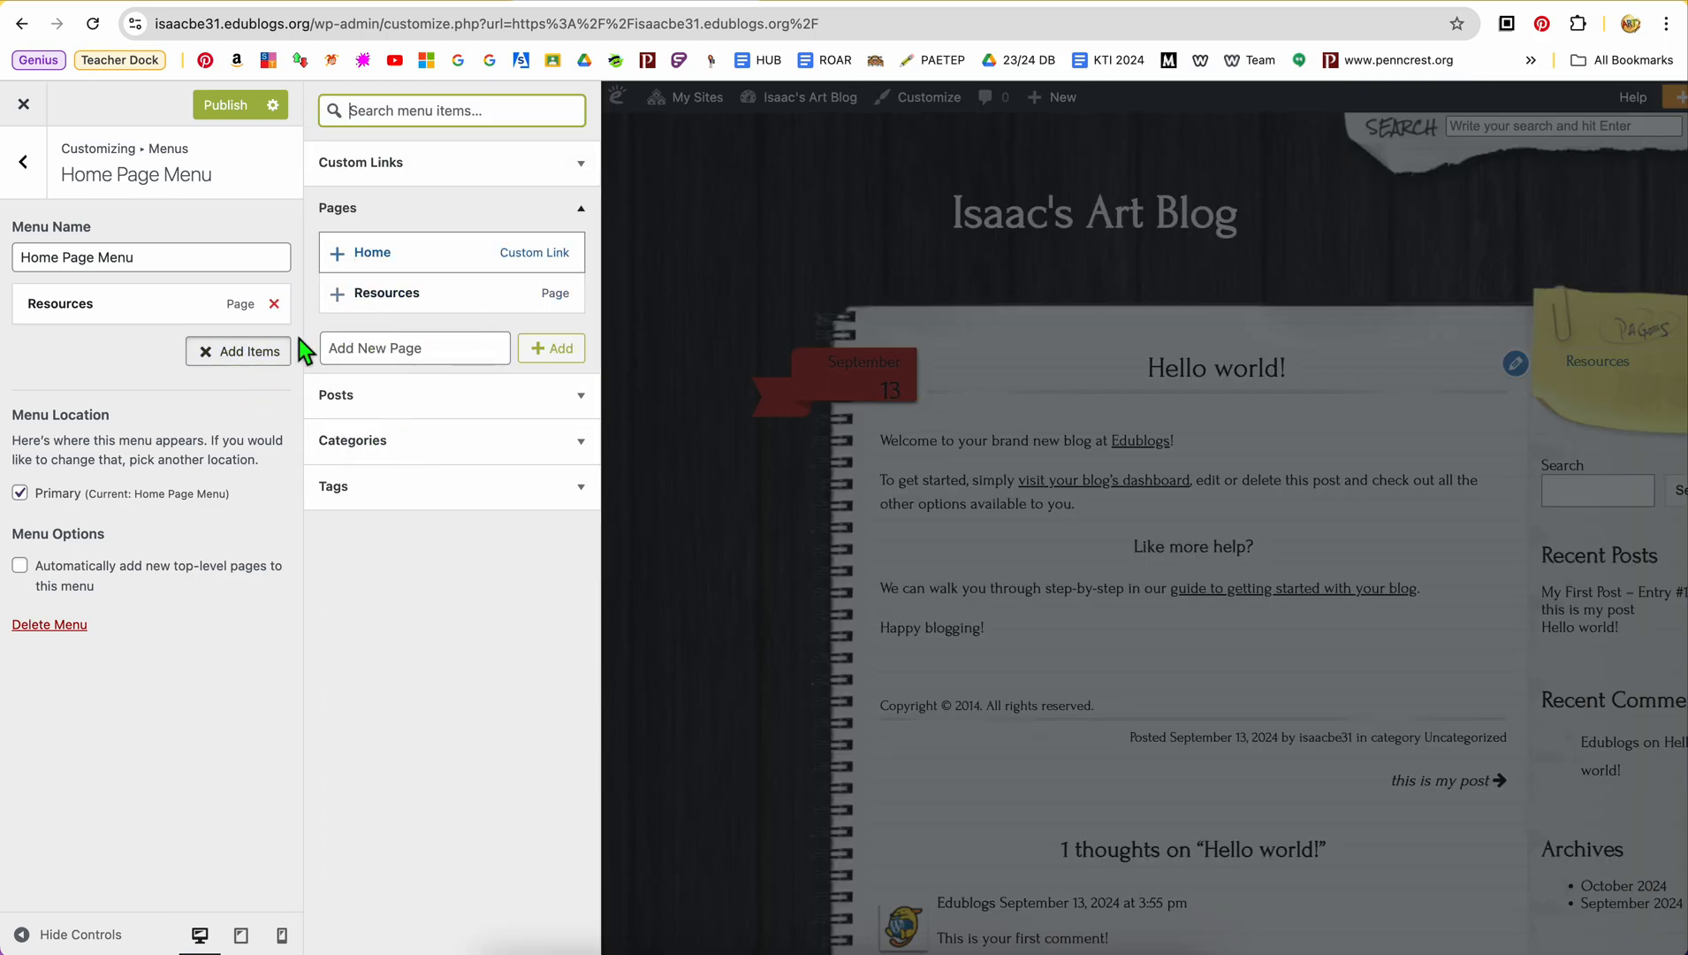
{"action": "left_click", "coordinate": [55, 624]}
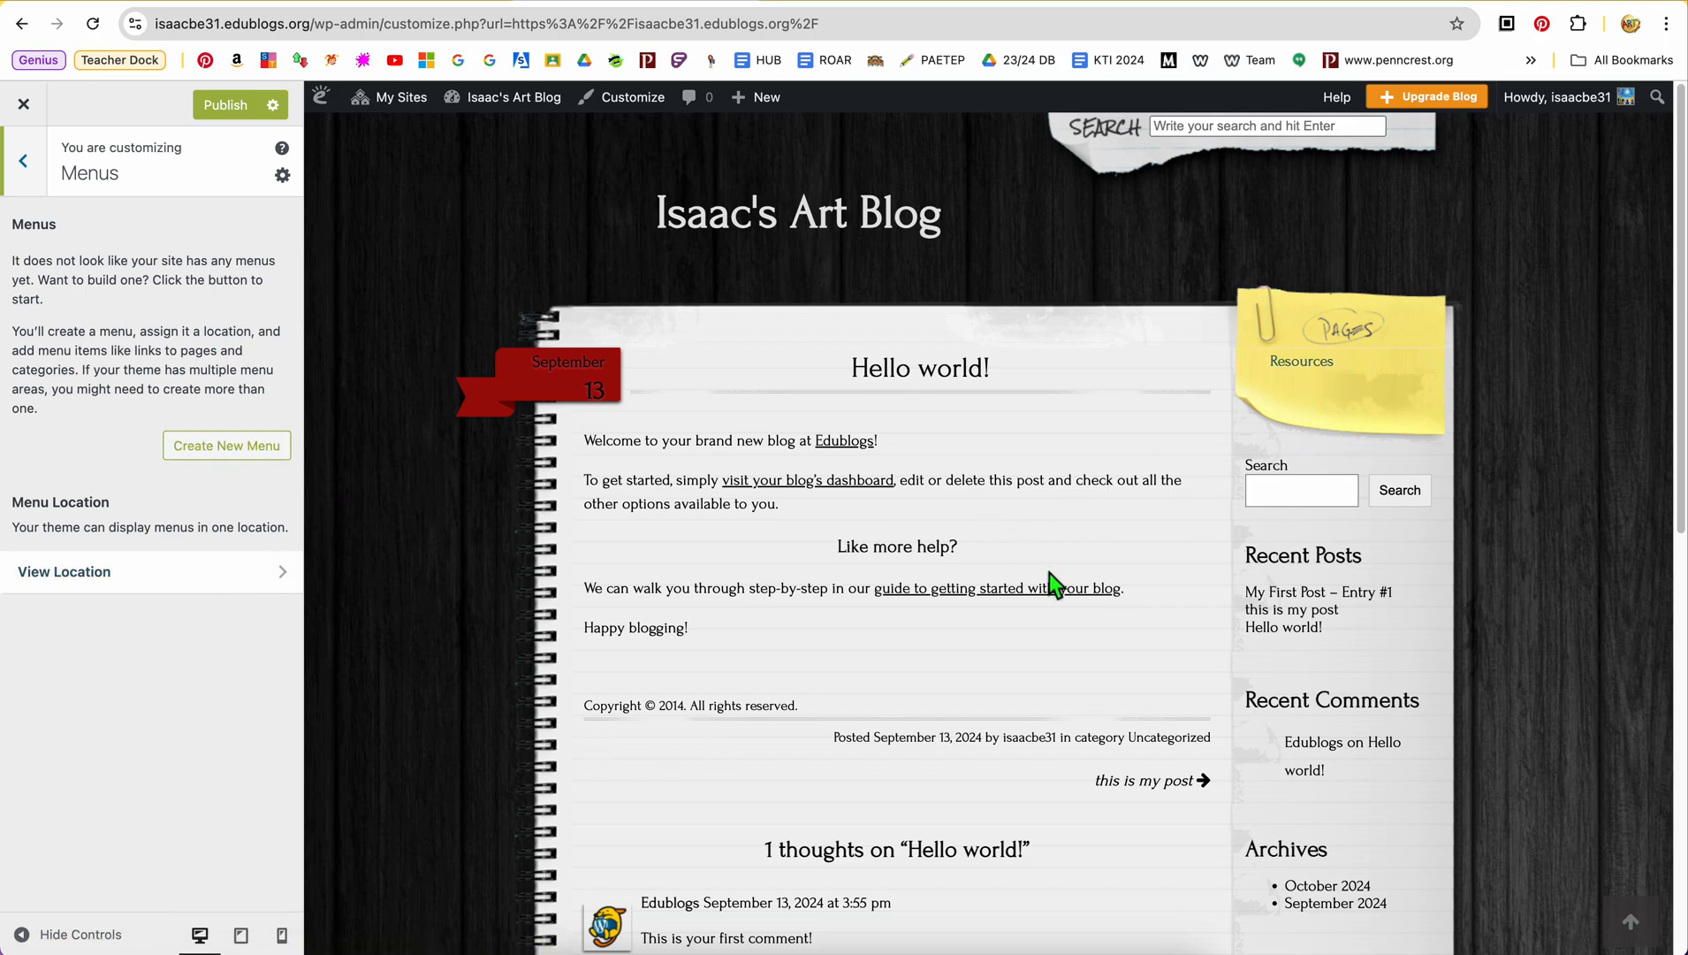
{"action": "left_click", "coordinate": [247, 449]}
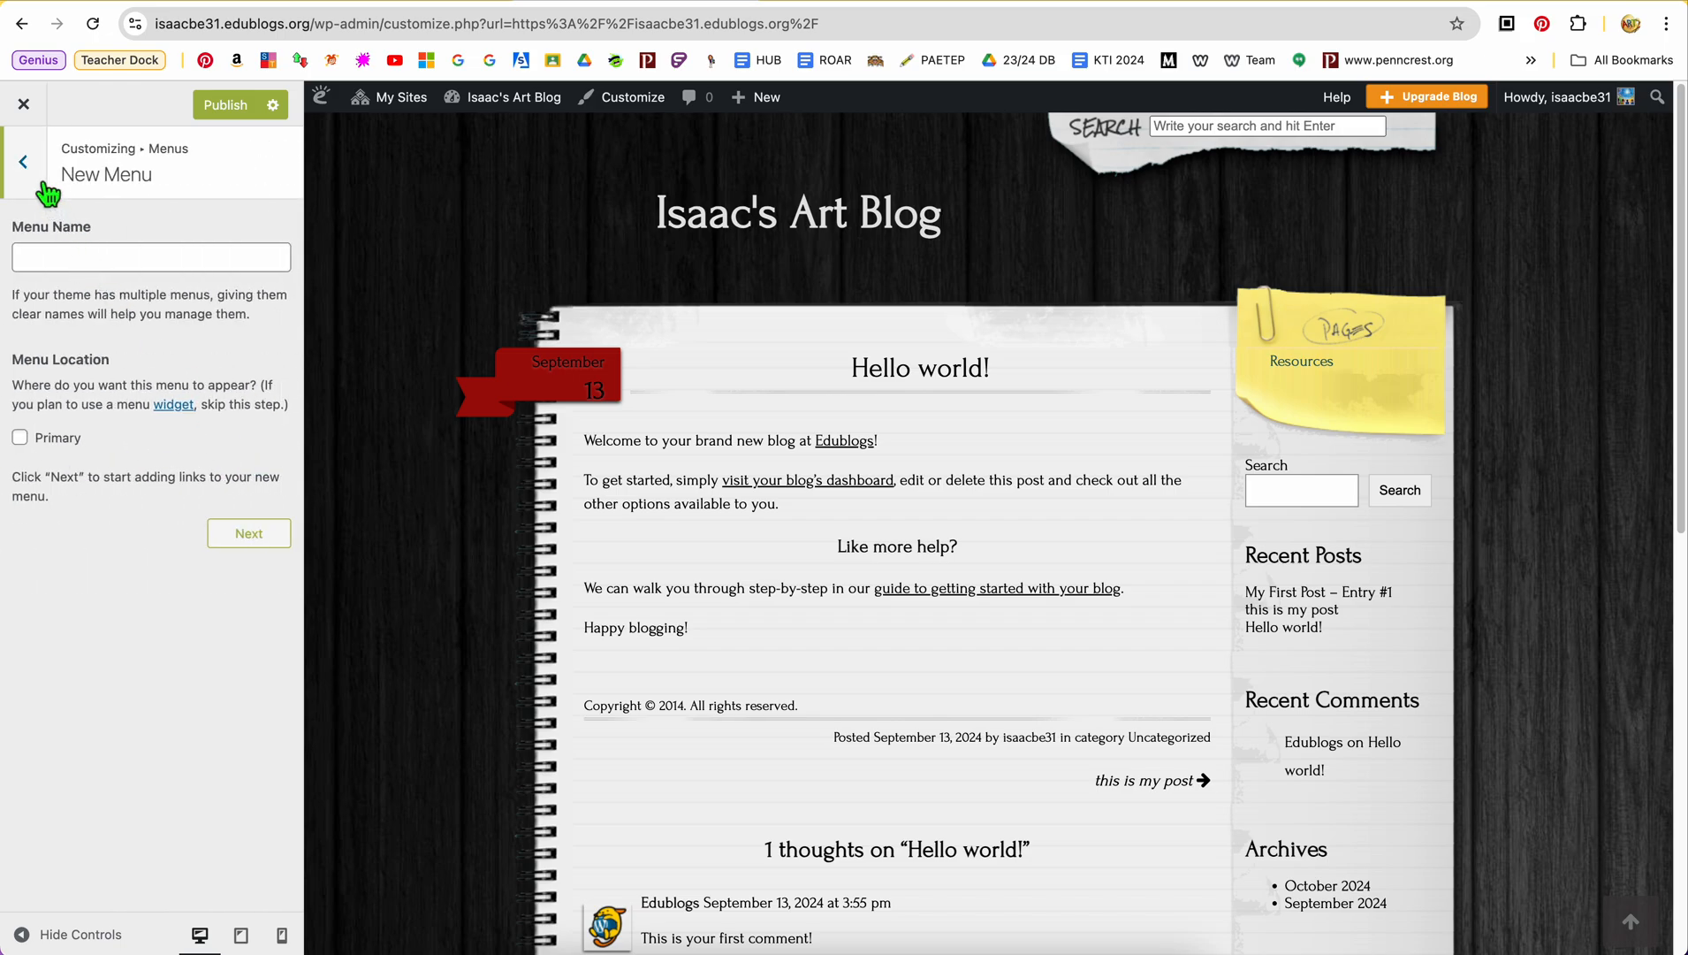
{"action": "left_click", "coordinate": [23, 161]}
{"action": "left_click", "coordinate": [23, 161]}
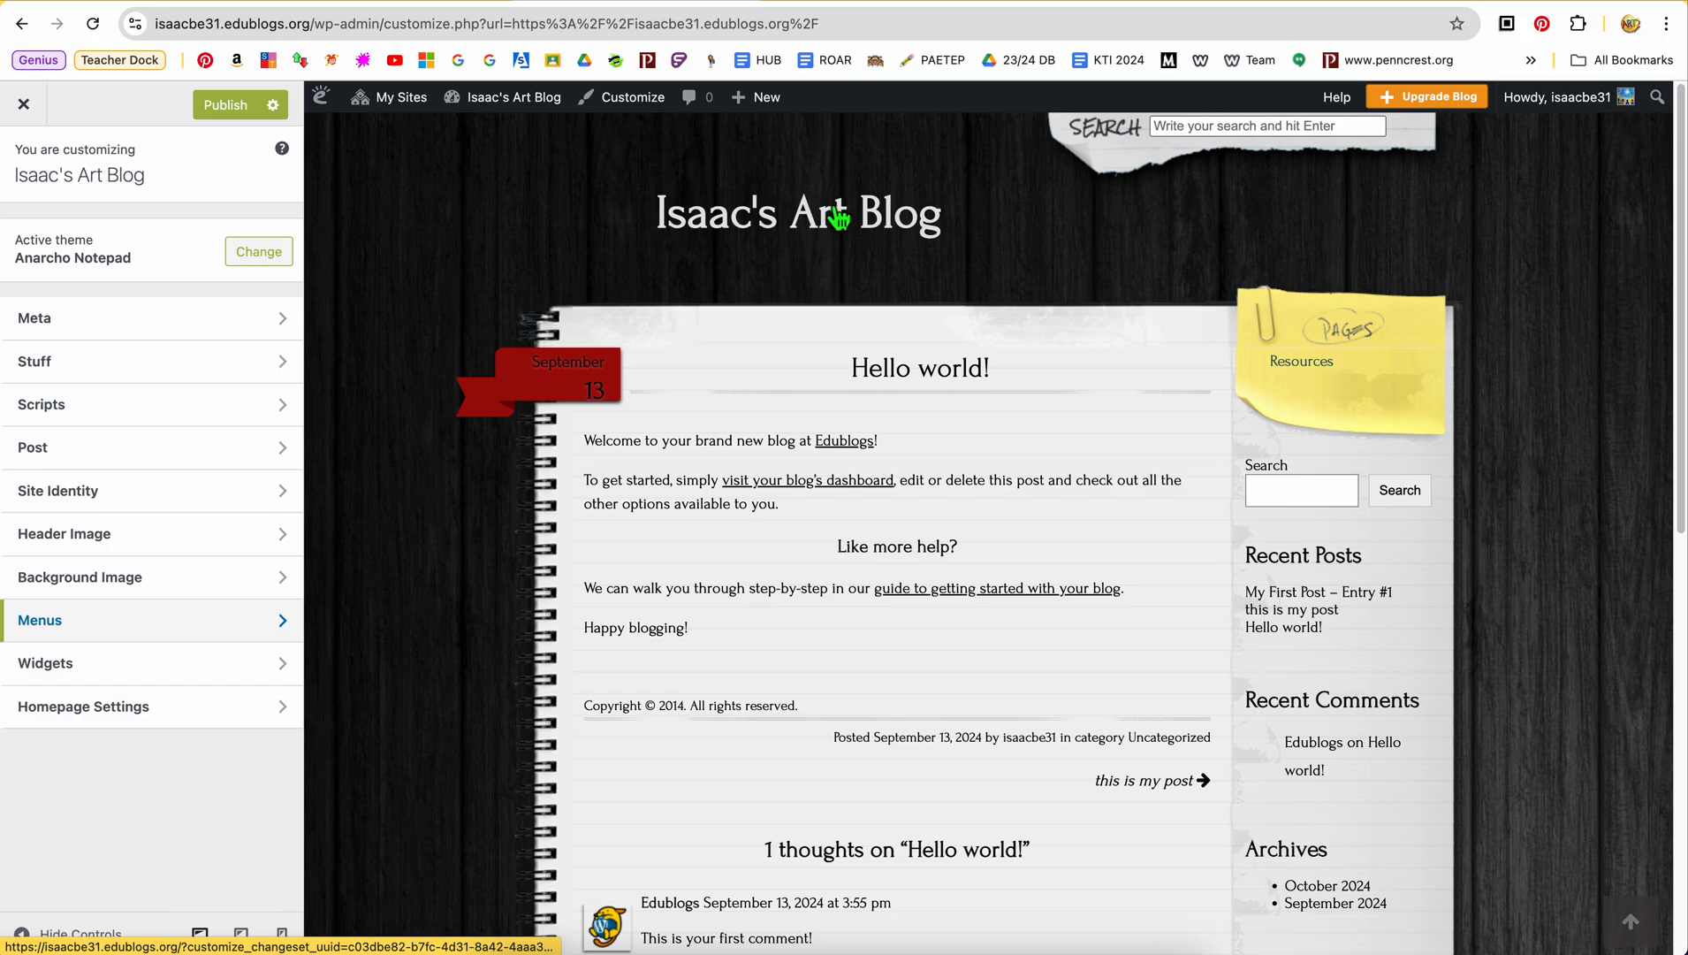
Leave the customizer for the art blog's public page, discarding the unpublished menu changes
{"action": "mouse_move", "coordinate": [489, 111]}
{"action": "mouse_move", "coordinate": [396, 115]}
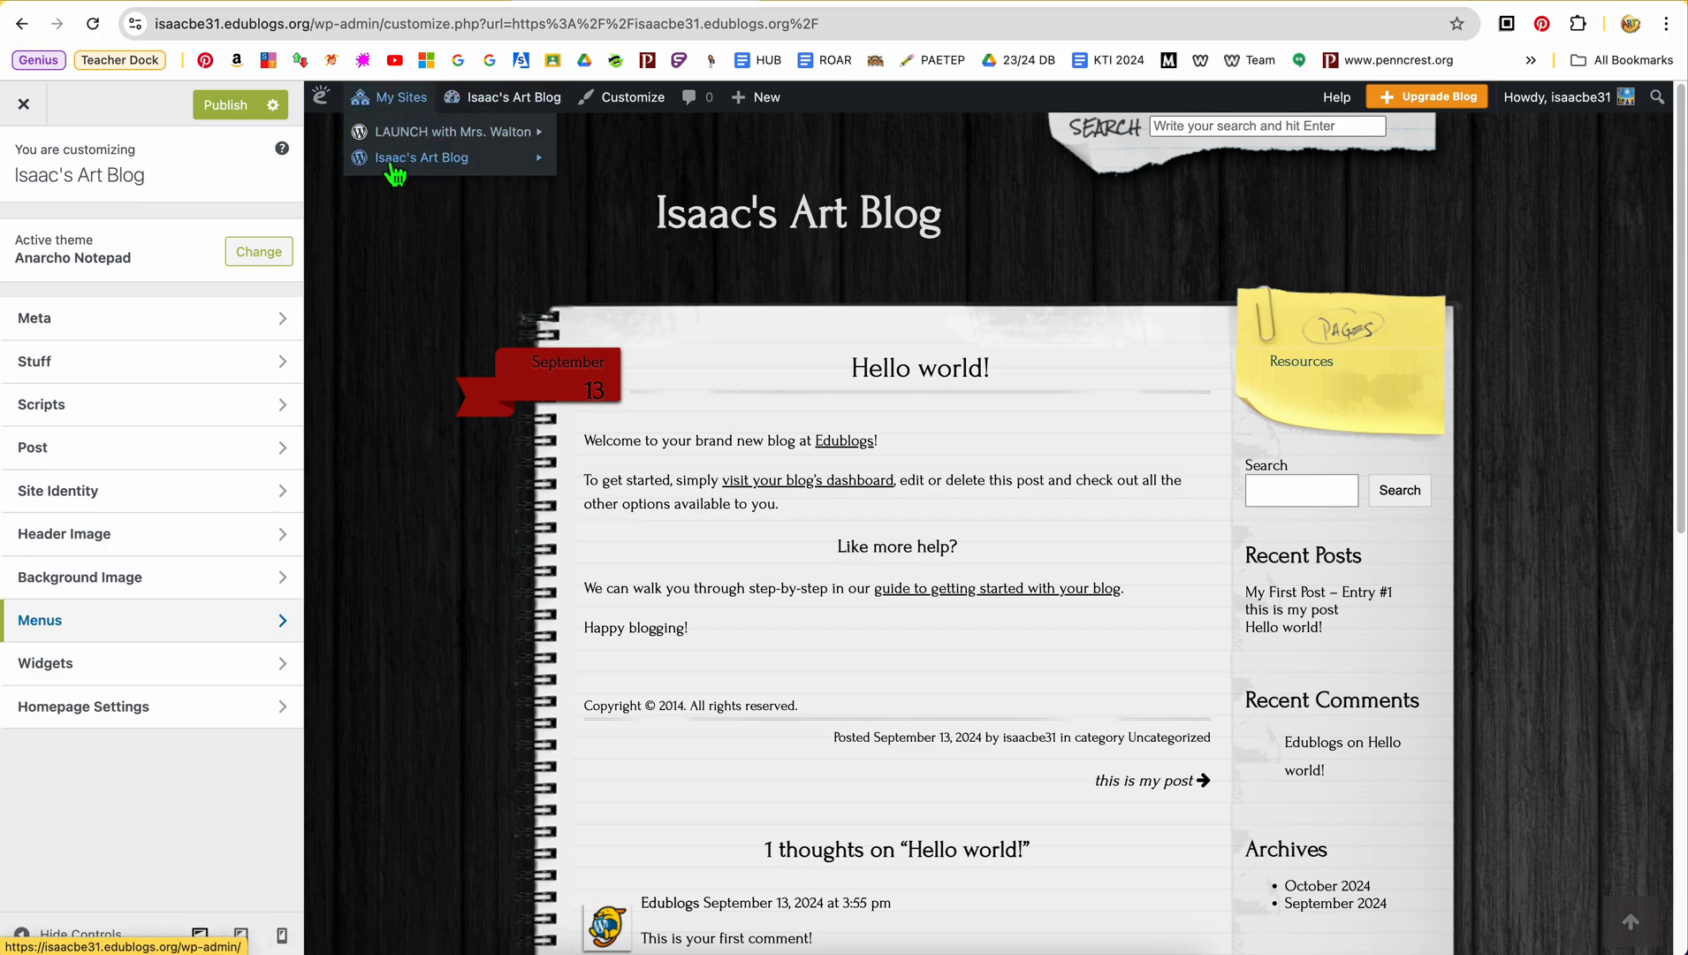
{"action": "mouse_move", "coordinate": [510, 142]}
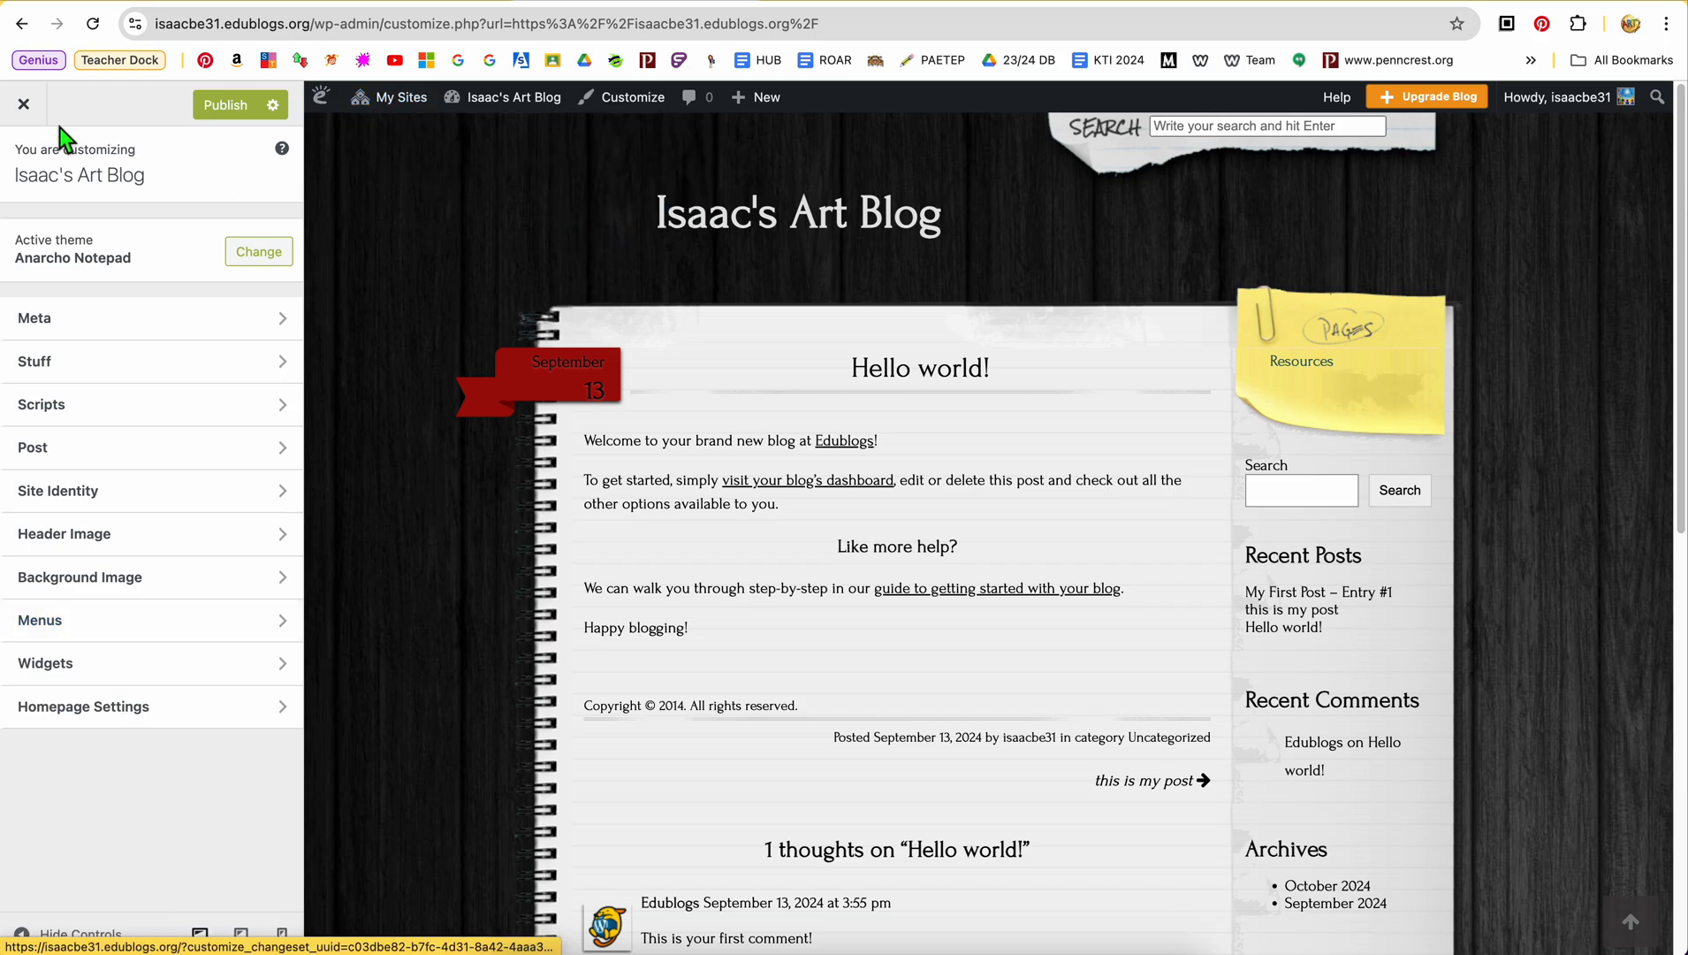
{"action": "left_click", "coordinate": [24, 104]}
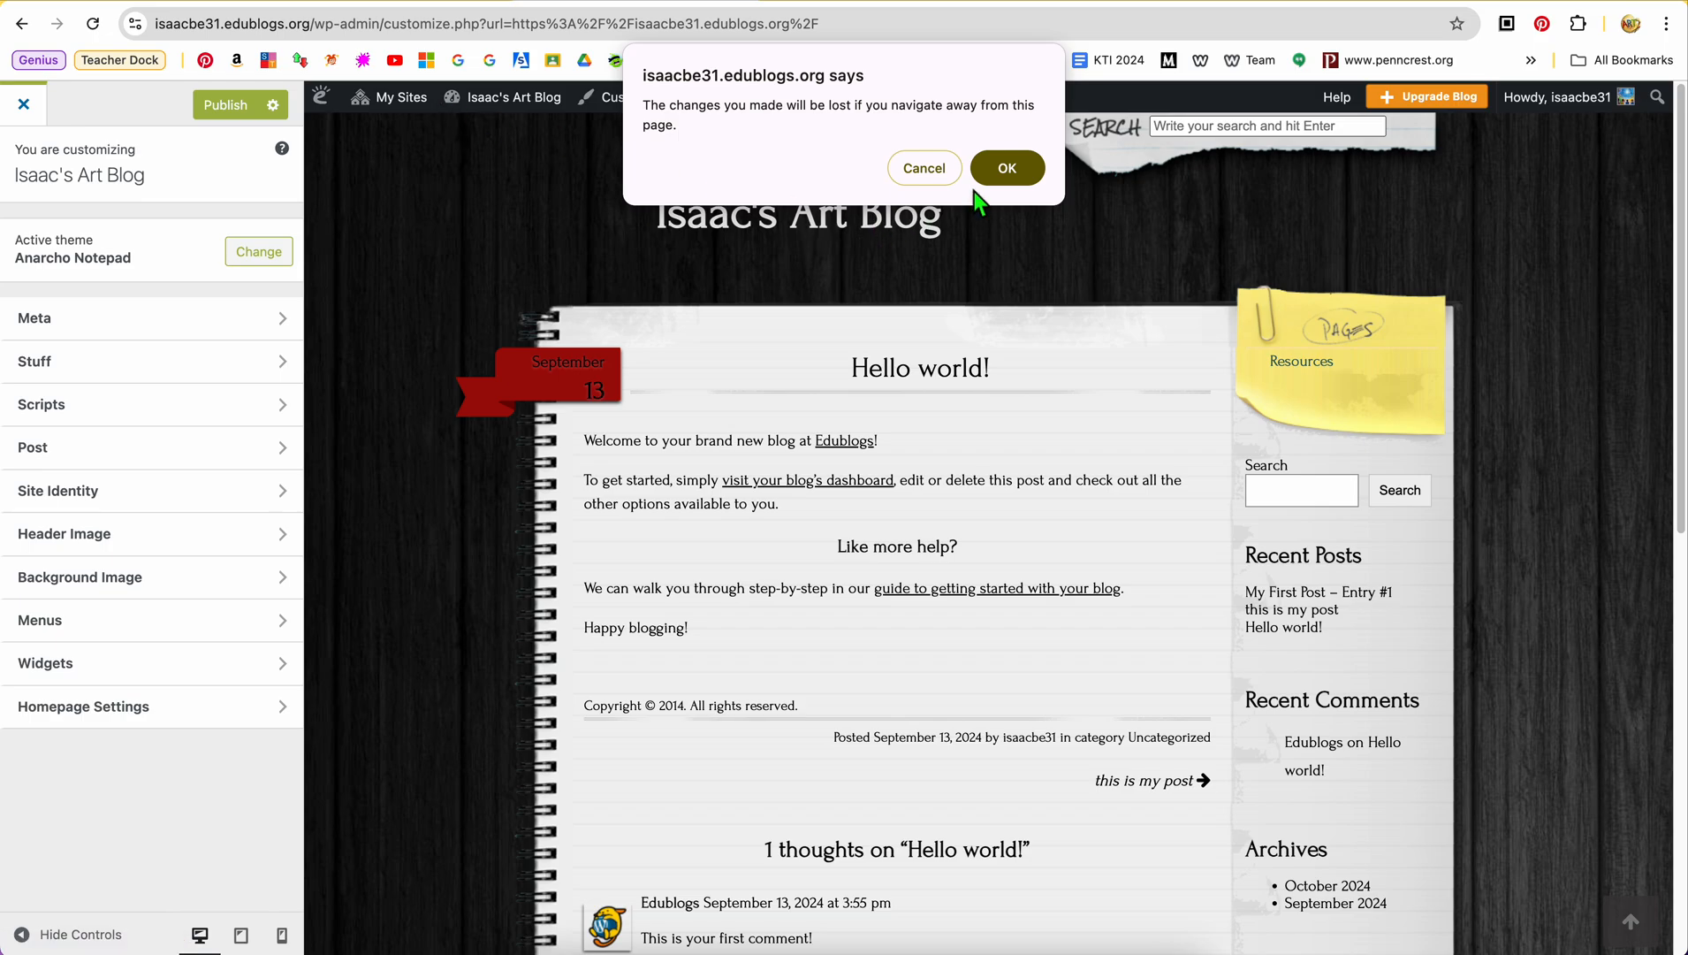
{"action": "left_click", "coordinate": [1000, 168]}
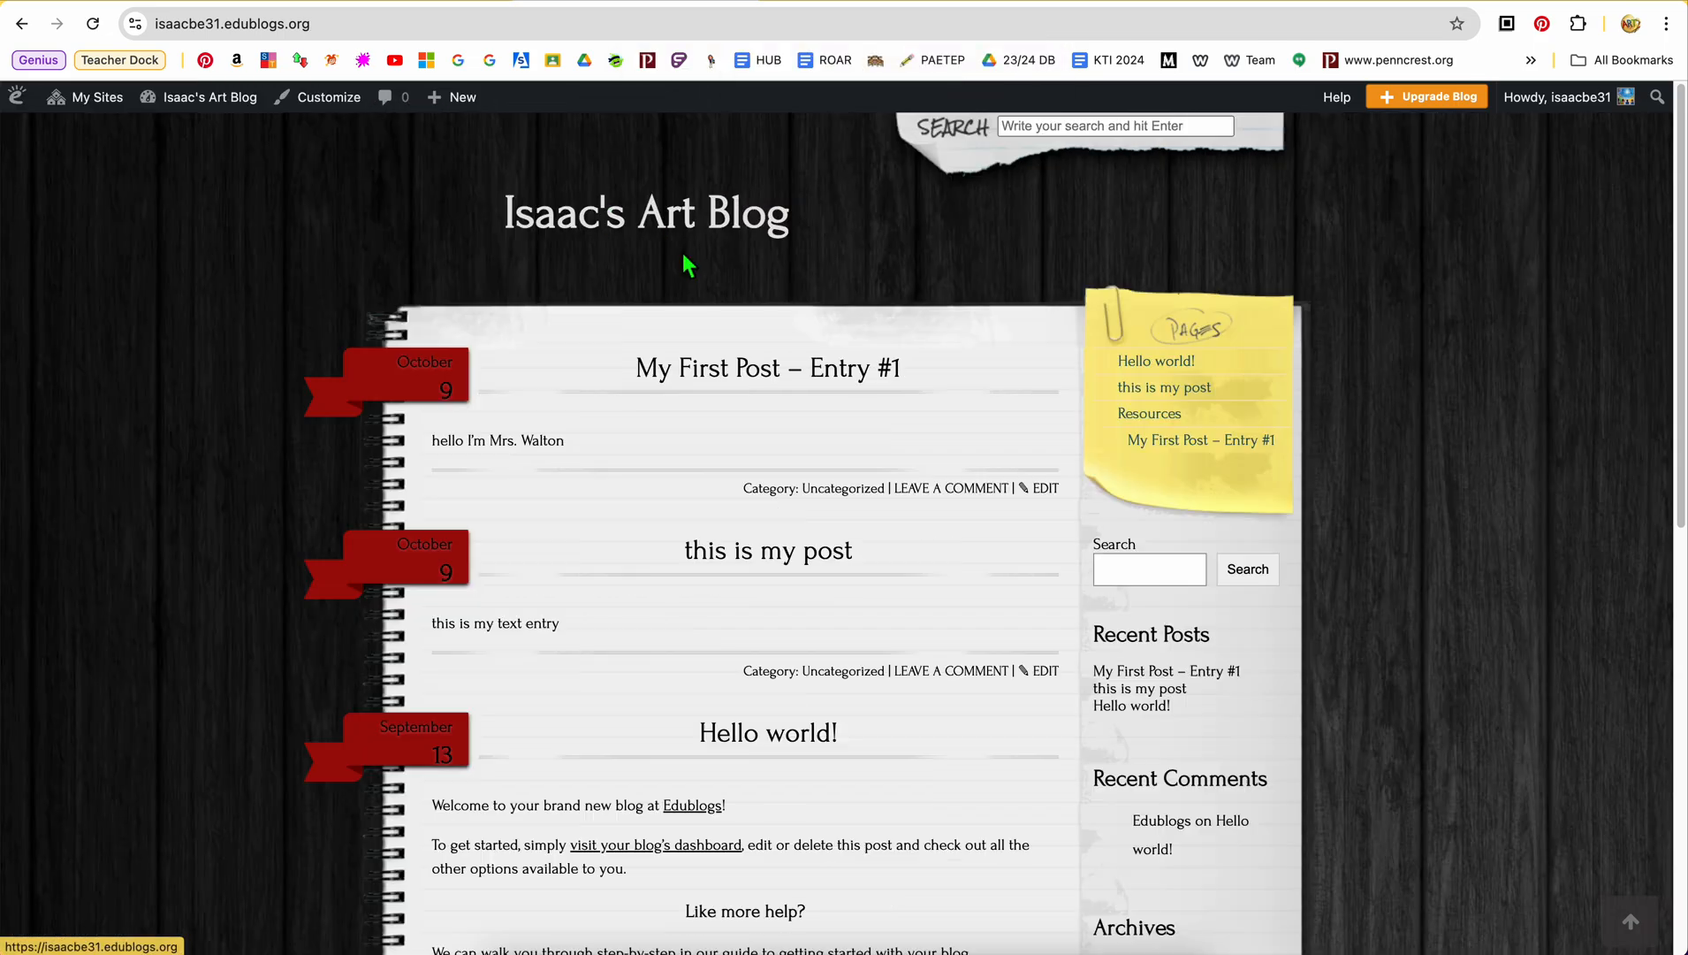
Visit the LAUNCH class blog from the list of sites and look through its pages menu, posts, class blog list and visitor counter
{"action": "mouse_move", "coordinate": [228, 102]}
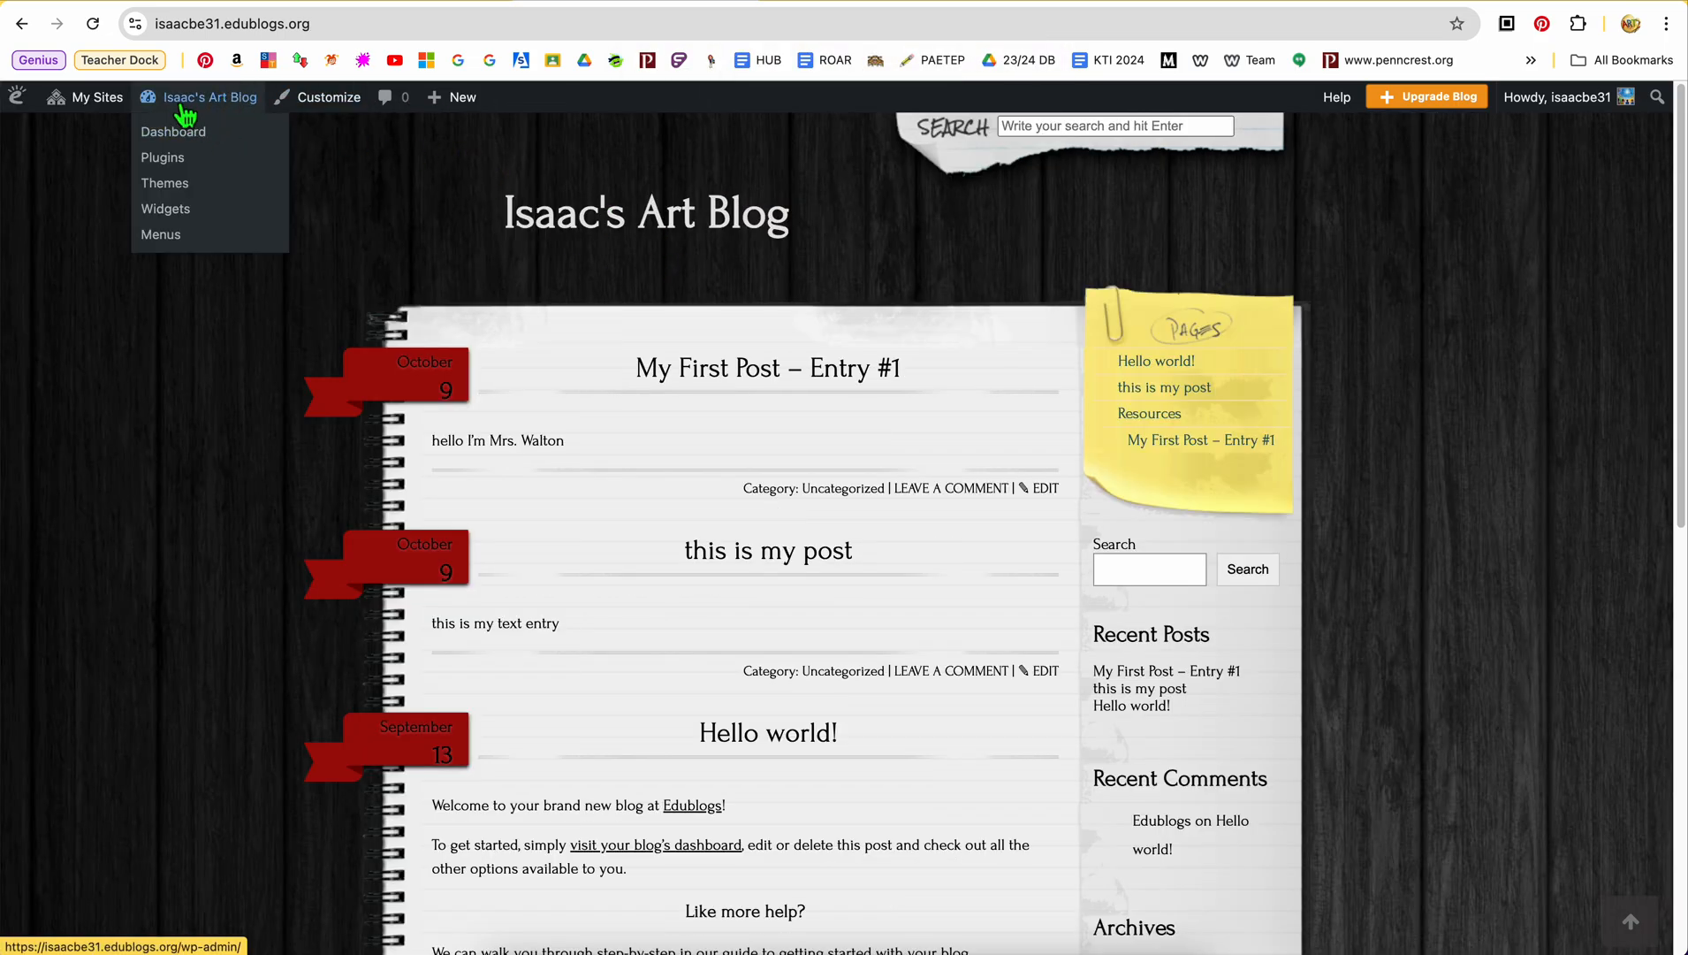
{"action": "mouse_move", "coordinate": [122, 113]}
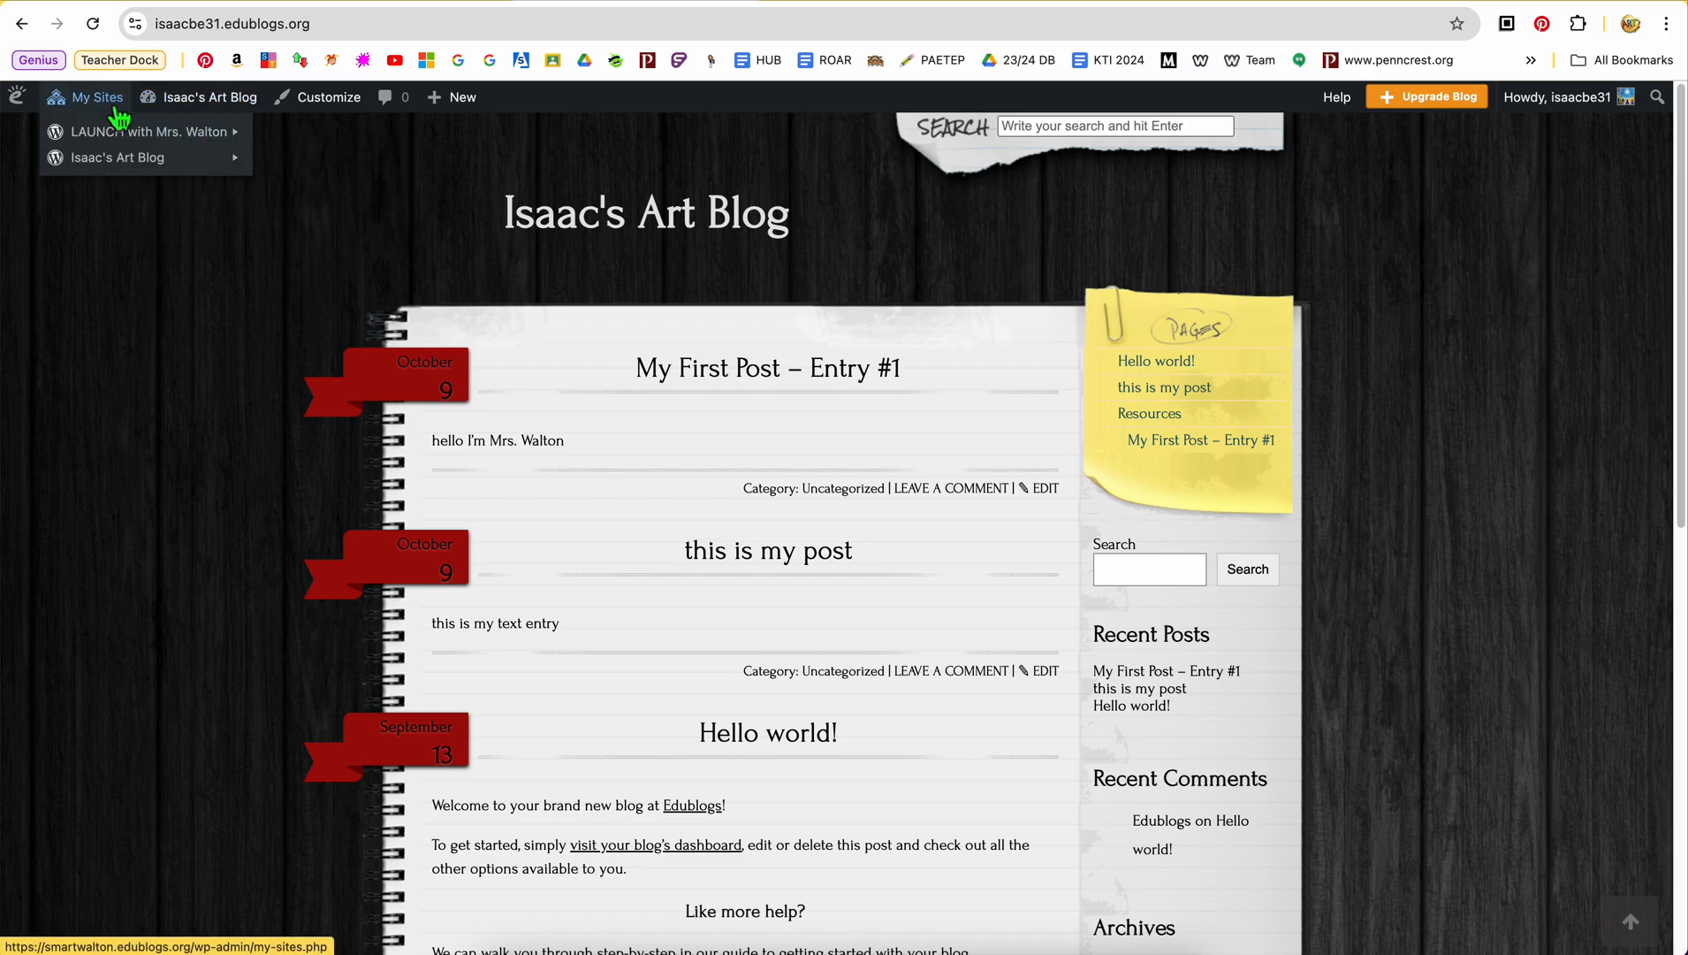
{"action": "mouse_move", "coordinate": [130, 142]}
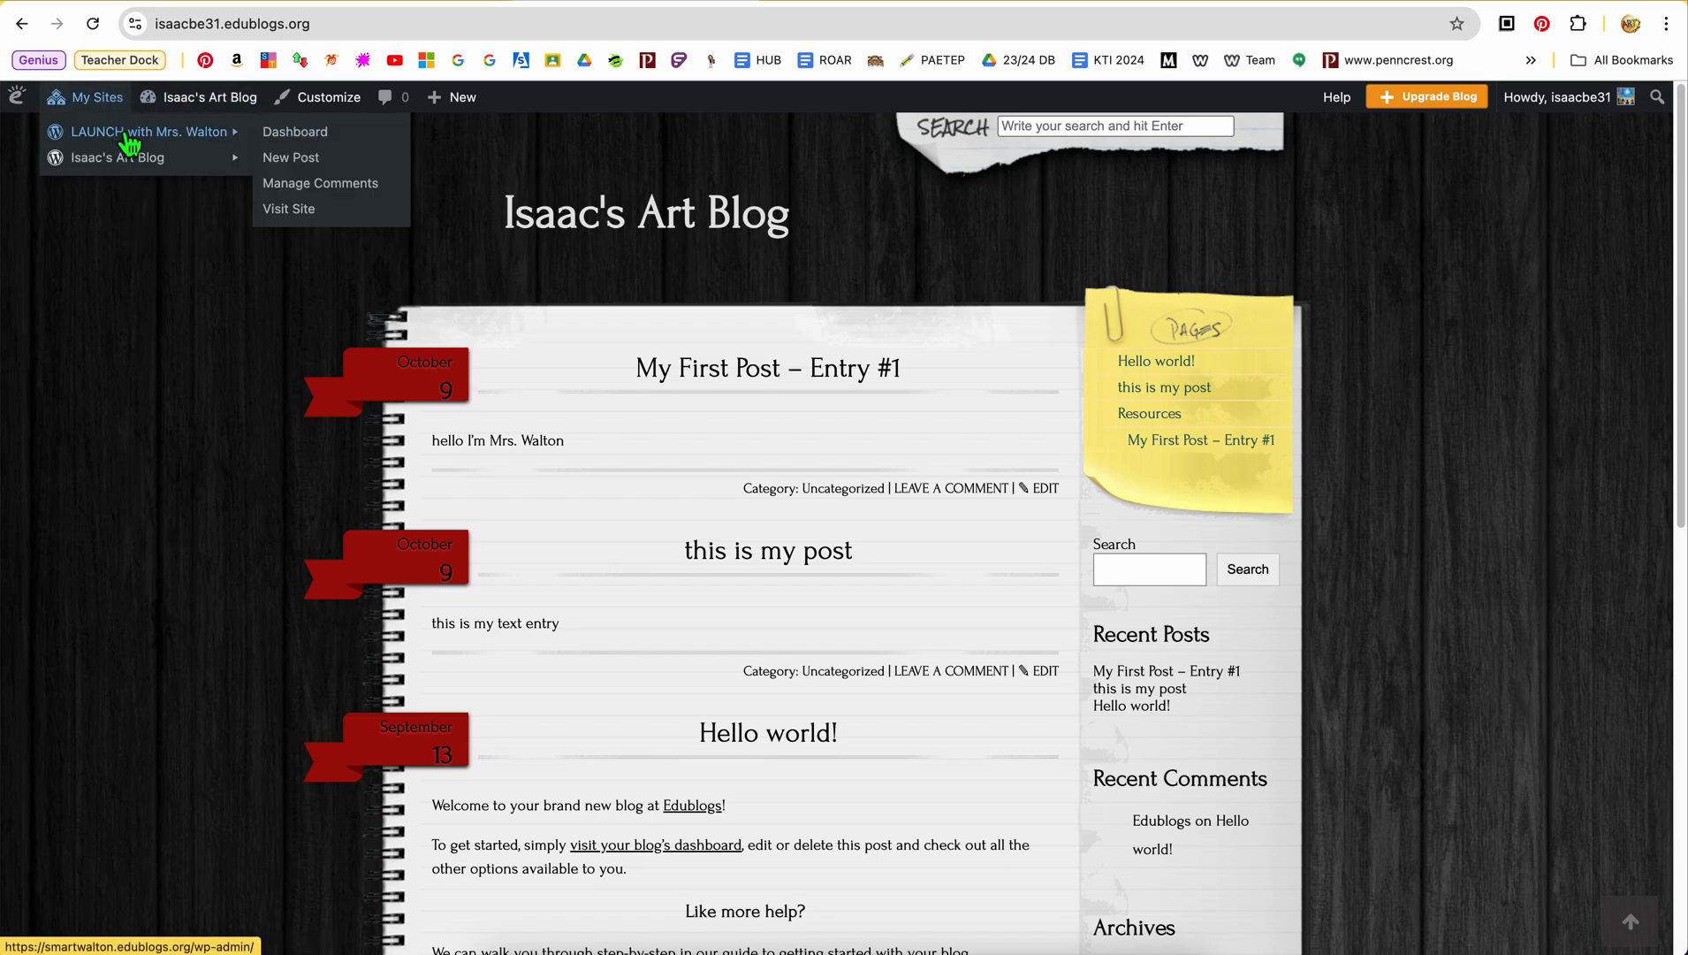
{"action": "left_click", "coordinate": [292, 209]}
{"action": "scroll", "coordinate": [1074, 659], "scroll_direction": "down", "scroll_amount": 2}
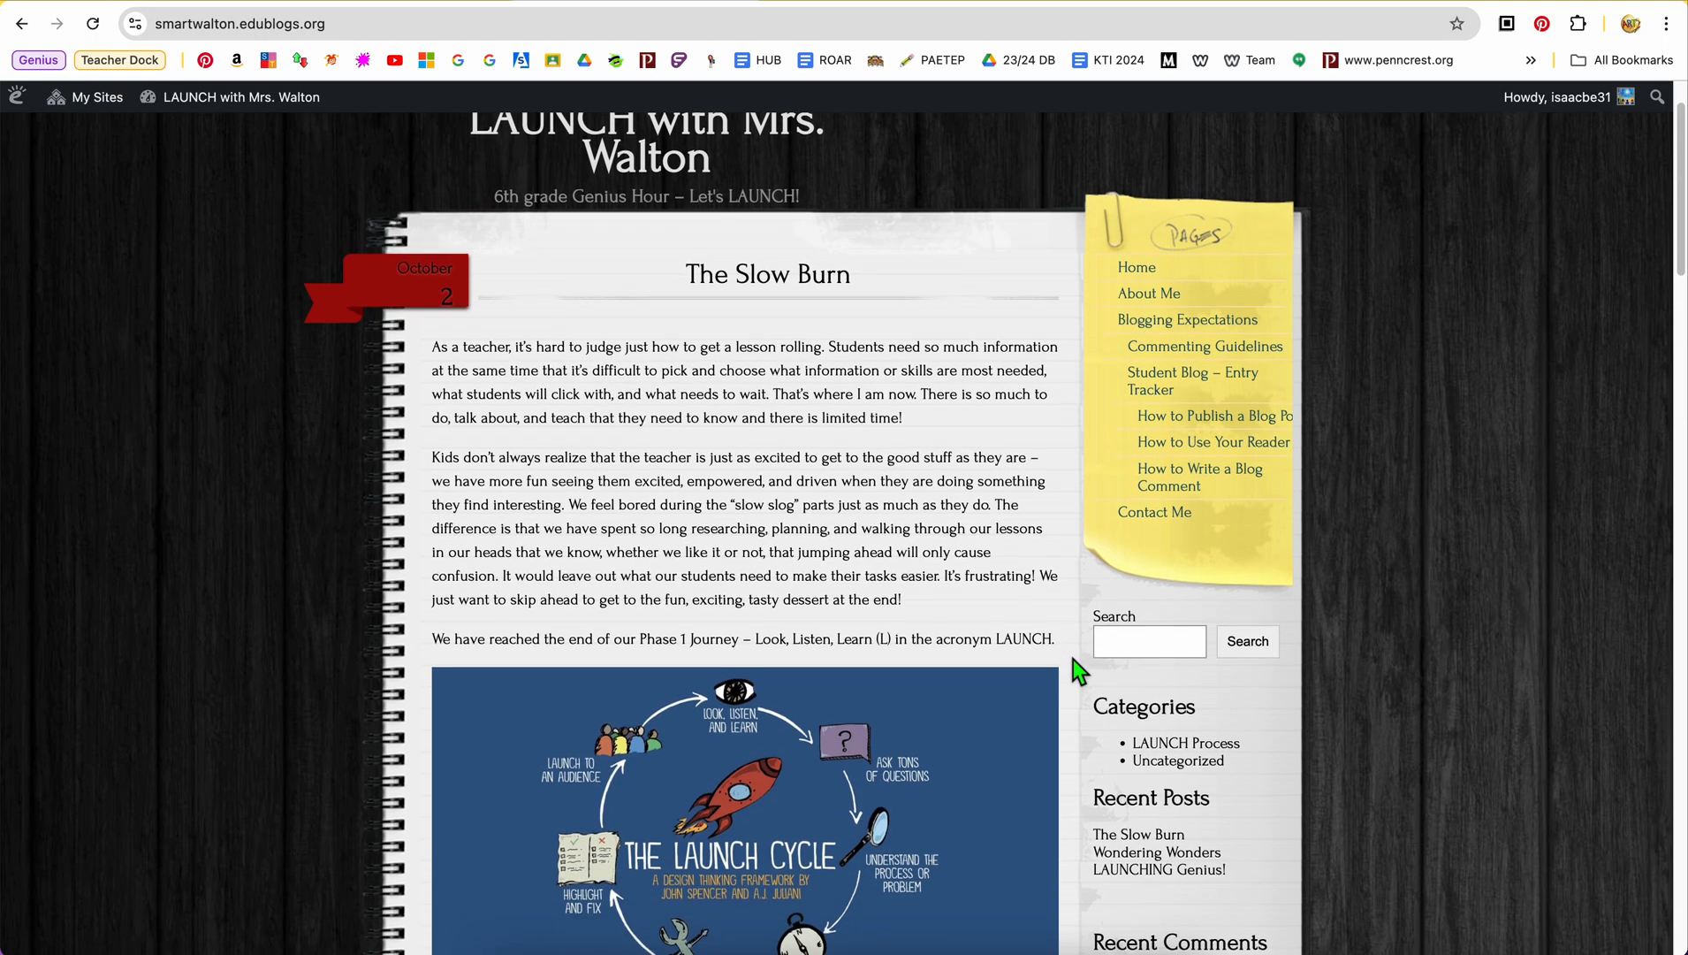
{"action": "scroll", "coordinate": [1080, 672], "scroll_direction": "down", "scroll_amount": 1}
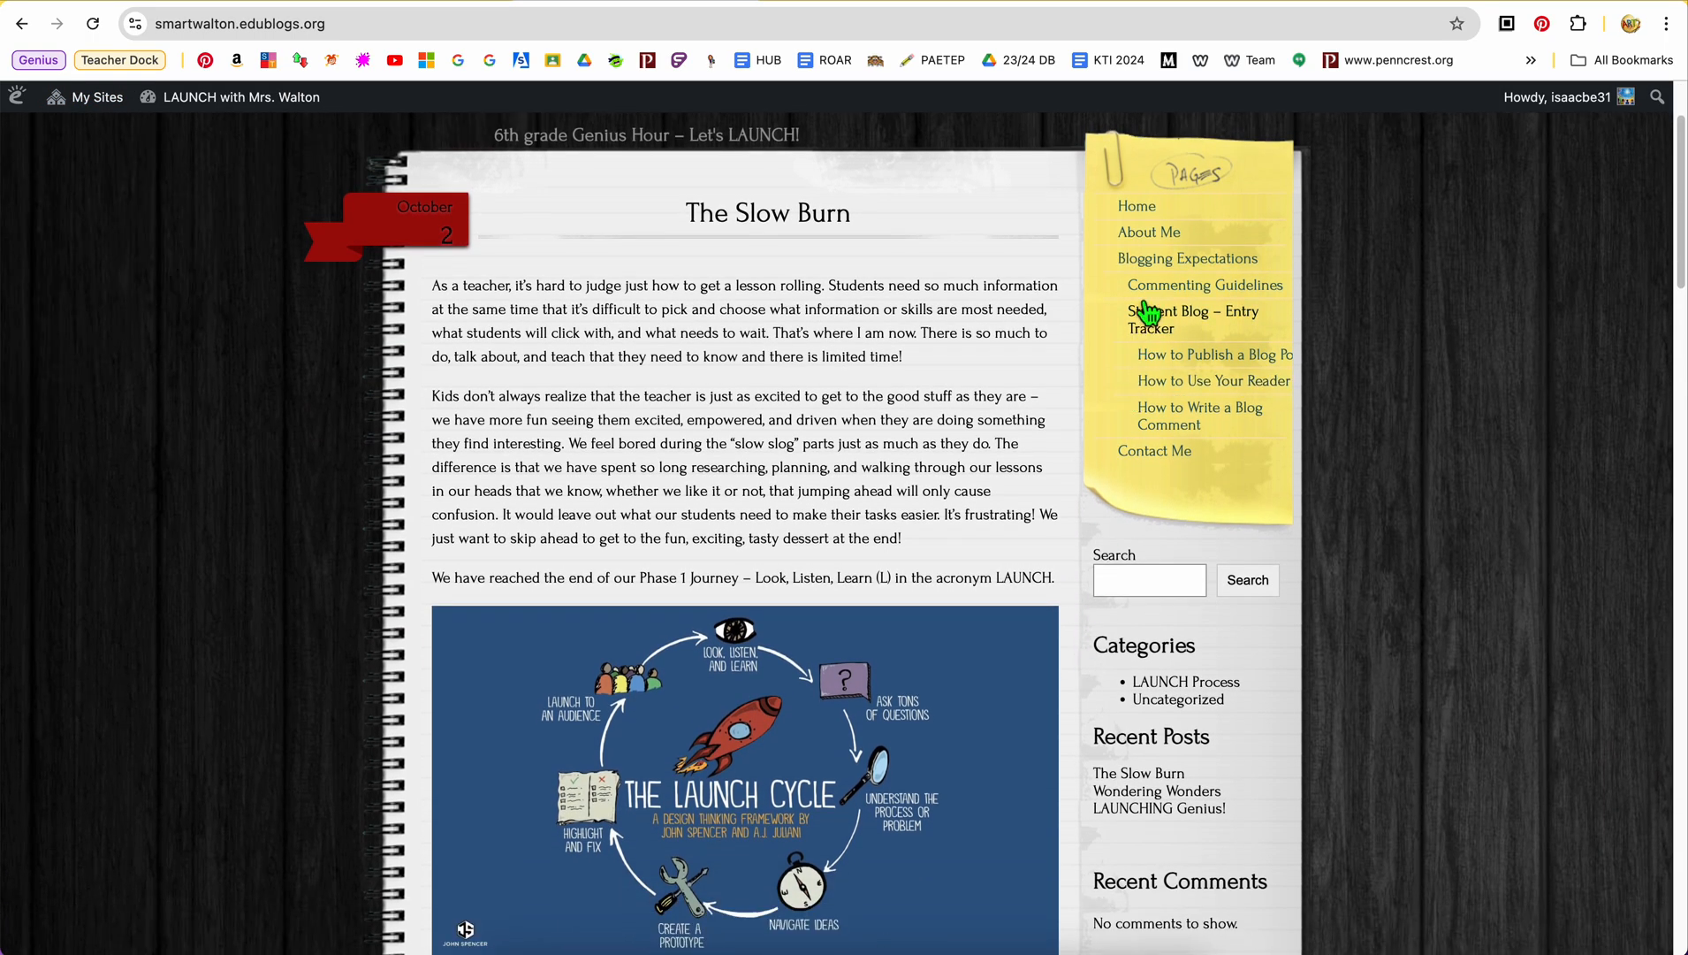
{"action": "scroll", "coordinate": [1061, 566], "scroll_direction": "down", "scroll_amount": 10}
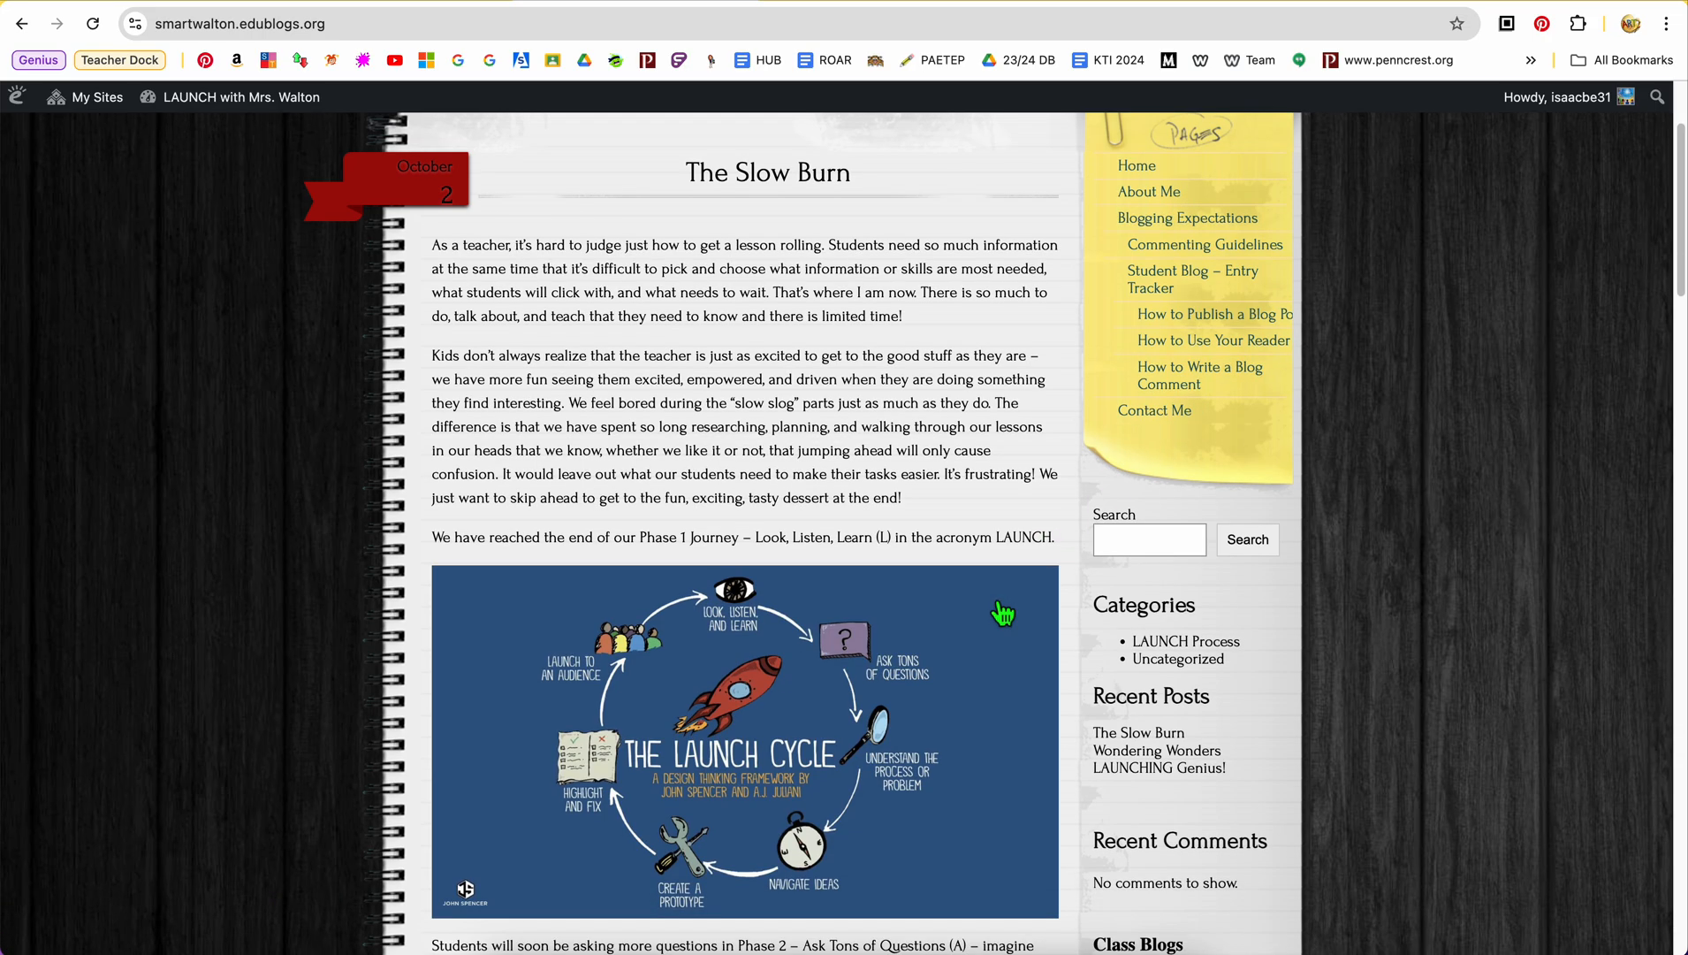
{"action": "scroll", "coordinate": [996, 608], "scroll_direction": "down", "scroll_amount": 14}
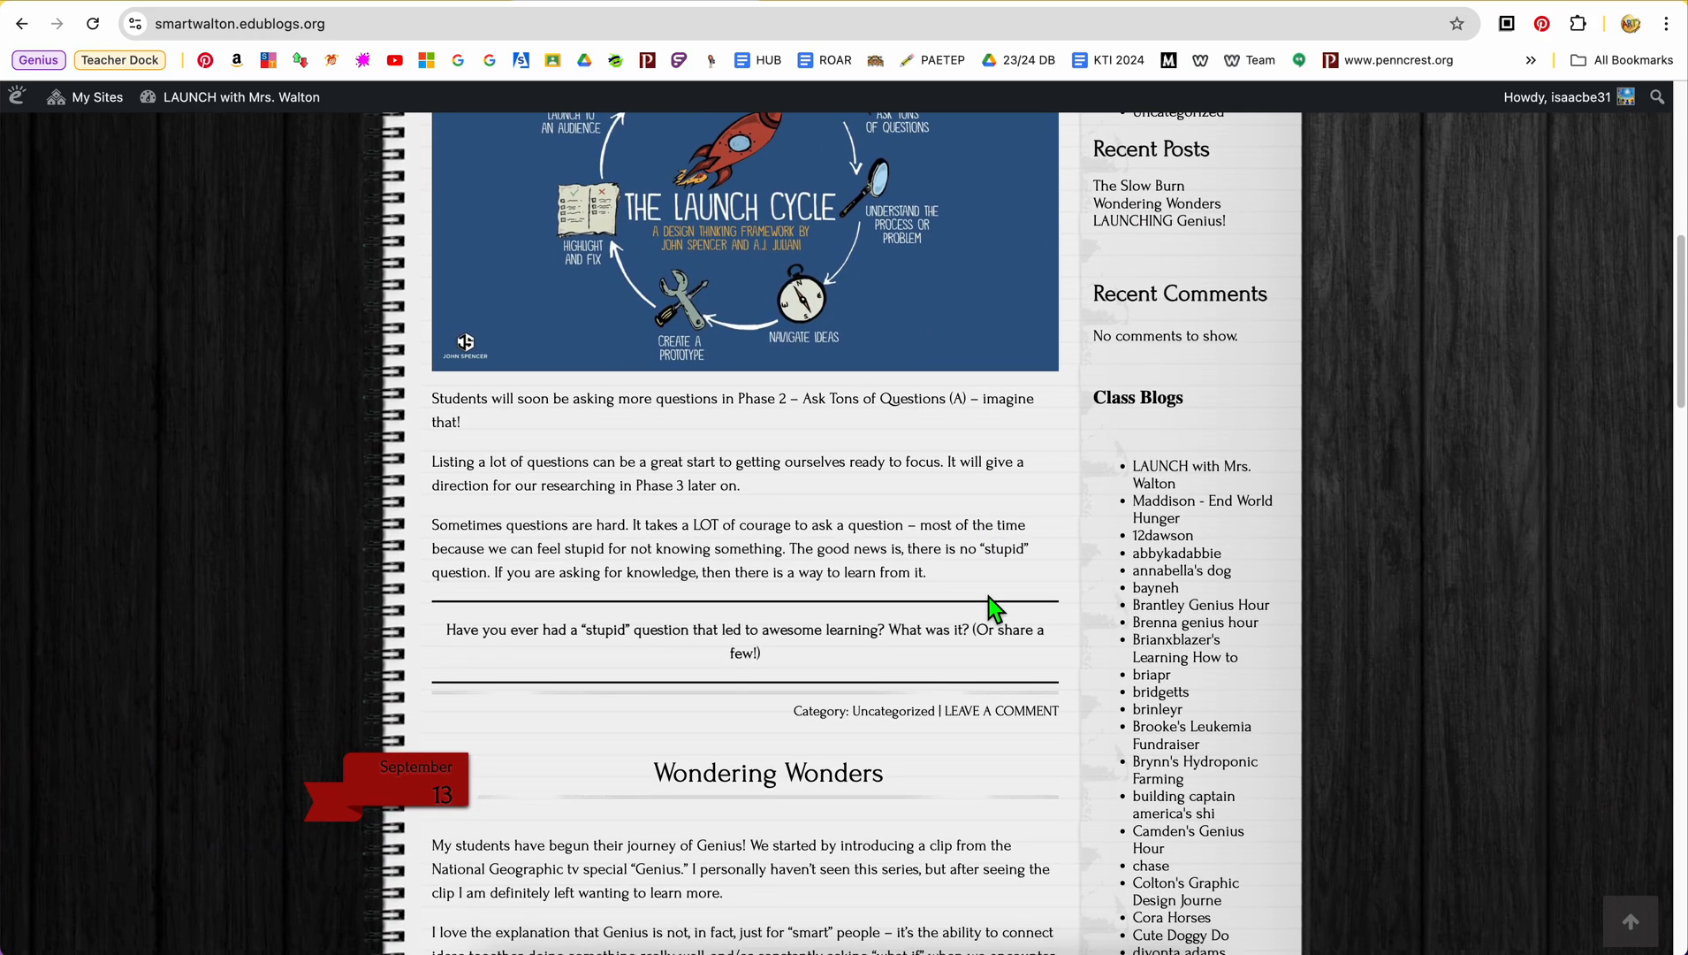
{"action": "scroll", "coordinate": [996, 608], "scroll_direction": "down", "scroll_amount": 19}
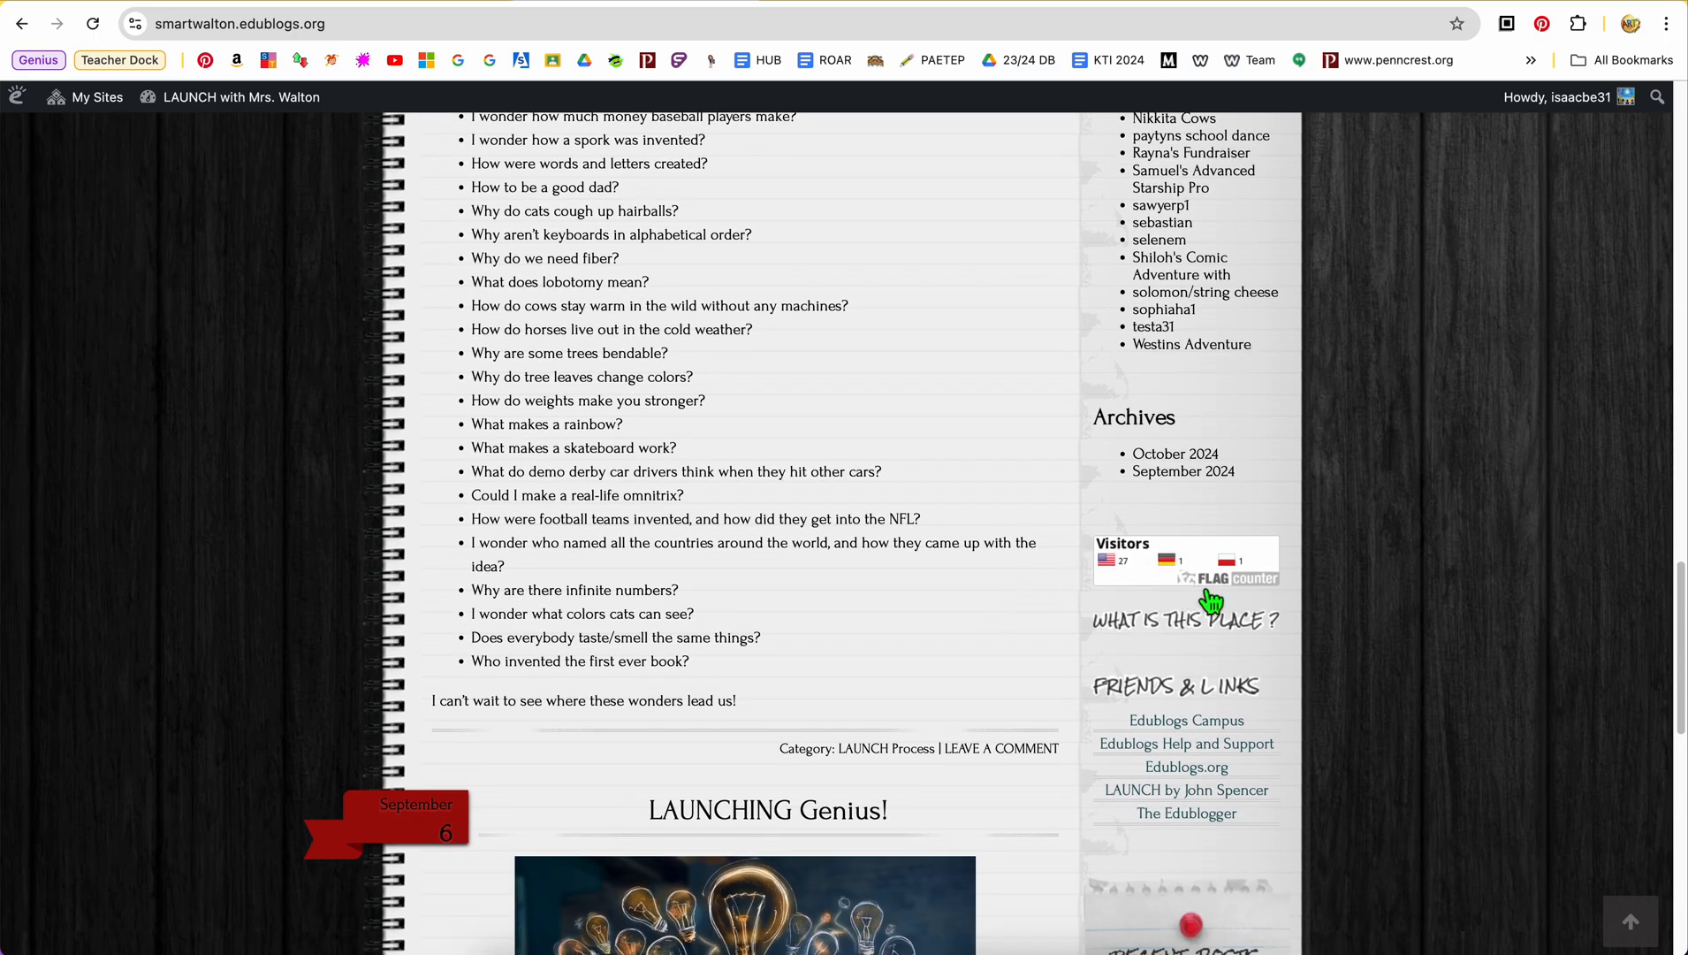
Open the class blog's Flag Counter statistics and review the overview charts and the visitor details by country
{"action": "left_click", "coordinate": [1162, 569]}
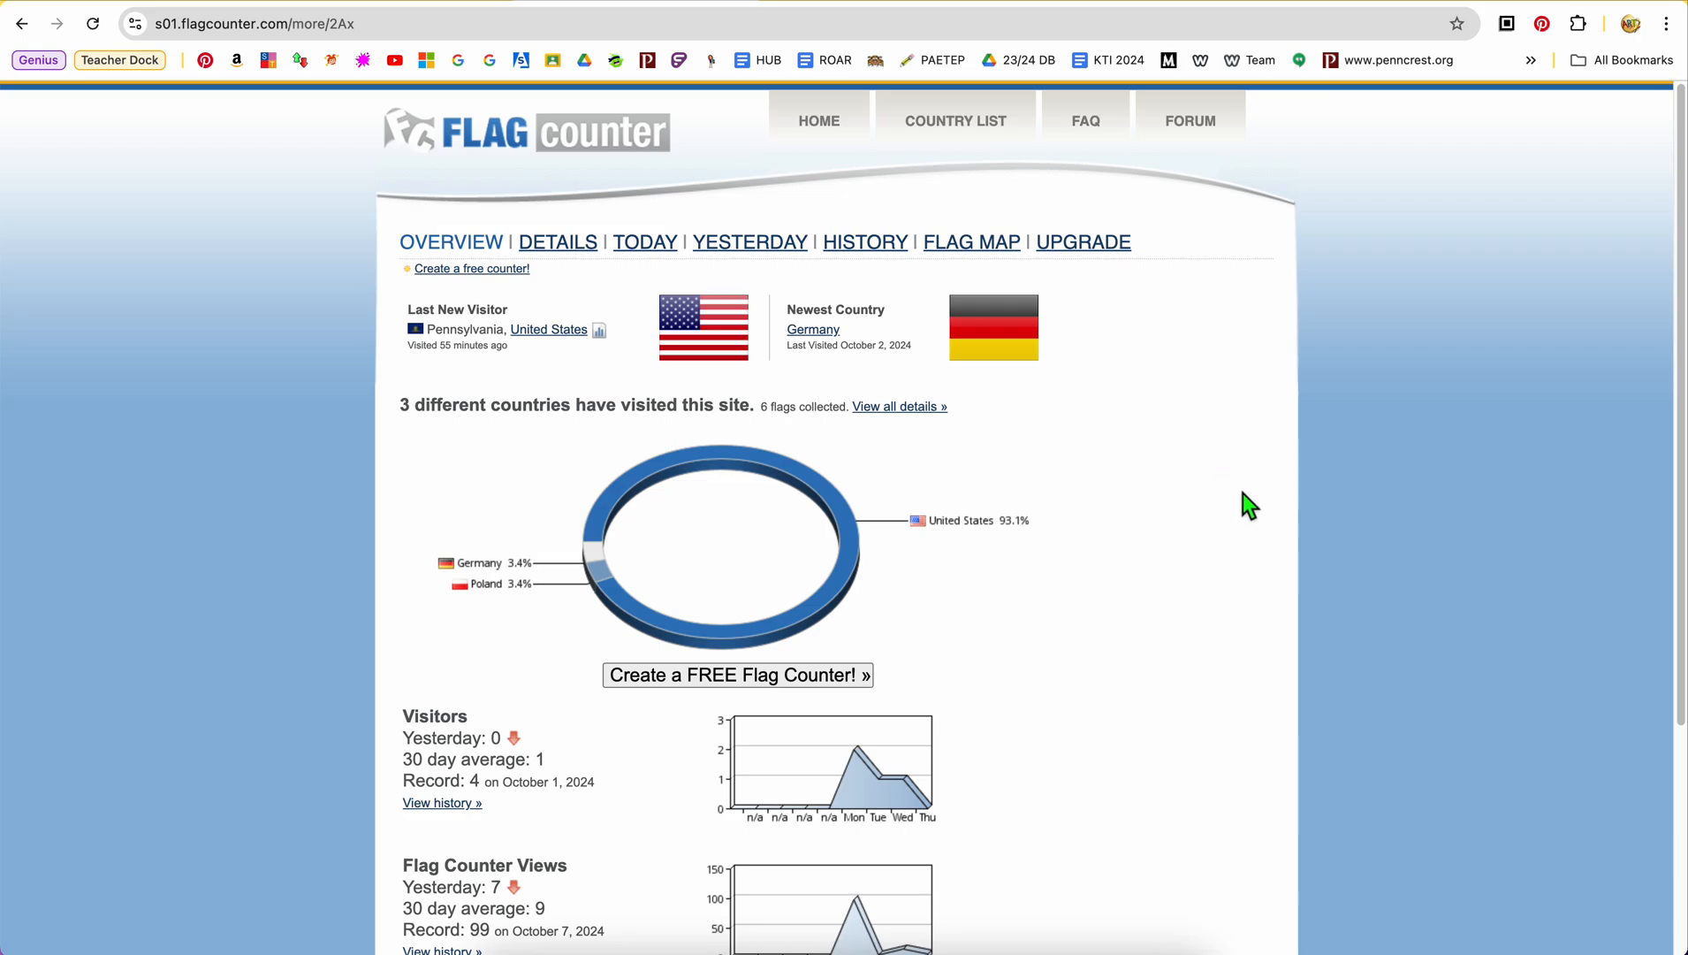
{"action": "scroll", "coordinate": [949, 640], "scroll_direction": "down", "scroll_amount": 3}
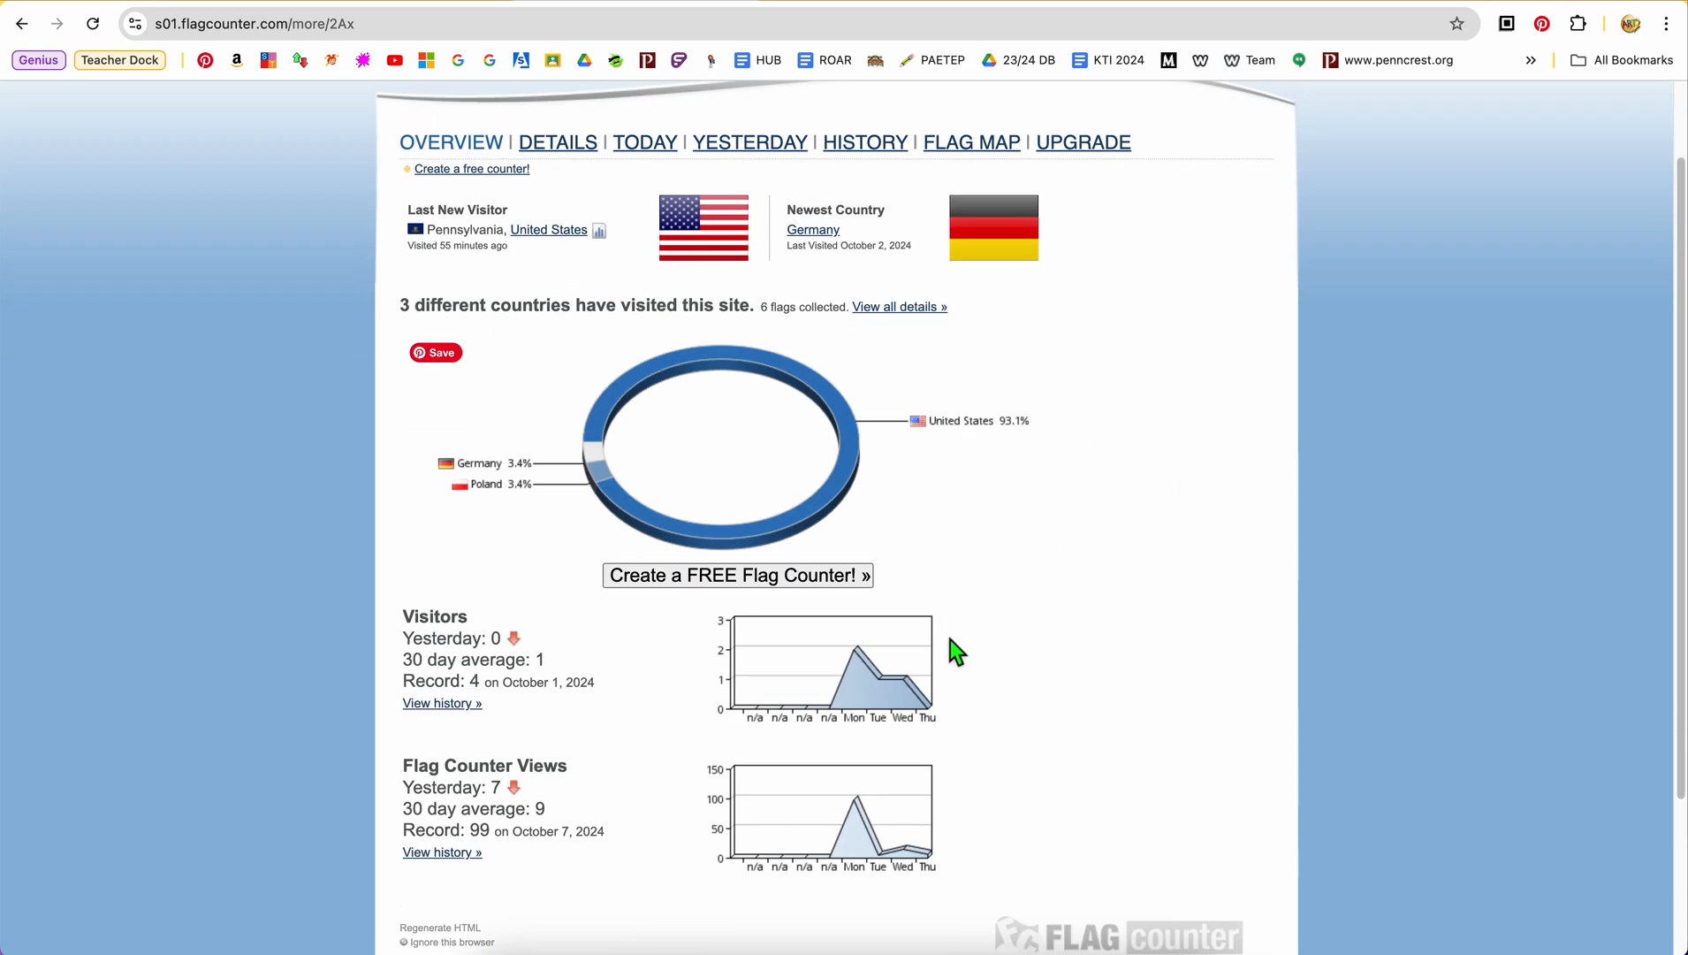
{"action": "scroll", "coordinate": [949, 640], "scroll_direction": "up", "scroll_amount": 3}
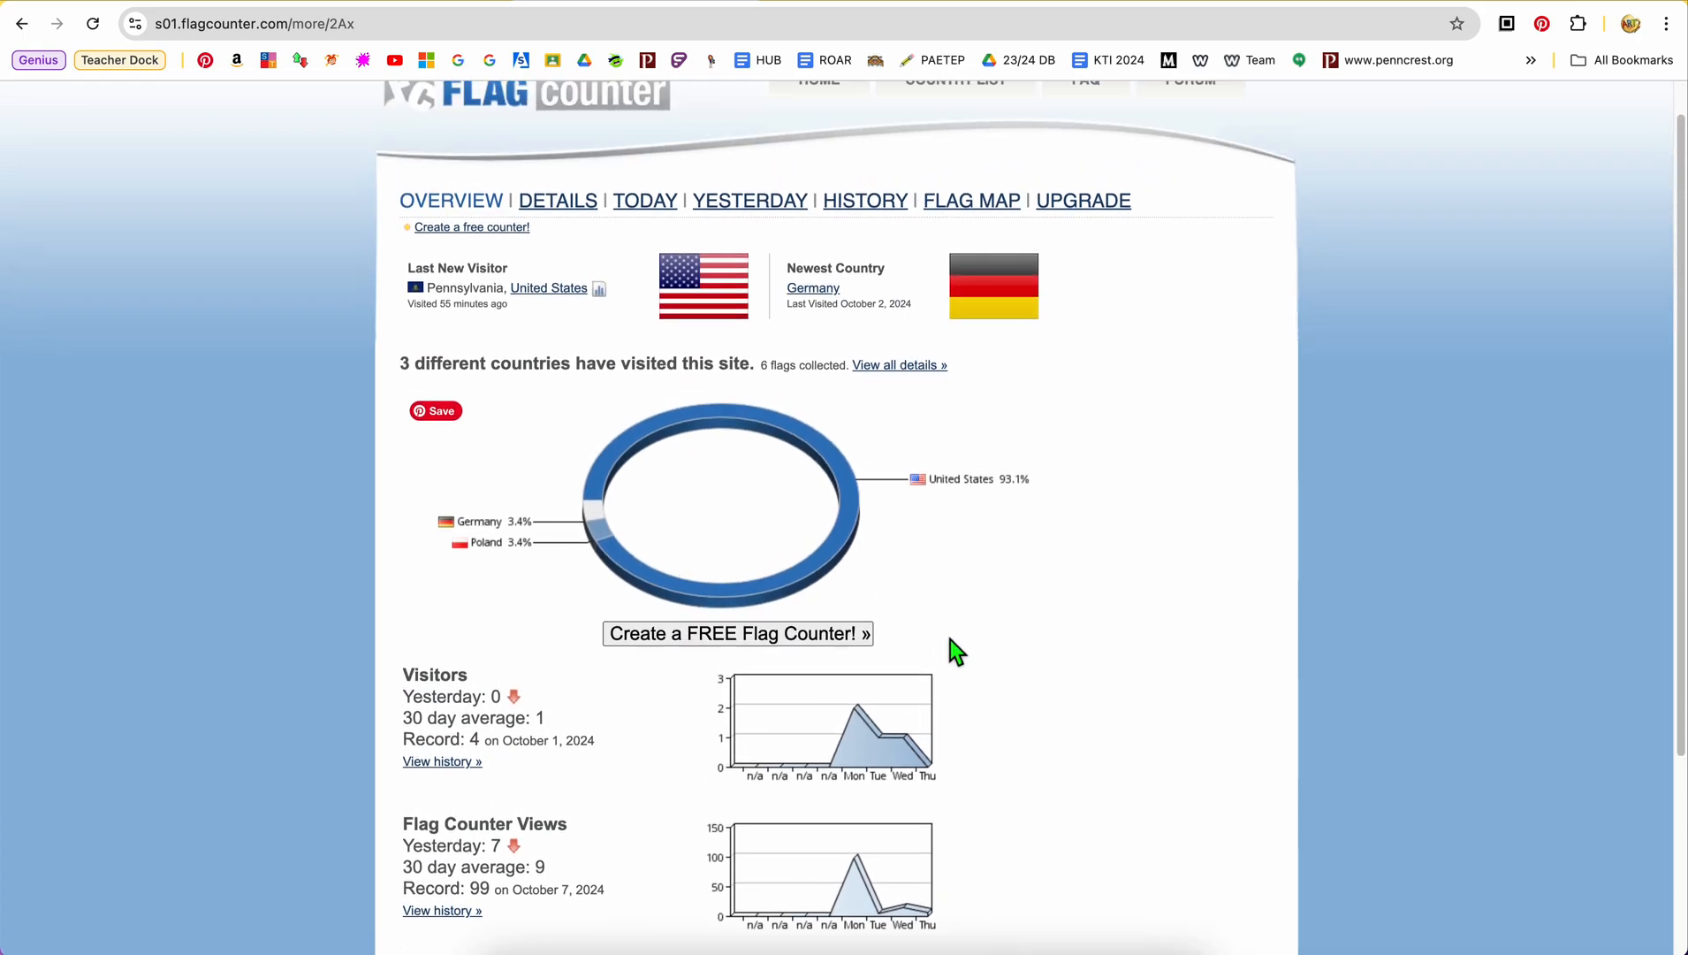
{"action": "left_click", "coordinate": [565, 199]}
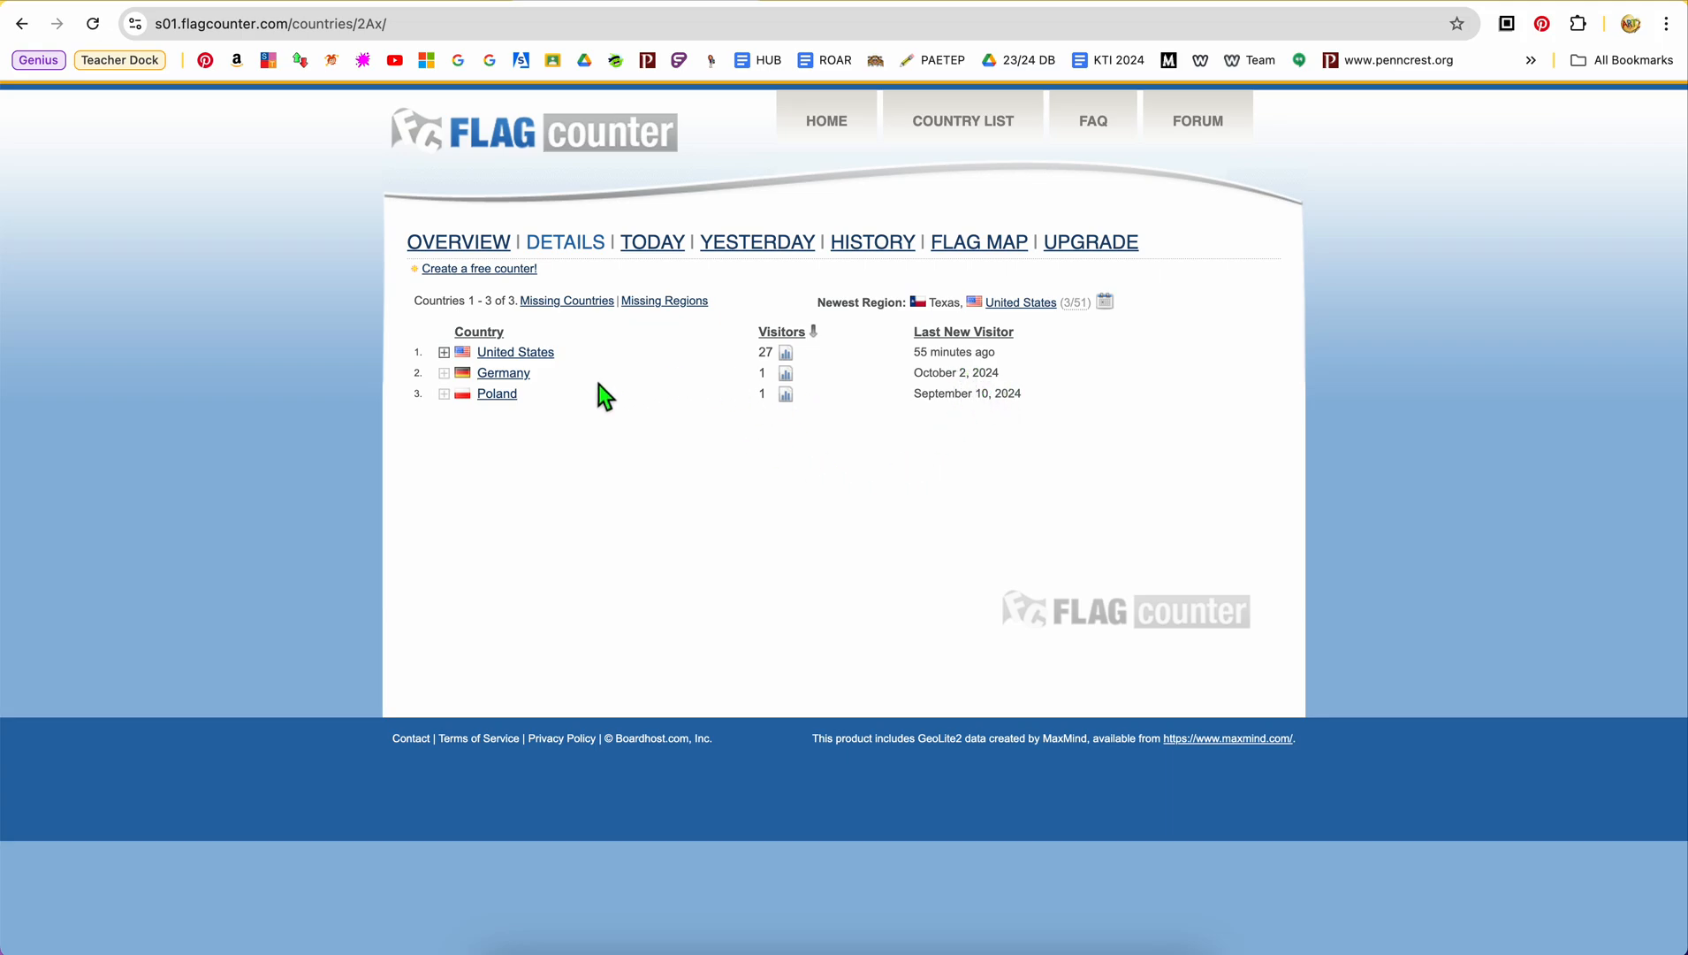
Open the Germany factbook page from the visitor details, read through its sections and check the list of other visitor countries
{"action": "left_click", "coordinate": [521, 378]}
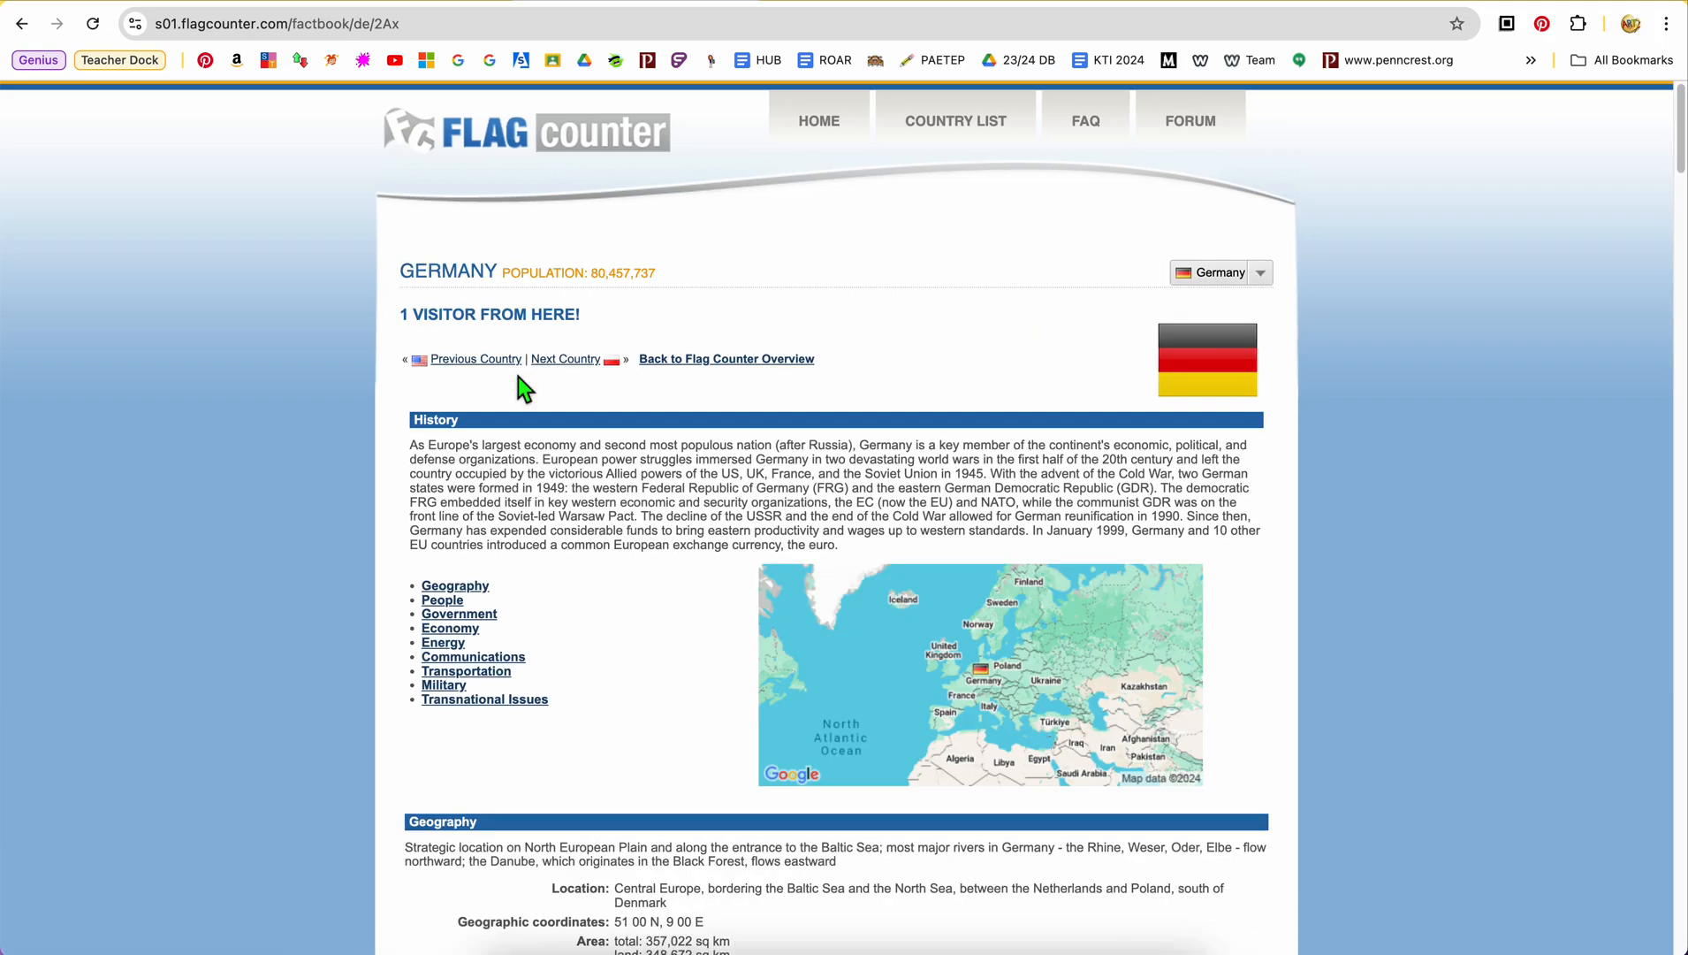
{"action": "scroll", "coordinate": [624, 598], "scroll_direction": "down", "scroll_amount": 4}
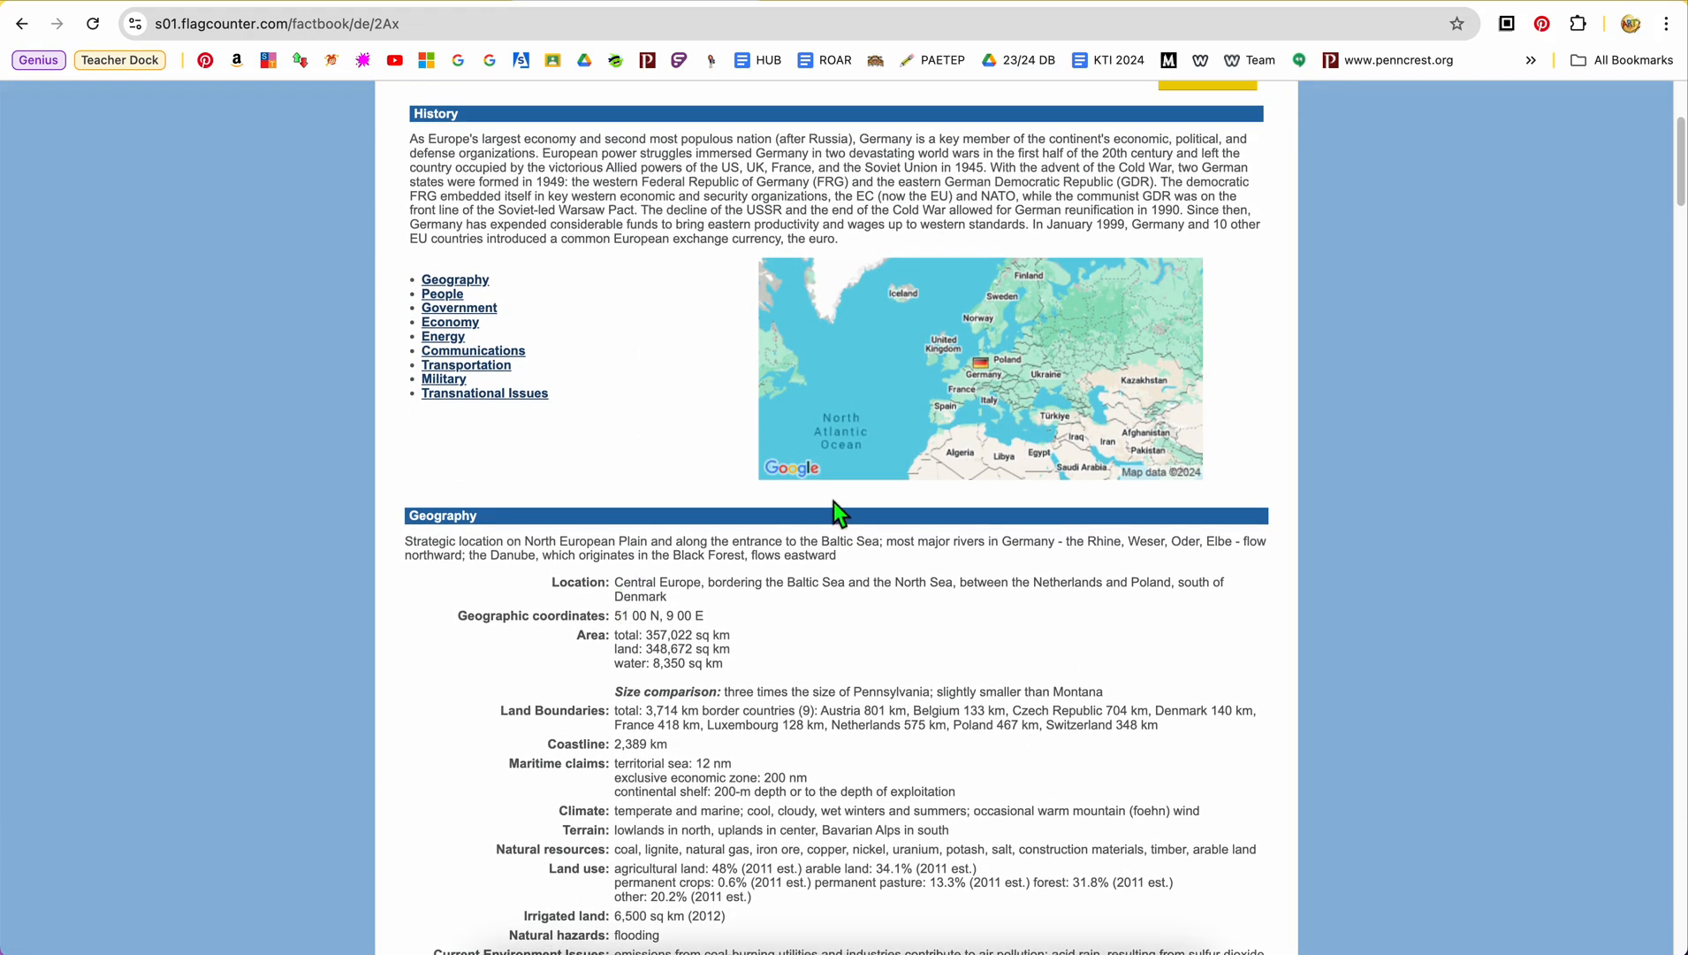
{"action": "scroll", "coordinate": [983, 384], "scroll_direction": "down", "scroll_amount": 10}
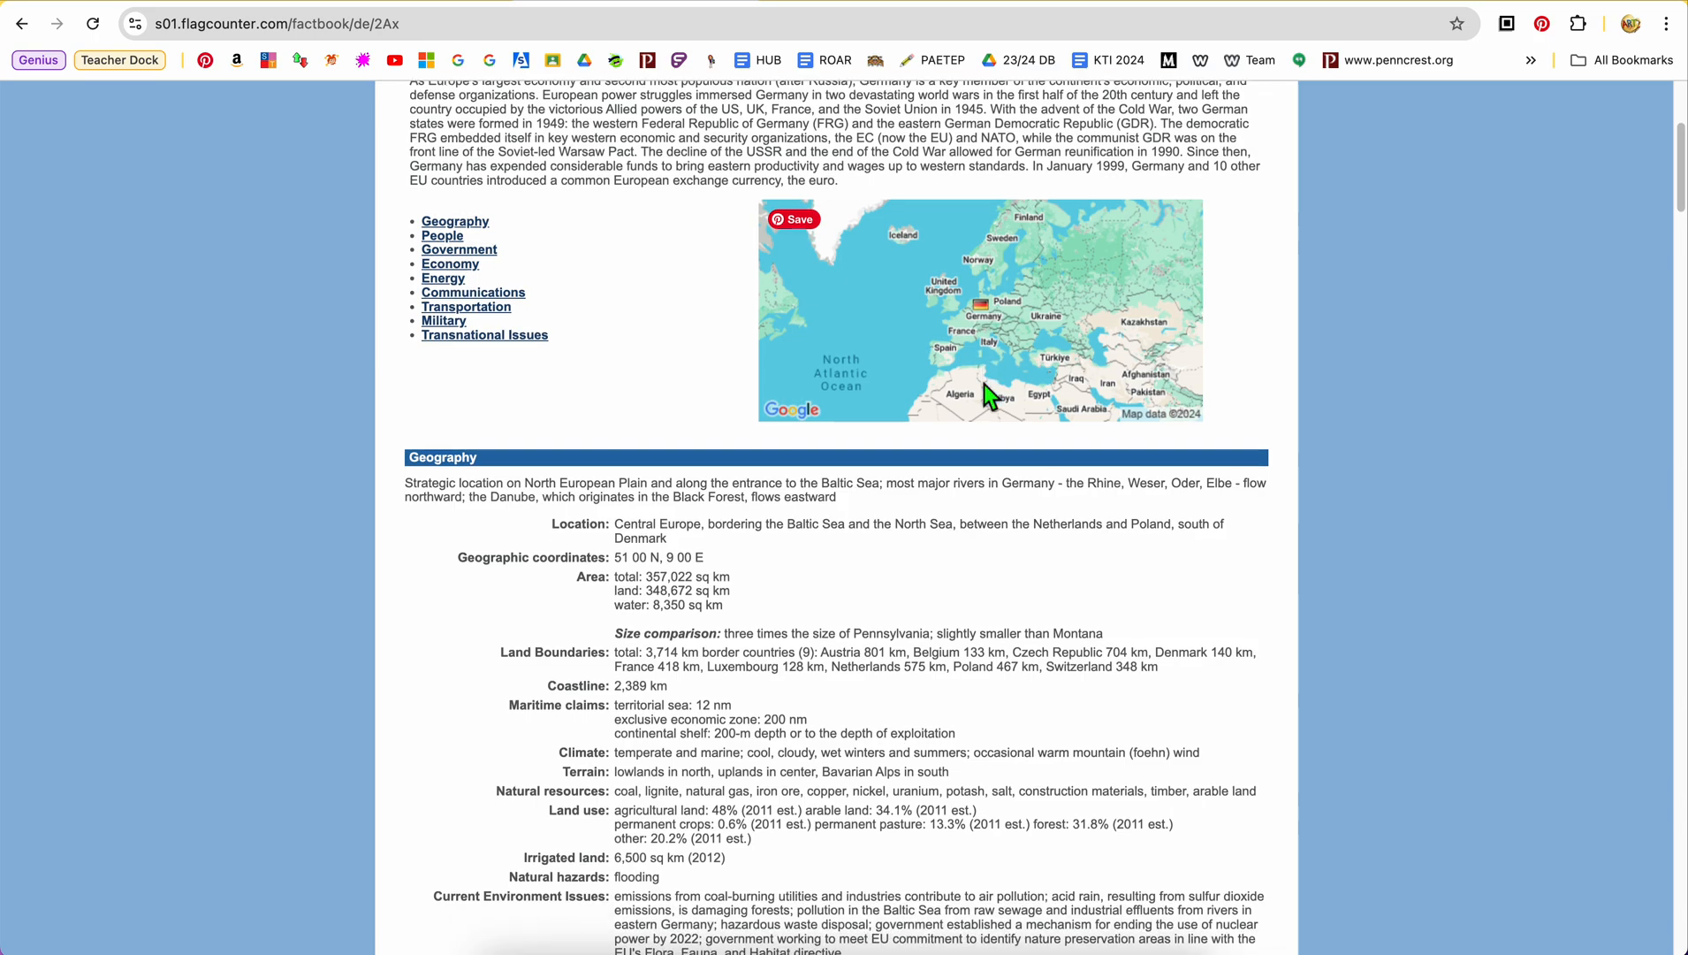
{"action": "scroll", "coordinate": [983, 383], "scroll_direction": "down", "scroll_amount": 6}
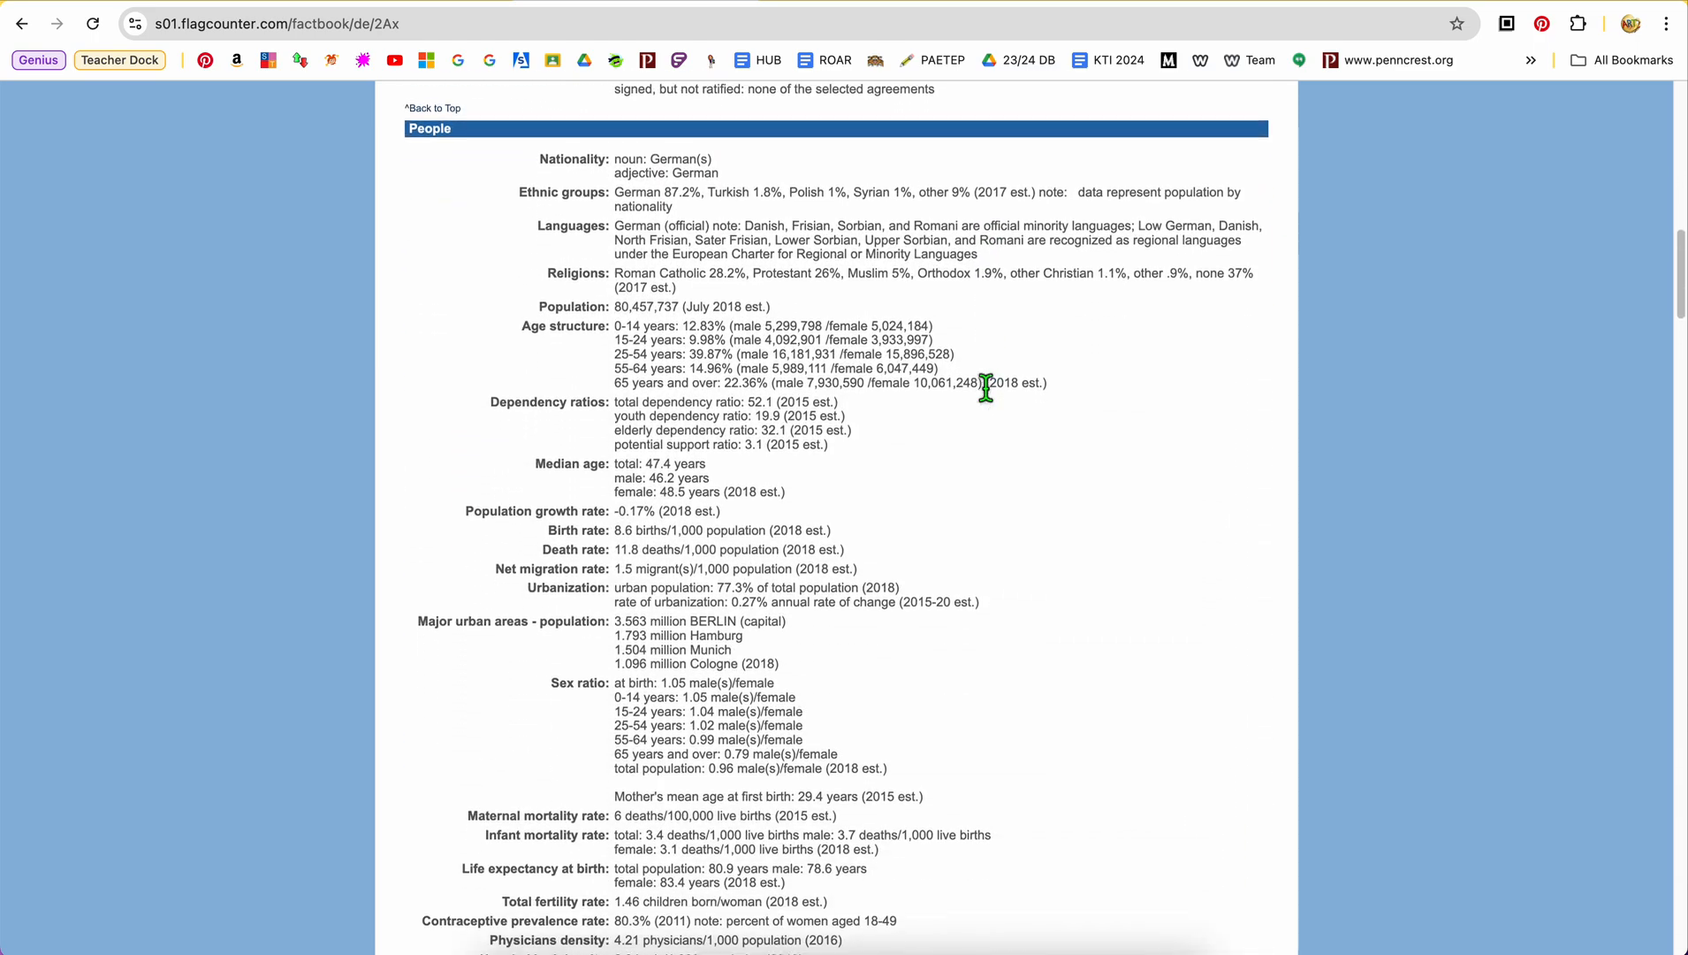
{"action": "scroll", "coordinate": [984, 384], "scroll_direction": "up", "scroll_amount": 12}
{"action": "scroll", "coordinate": [983, 384], "scroll_direction": "up", "scroll_amount": 7}
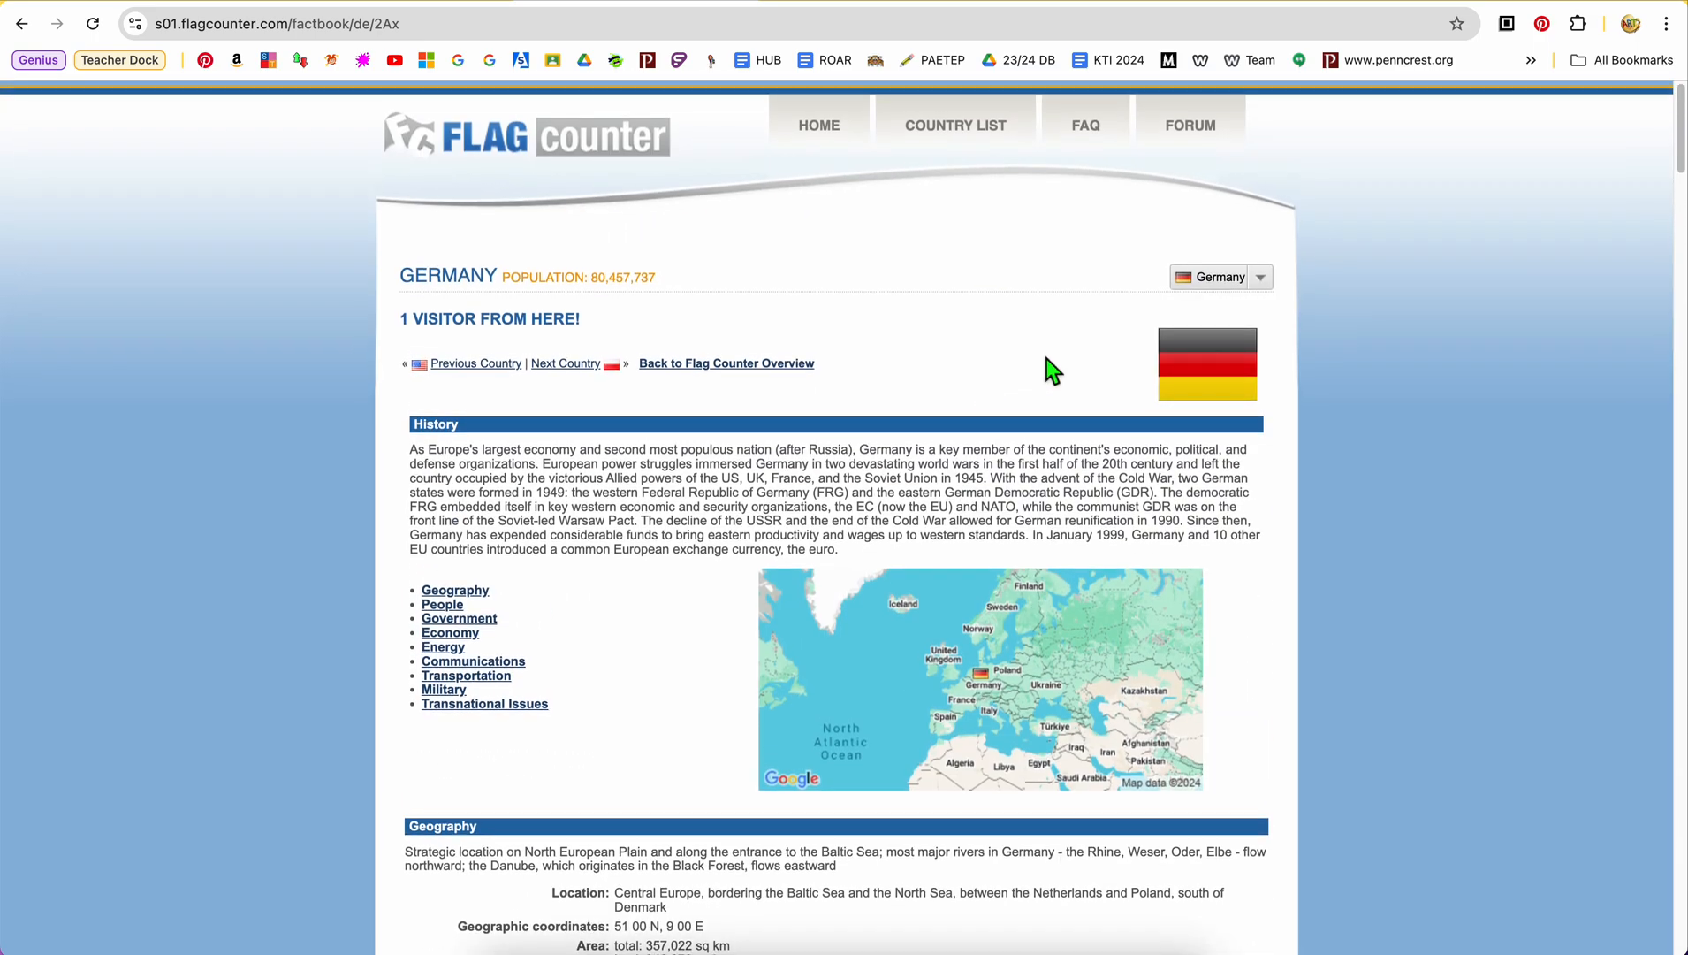
{"action": "left_click", "coordinate": [1269, 281]}
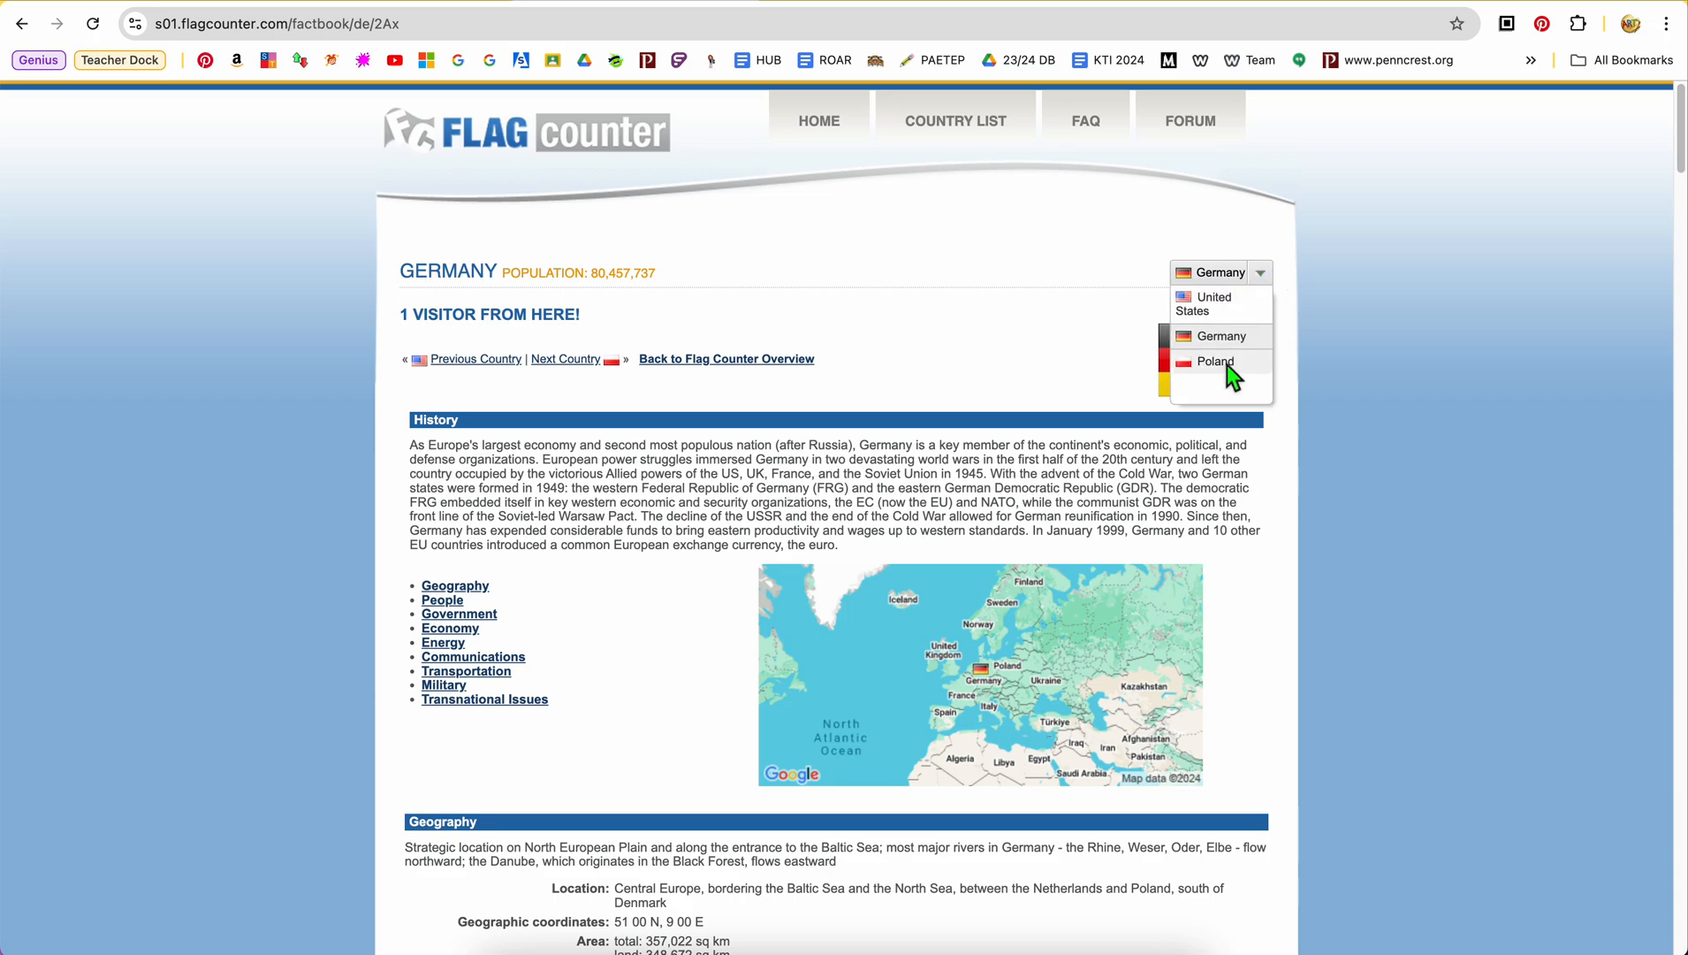
{"action": "left_click", "coordinate": [1031, 285]}
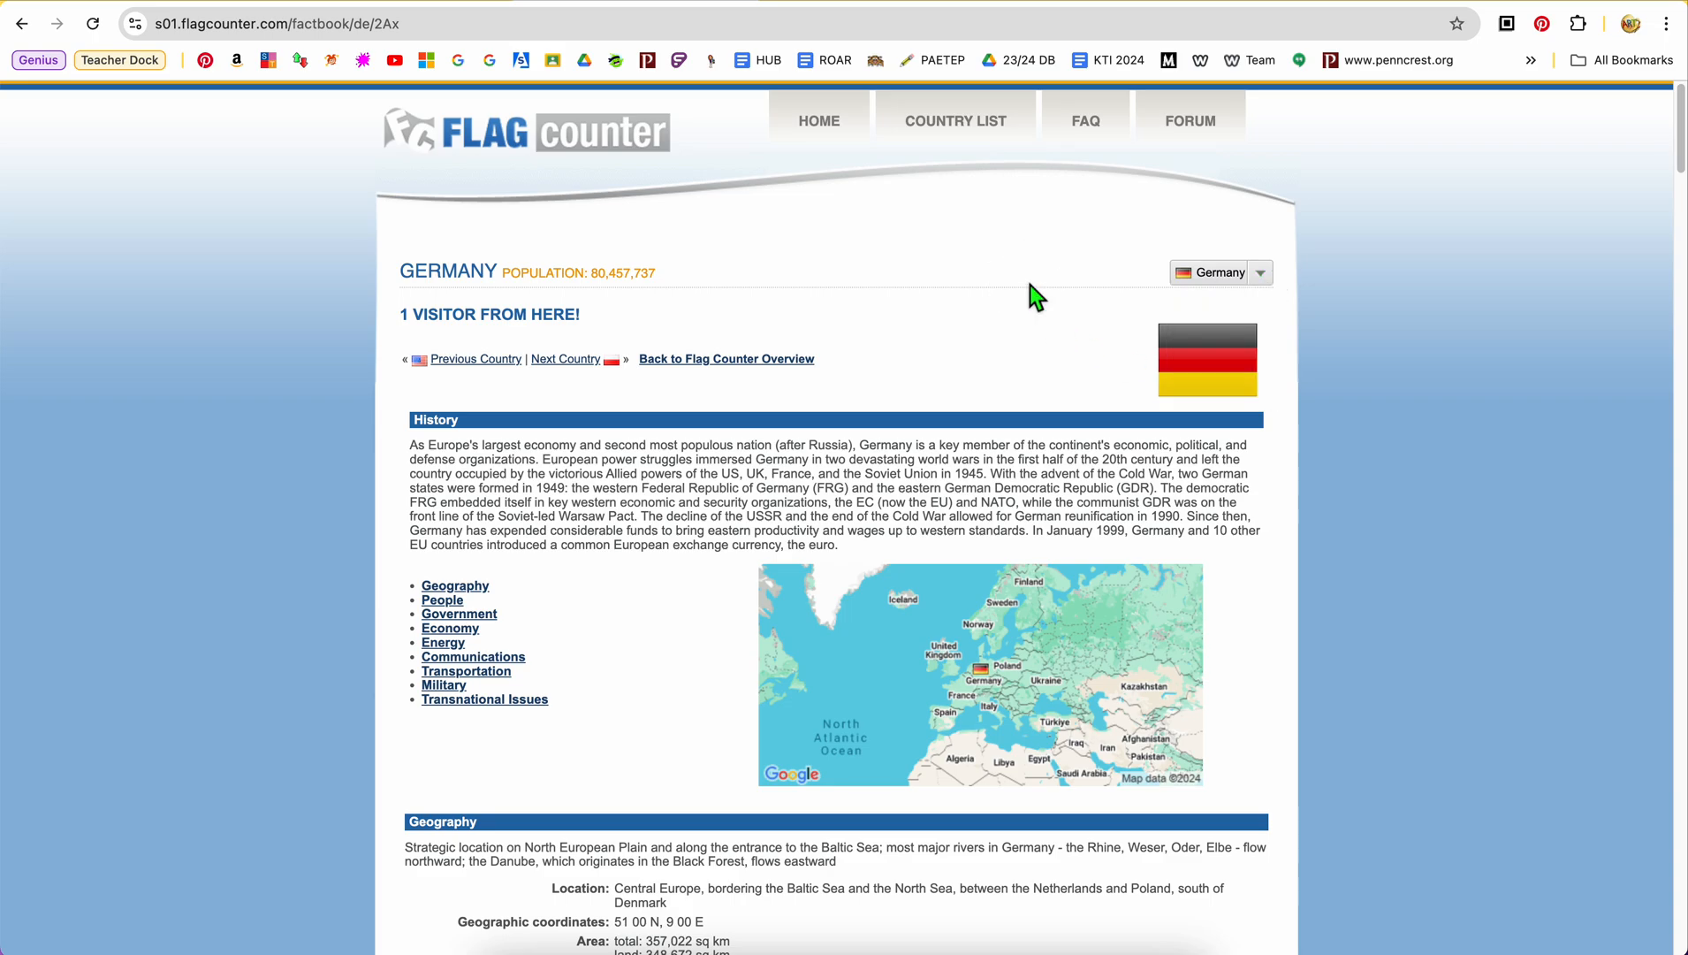
Go to Flag Counter's home page to view the free counter options and switch to the donut image search tab
{"action": "left_click", "coordinate": [450, 361]}
{"action": "left_click", "coordinate": [819, 135]}
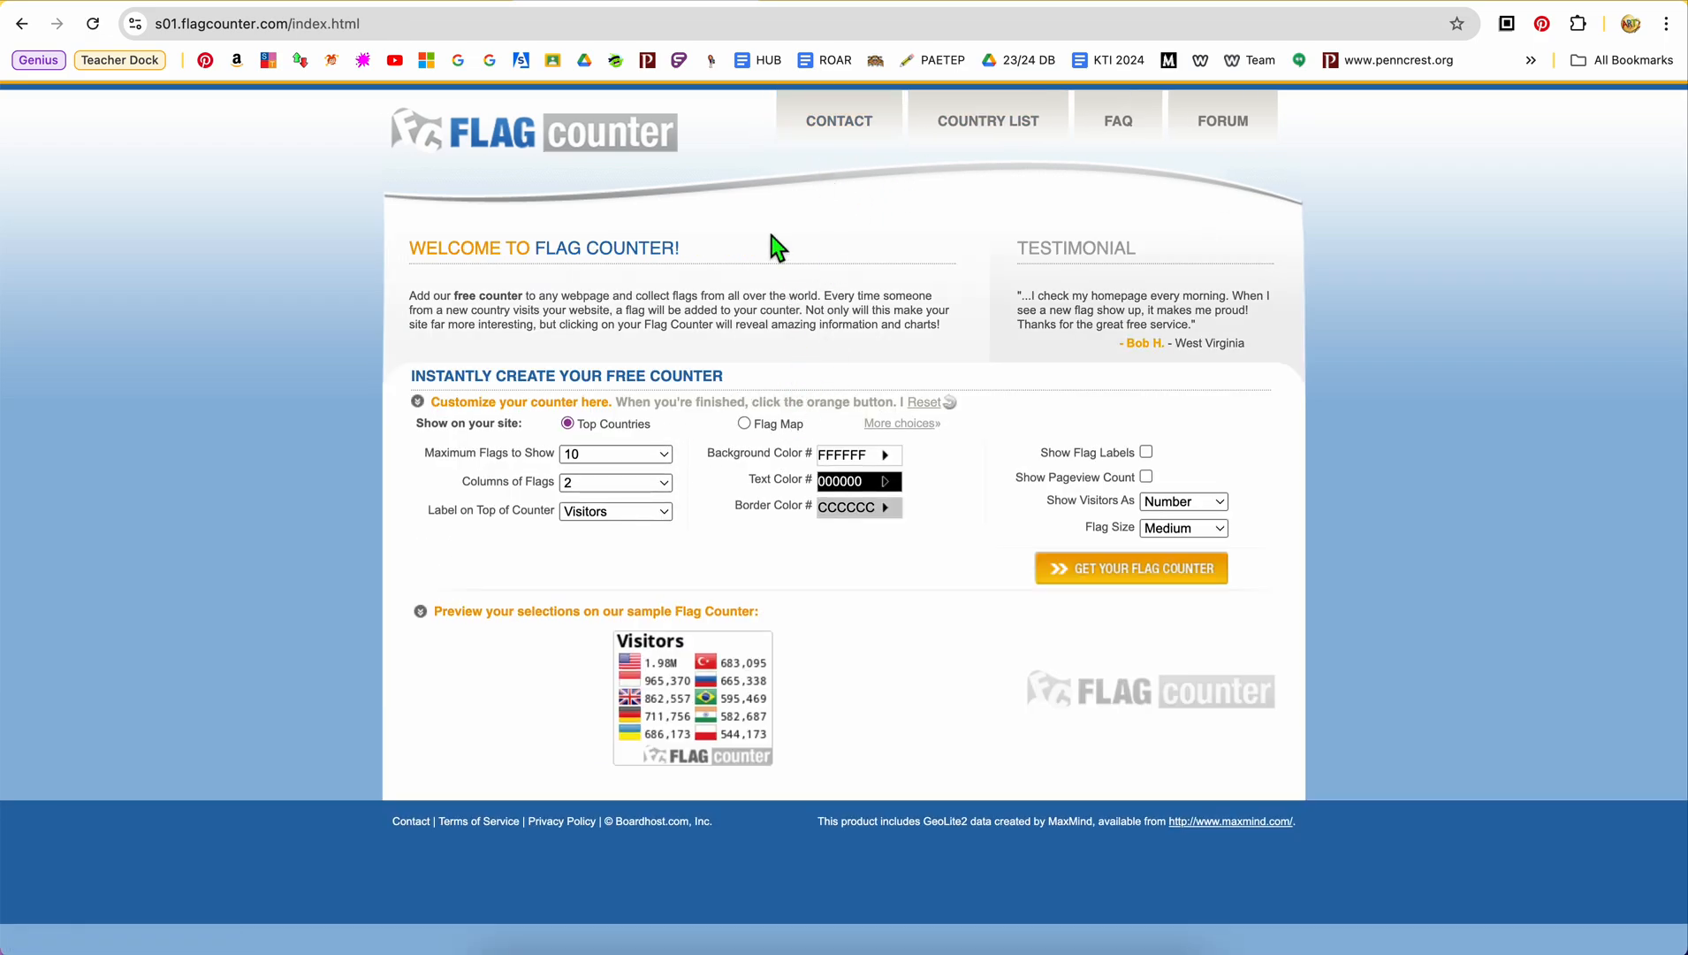
{"action": "left_click", "coordinate": [742, 1]}
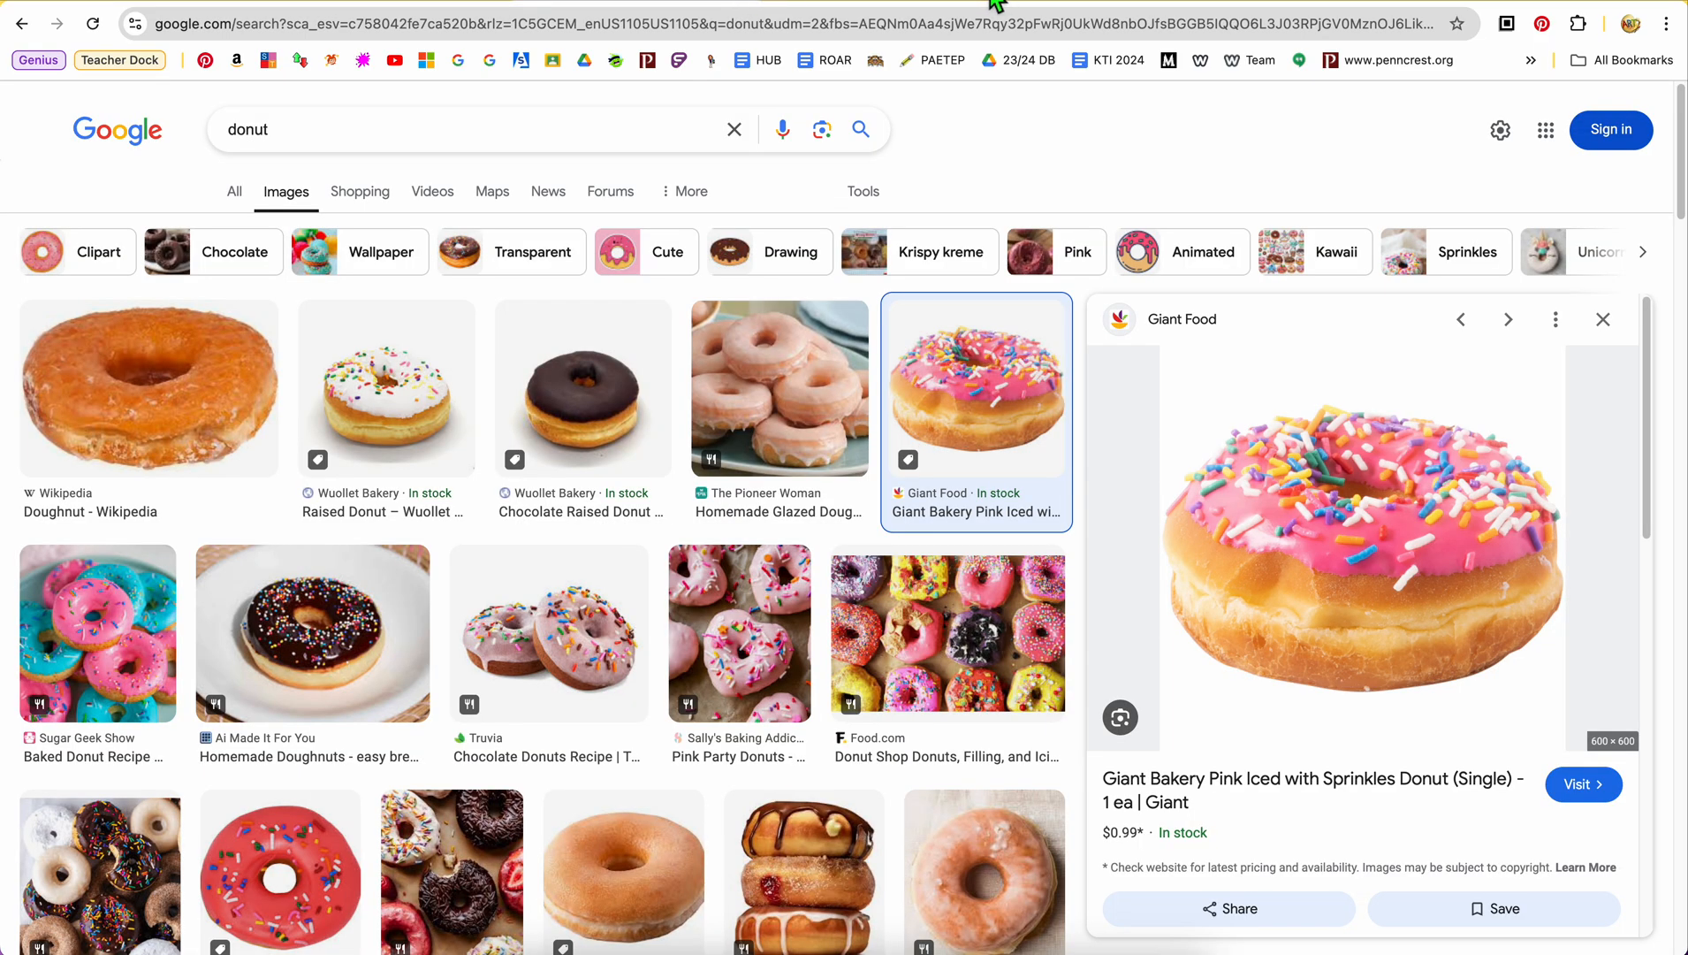
Load the LAUNCH class blog's home page in place of the donut image search and look over its latest post
{"action": "left_click", "coordinate": [811, 22]}
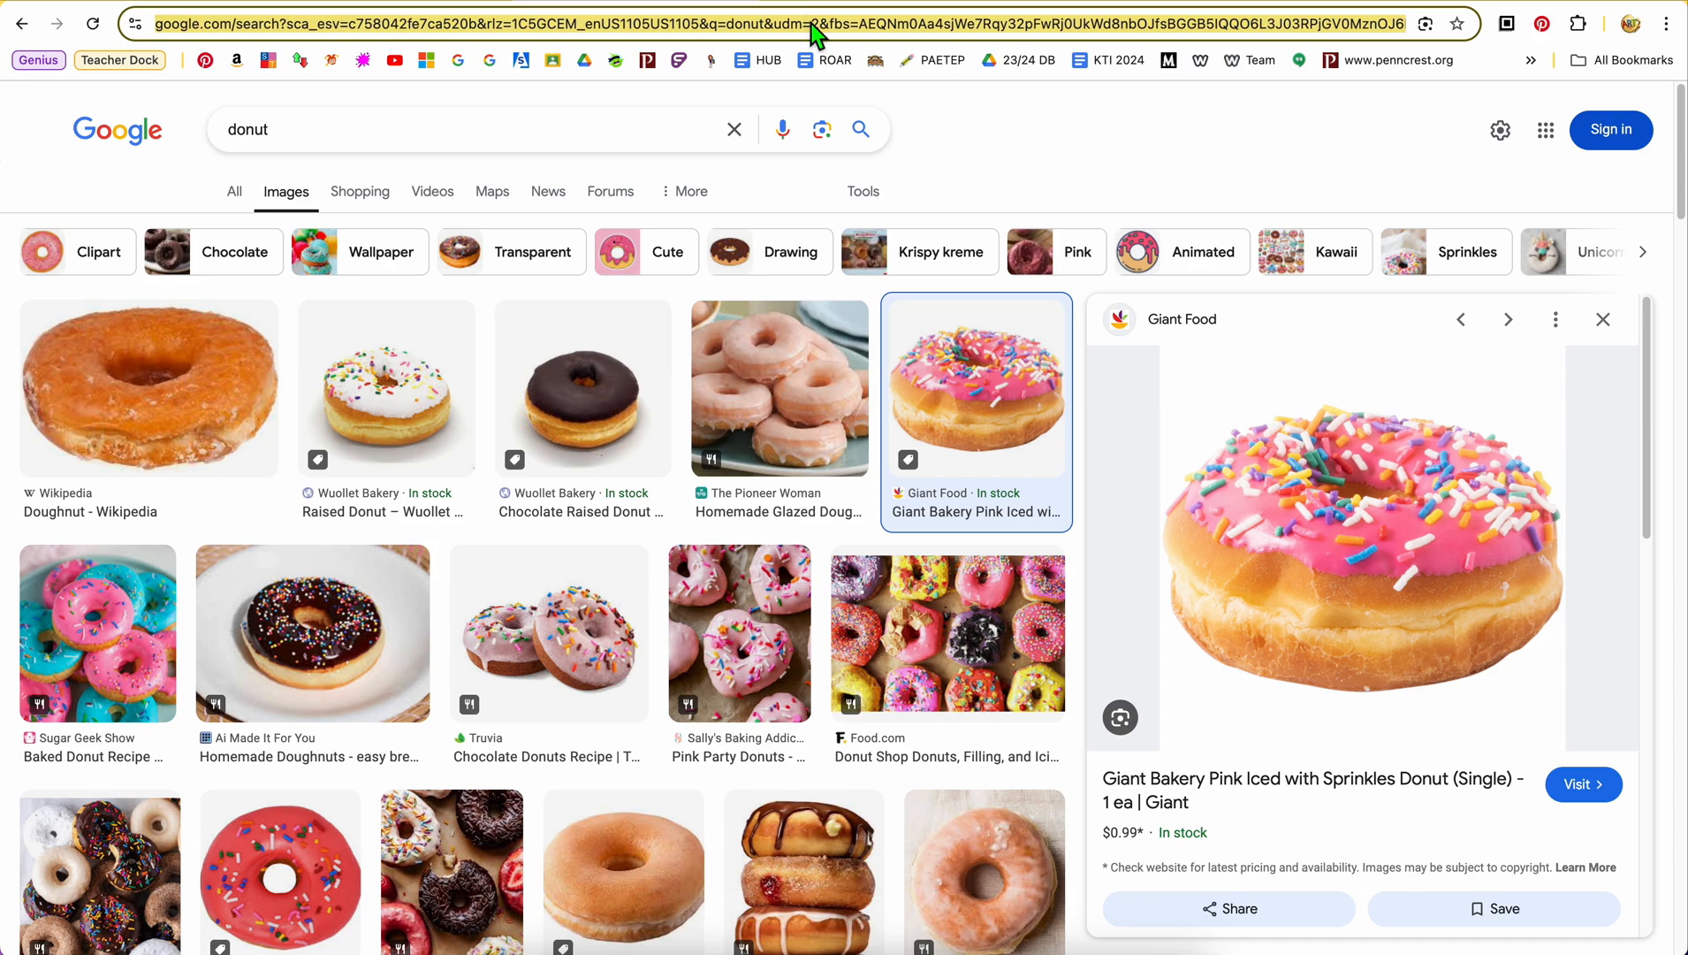
{"action": "type", "text": "sma"}
{"action": "key", "text": "Return"}
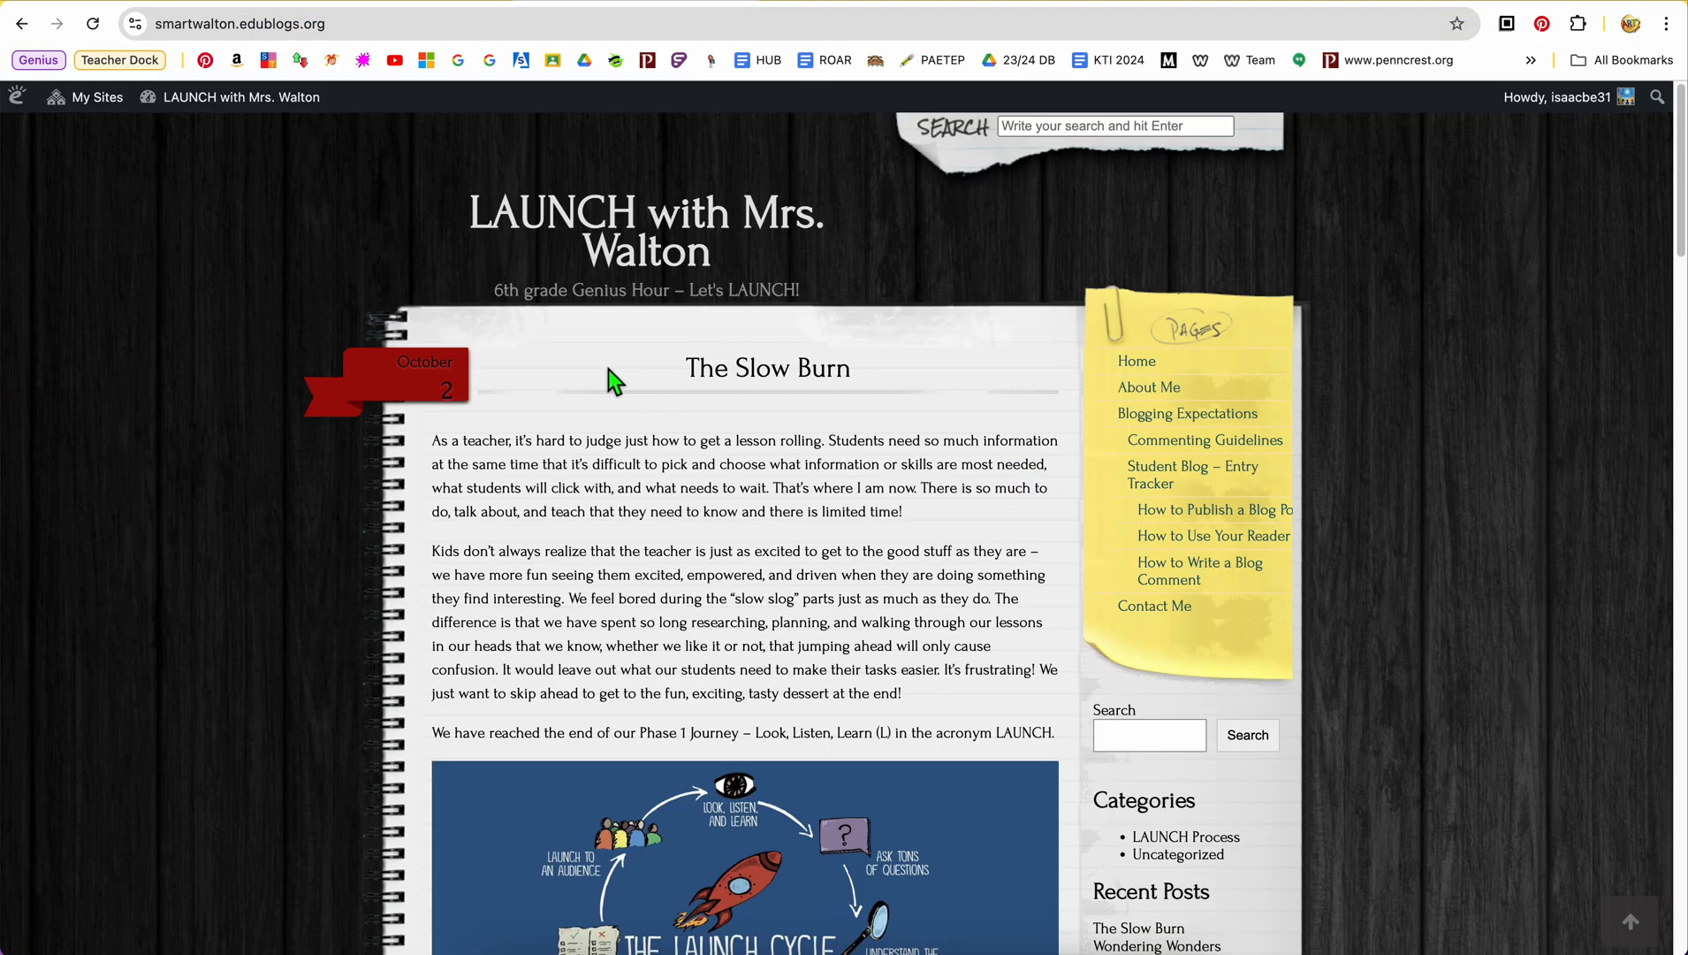
{"action": "mouse_move", "coordinate": [1561, 107]}
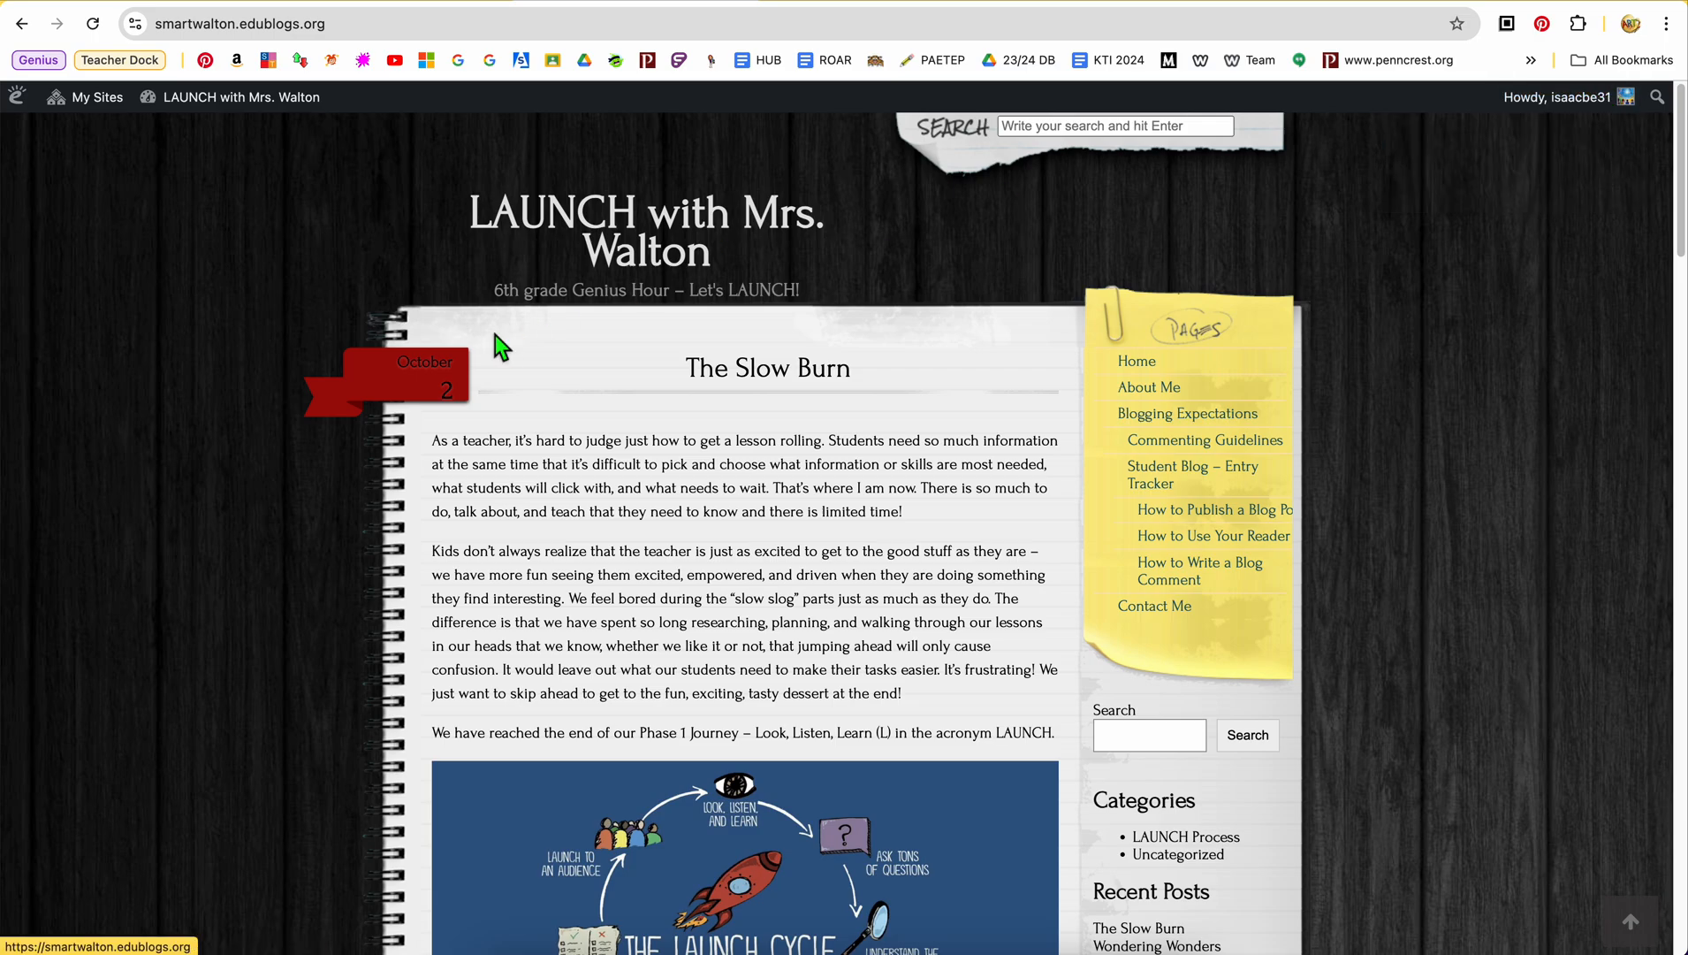
{"action": "scroll", "coordinate": [821, 458], "scroll_direction": "down", "scroll_amount": 1}
{"action": "scroll", "coordinate": [822, 458], "scroll_direction": "up", "scroll_amount": 1}
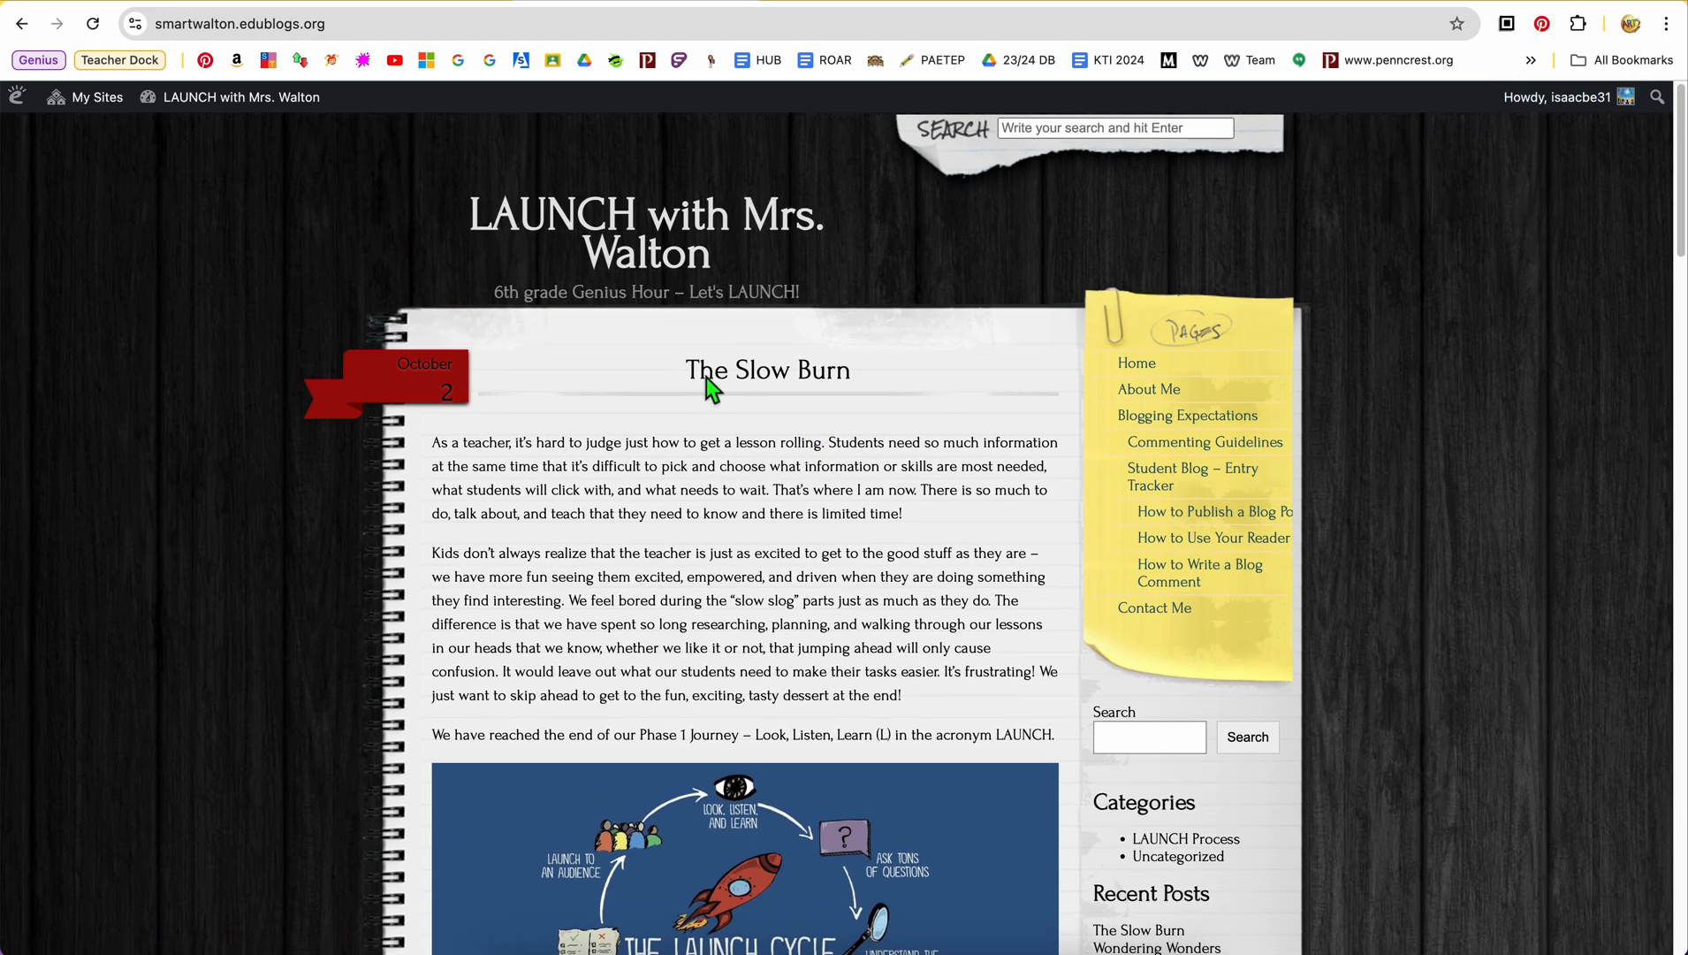
{"action": "mouse_move", "coordinate": [307, 118]}
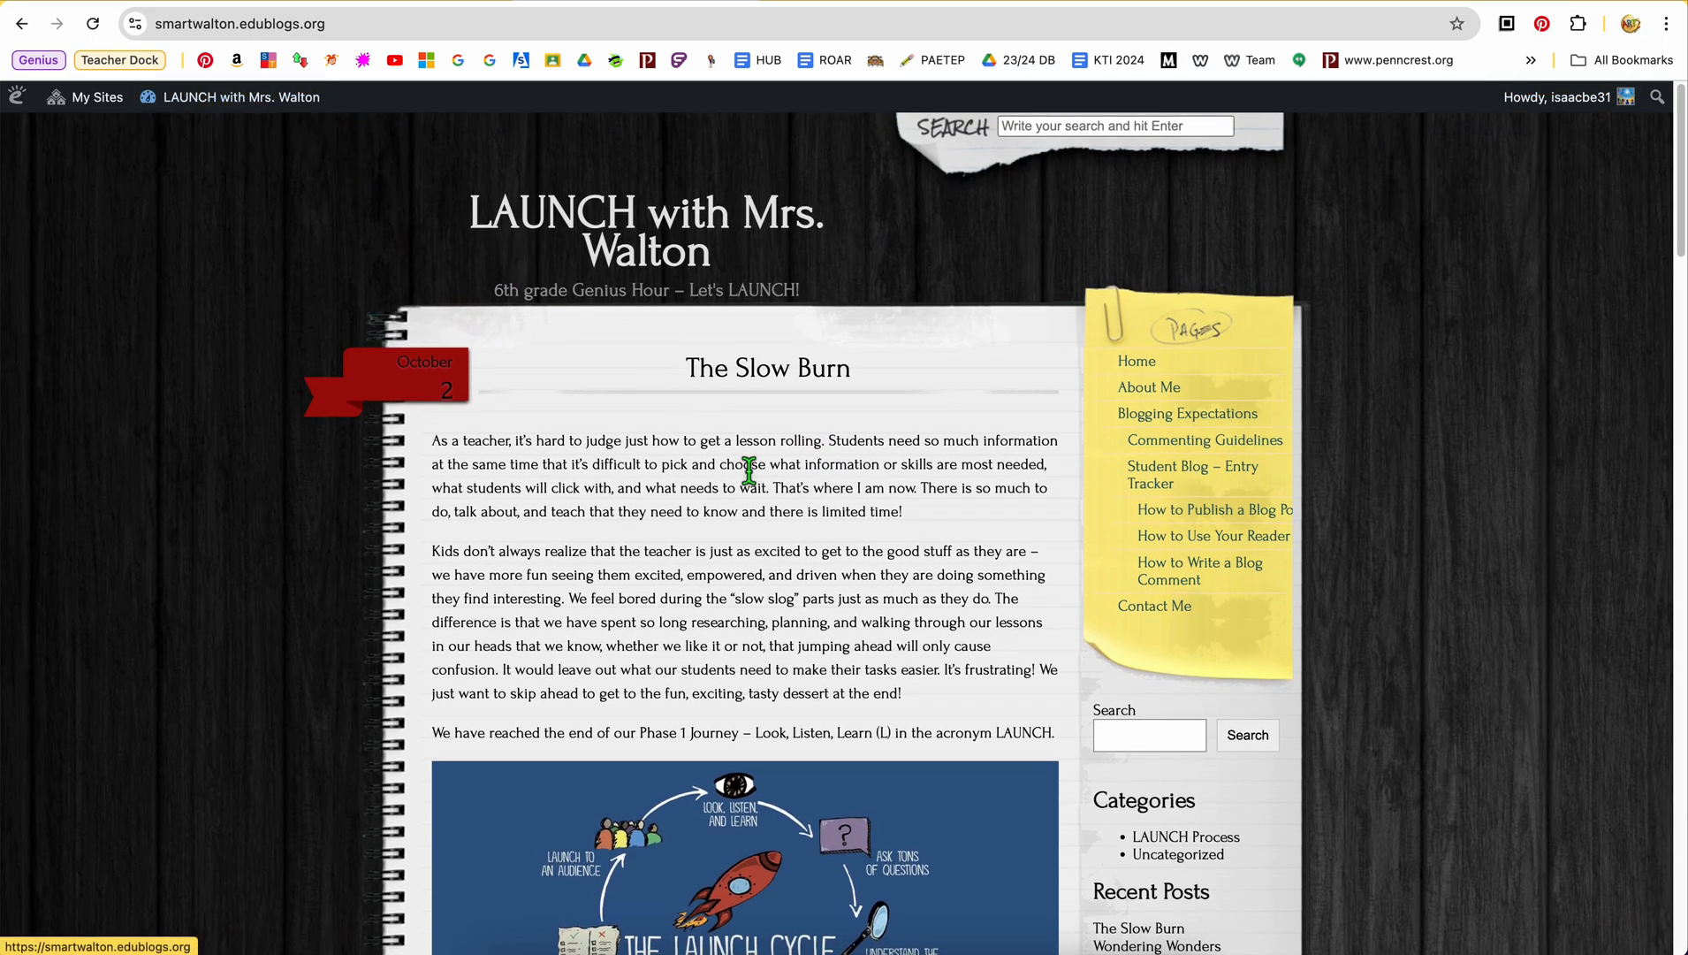
{"action": "scroll", "coordinate": [777, 531], "scroll_direction": "down", "scroll_amount": 3}
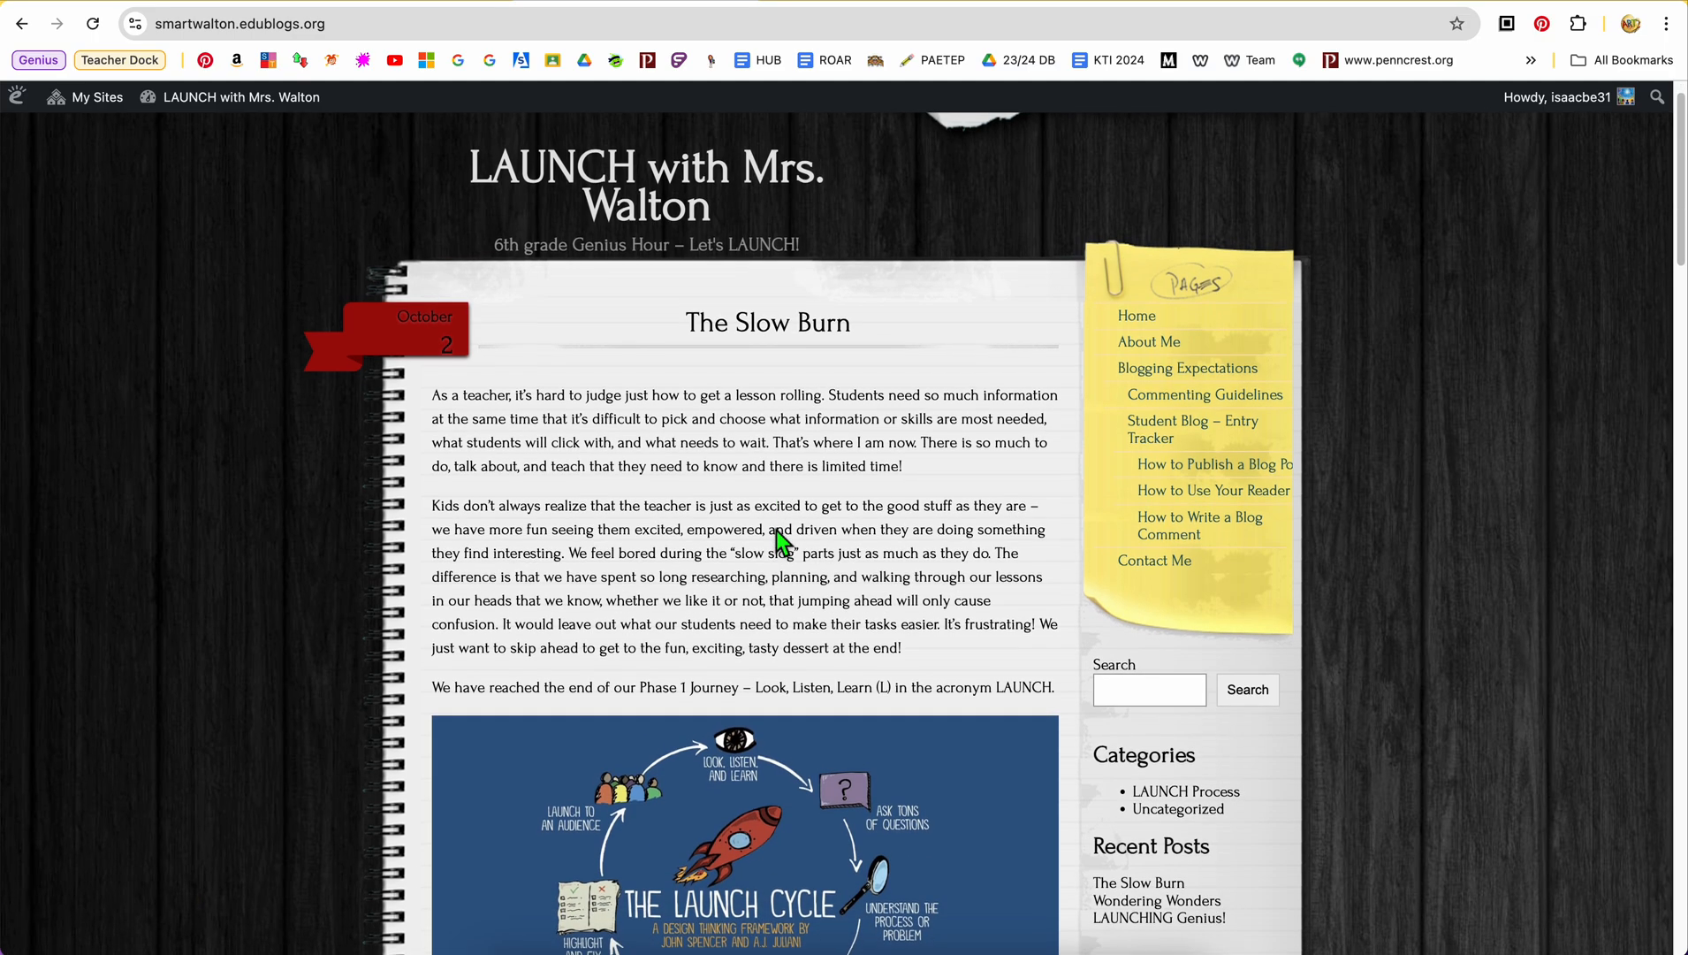
{"action": "scroll", "coordinate": [777, 531], "scroll_direction": "up", "scroll_amount": 4}
{"action": "scroll", "coordinate": [772, 525], "scroll_direction": "down", "scroll_amount": 1}
{"action": "mouse_move", "coordinate": [249, 105]}
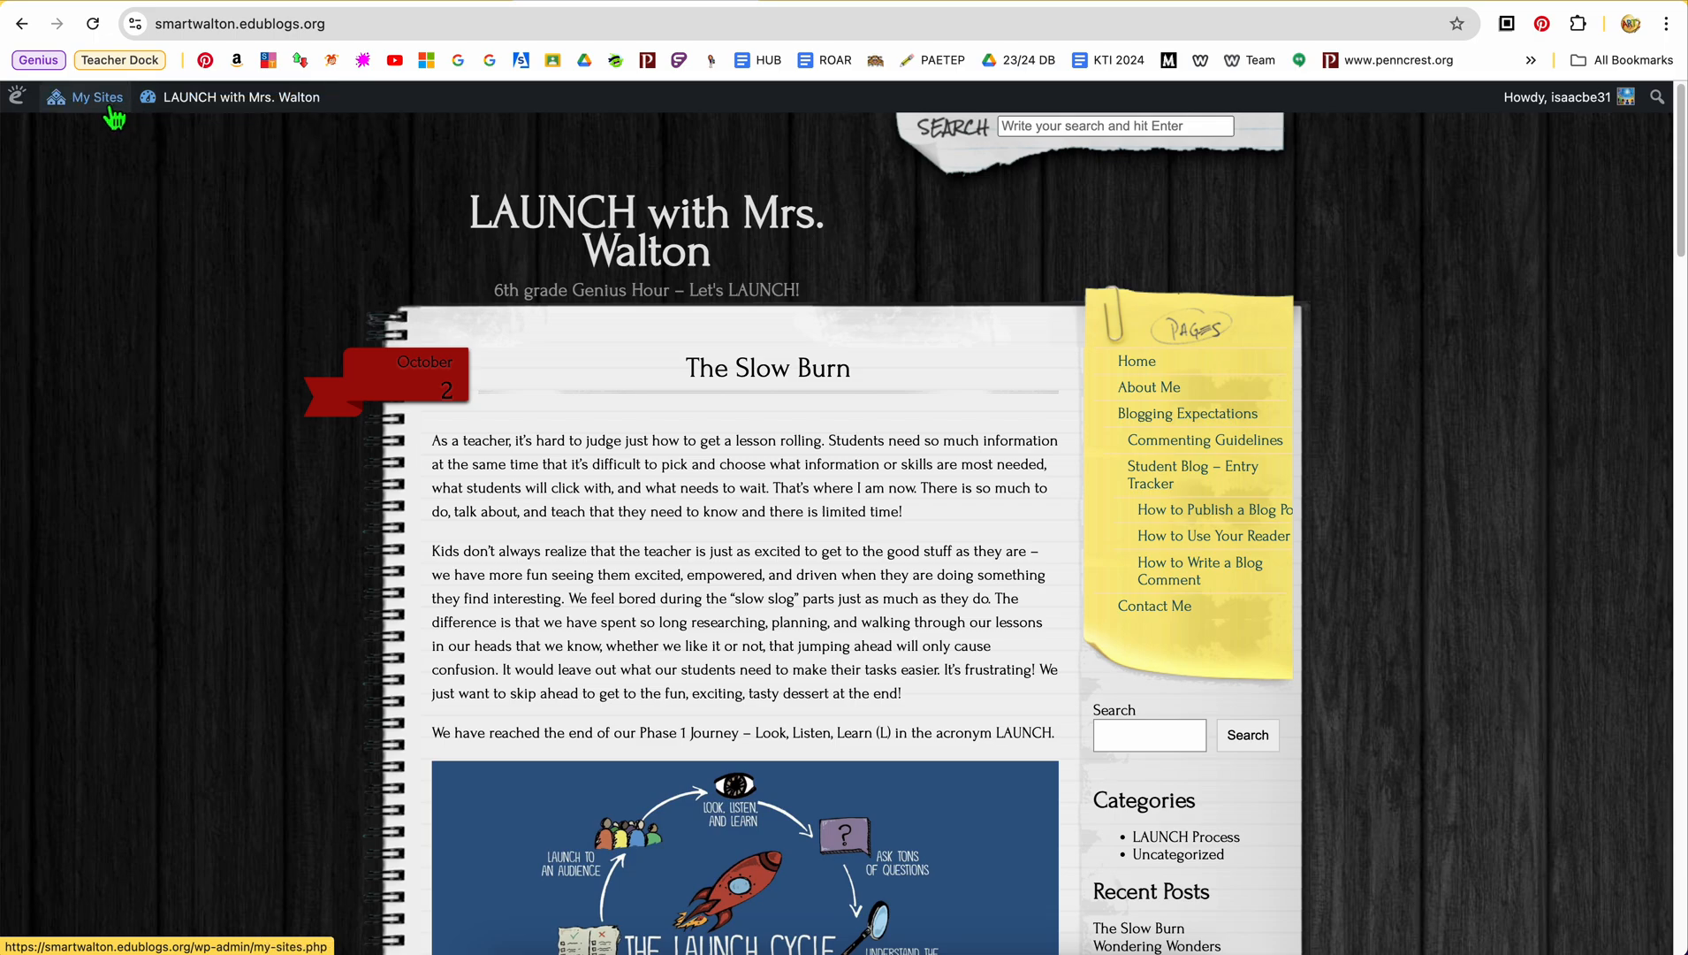
Visit the LAUNCH class blog from the account's list of sites
{"action": "mouse_move", "coordinate": [111, 105]}
{"action": "mouse_move", "coordinate": [132, 132]}
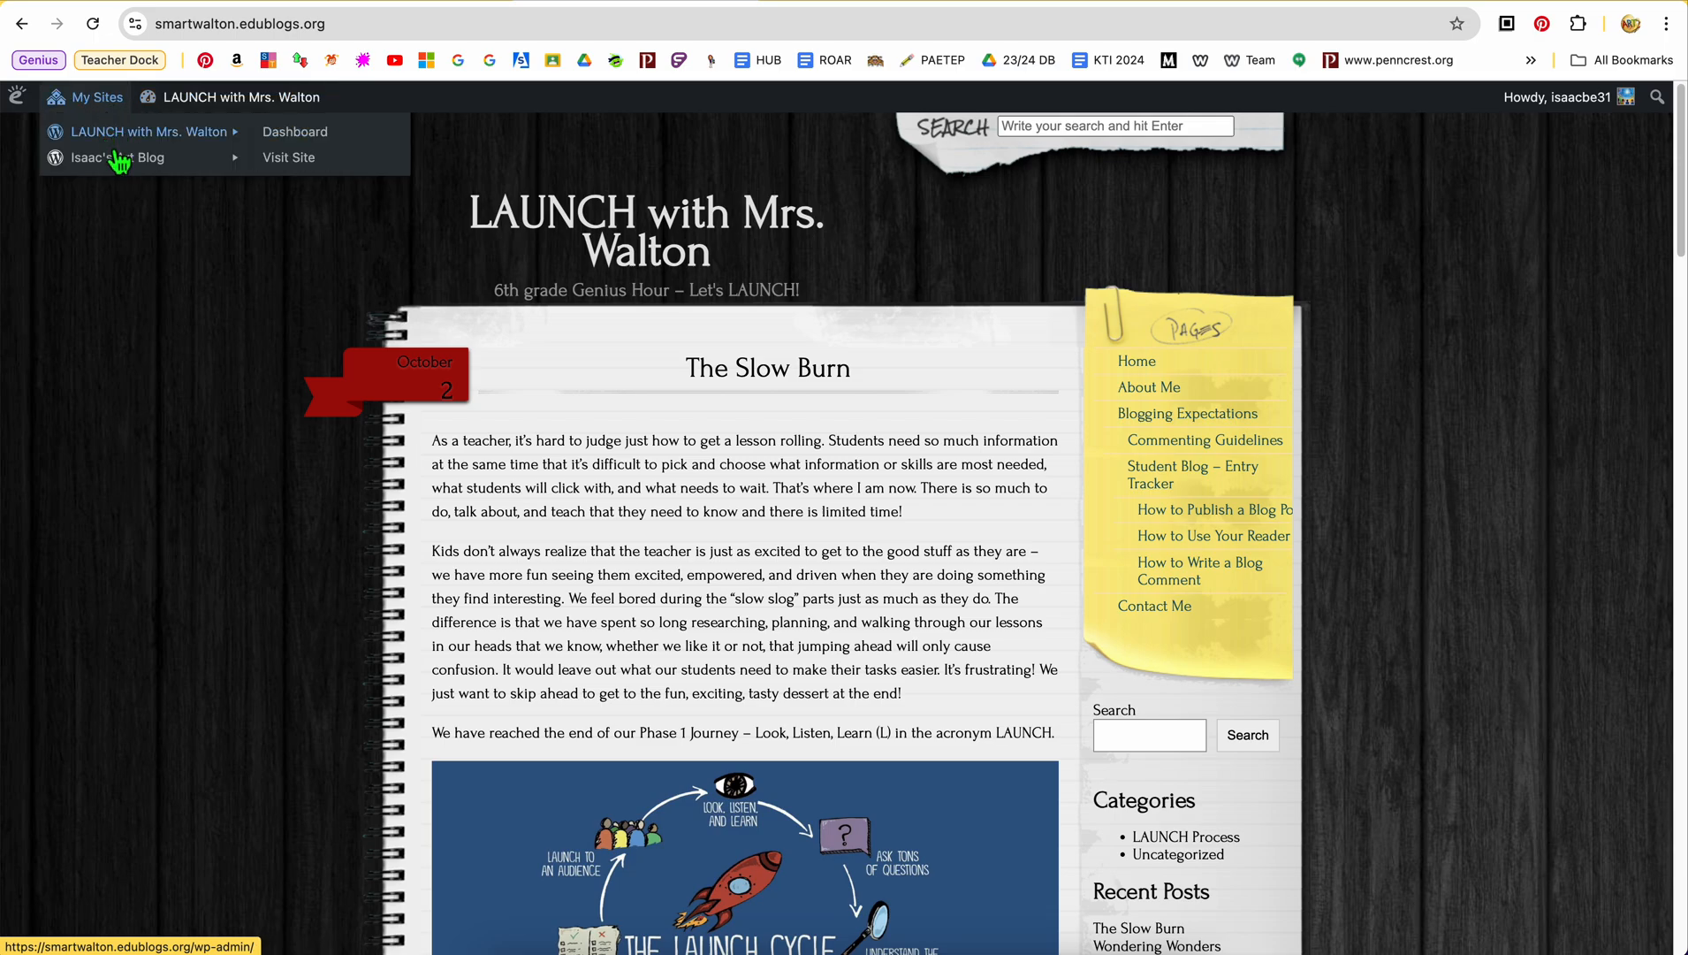
{"action": "left_click", "coordinate": [301, 159]}
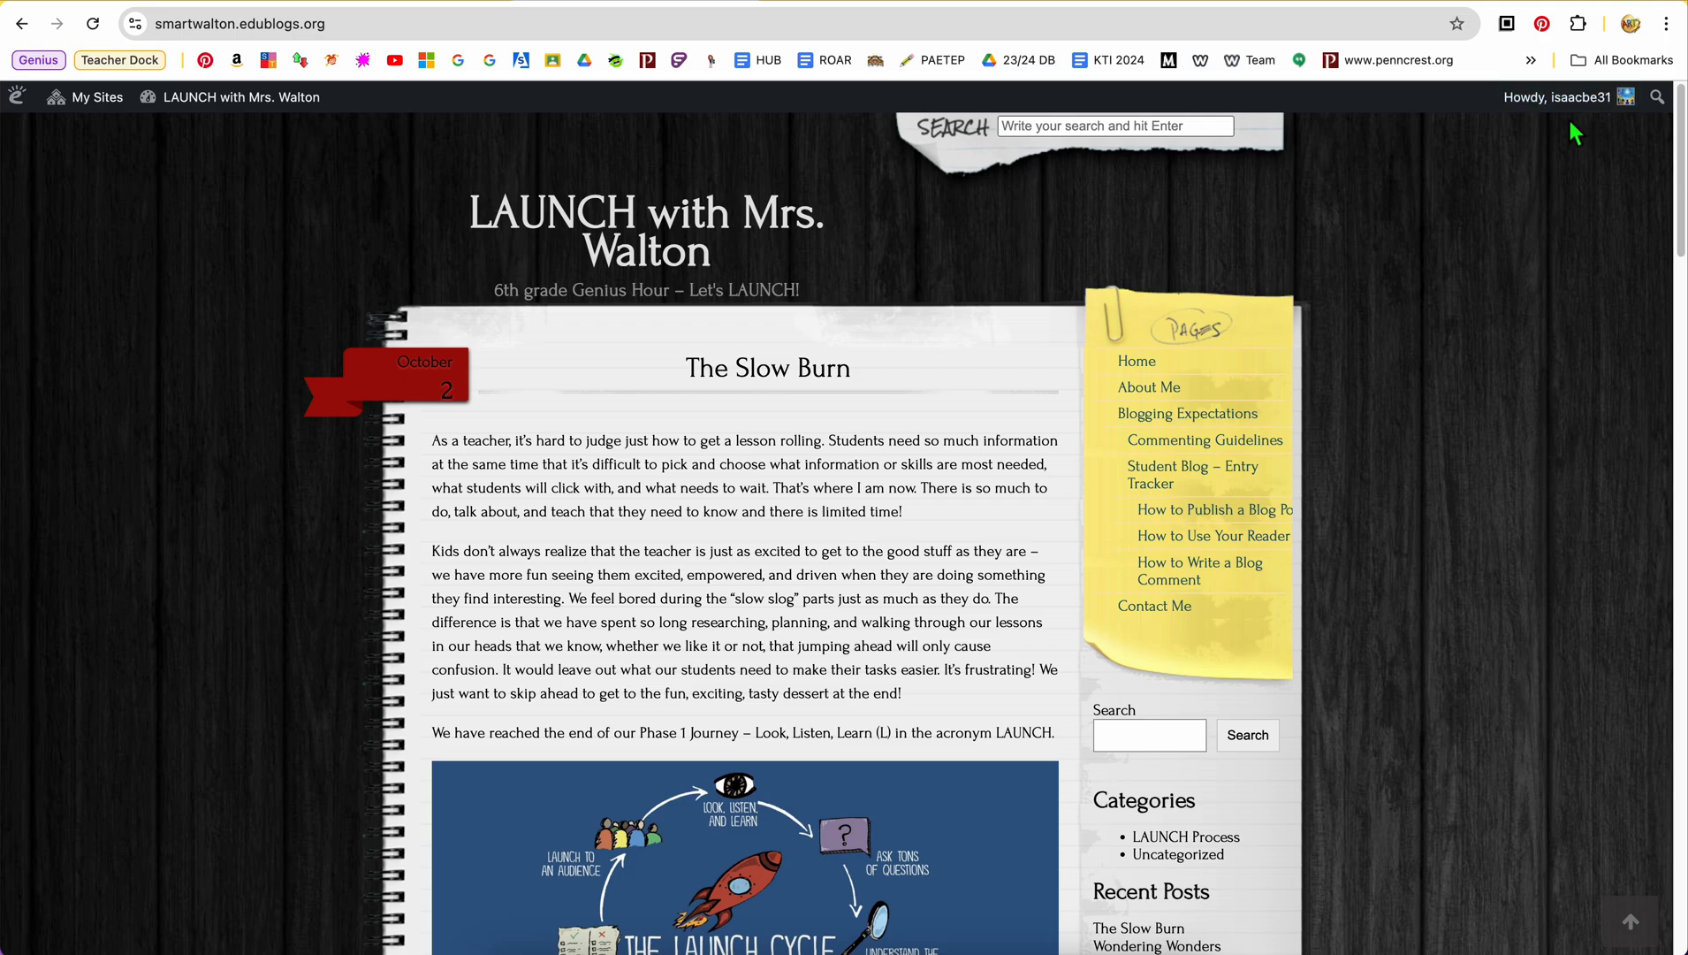
Open the Flag Counter statistics from the class blog's visitor counter and go to Flag Counter's home page
{"action": "scroll", "coordinate": [728, 686], "scroll_direction": "down", "scroll_amount": 9}
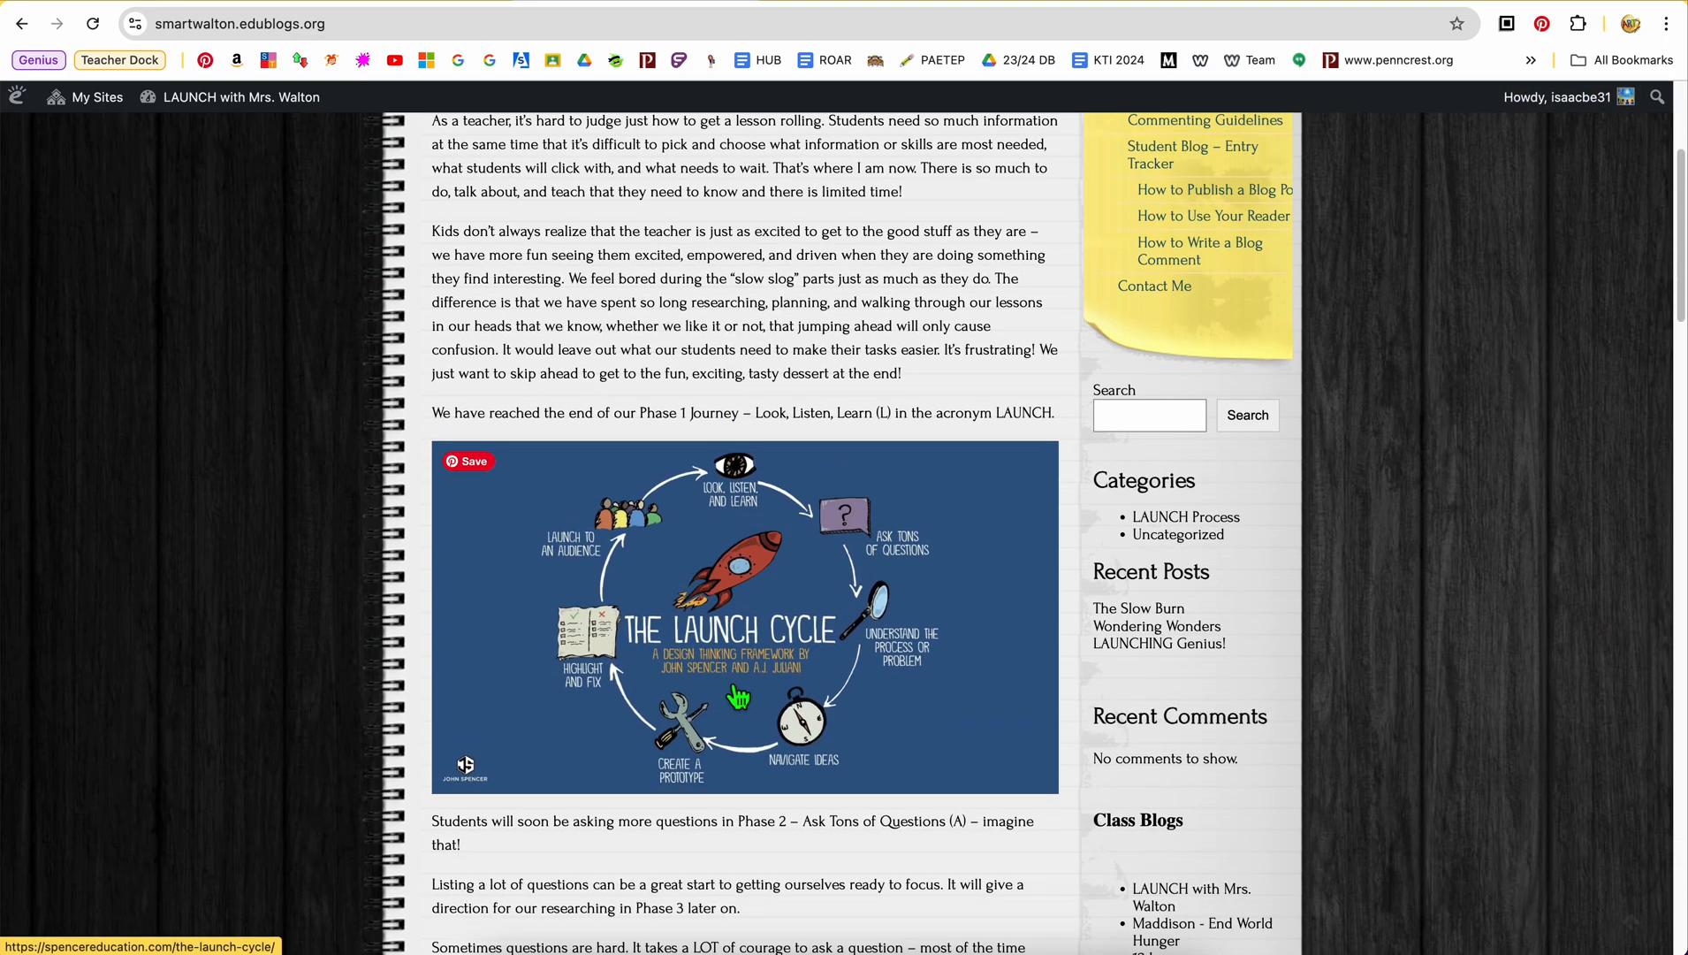
{"action": "scroll", "coordinate": [729, 681], "scroll_direction": "down", "scroll_amount": 8}
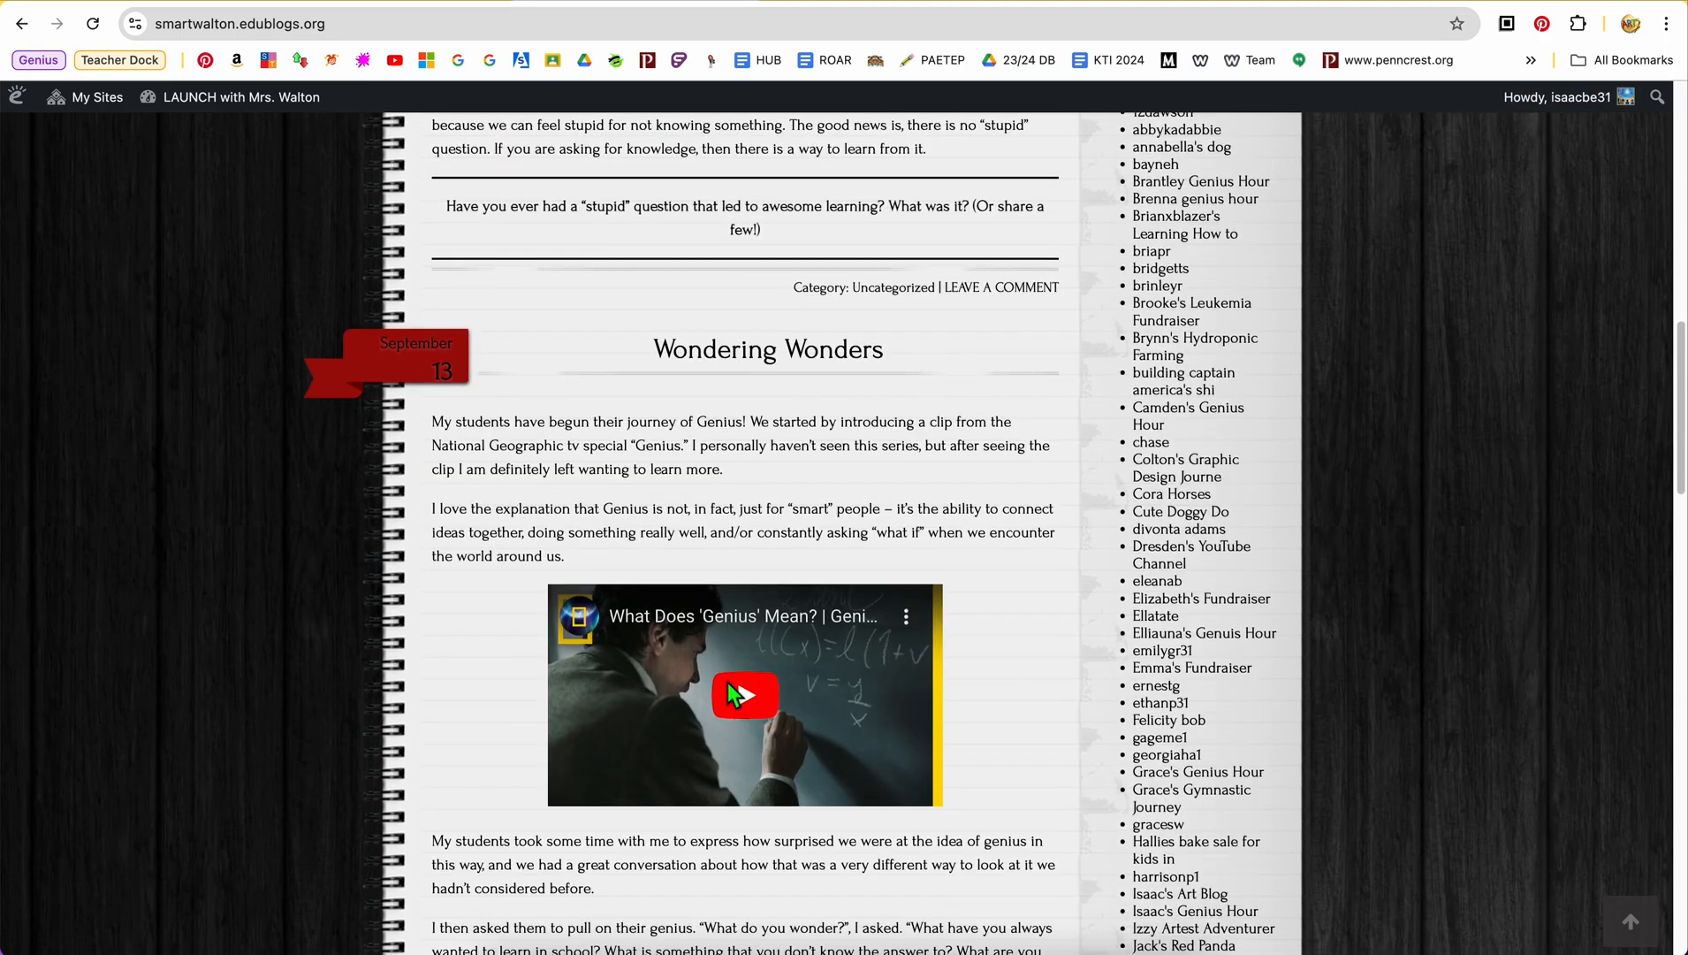
{"action": "scroll", "coordinate": [734, 685], "scroll_direction": "down", "scroll_amount": 8}
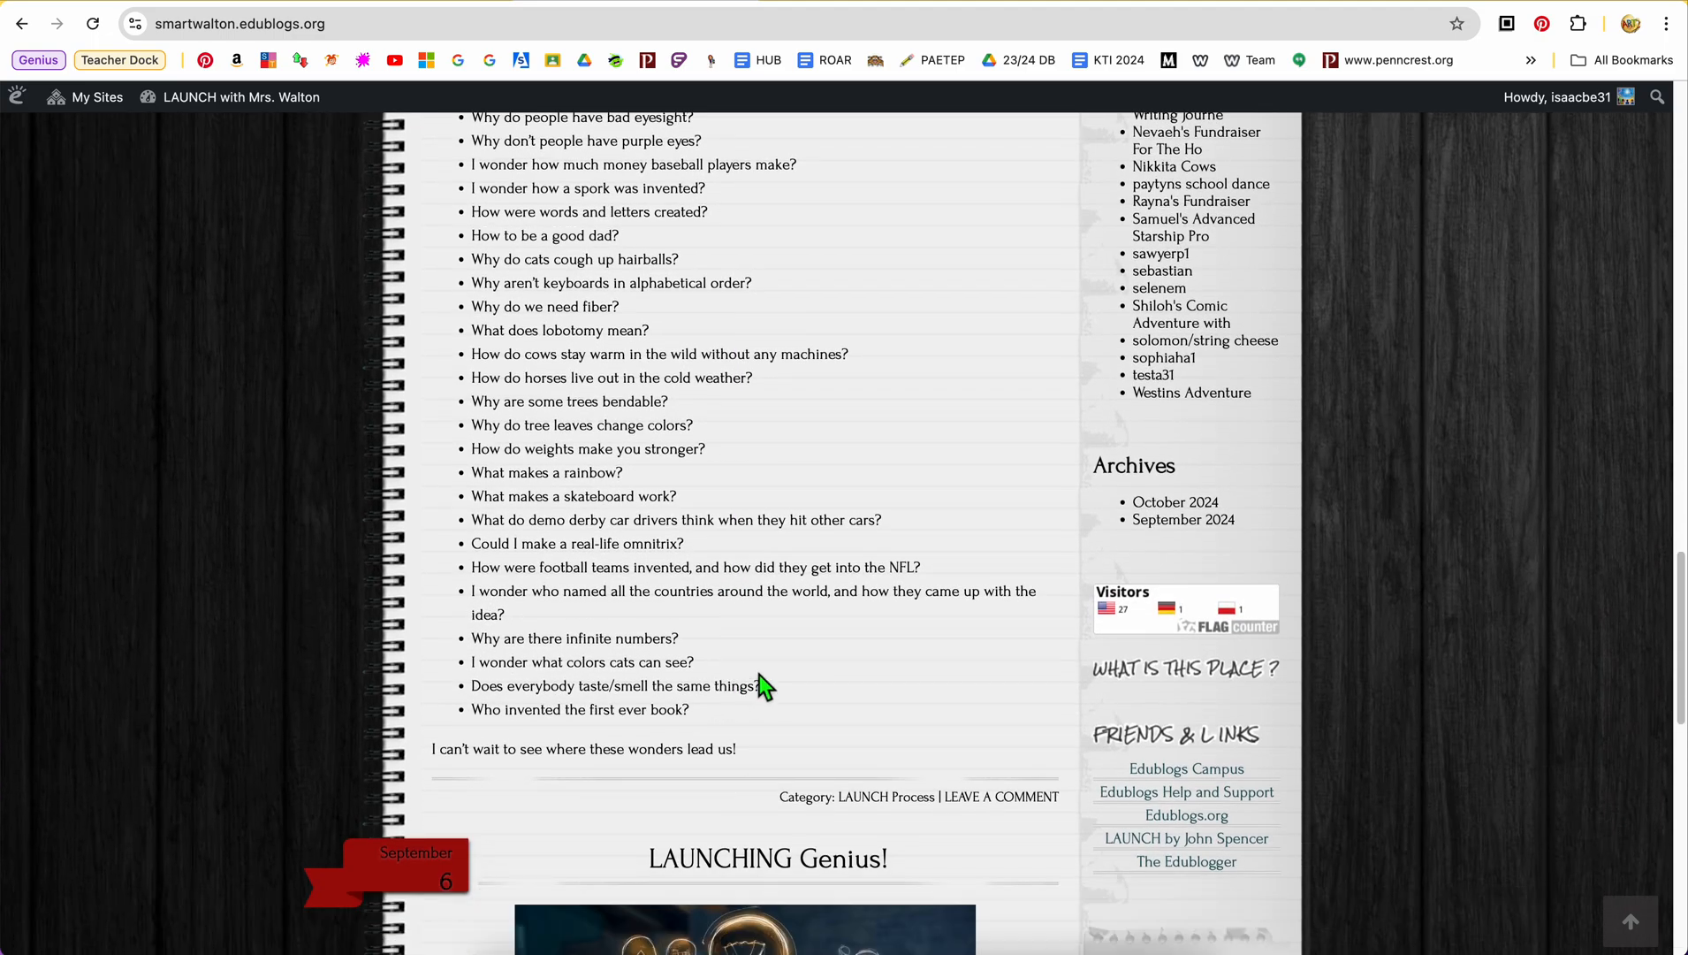
{"action": "left_click", "coordinate": [1182, 612]}
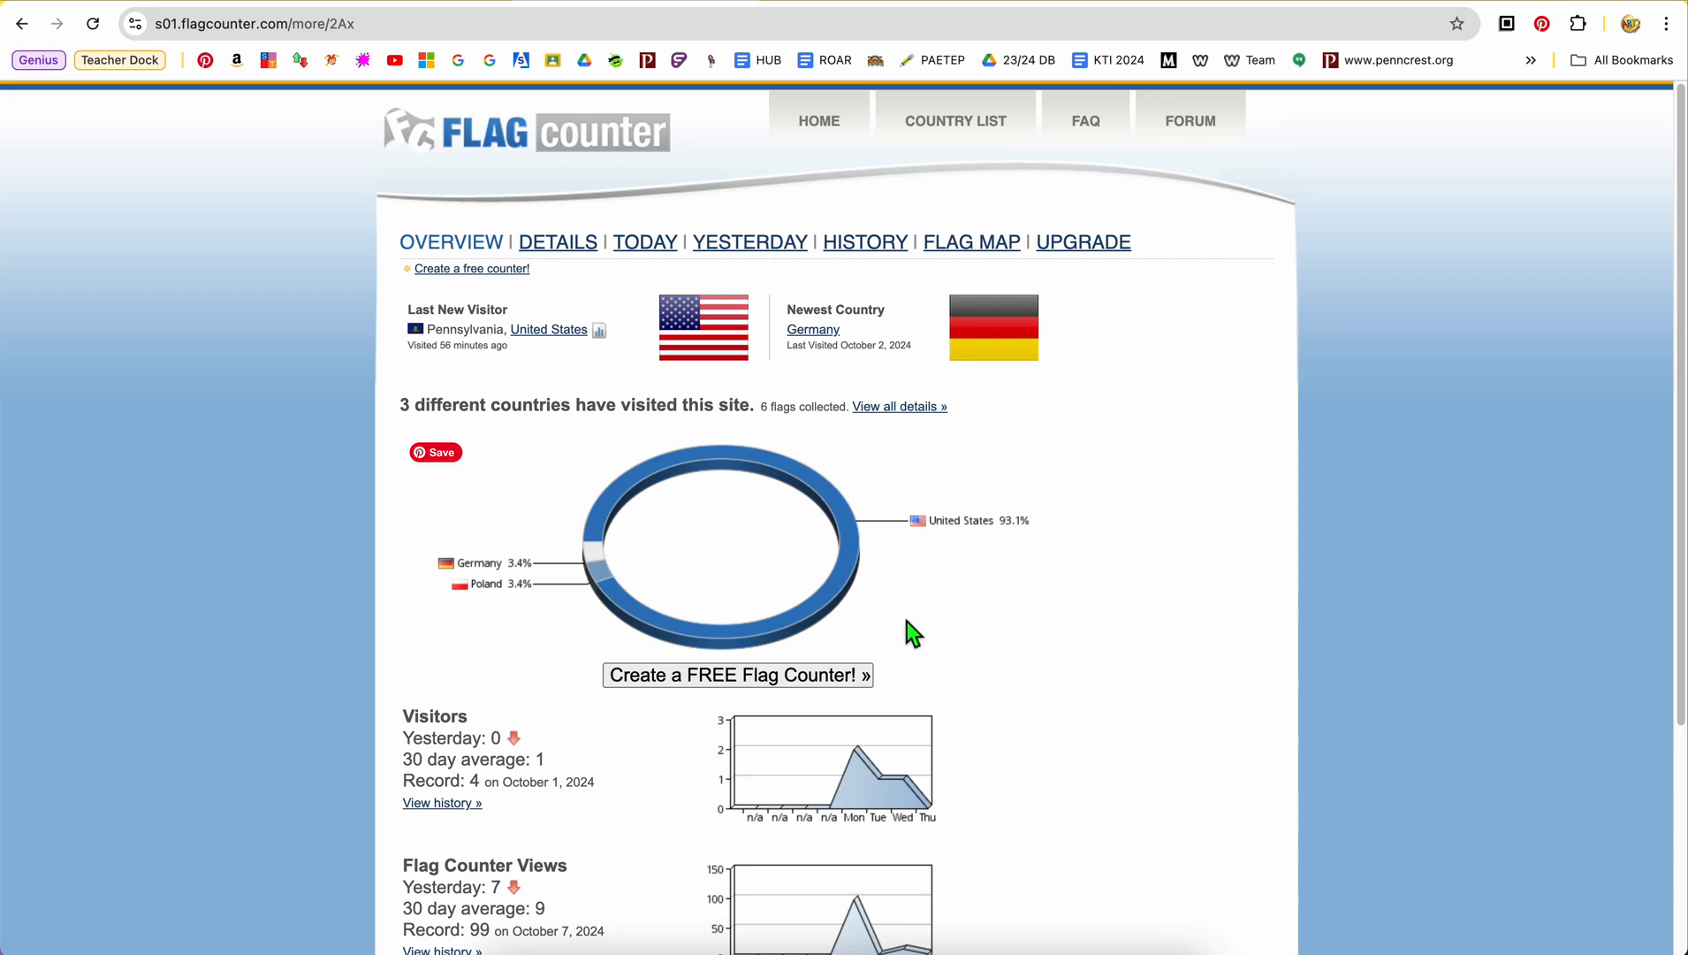
{"action": "left_click", "coordinate": [826, 132]}
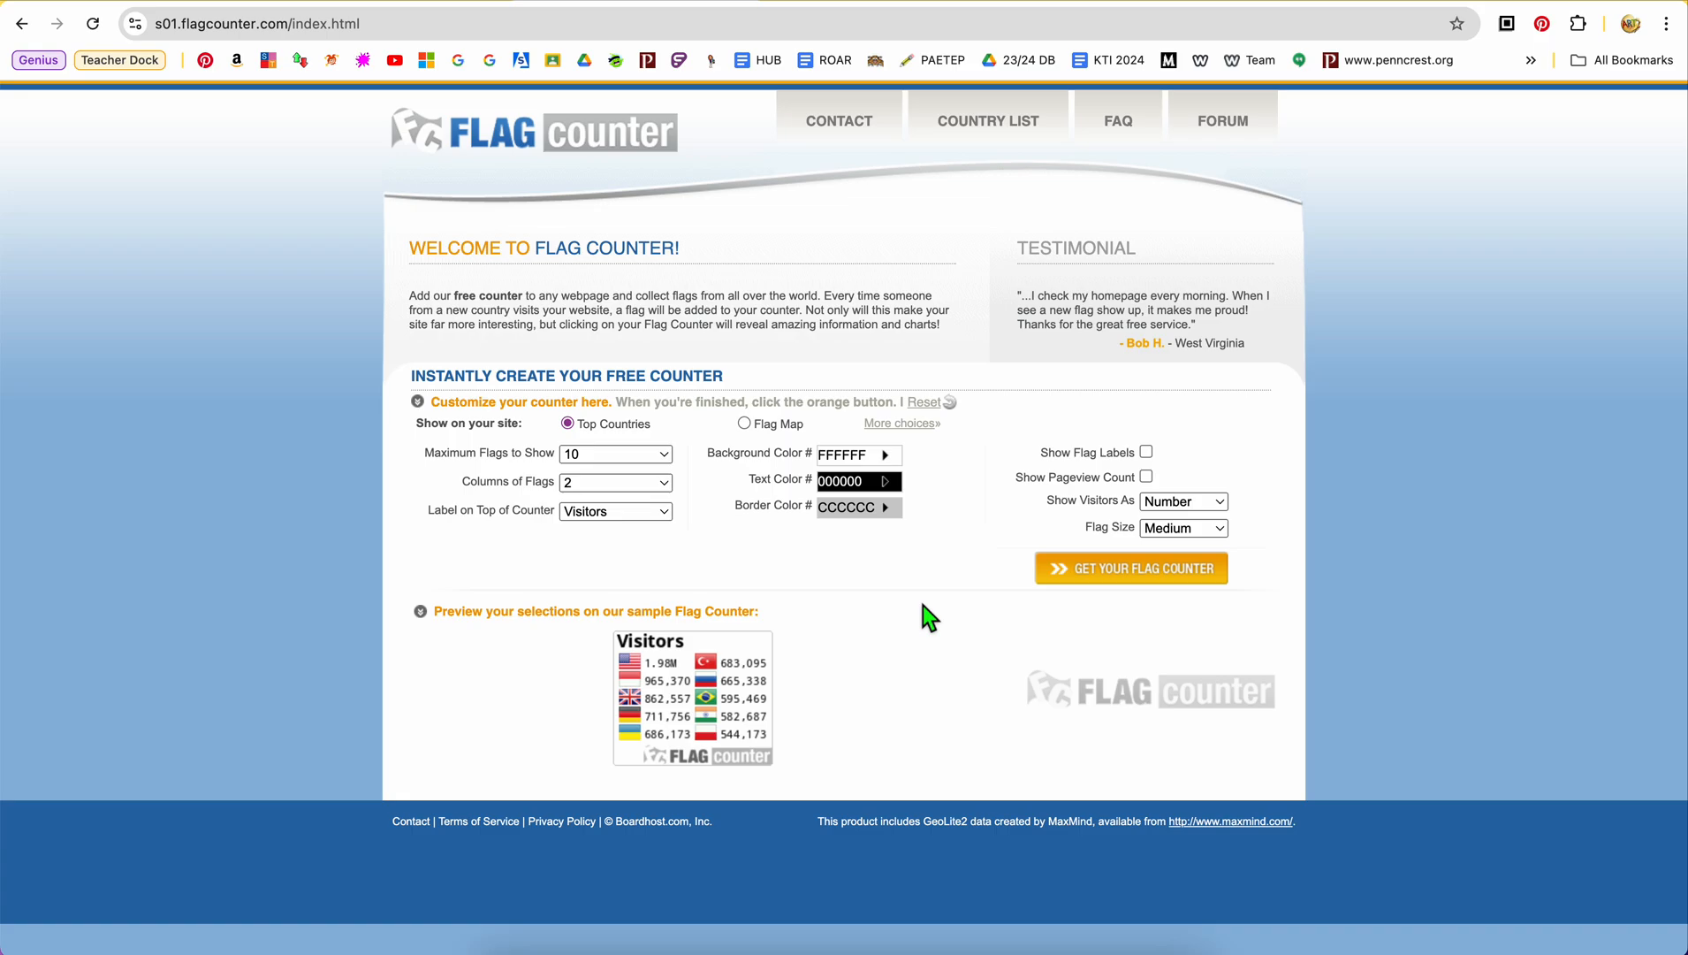
Try a maximum of 15 flags for the free counter, and set the maximum flags to show to 16
{"action": "left_click", "coordinate": [645, 459]}
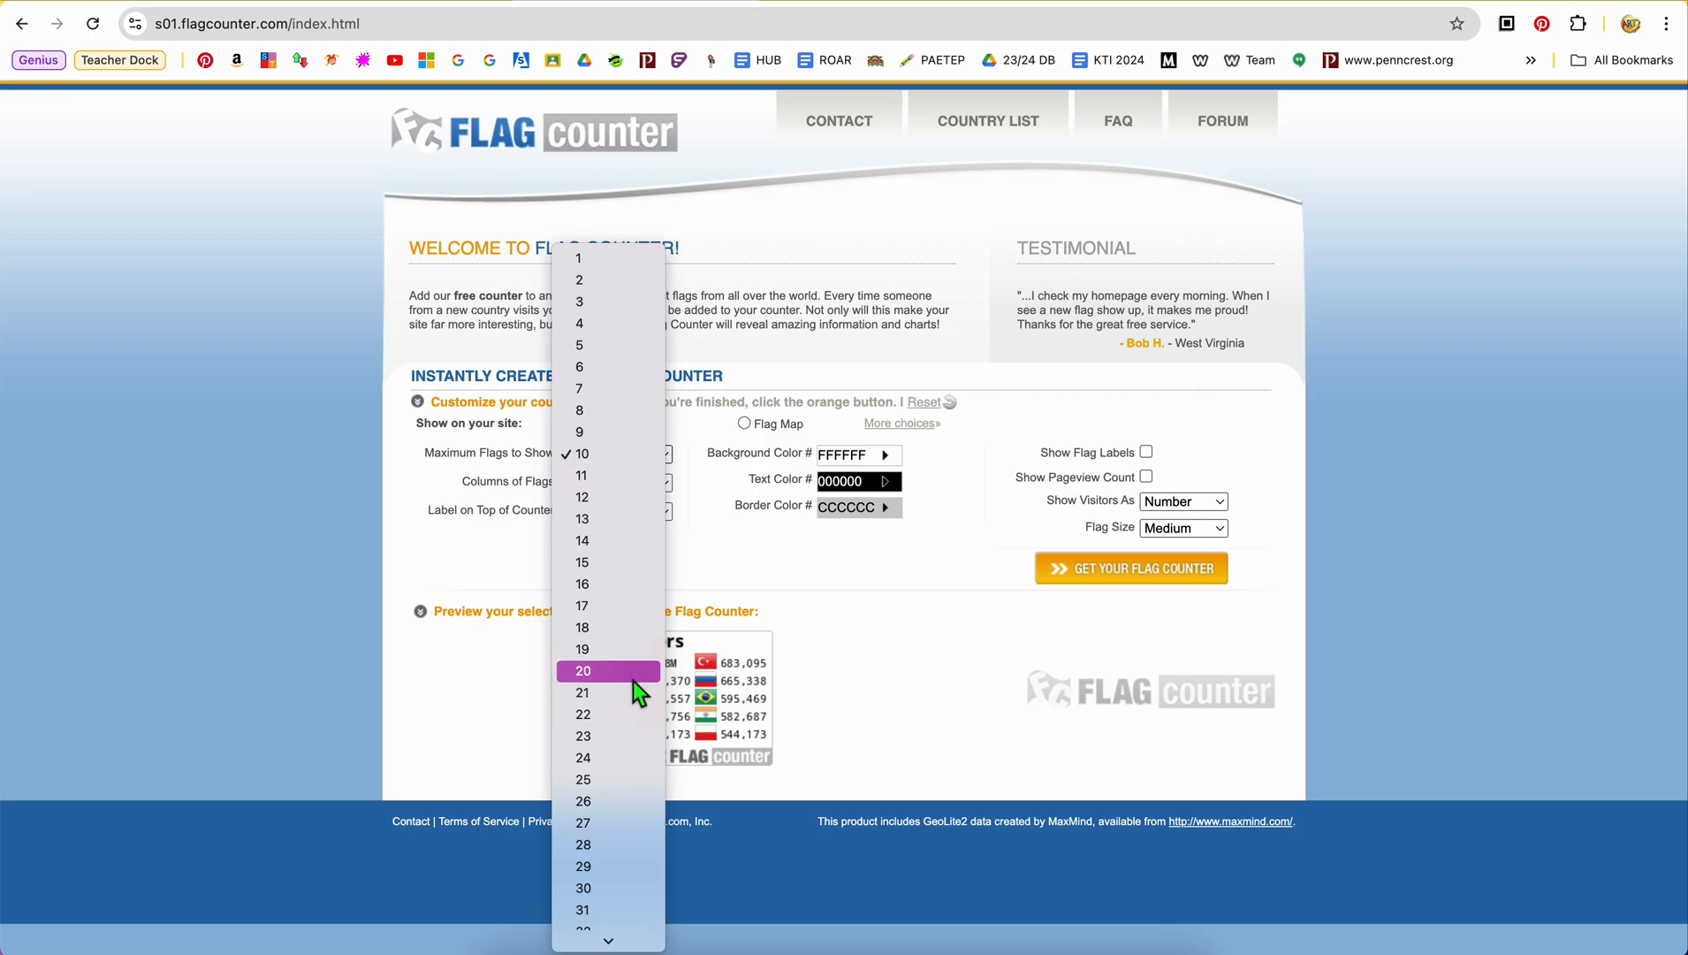
{"action": "left_click", "coordinate": [616, 570]}
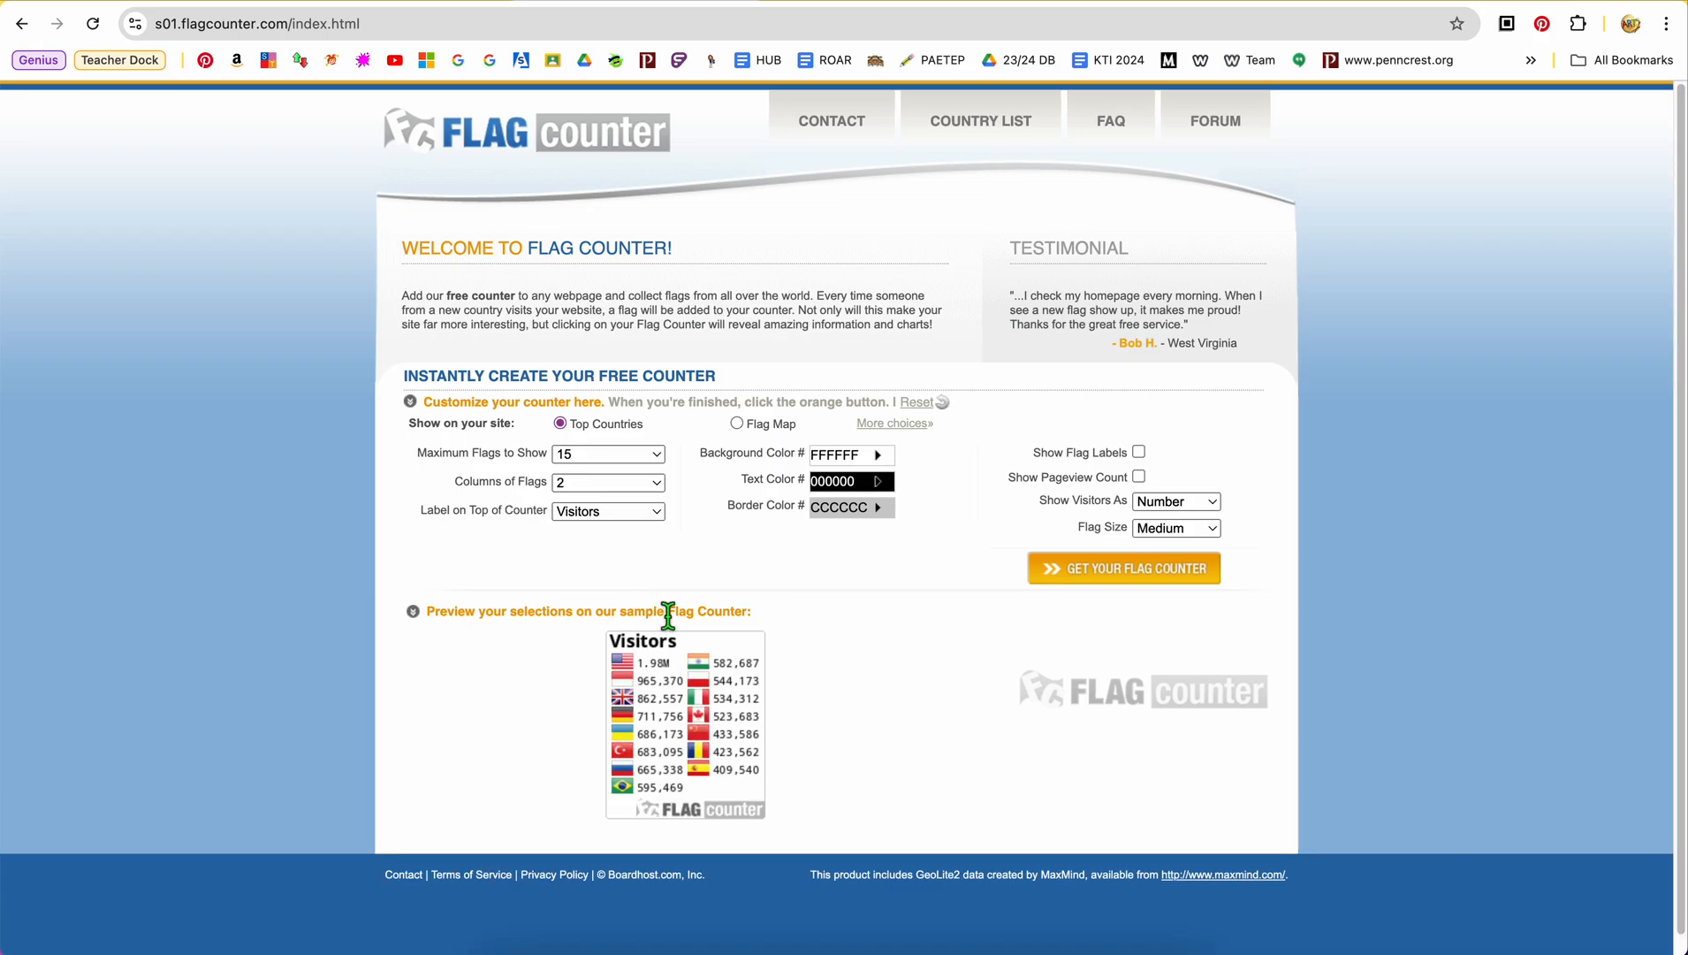
{"action": "left_click", "coordinate": [659, 456]}
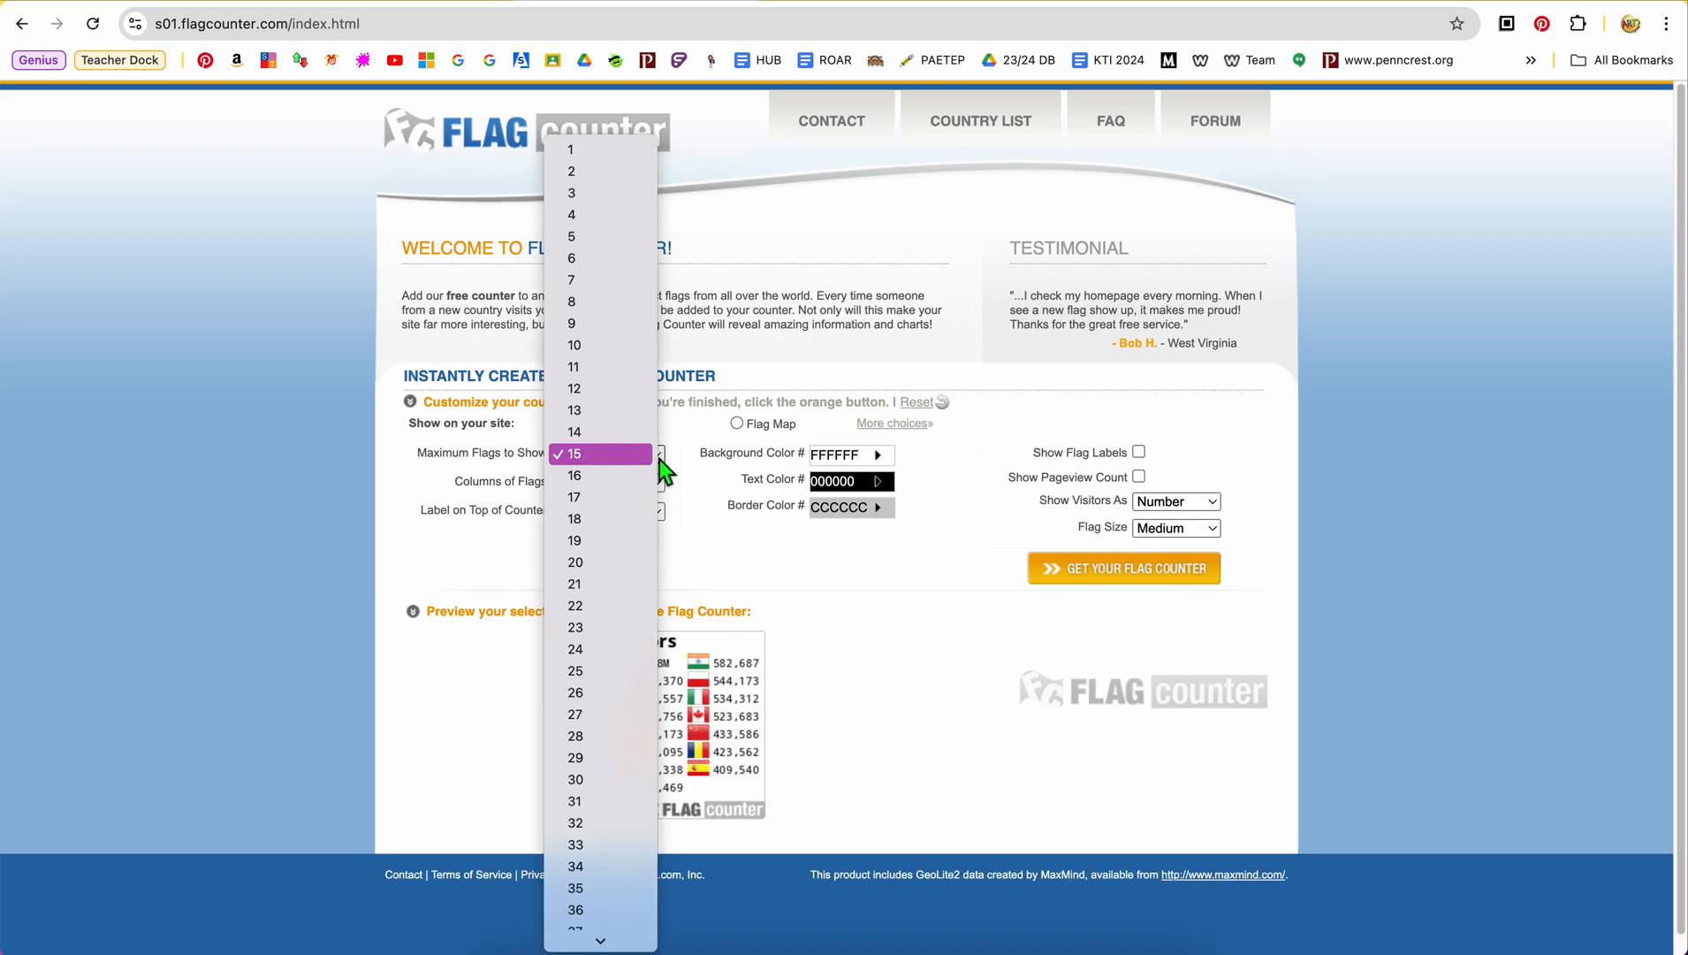
{"action": "left_click", "coordinate": [636, 473]}
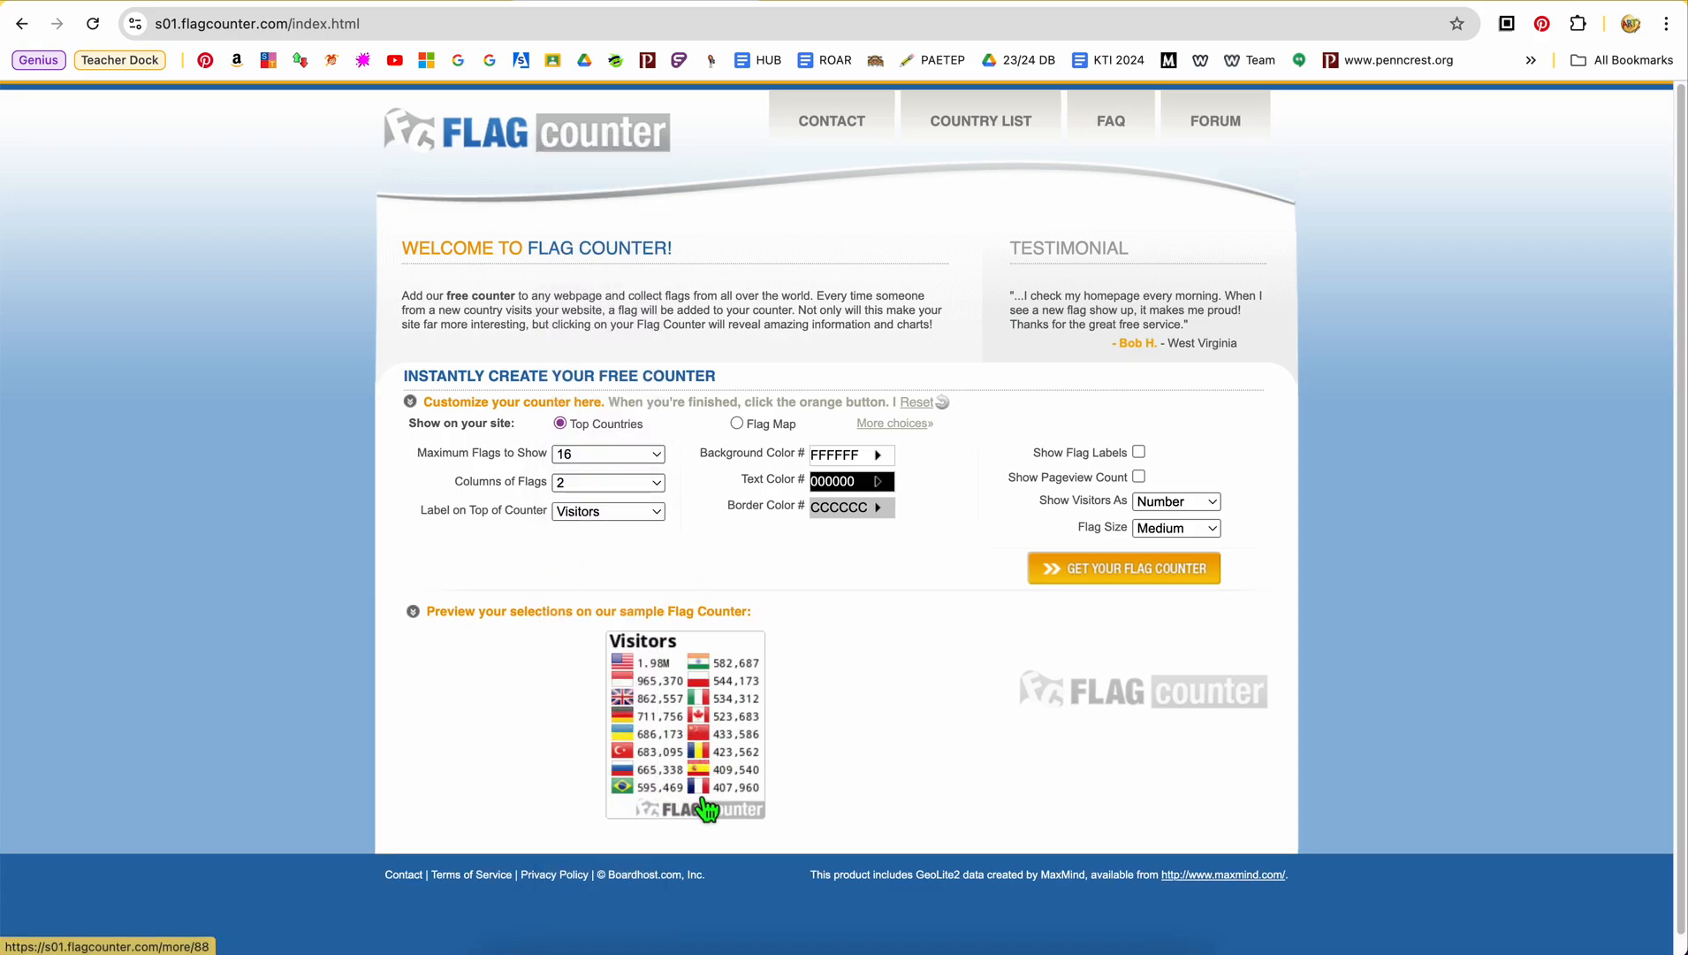
Try 5, 3 and 1 columns of flags in the preview, return to 2 columns and keep Visitors as the counter's label
{"action": "left_click", "coordinate": [657, 483]}
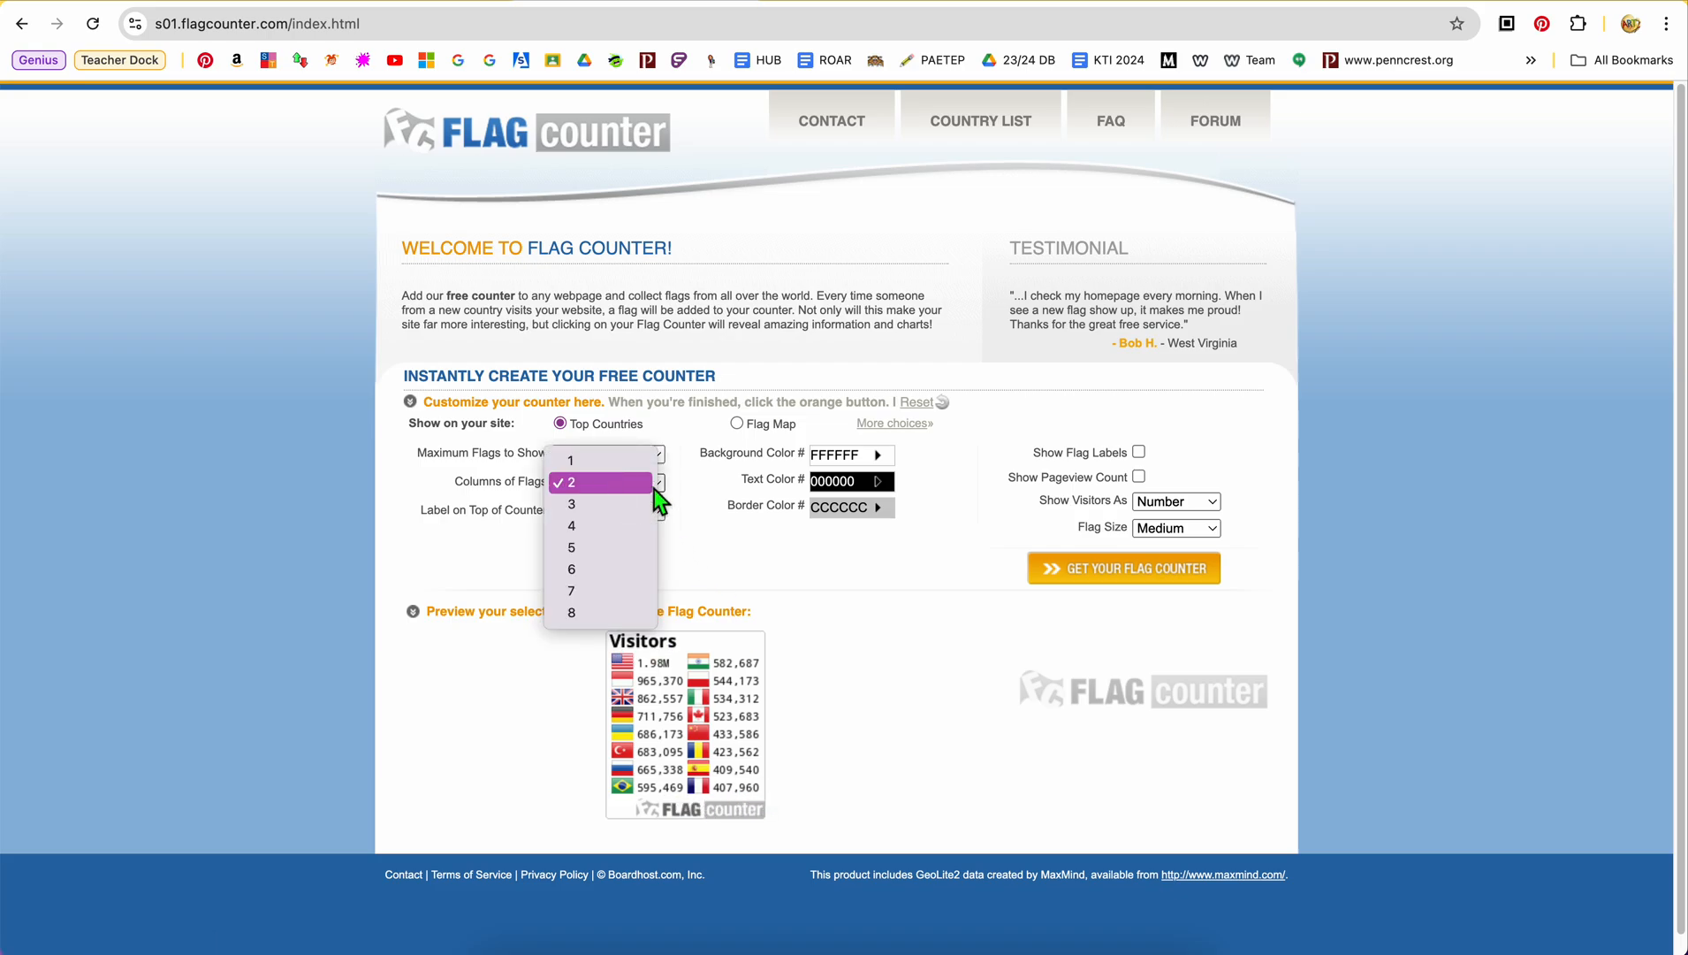
{"action": "left_click", "coordinate": [624, 549]}
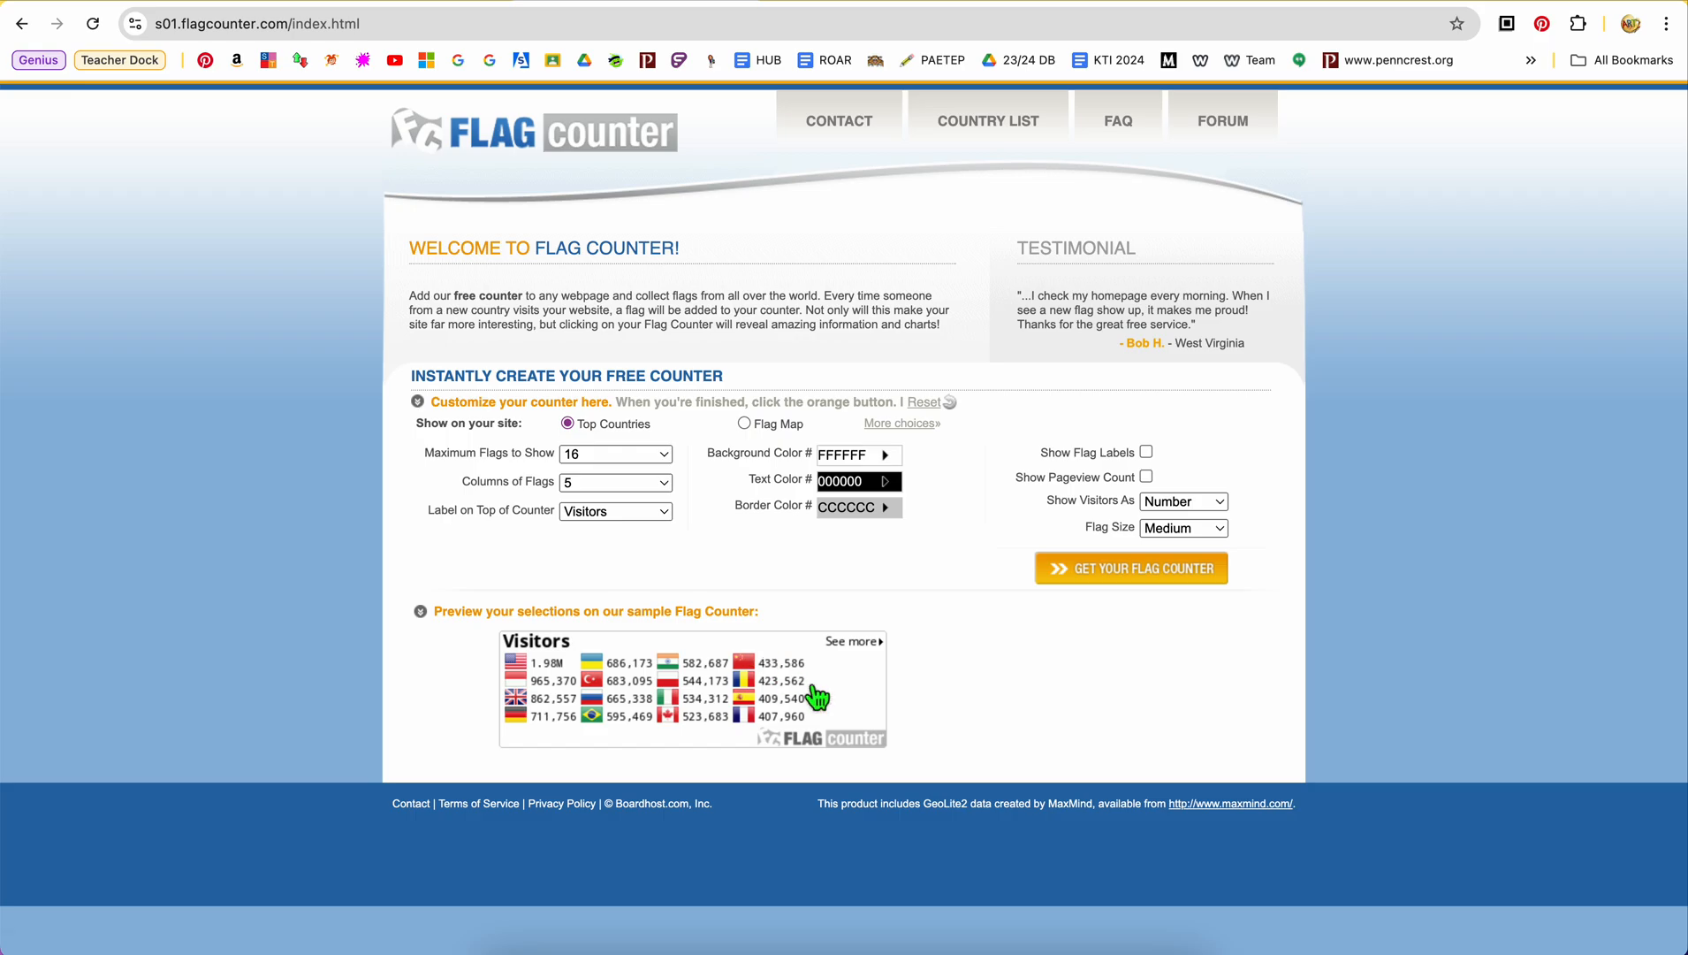
{"action": "left_click", "coordinate": [670, 483]}
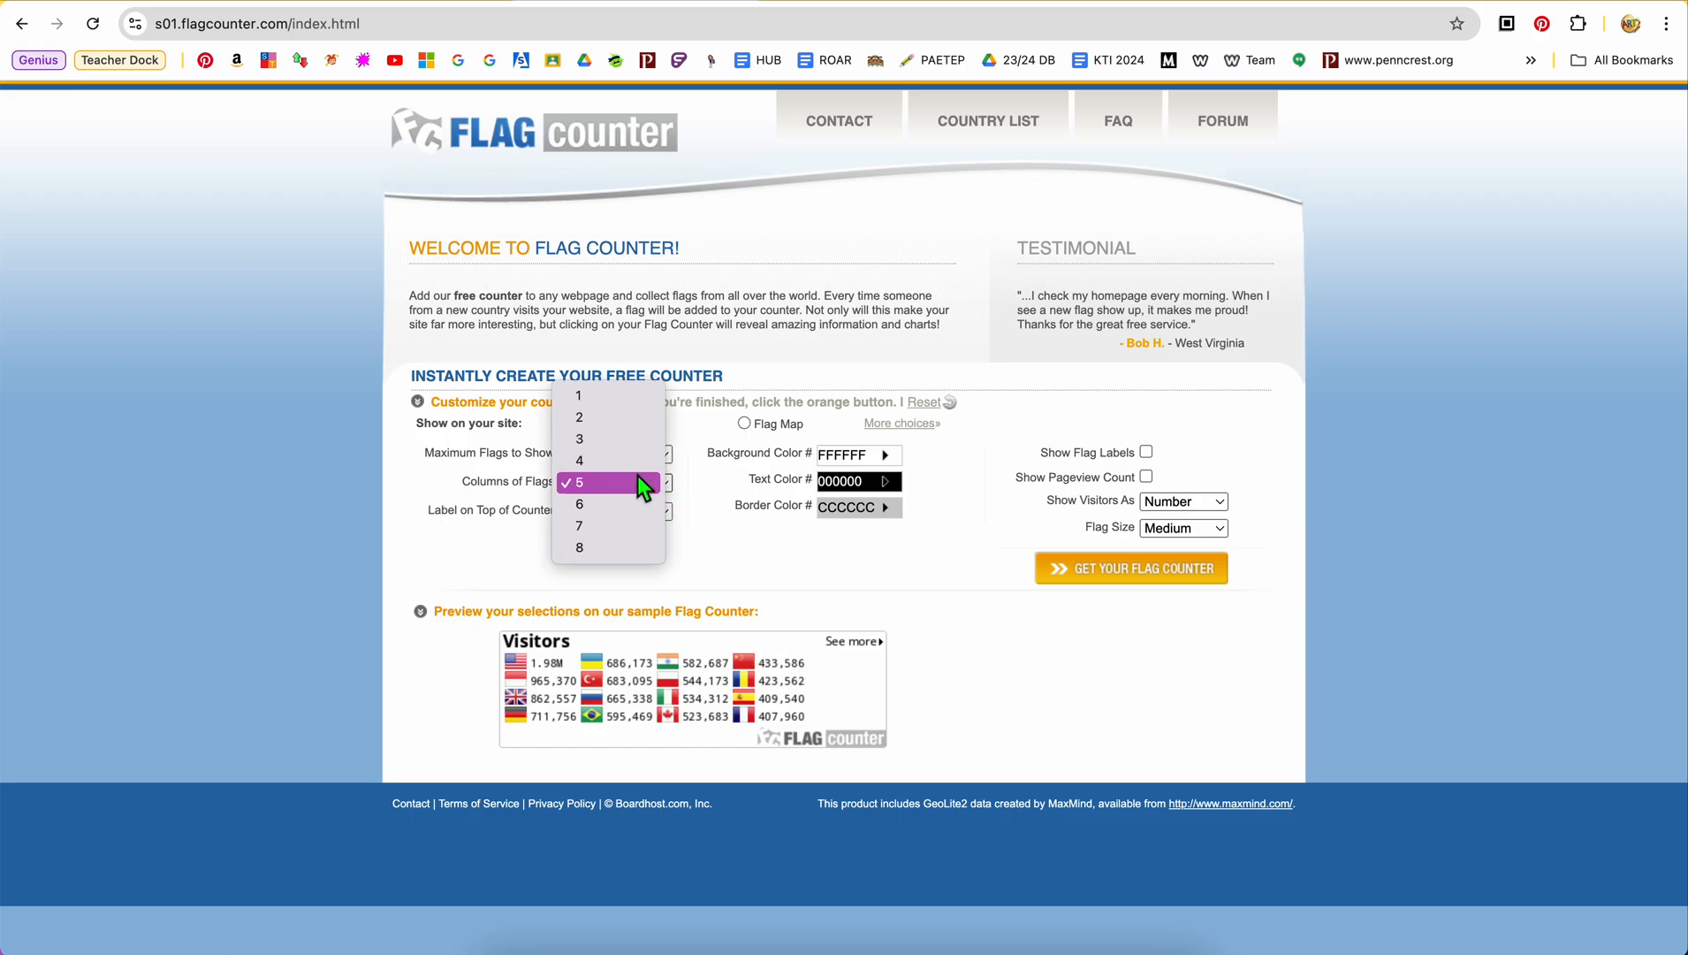
{"action": "left_click", "coordinate": [630, 442]}
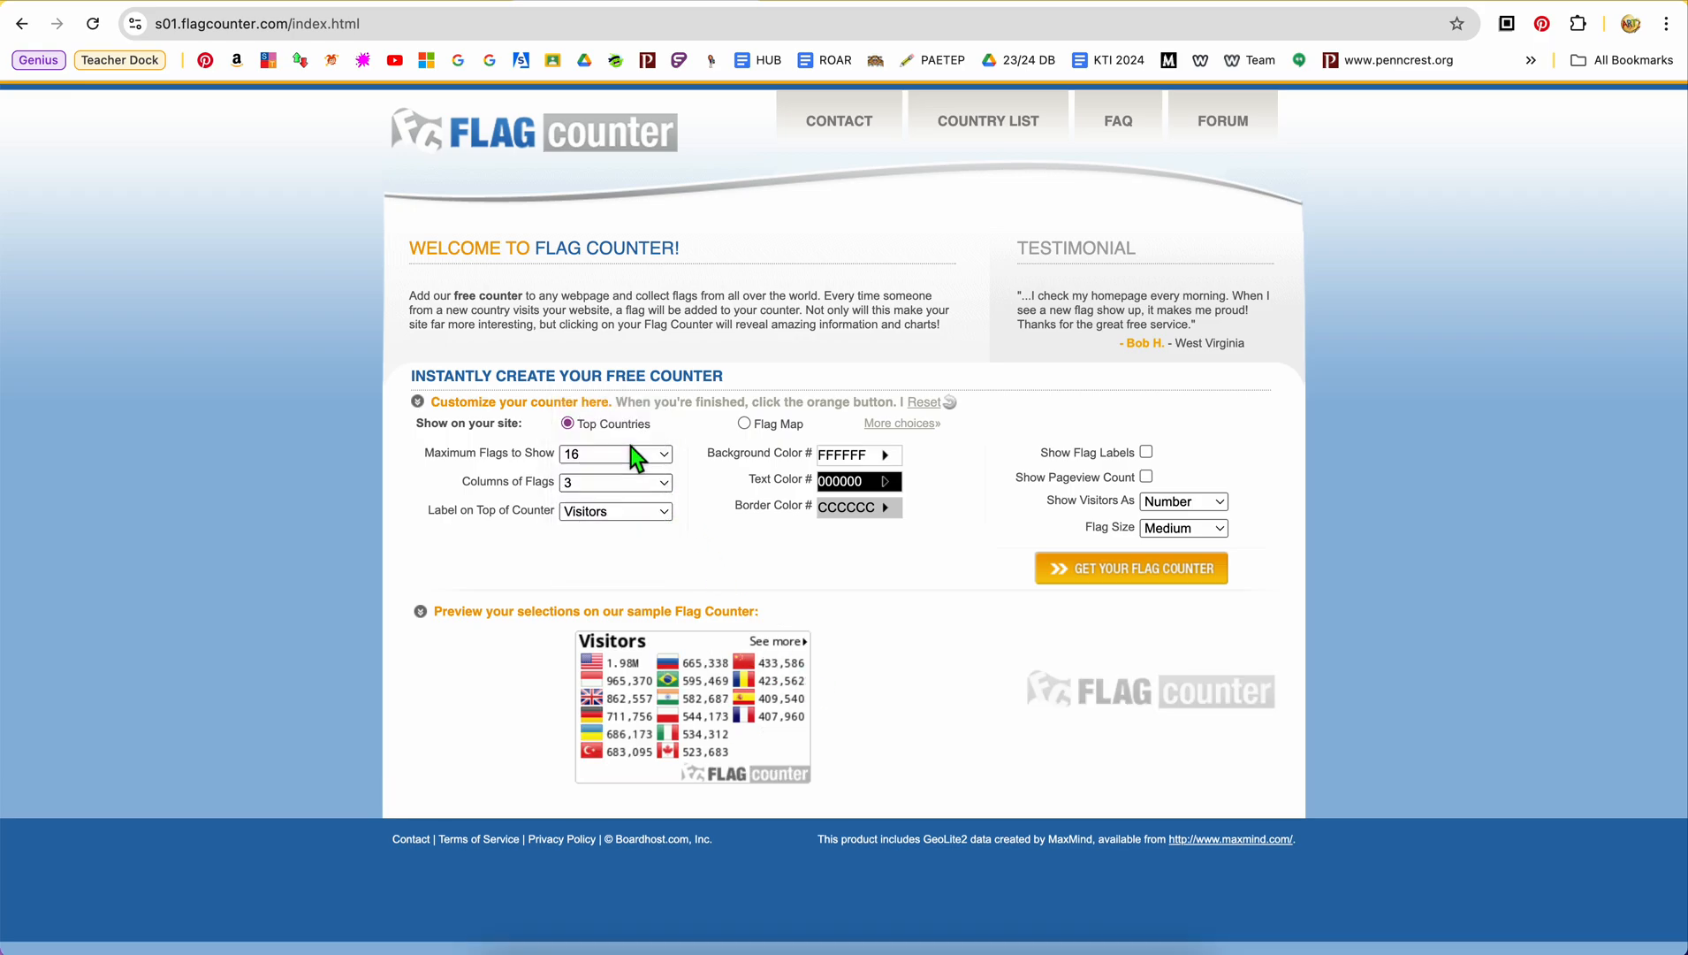
{"action": "left_click", "coordinate": [650, 483]}
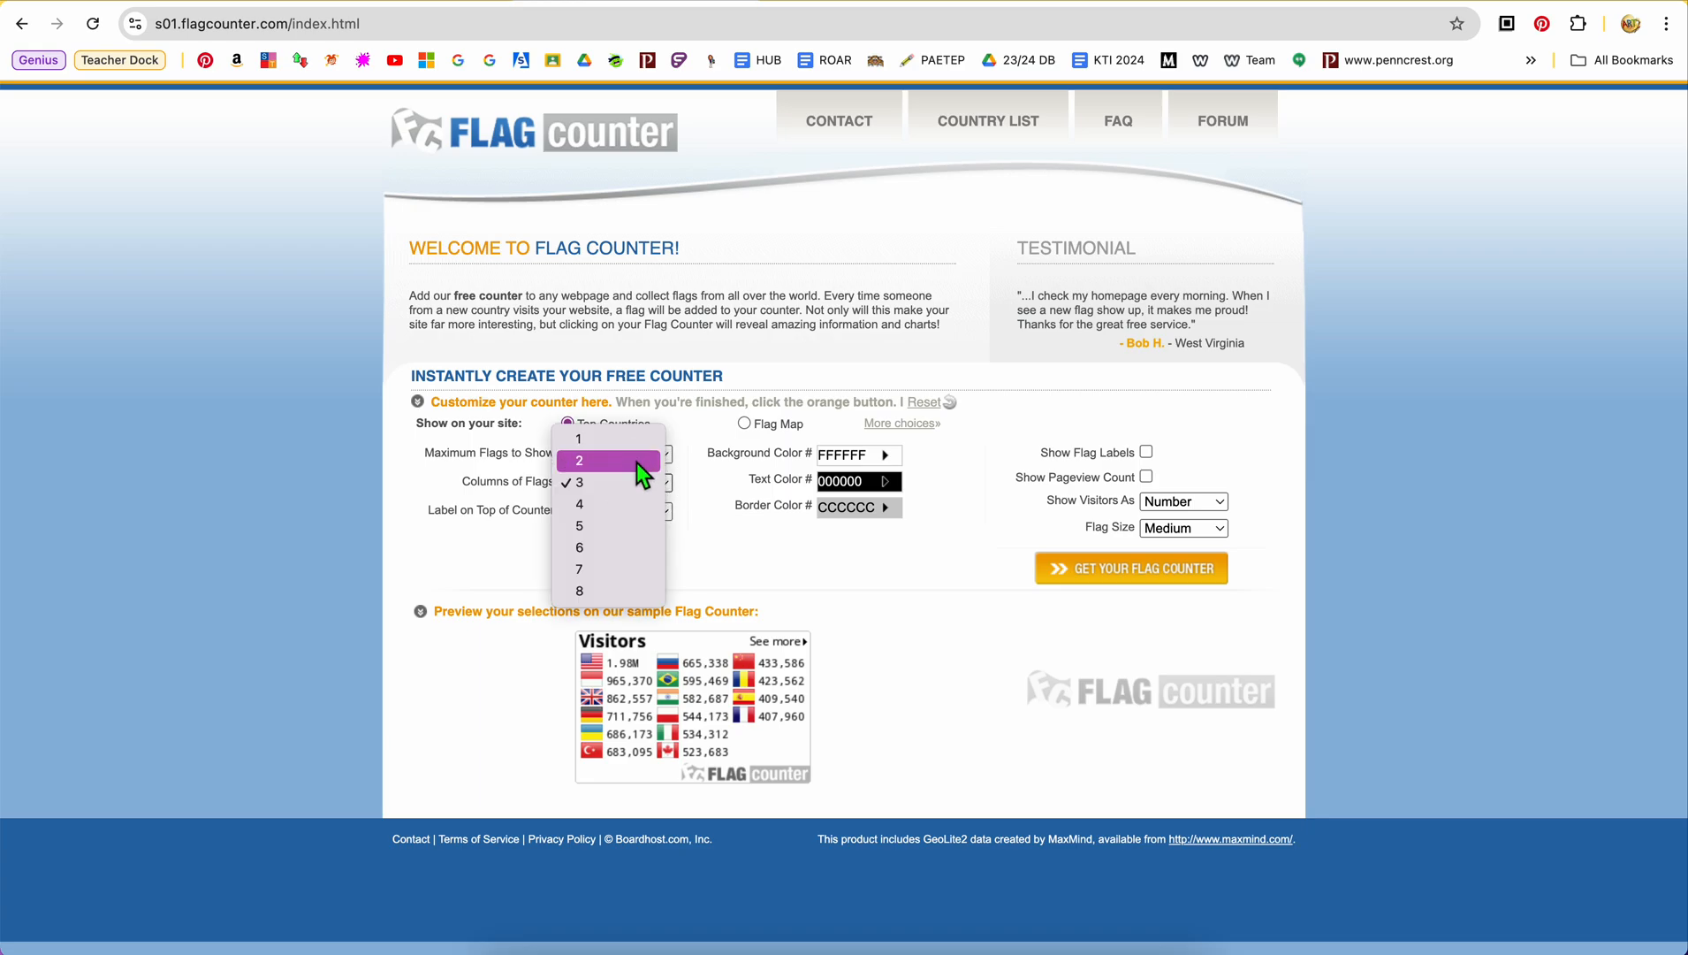
{"action": "left_click", "coordinate": [637, 461]}
{"action": "left_click", "coordinate": [664, 481]}
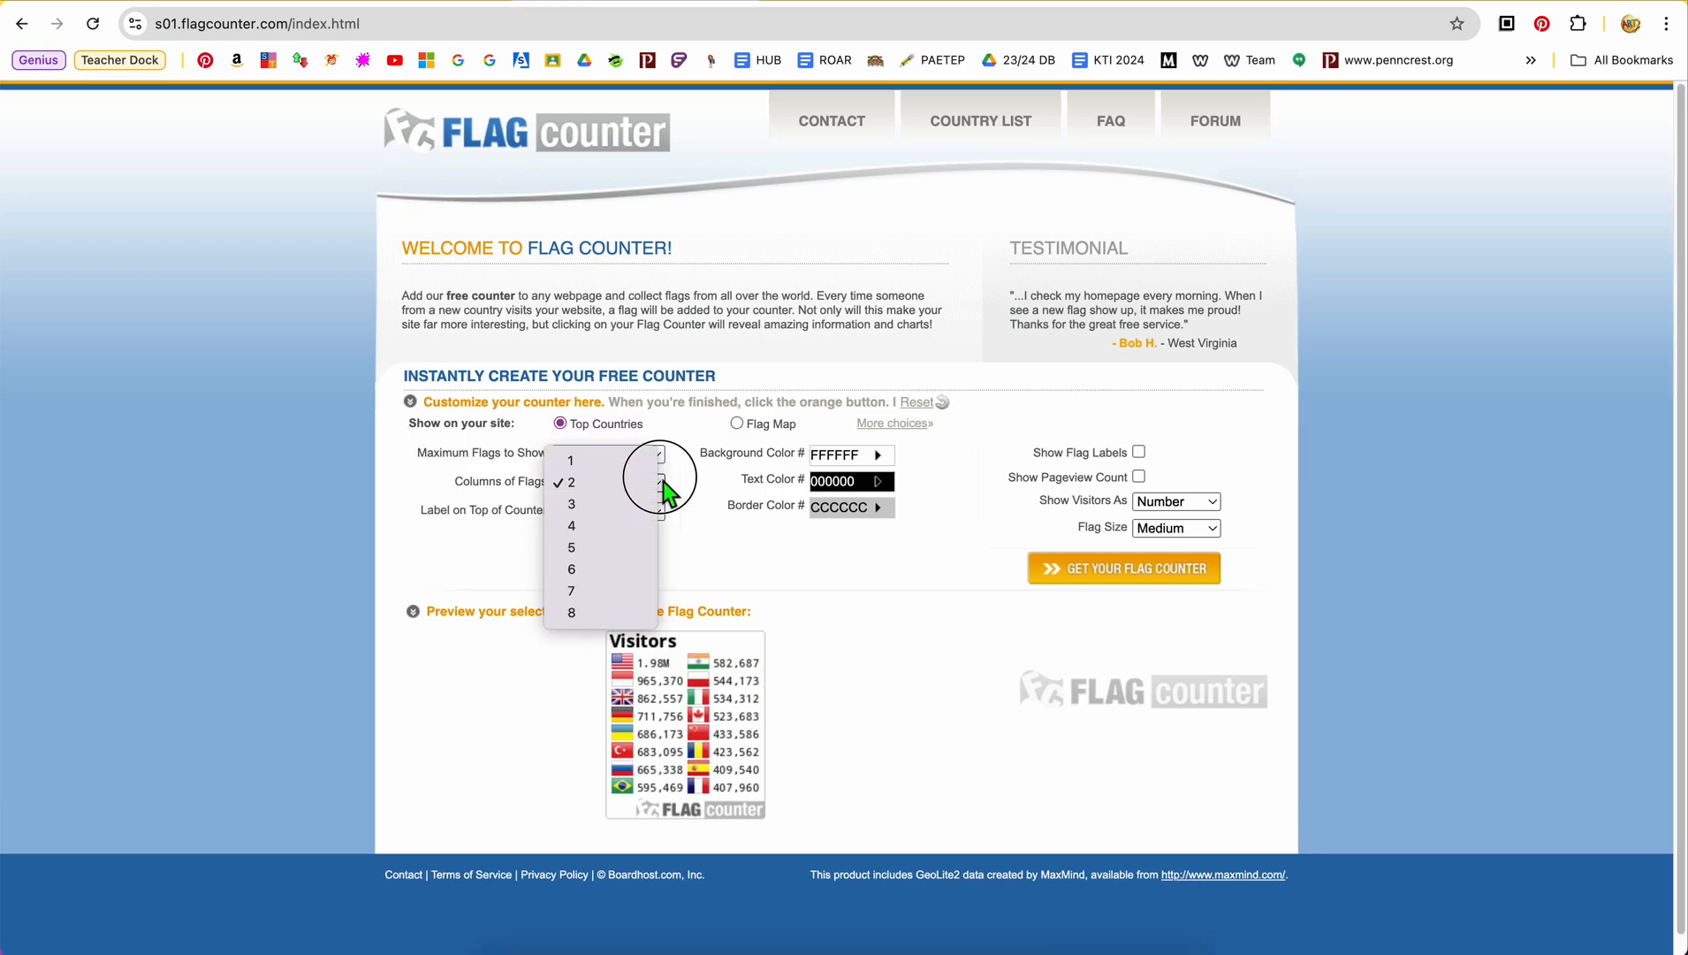
{"action": "left_click", "coordinate": [635, 465]}
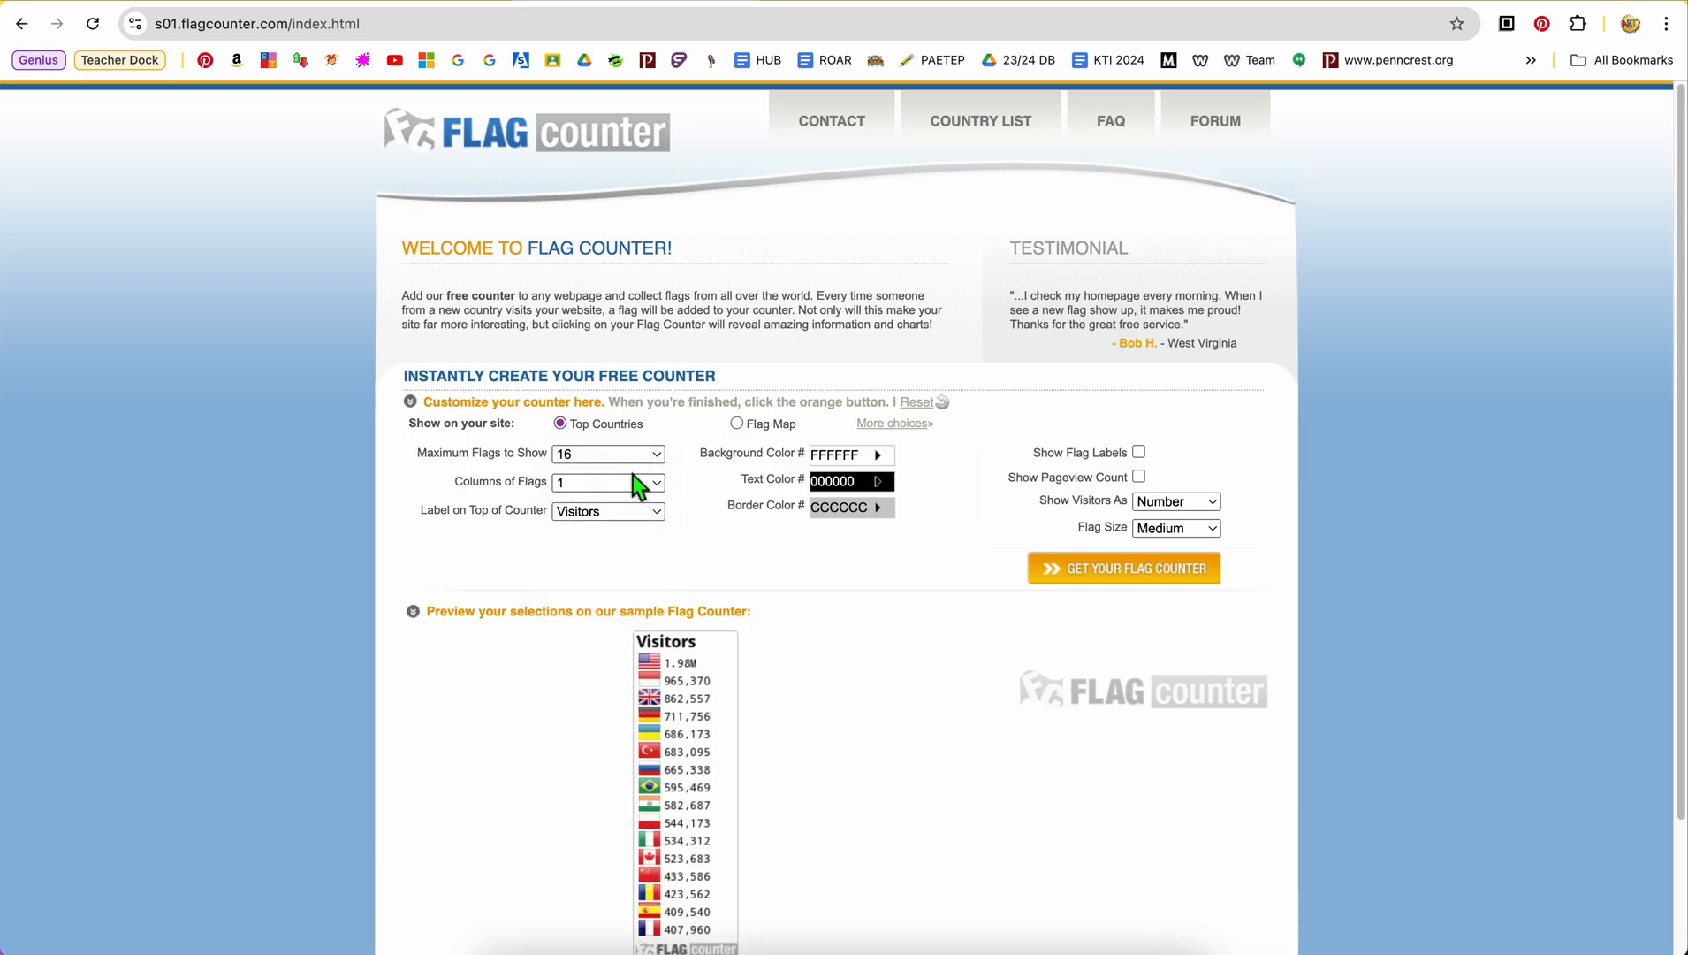
{"action": "left_click", "coordinate": [638, 483]}
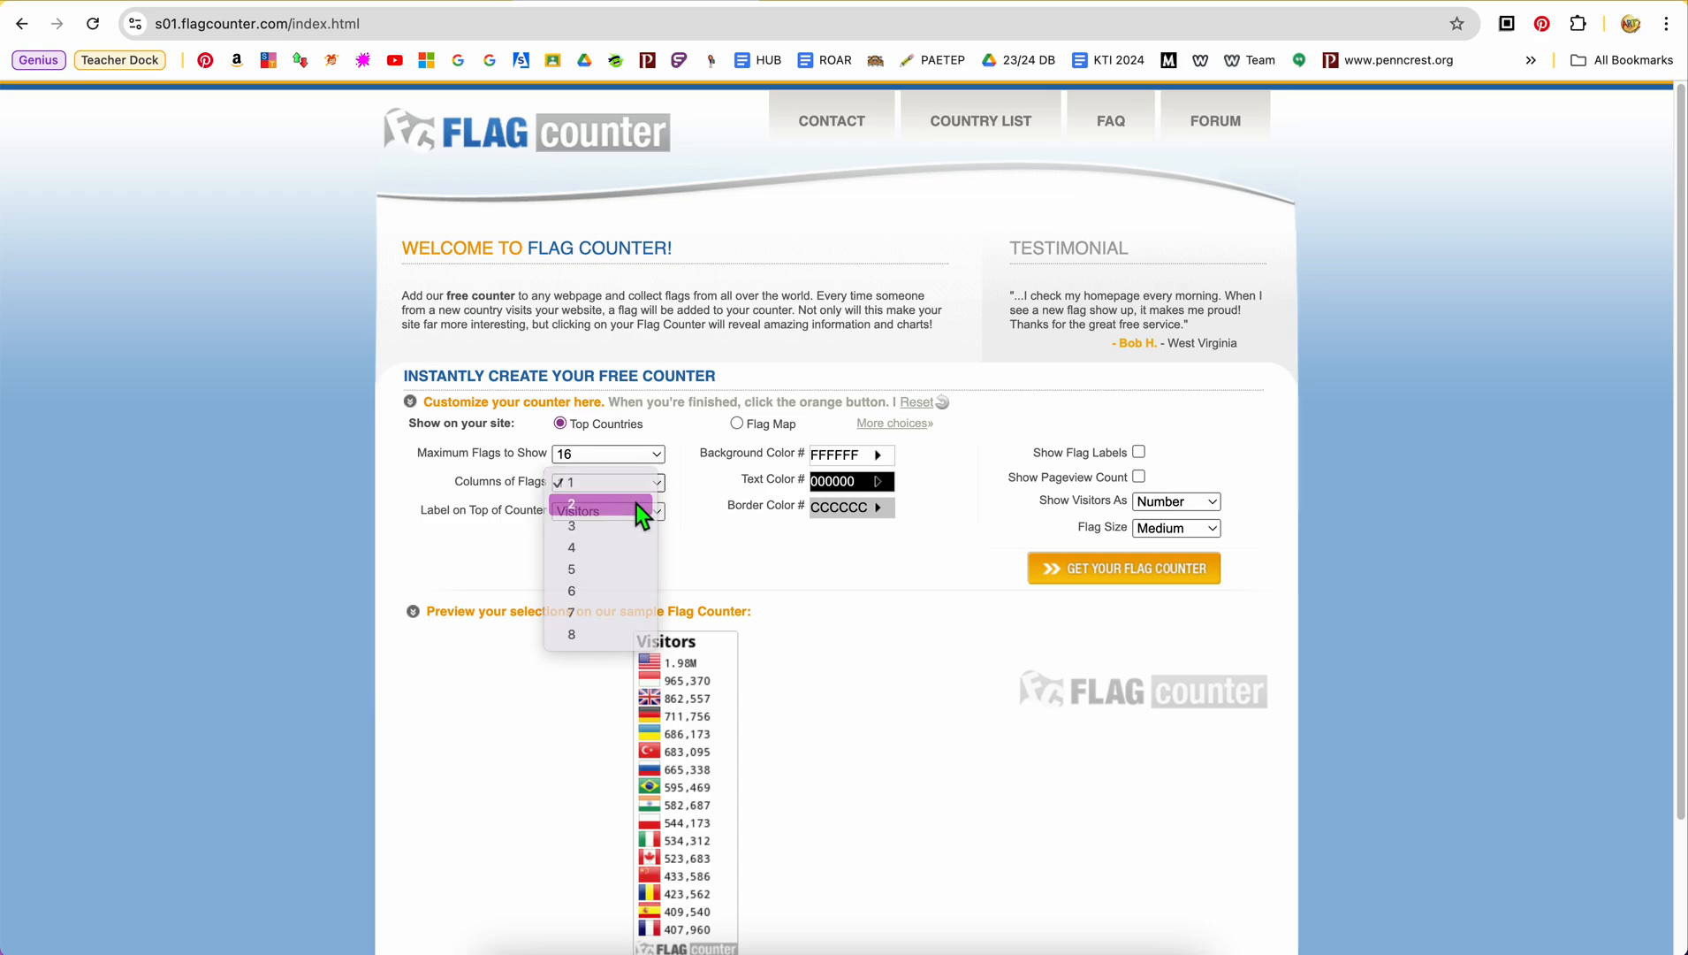
{"action": "left_click", "coordinate": [637, 504]}
{"action": "left_click", "coordinate": [643, 513]}
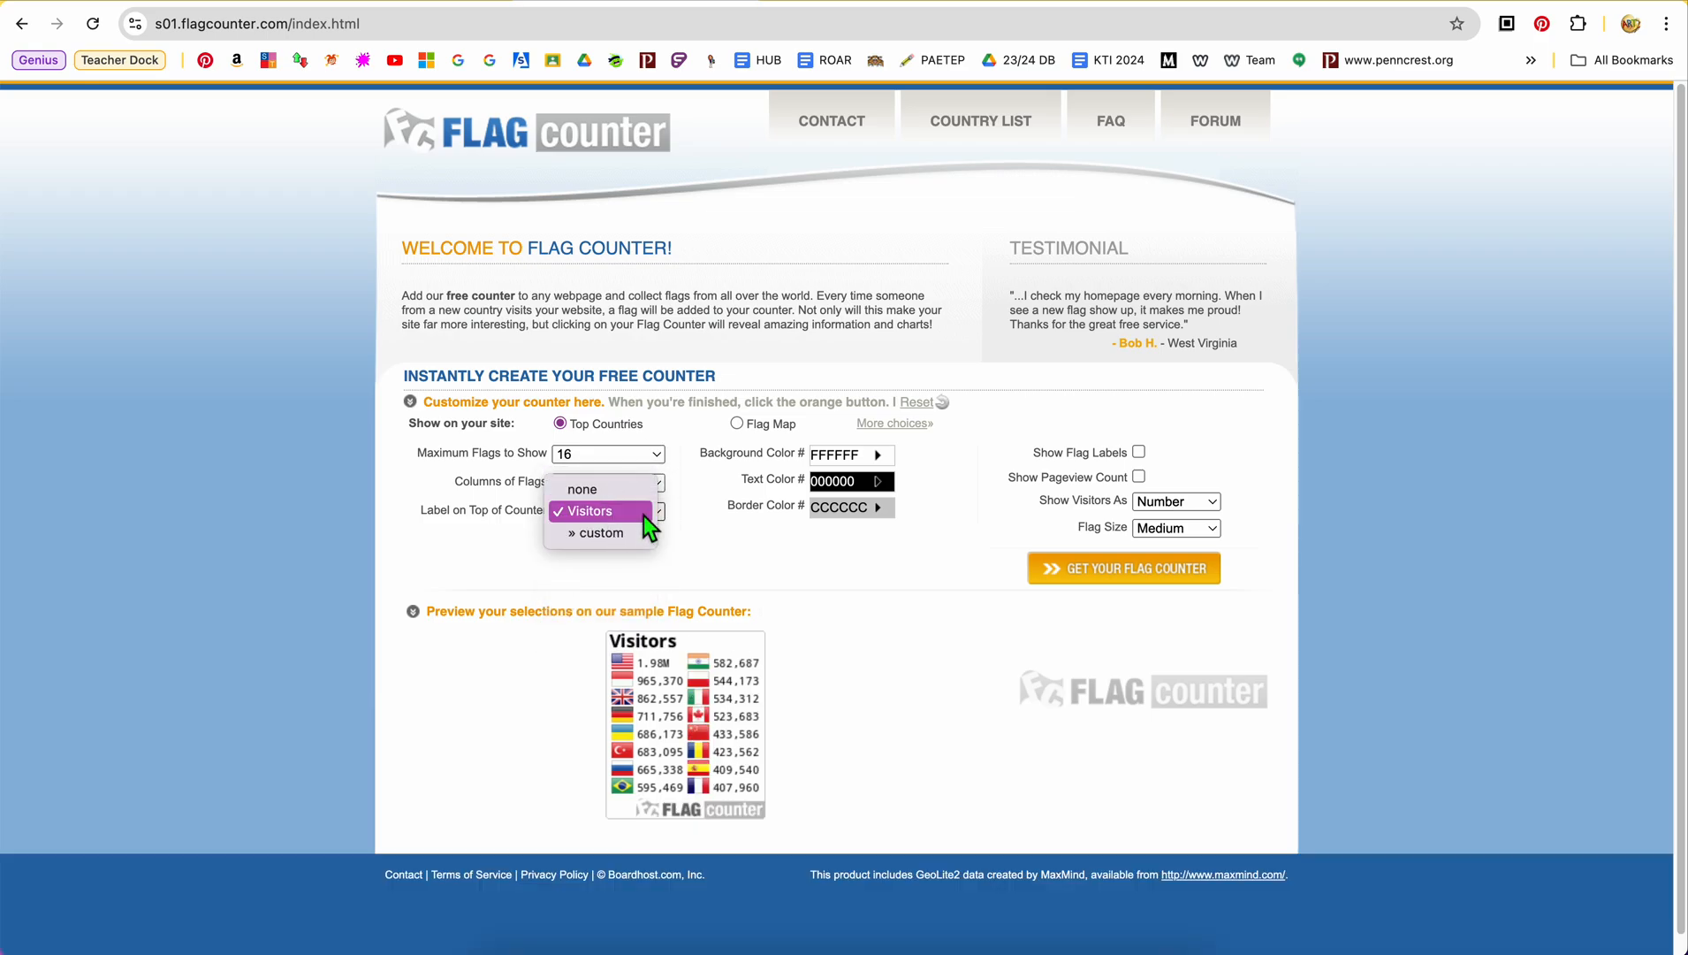
{"action": "left_click", "coordinate": [619, 517]}
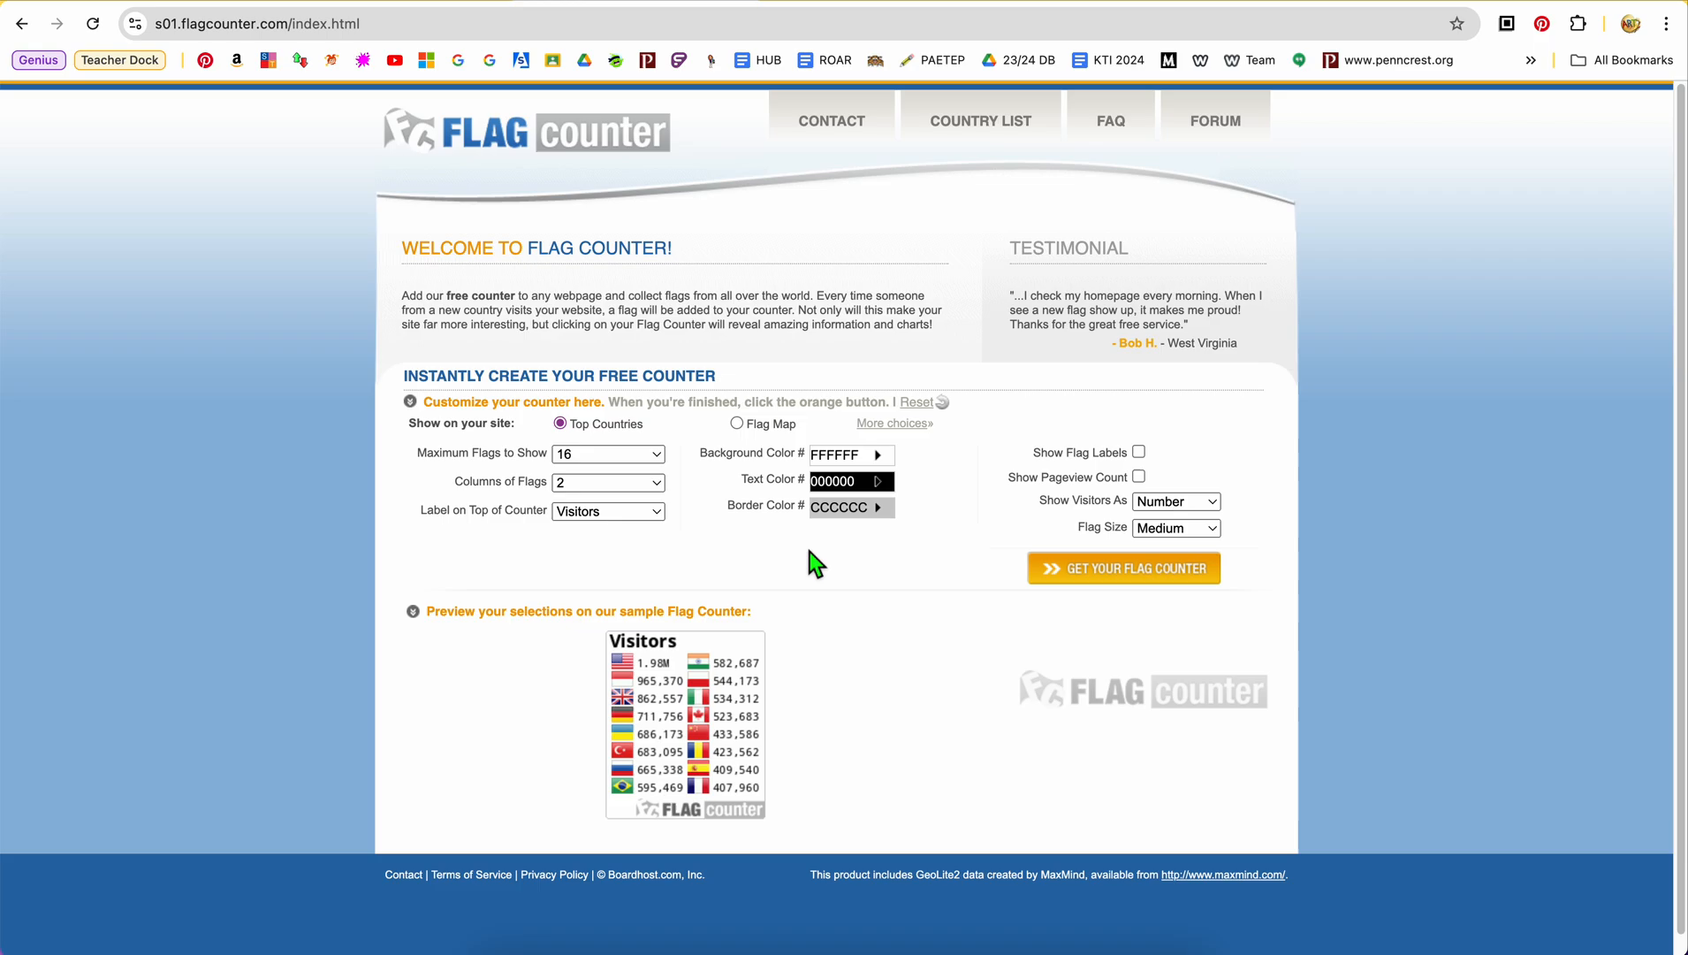
Set the counter's background color to the yellow FFE712
{"action": "left_click", "coordinate": [878, 454]}
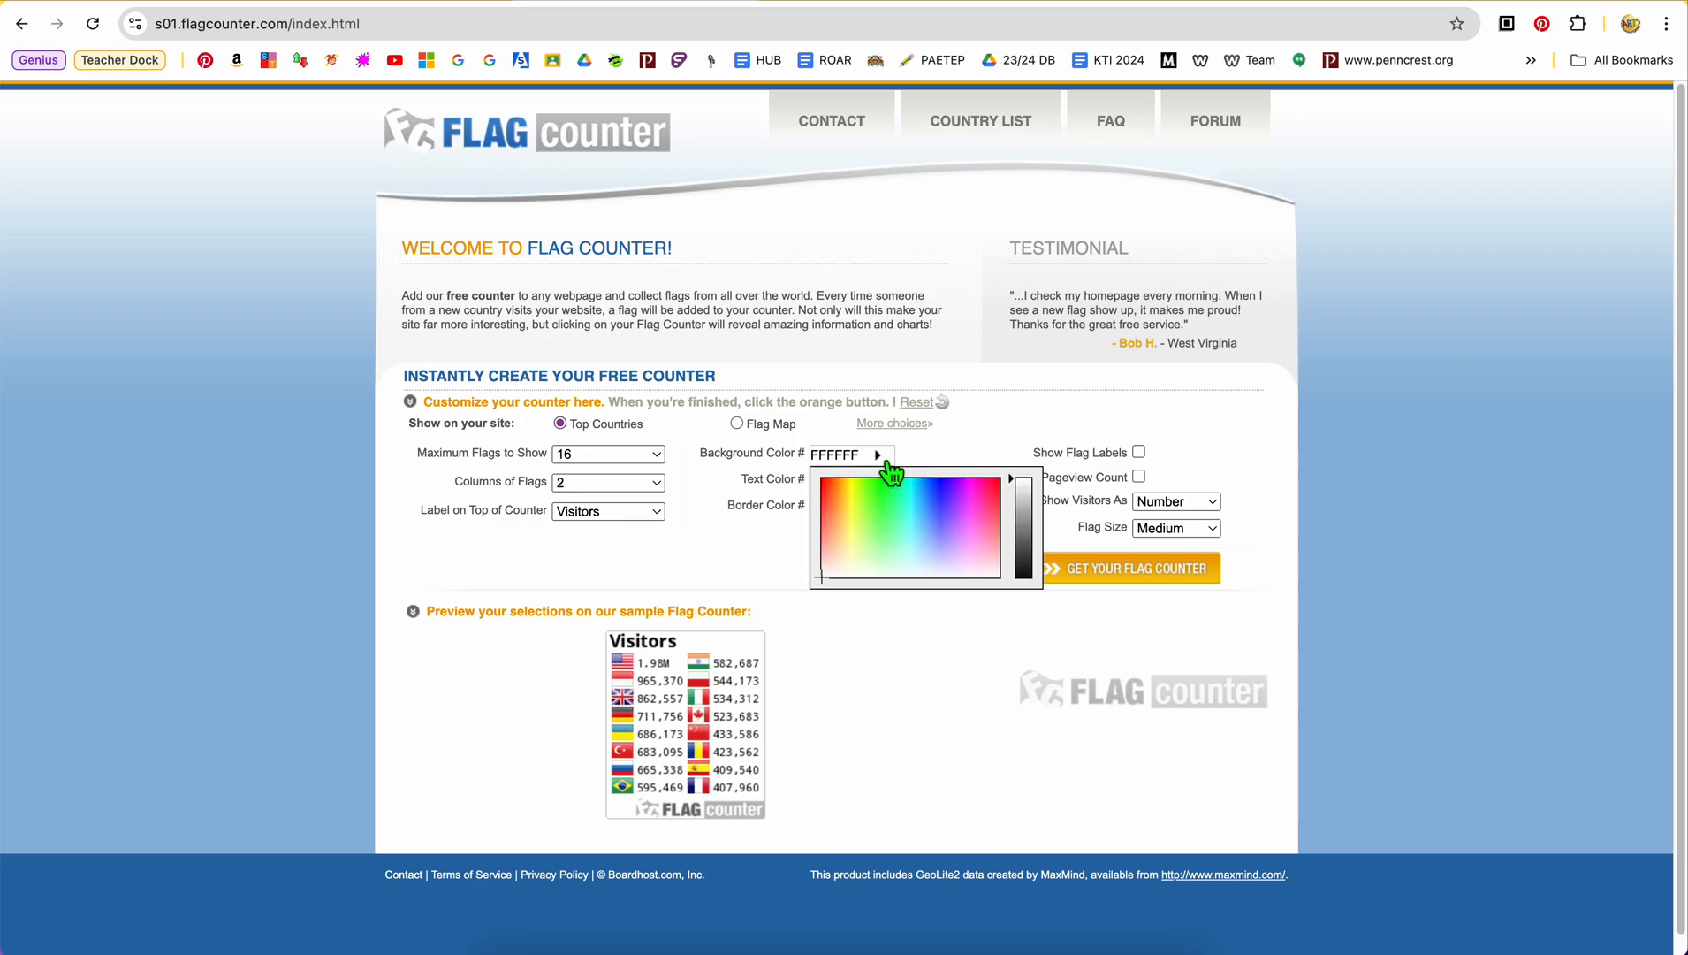
{"action": "left_click", "coordinate": [932, 510]}
{"action": "mouse_move", "coordinate": [928, 503]}
{"action": "left_mouse_down"}
{"action": "mouse_move", "coordinate": [939, 479]}
{"action": "mouse_move", "coordinate": [855, 491]}
{"action": "left_mouse_up"}
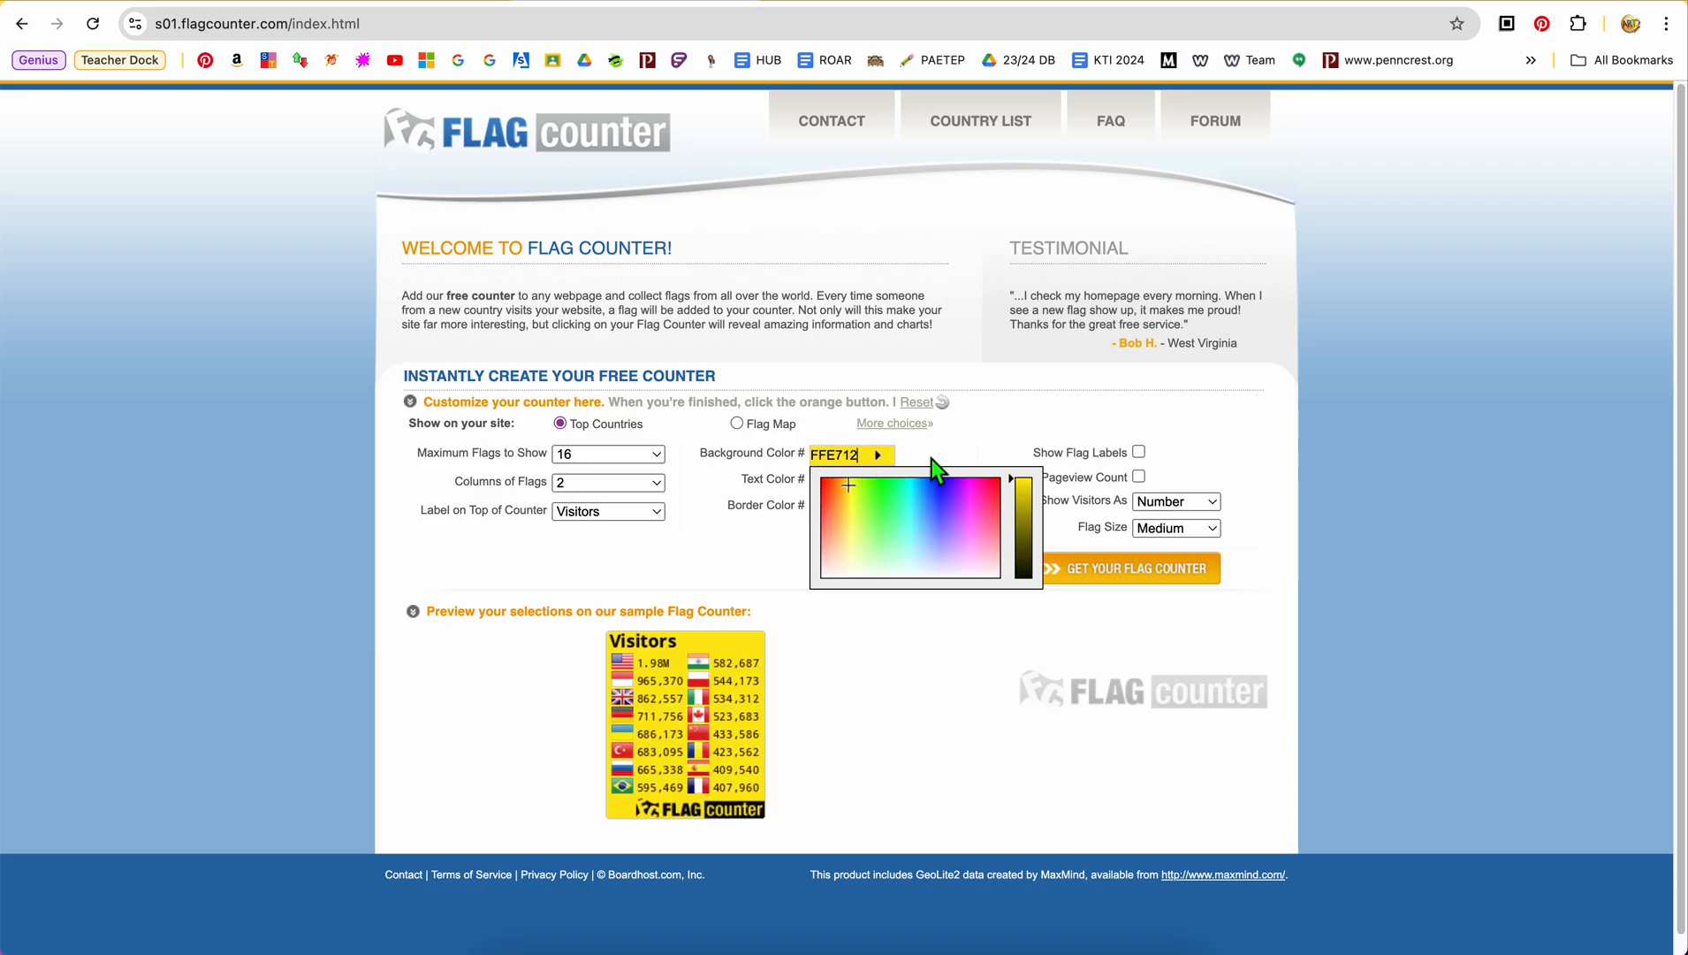
{"action": "left_click", "coordinate": [954, 460]}
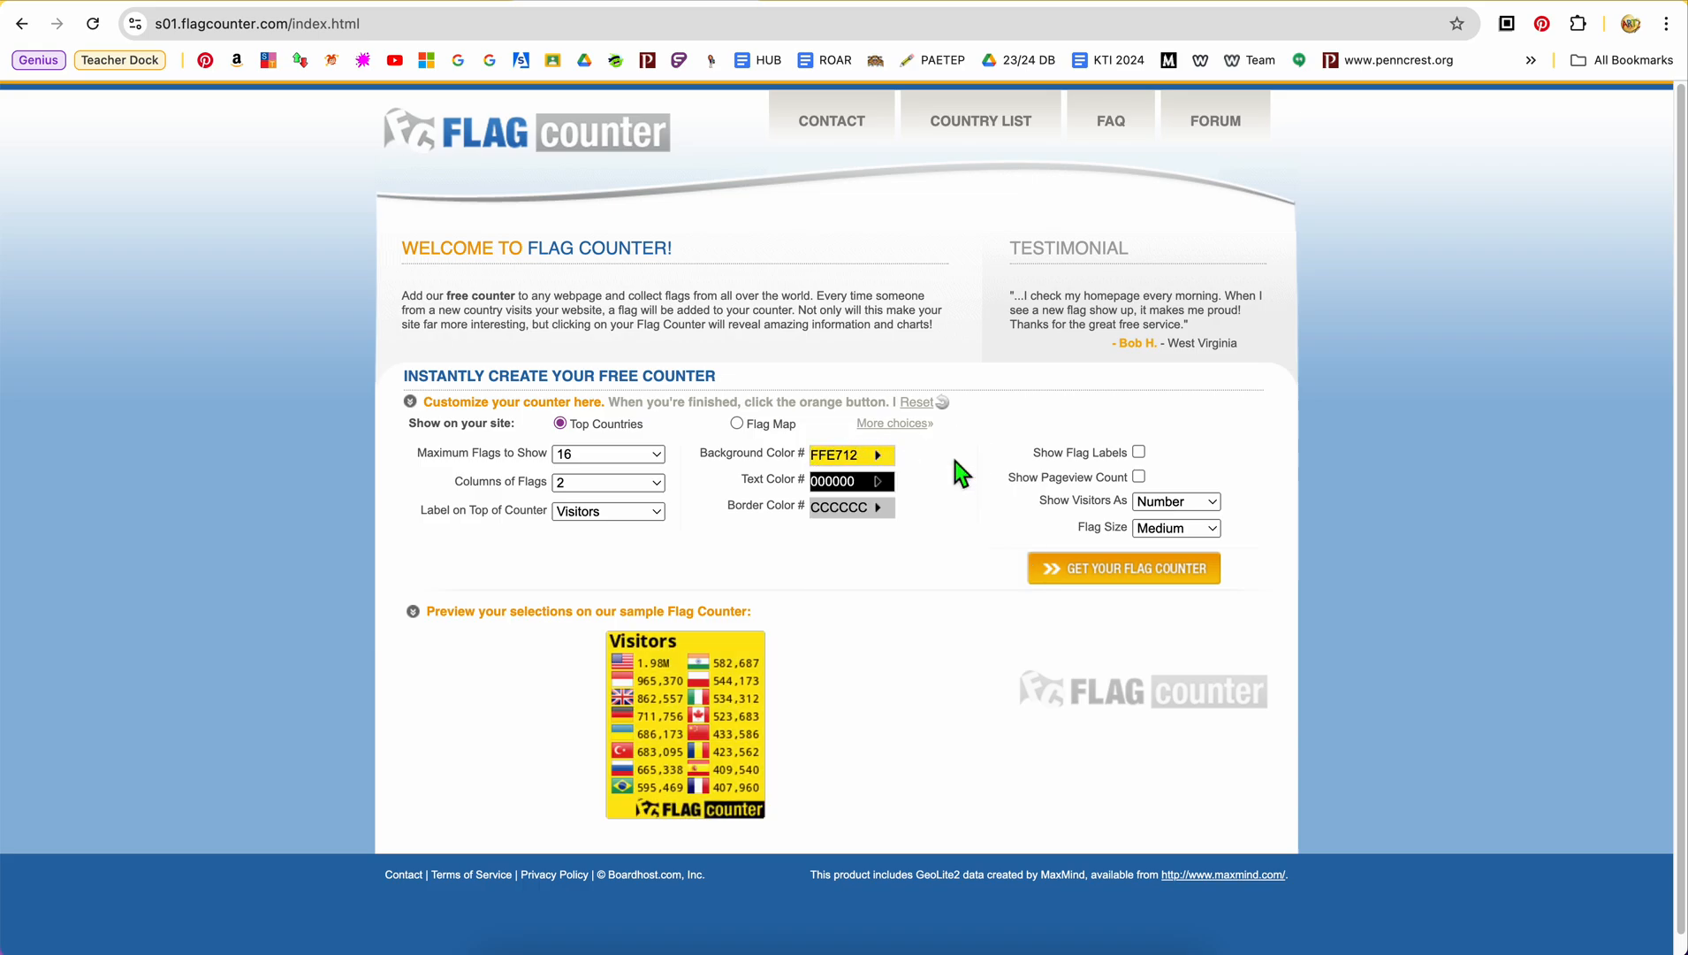
Try to pick a yellow shade with adjusted brightness for the counter's text color
{"action": "left_click", "coordinate": [871, 490]}
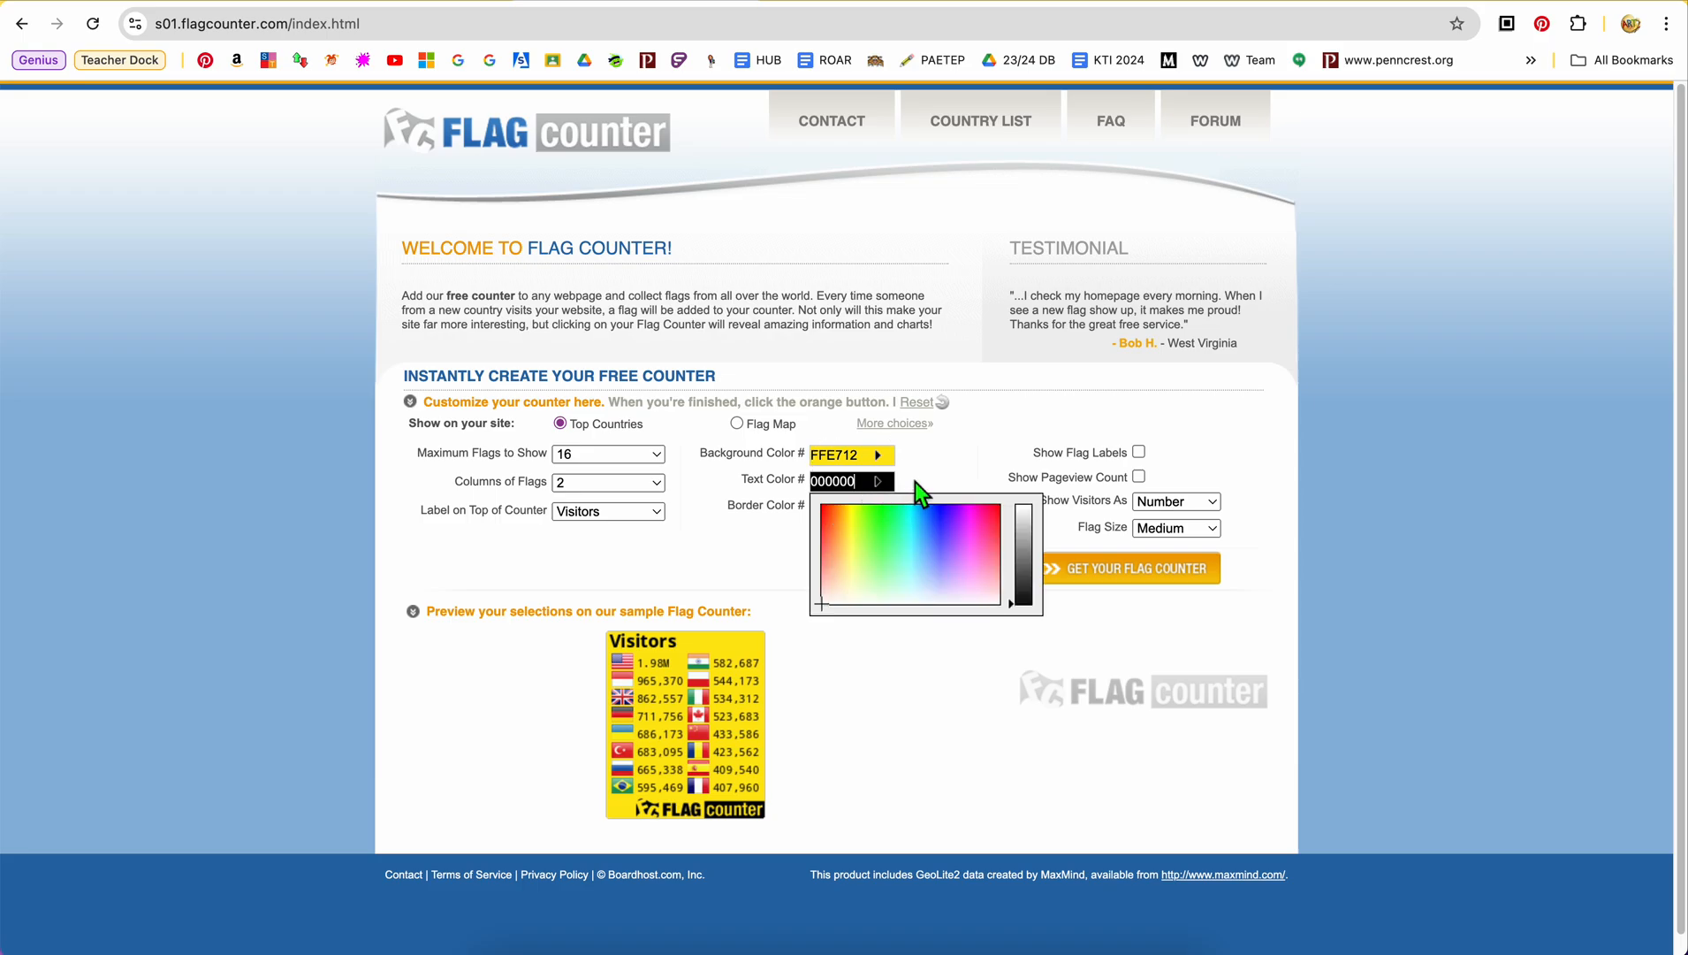
{"action": "left_click", "coordinate": [860, 525]}
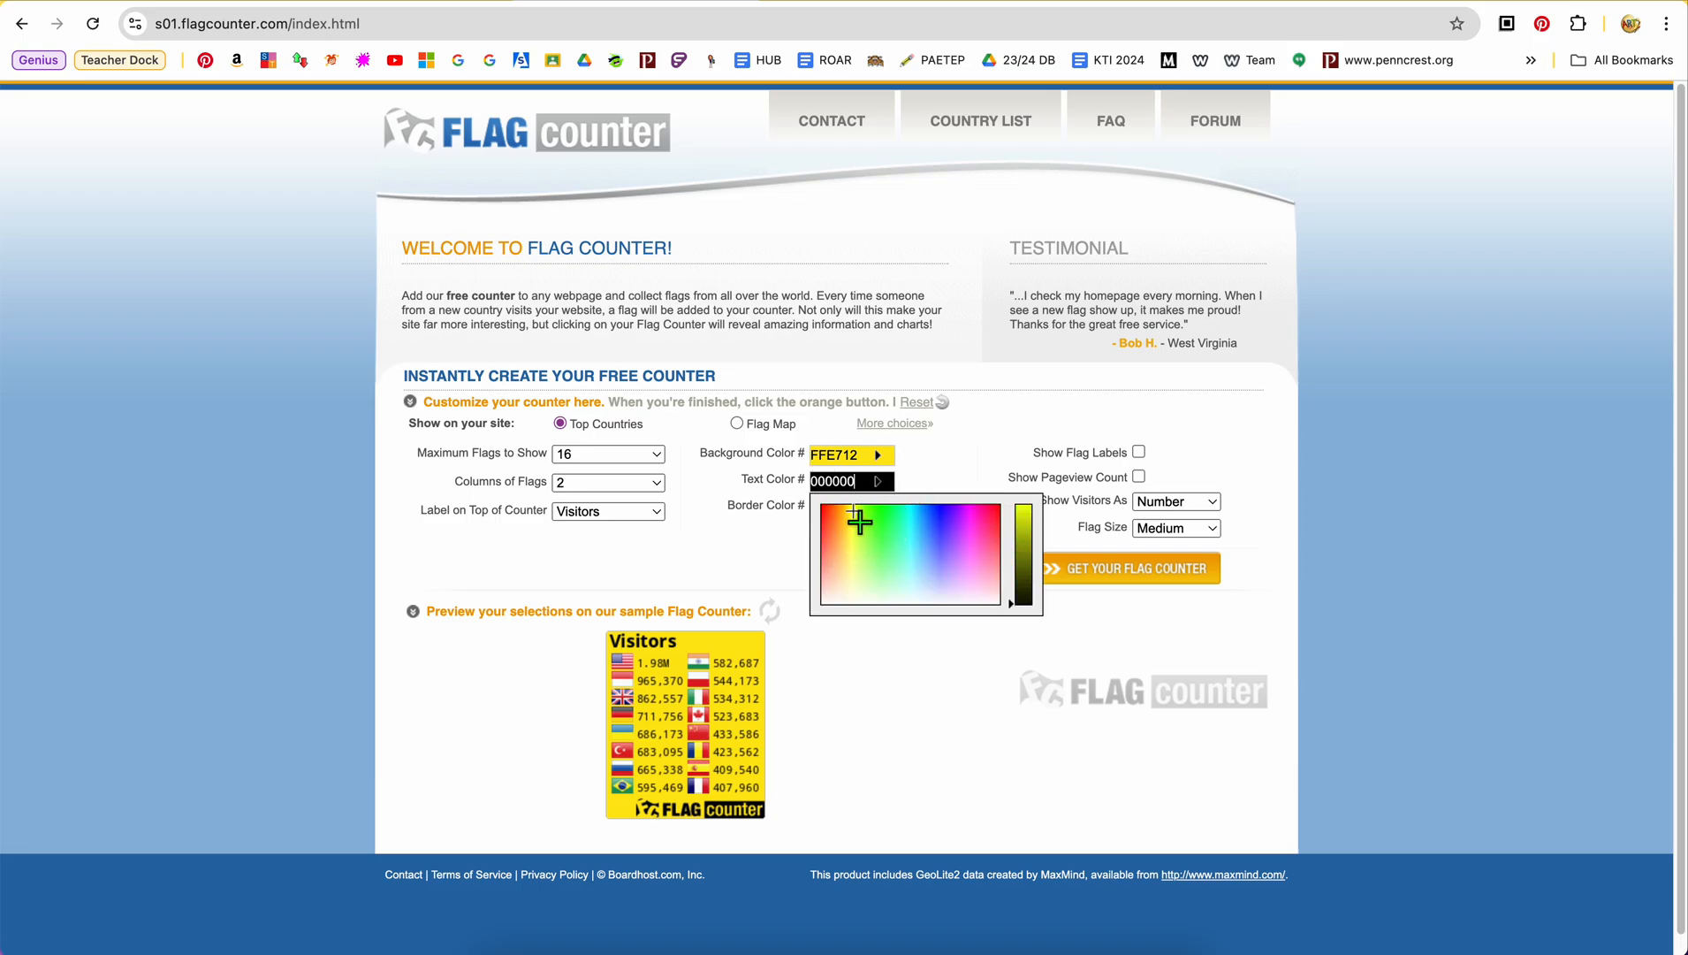
{"action": "left_click", "coordinate": [859, 522]}
{"action": "left_click", "coordinate": [859, 532]}
{"action": "left_click_drag", "start_coordinate": [1034, 558], "coordinate": [1019, 623]}
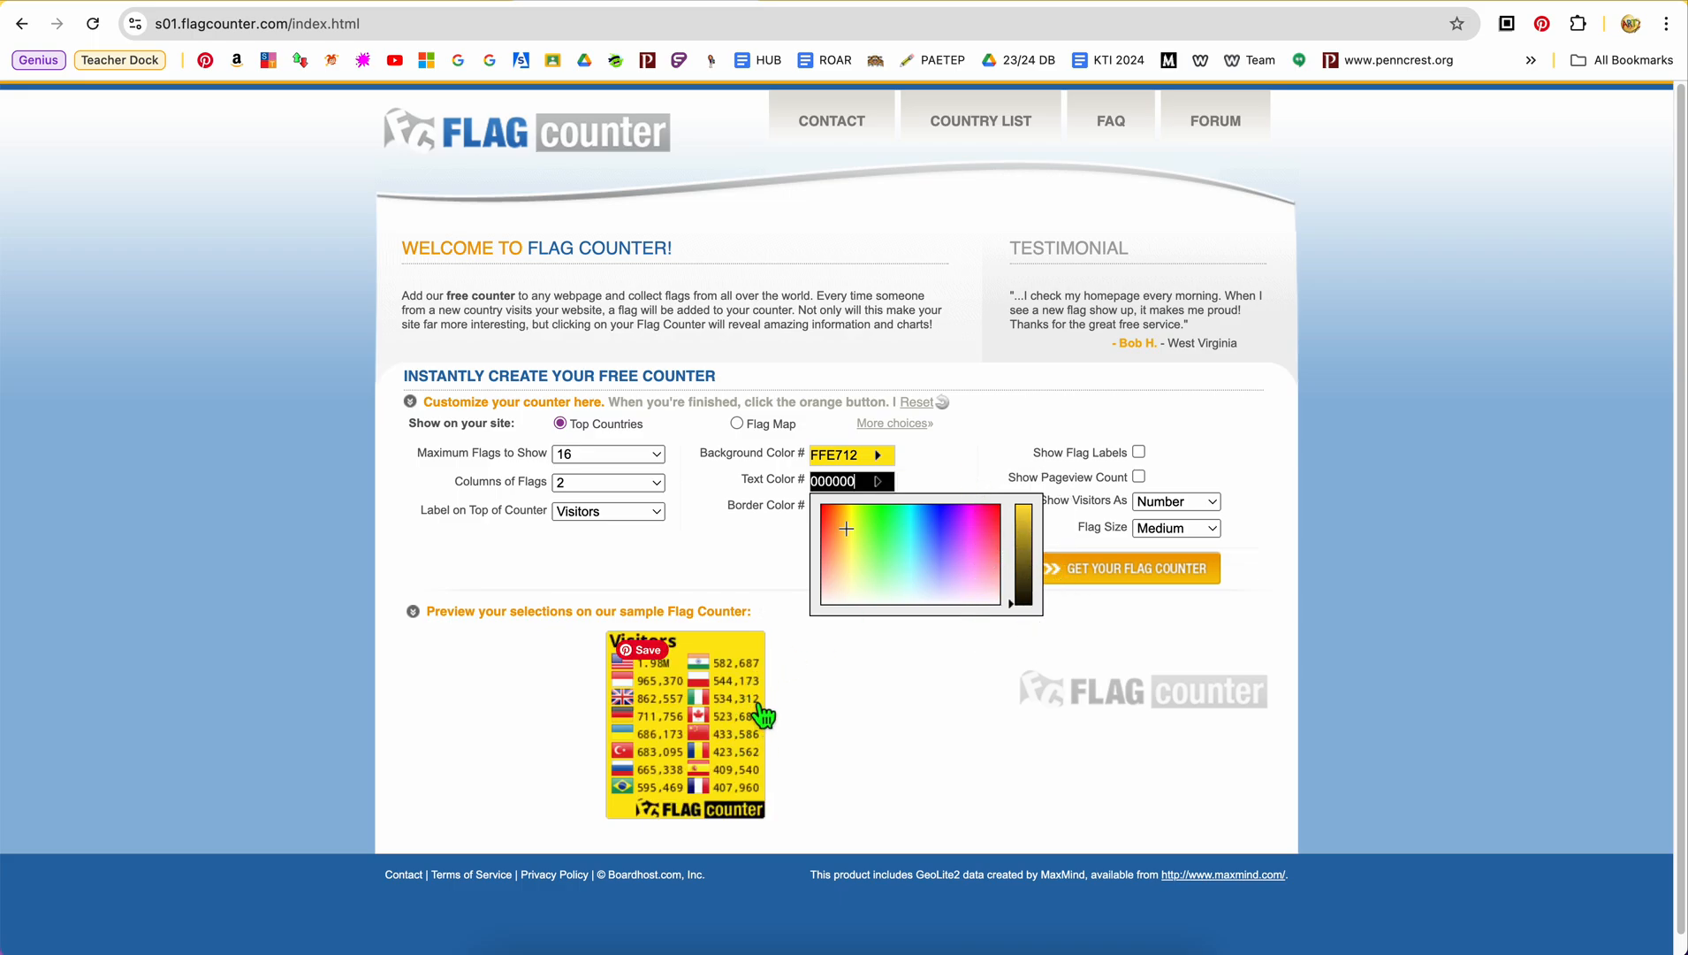
{"action": "left_click", "coordinate": [946, 461]}
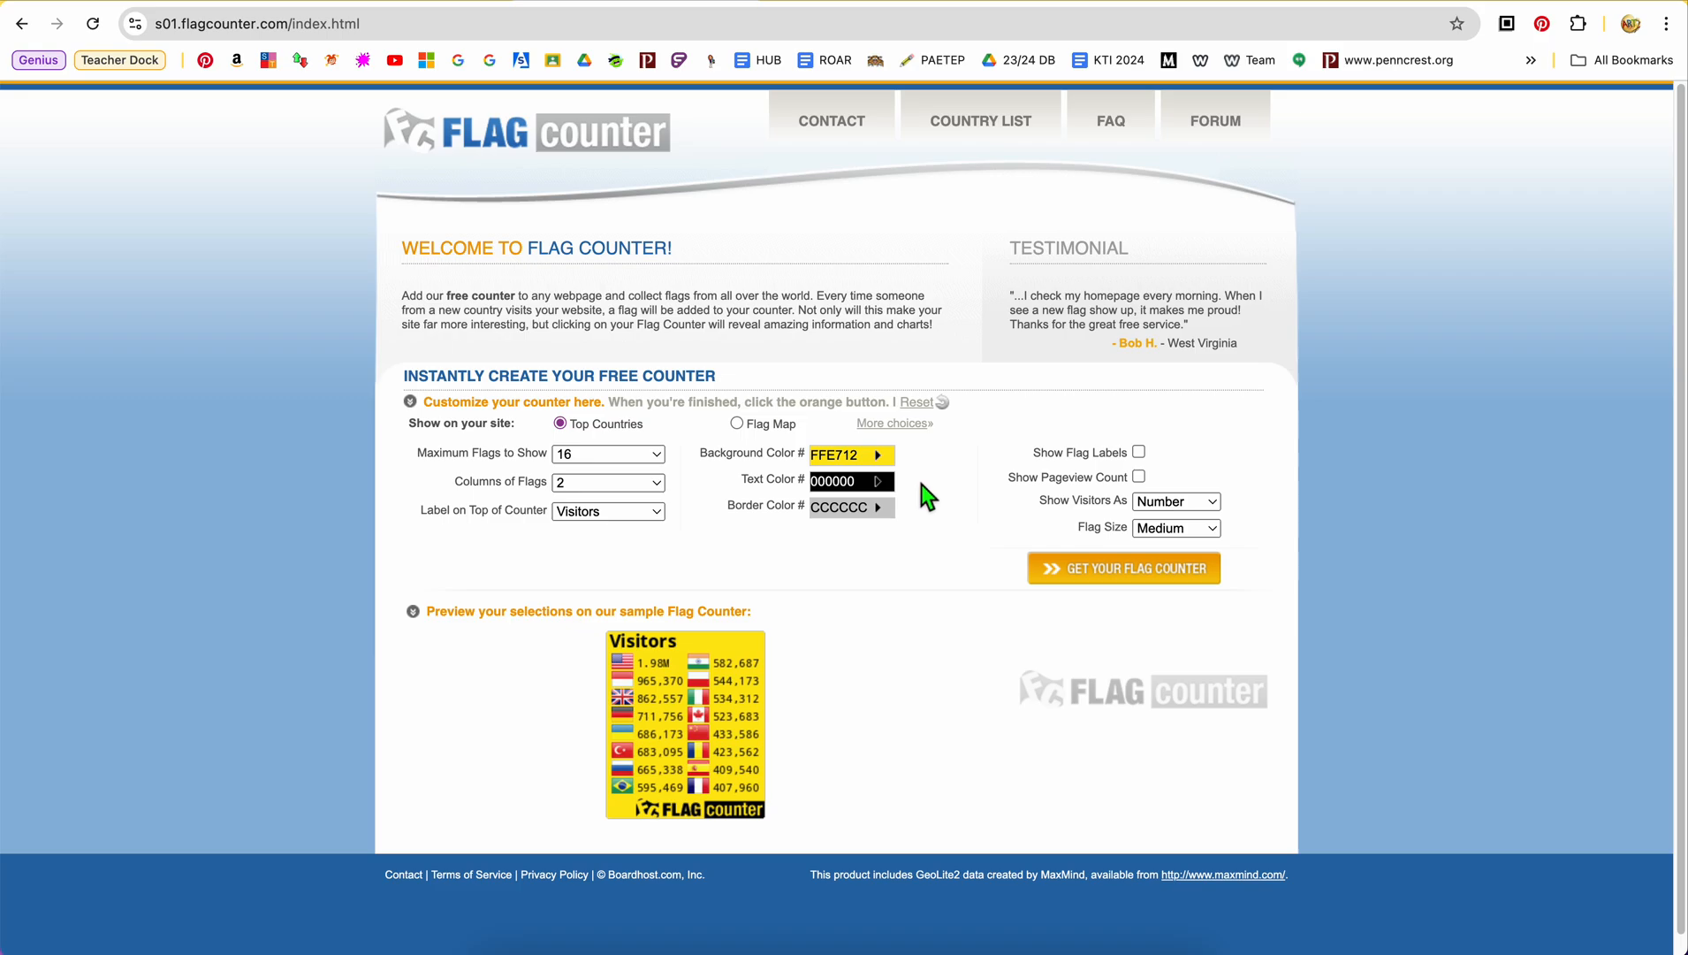
Set the counter's border color to the red CC0000
{"action": "left_click", "coordinate": [878, 518]}
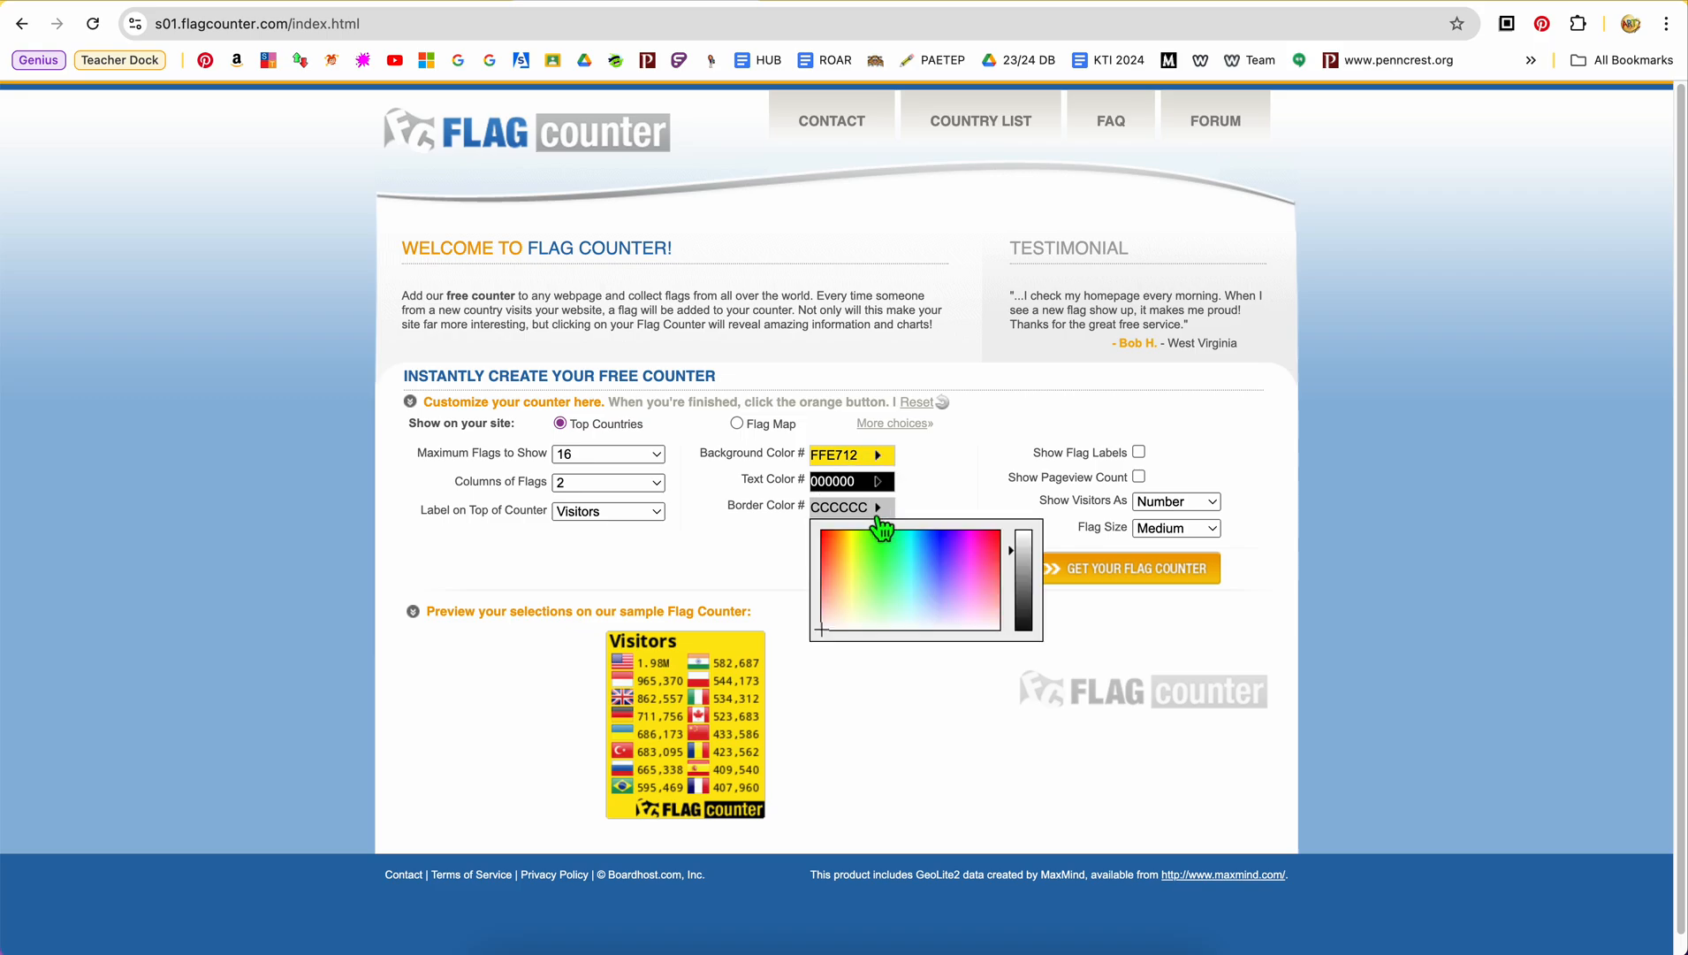
{"action": "left_click", "coordinate": [947, 551]}
{"action": "left_click_drag", "start_coordinate": [948, 551], "coordinate": [1025, 537]}
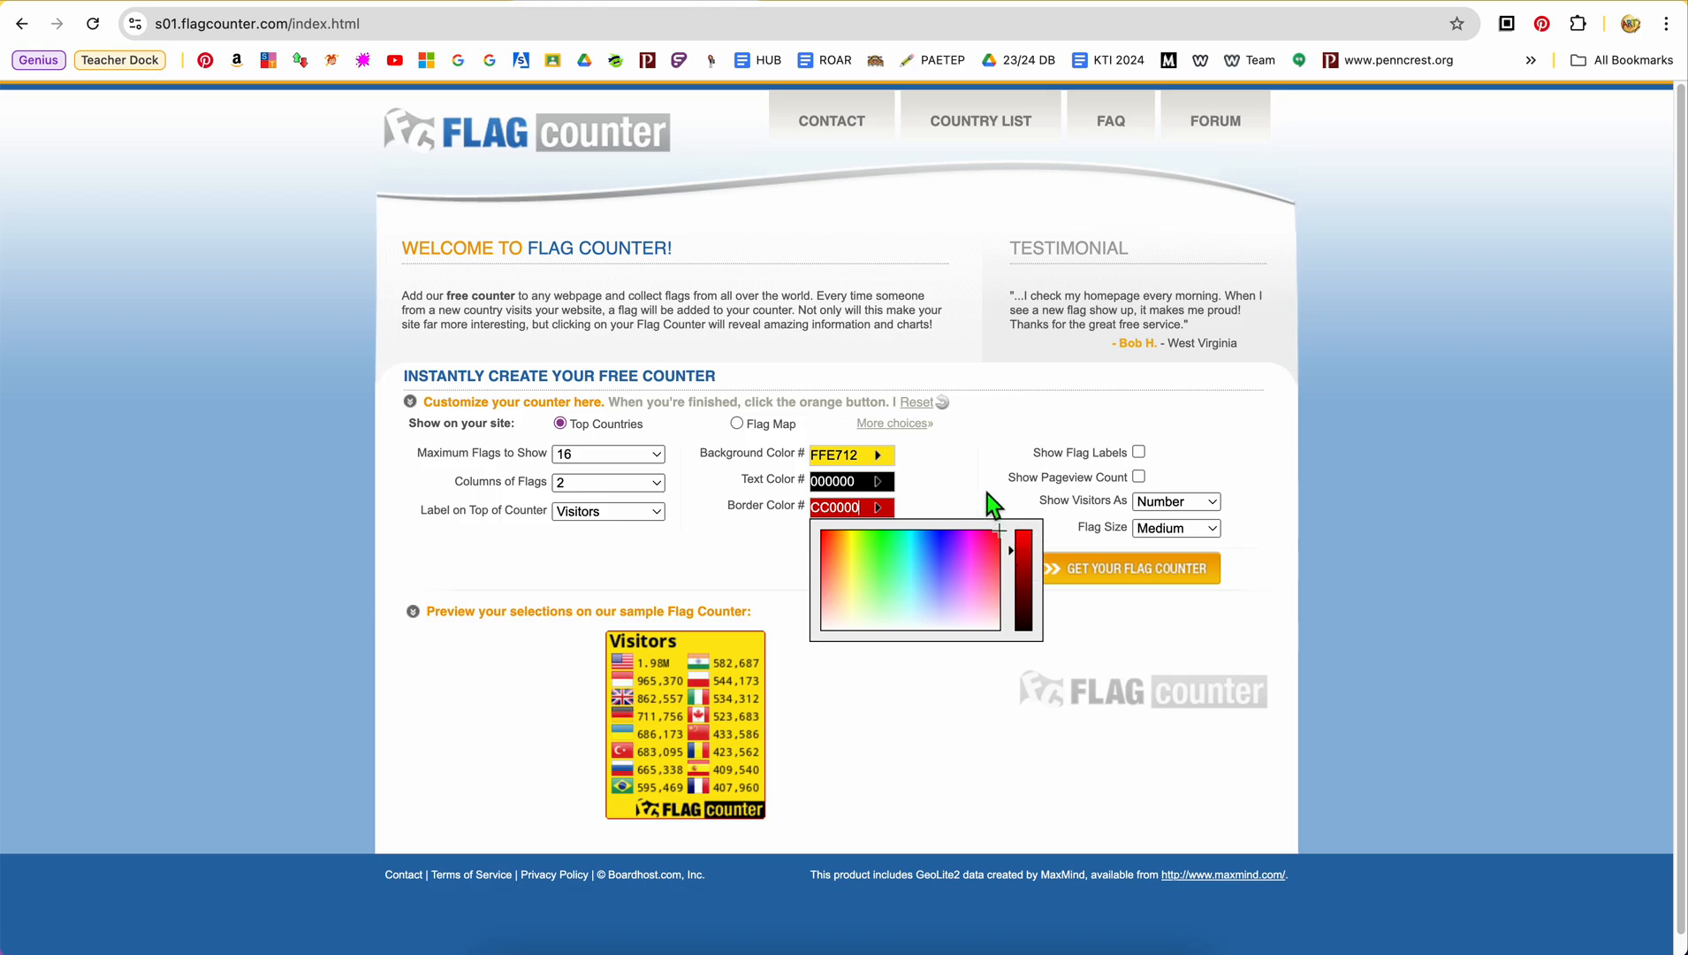
{"action": "left_click", "coordinate": [988, 493]}
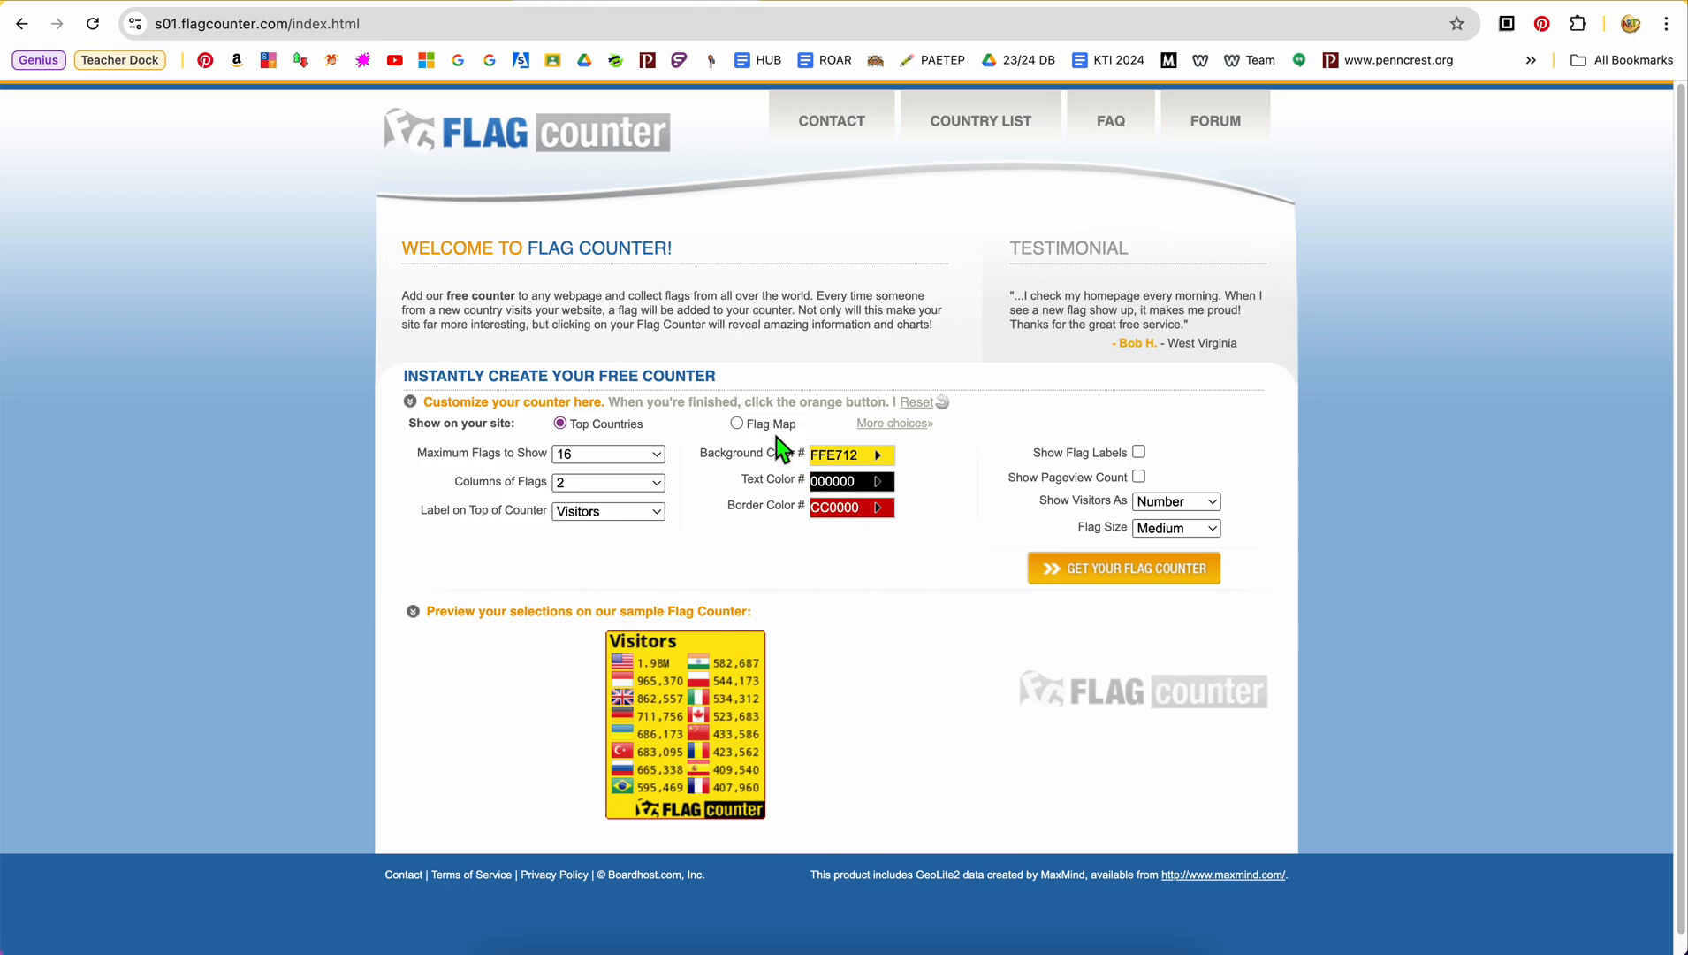
Preview the Flag Map version of the counter twice, returning to Top Countries each time
{"action": "left_click", "coordinate": [745, 429]}
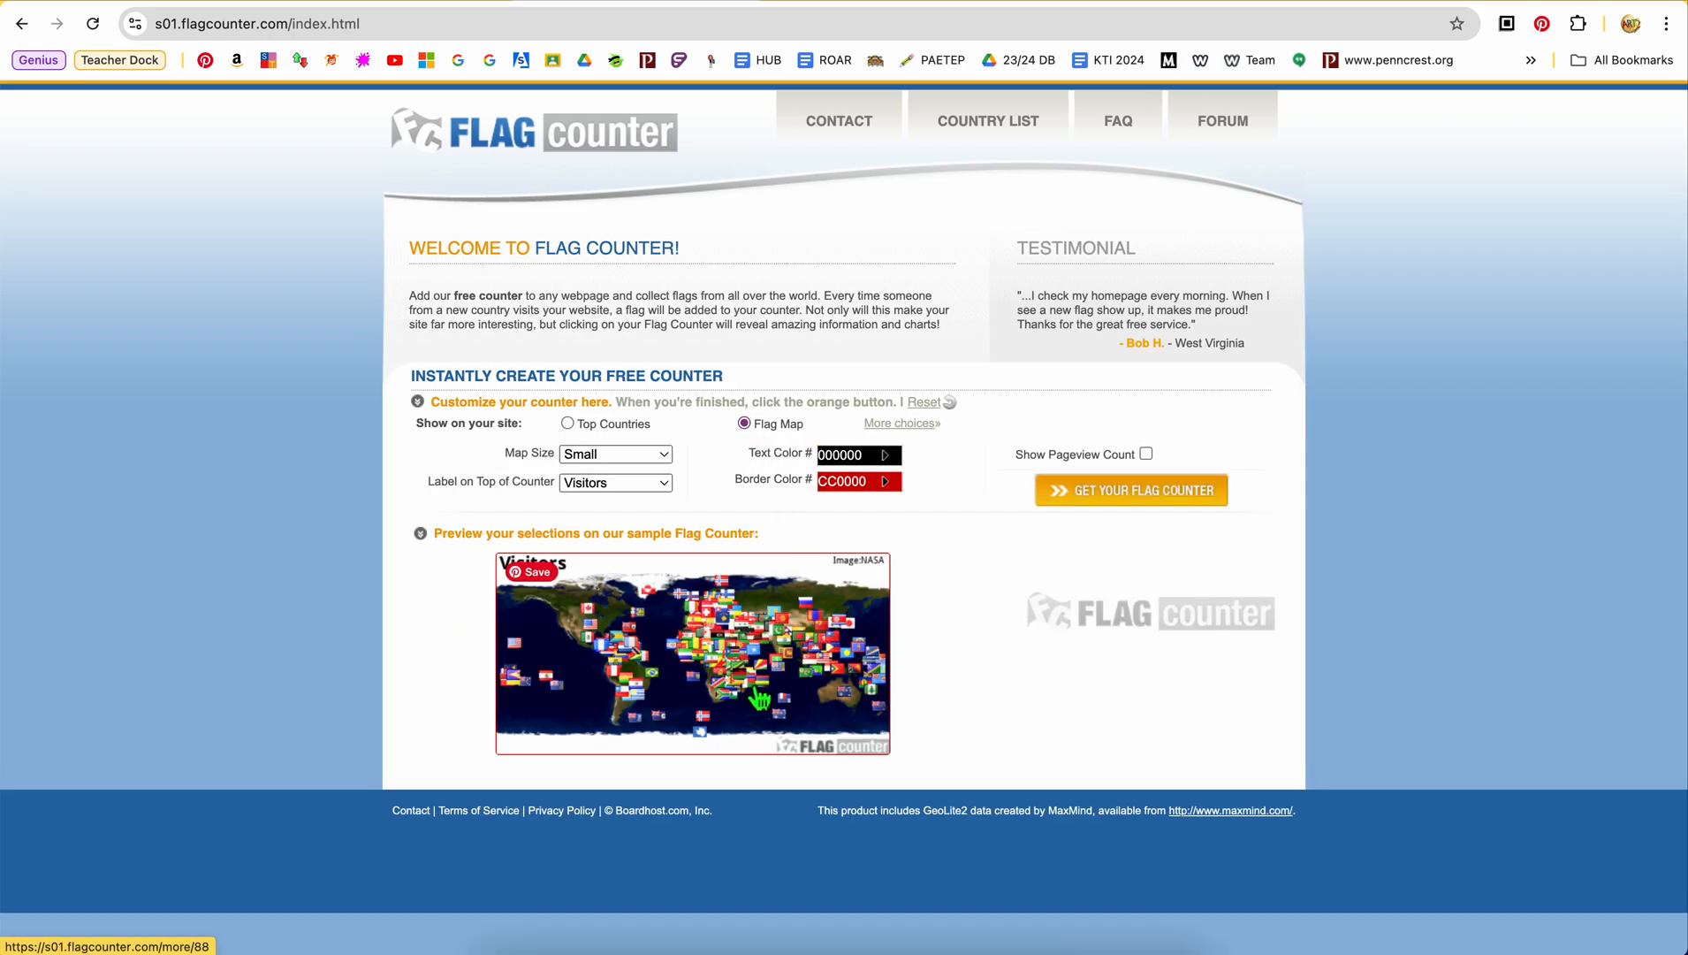
{"action": "left_click", "coordinate": [609, 425]}
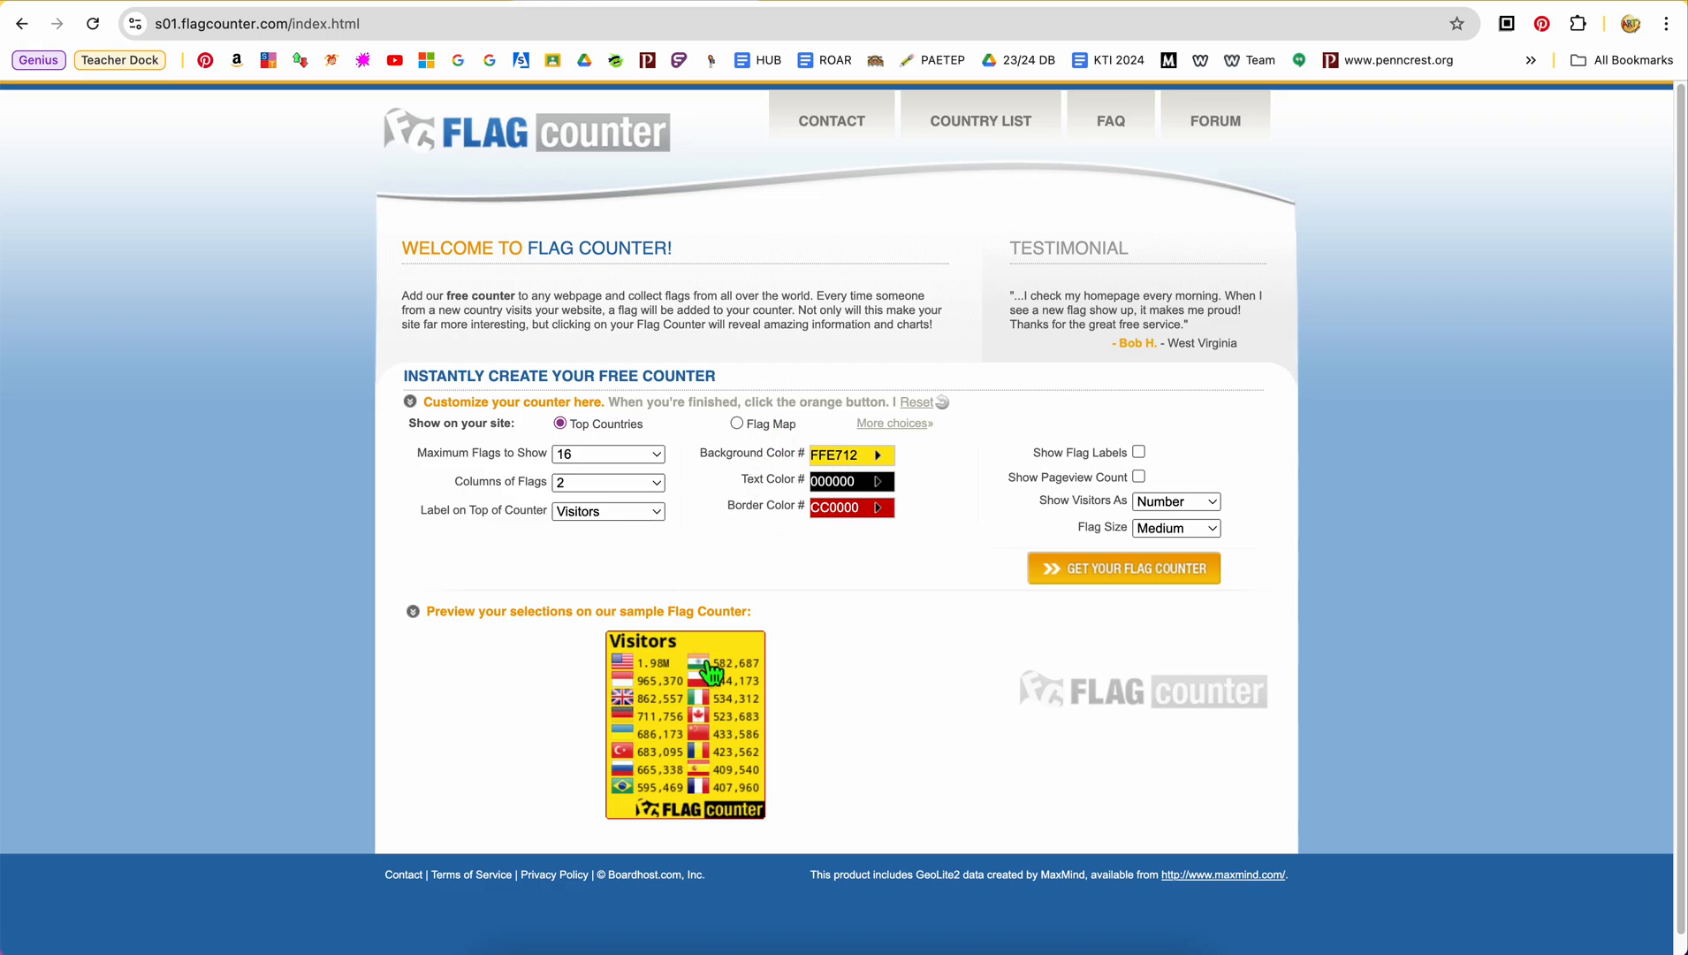
{"action": "left_click", "coordinate": [765, 434]}
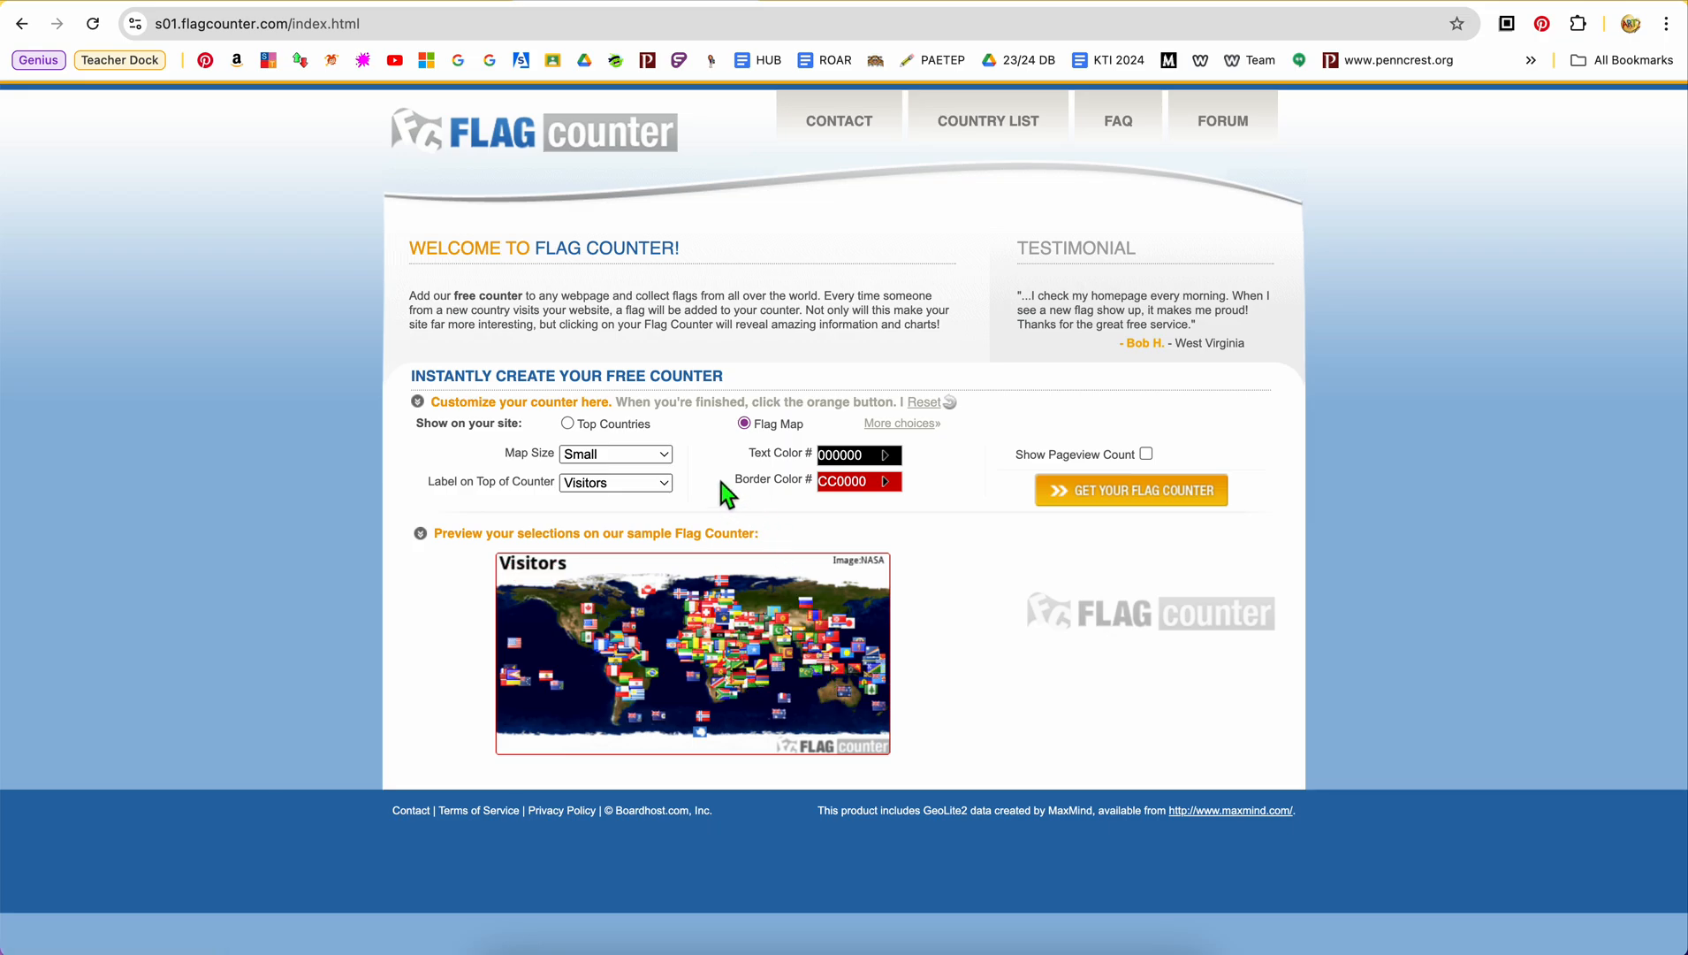
{"action": "left_click", "coordinate": [629, 428]}
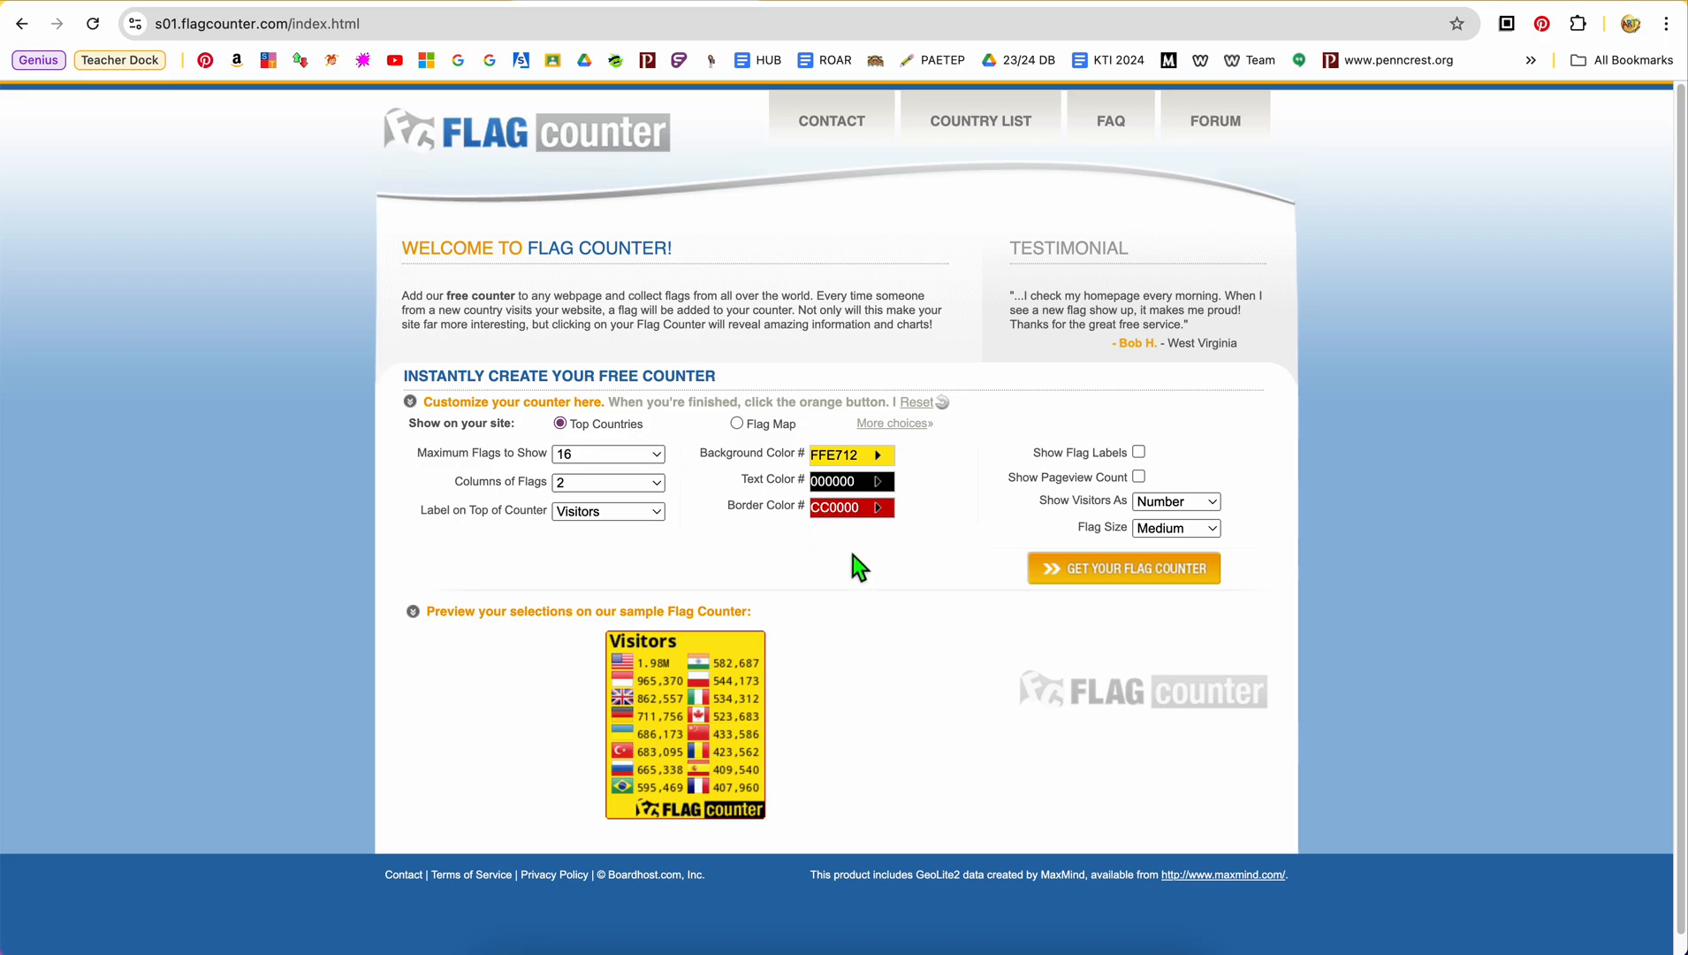
Try showing visitors as Percentage in the preview and switch back to Number
{"action": "left_click", "coordinate": [1204, 501]}
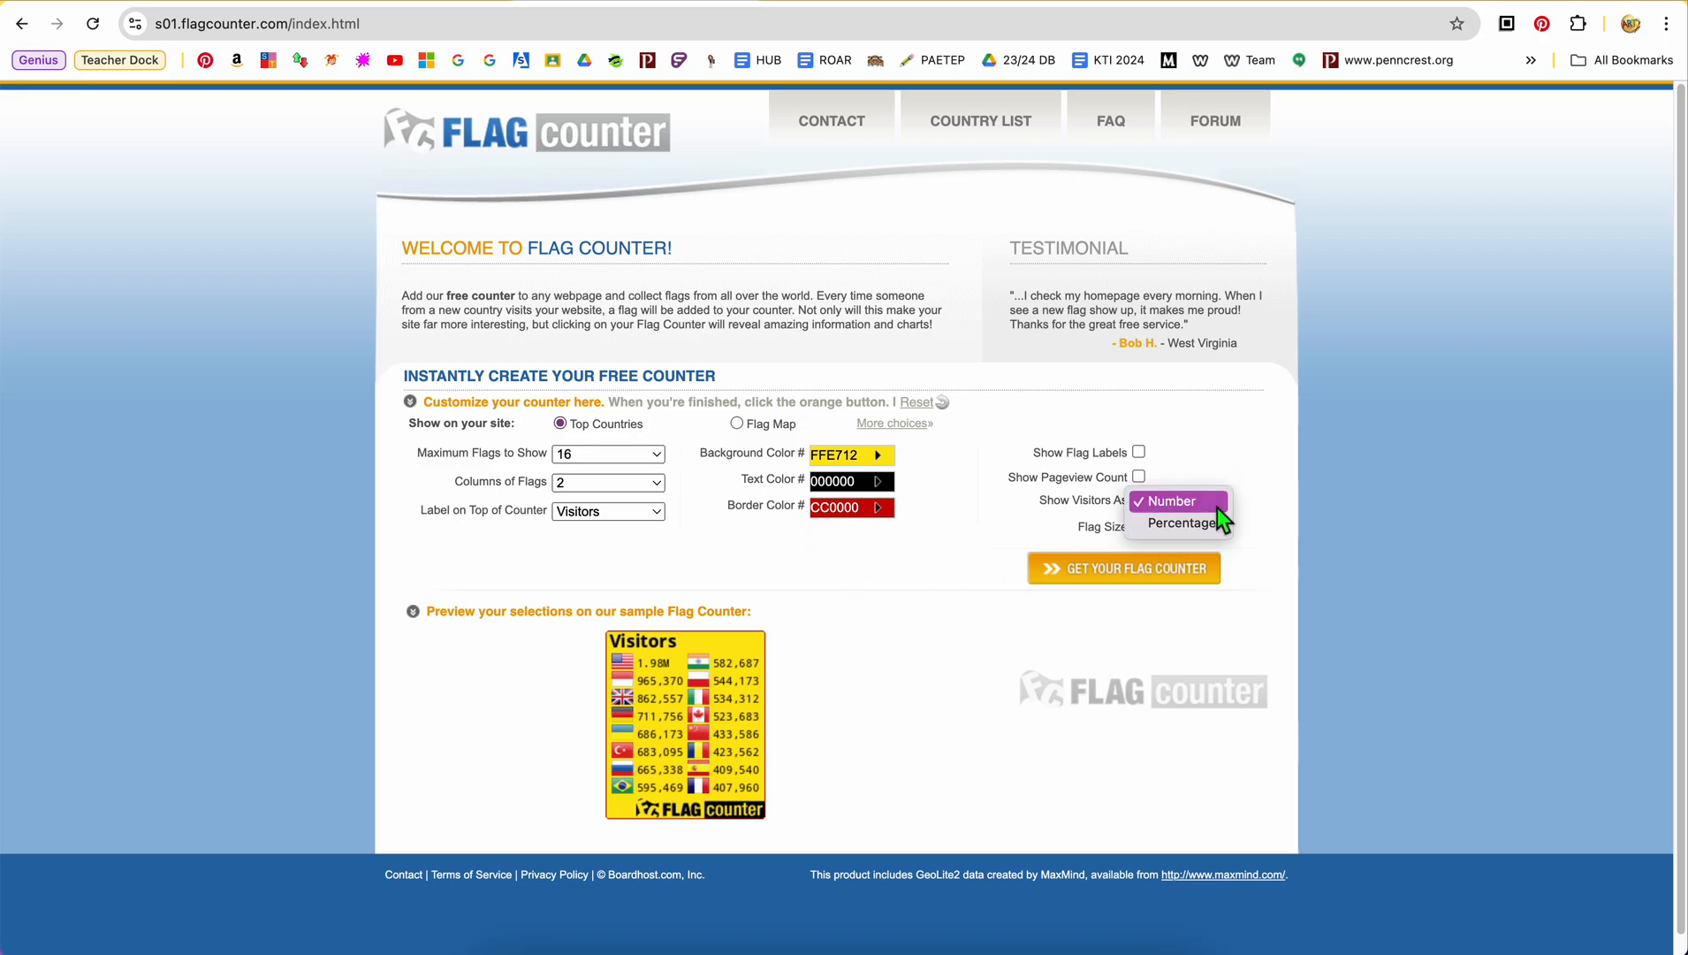
{"action": "left_click", "coordinate": [1206, 523]}
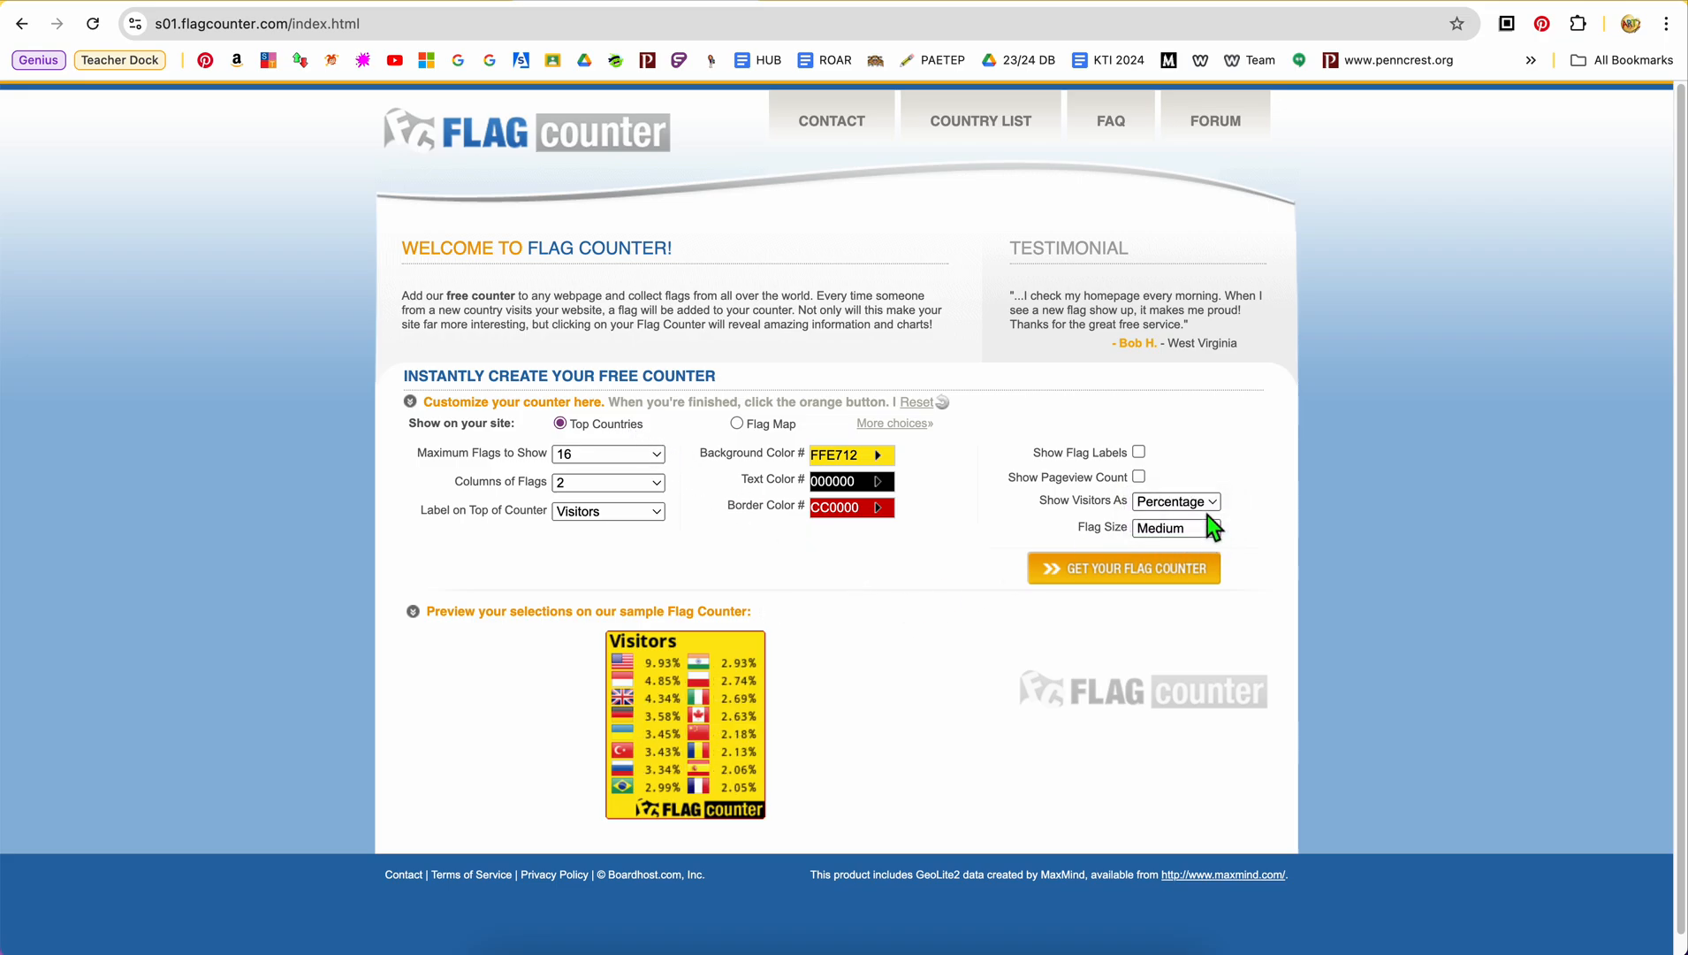
{"action": "left_click", "coordinate": [1209, 501]}
{"action": "left_click", "coordinate": [1175, 479]}
Try the flag labels and the pageview count in the preview, turning each option off again
{"action": "left_click", "coordinate": [1140, 451]}
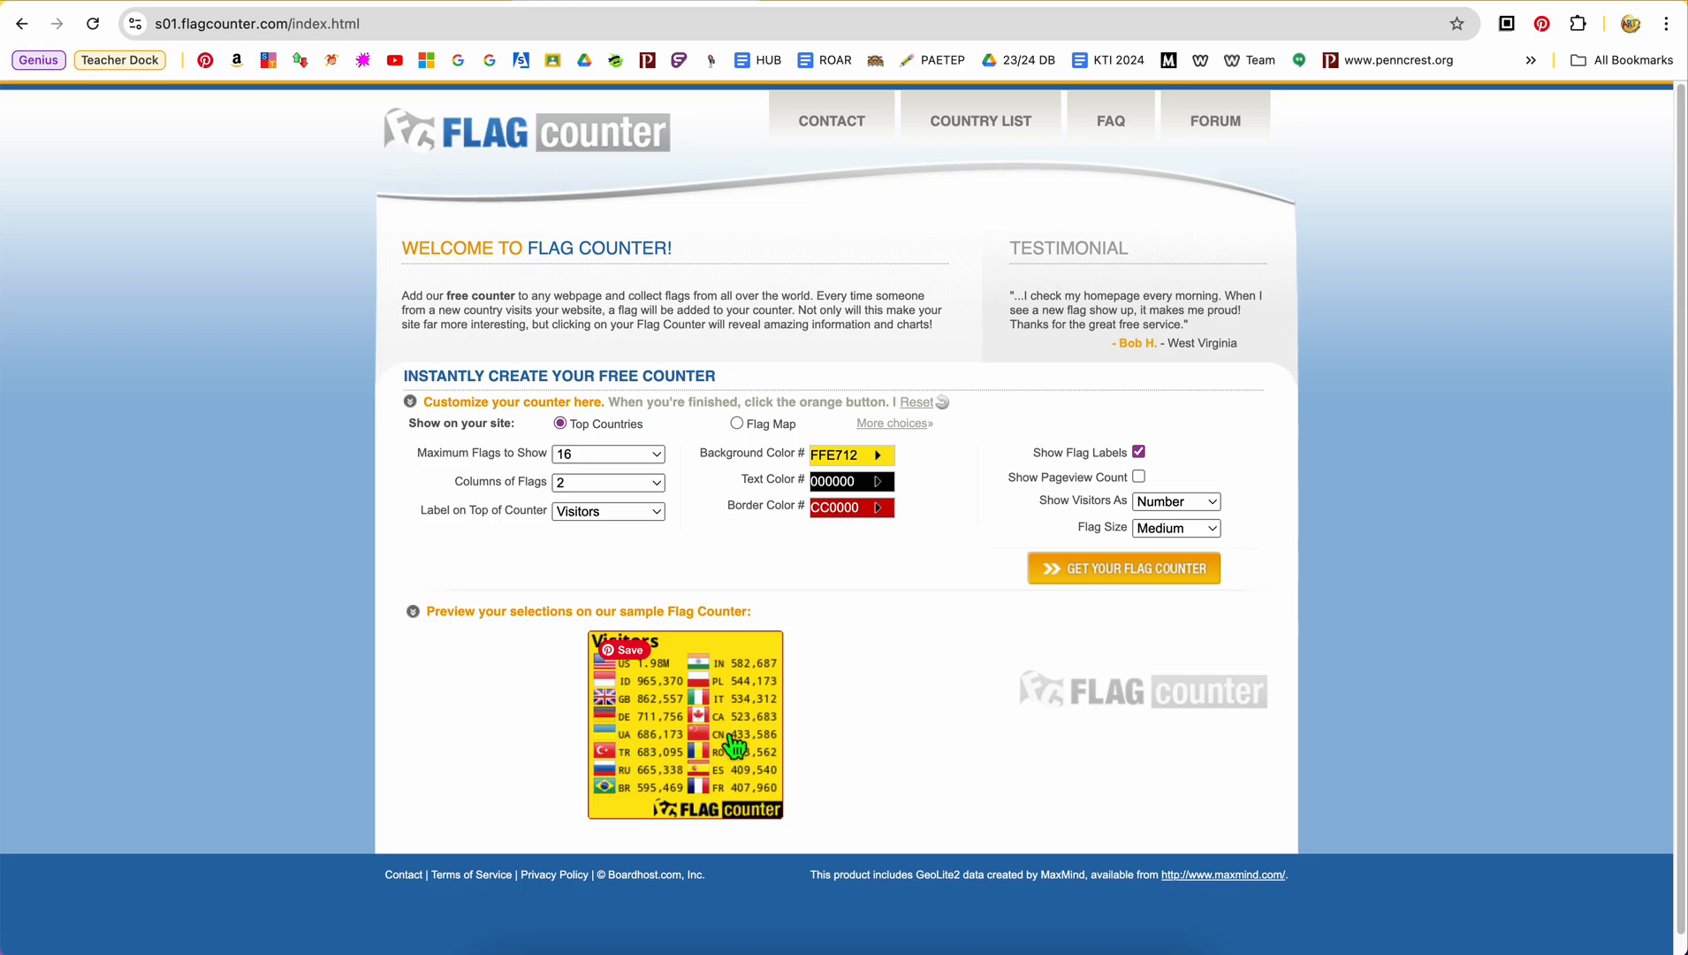
{"action": "left_click", "coordinate": [1140, 453]}
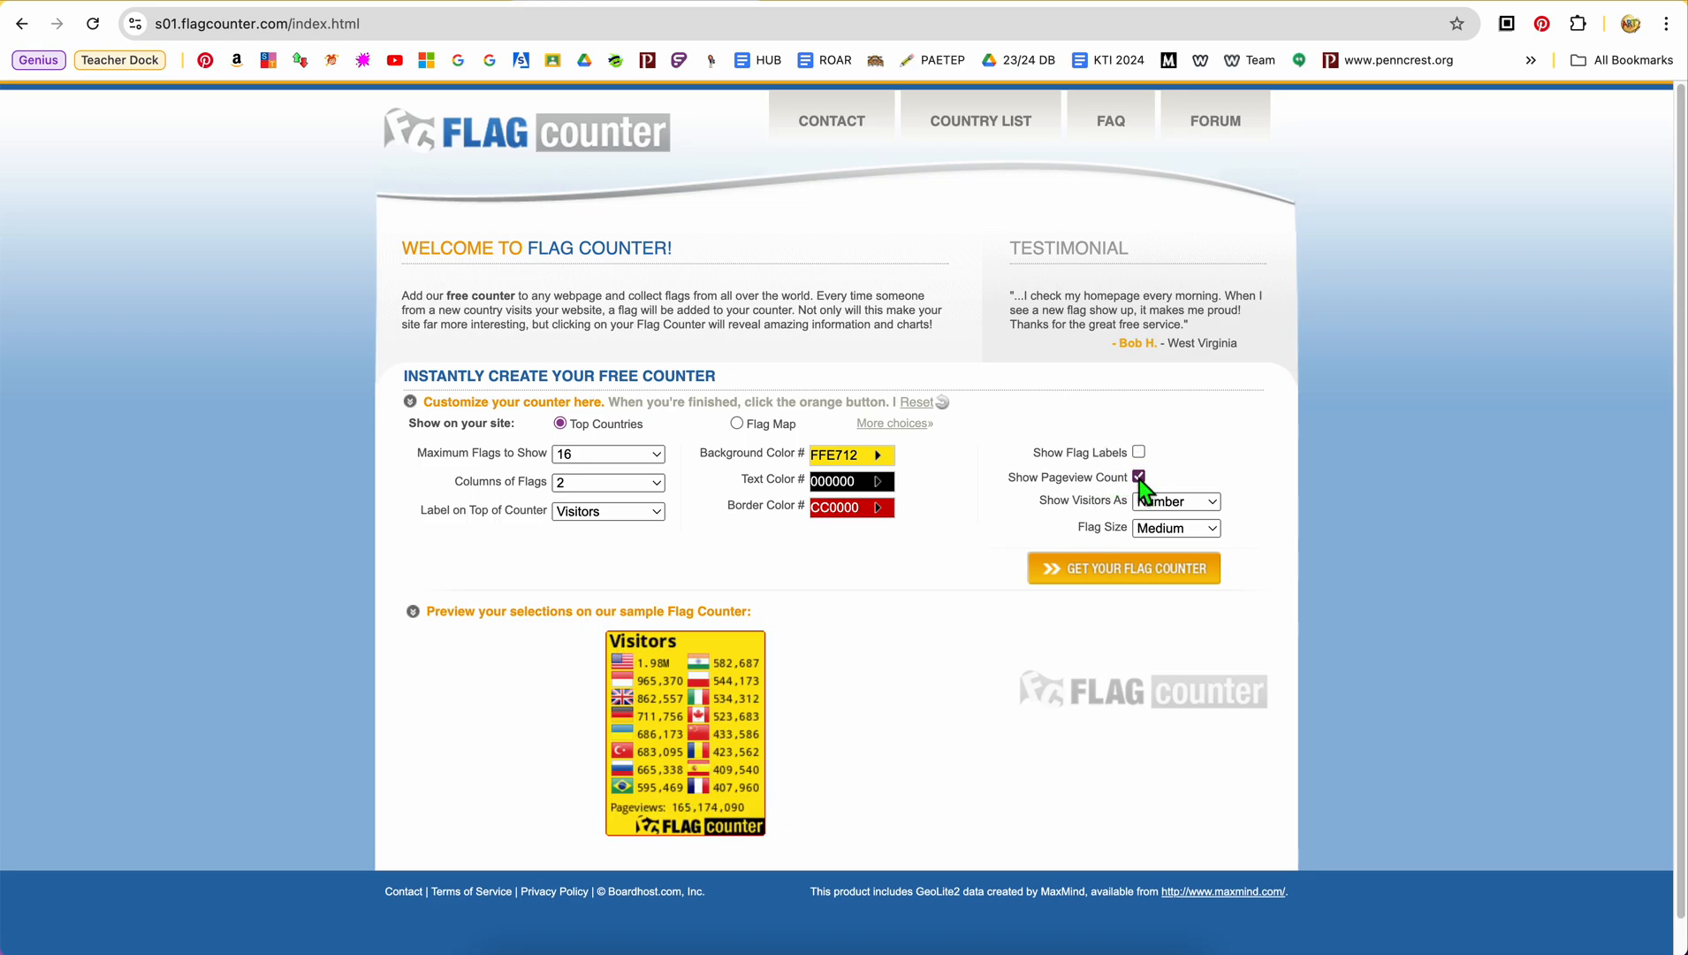
{"action": "left_click", "coordinate": [1139, 477]}
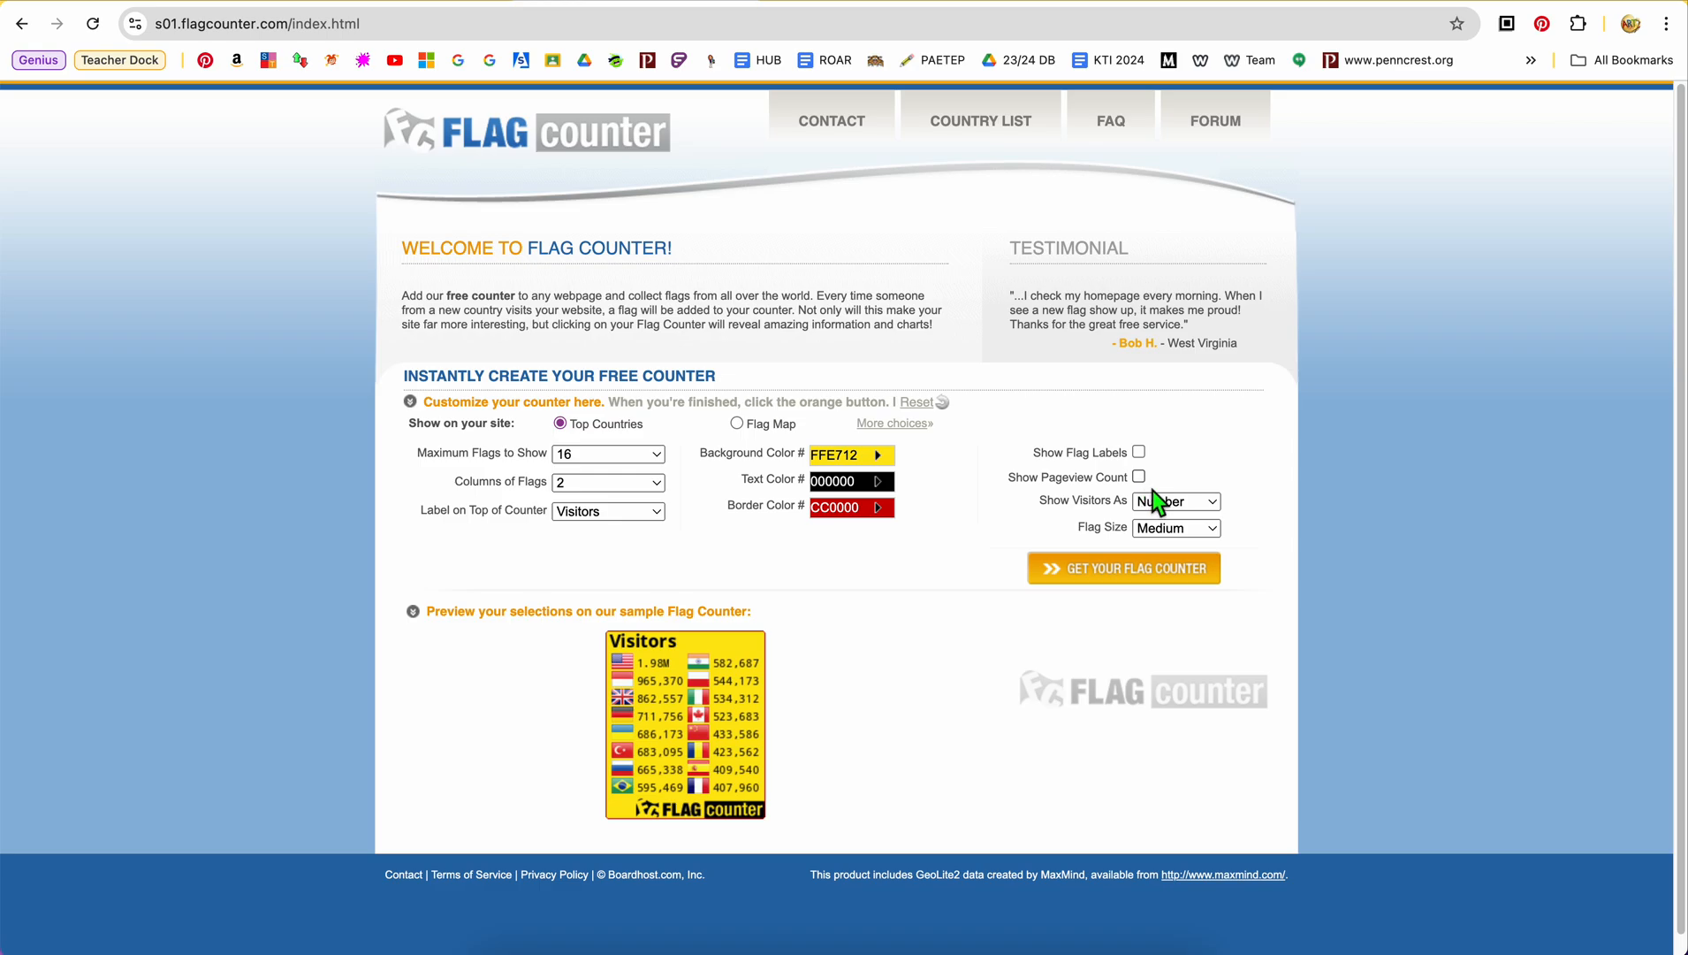
Set the counter's flag size to Large and check the preview
{"action": "left_click", "coordinate": [1207, 527]}
{"action": "left_click", "coordinate": [1199, 550]}
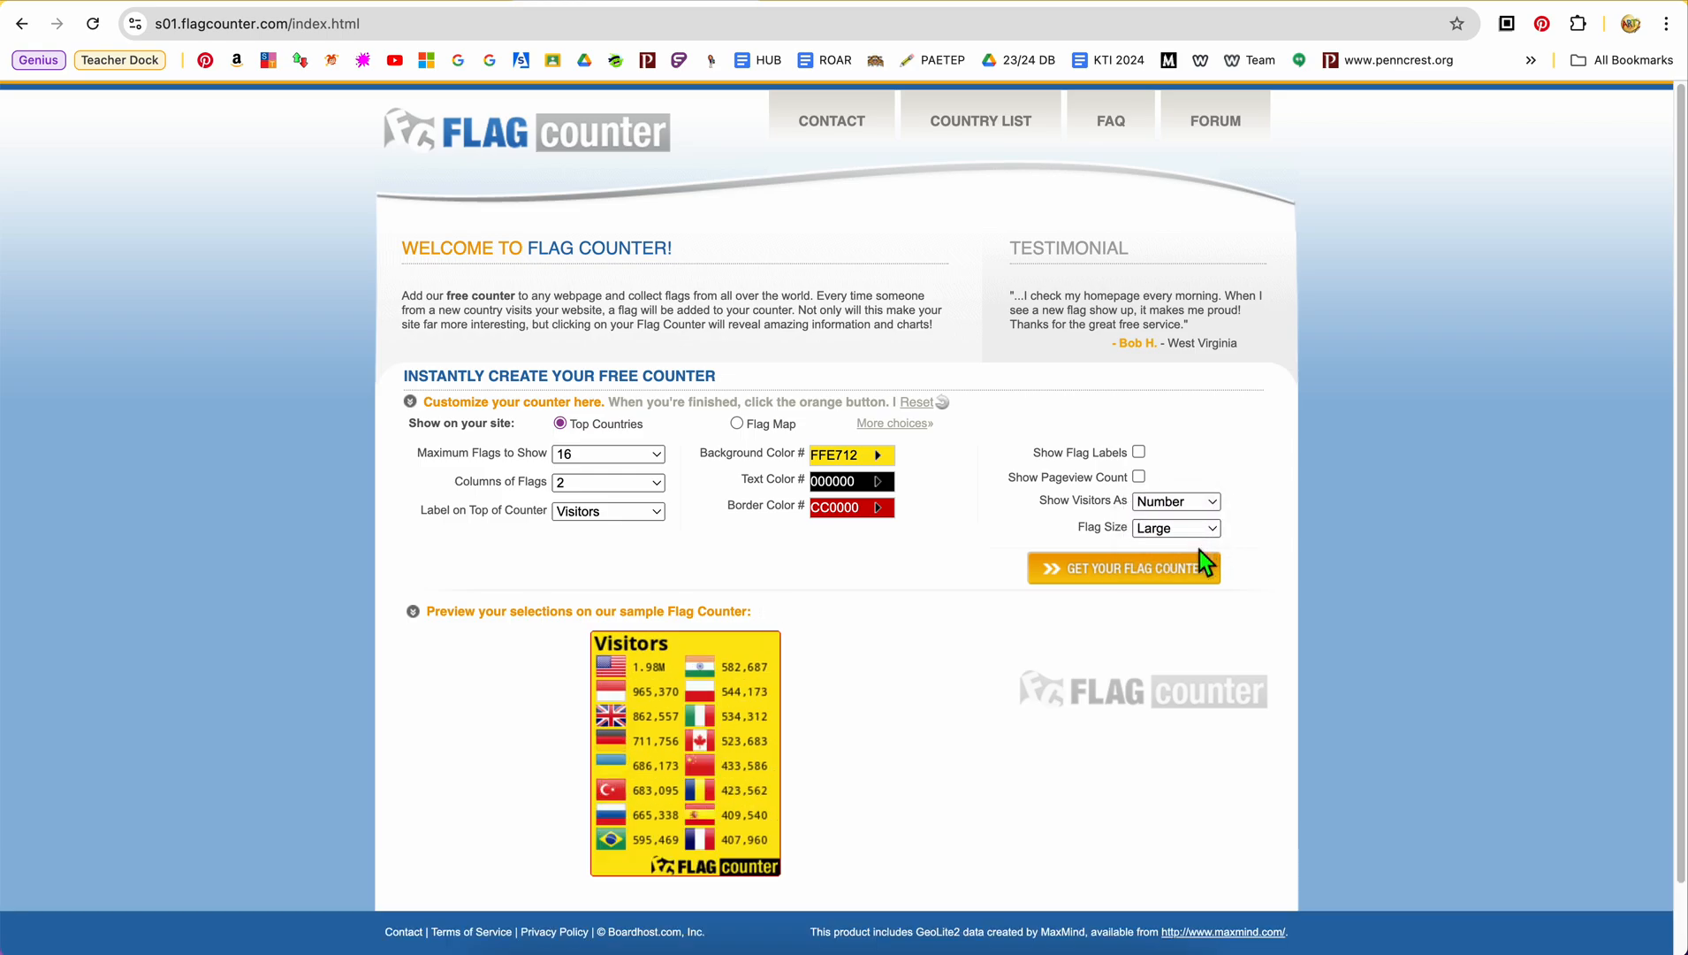
{"action": "scroll", "coordinate": [1092, 660], "scroll_direction": "down", "scroll_amount": 3}
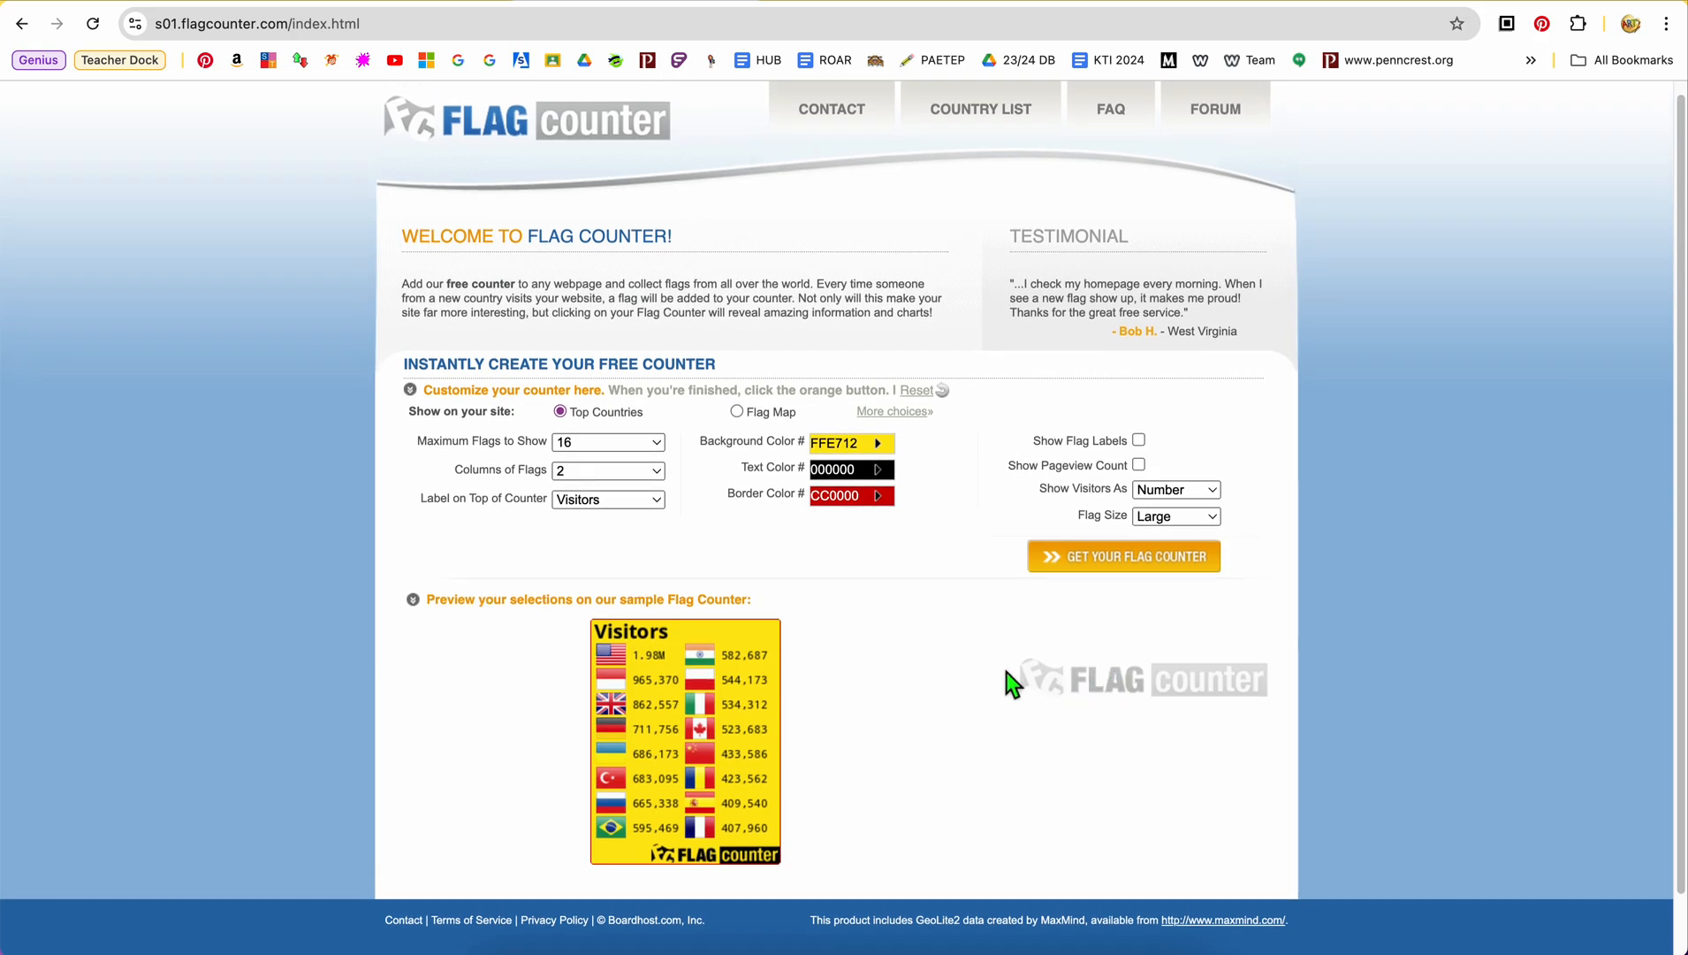
Generate the flag counter, skip the optional e-mail registration and copy the HTML code for websites
{"action": "left_click", "coordinate": [1111, 568]}
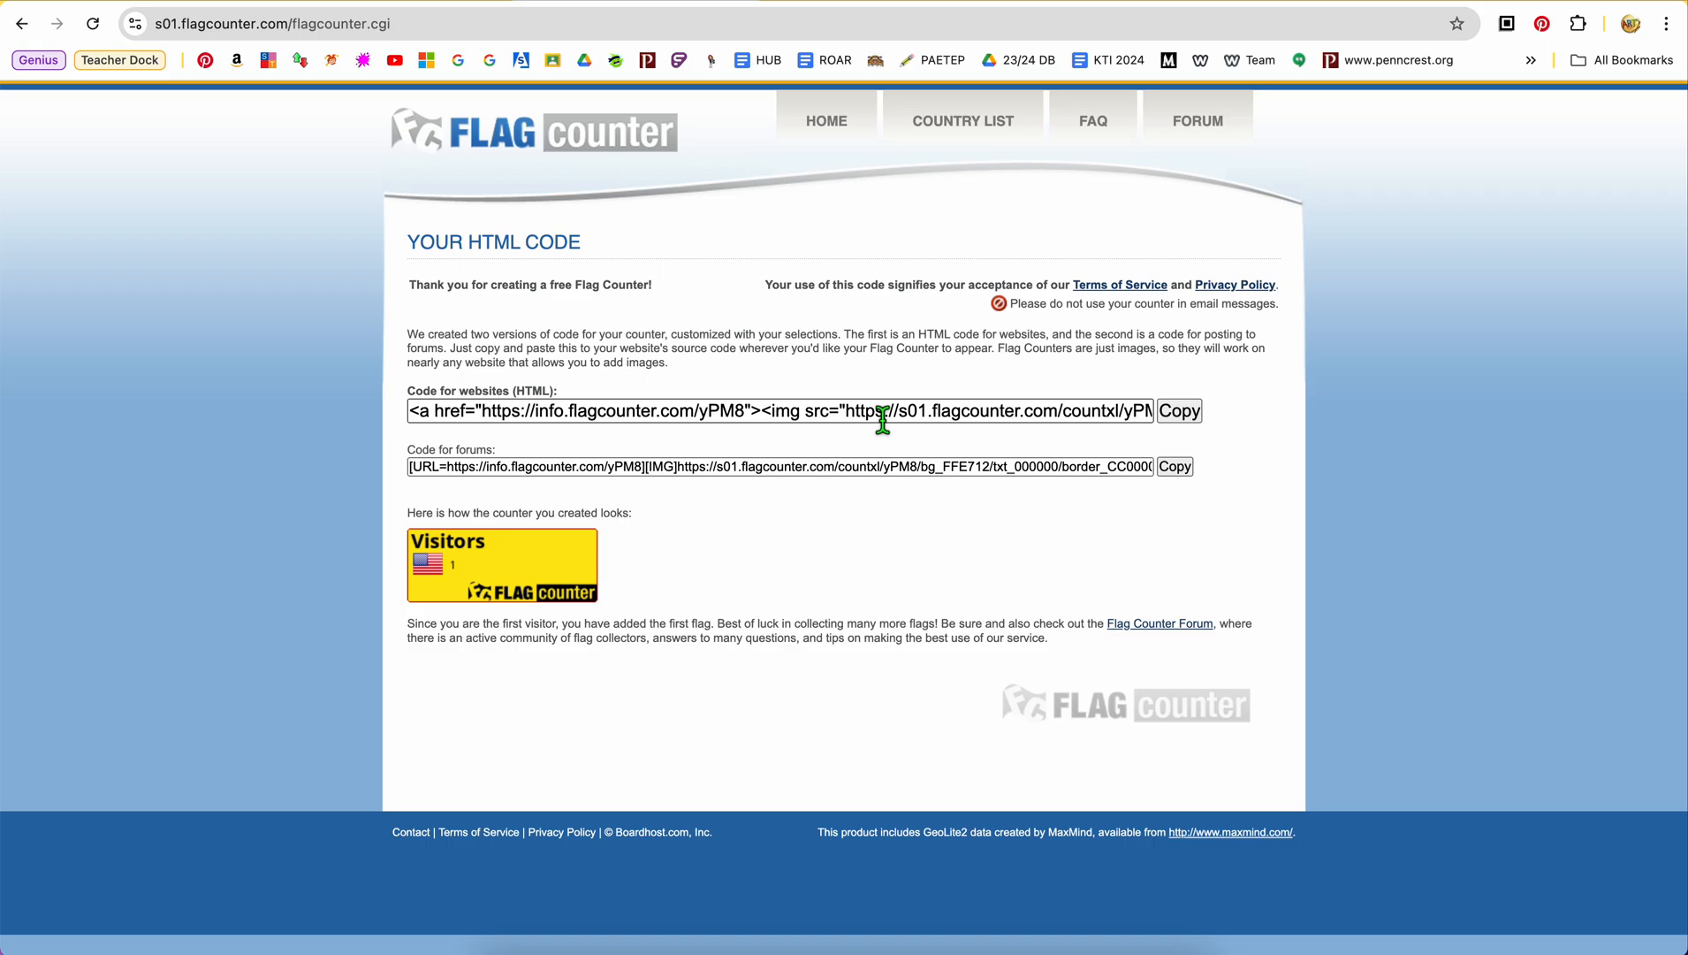
{"action": "scroll", "coordinate": [882, 420], "scroll_direction": "right", "scroll_amount": 1}
{"action": "scroll", "coordinate": [882, 419], "scroll_direction": "right", "scroll_amount": 10}
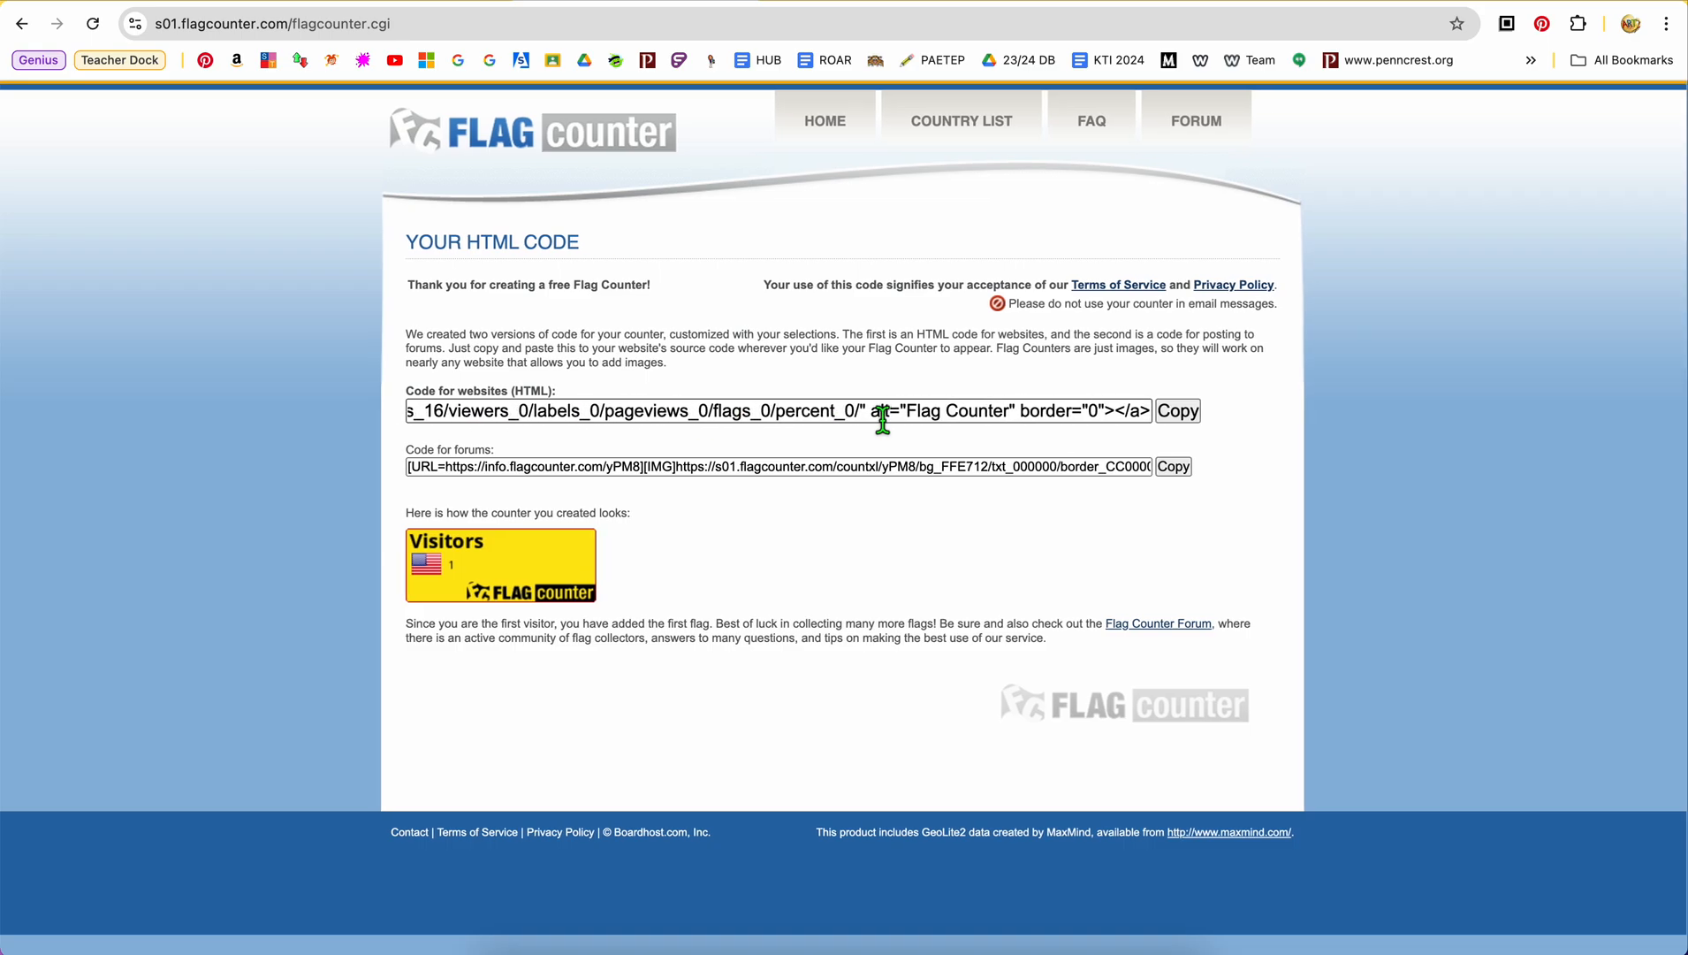
{"action": "scroll", "coordinate": [882, 420], "scroll_direction": "left", "scroll_amount": 15}
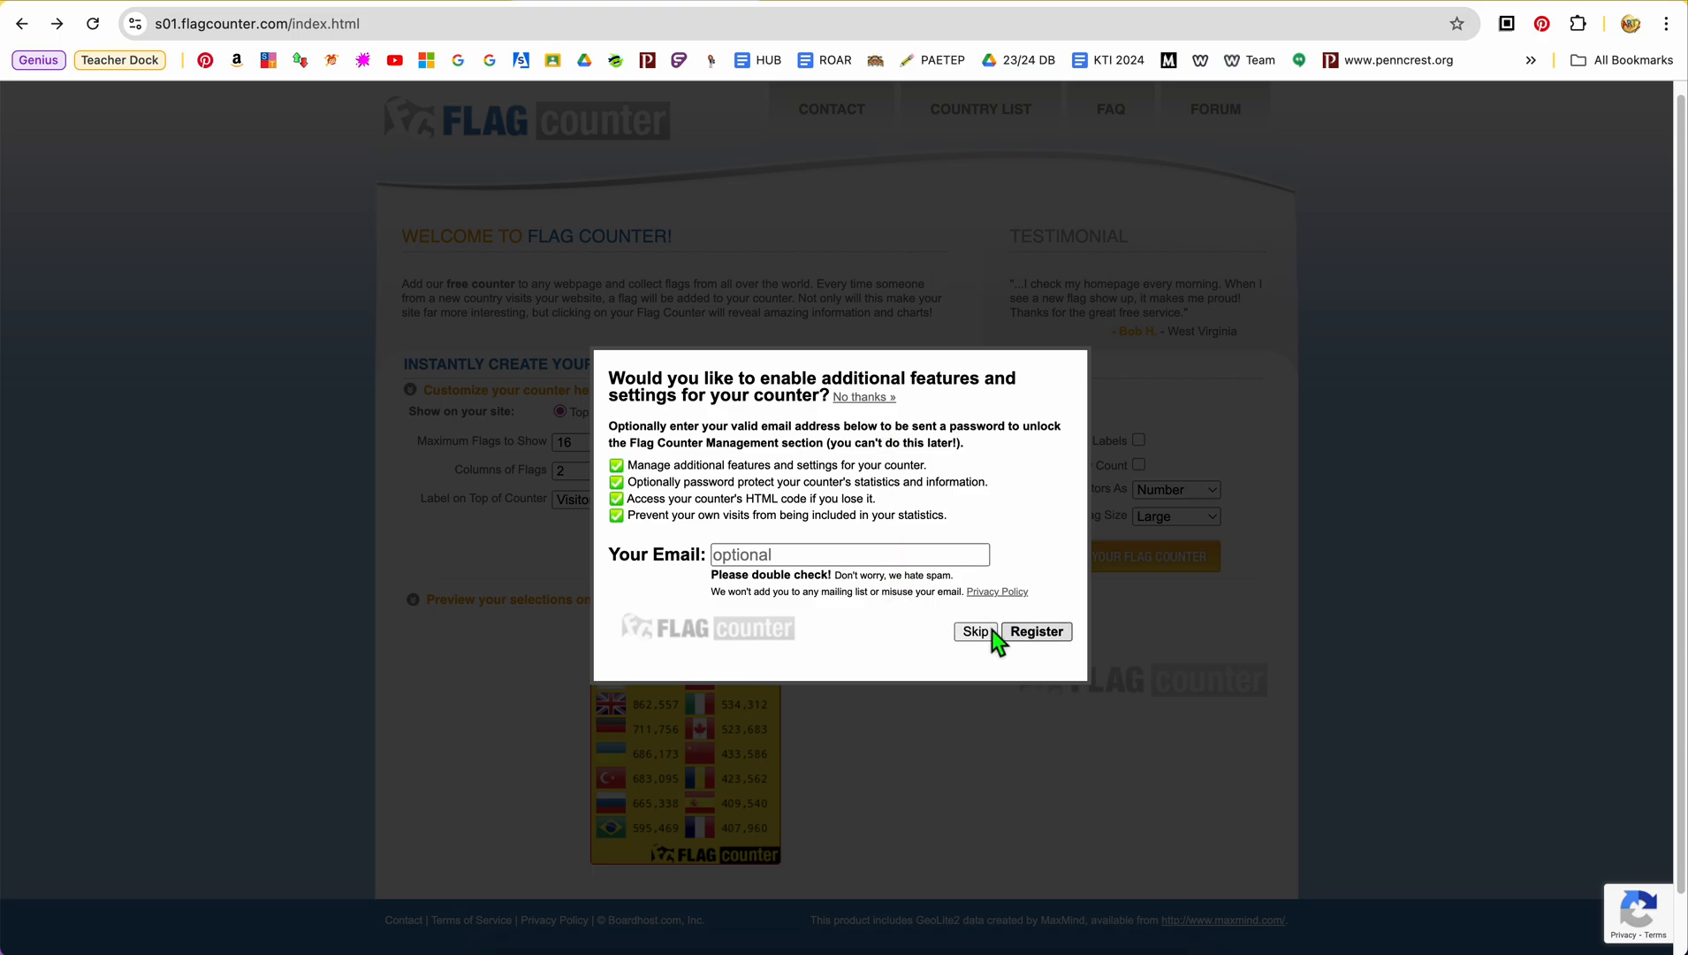
{"action": "left_click", "coordinate": [987, 635]}
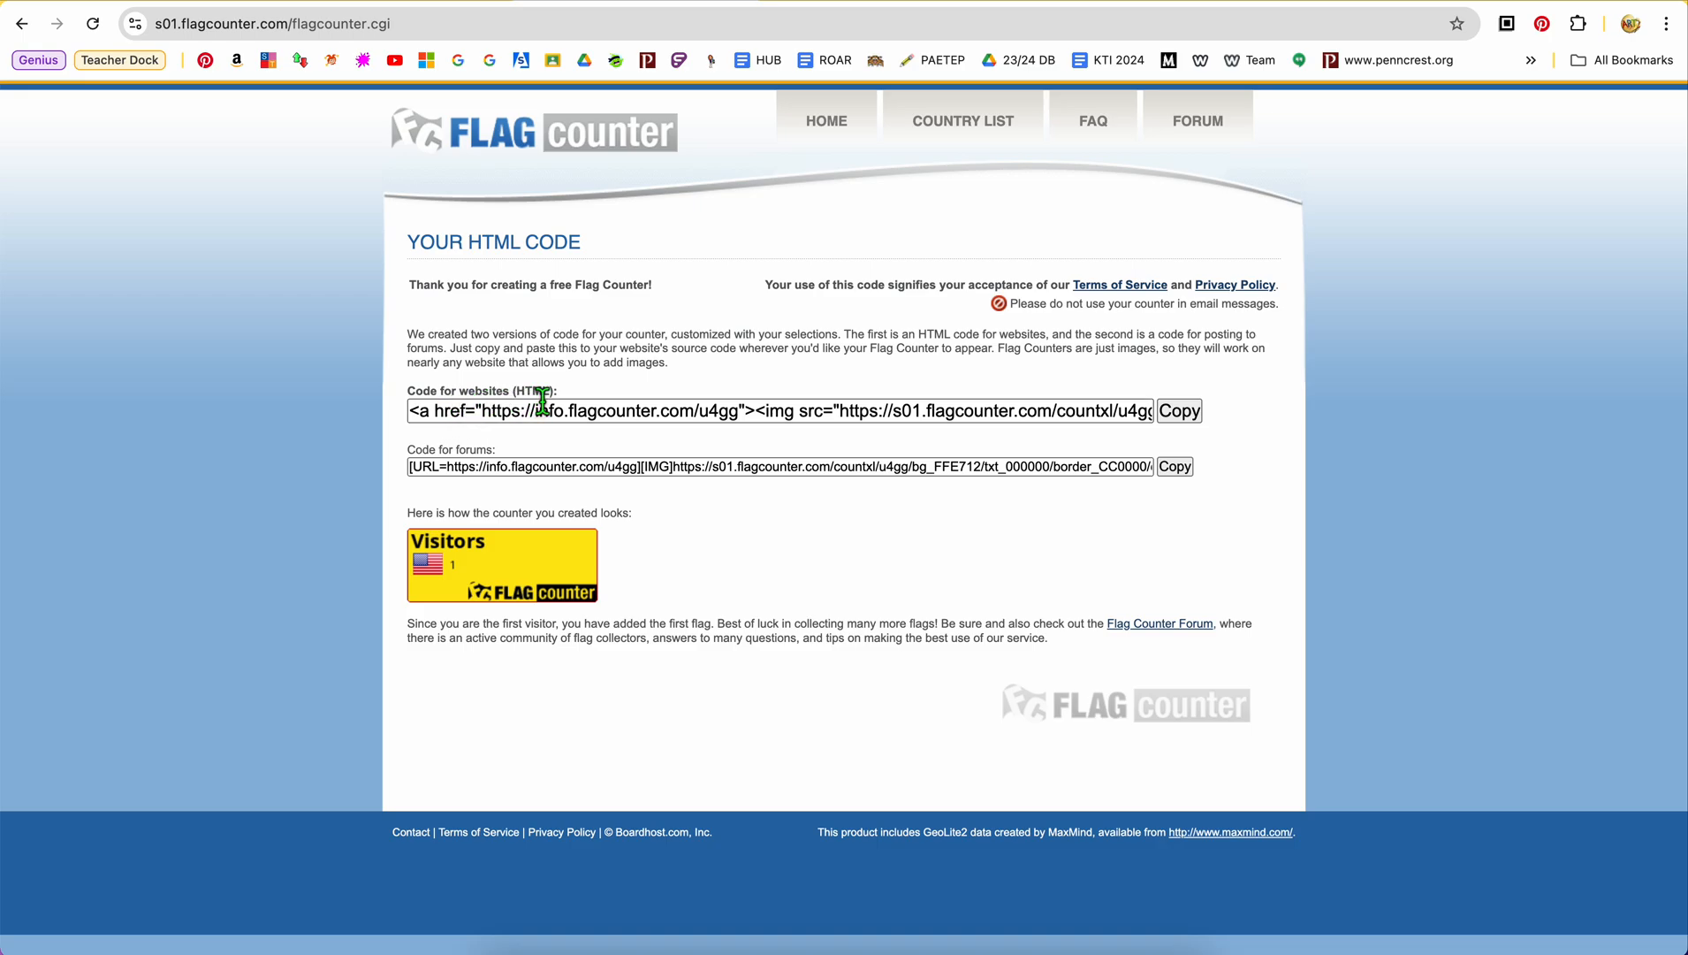
{"action": "left_click", "coordinate": [1179, 410]}
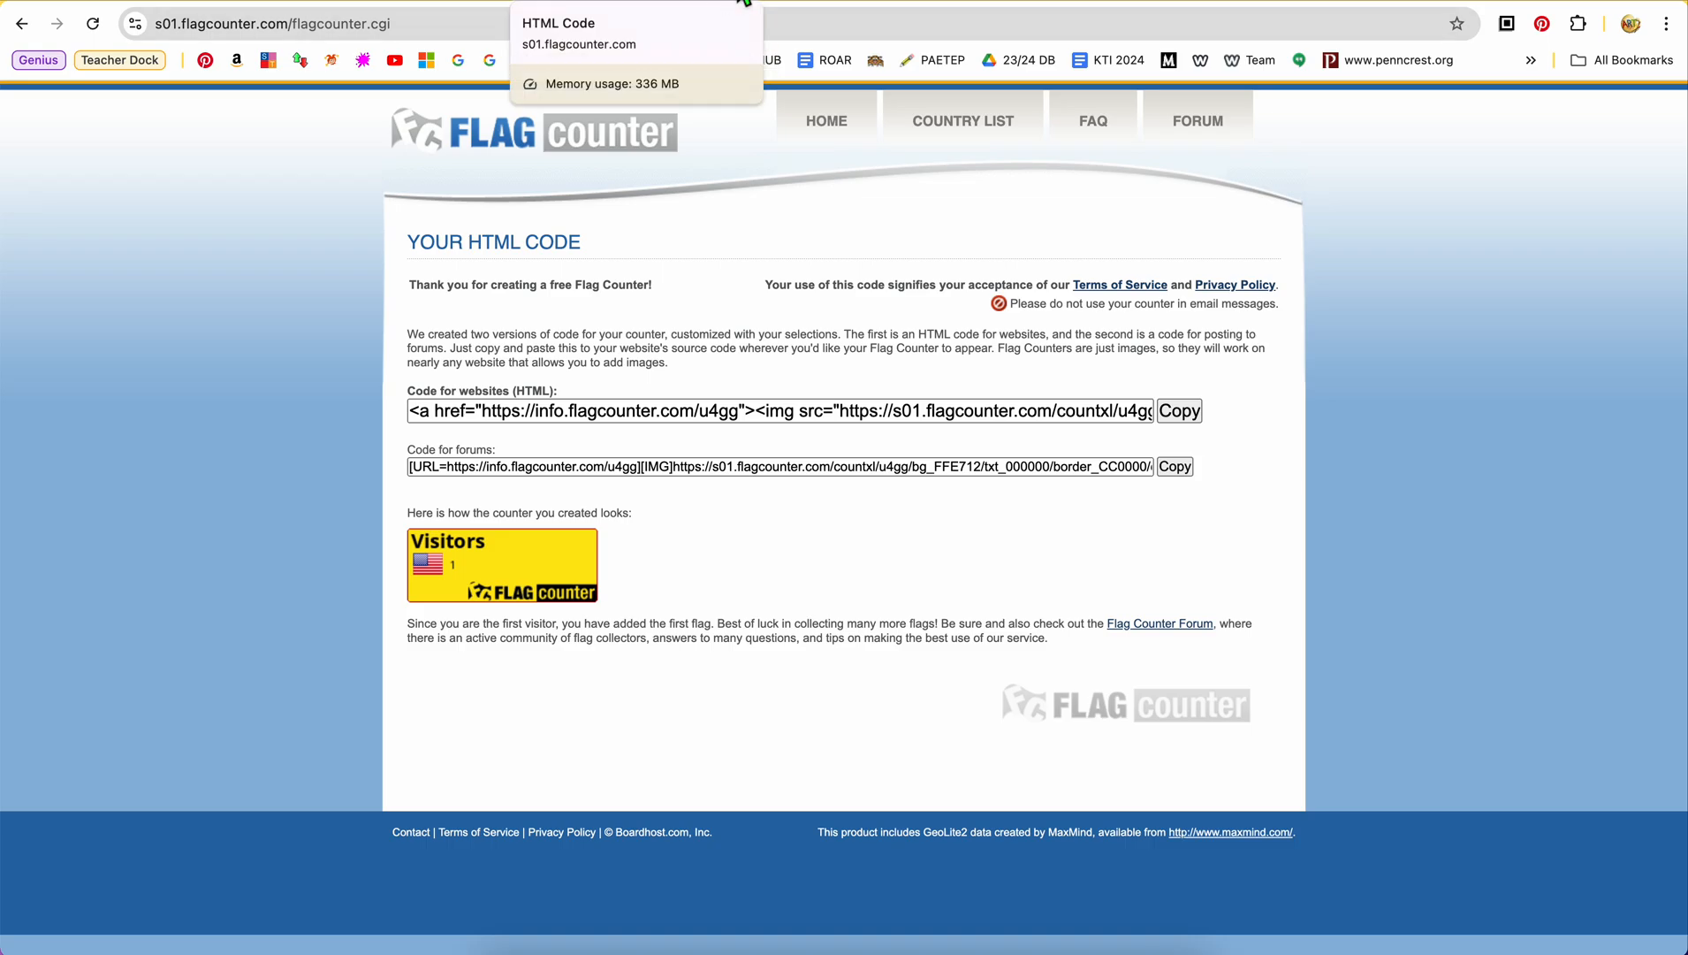
Open the class Edublogs site in a new browser tab
{"action": "left_click", "coordinate": [745, 3]}
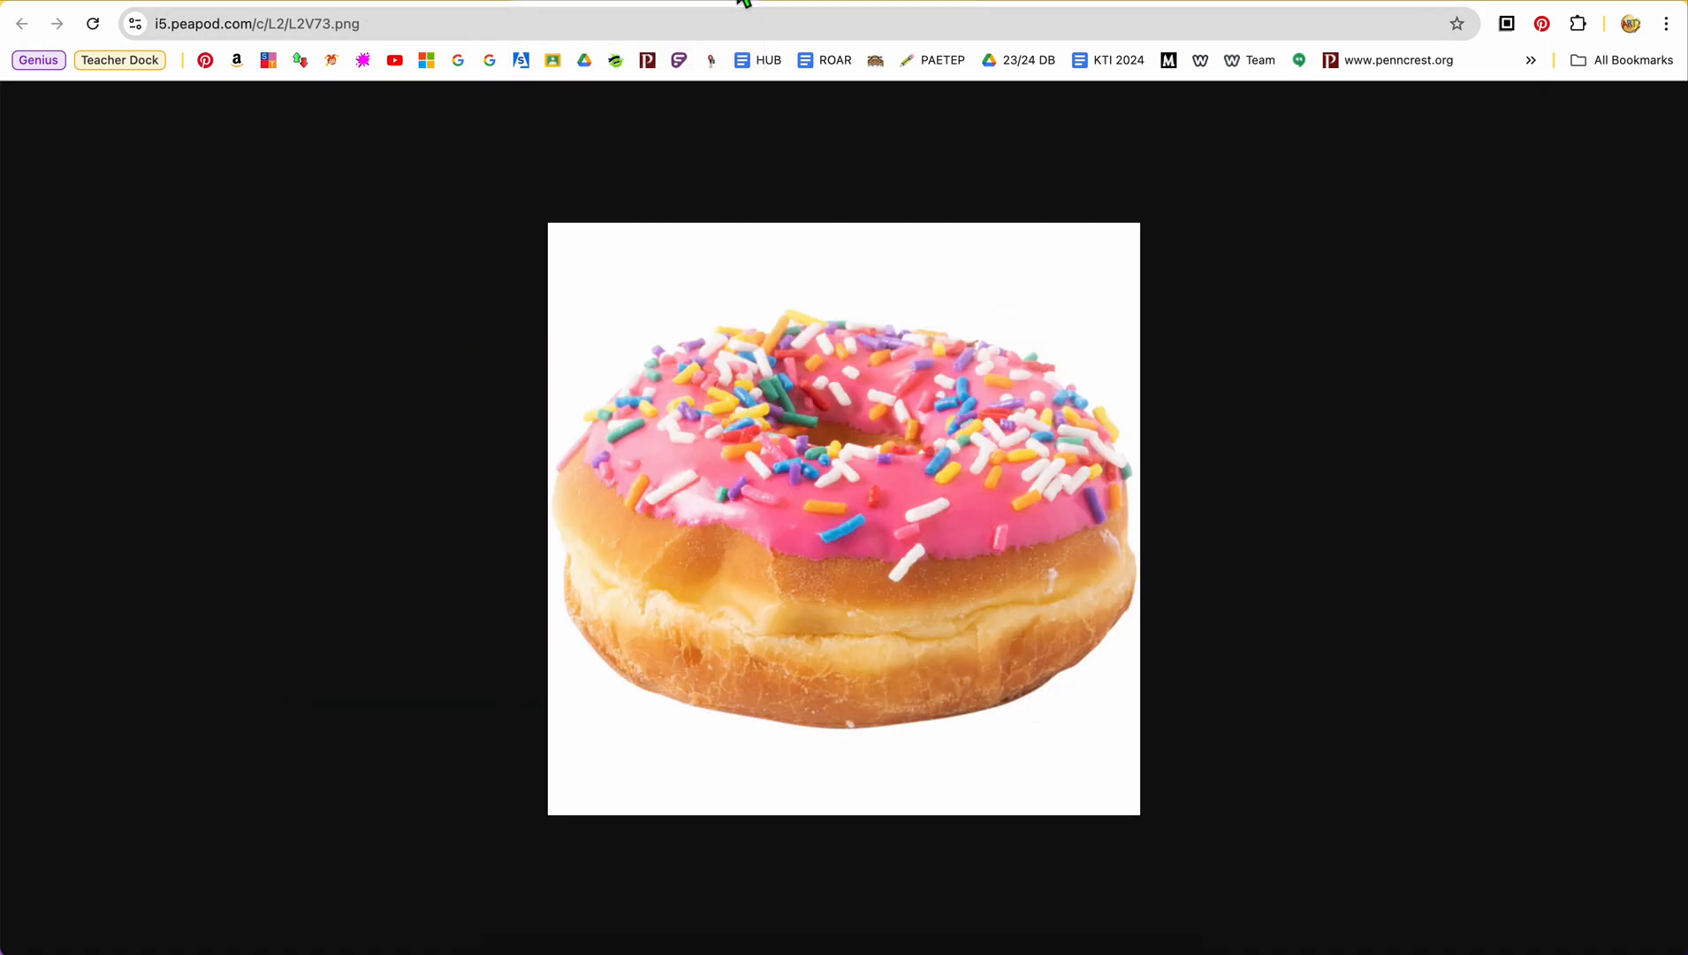
{"action": "left_click", "coordinate": [712, 2]}
{"action": "key", "text": "super+t"}
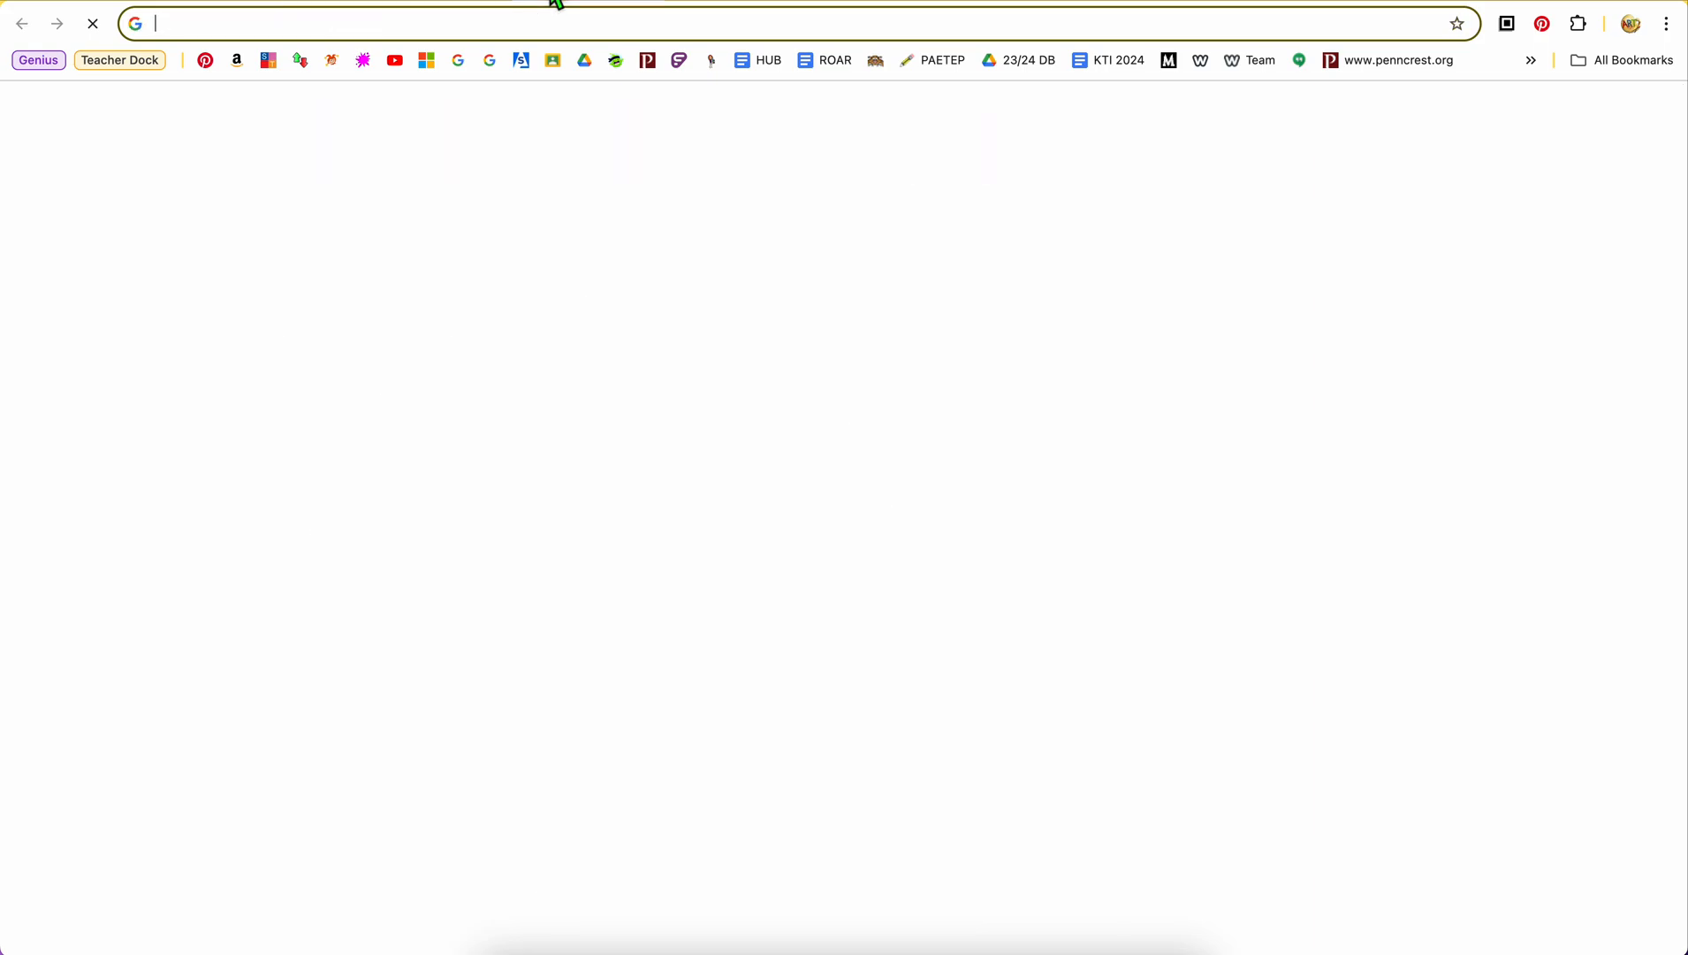
{"action": "type", "text": "smart"}
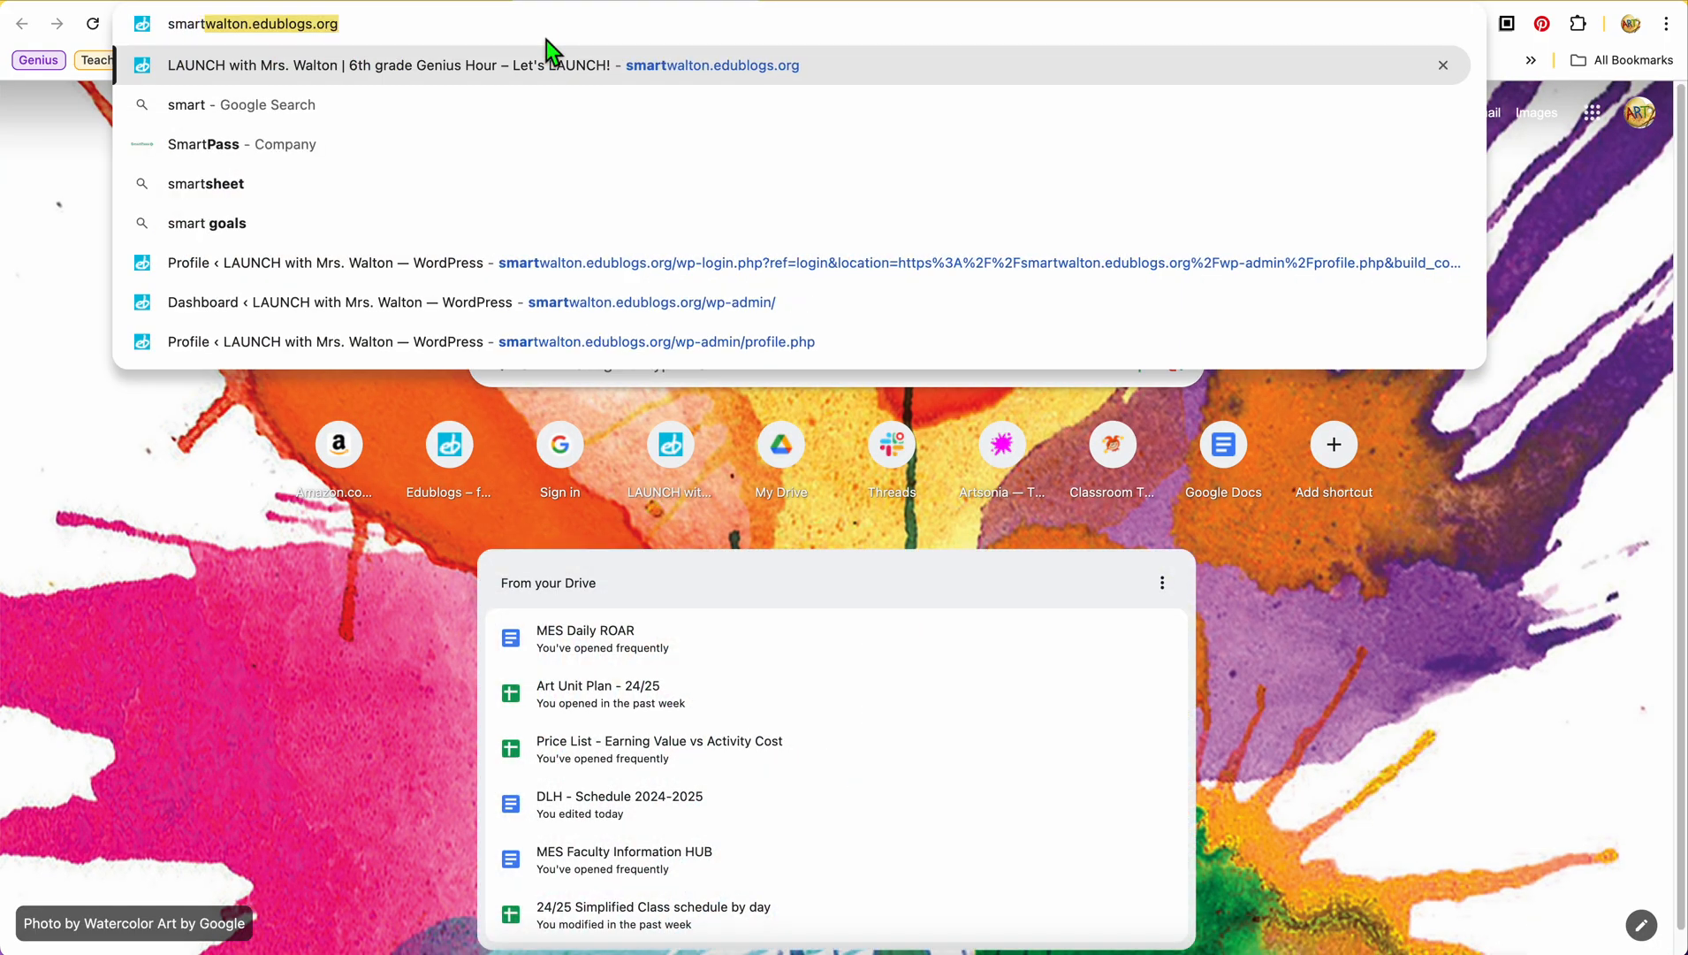
{"action": "key", "text": "Return"}
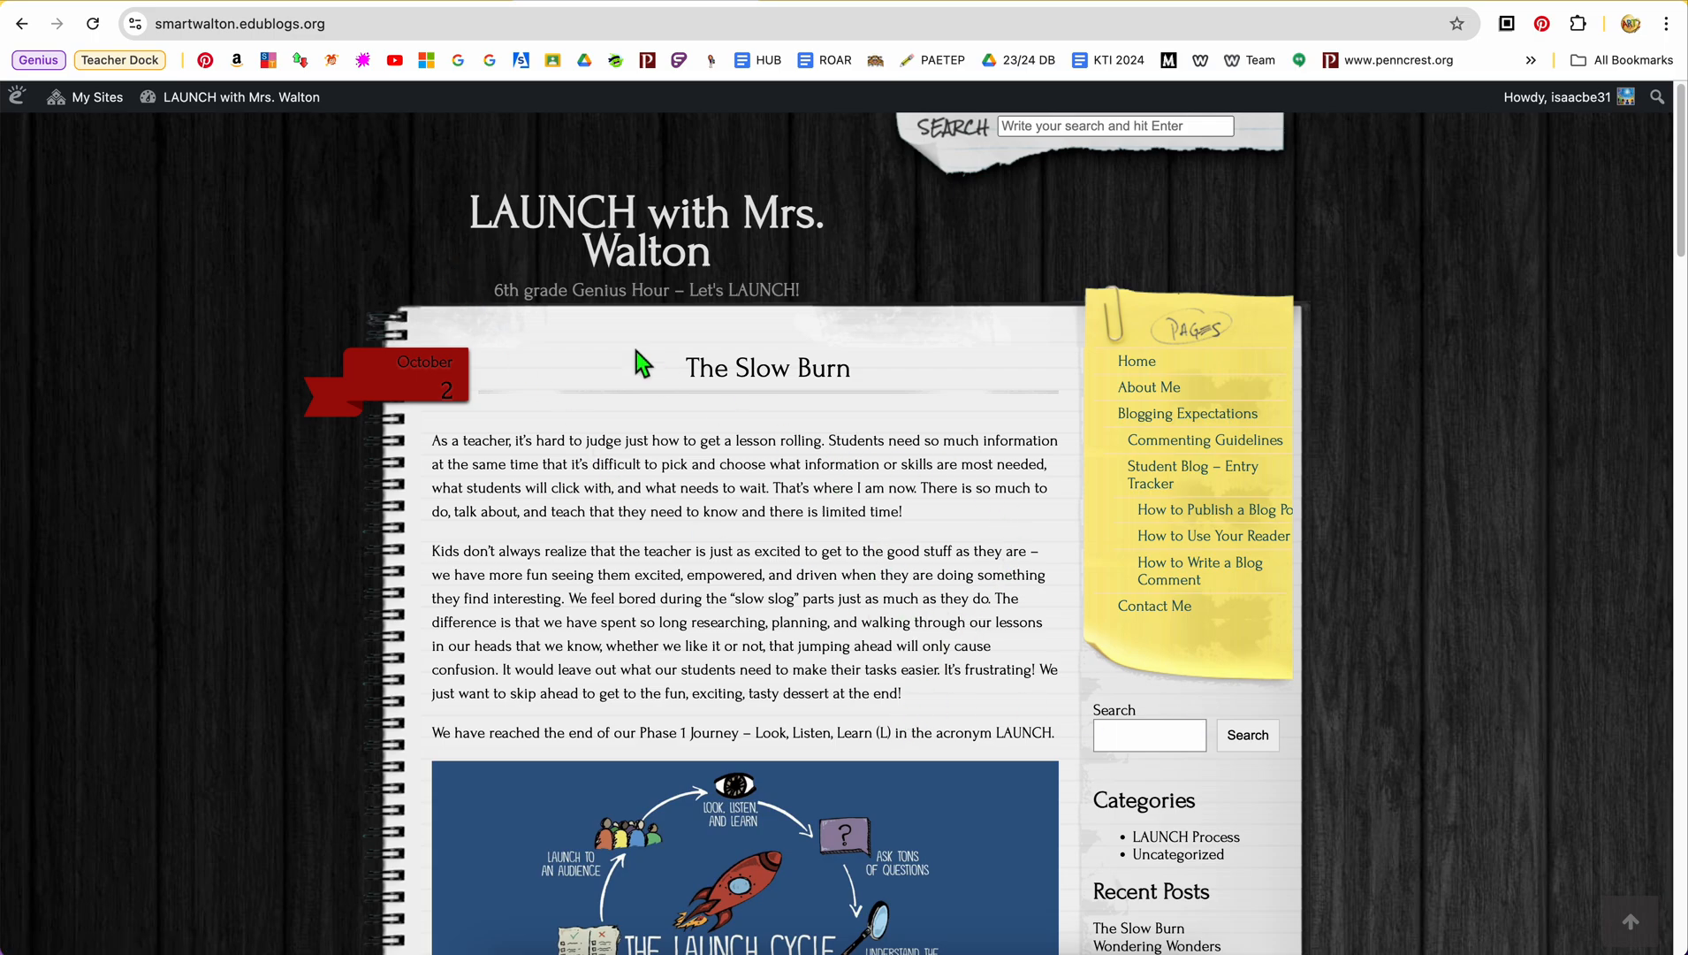
Go to the student art blog's dashboard and open its Widgets page
{"action": "mouse_move", "coordinate": [97, 99]}
{"action": "mouse_move", "coordinate": [203, 164]}
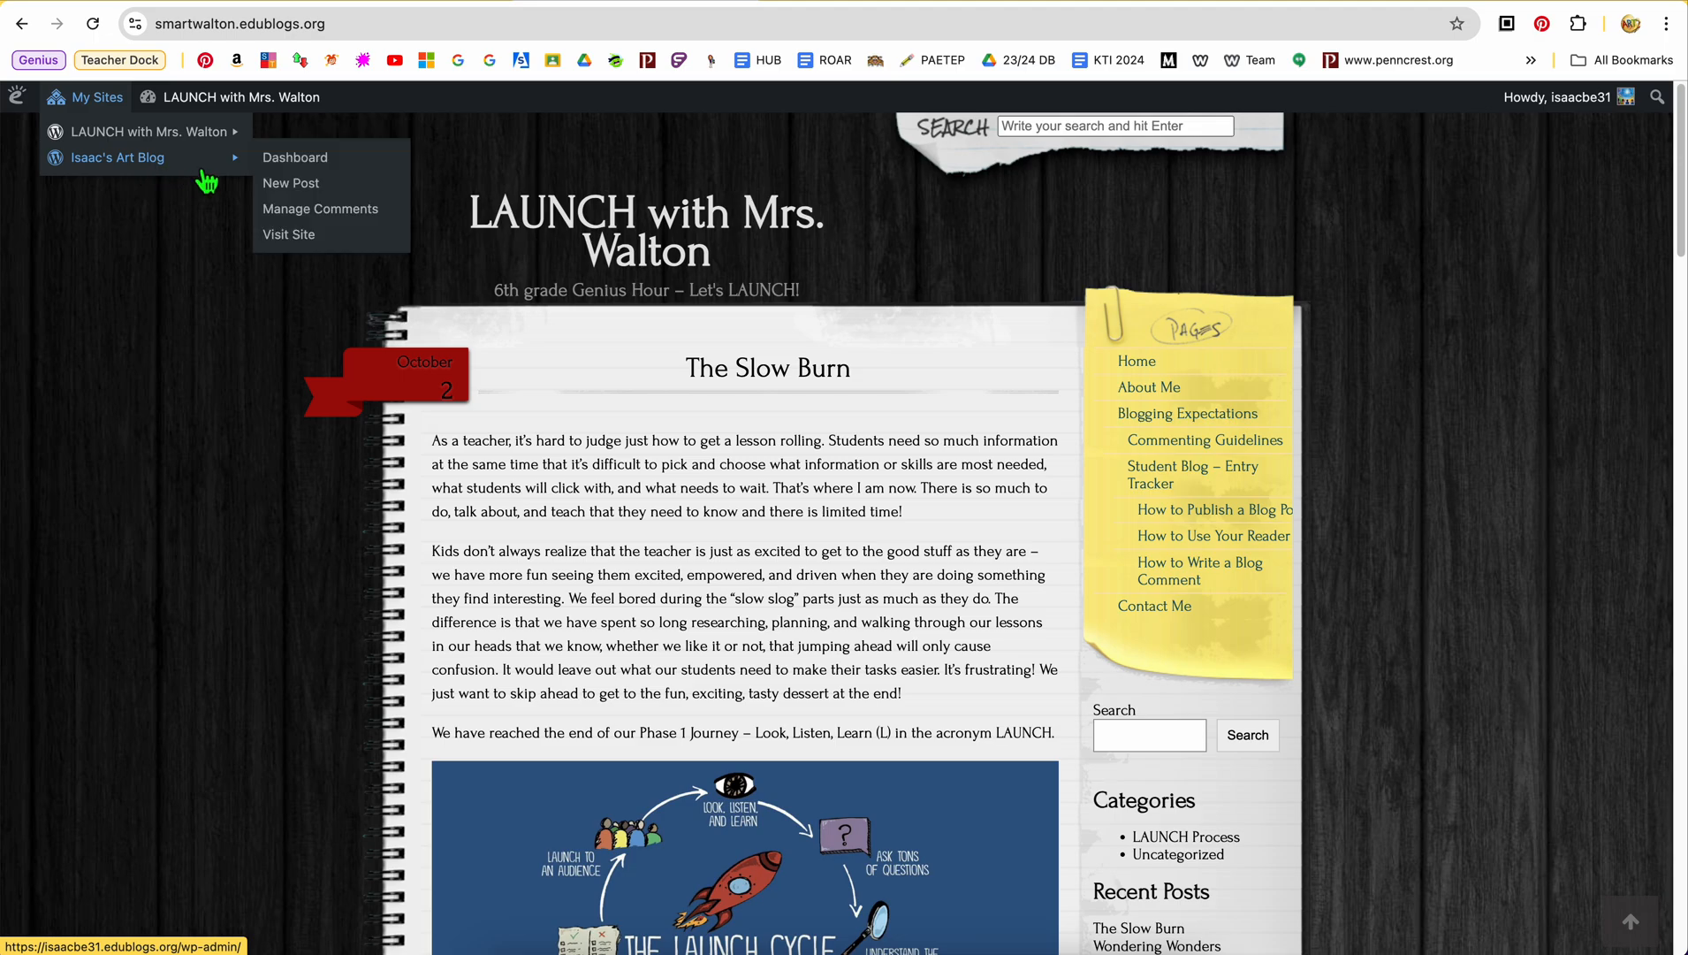
{"action": "left_click", "coordinate": [321, 169]}
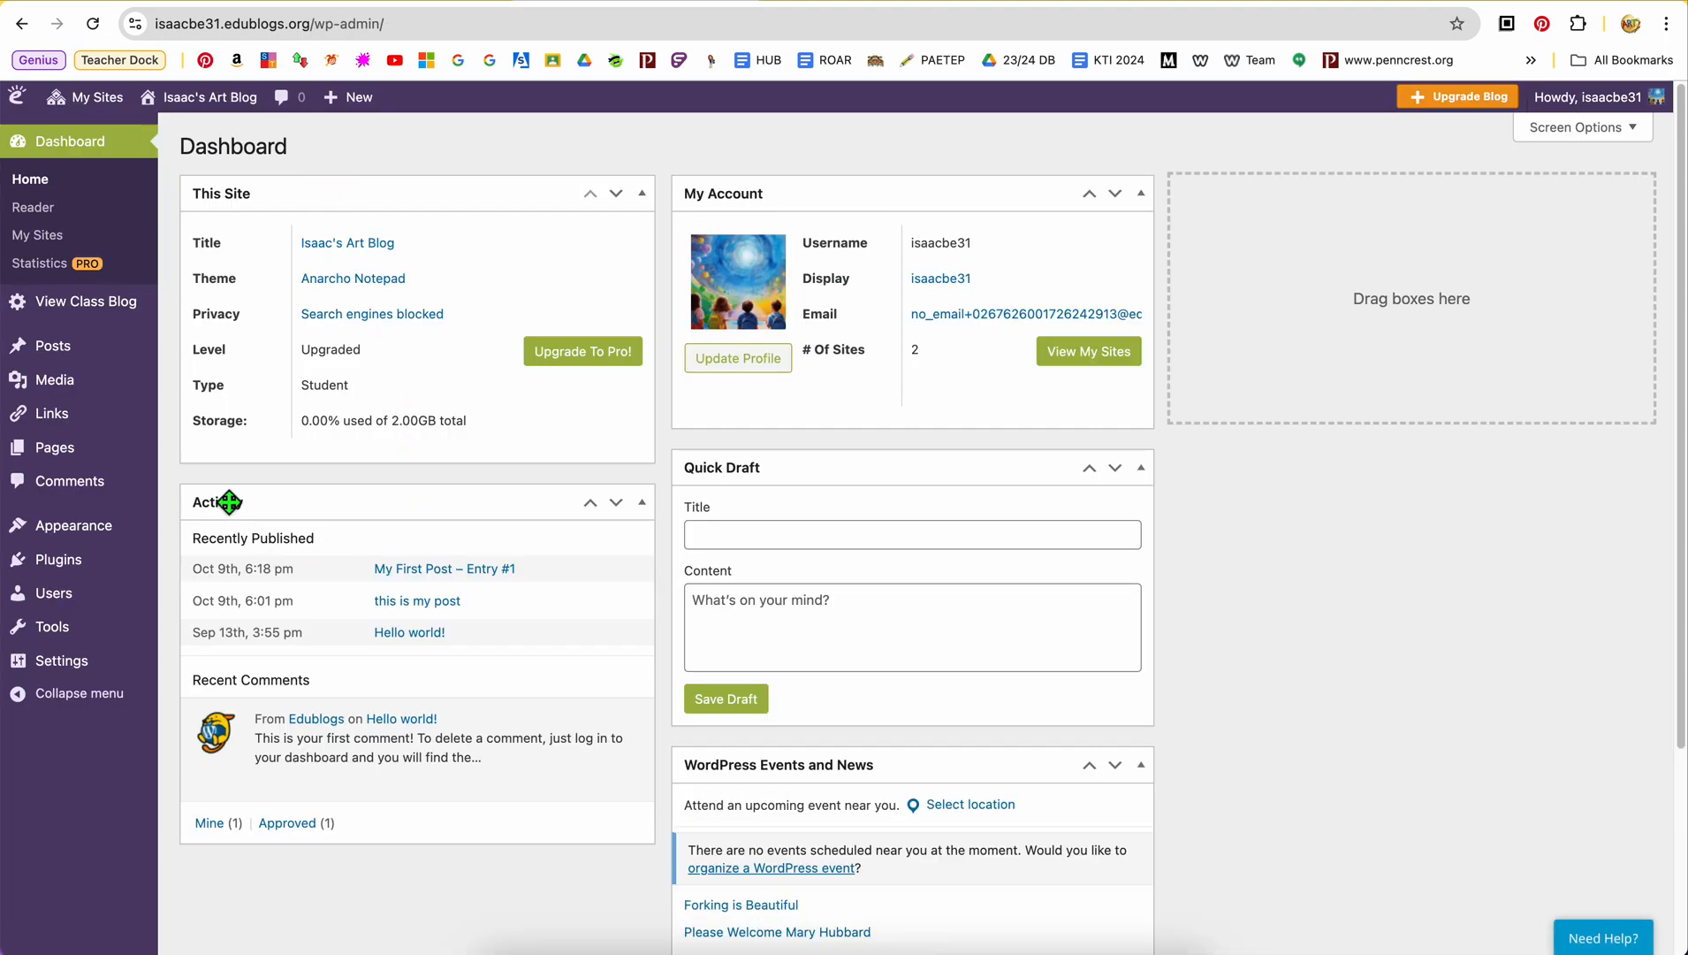
{"action": "mouse_move", "coordinate": [92, 614]}
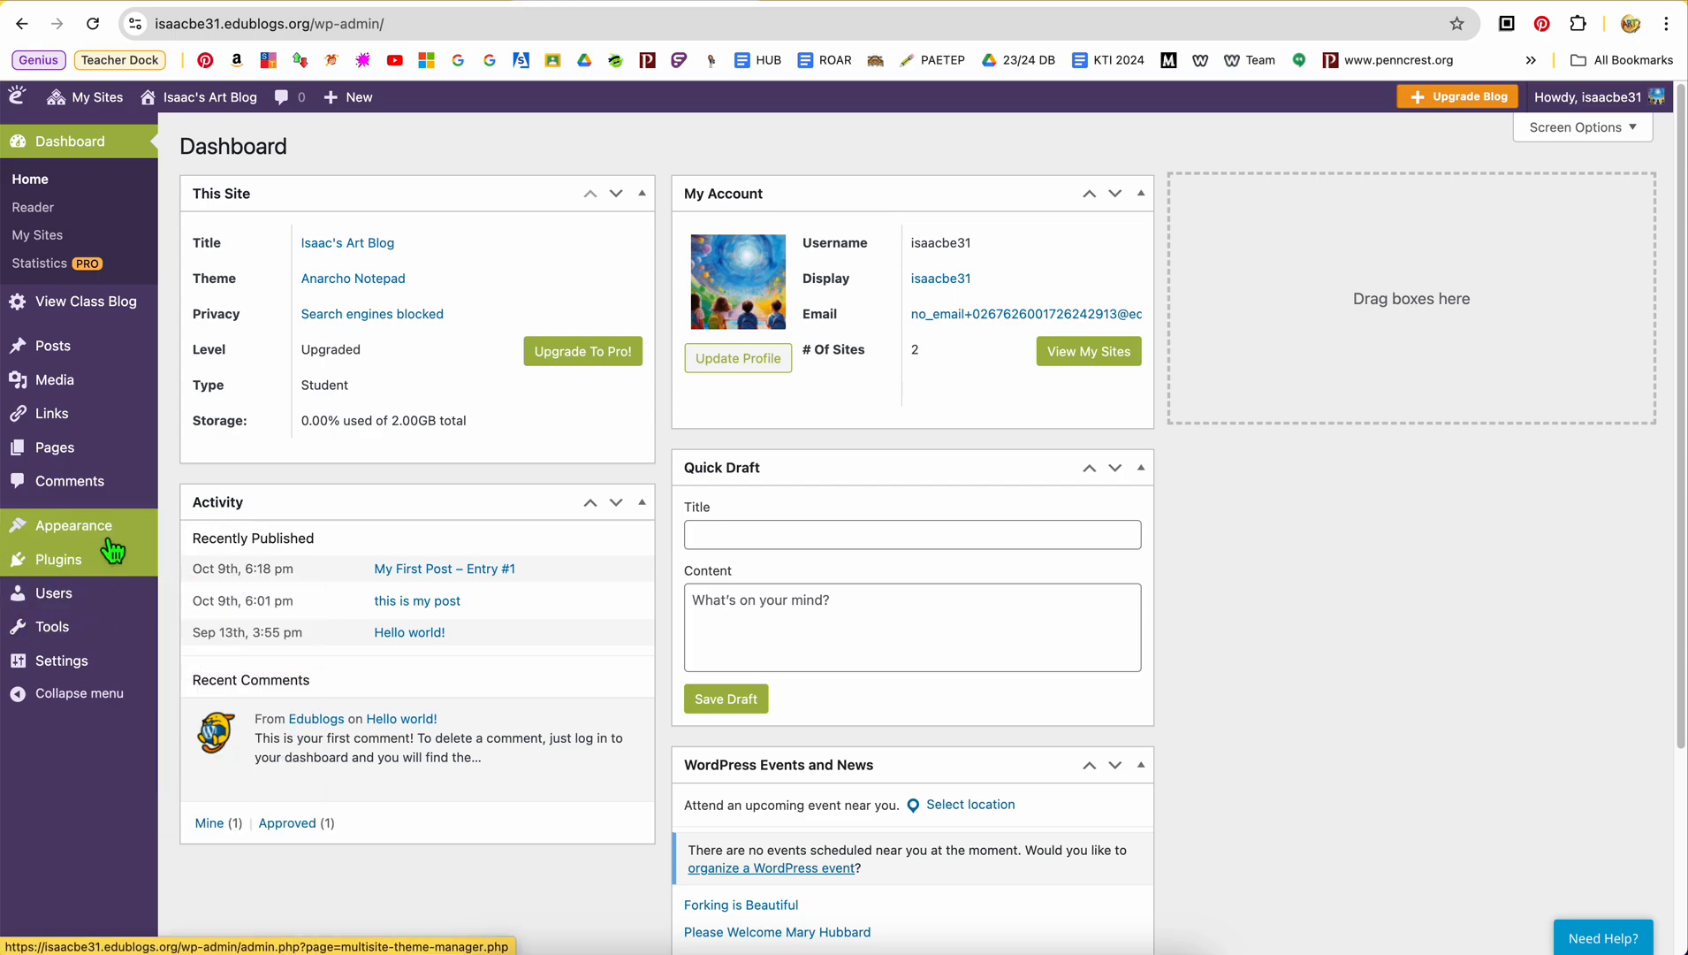
{"action": "mouse_move", "coordinate": [108, 537]}
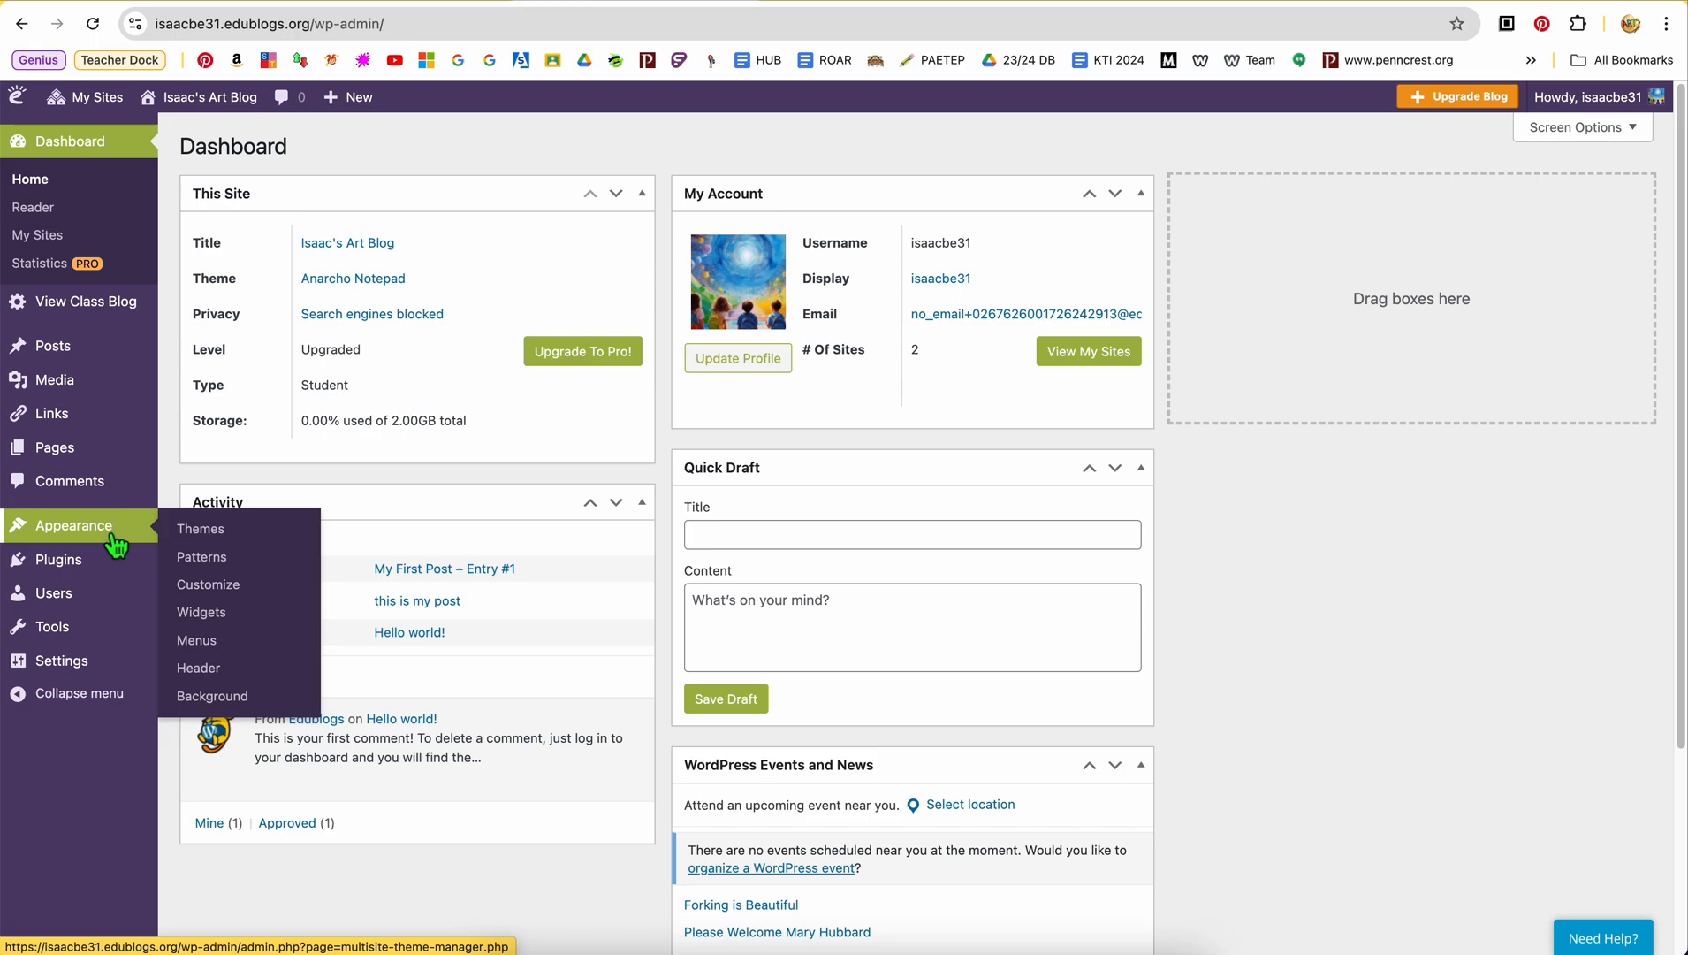
{"action": "left_click", "coordinate": [224, 619]}
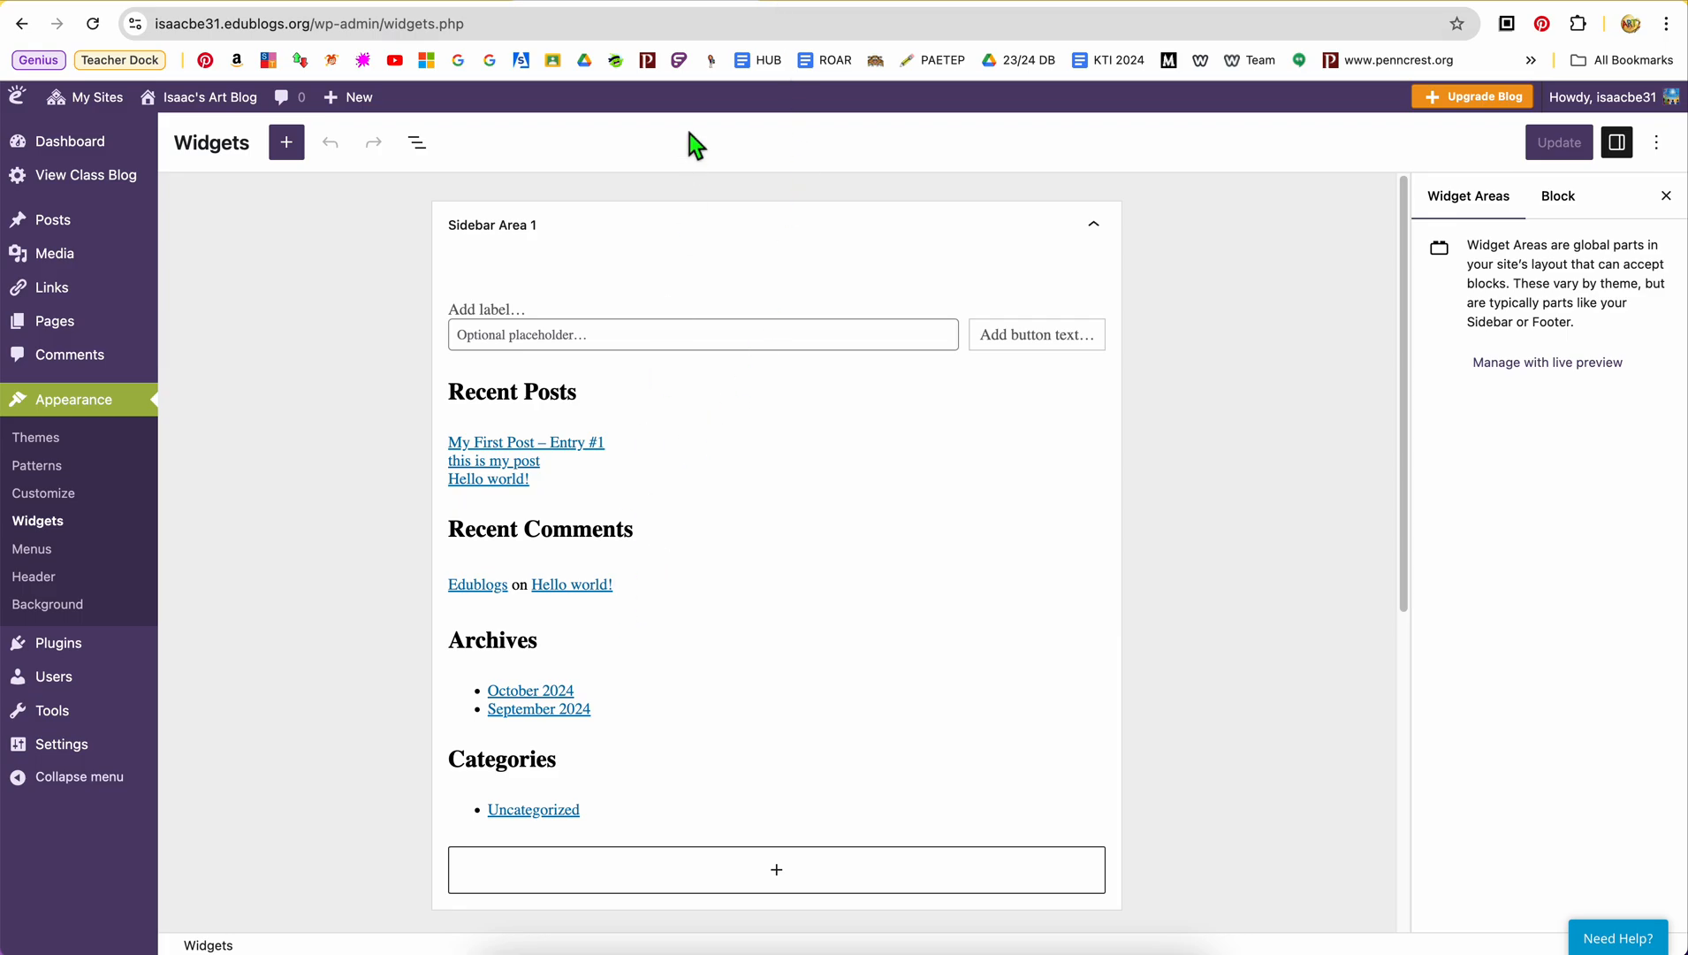
Find the Custom HTML block by searching for html, add it to Sidebar Area 1 and paste the flag counter code into it
{"action": "left_click", "coordinate": [287, 143]}
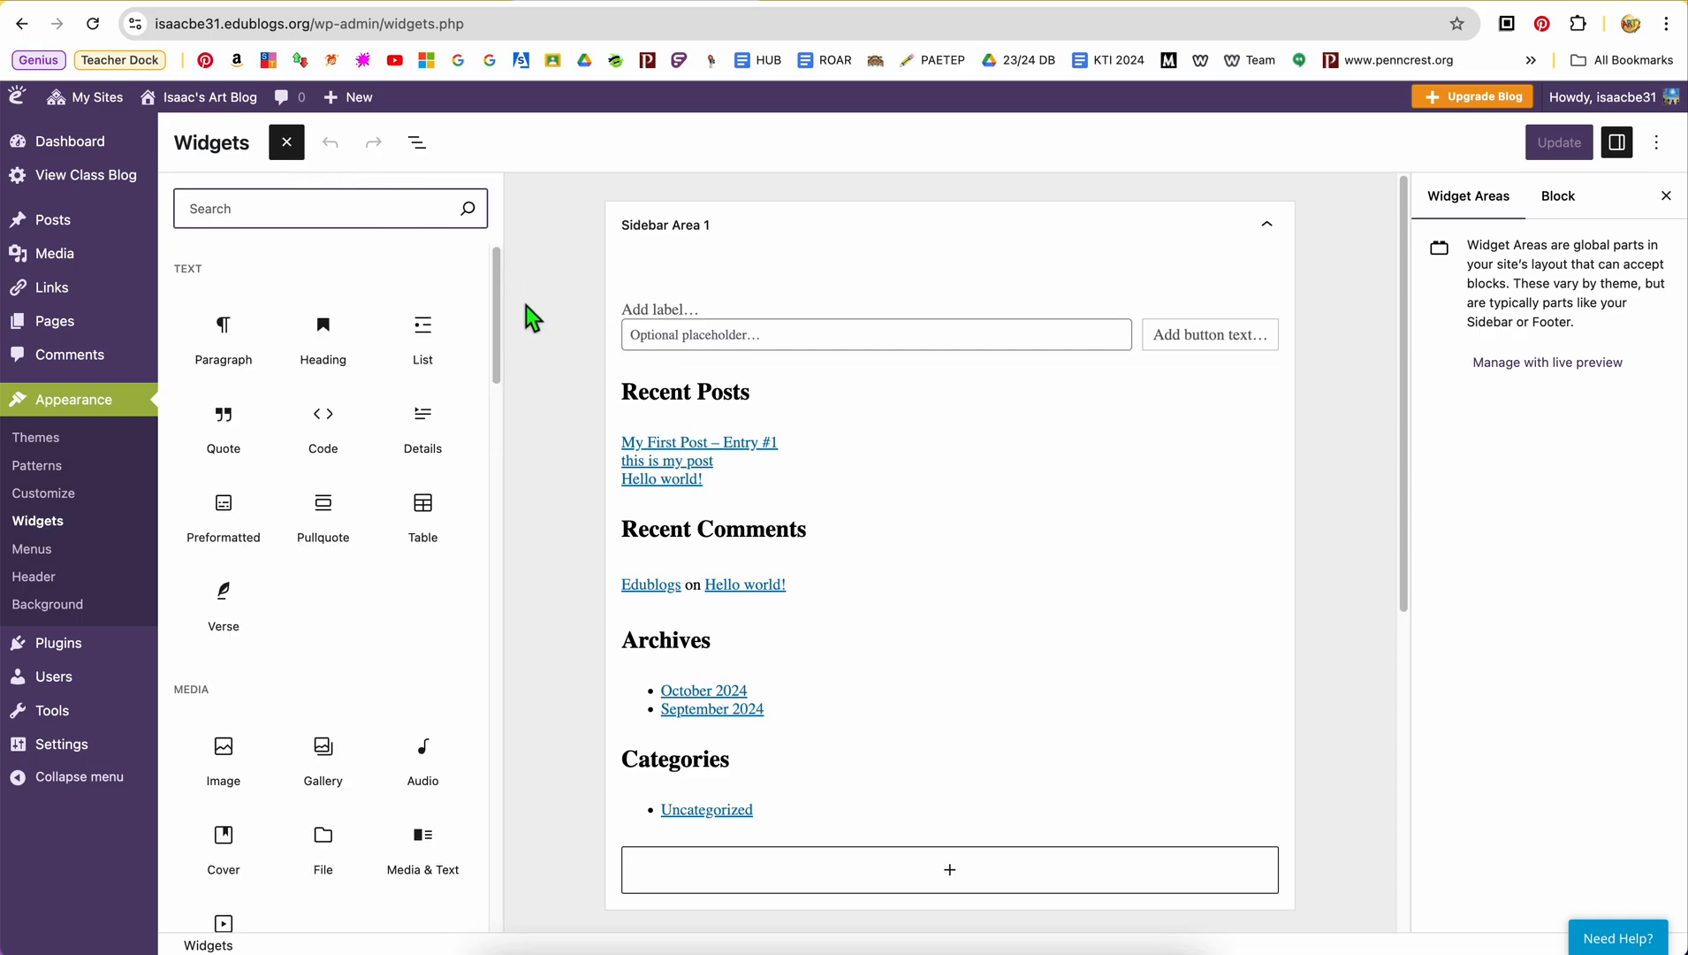
{"action": "type", "text": "html"}
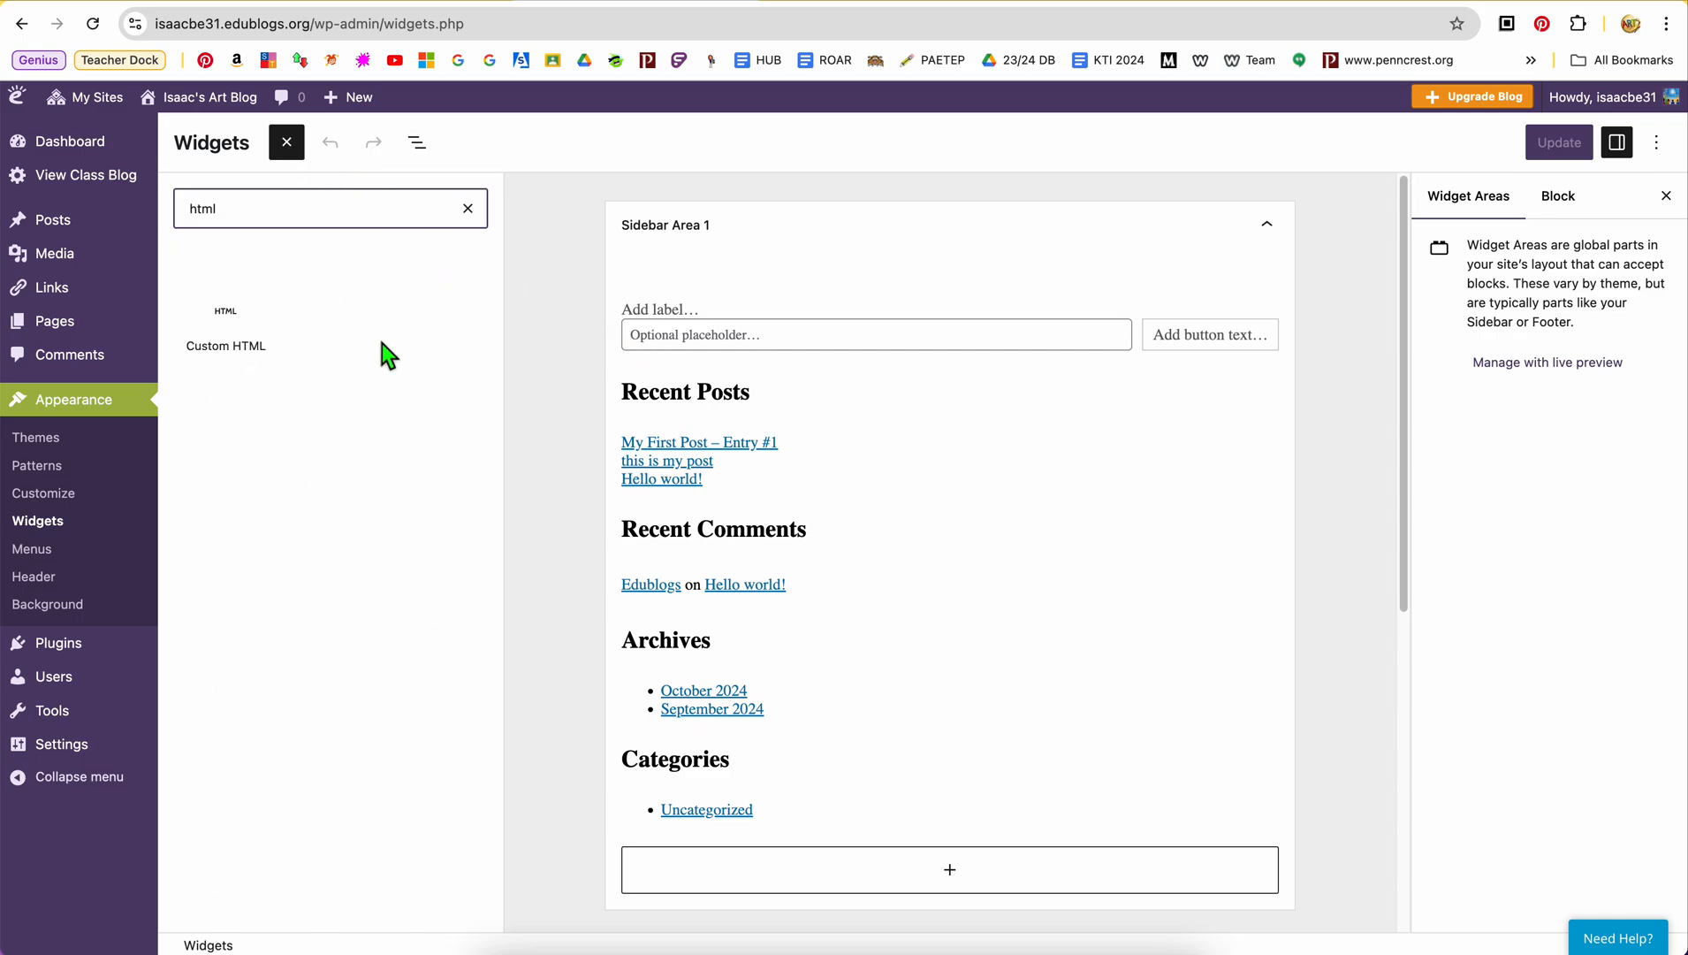
{"action": "left_click", "coordinate": [234, 345]}
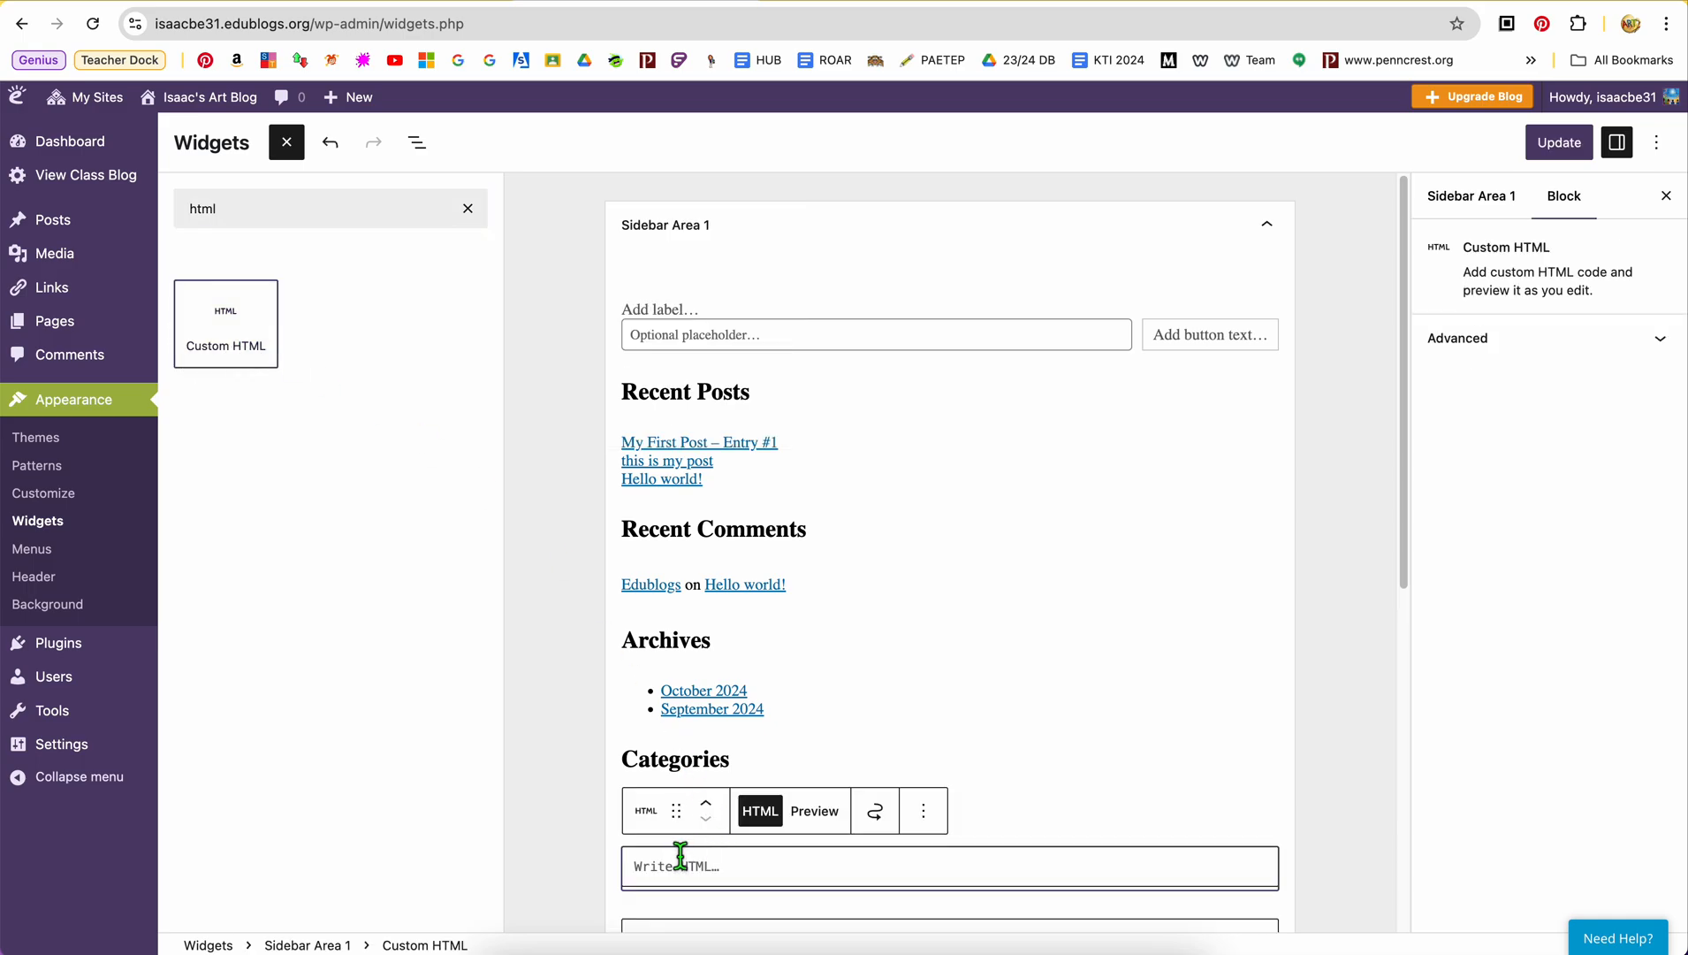
{"action": "left_click", "coordinate": [704, 868]}
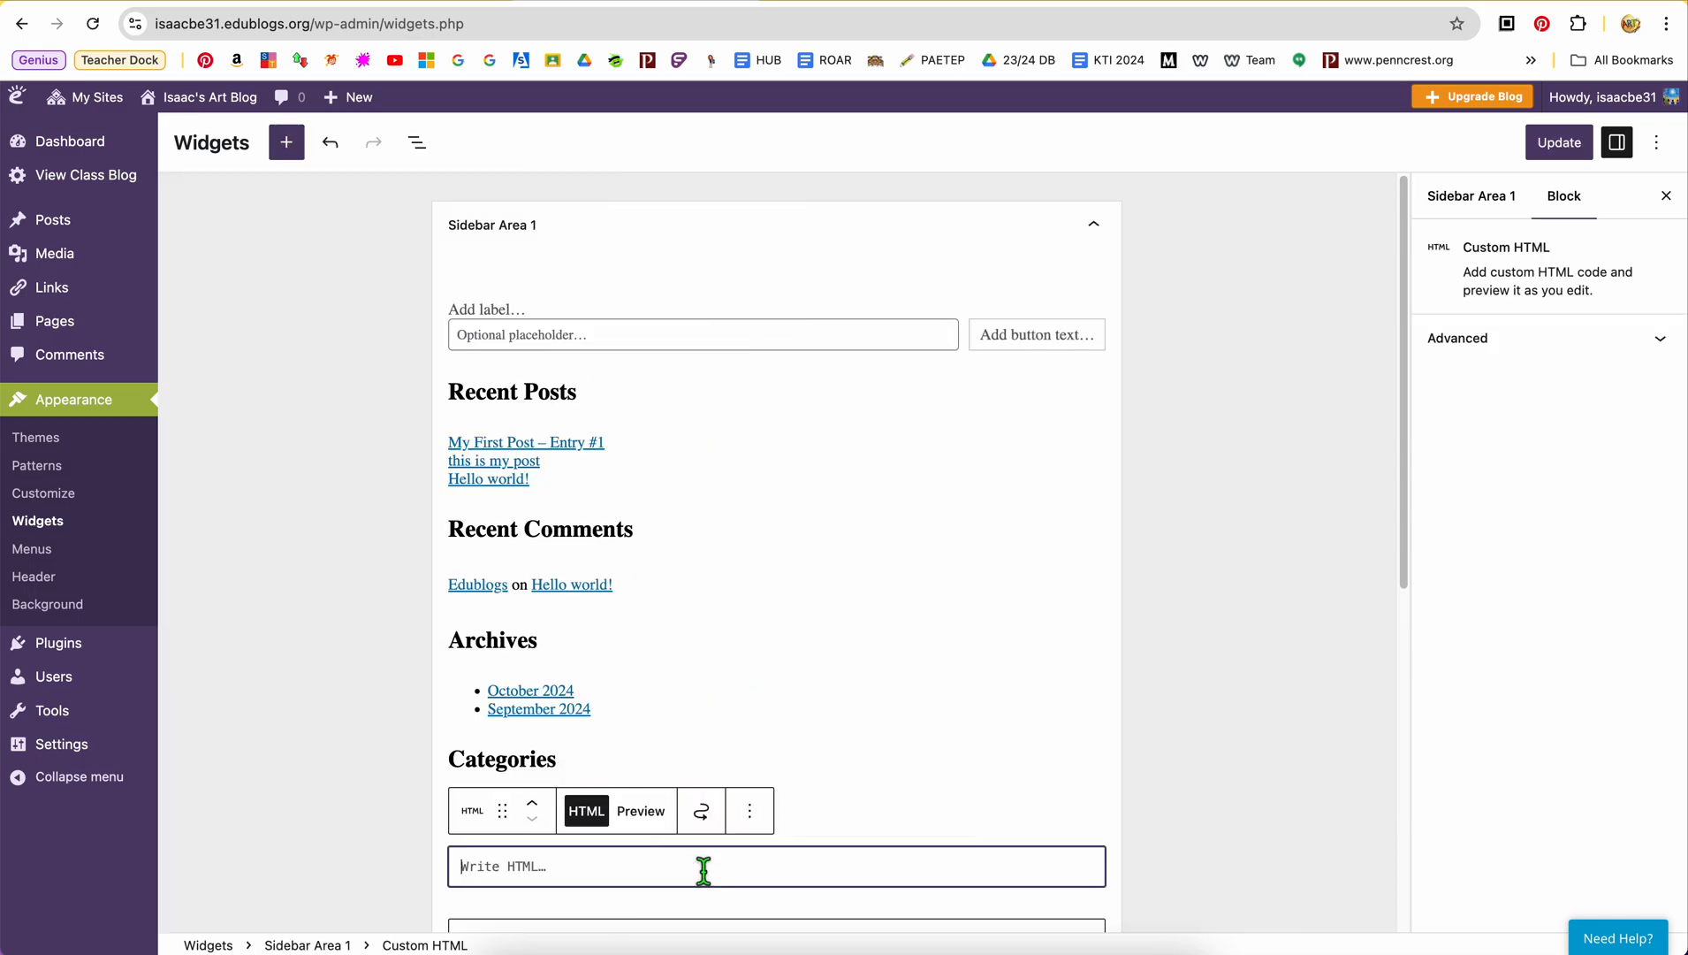
{"action": "key", "text": "super+v"}
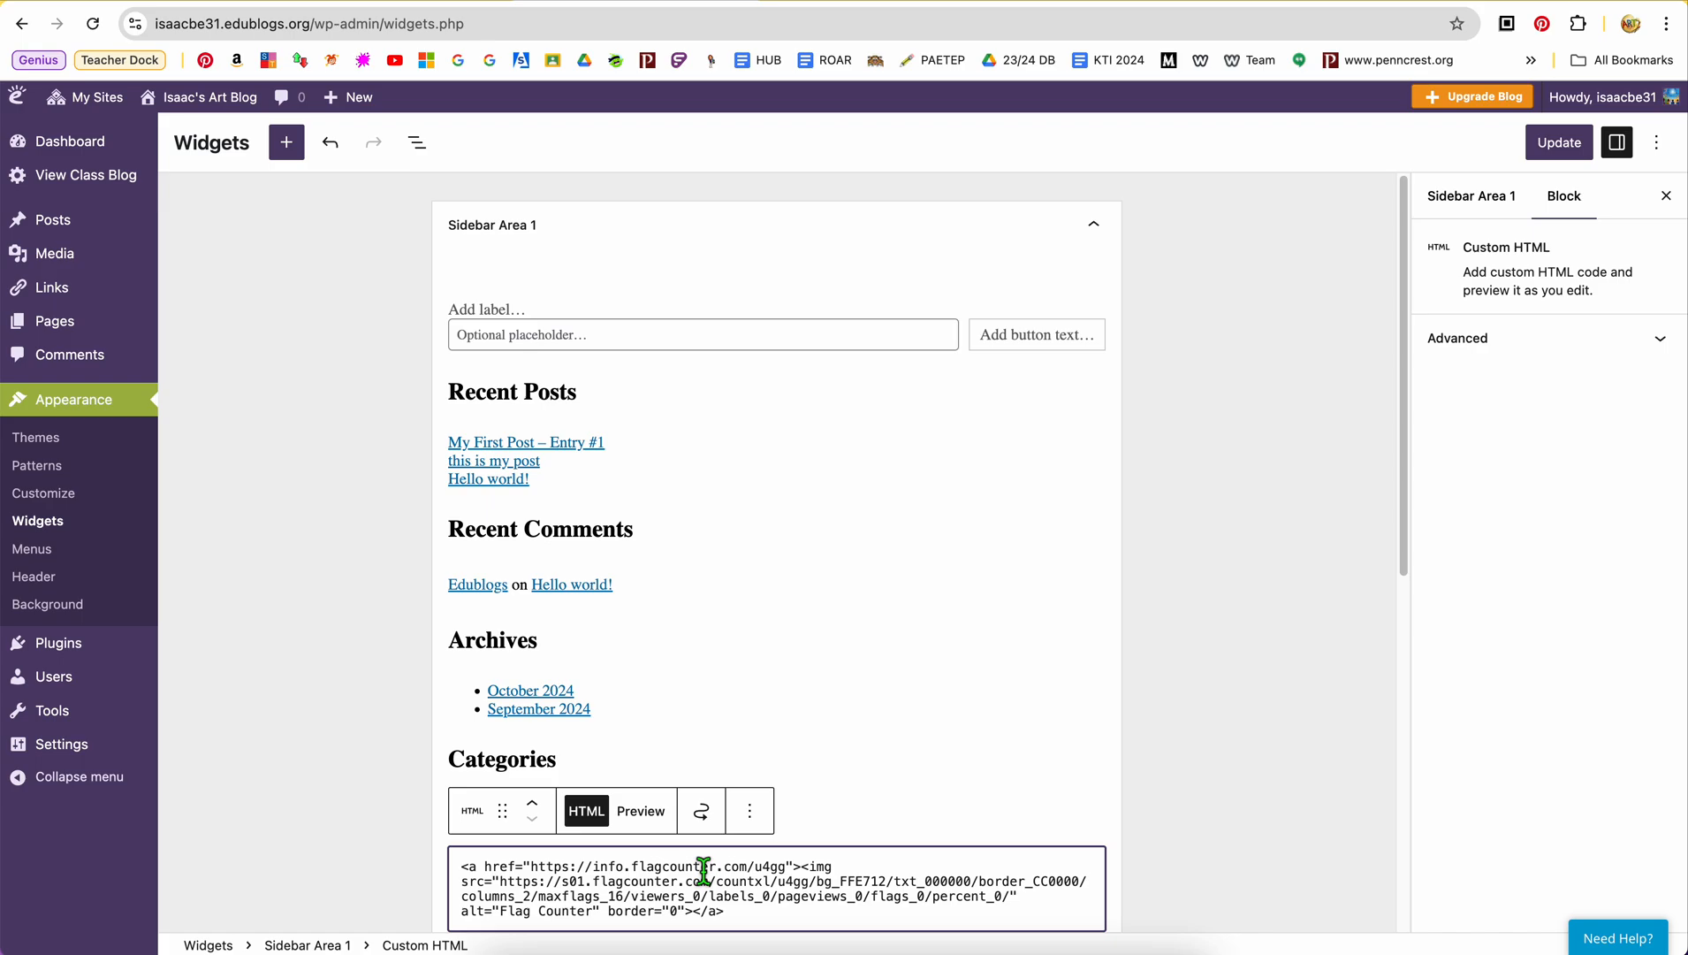
{"action": "scroll", "coordinate": [704, 870], "scroll_direction": "down", "scroll_amount": 2}
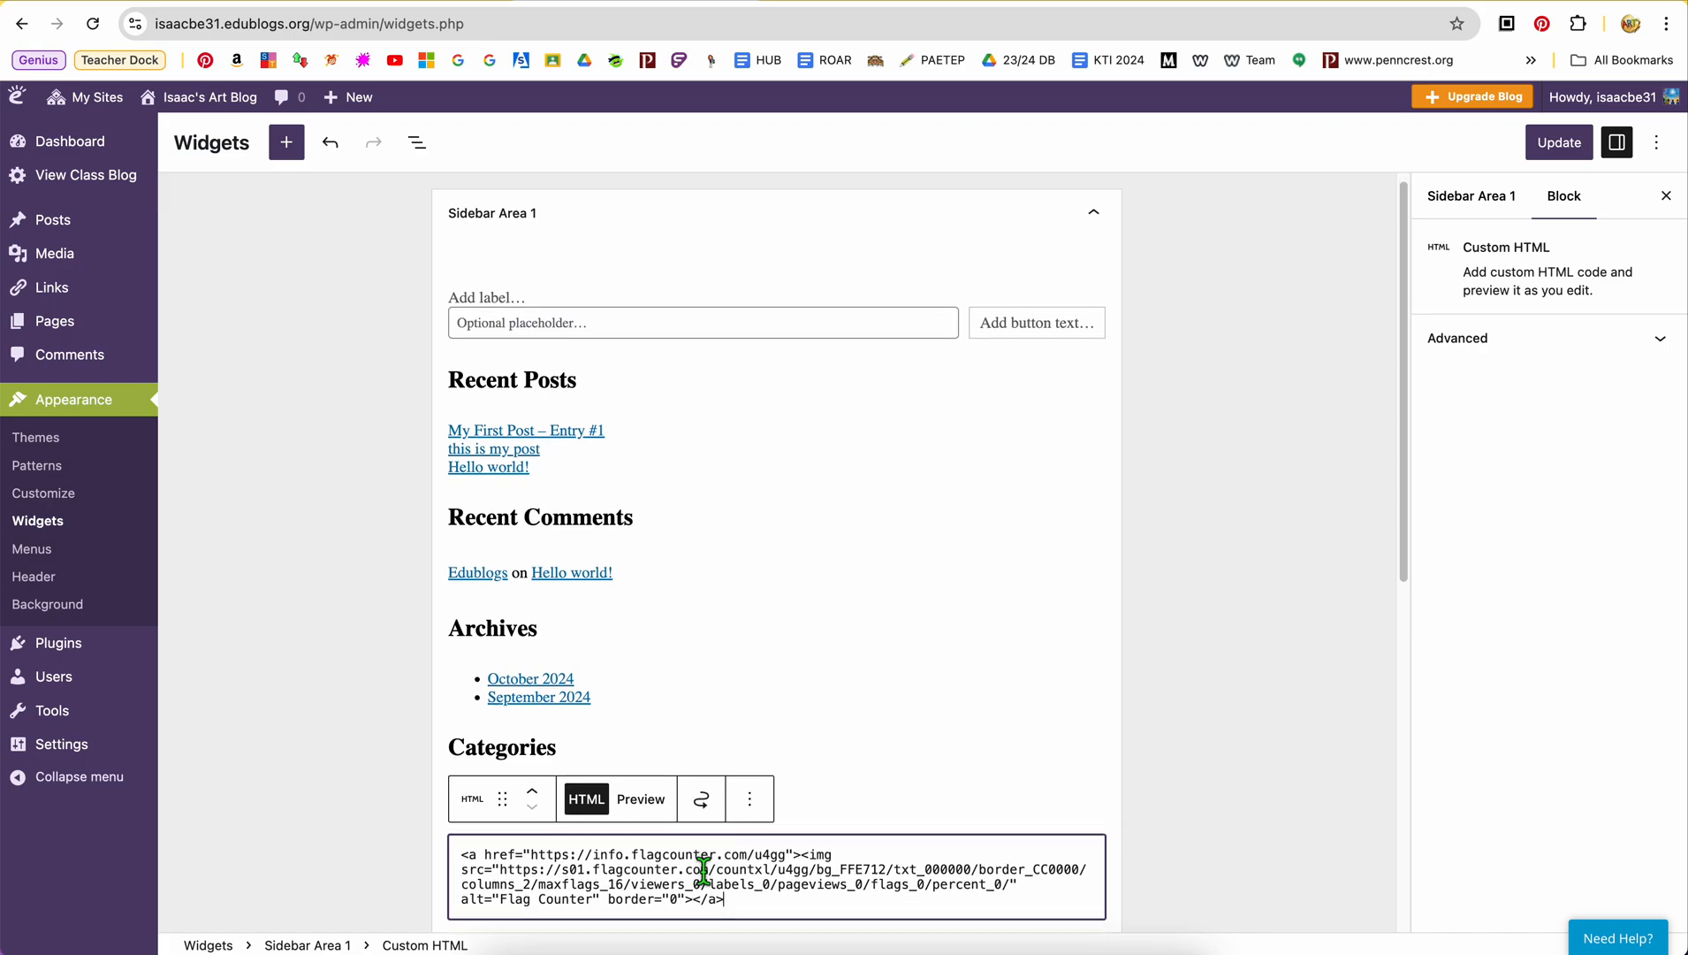
{"action": "right_click", "coordinate": [765, 859]}
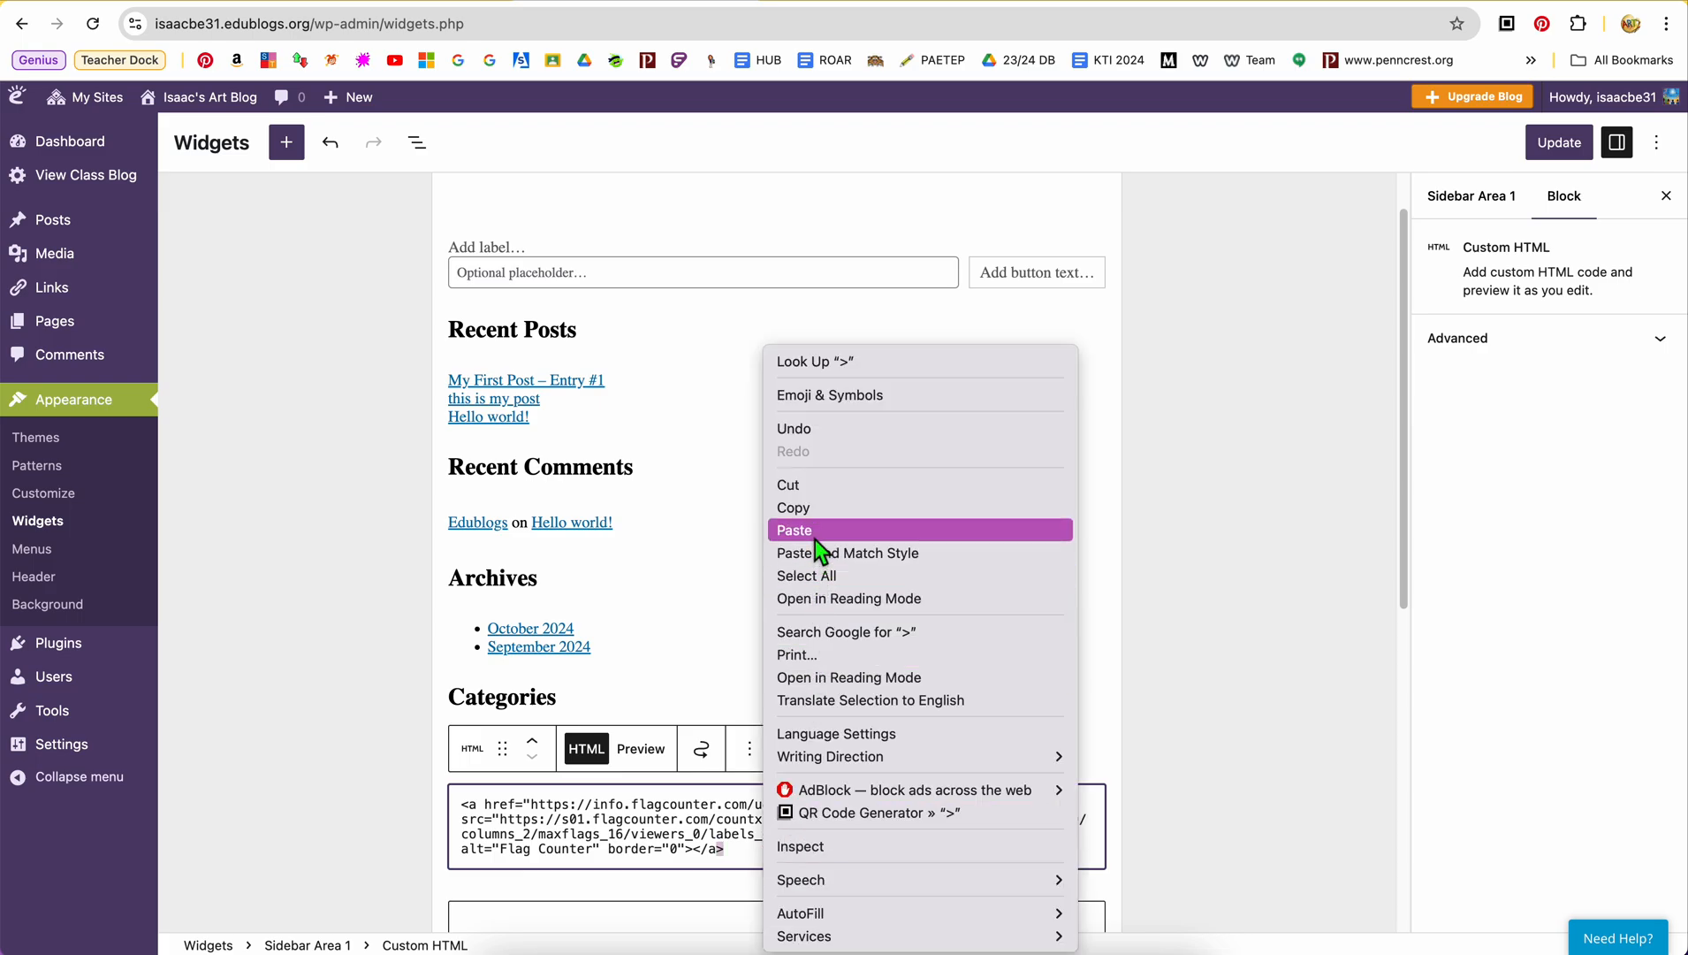
Move the Custom HTML block with the flag counter code up between the search block and Recent Posts in Sidebar Area 1
{"action": "left_click", "coordinate": [734, 851]}
{"action": "left_click", "coordinate": [735, 851]}
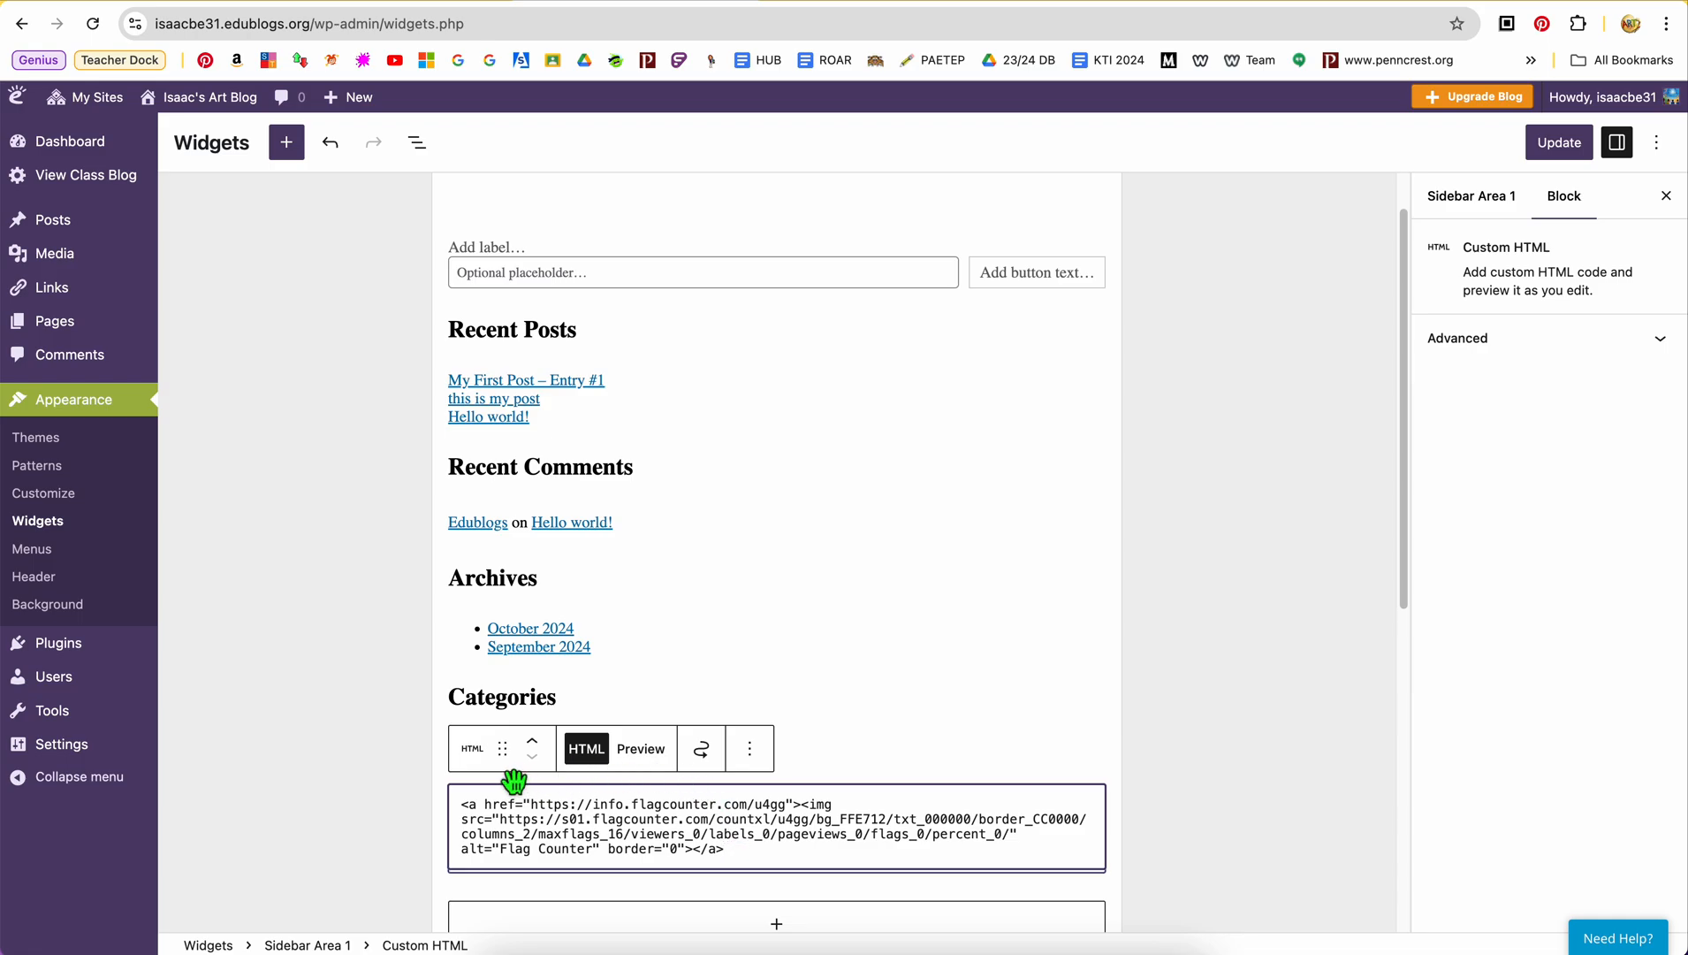
{"action": "left_click_drag", "start_coordinate": [503, 748], "coordinate": [476, 373]}
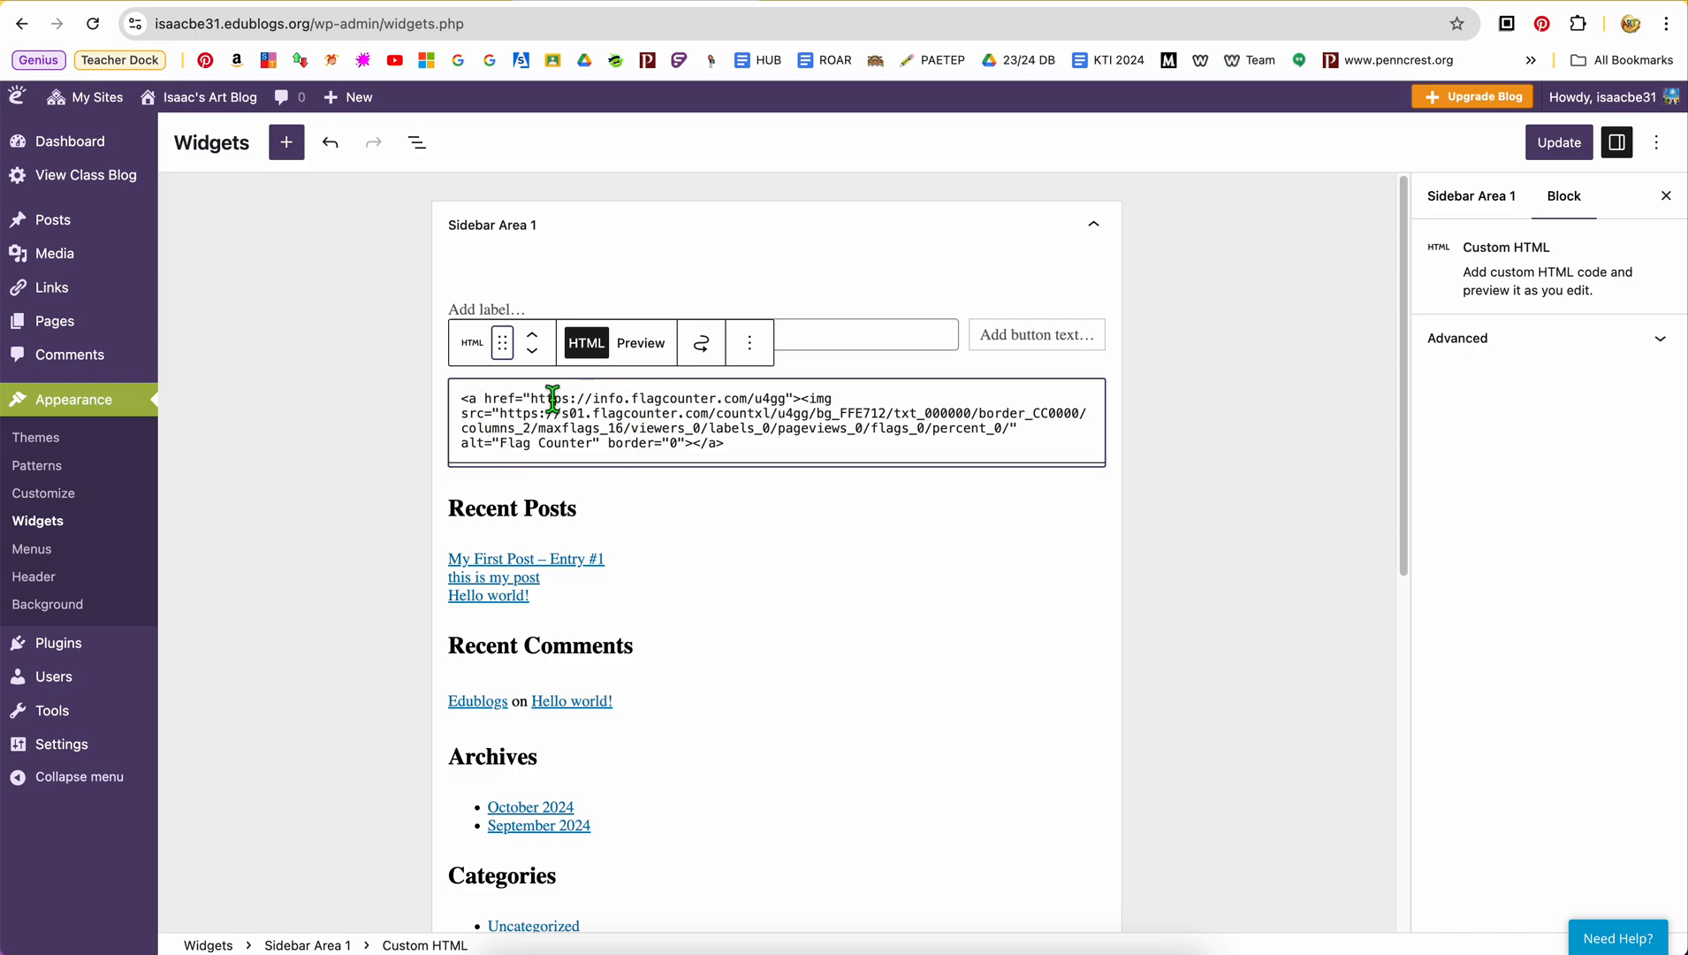
{"action": "left_click", "coordinate": [578, 497]}
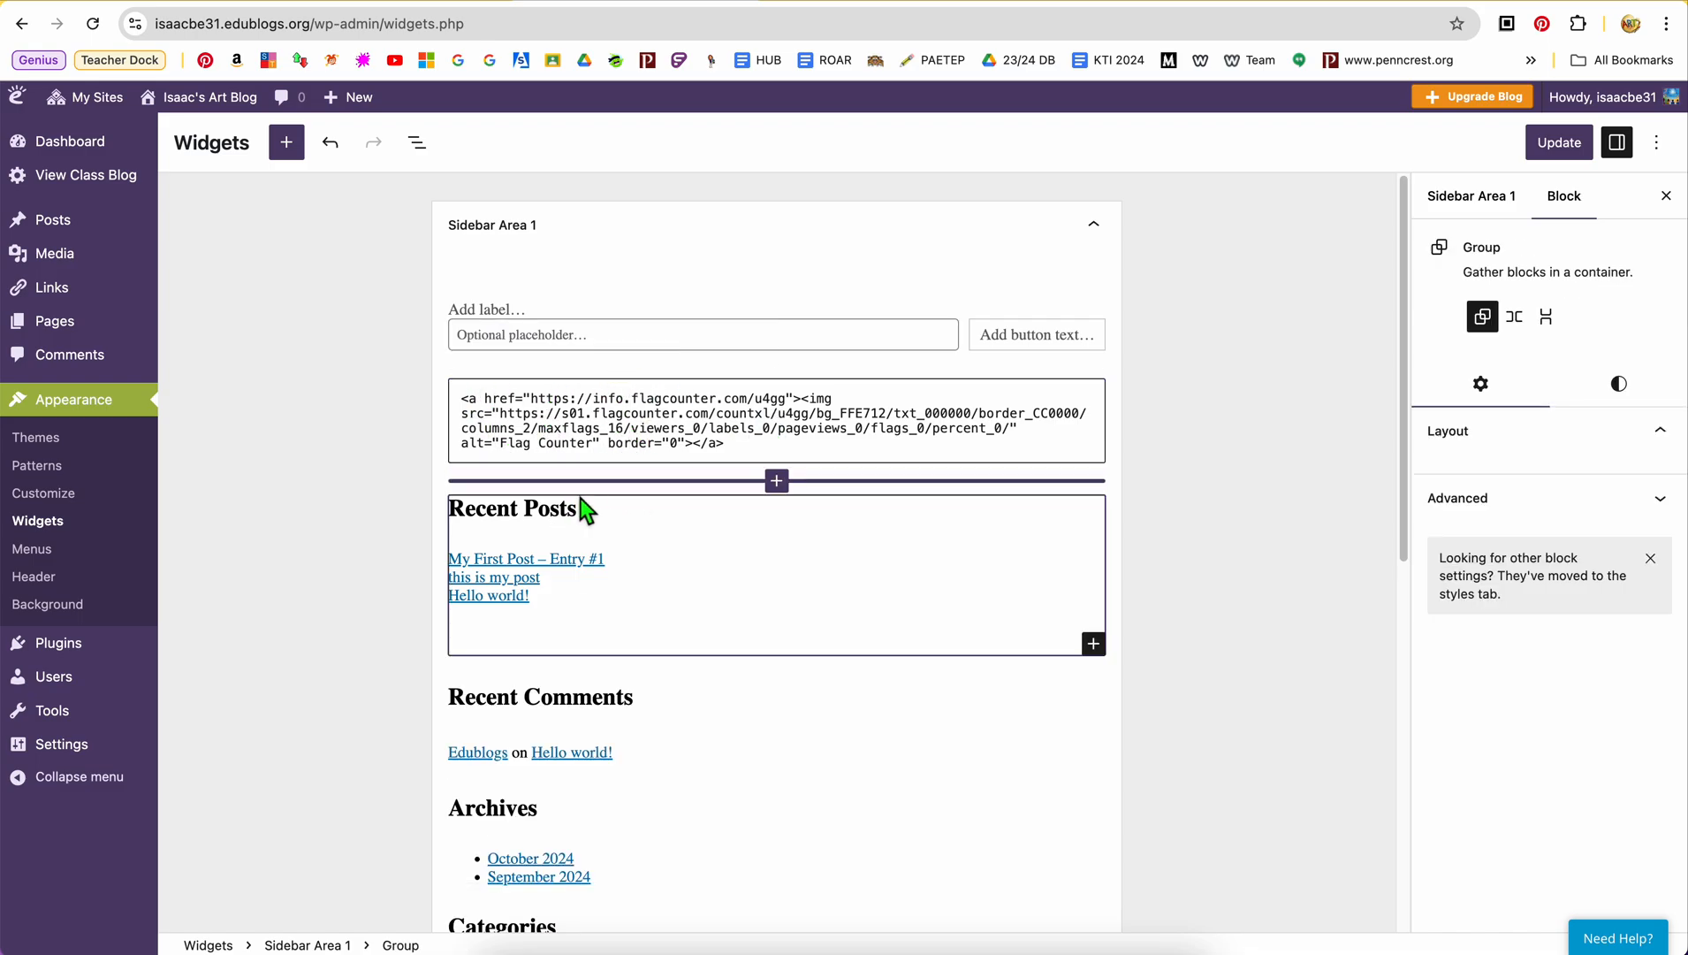
Delete the Archives heading and the rest of its group, including the month links, from Sidebar Area 1
{"action": "scroll", "coordinate": [554, 672], "scroll_direction": "down", "scroll_amount": 3}
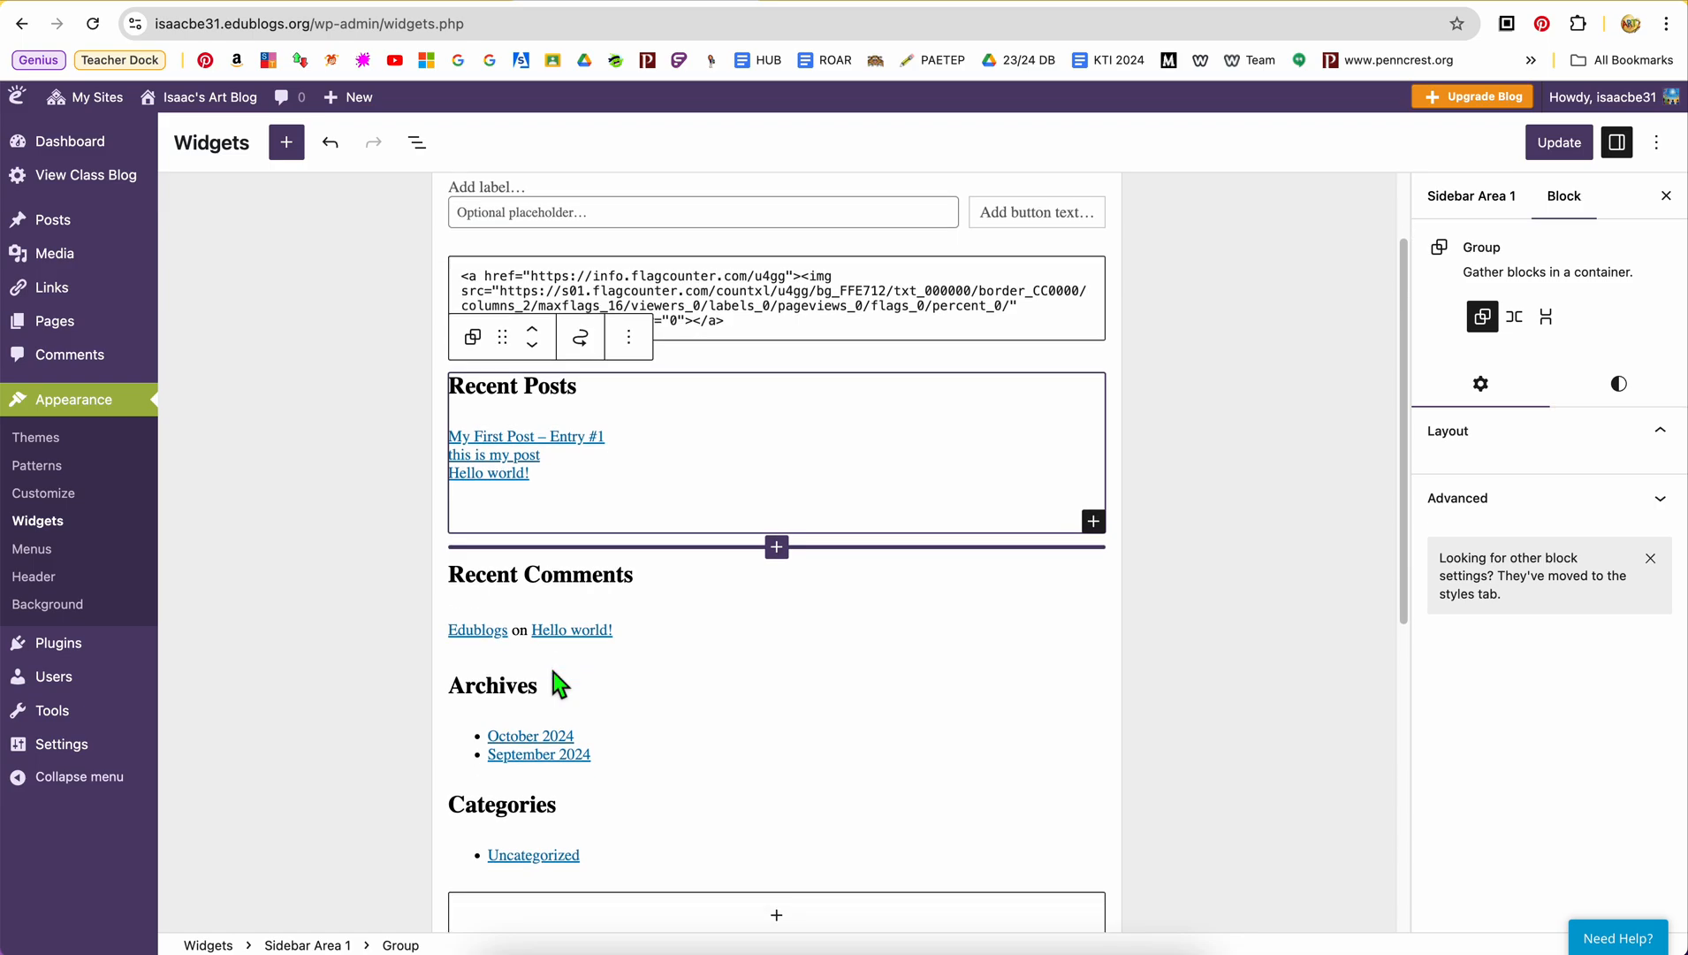
{"action": "left_click", "coordinate": [531, 668]}
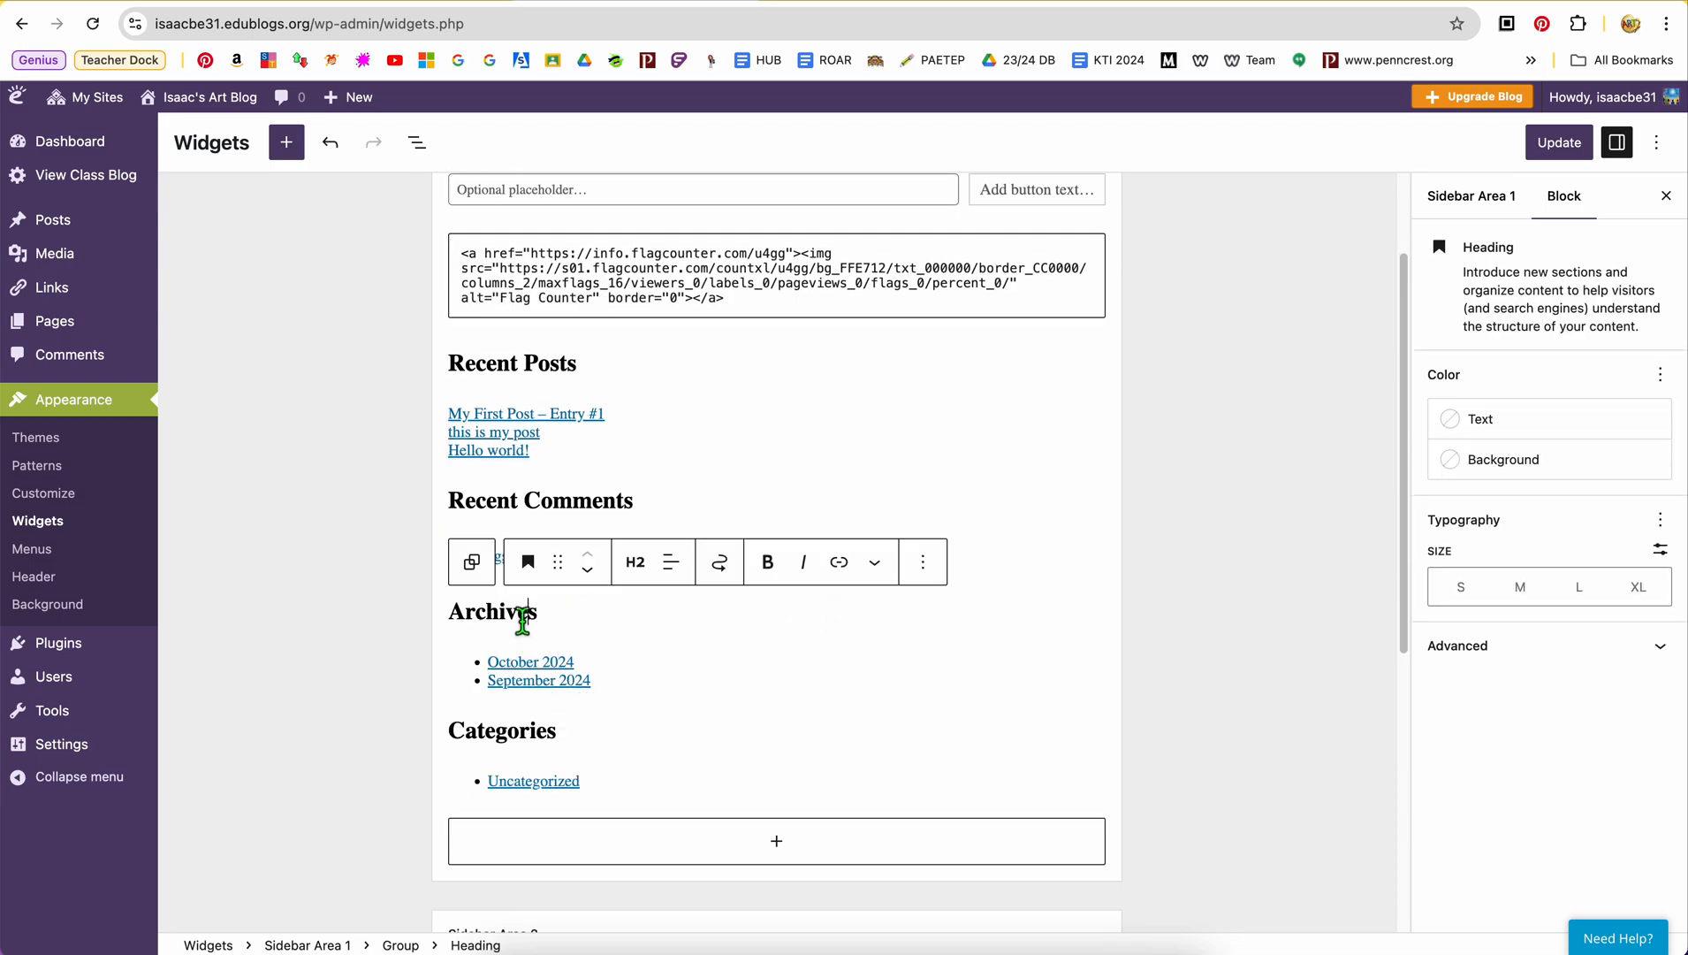
{"action": "left_click", "coordinate": [925, 583]}
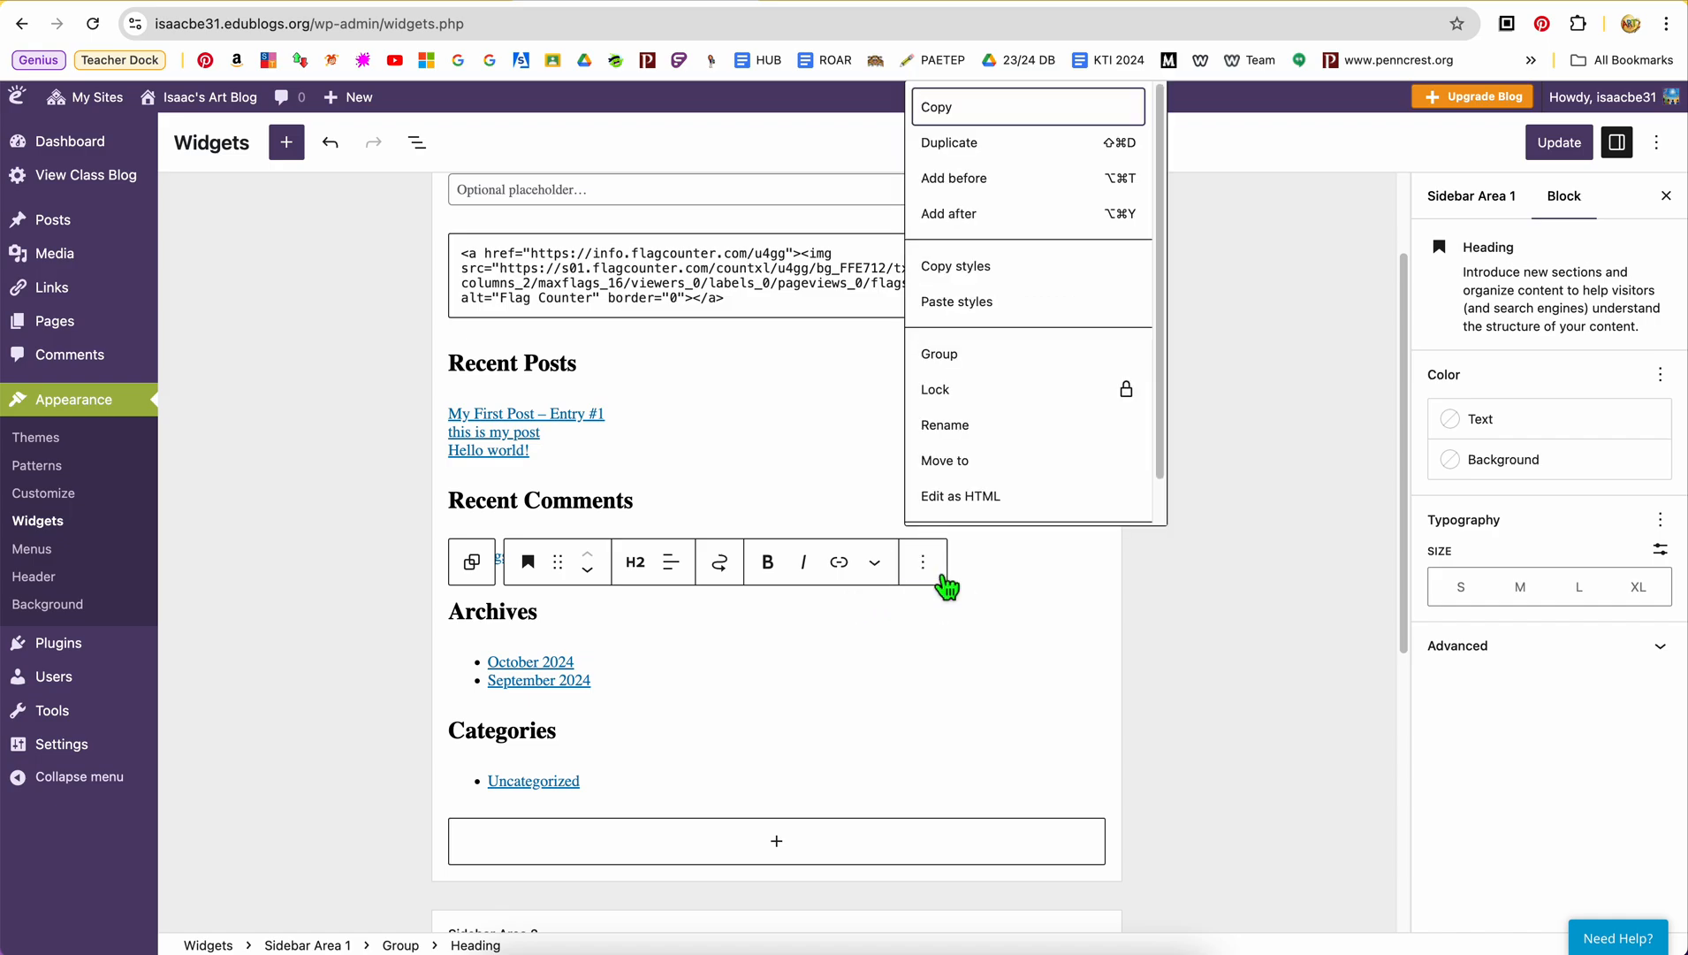
{"action": "scroll", "coordinate": [978, 491], "scroll_direction": "down", "scroll_amount": 1}
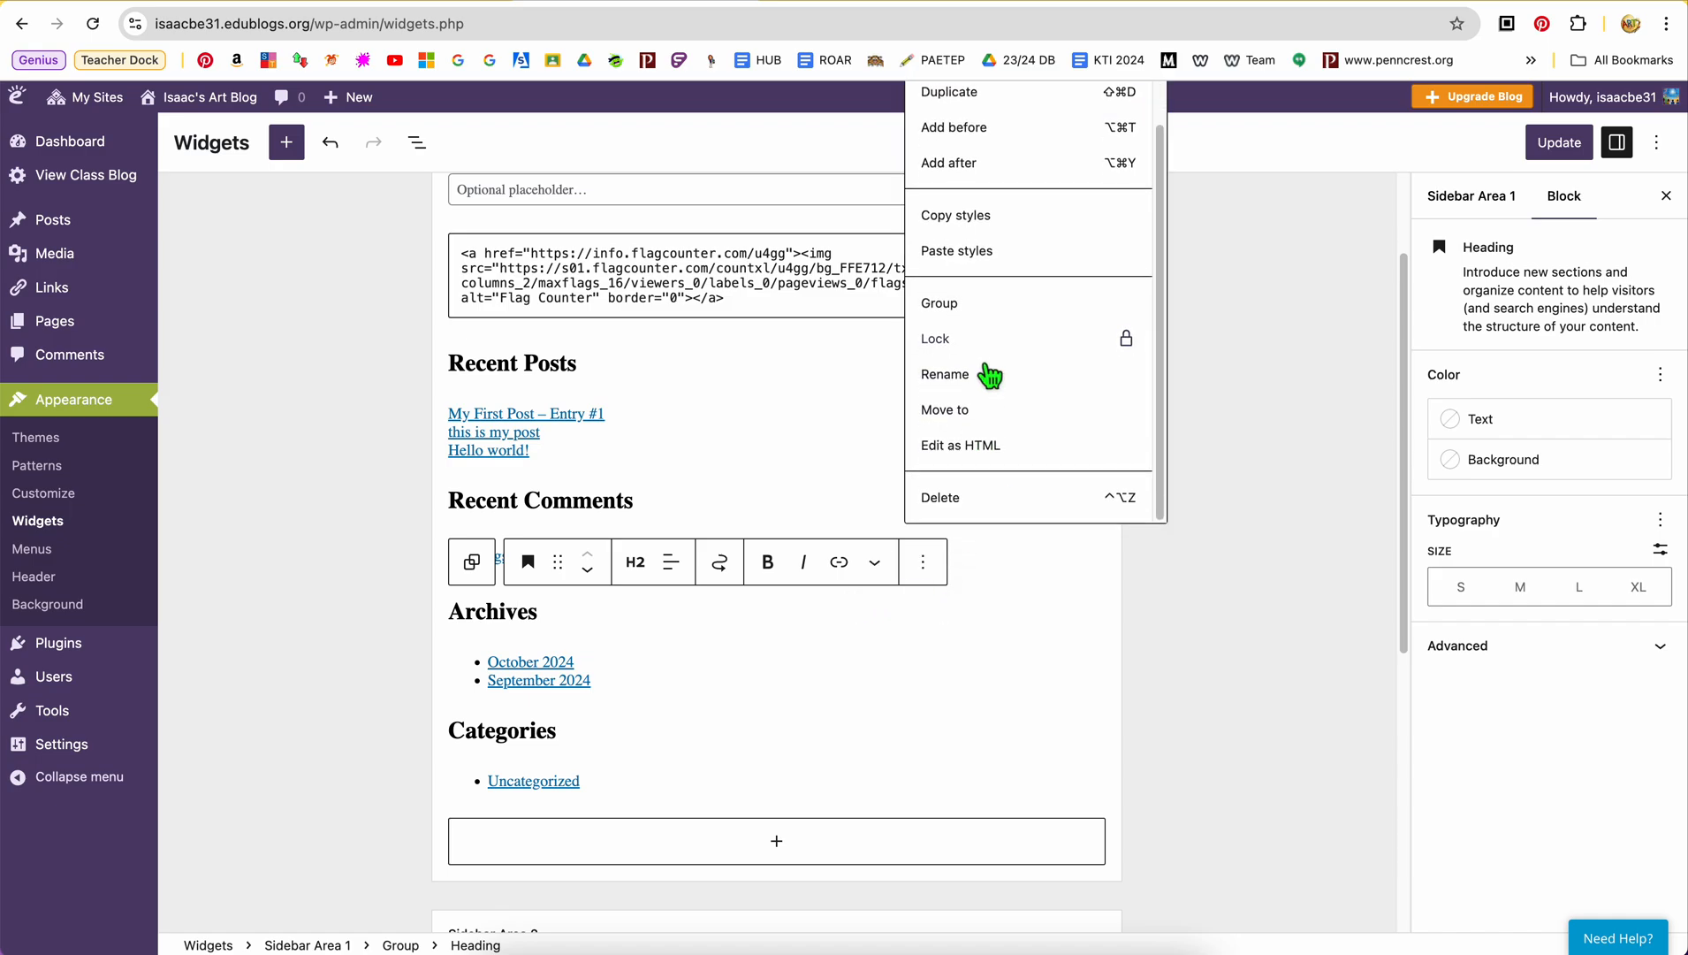
{"action": "left_click", "coordinate": [965, 502]}
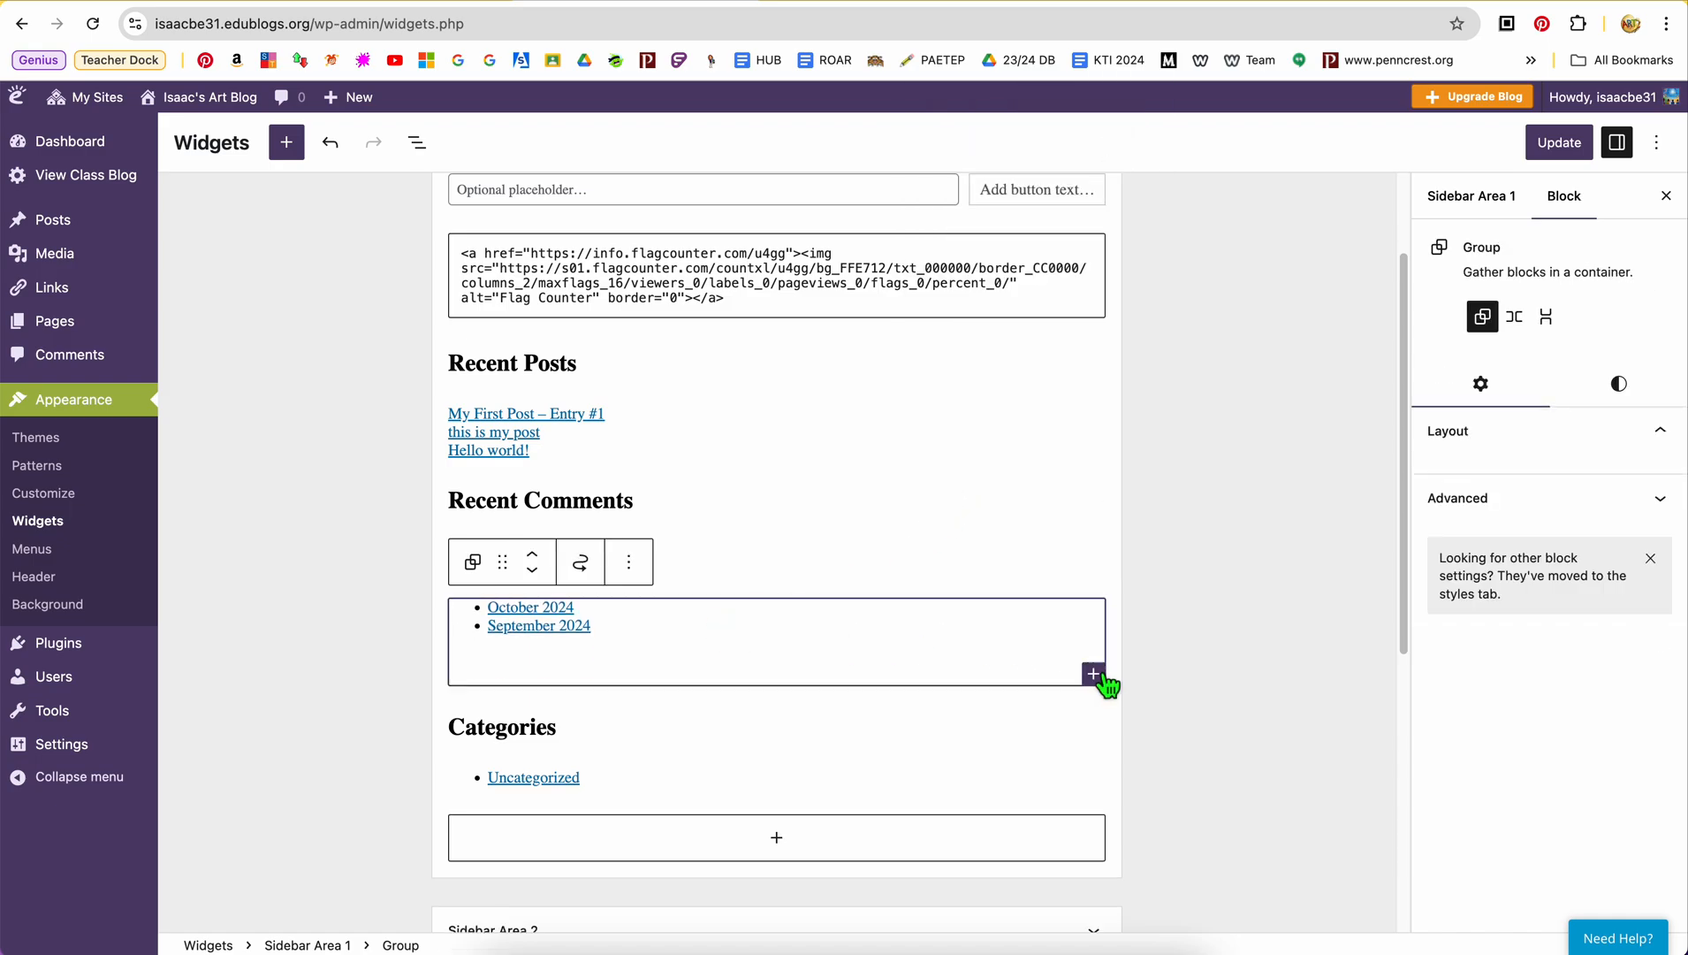
{"action": "left_click", "coordinate": [629, 563]}
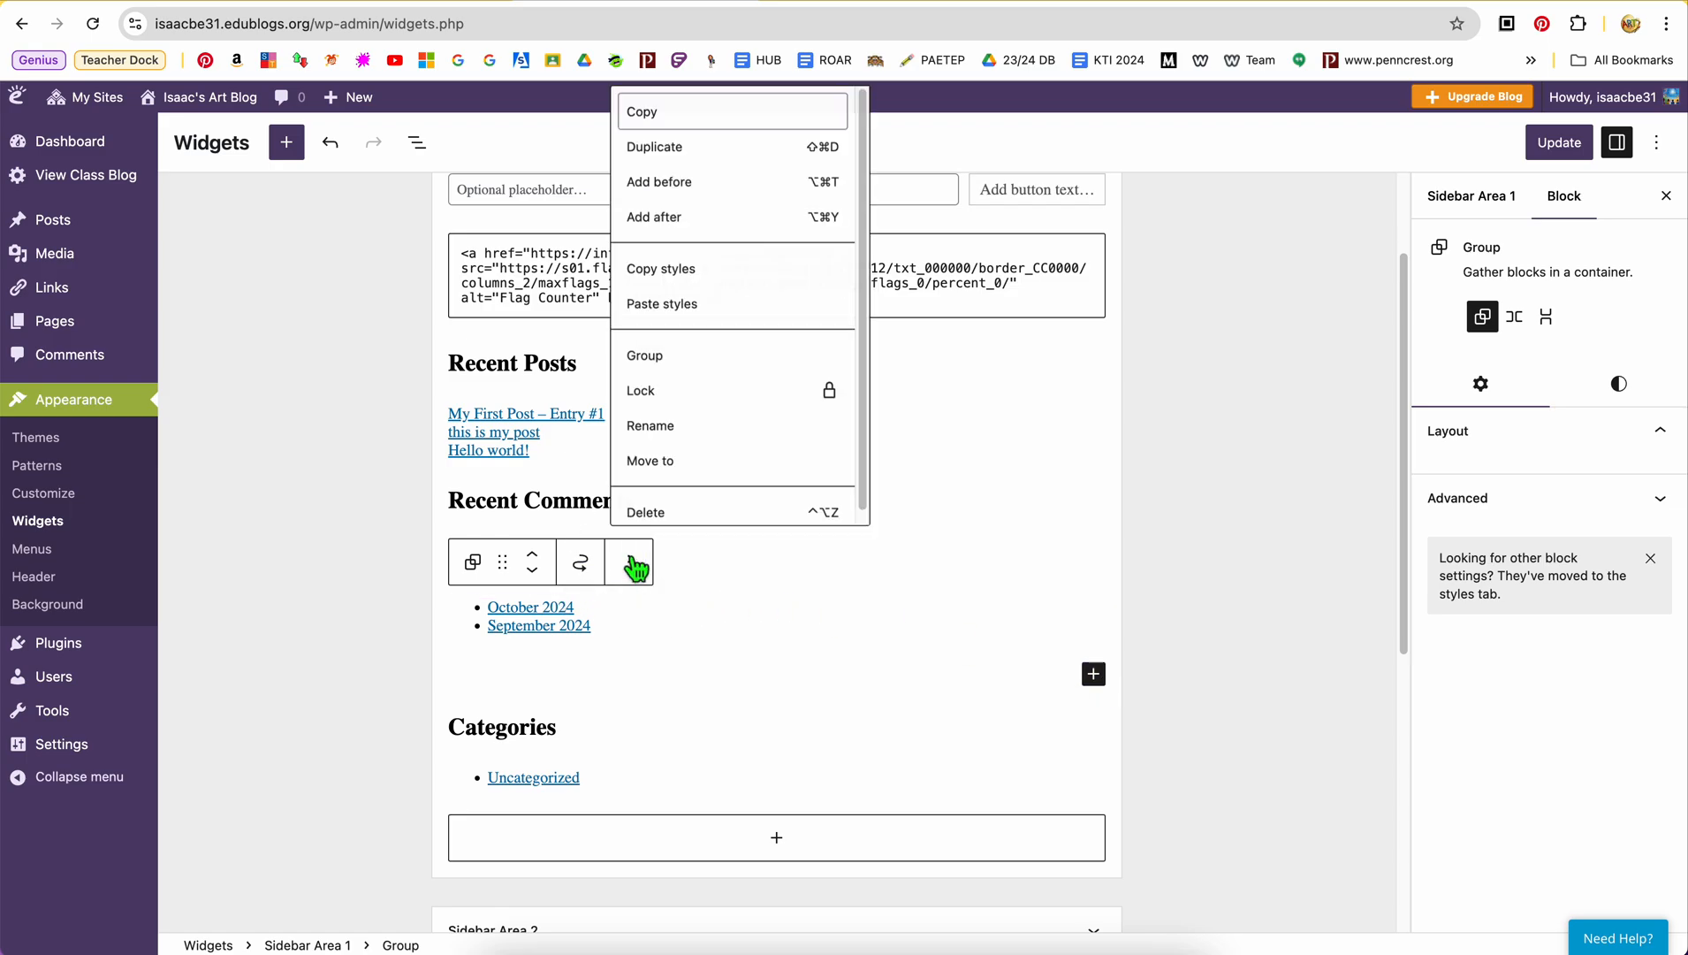
{"action": "left_click", "coordinate": [654, 513]}
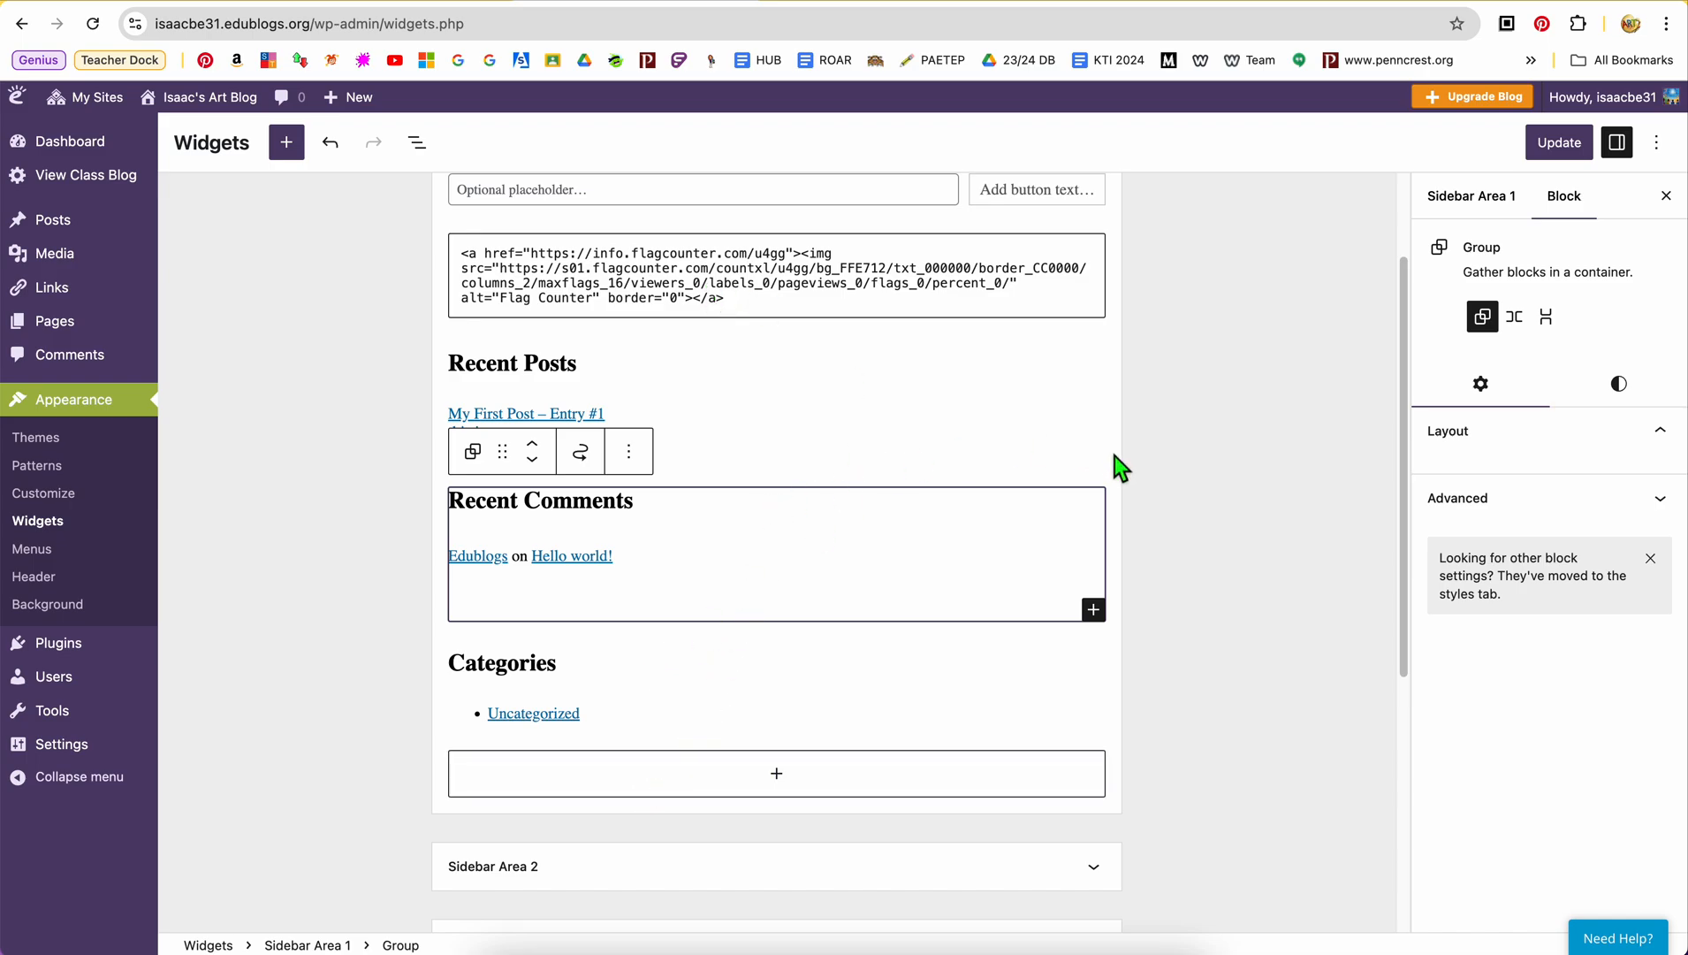
Check what Sidebar Area 2 contains, collapse it and reopen Sidebar Area 1
{"action": "scroll", "coordinate": [456, 707], "scroll_direction": "up", "scroll_amount": 3}
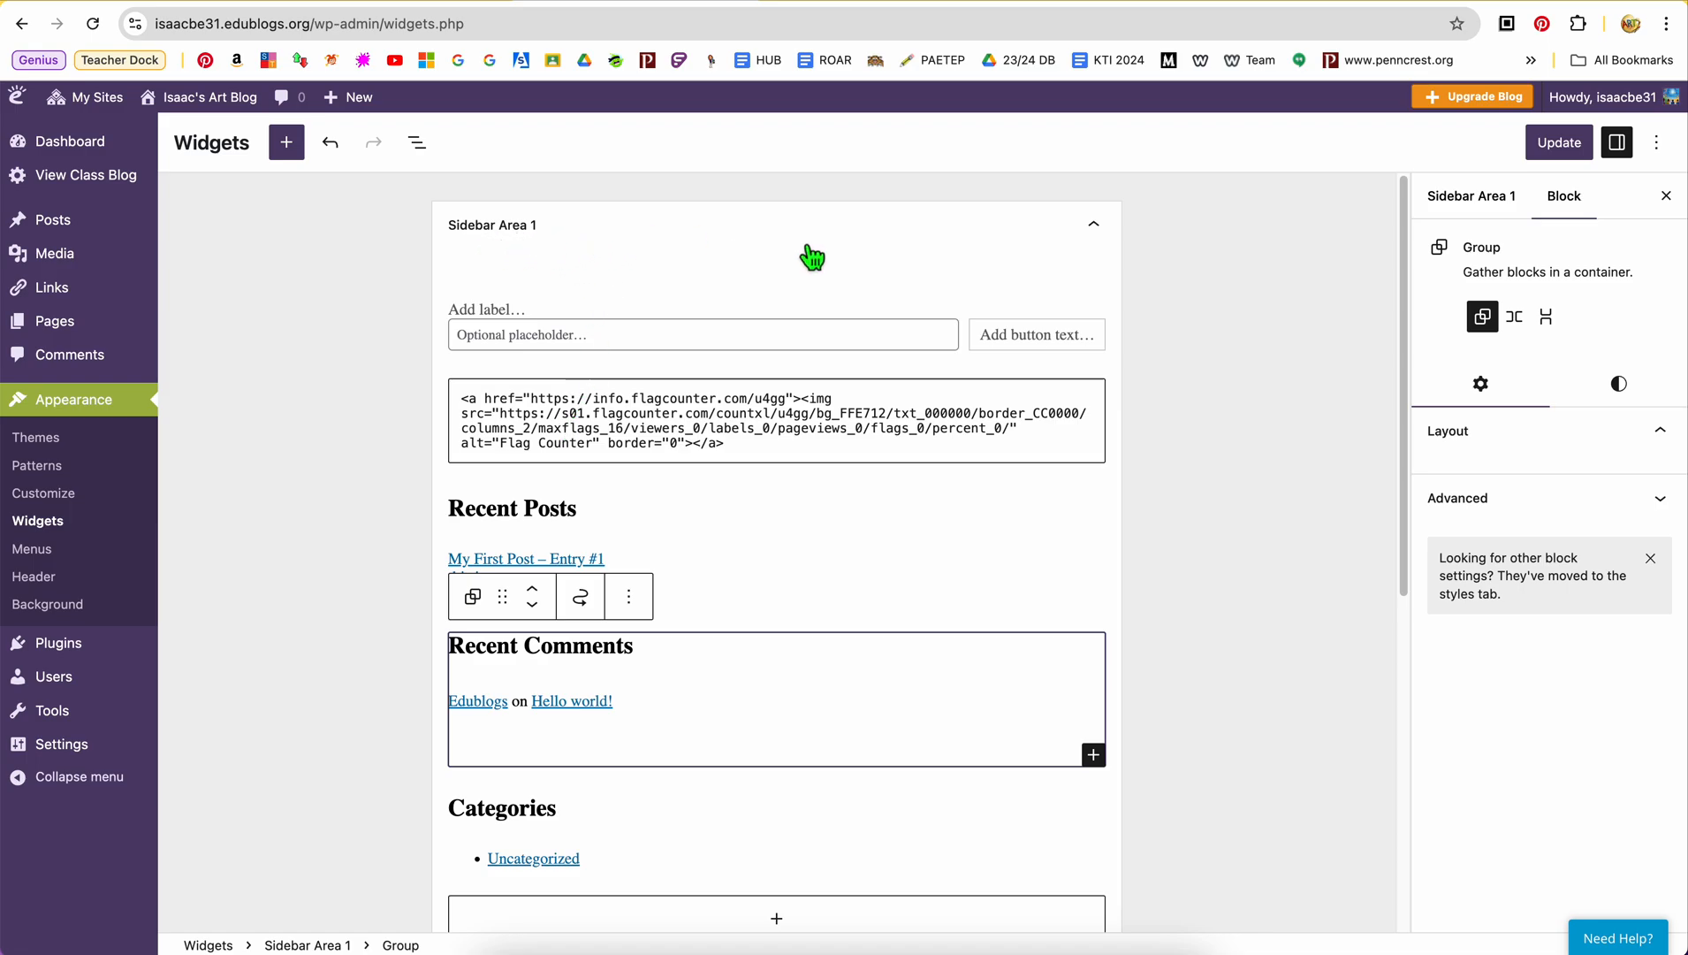
{"action": "left_click", "coordinate": [1096, 226]}
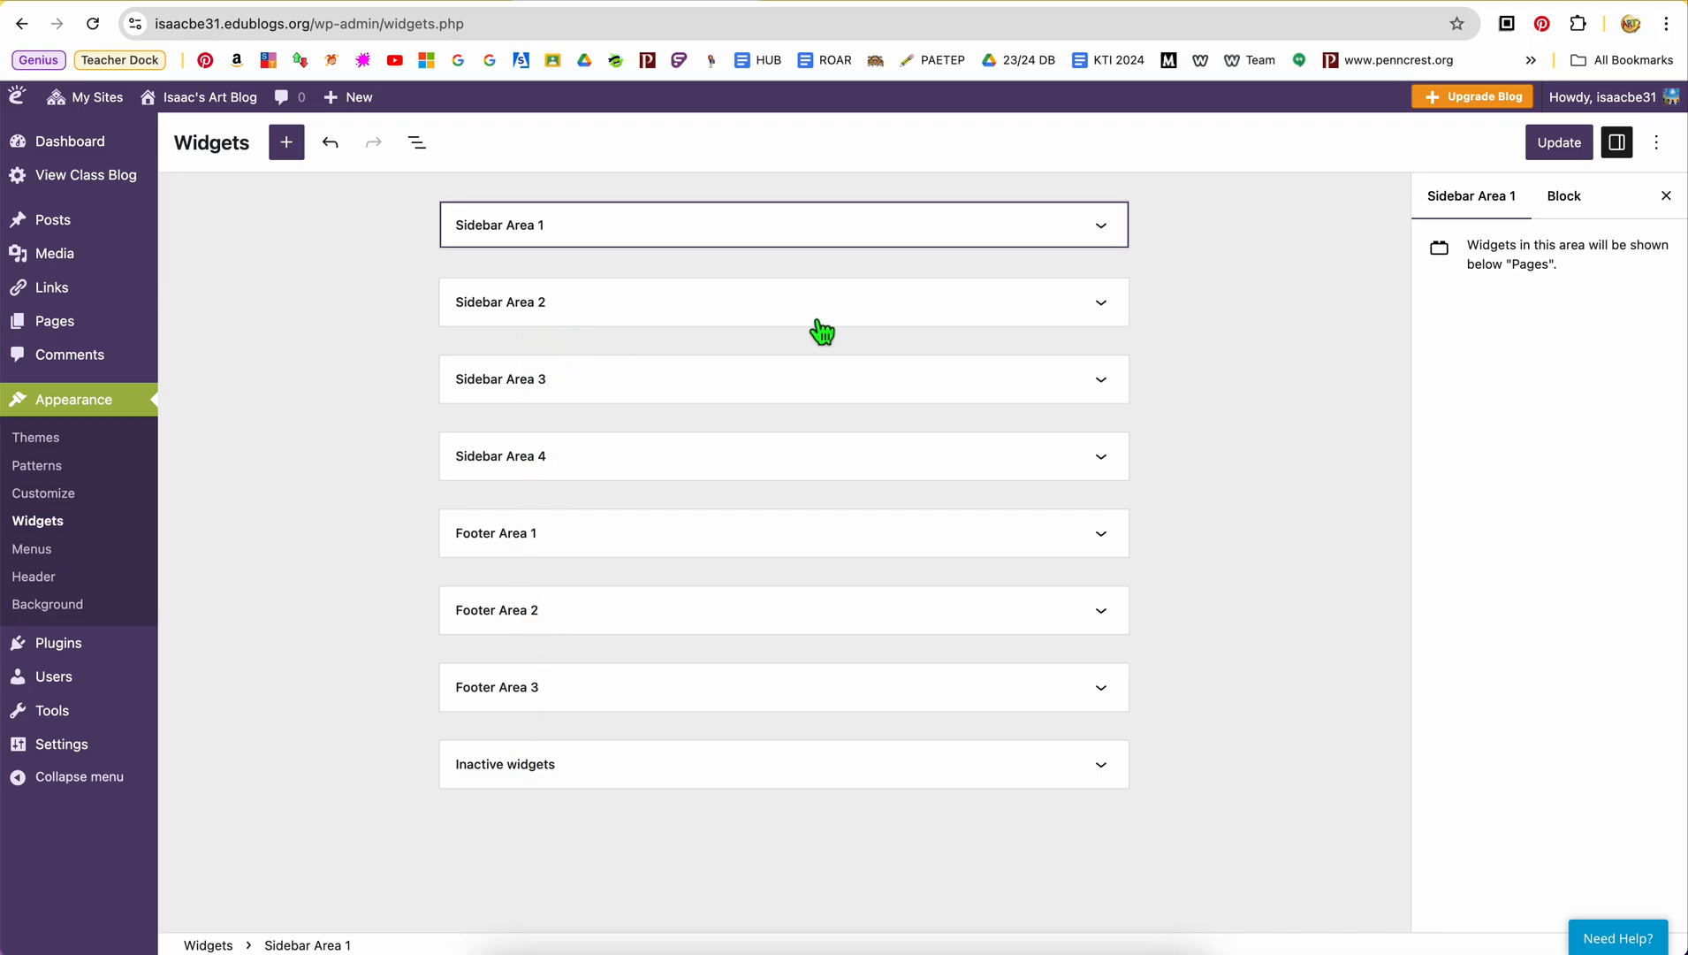
{"action": "left_click", "coordinate": [1100, 316]}
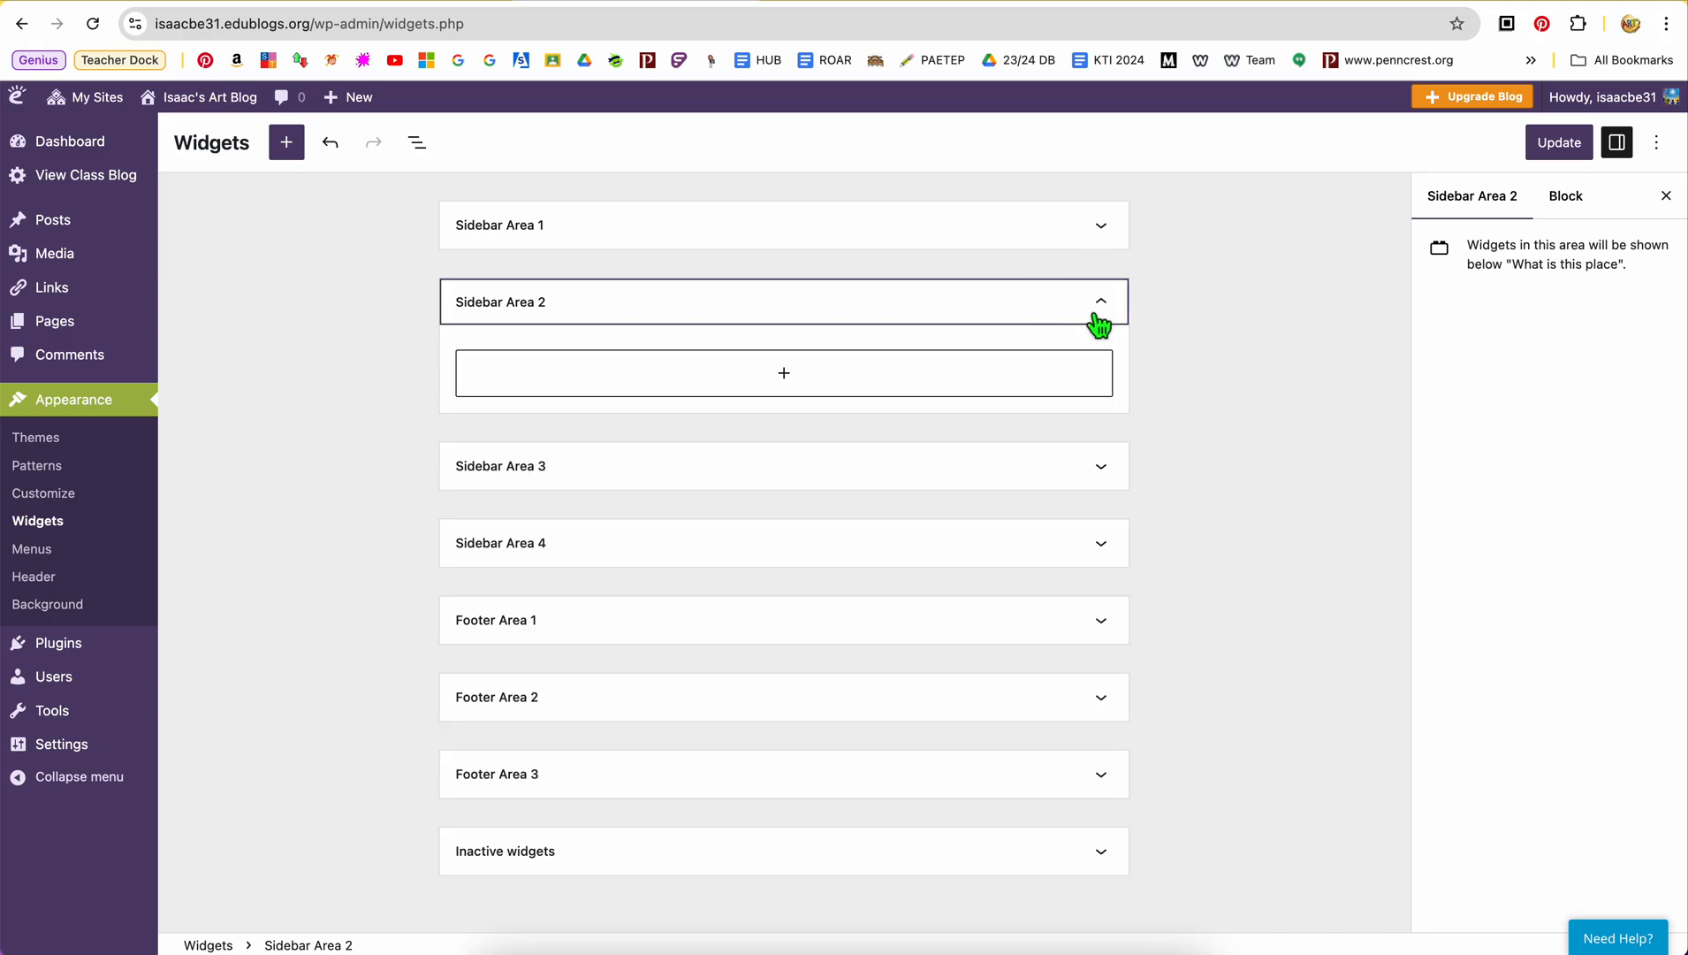
{"action": "left_click", "coordinate": [997, 316]}
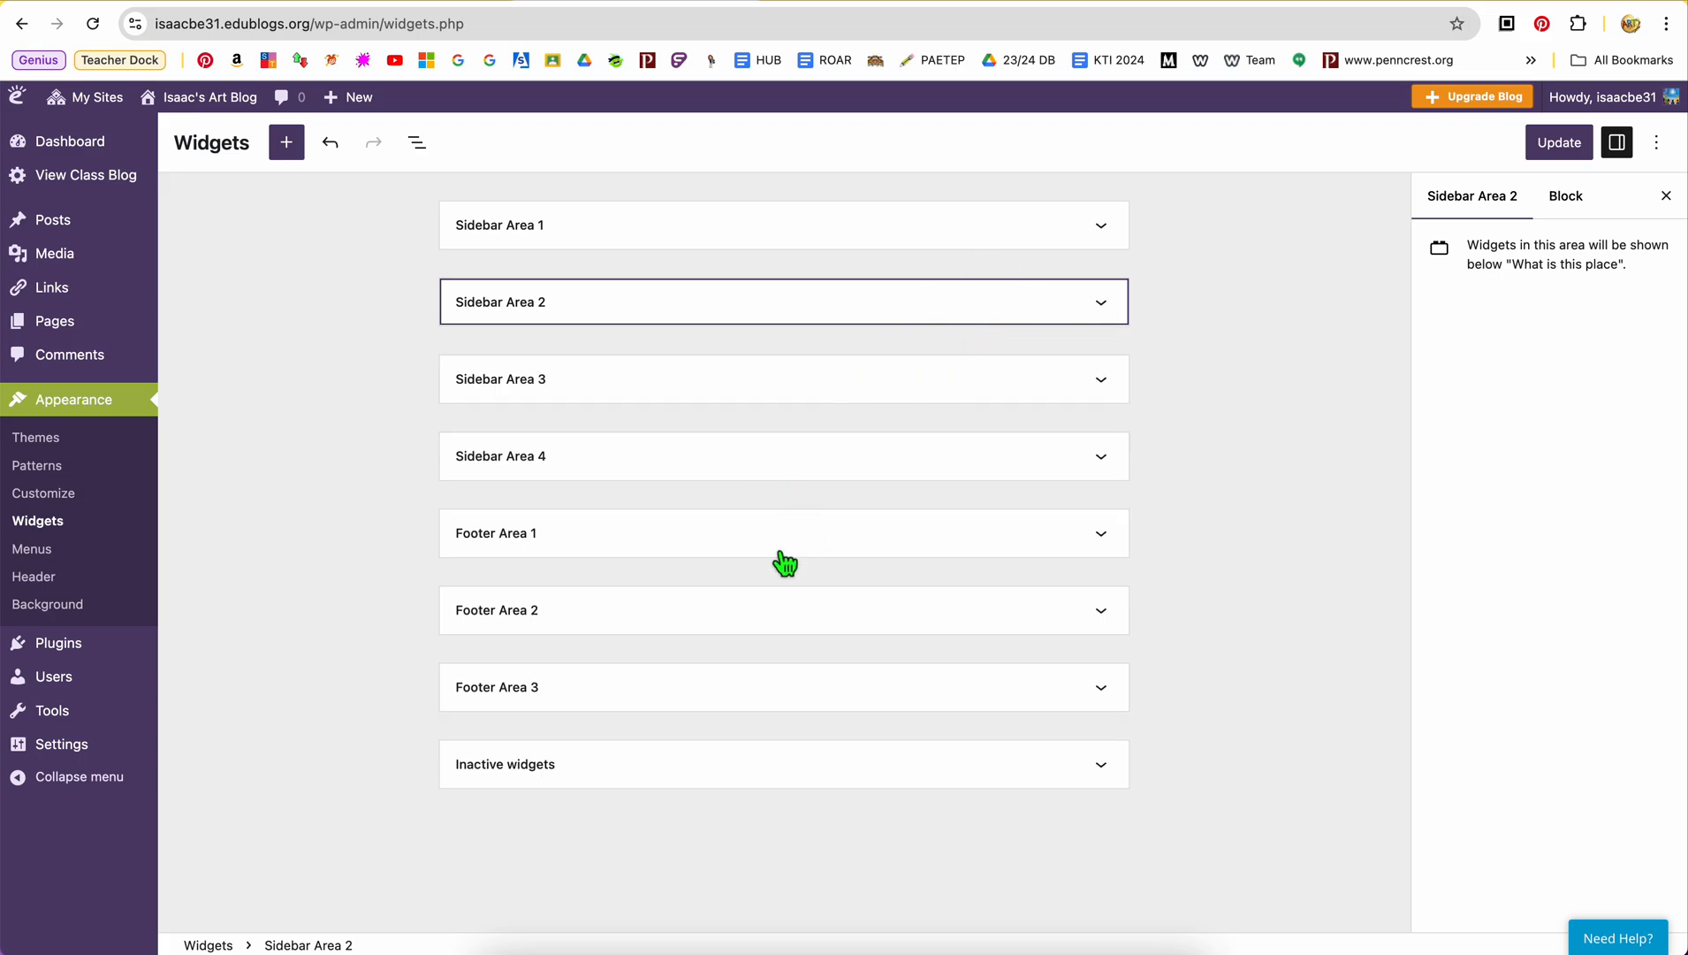
{"action": "left_click", "coordinate": [658, 231]}
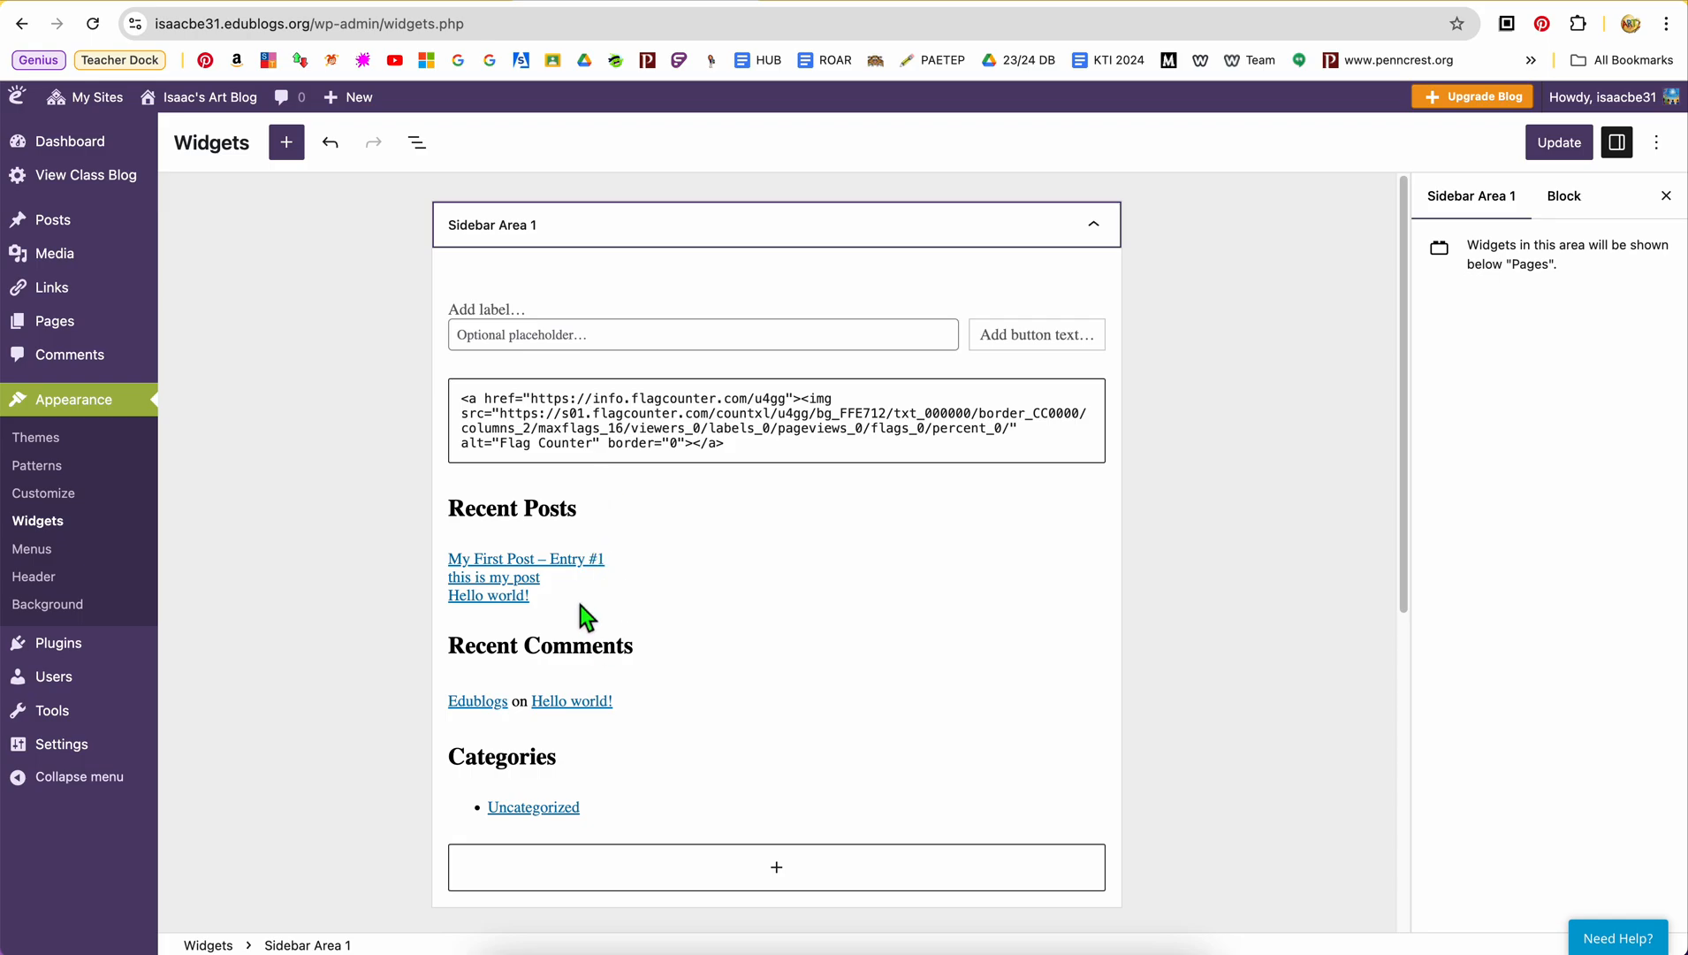
Save the widget changes made in Sidebar Area 1
{"action": "scroll", "coordinate": [757, 583], "scroll_direction": "down", "scroll_amount": 2}
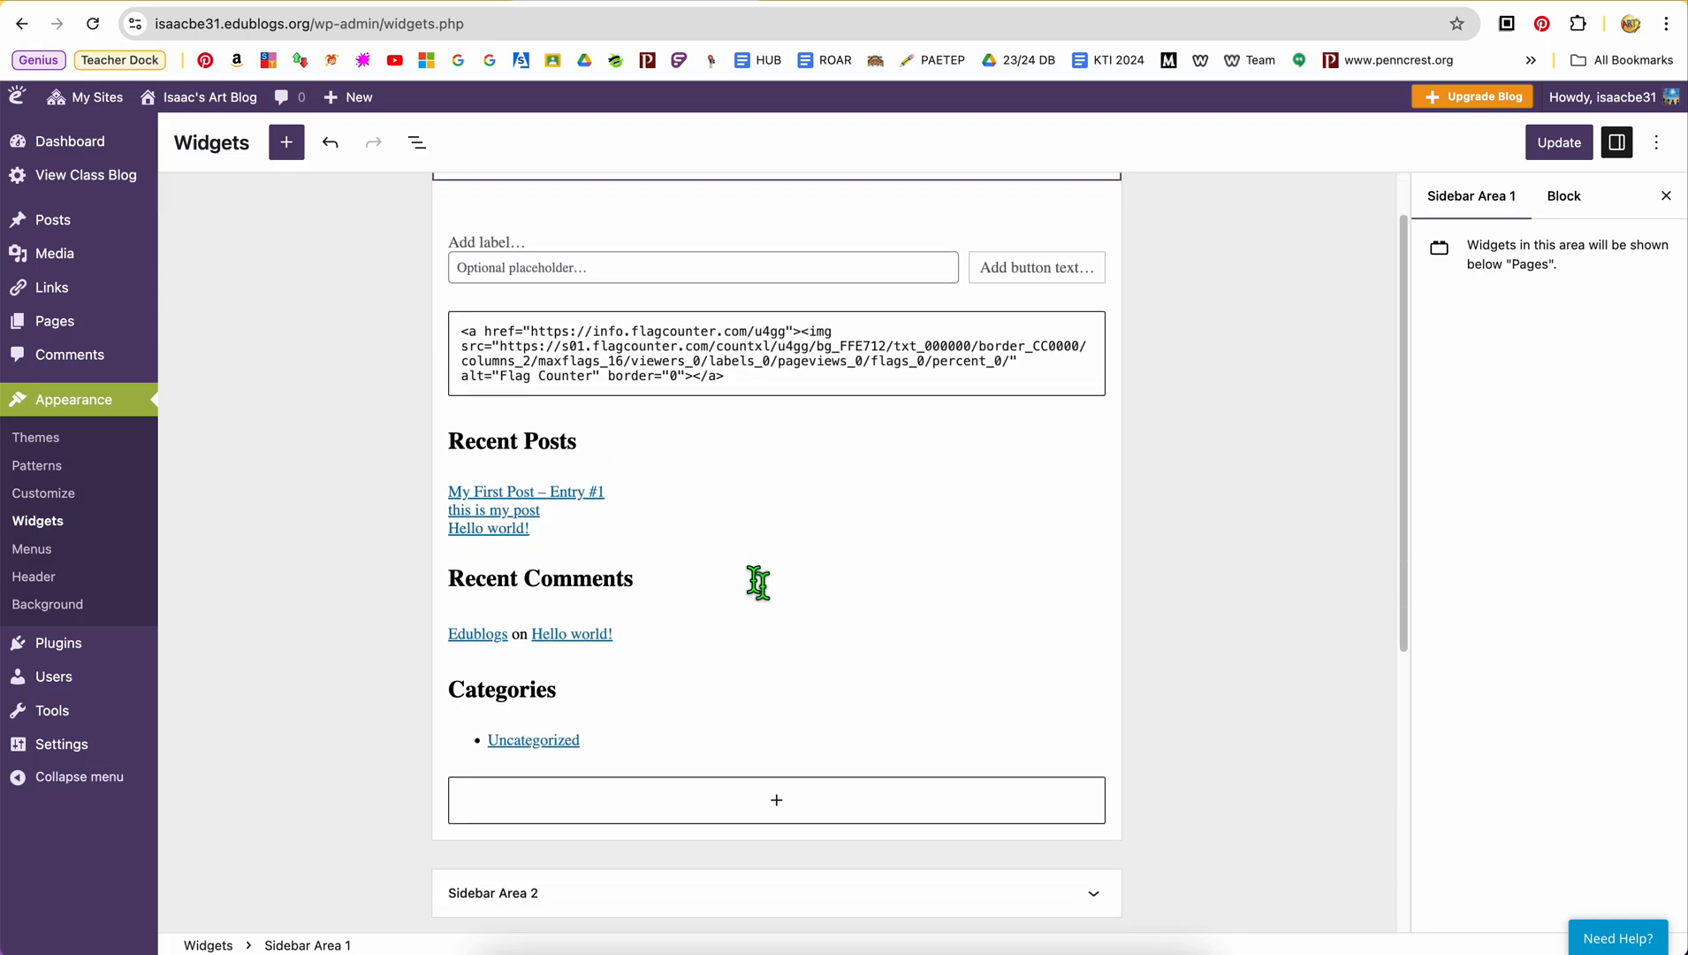
{"action": "left_click", "coordinate": [1559, 143]}
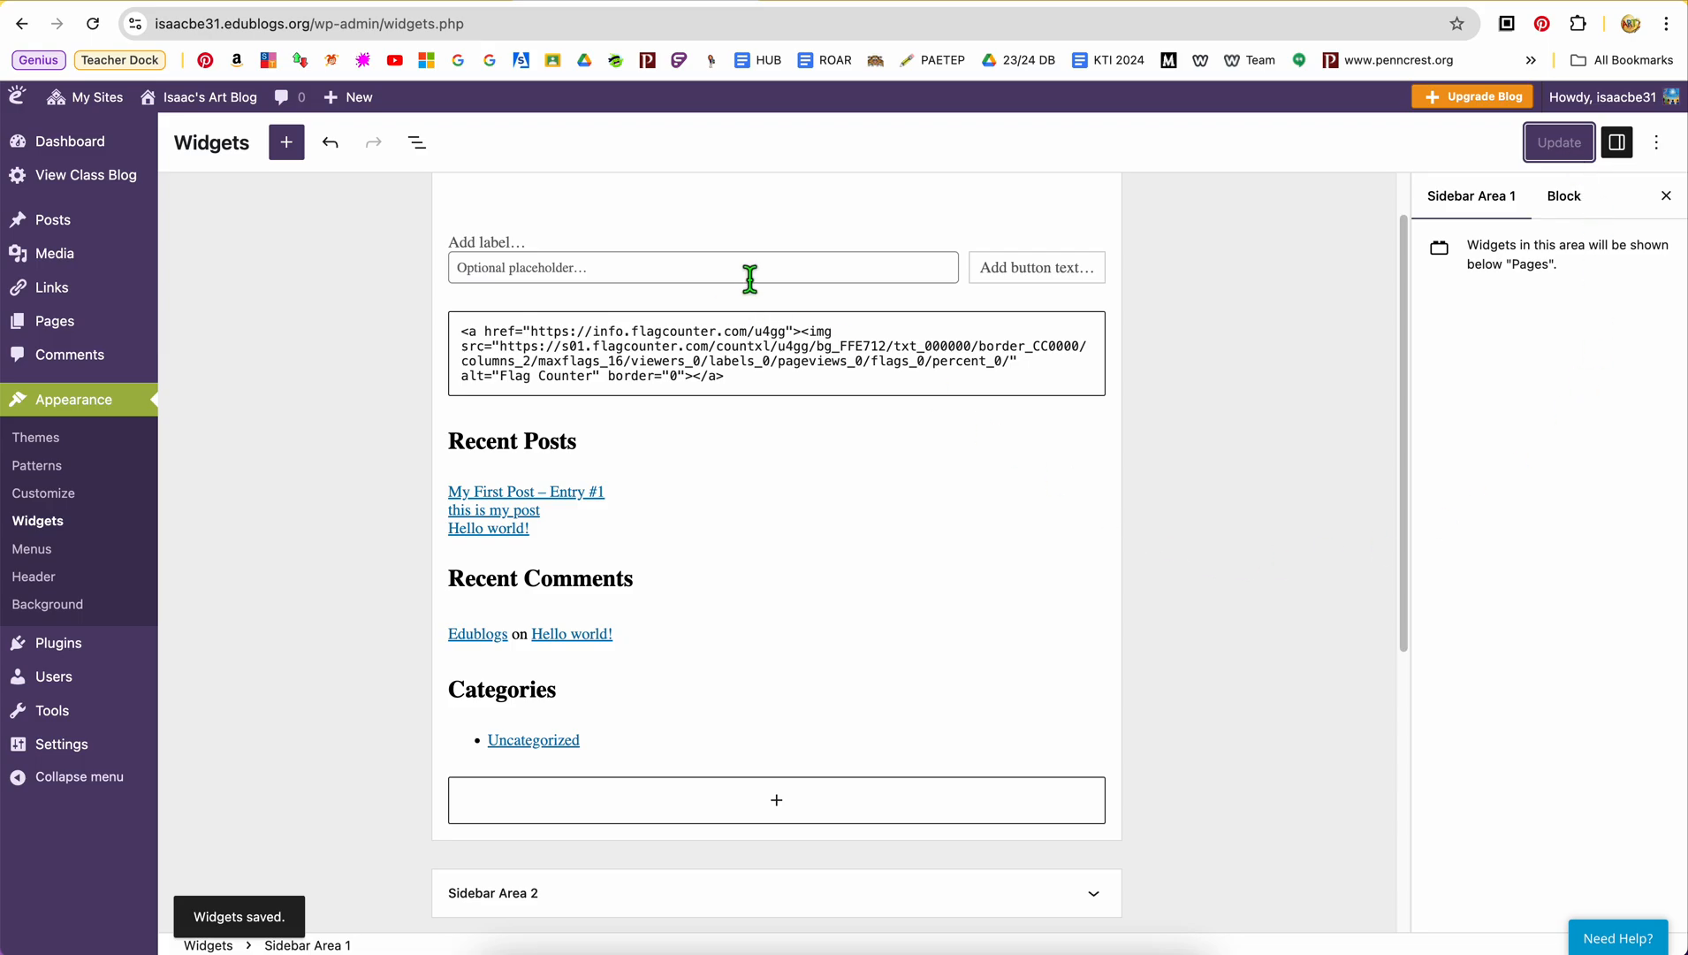
{"action": "scroll", "coordinate": [747, 275], "scroll_direction": "up", "scroll_amount": 2}
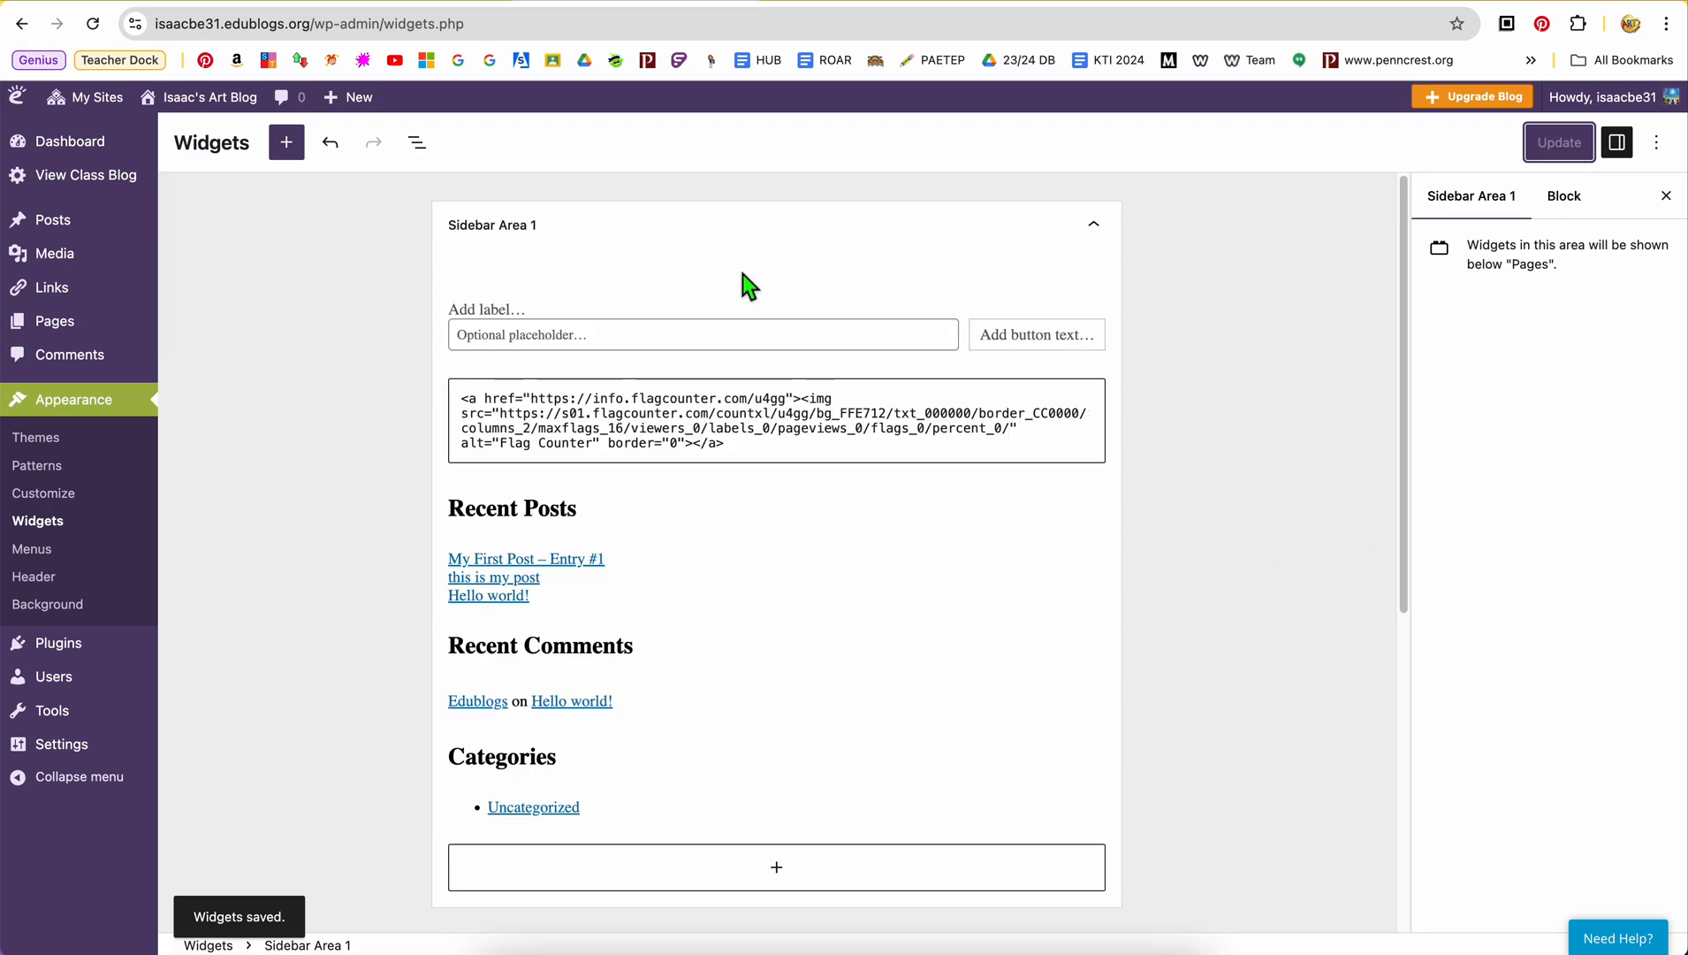
{"action": "left_click", "coordinate": [1617, 143]}
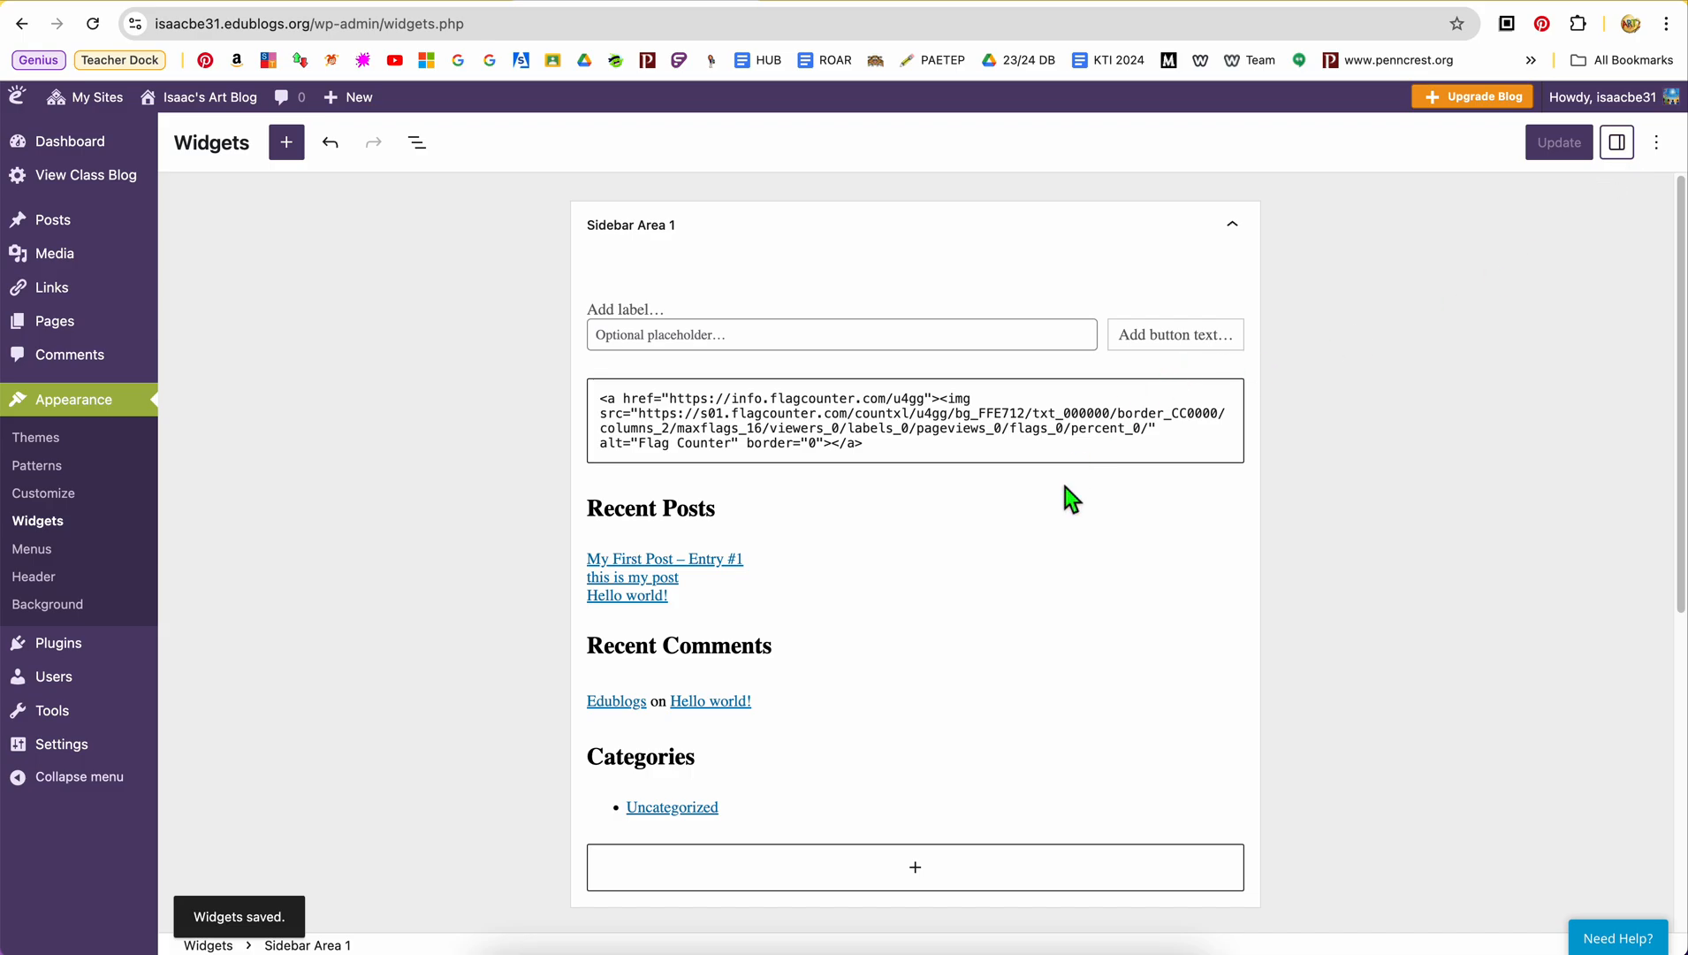
{"action": "left_click", "coordinate": [1618, 144]}
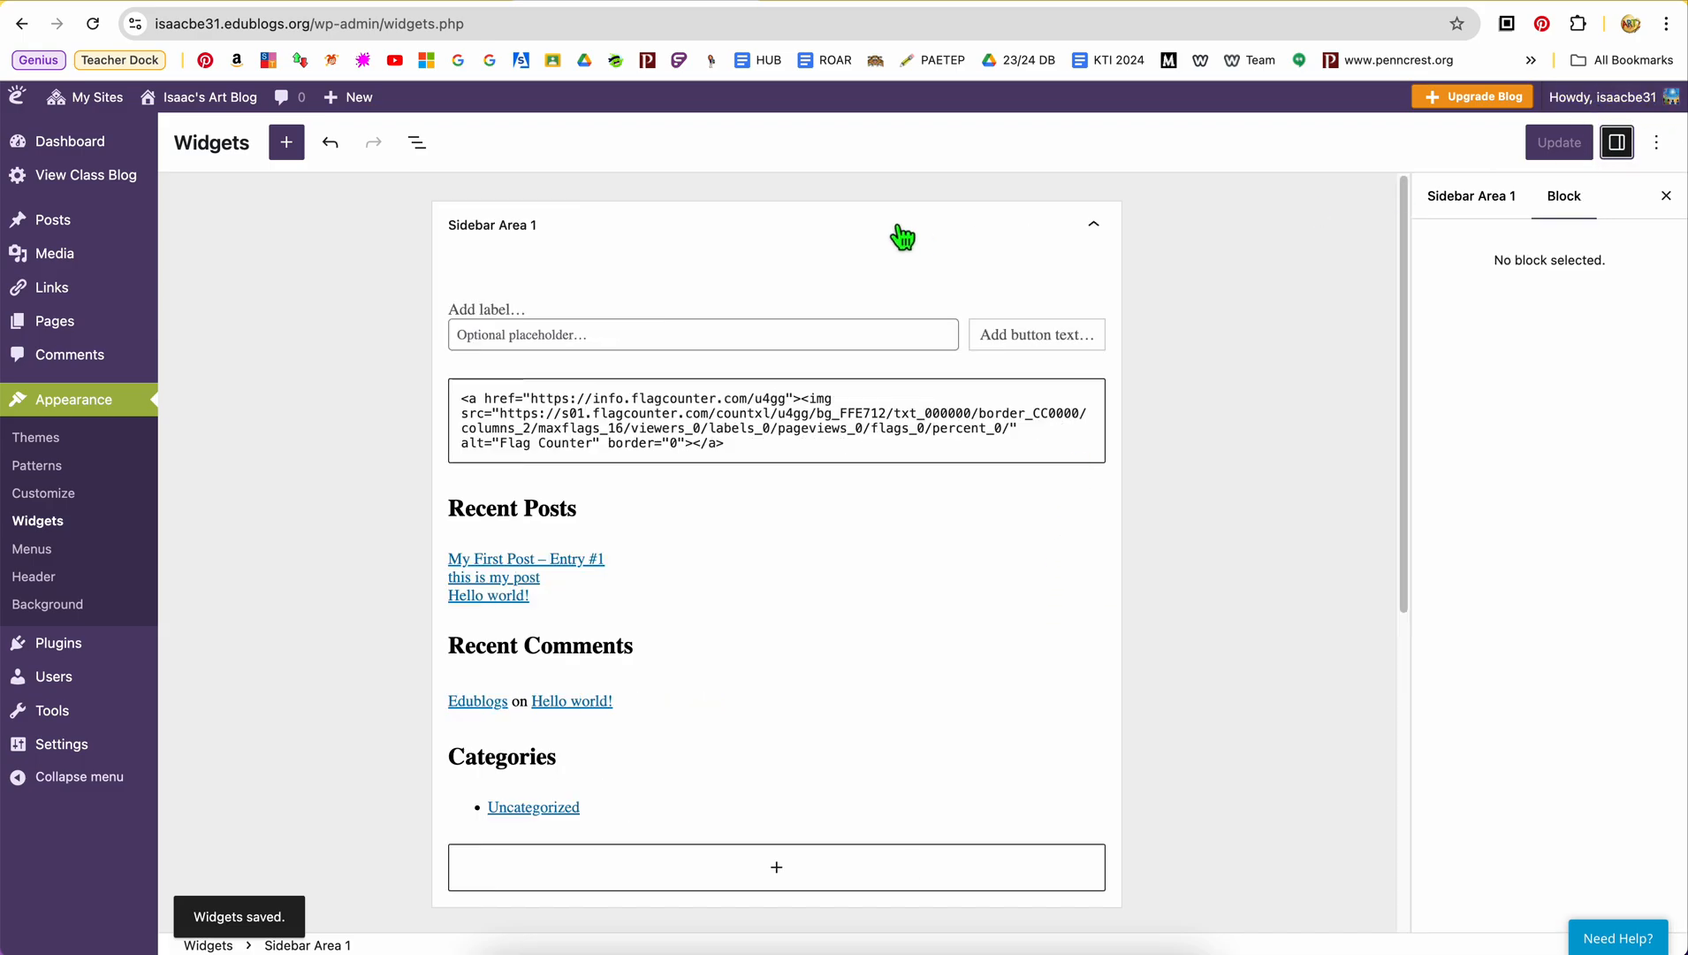
{"action": "left_click", "coordinate": [1659, 143]}
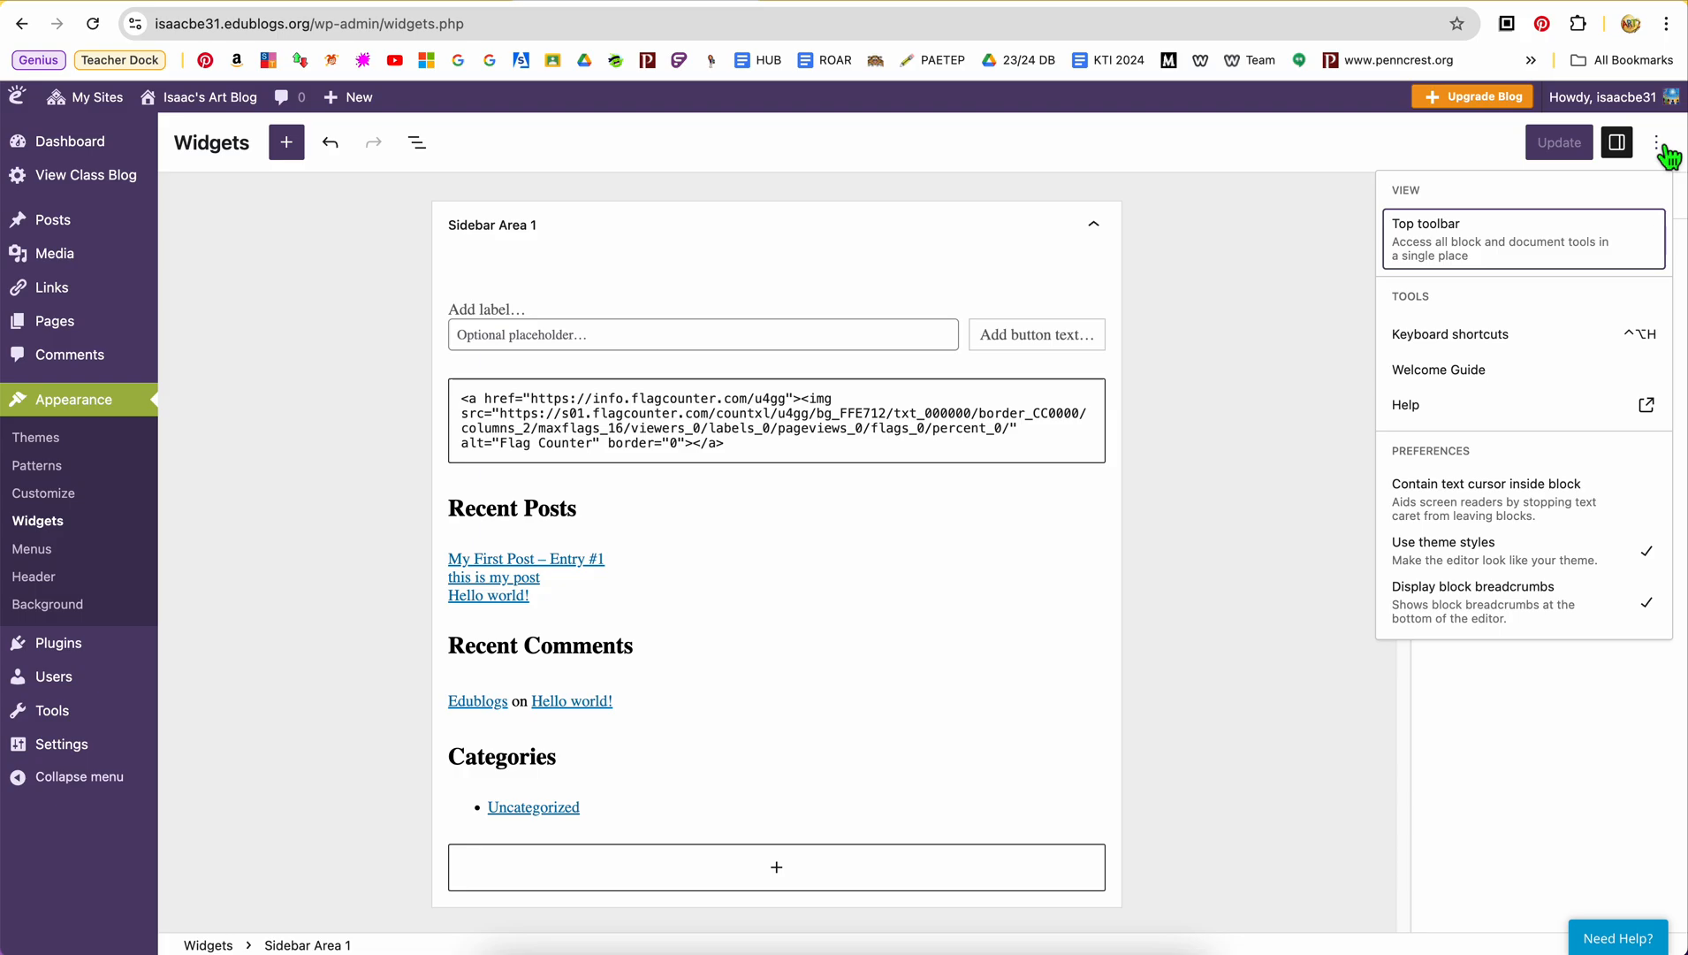
{"action": "left_click", "coordinate": [1273, 370]}
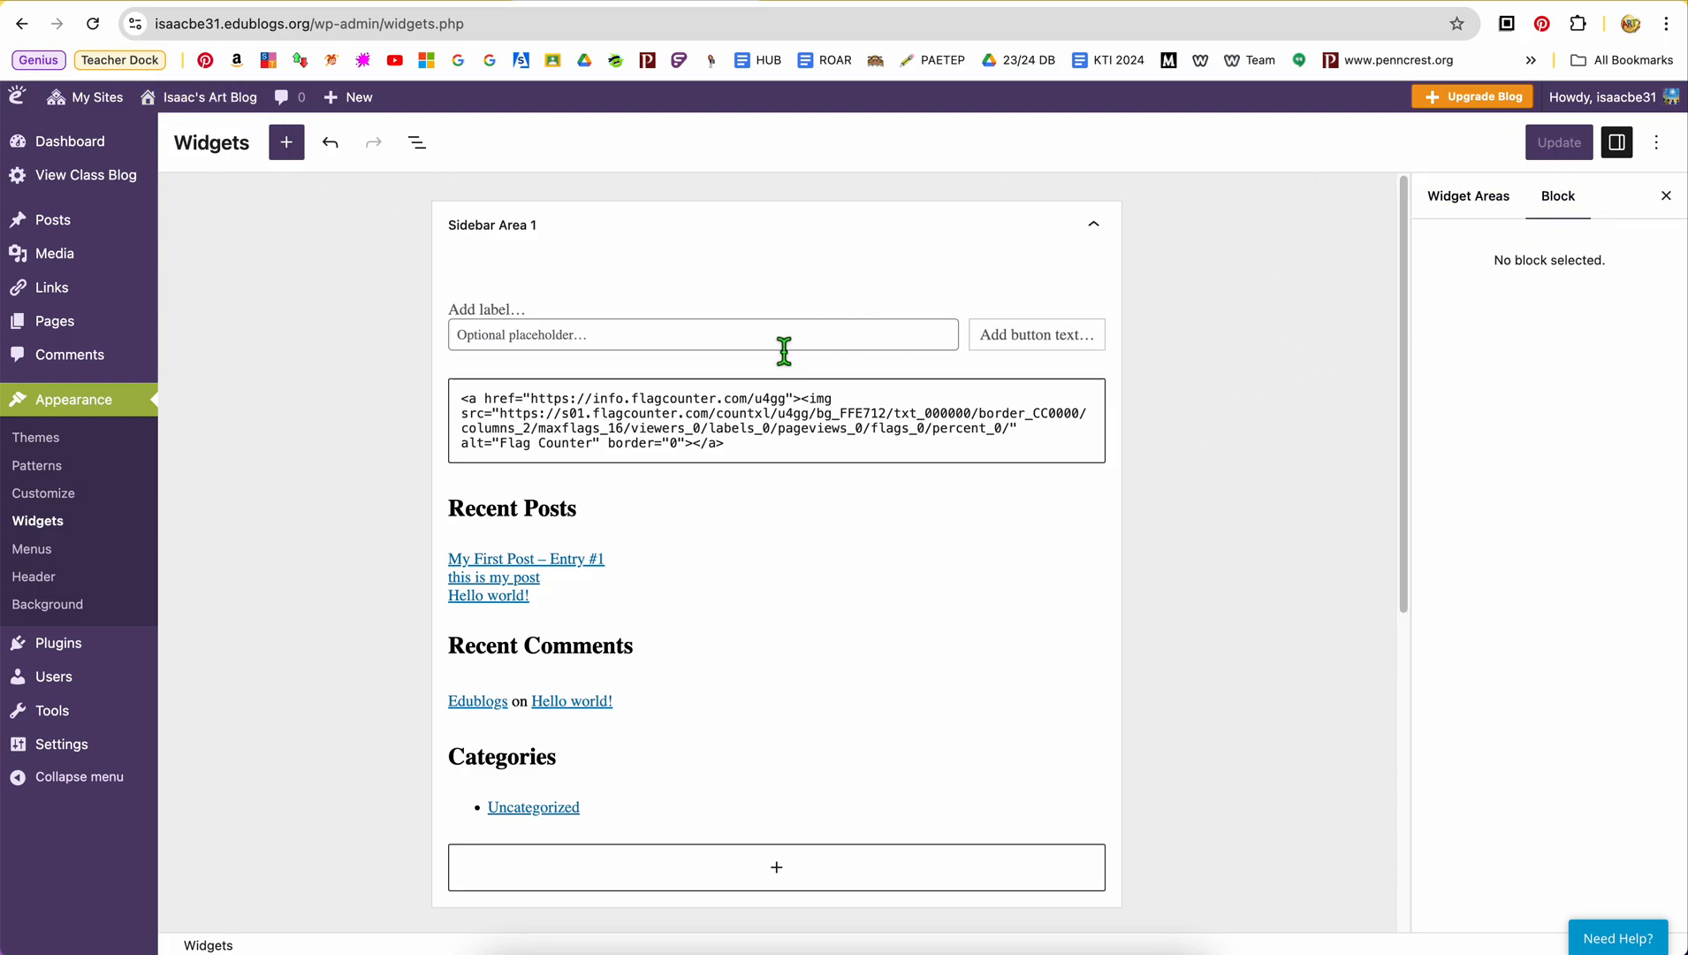
Visit the student art blog and examine the flag counter and the other sidebar widgets down to the footer
{"action": "mouse_move", "coordinate": [226, 111]}
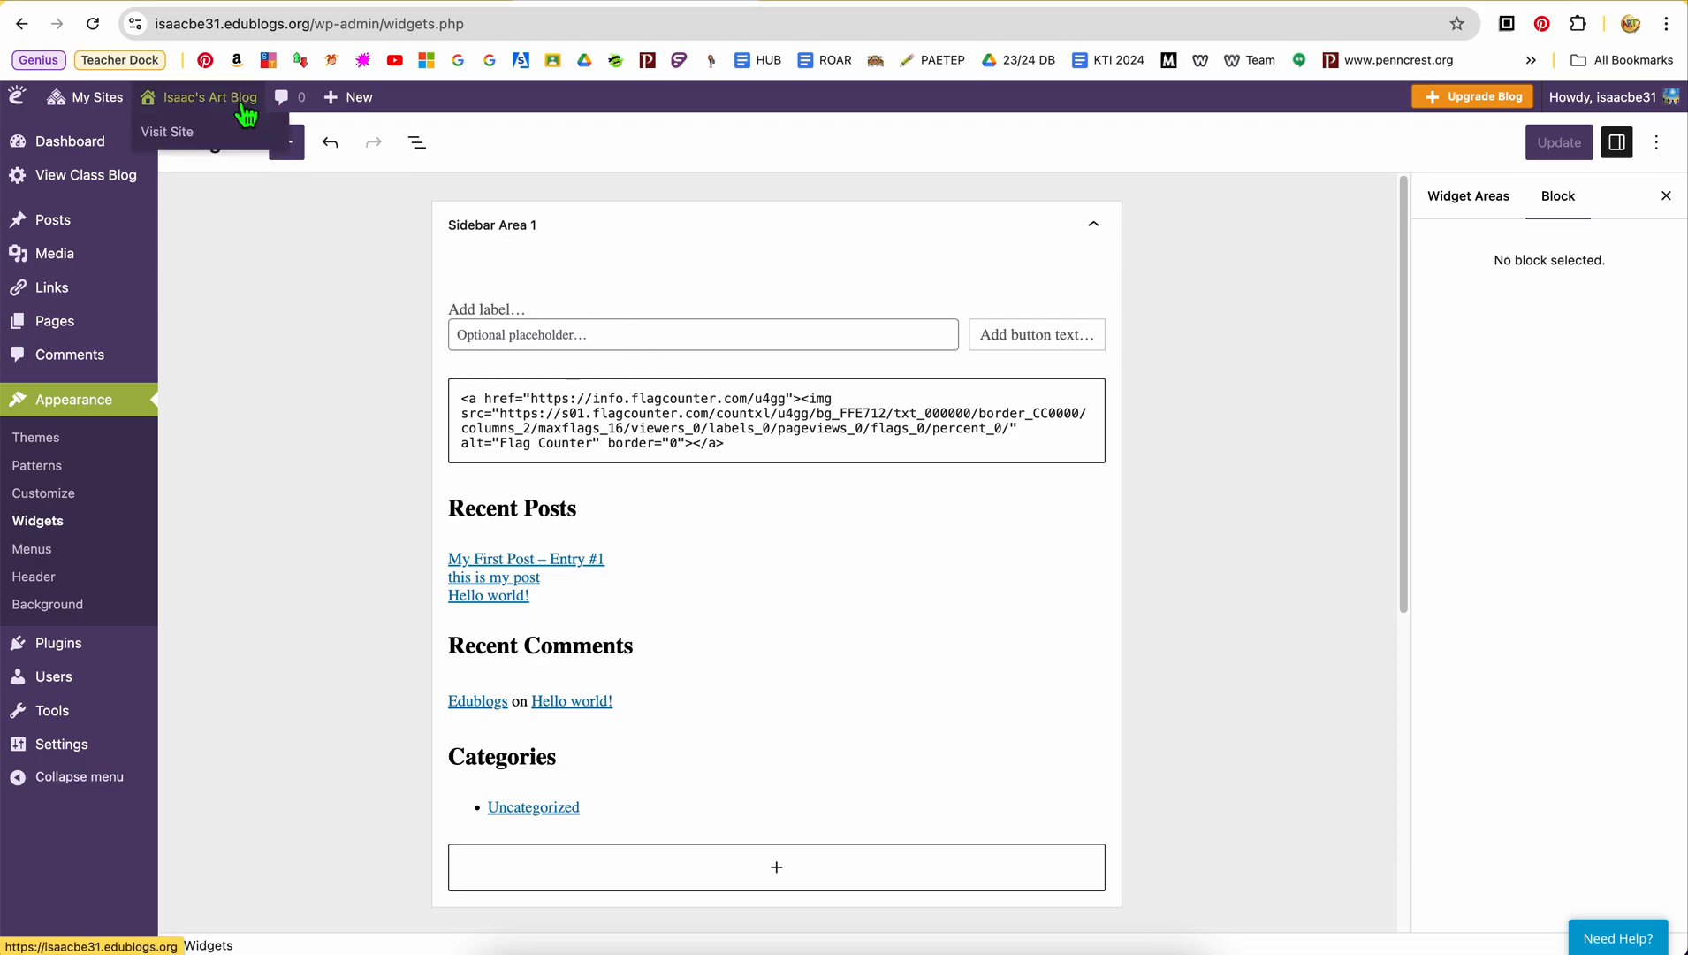
{"action": "left_click", "coordinate": [200, 144]}
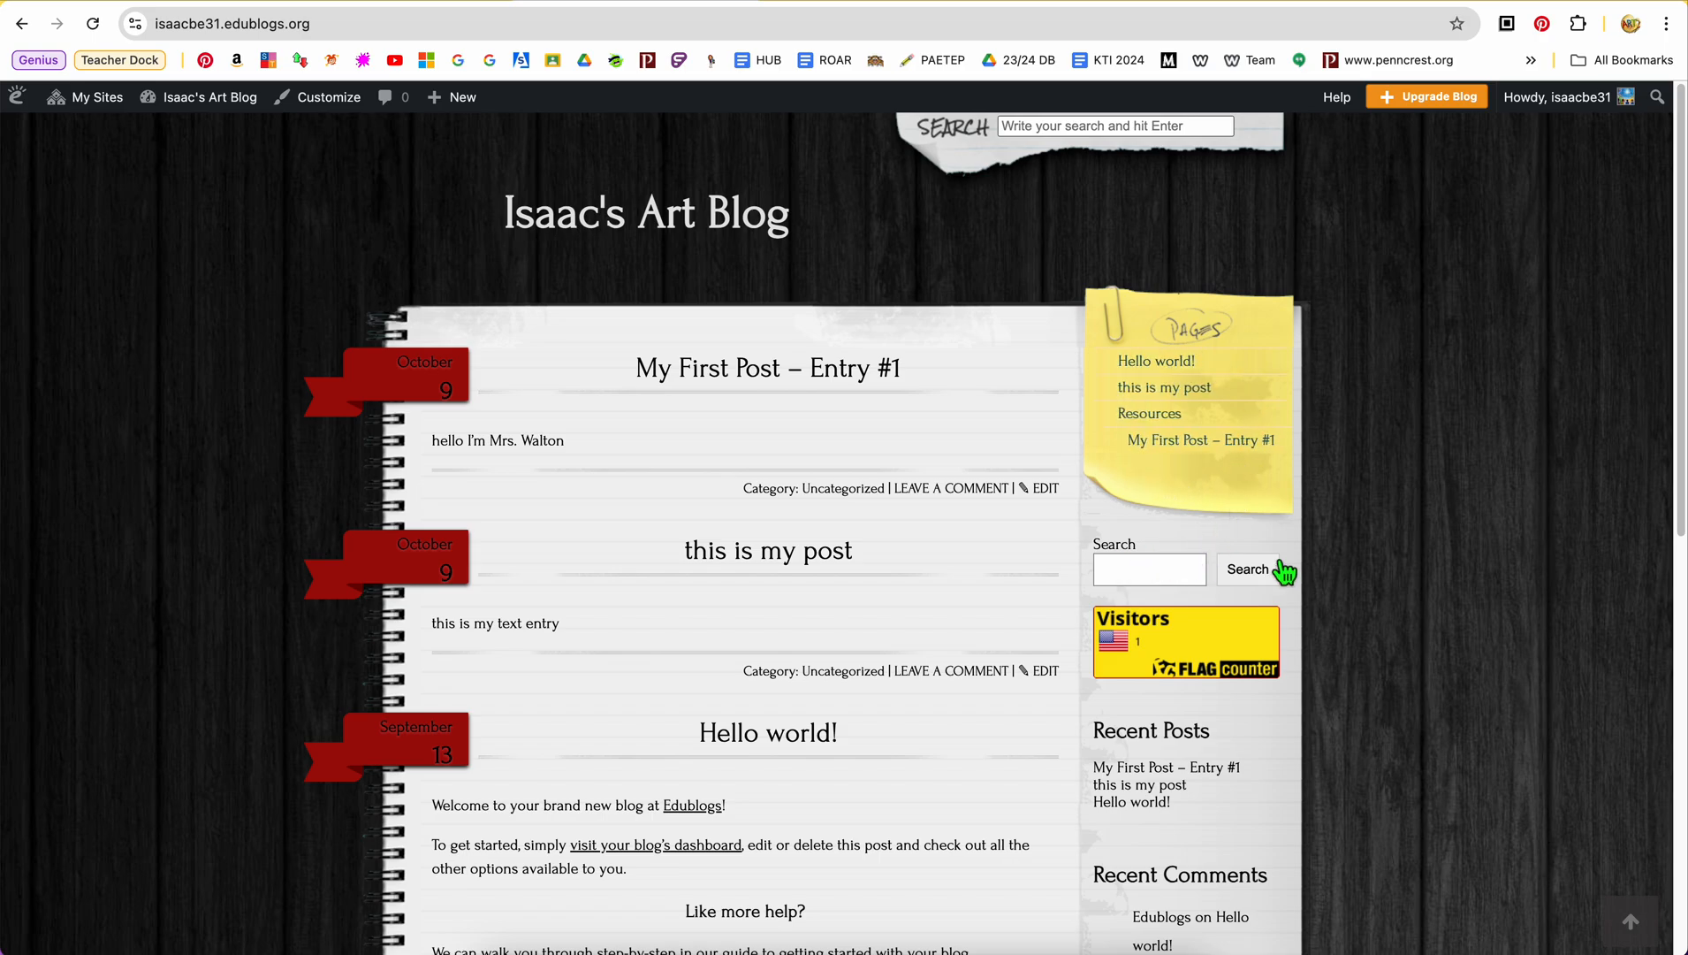
{"action": "scroll", "coordinate": [1284, 573], "scroll_direction": "down", "scroll_amount": 1}
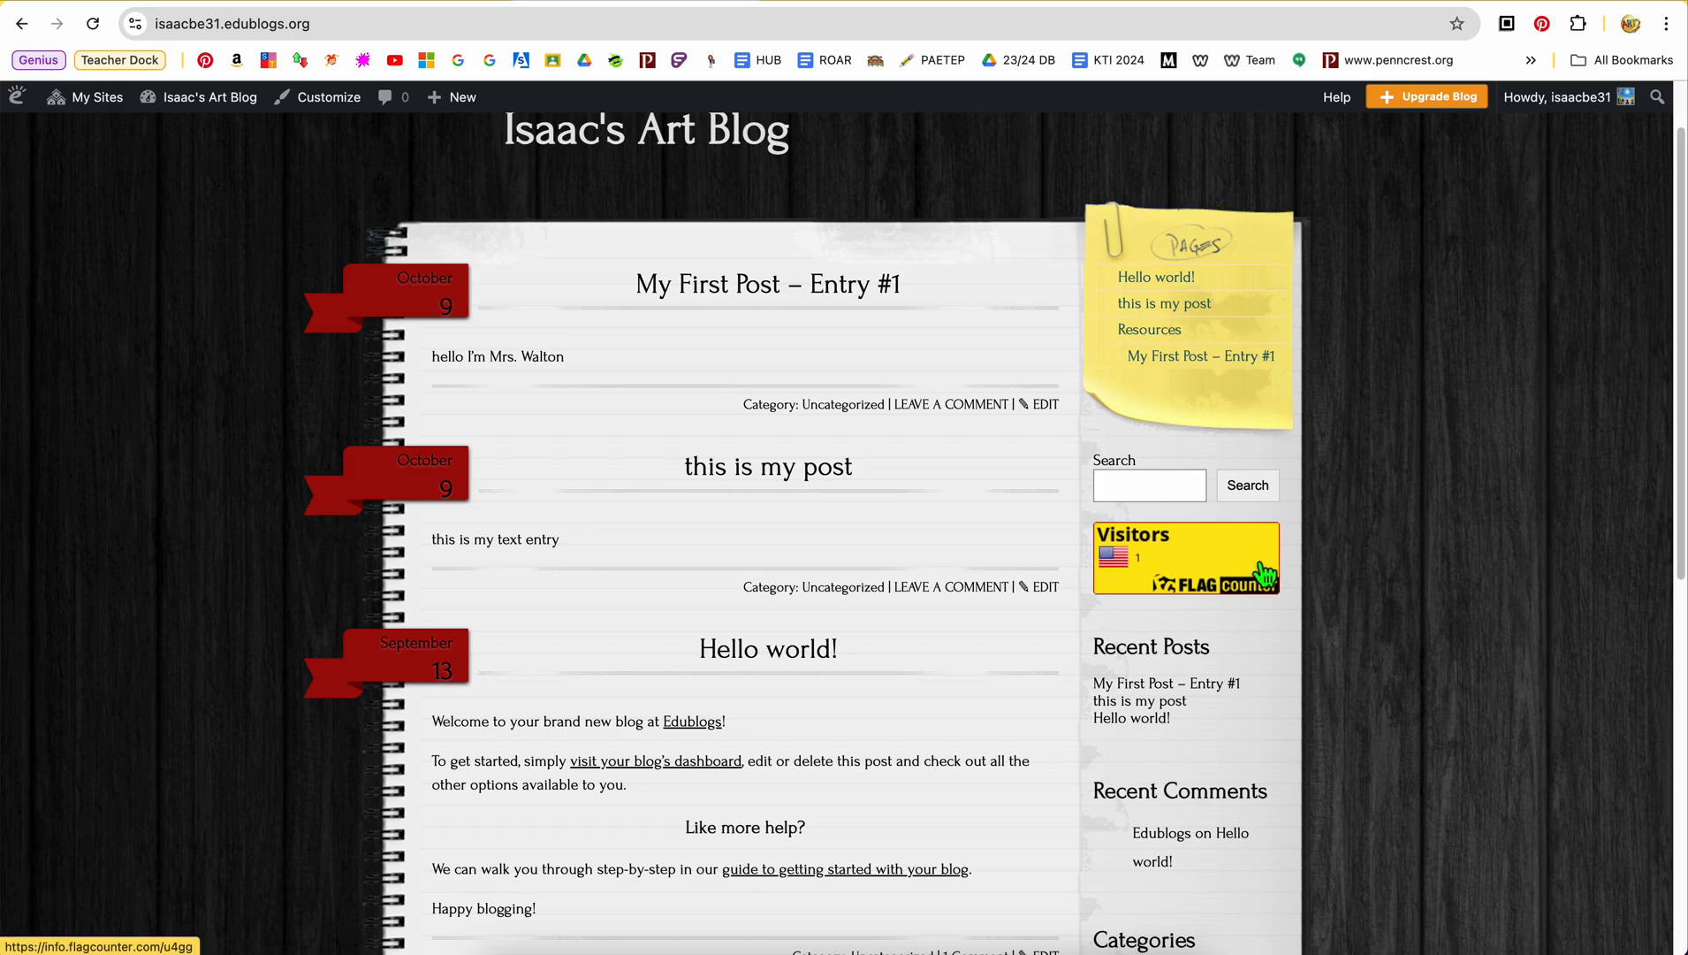
{"action": "scroll", "coordinate": [1120, 650], "scroll_direction": "down", "scroll_amount": 1}
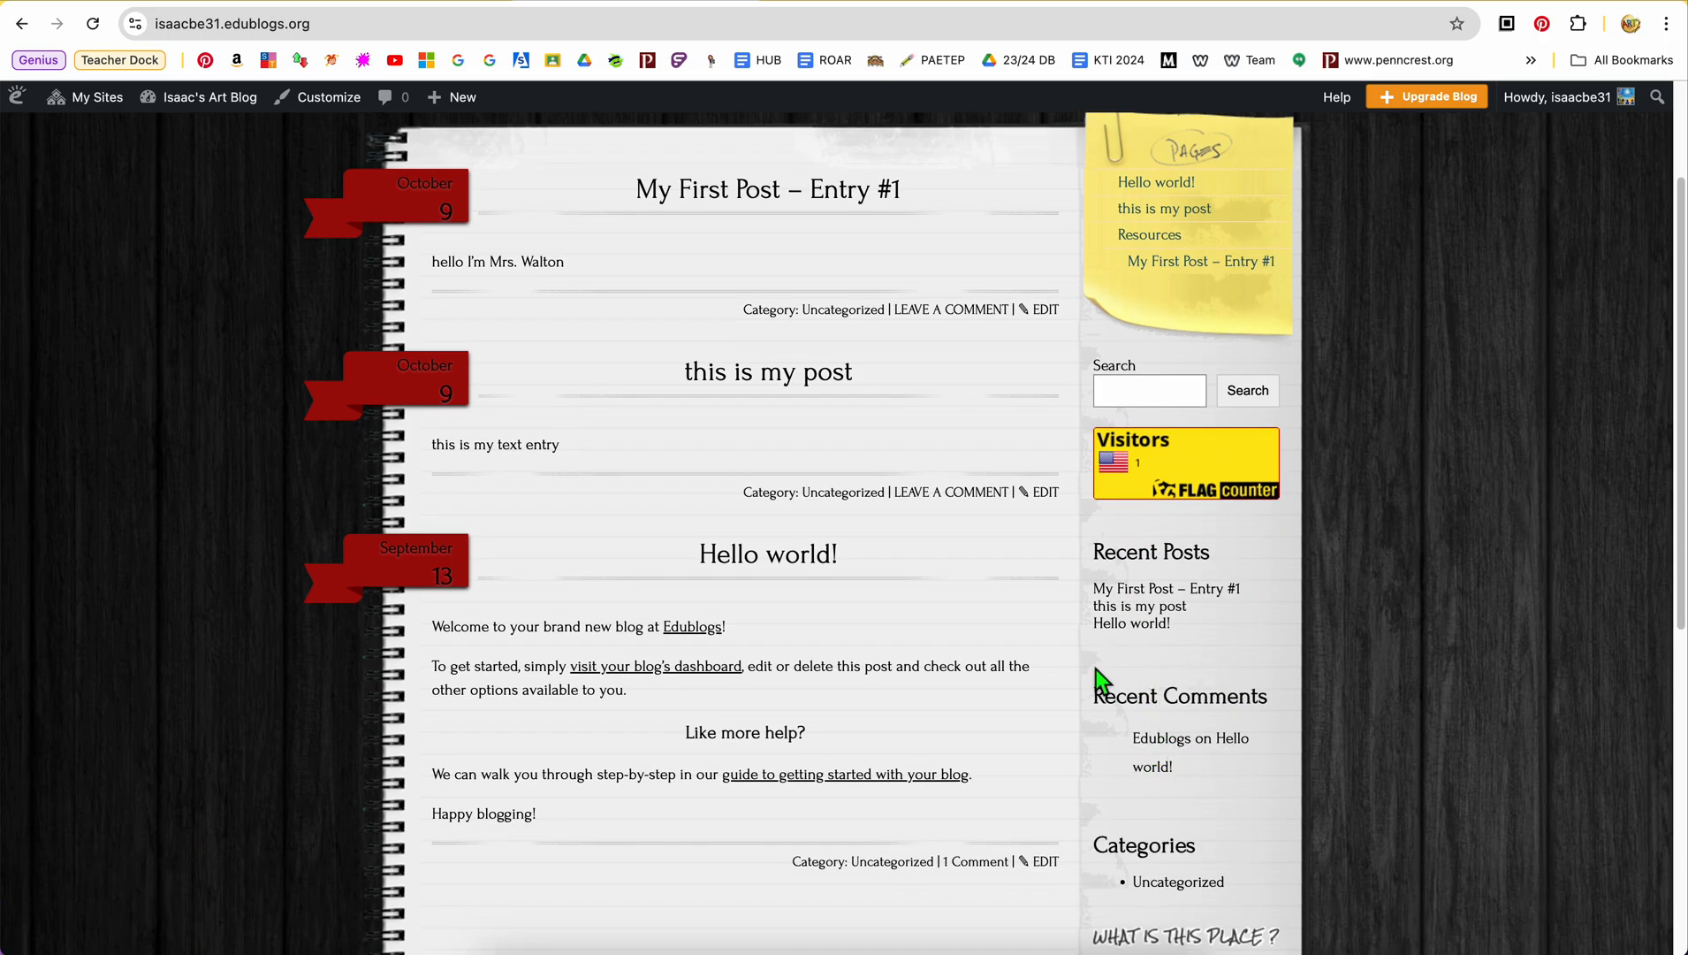
{"action": "scroll", "coordinate": [1221, 828], "scroll_direction": "down", "scroll_amount": 5}
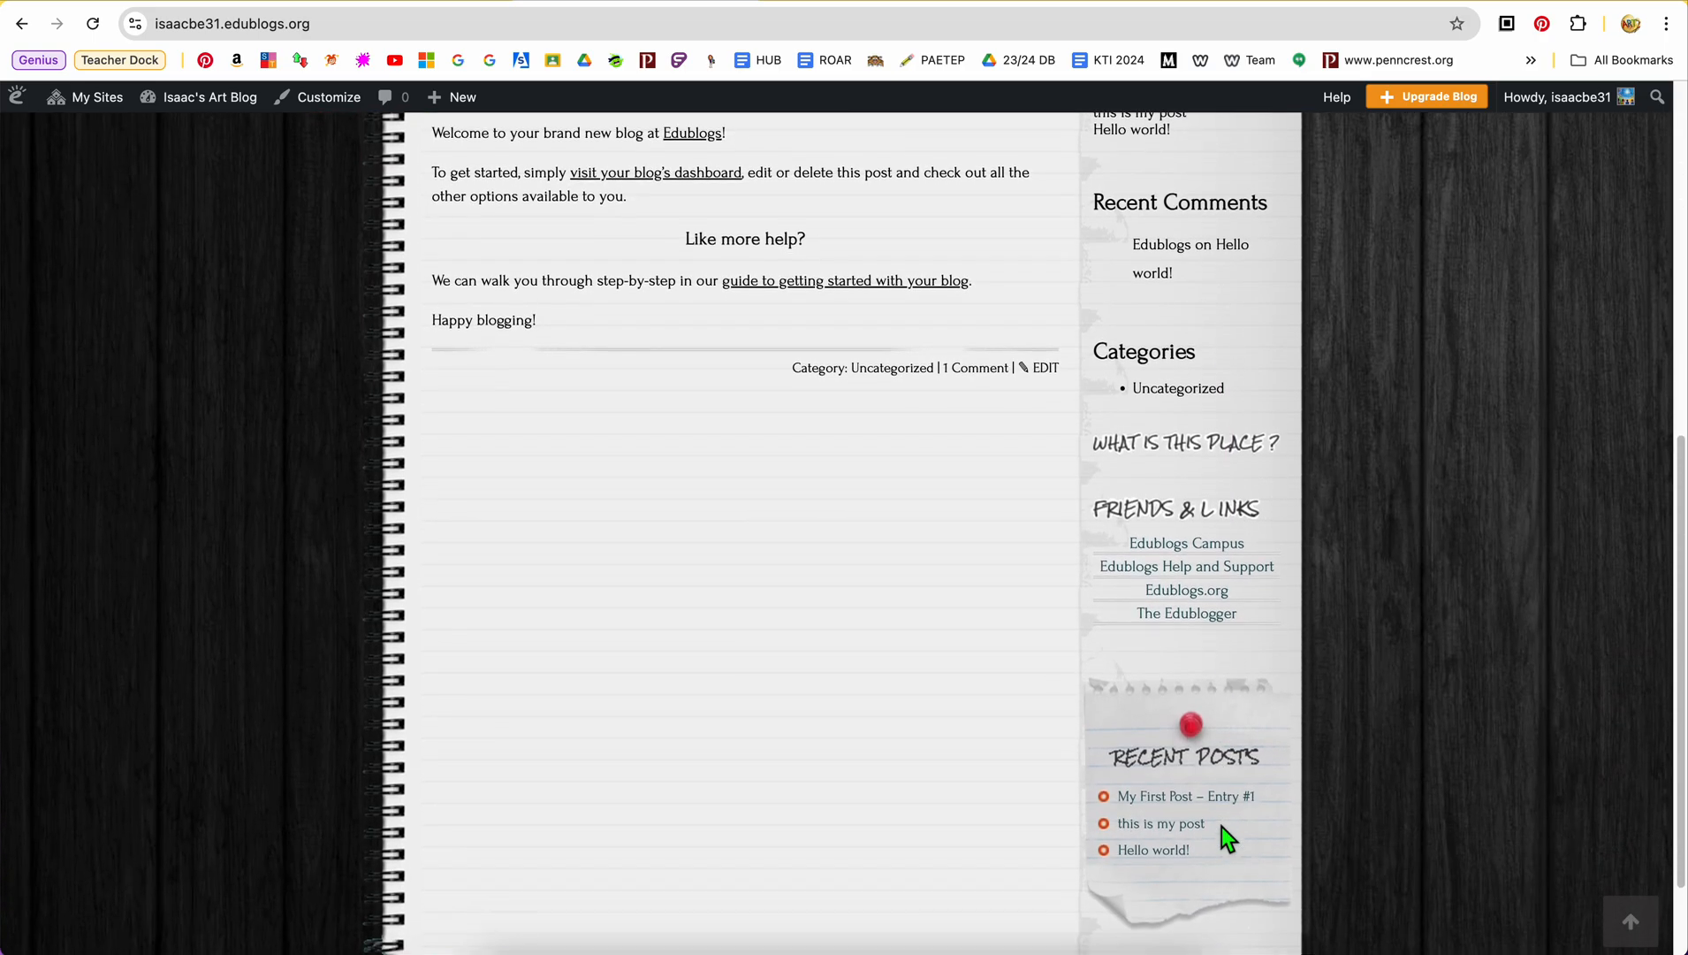
{"action": "scroll", "coordinate": [1221, 828], "scroll_direction": "down", "scroll_amount": 2}
{"action": "scroll", "coordinate": [1222, 828], "scroll_direction": "up", "scroll_amount": 5}
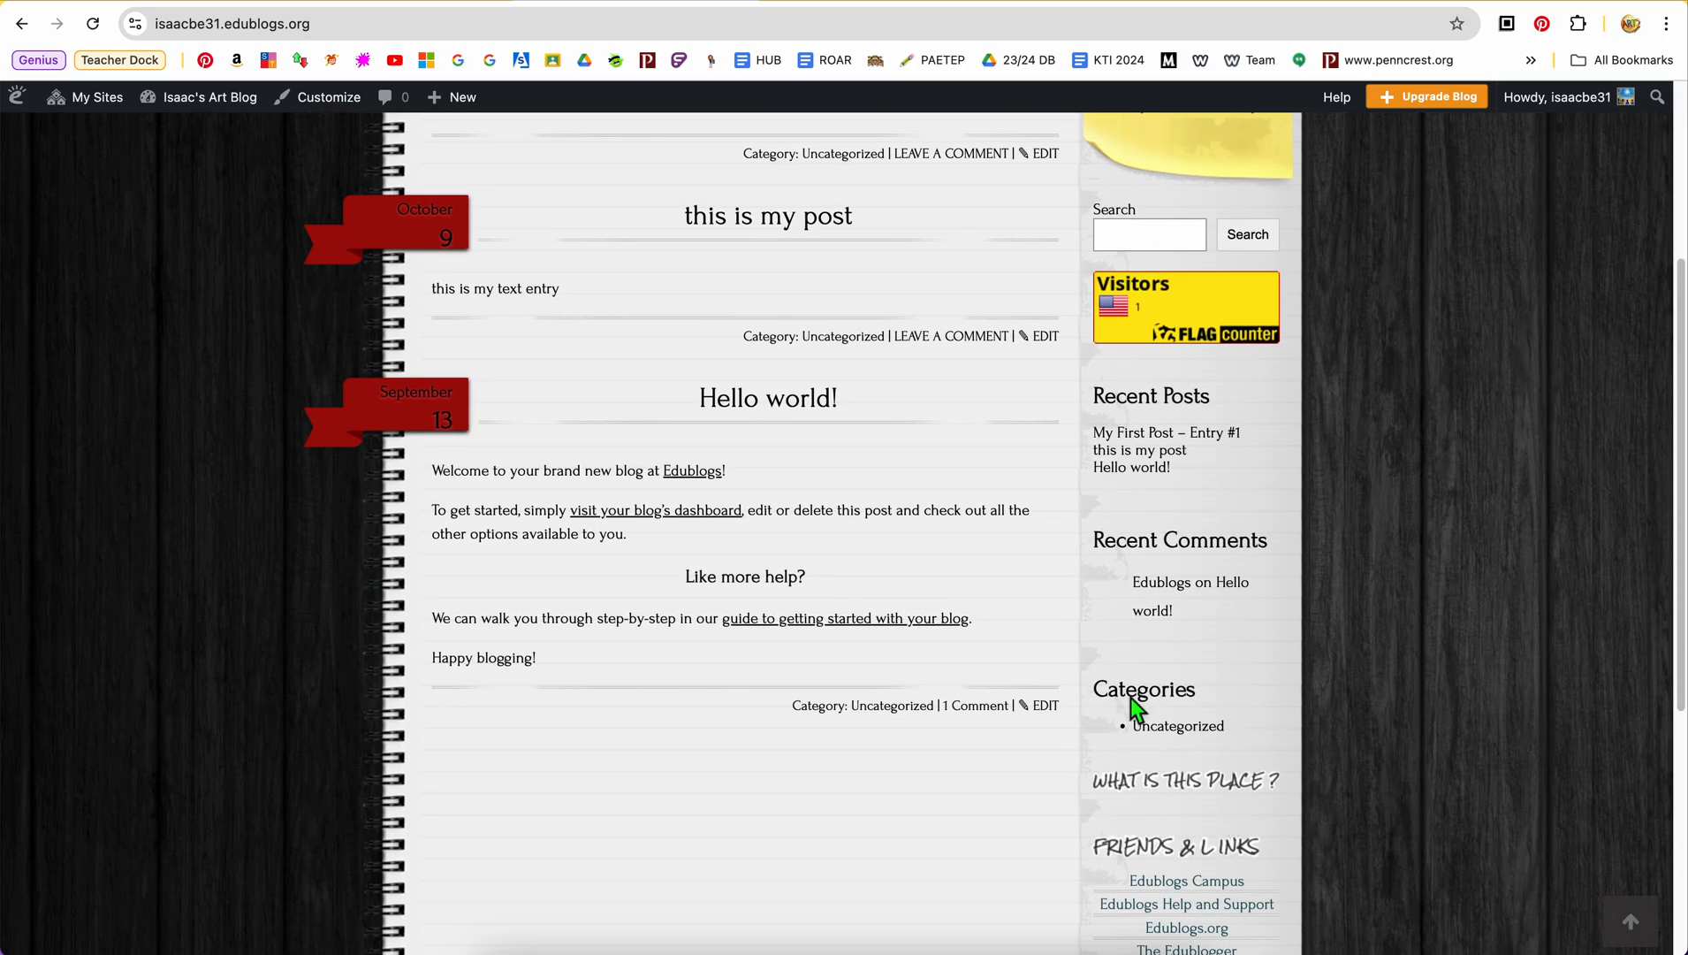
{"action": "scroll", "coordinate": [1221, 491], "scroll_direction": "up", "scroll_amount": 2}
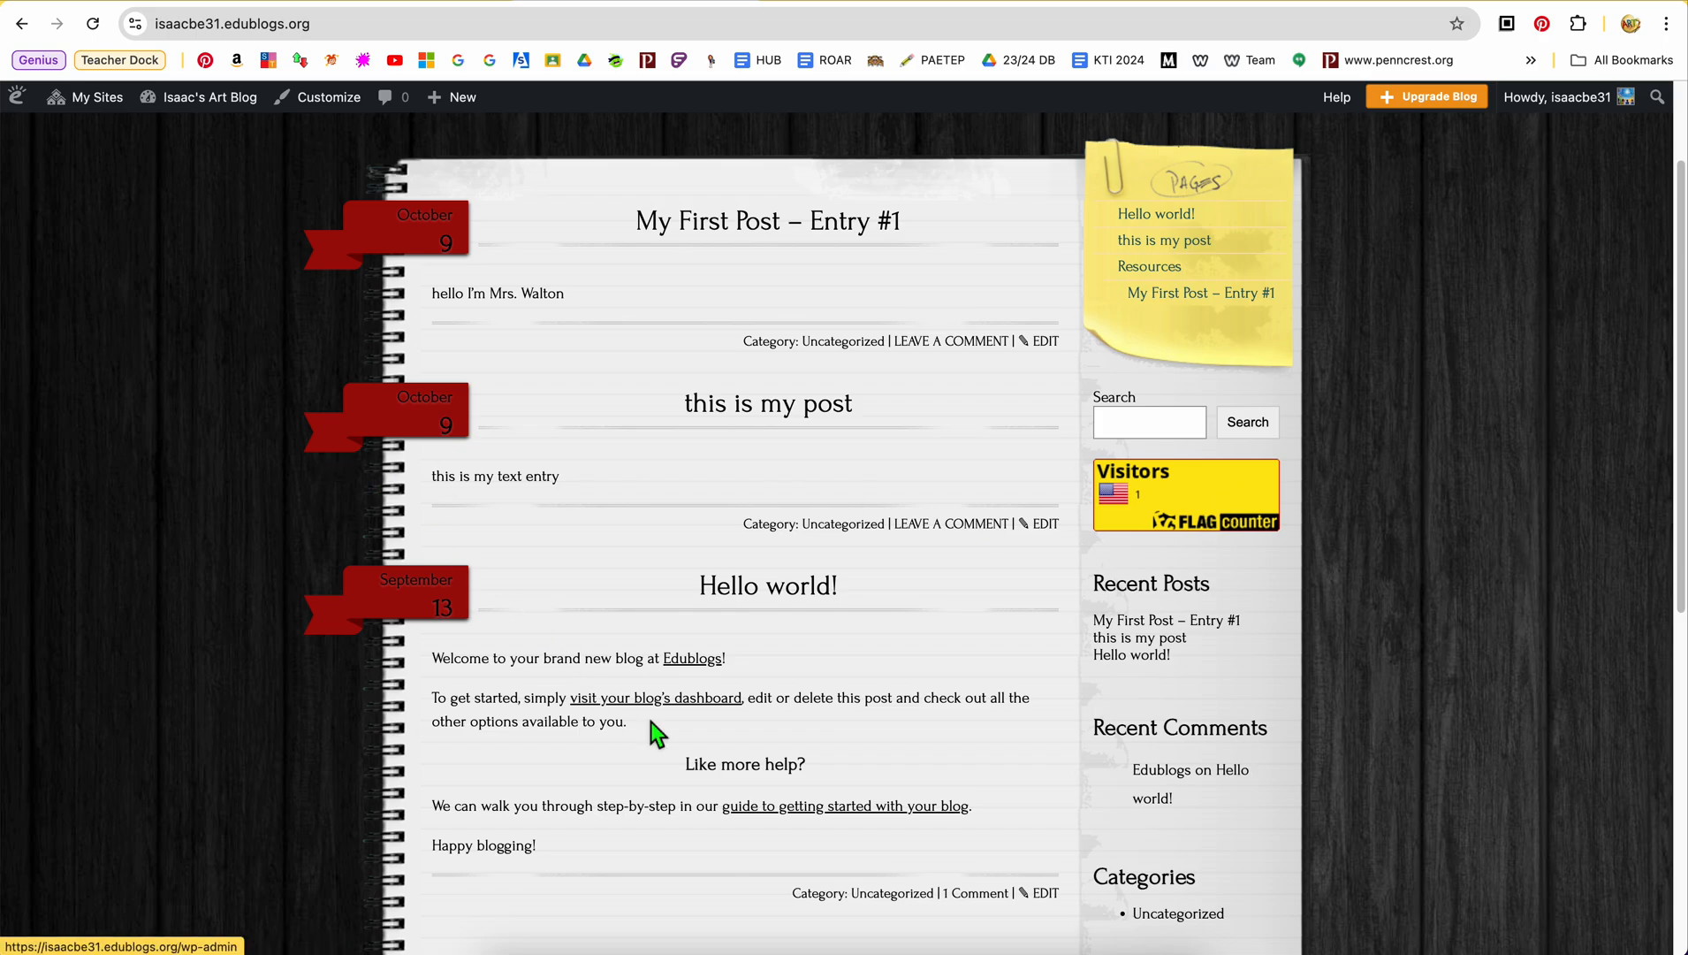
{"action": "scroll", "coordinate": [654, 732], "scroll_direction": "down", "scroll_amount": 3}
{"action": "scroll", "coordinate": [651, 723], "scroll_direction": "down", "scroll_amount": 4}
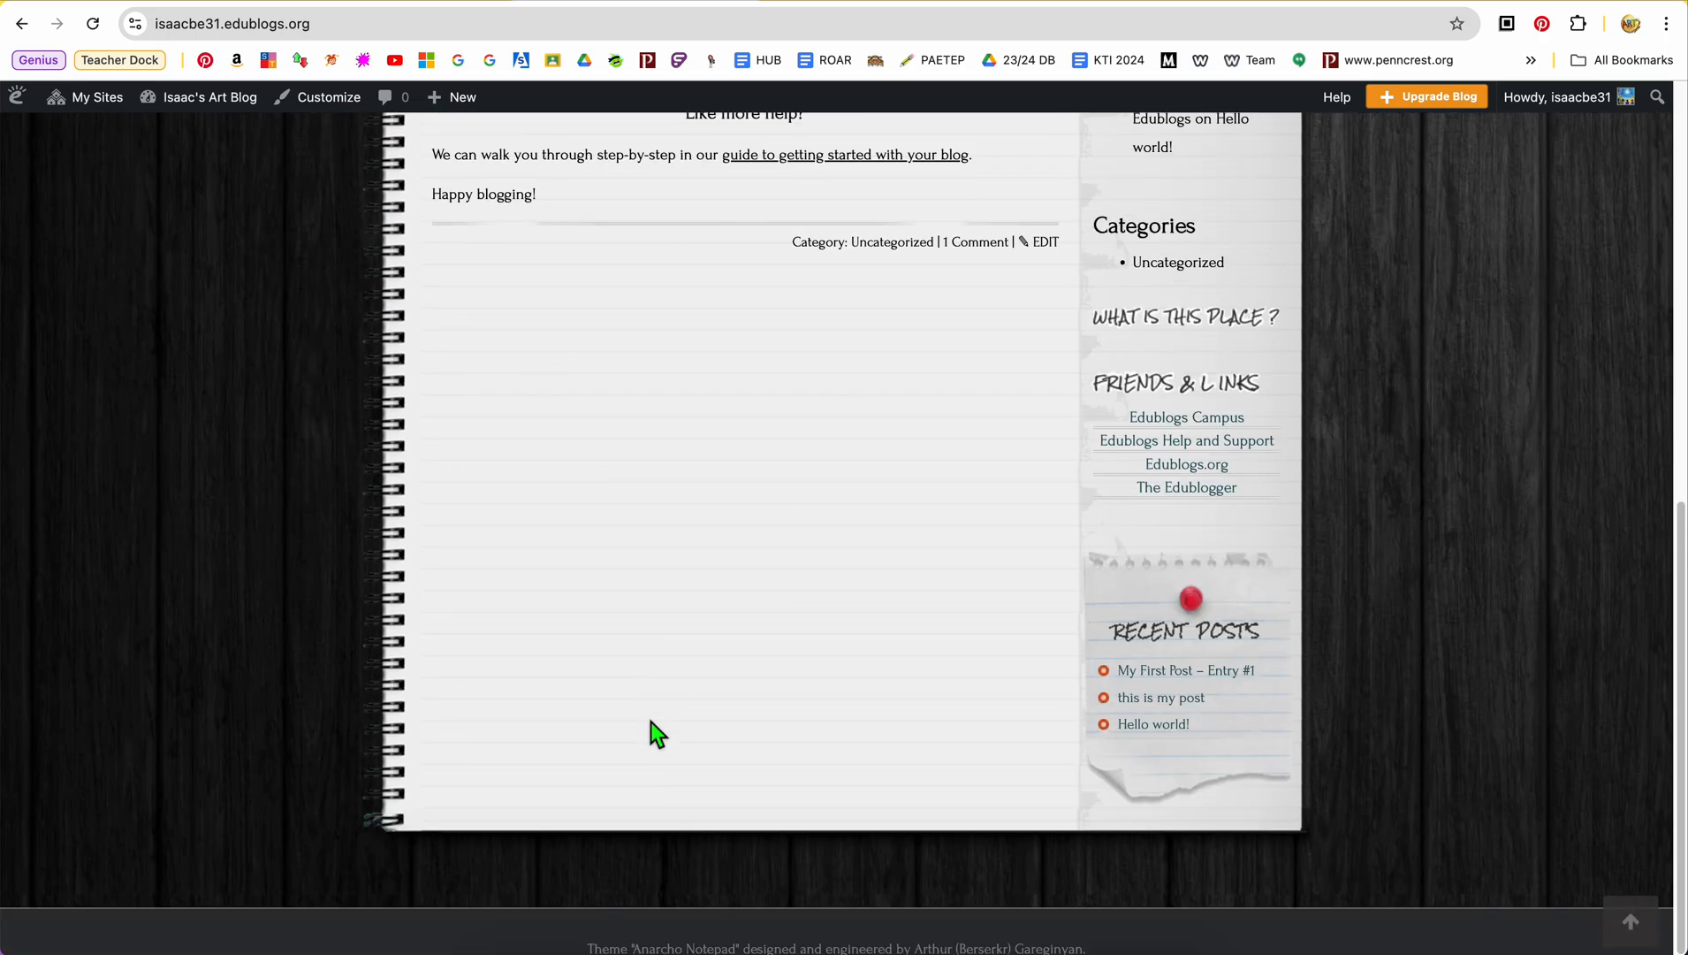
{"action": "scroll", "coordinate": [651, 723], "scroll_direction": "up", "scroll_amount": 5}
{"action": "scroll", "coordinate": [650, 721], "scroll_direction": "up", "scroll_amount": 3}
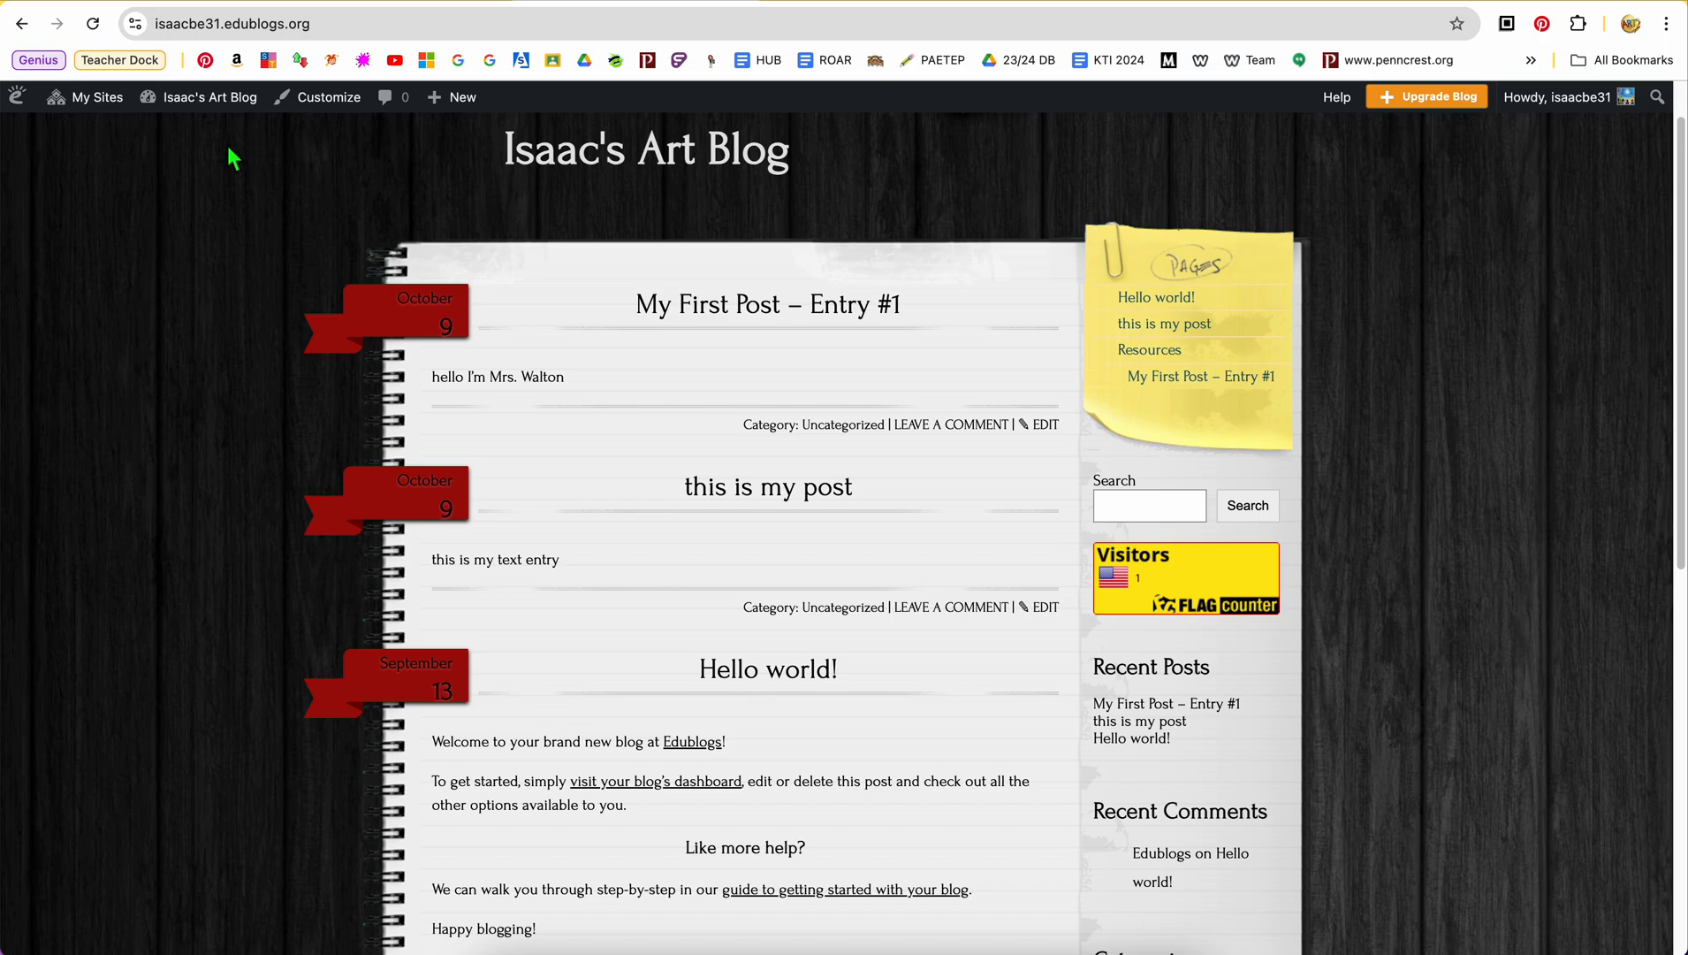
Remove the My First Post – Entry #1 sub item from the art blog's Home Page Menu and save the menu
{"action": "mouse_move", "coordinate": [102, 99]}
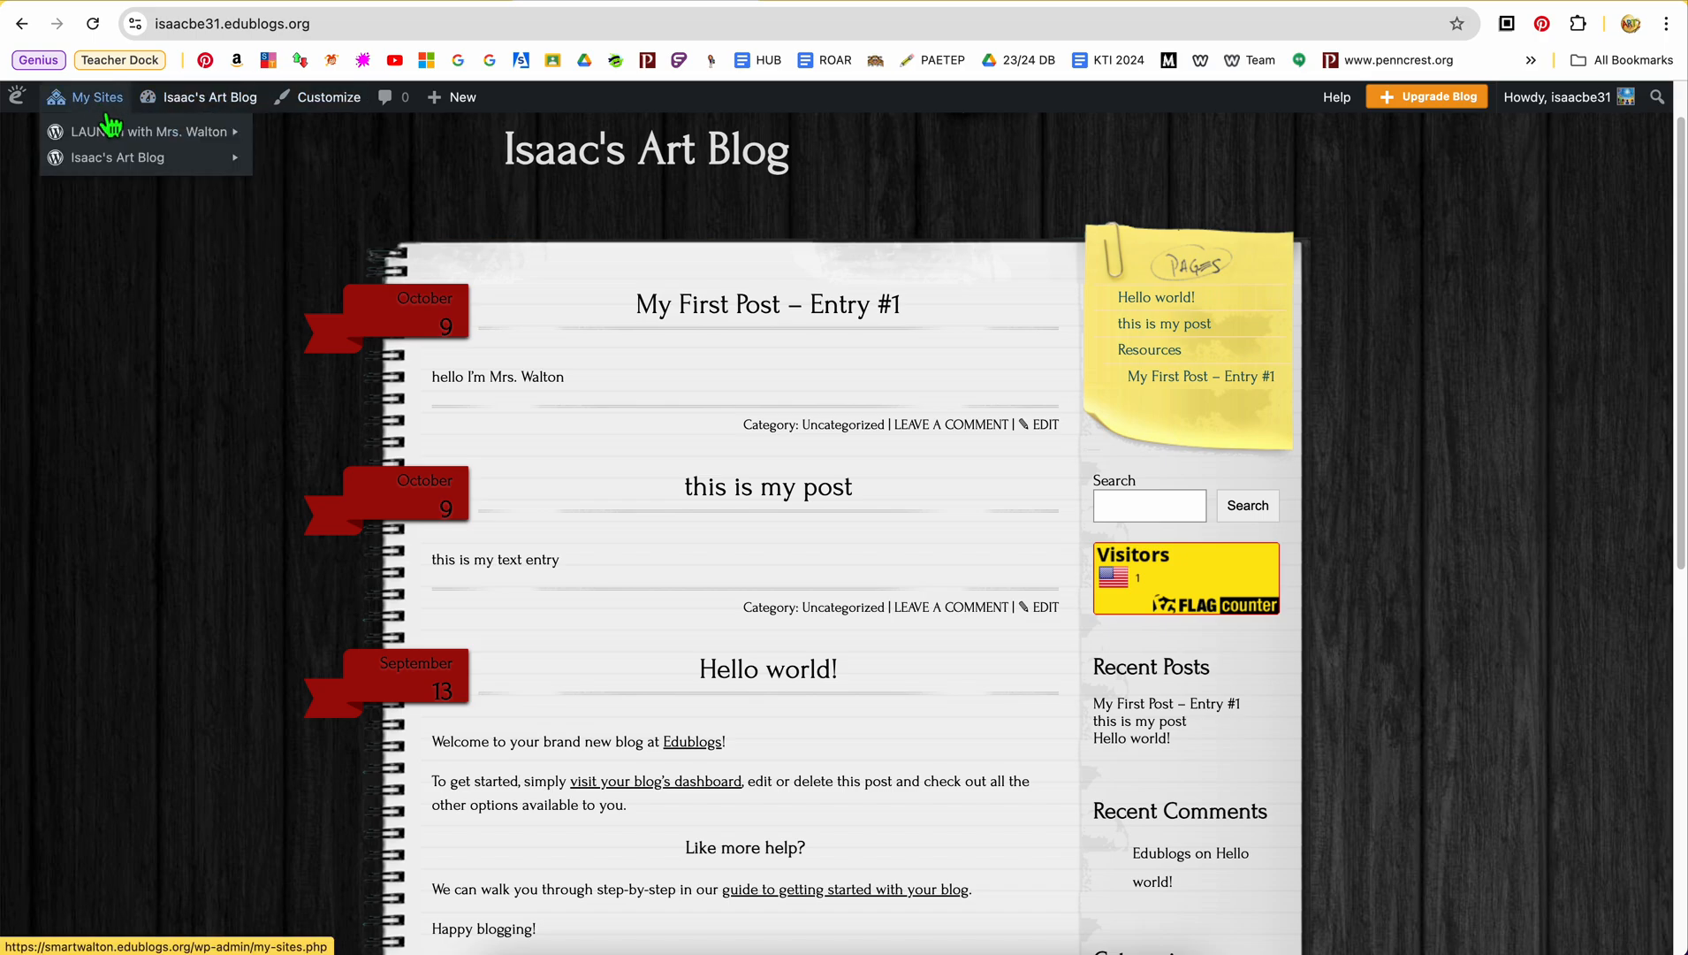
{"action": "mouse_move", "coordinate": [144, 158]}
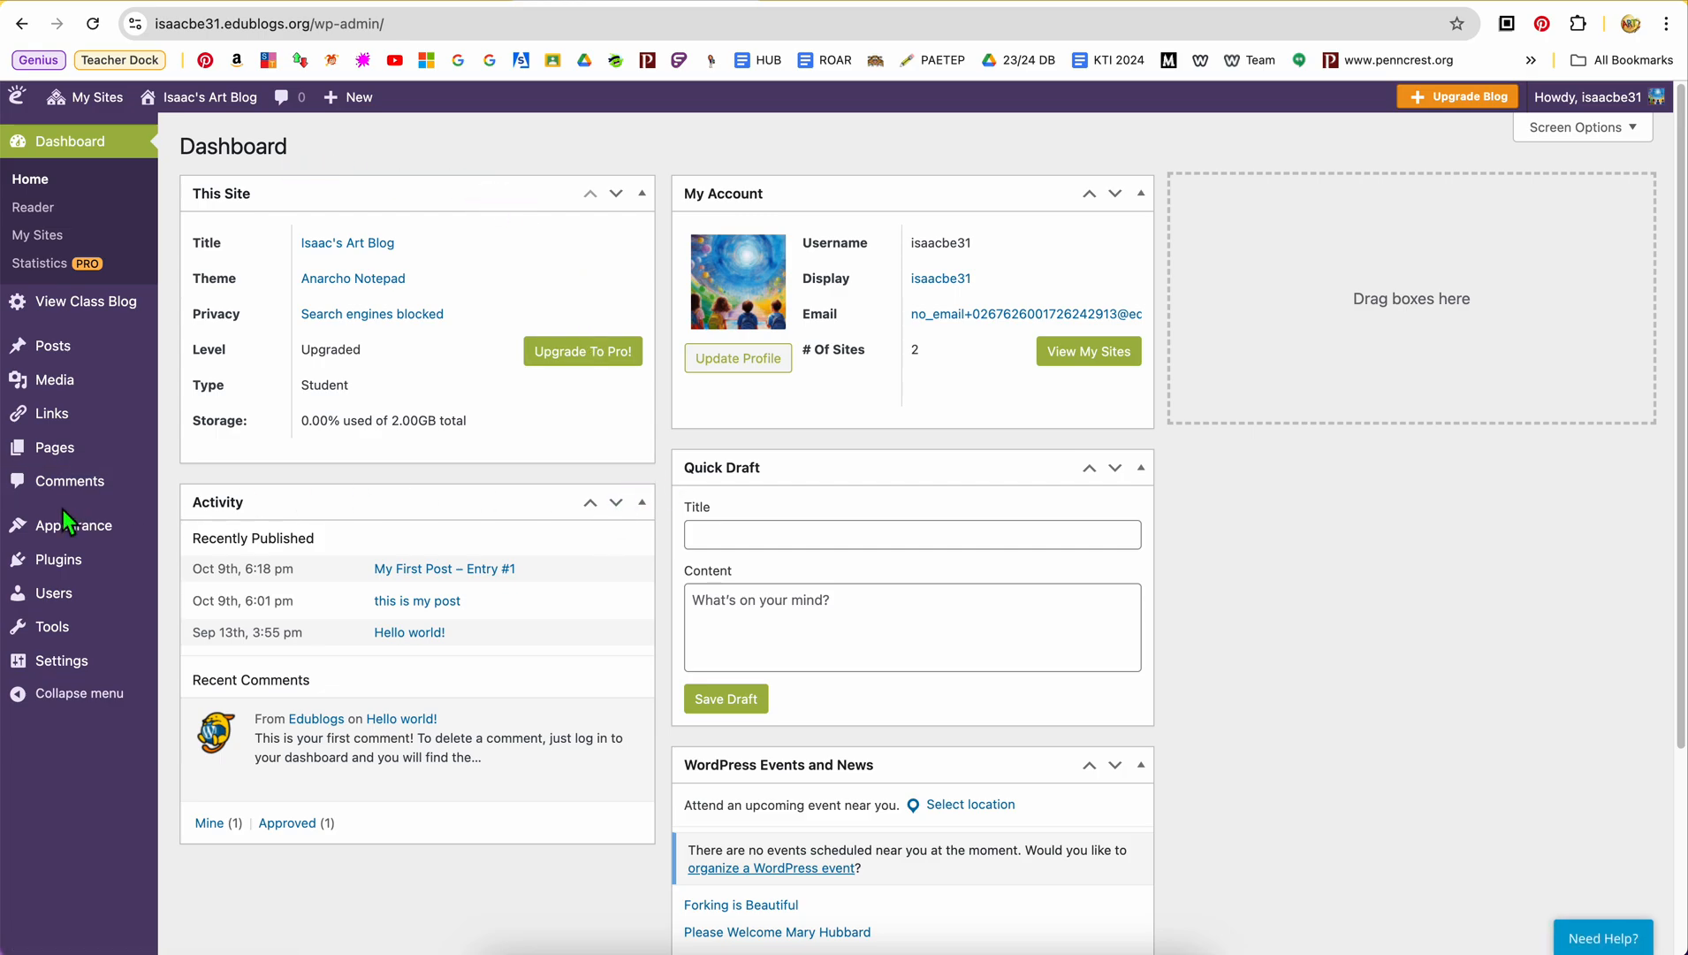
{"action": "mouse_move", "coordinate": [83, 538]}
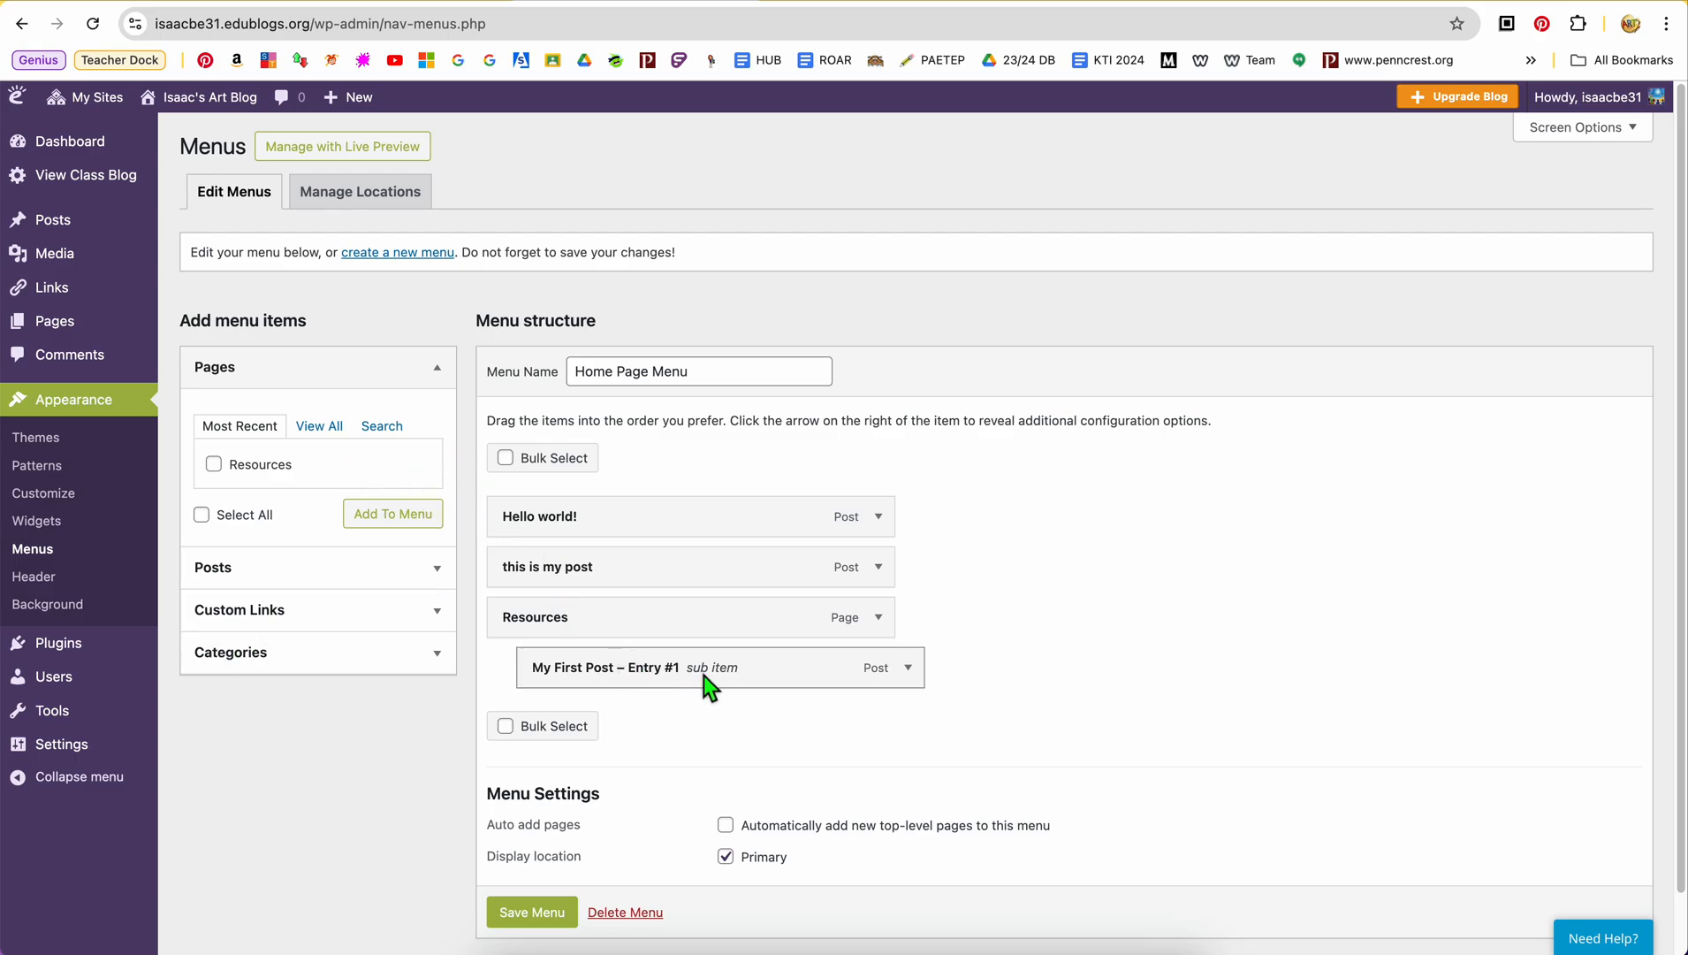
{"action": "left_click", "coordinate": [923, 680]}
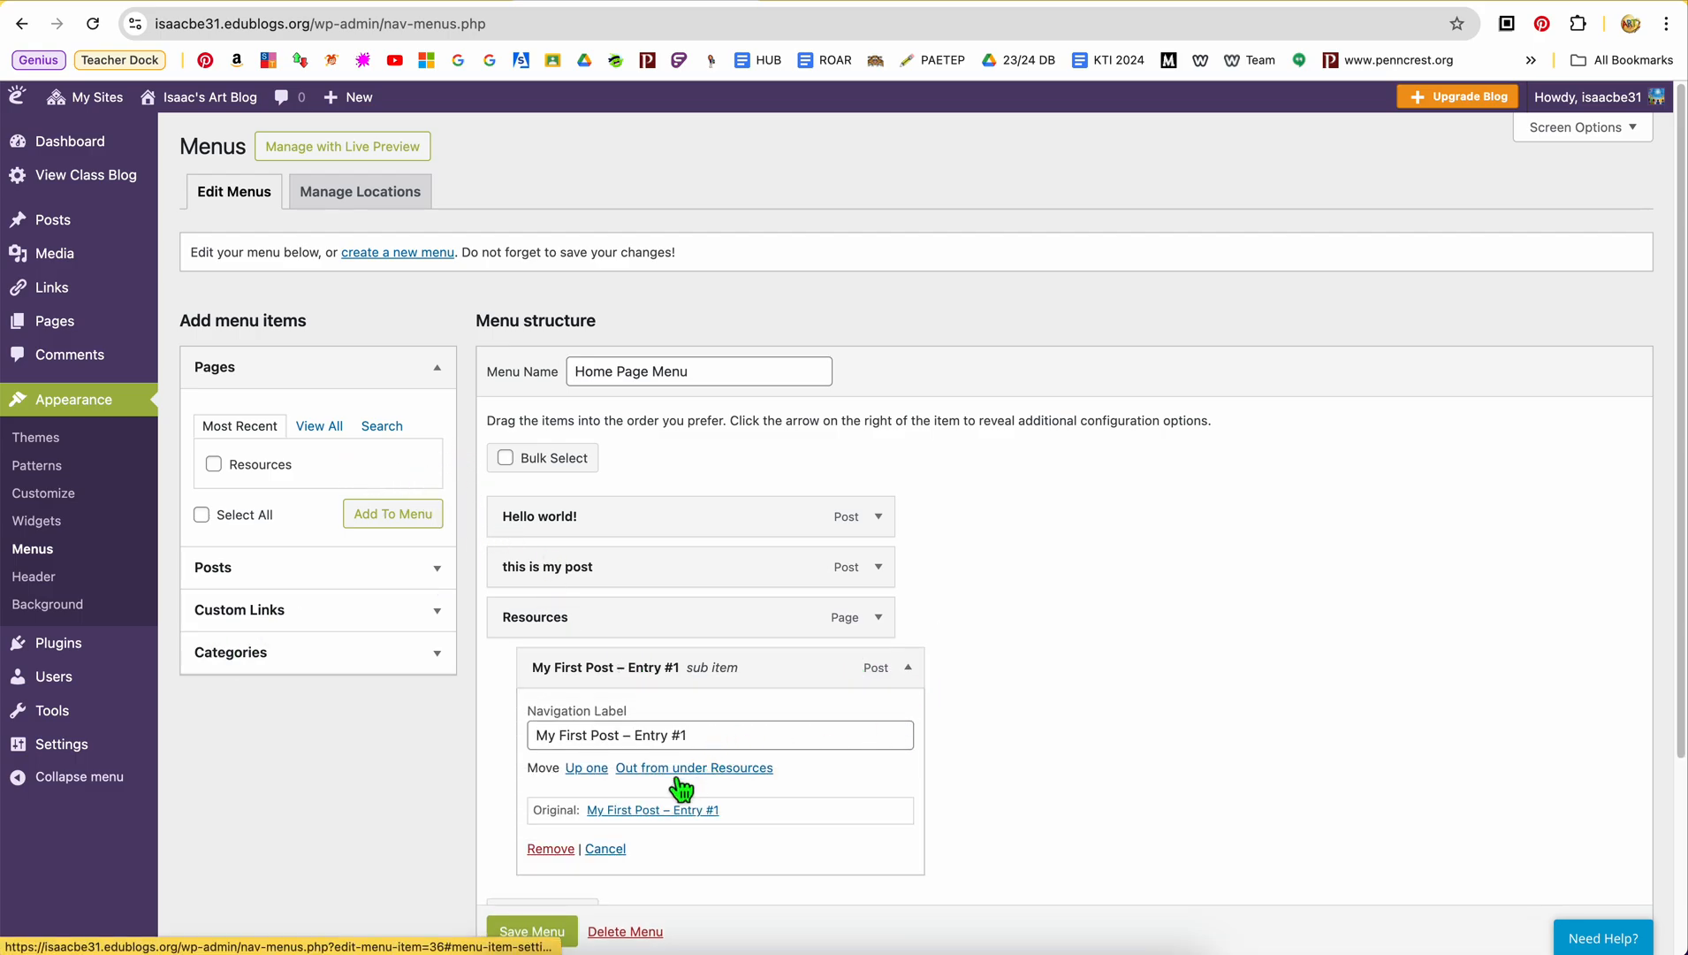
{"action": "left_click", "coordinate": [563, 853]}
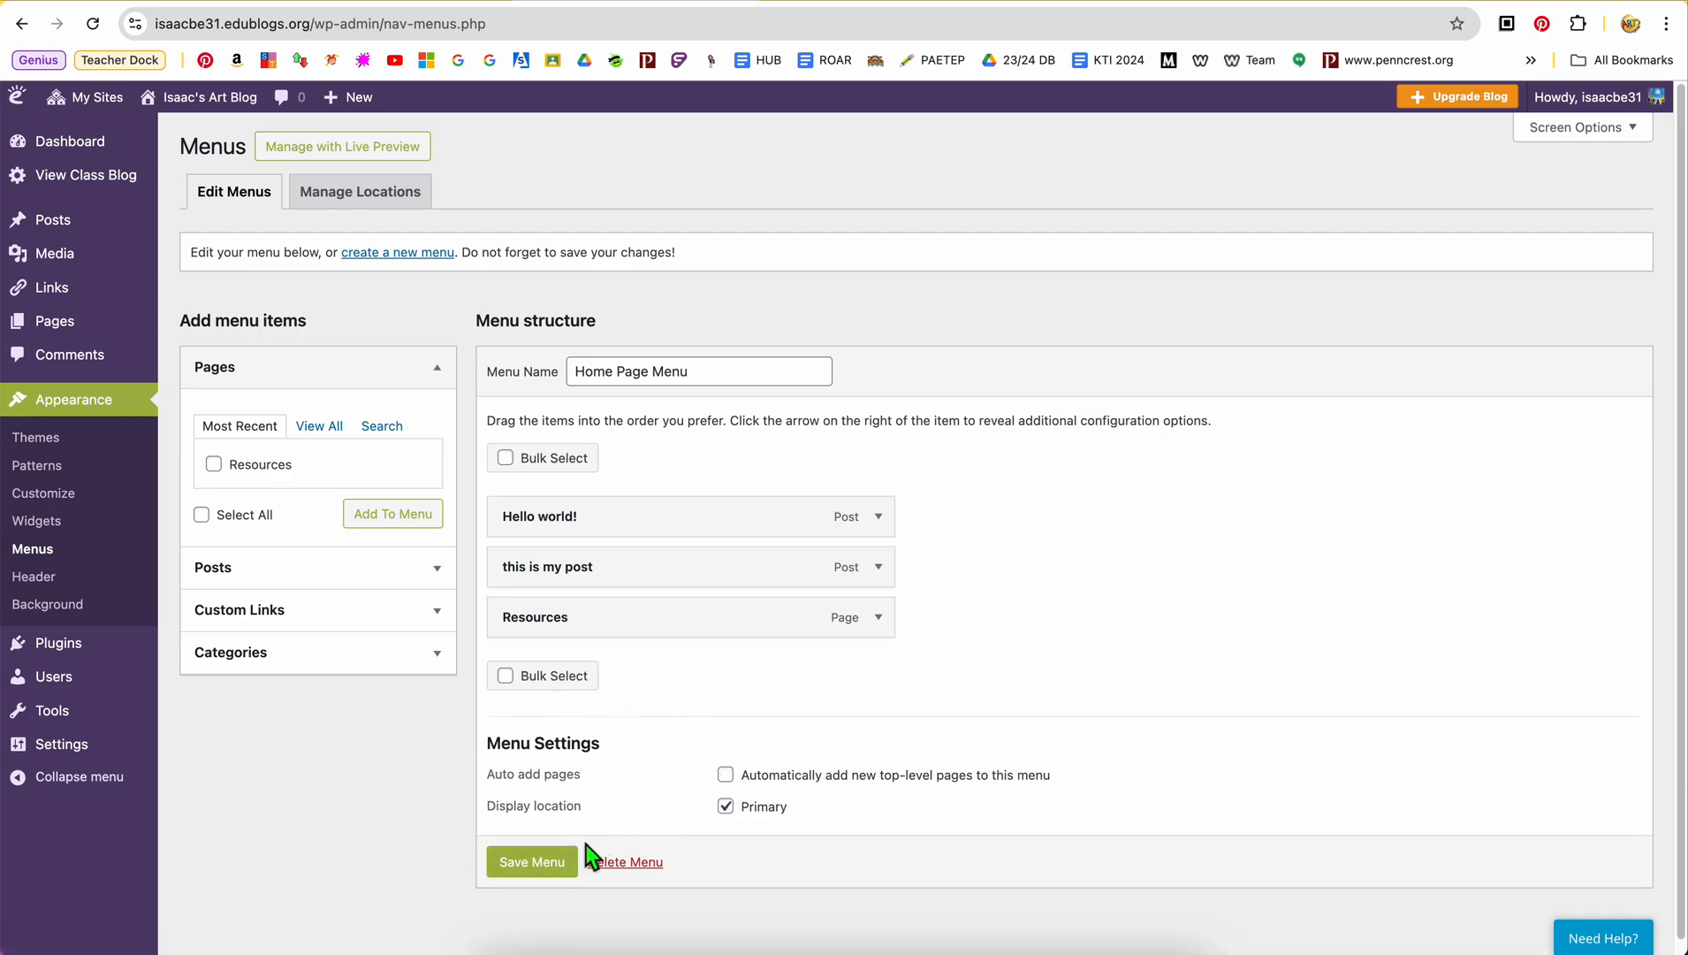
{"action": "left_click", "coordinate": [531, 875]}
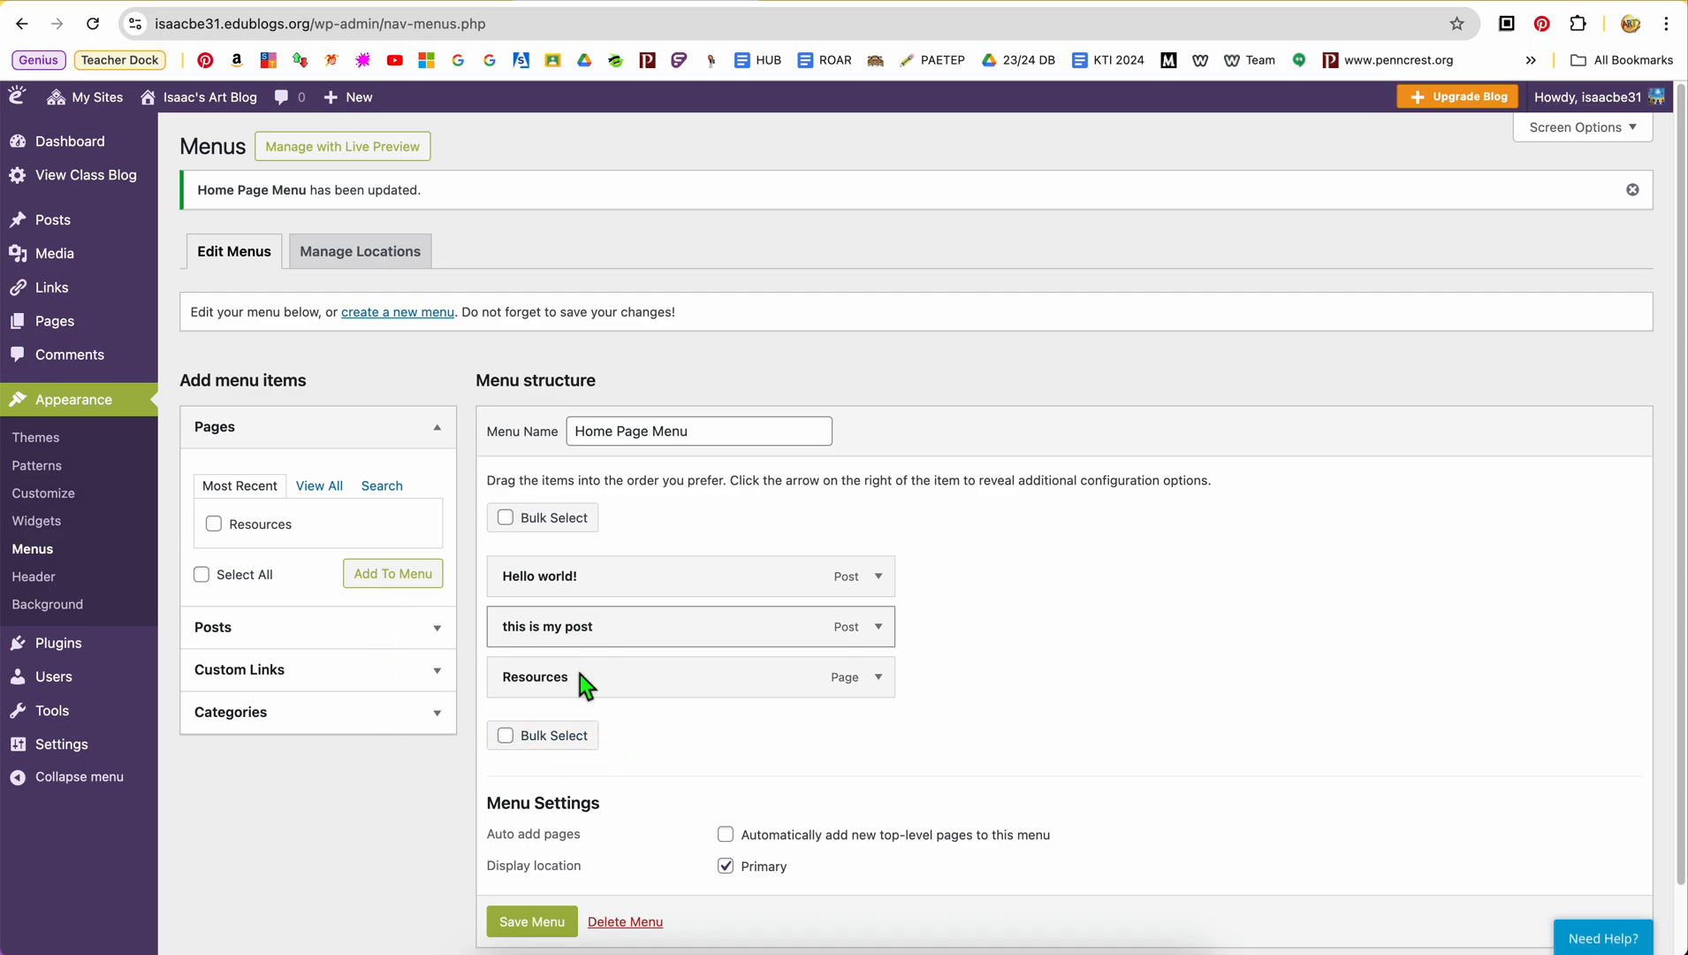
Check the widgets in Sidebar Area 1 and view the menu on the blog's front page
{"action": "left_click", "coordinate": [62, 527]}
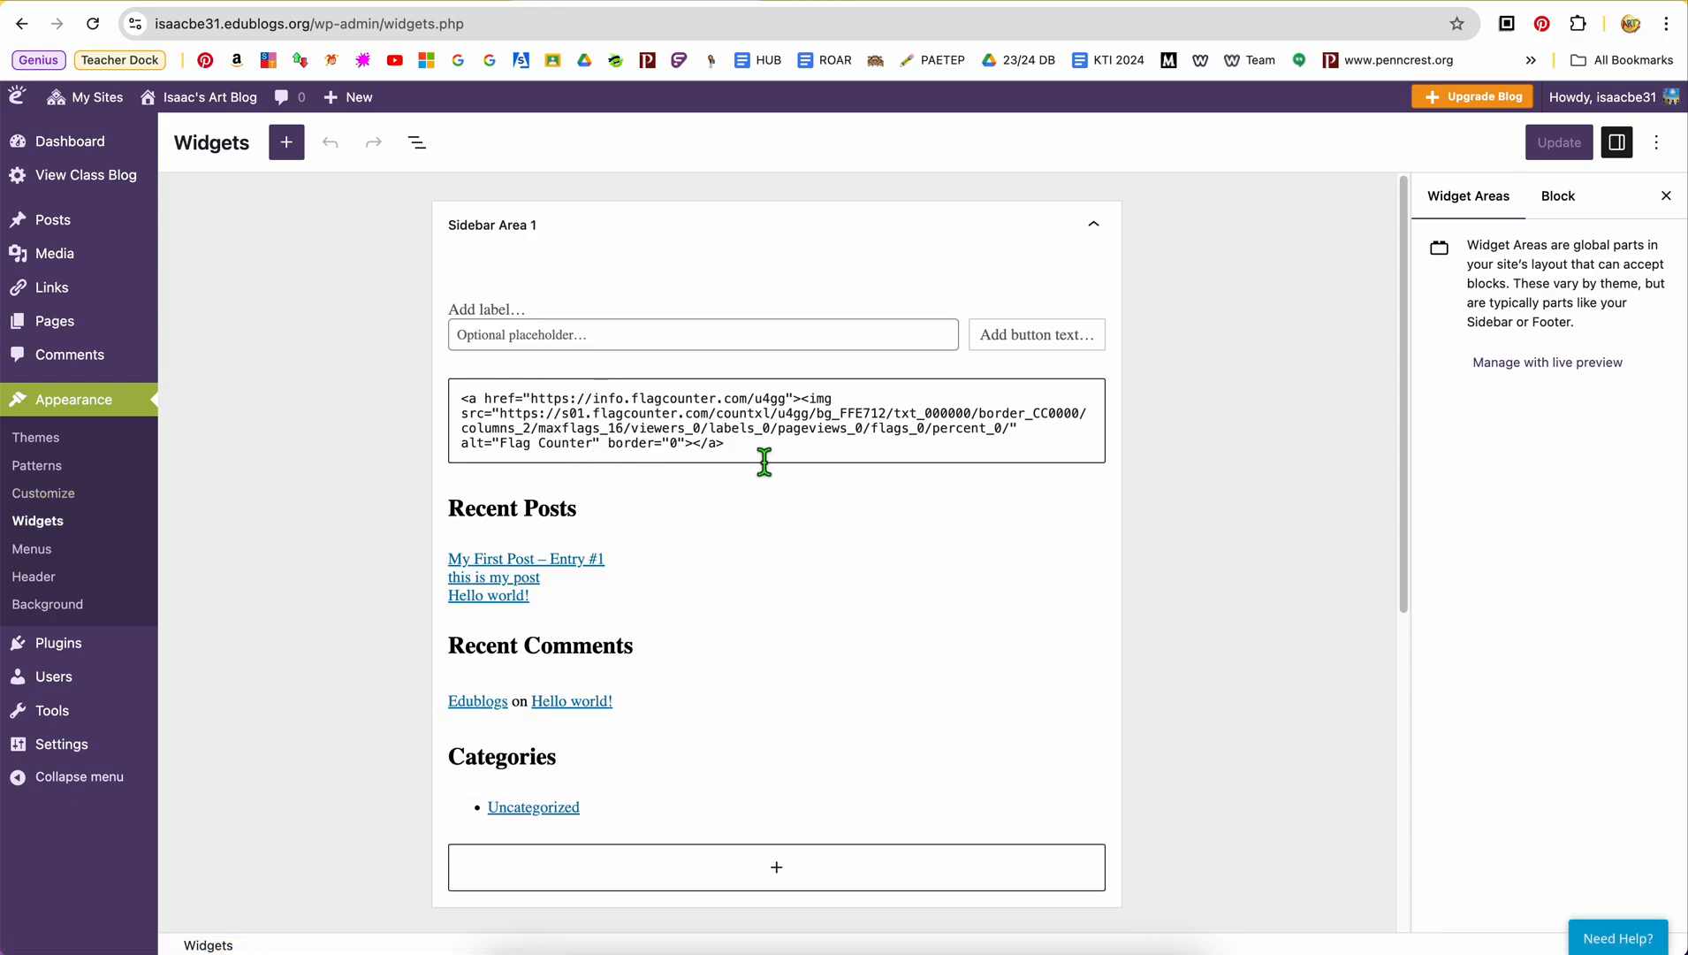
{"action": "left_click", "coordinate": [221, 131]}
Visit the LAUNCH class blog and follow its sidebar flag counter to the page for creating a free counter
{"action": "mouse_move", "coordinate": [123, 110]}
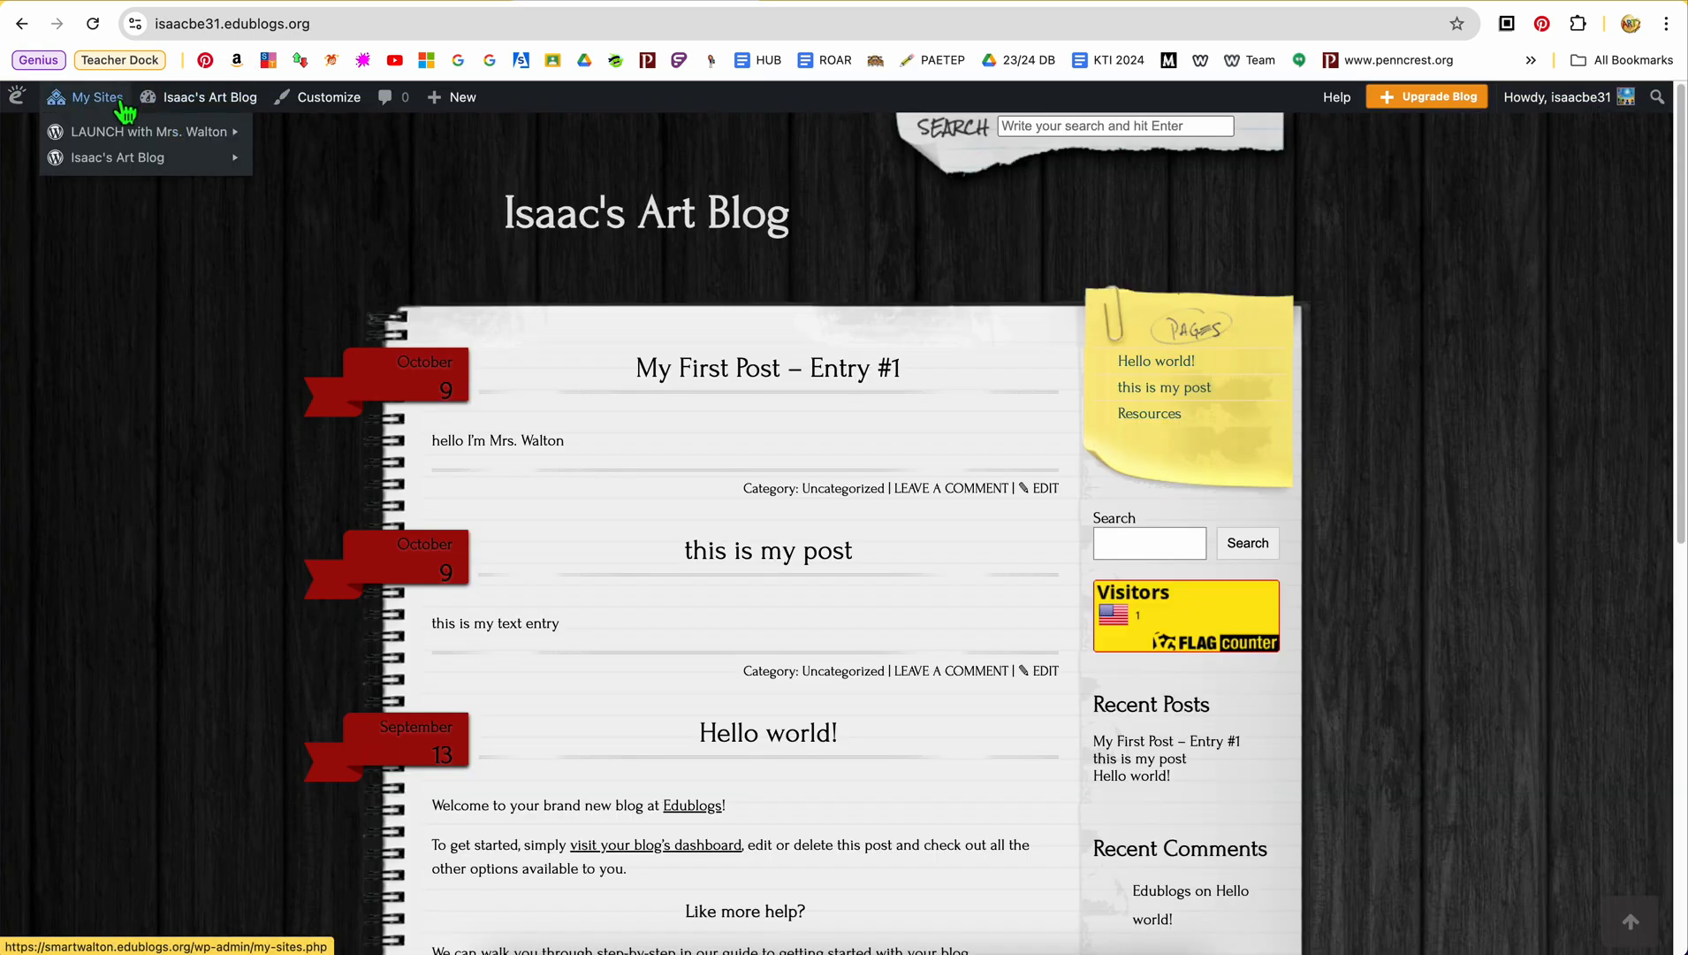
{"action": "mouse_move", "coordinate": [195, 144]}
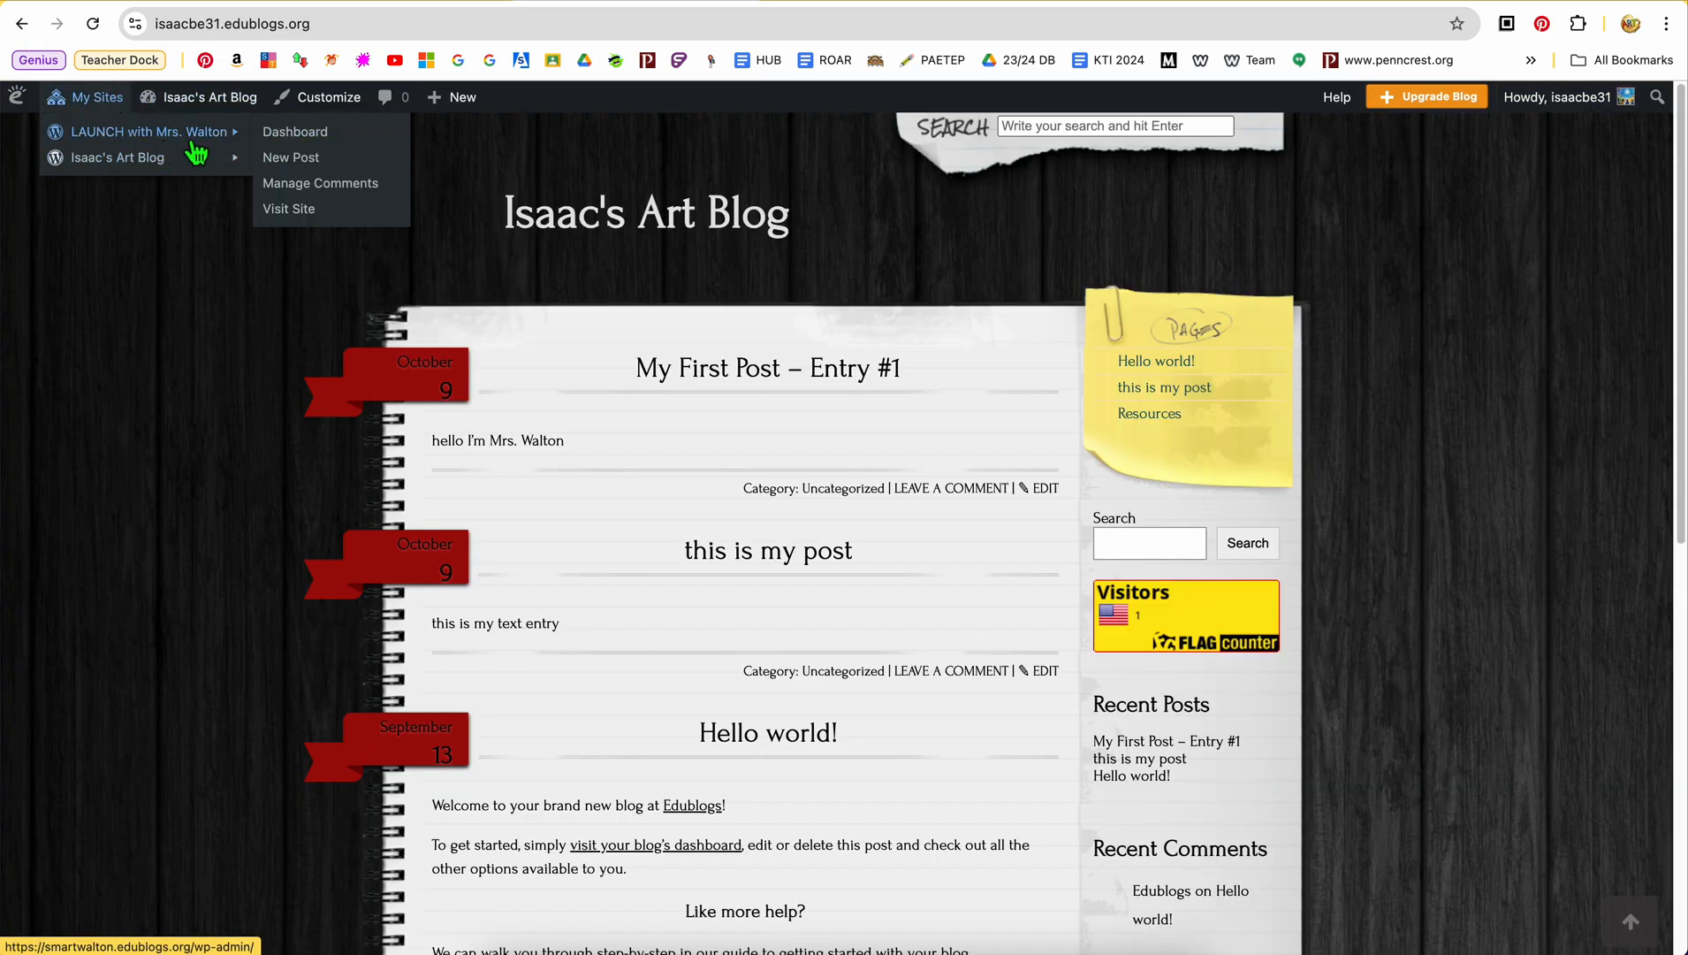
{"action": "left_click", "coordinate": [301, 212]}
{"action": "scroll", "coordinate": [982, 601], "scroll_direction": "down", "scroll_amount": 10}
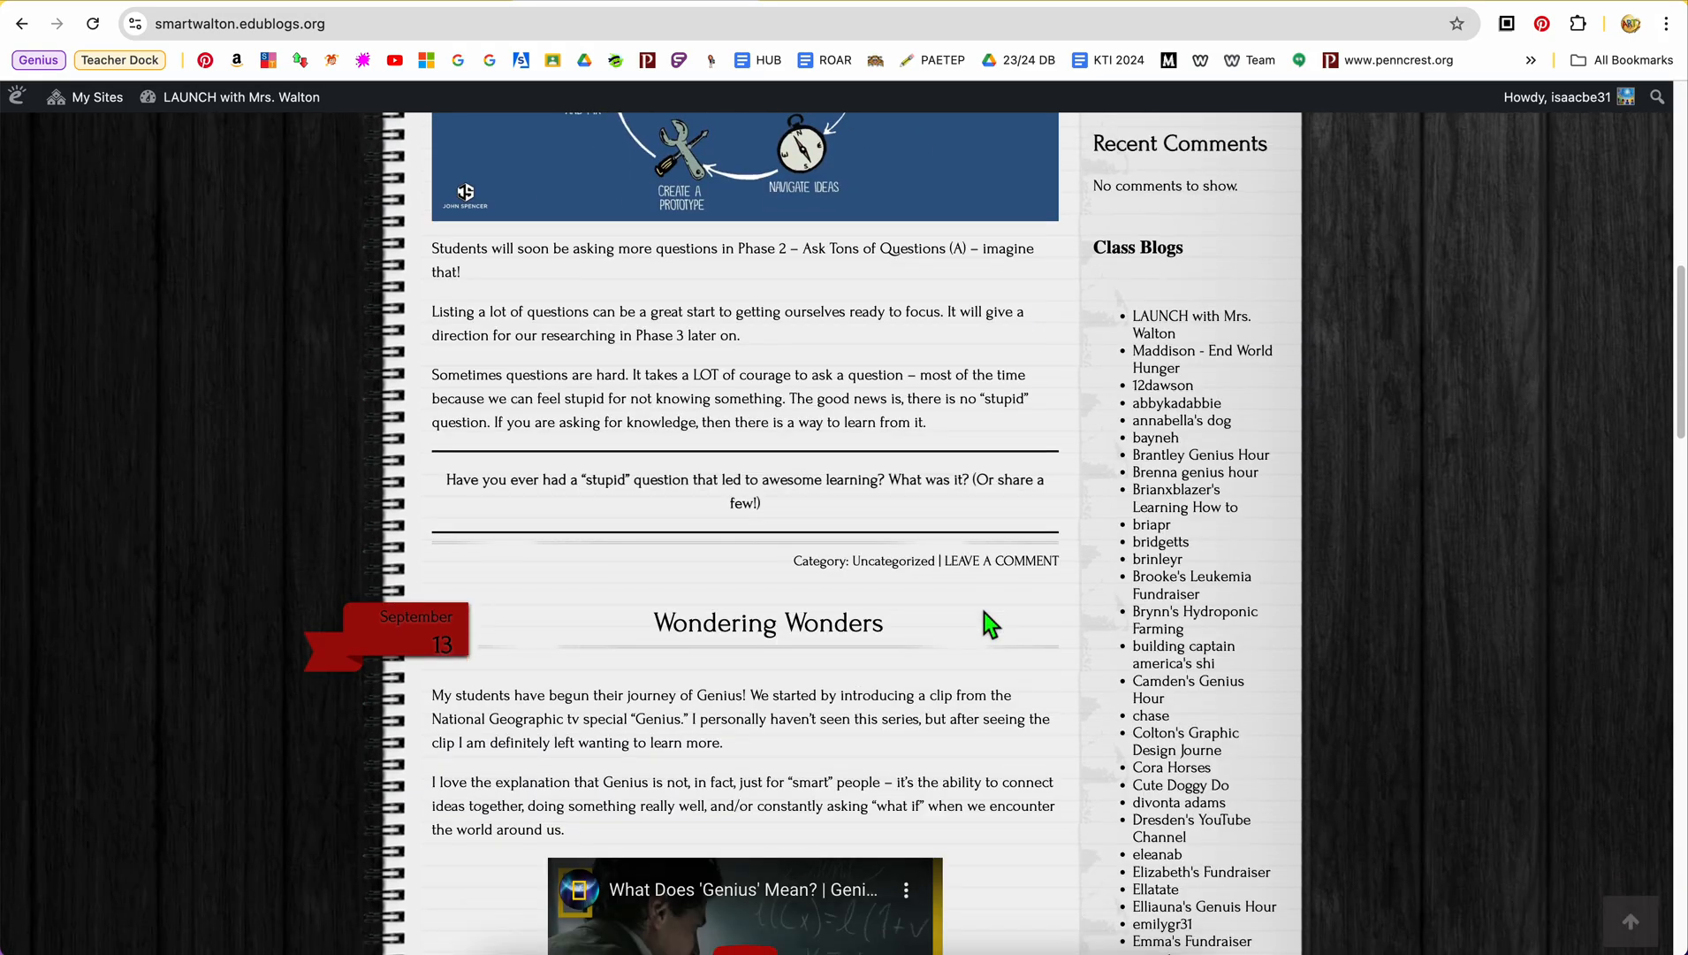
{"action": "scroll", "coordinate": [984, 612], "scroll_direction": "down", "scroll_amount": 20}
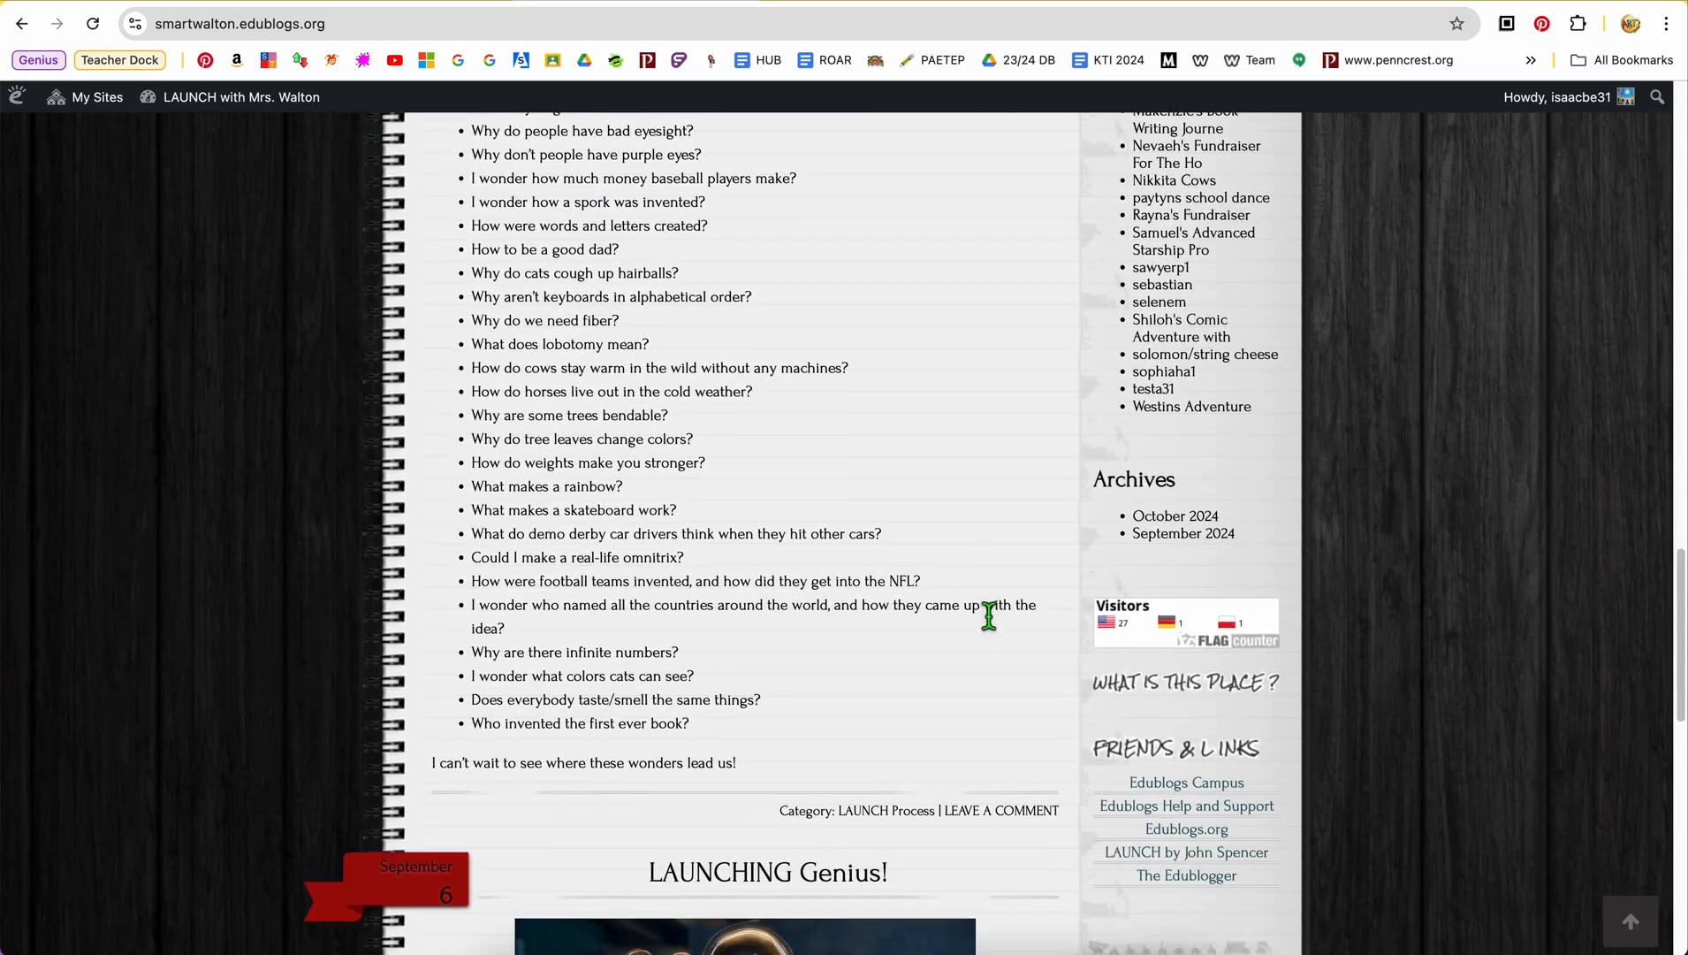
{"action": "left_click", "coordinate": [1164, 640]}
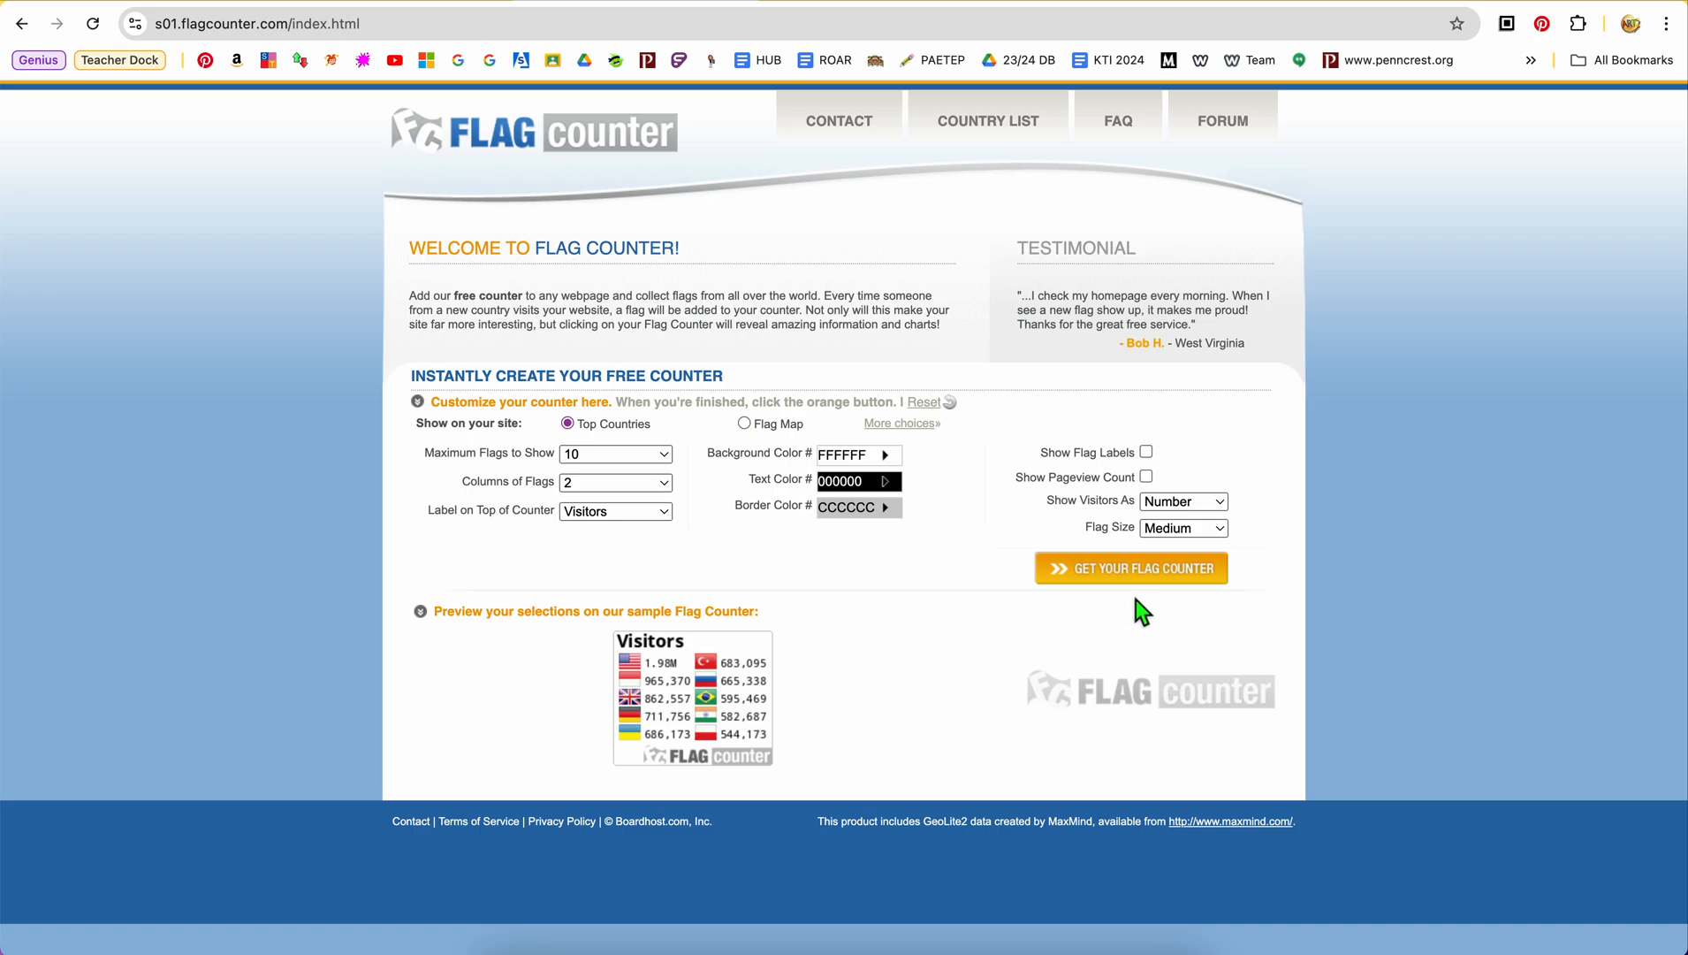
Generate a flag counter with the default settings, copy its website HTML code, and return to the class blog
{"action": "left_click", "coordinate": [1080, 574]}
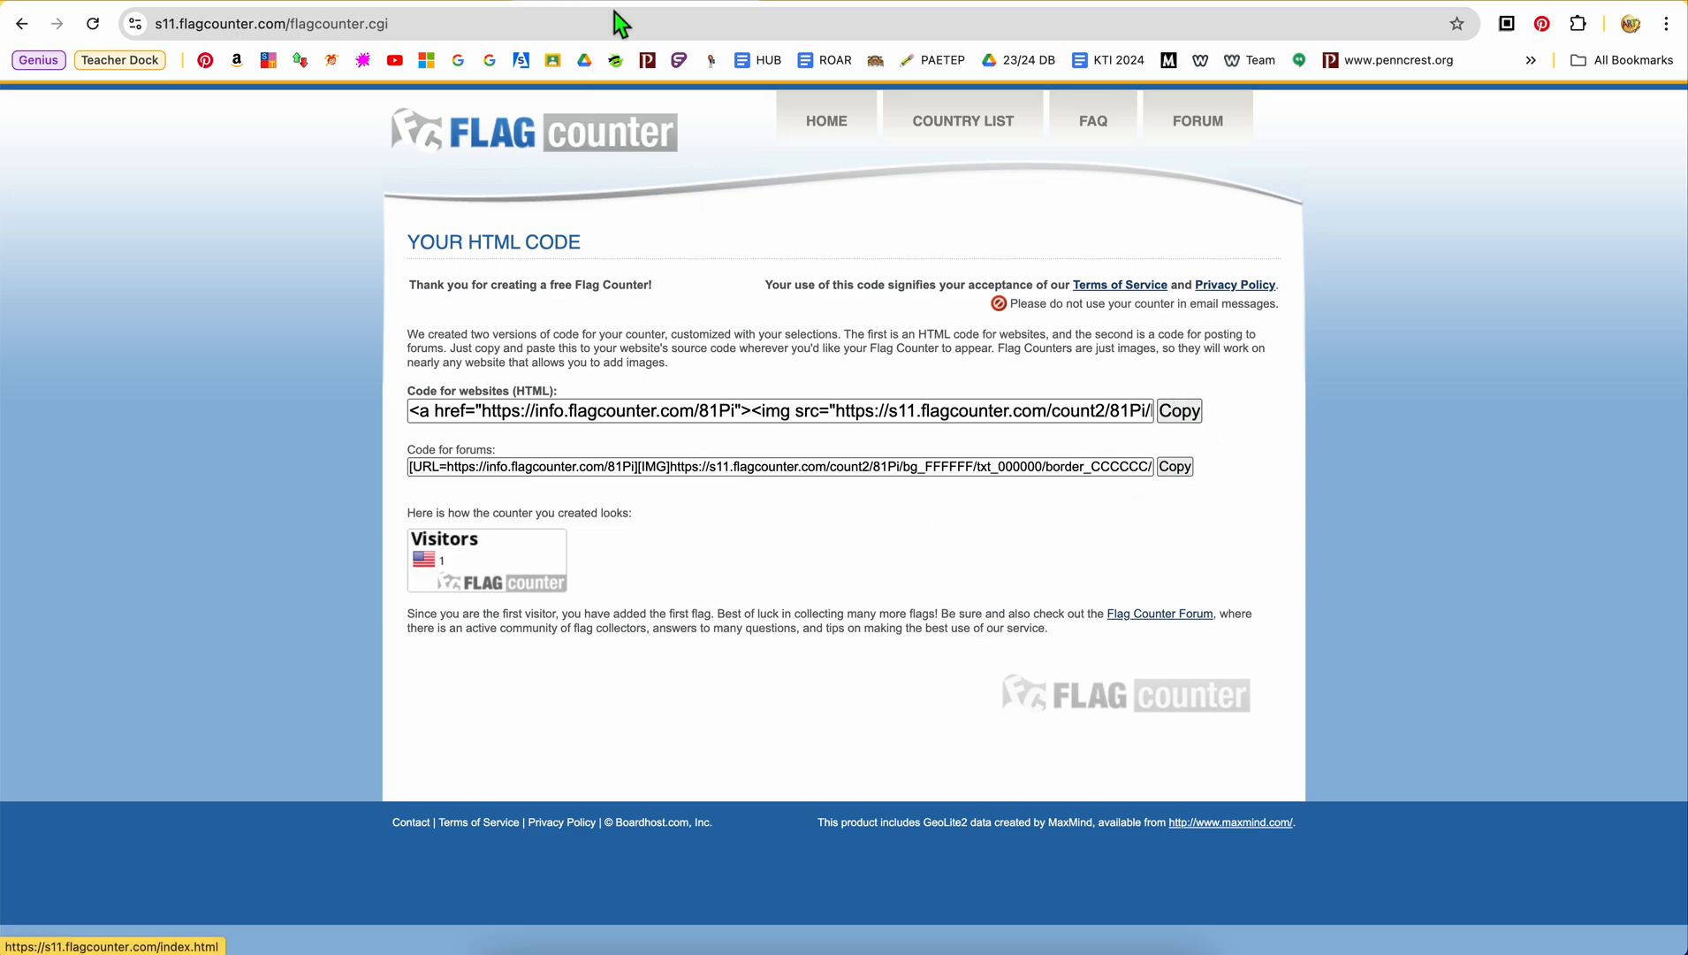
{"action": "left_click", "coordinate": [27, 32]}
{"action": "left_click", "coordinate": [27, 33]}
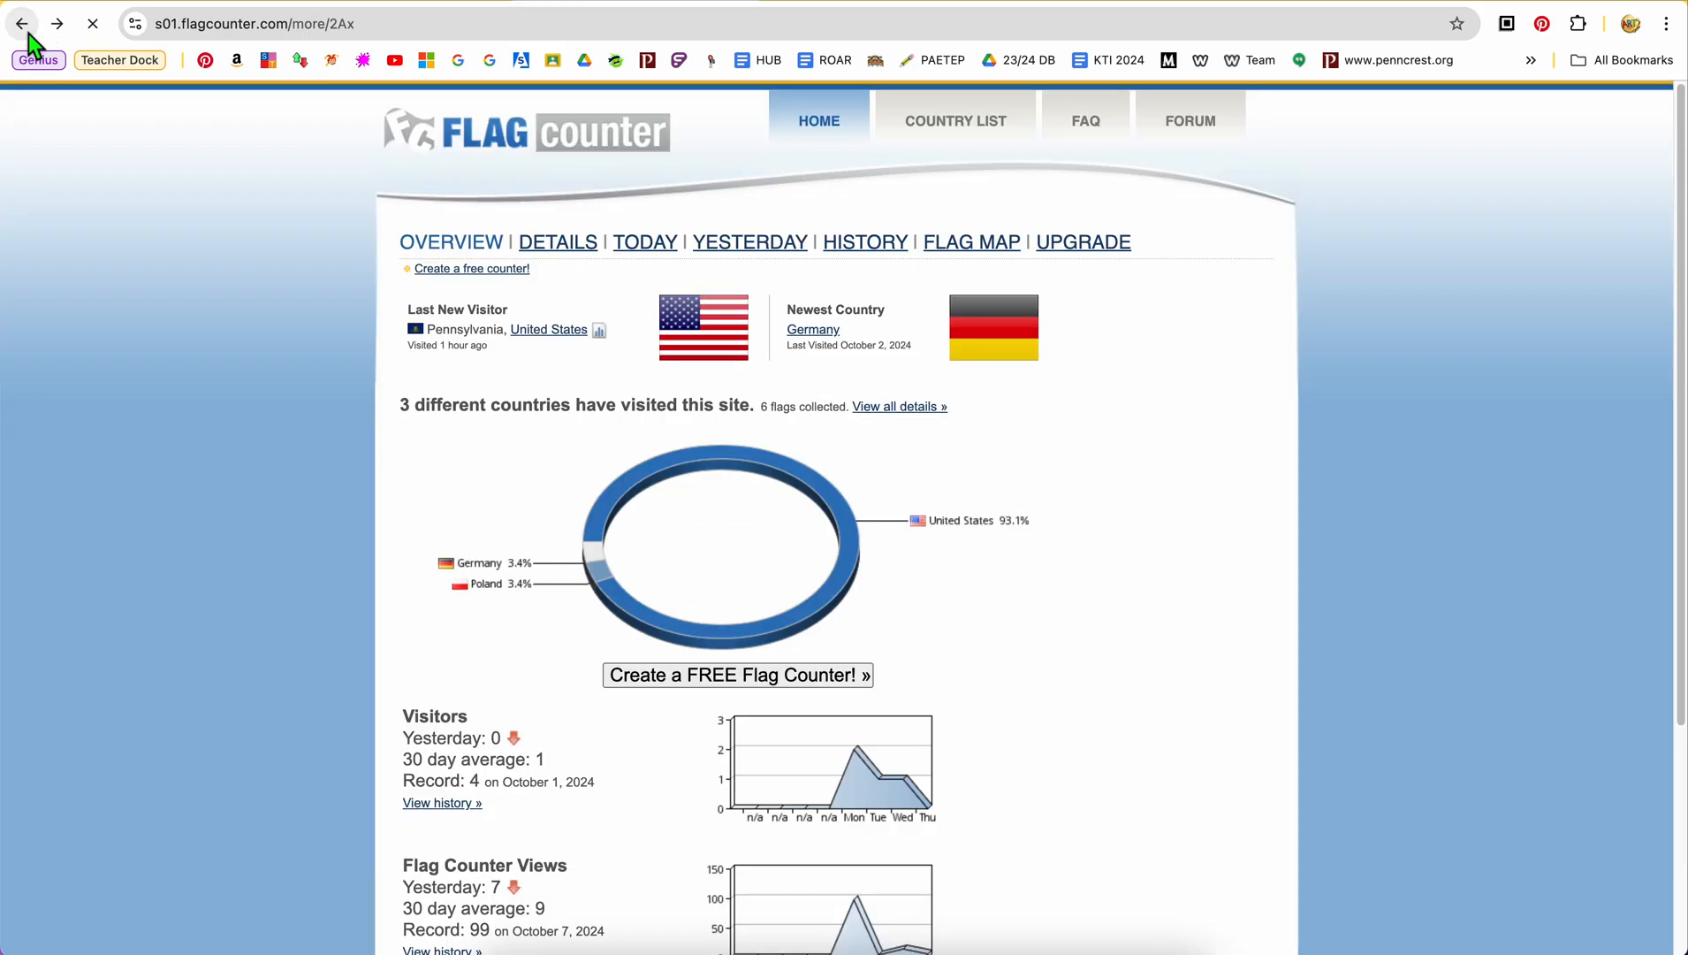
{"action": "left_click", "coordinate": [22, 23]}
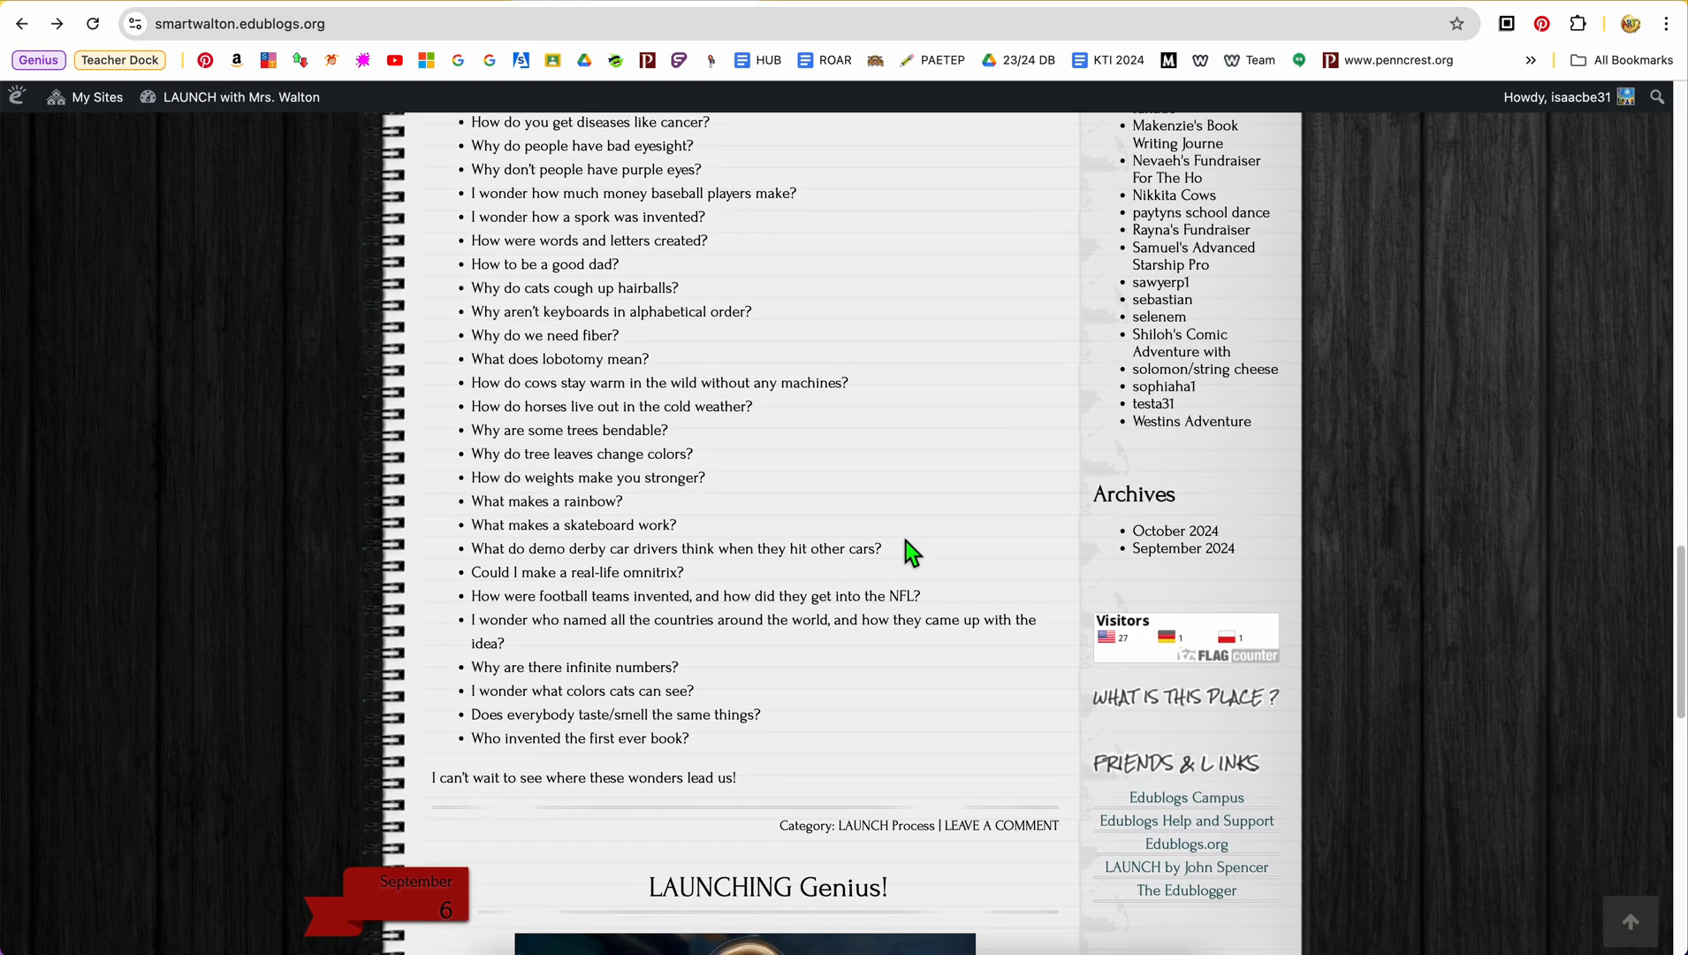
Go to the student art blog's dashboard and open its widget settings
{"action": "scroll", "coordinate": [912, 552], "scroll_direction": "up", "scroll_amount": 15}
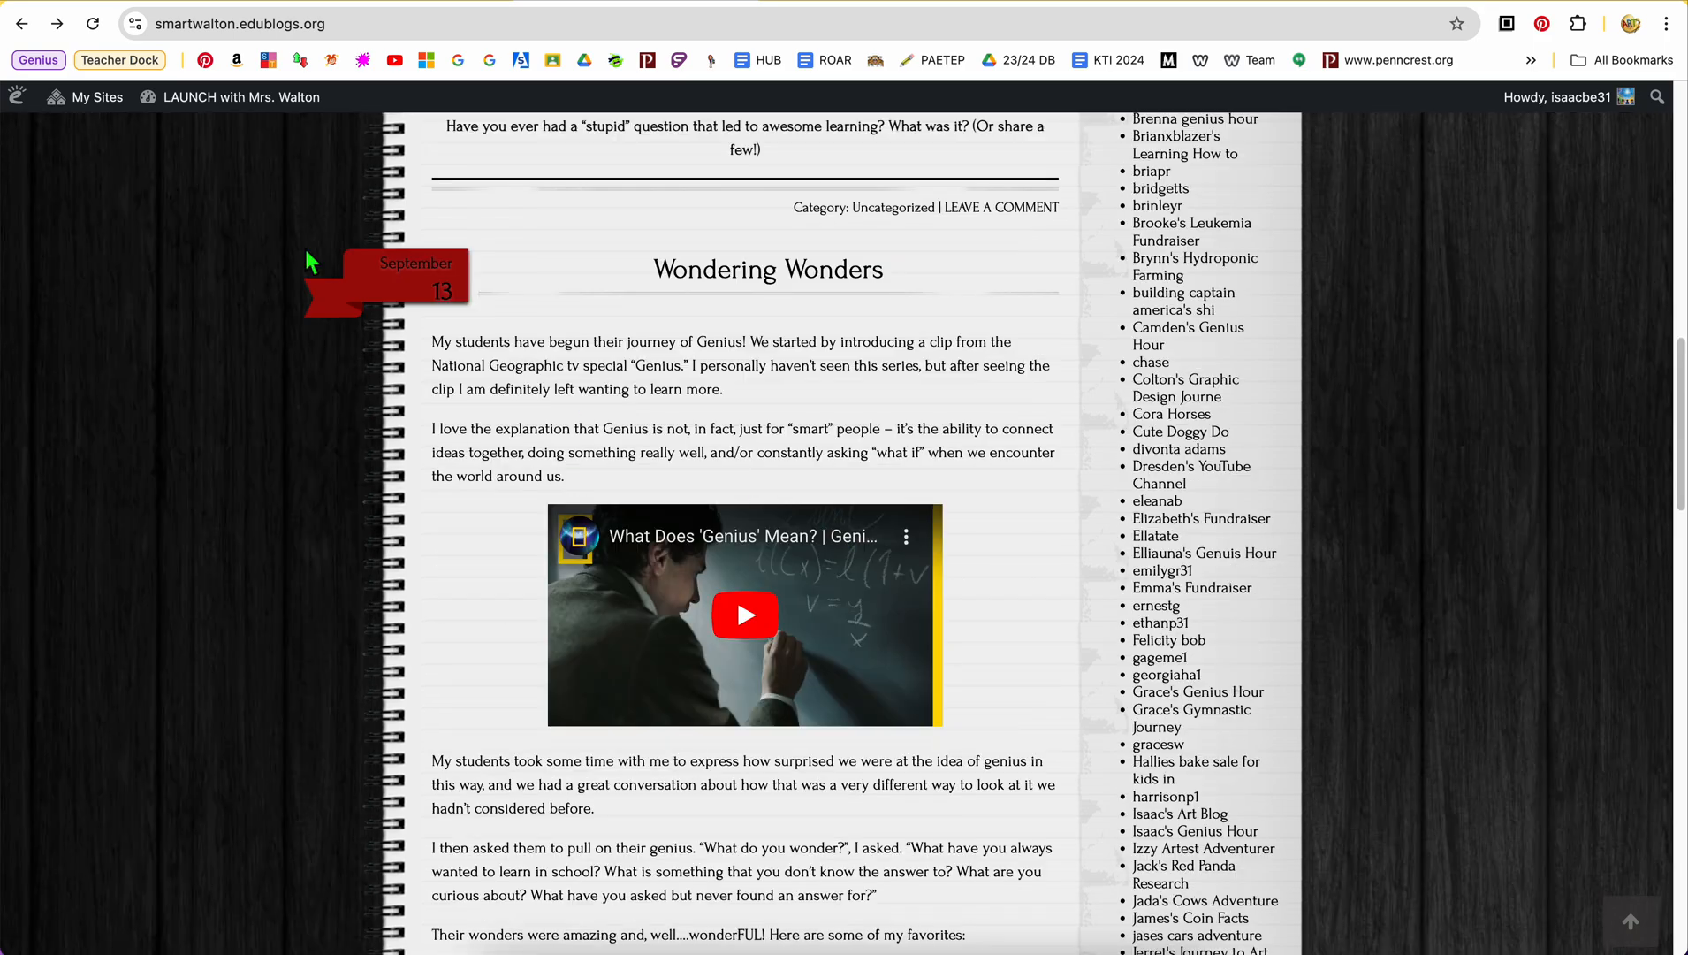
{"action": "mouse_move", "coordinate": [62, 99]}
{"action": "mouse_move", "coordinate": [140, 161]}
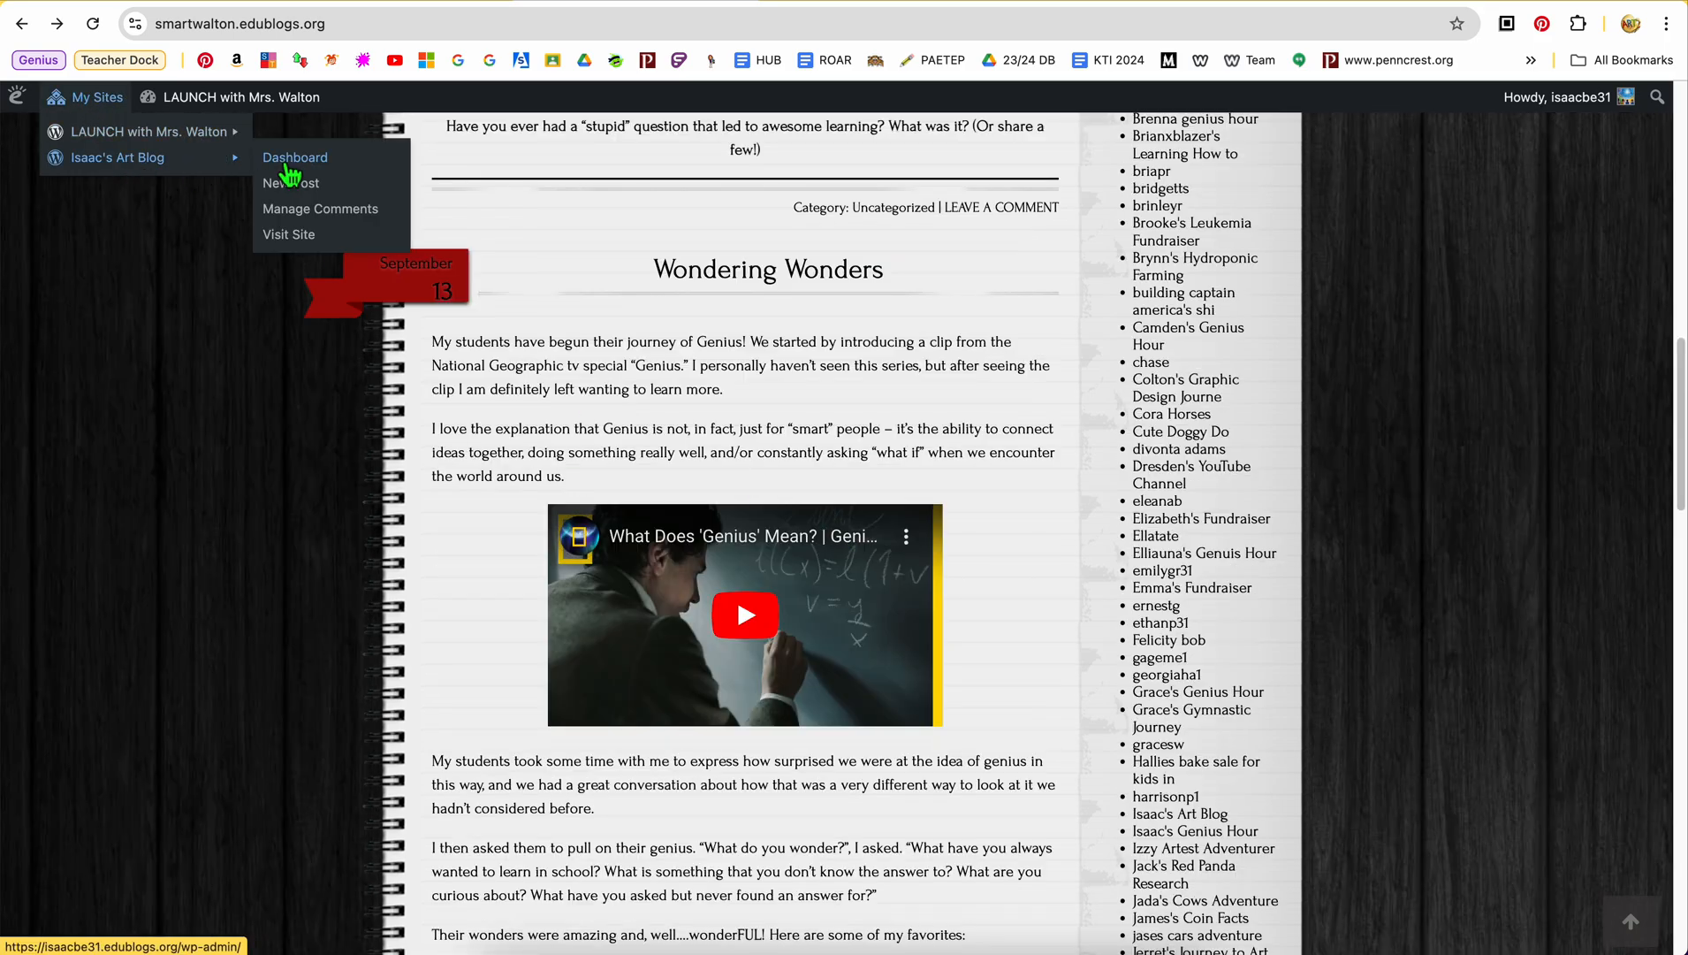
{"action": "left_click", "coordinate": [292, 161]}
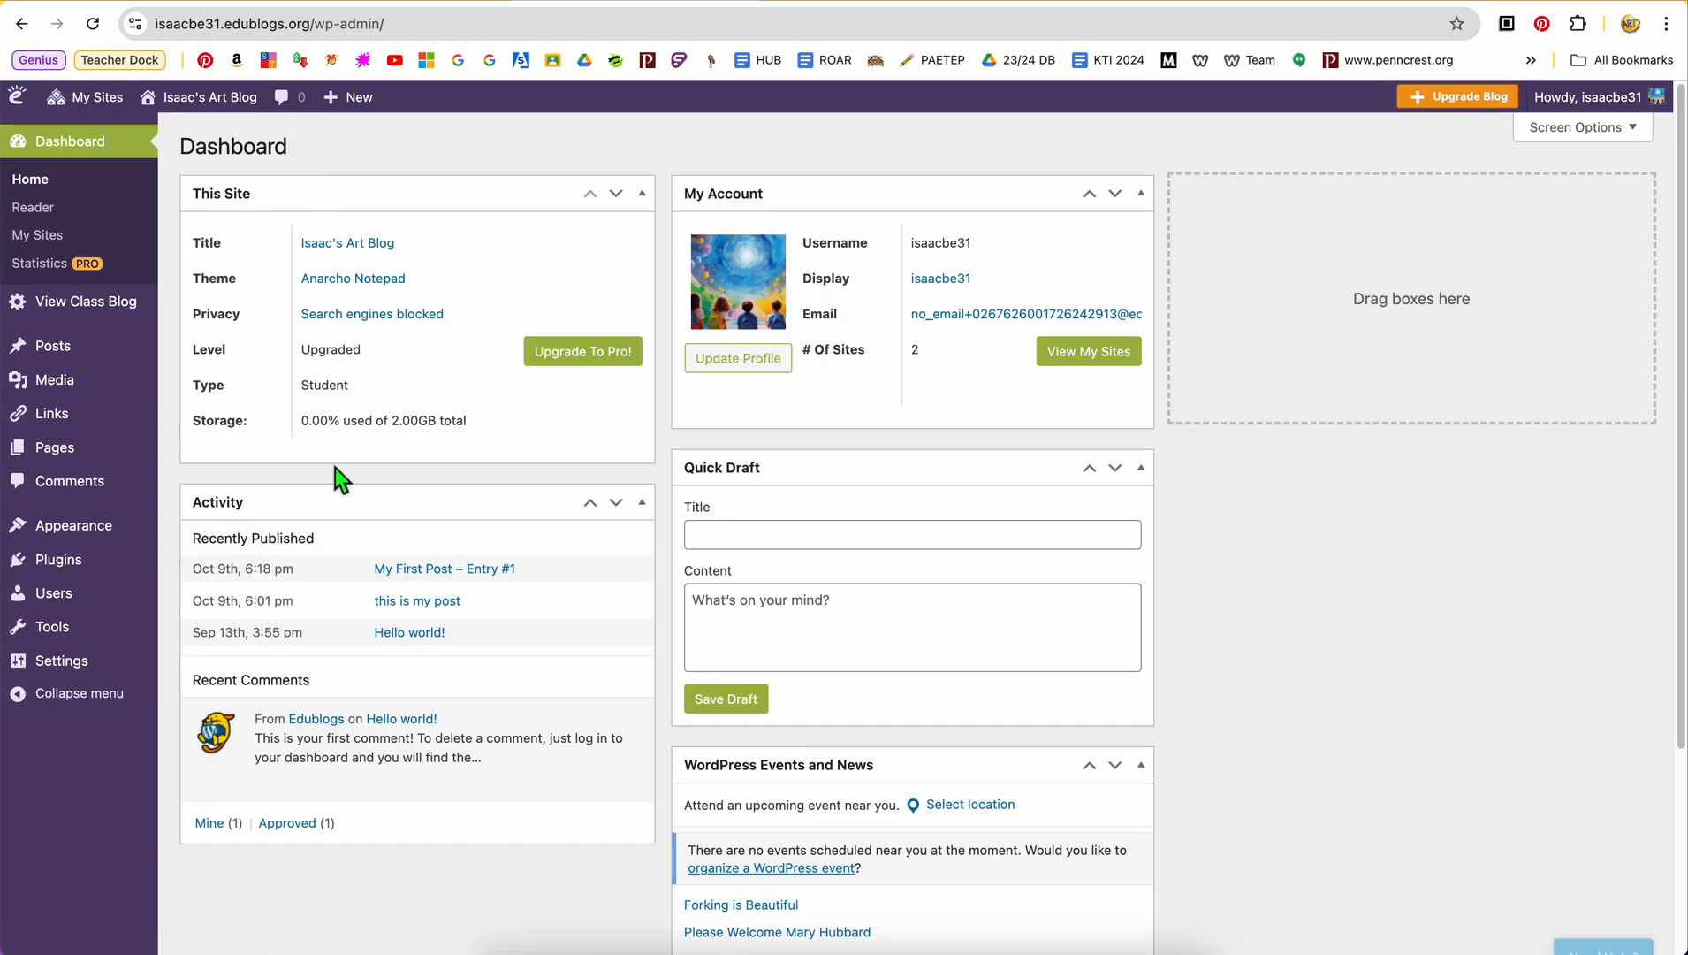
{"action": "mouse_move", "coordinate": [104, 536]}
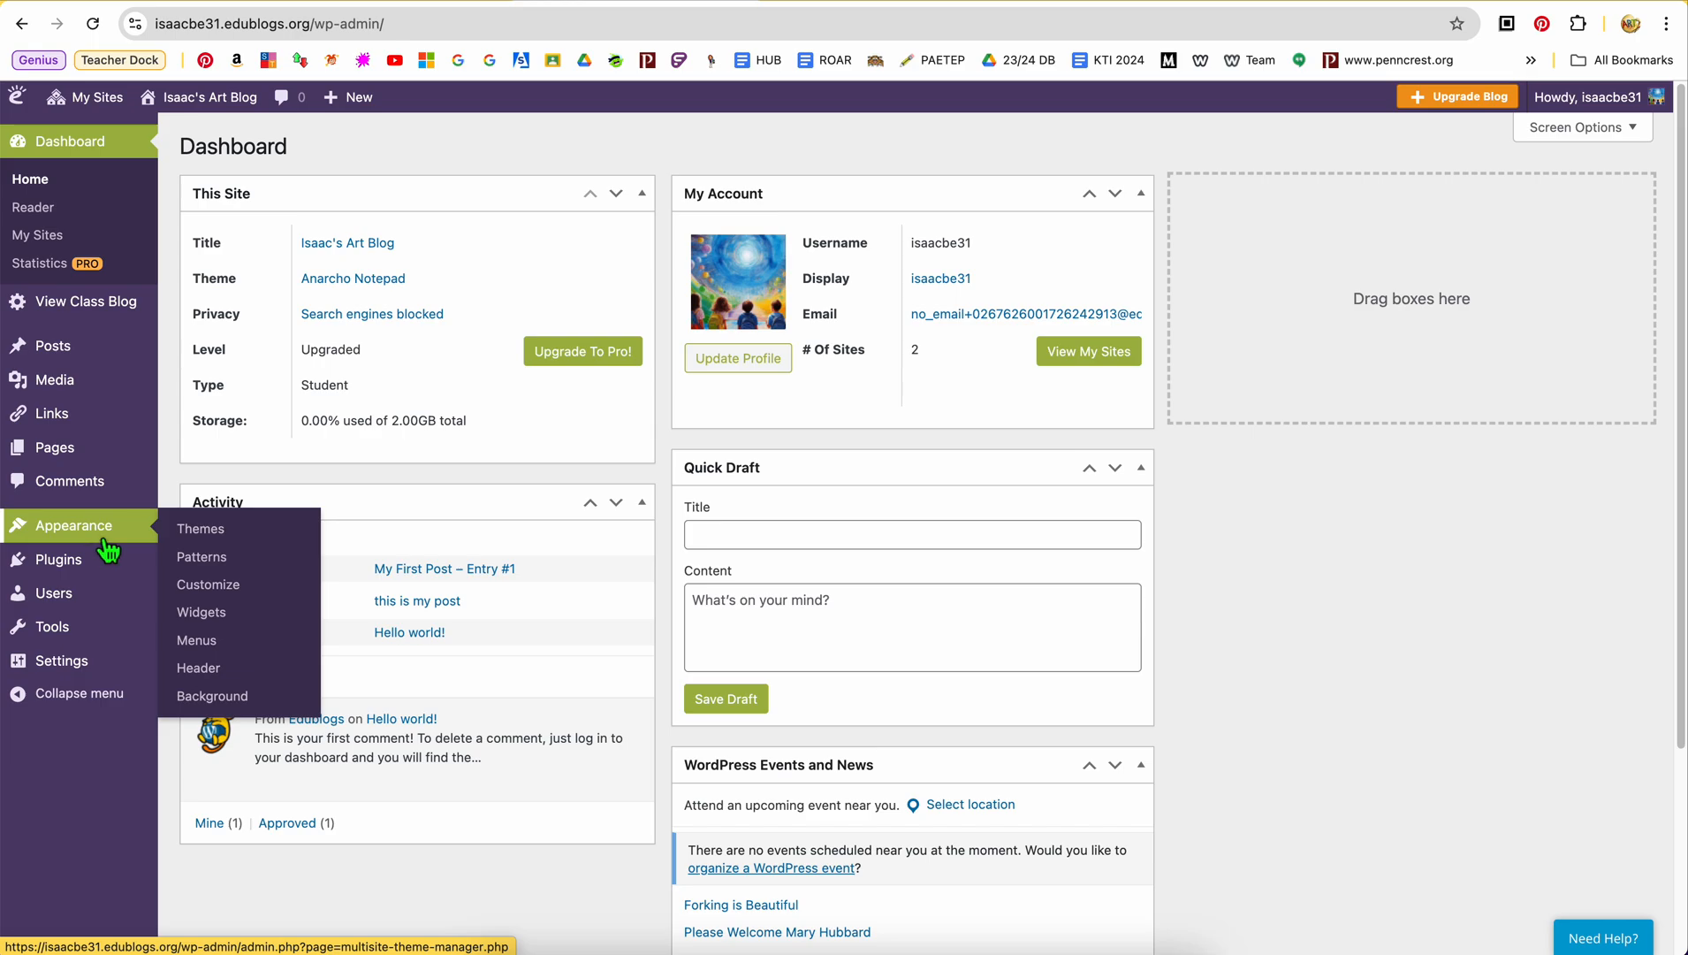
{"action": "left_click", "coordinate": [205, 619]}
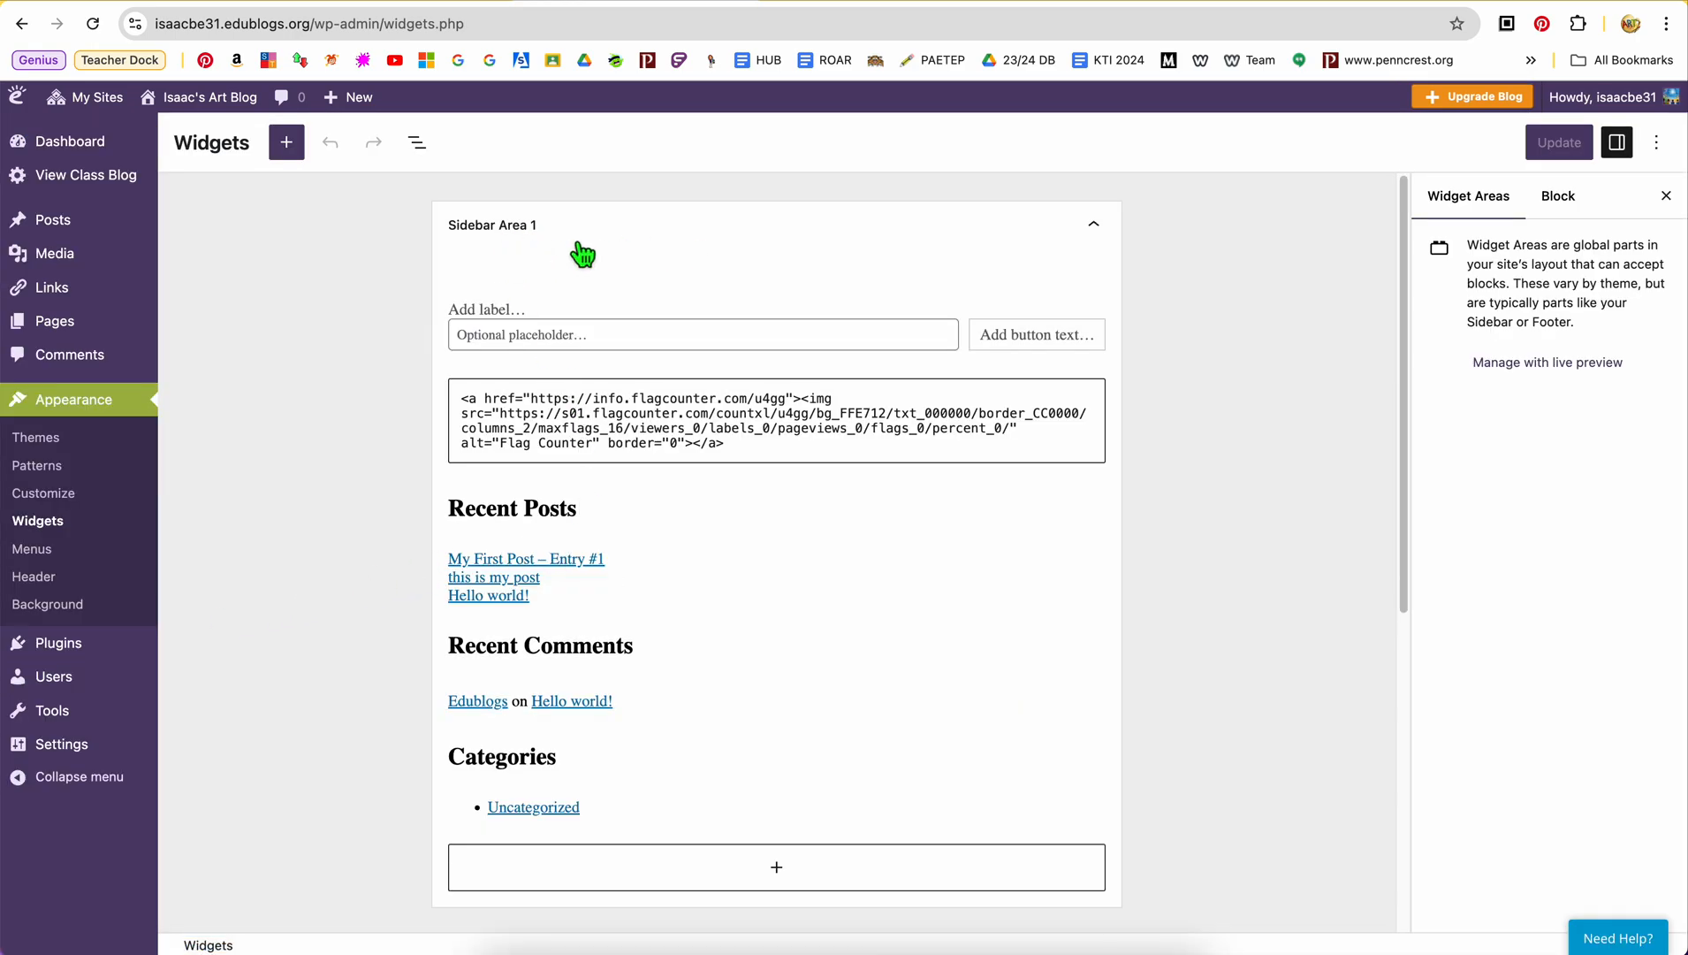
Add a Custom HTML block at the end of Sidebar Area 1 and paste the copied flag counter code into it
{"action": "scroll", "coordinate": [596, 300], "scroll_direction": "down", "scroll_amount": 2}
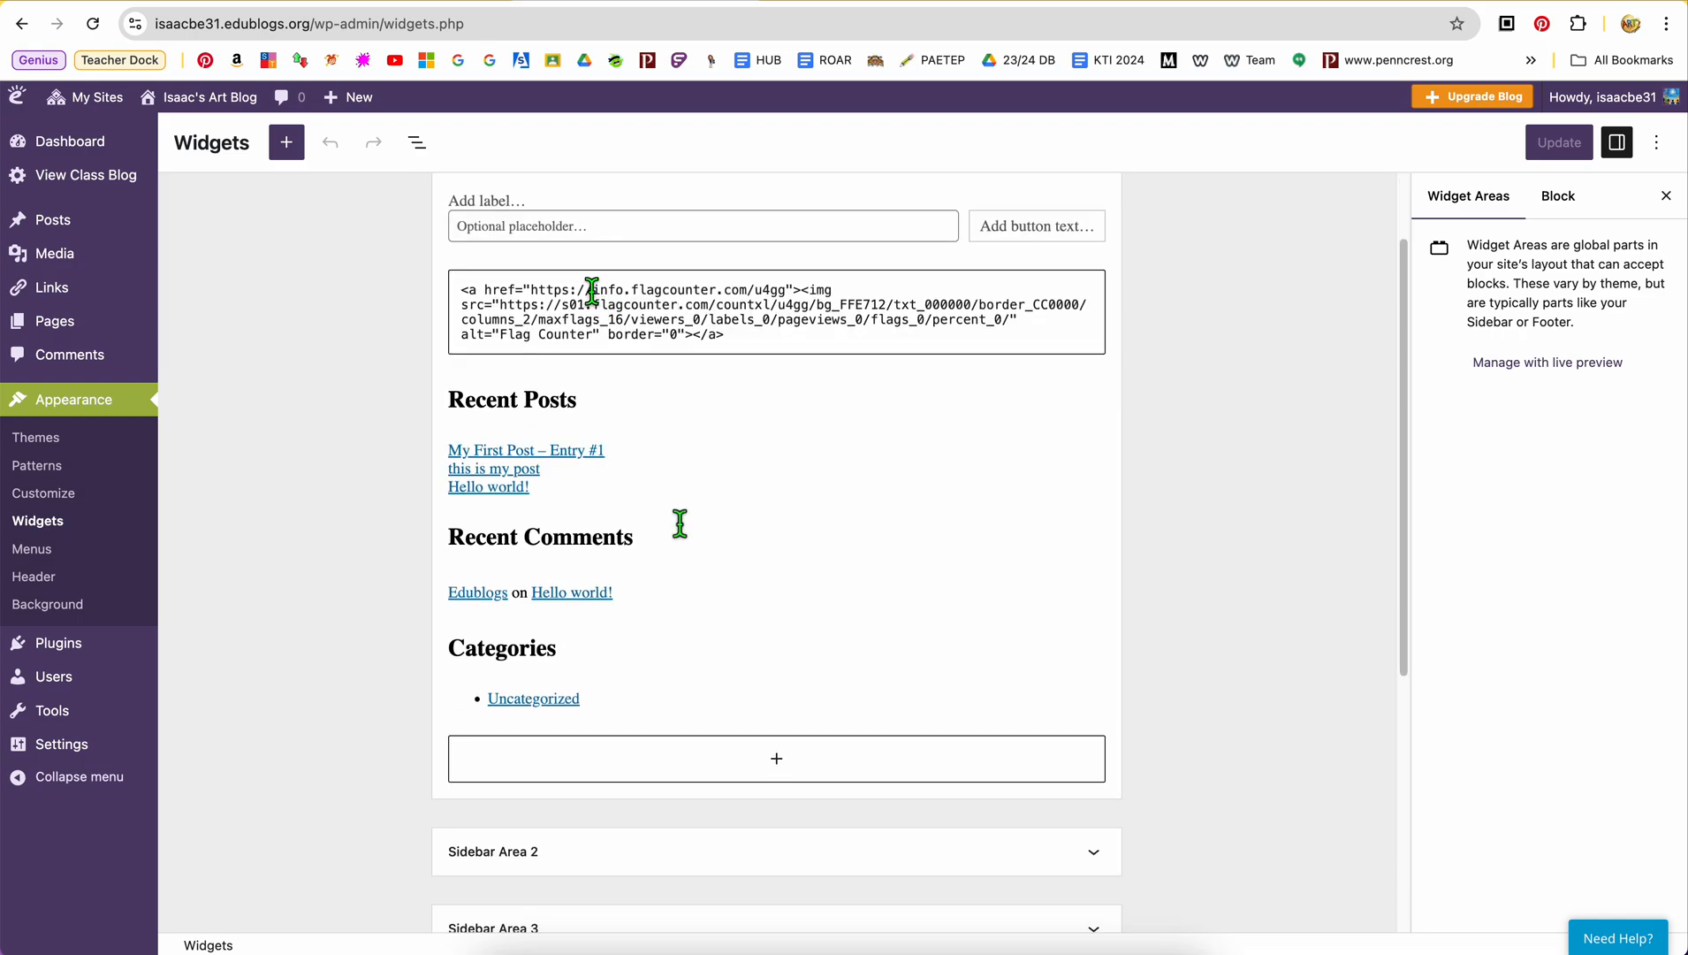
{"action": "left_click", "coordinate": [773, 776]}
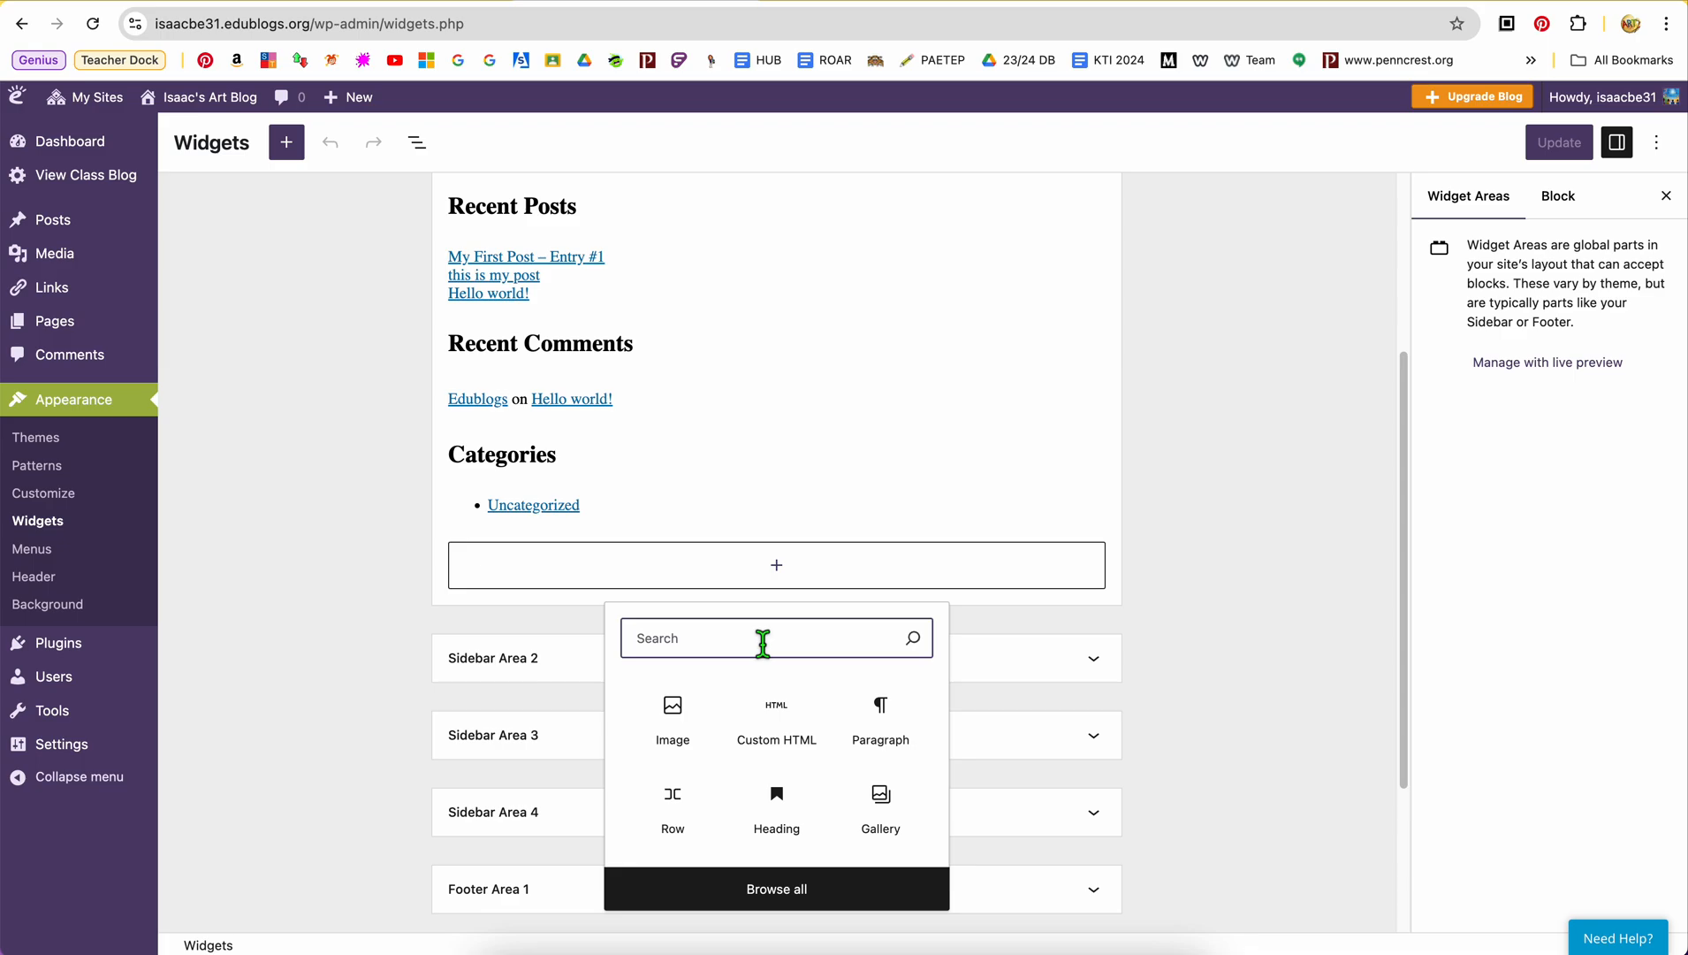
{"action": "type", "text": "html"}
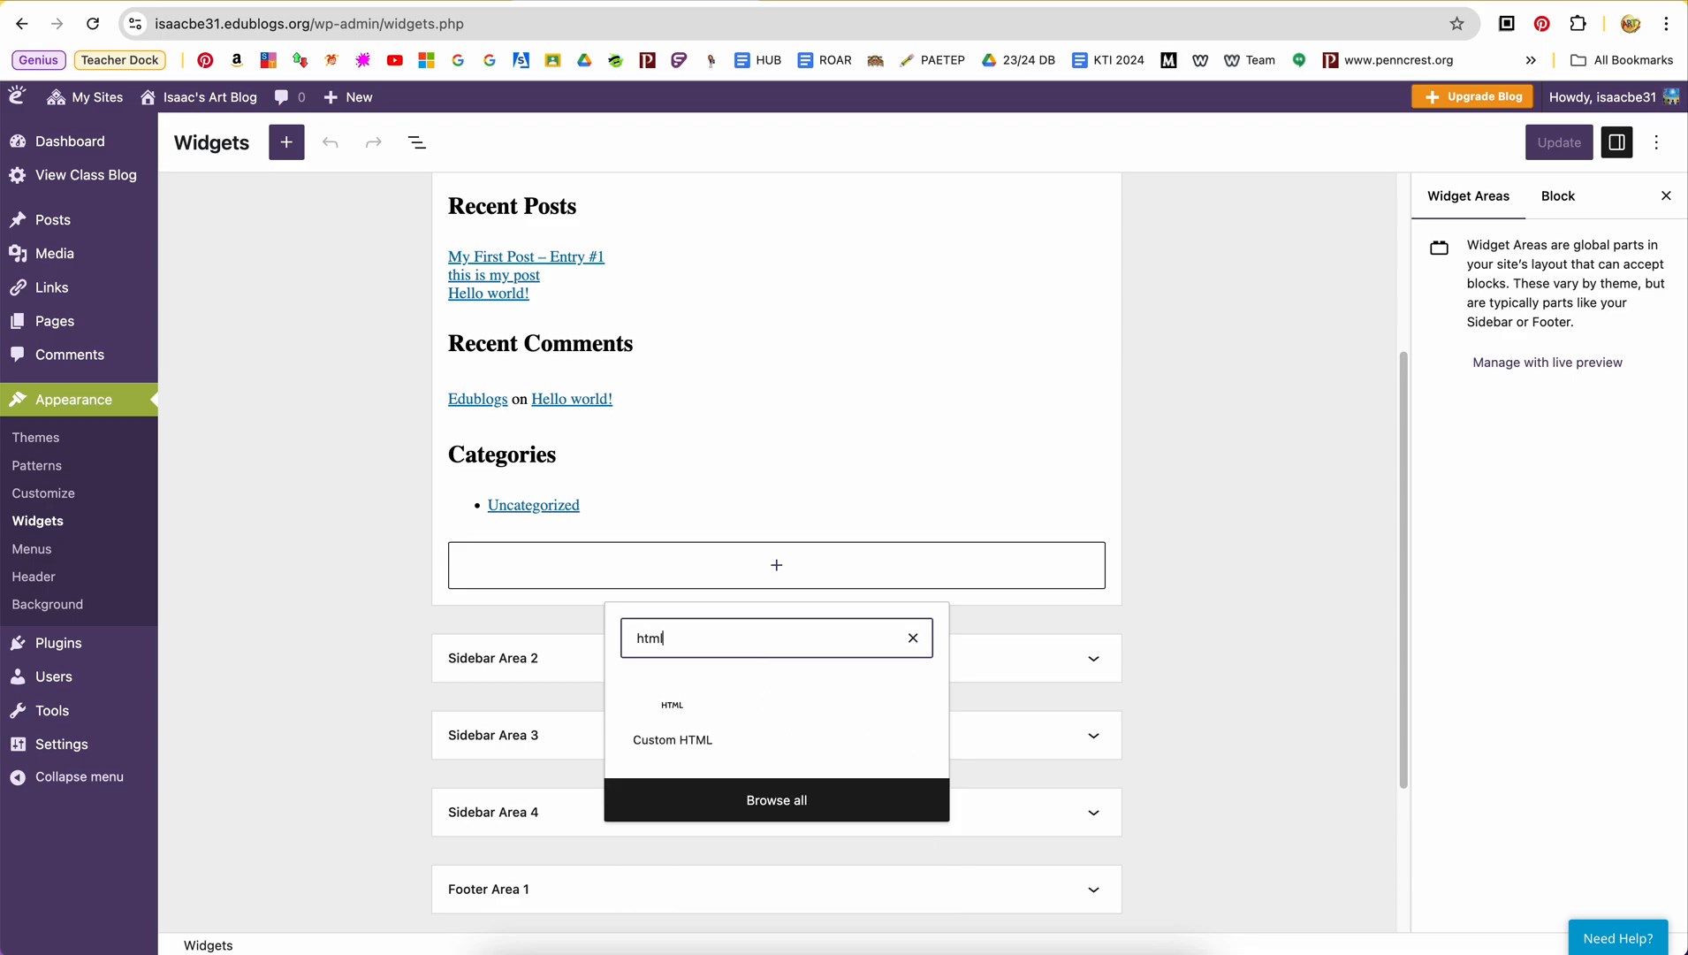
{"action": "left_click", "coordinate": [679, 738]}
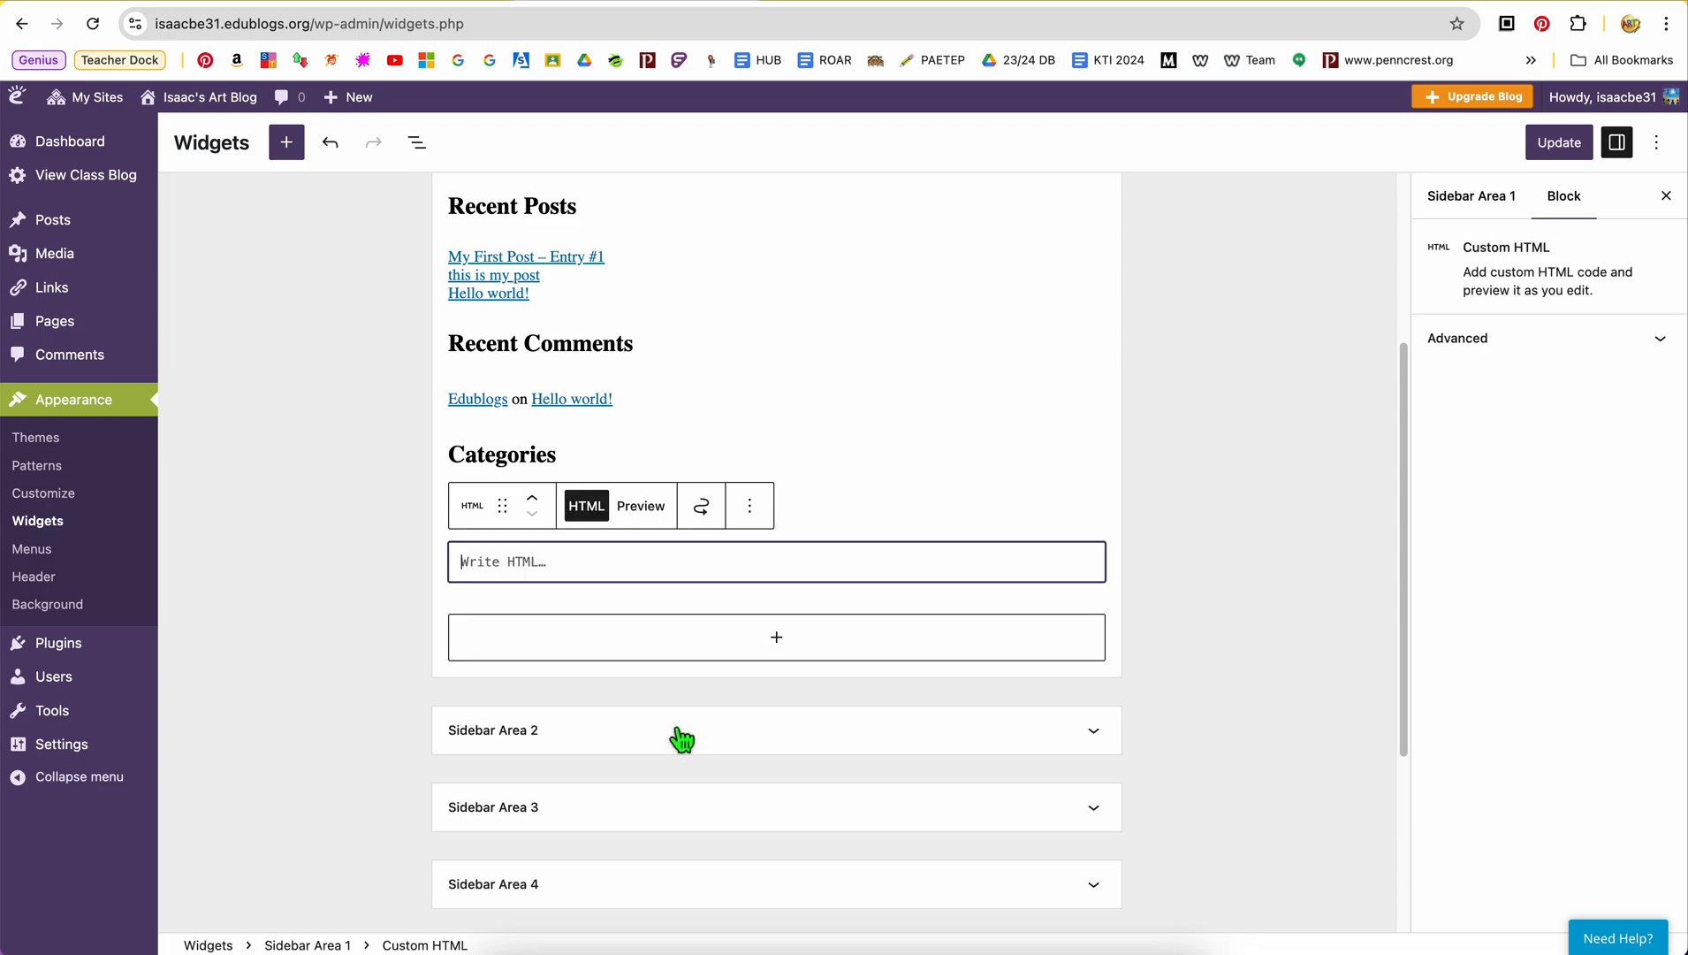
{"action": "left_click", "coordinate": [641, 570]}
{"action": "right_click", "coordinate": [641, 572]}
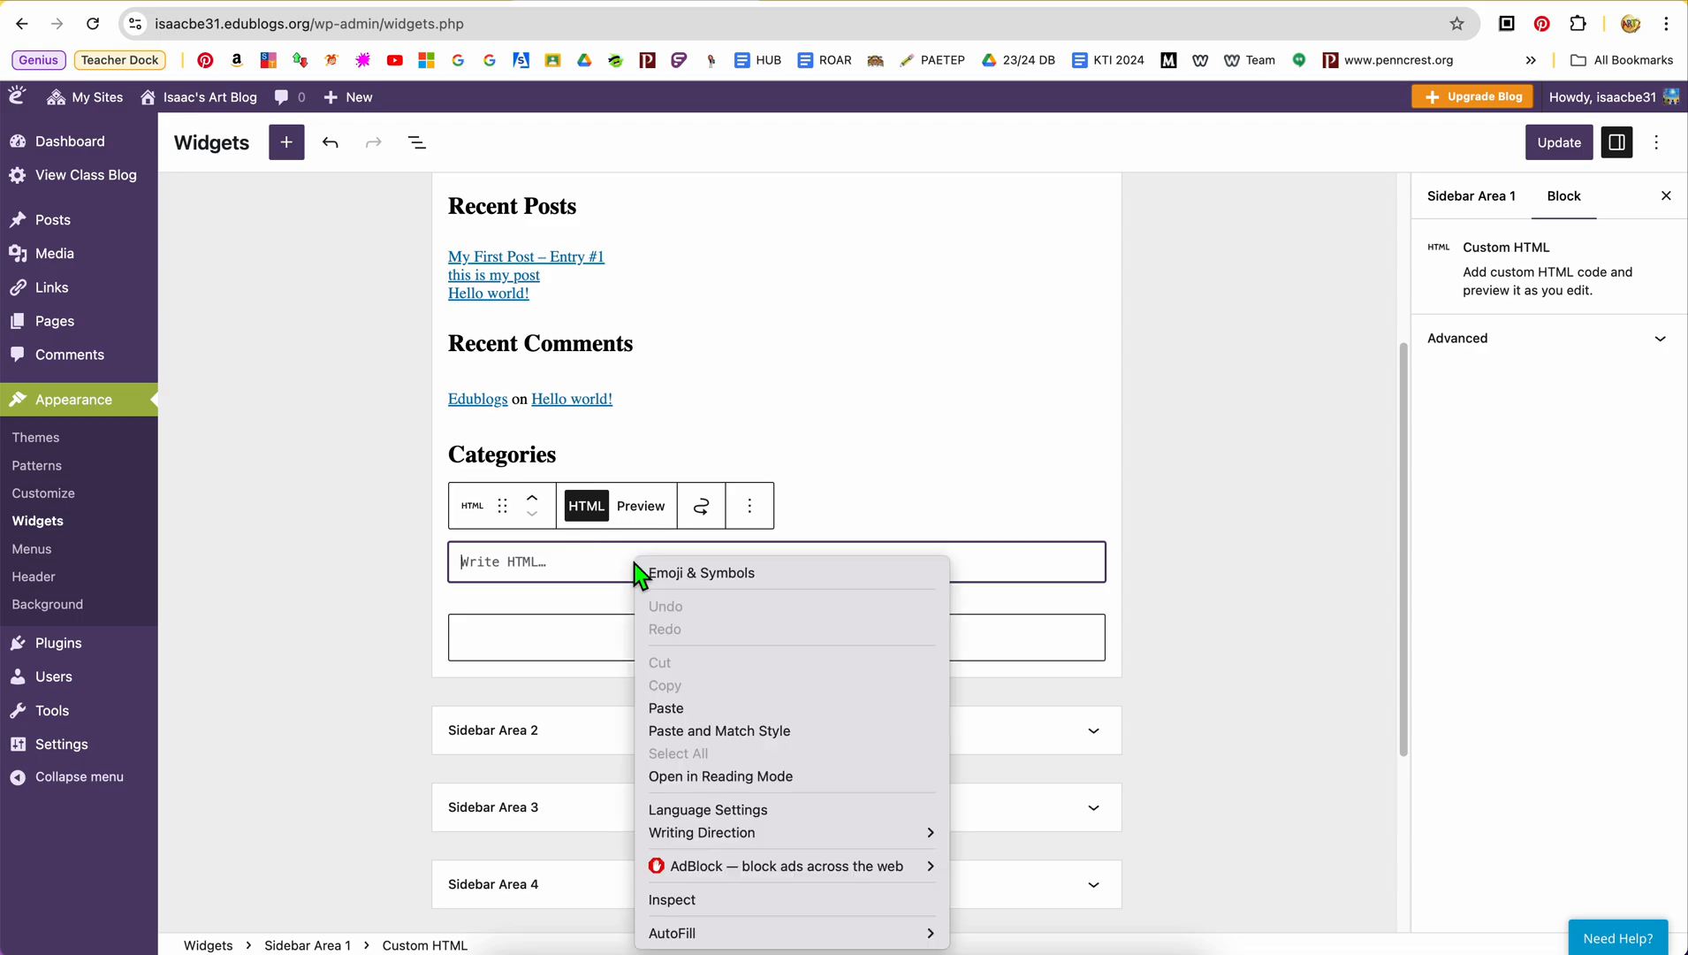
{"action": "left_click", "coordinate": [713, 704]}
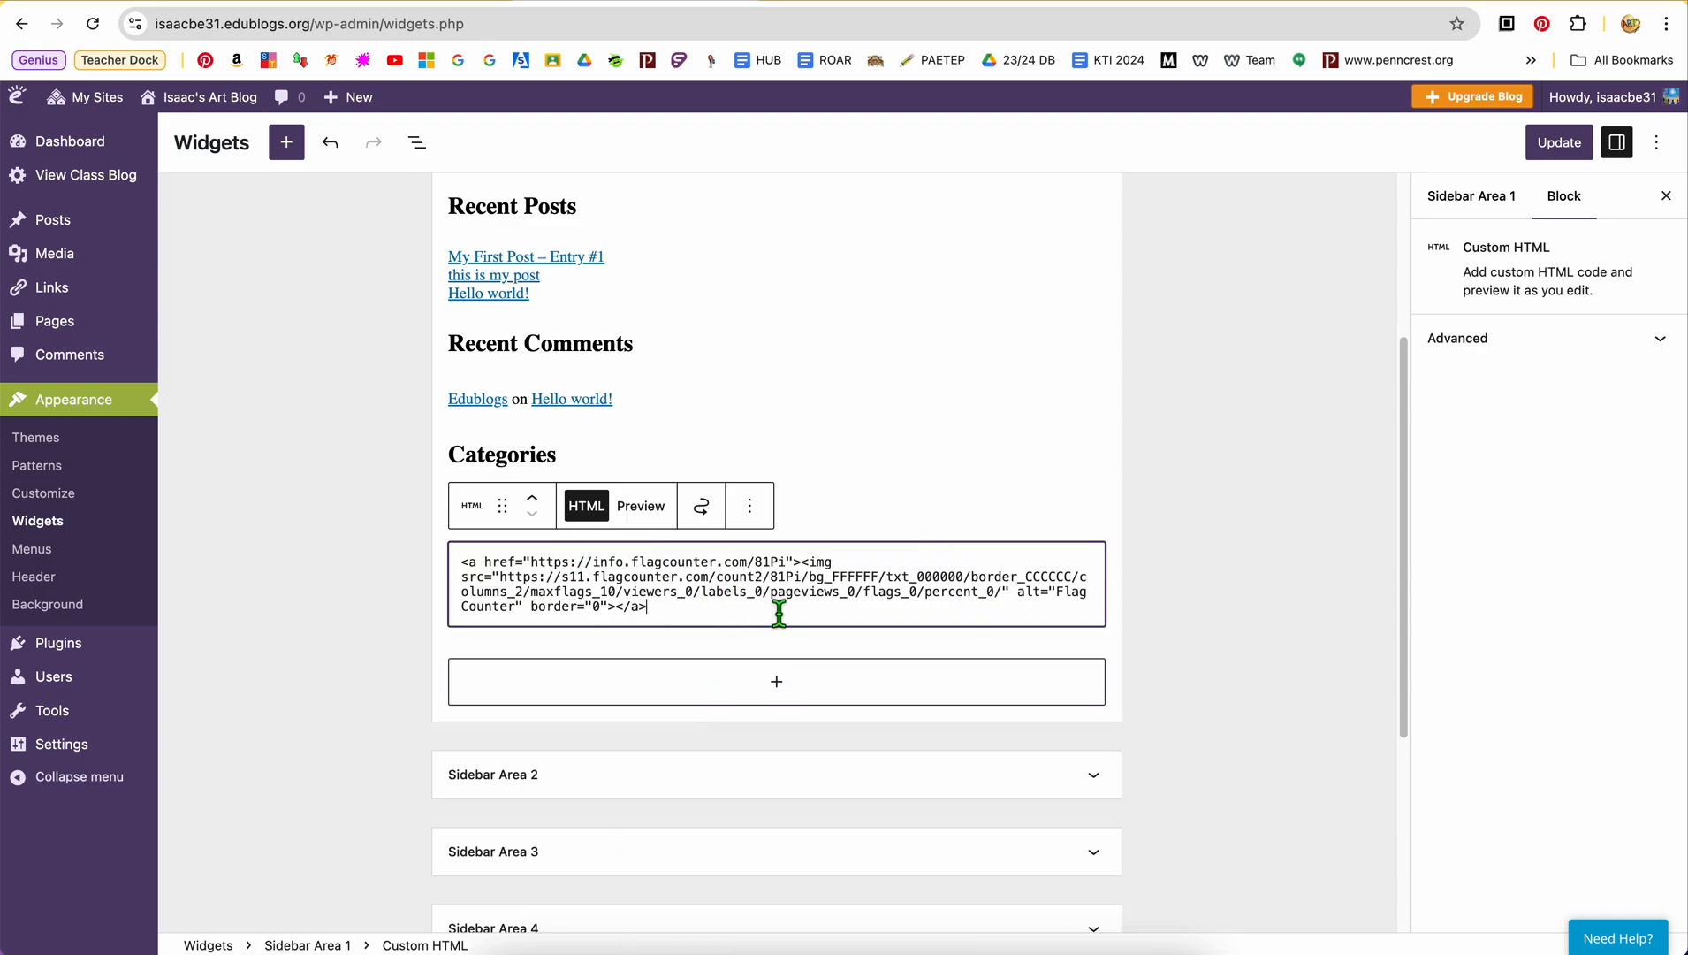
Move the new Custom HTML block directly above Recent Posts, preview it, and save the widgets
{"action": "mouse_move", "coordinate": [502, 506]}
{"action": "left_mouse_down"}
{"action": "mouse_move", "coordinate": [514, 262]}
{"action": "mouse_move", "coordinate": [547, 529]}
{"action": "mouse_move", "coordinate": [491, 494]}
{"action": "left_mouse_up"}
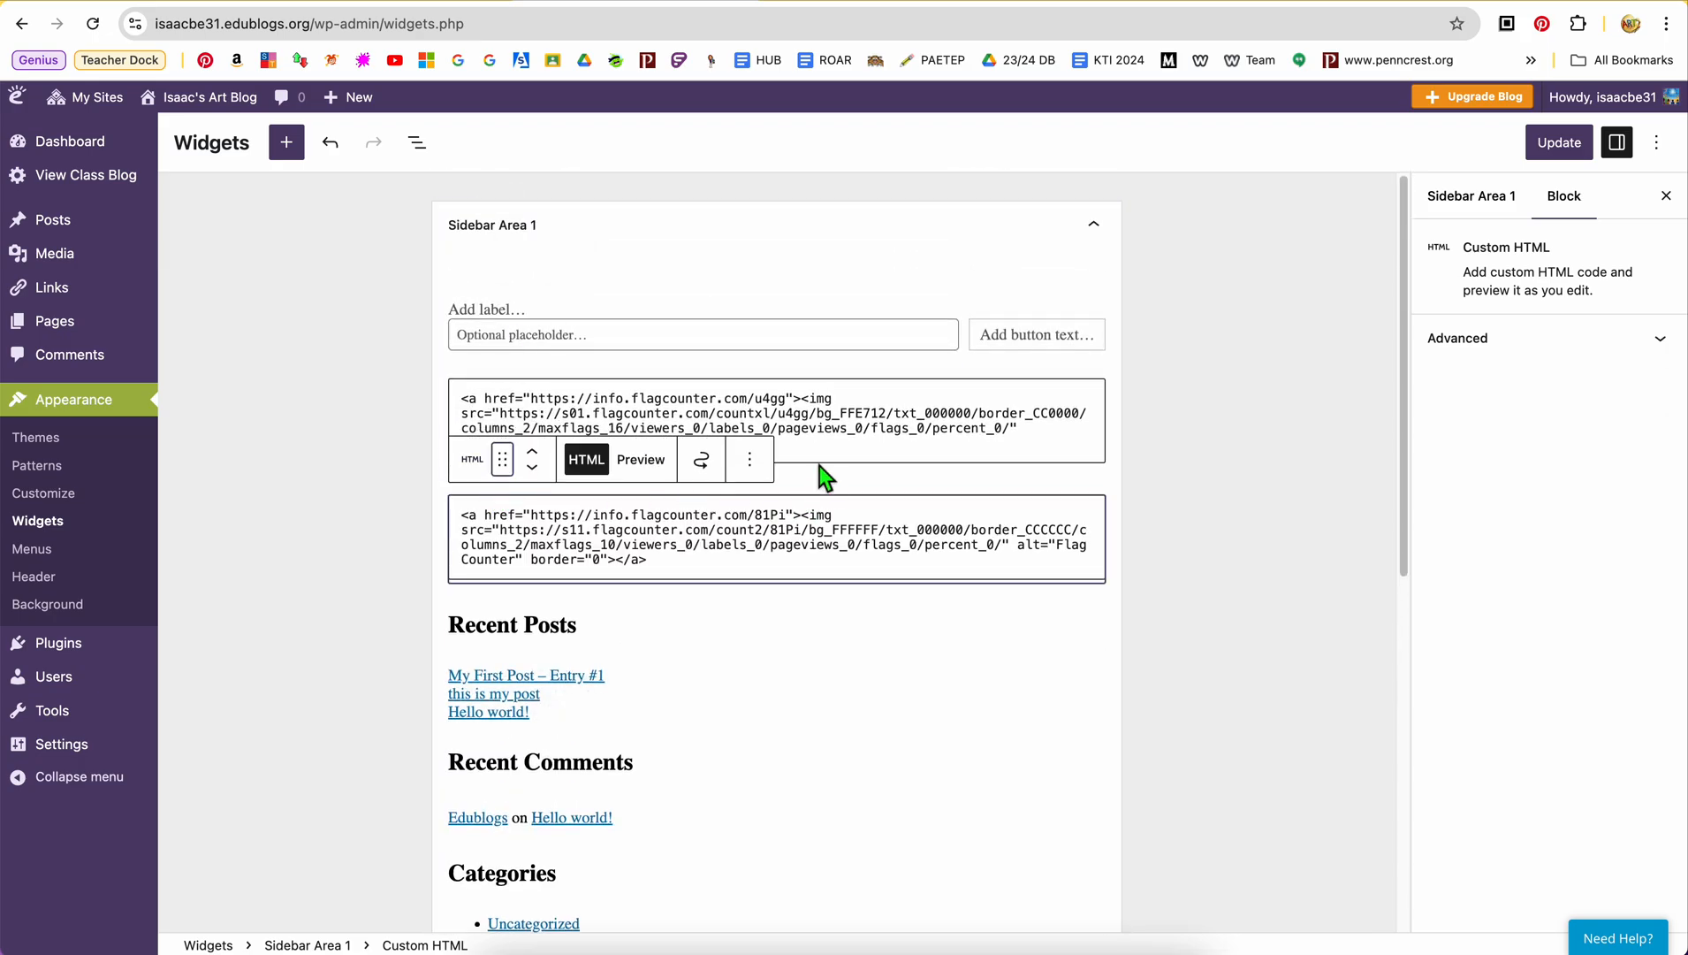
{"action": "scroll", "coordinate": [1017, 557], "scroll_direction": "down", "scroll_amount": 1}
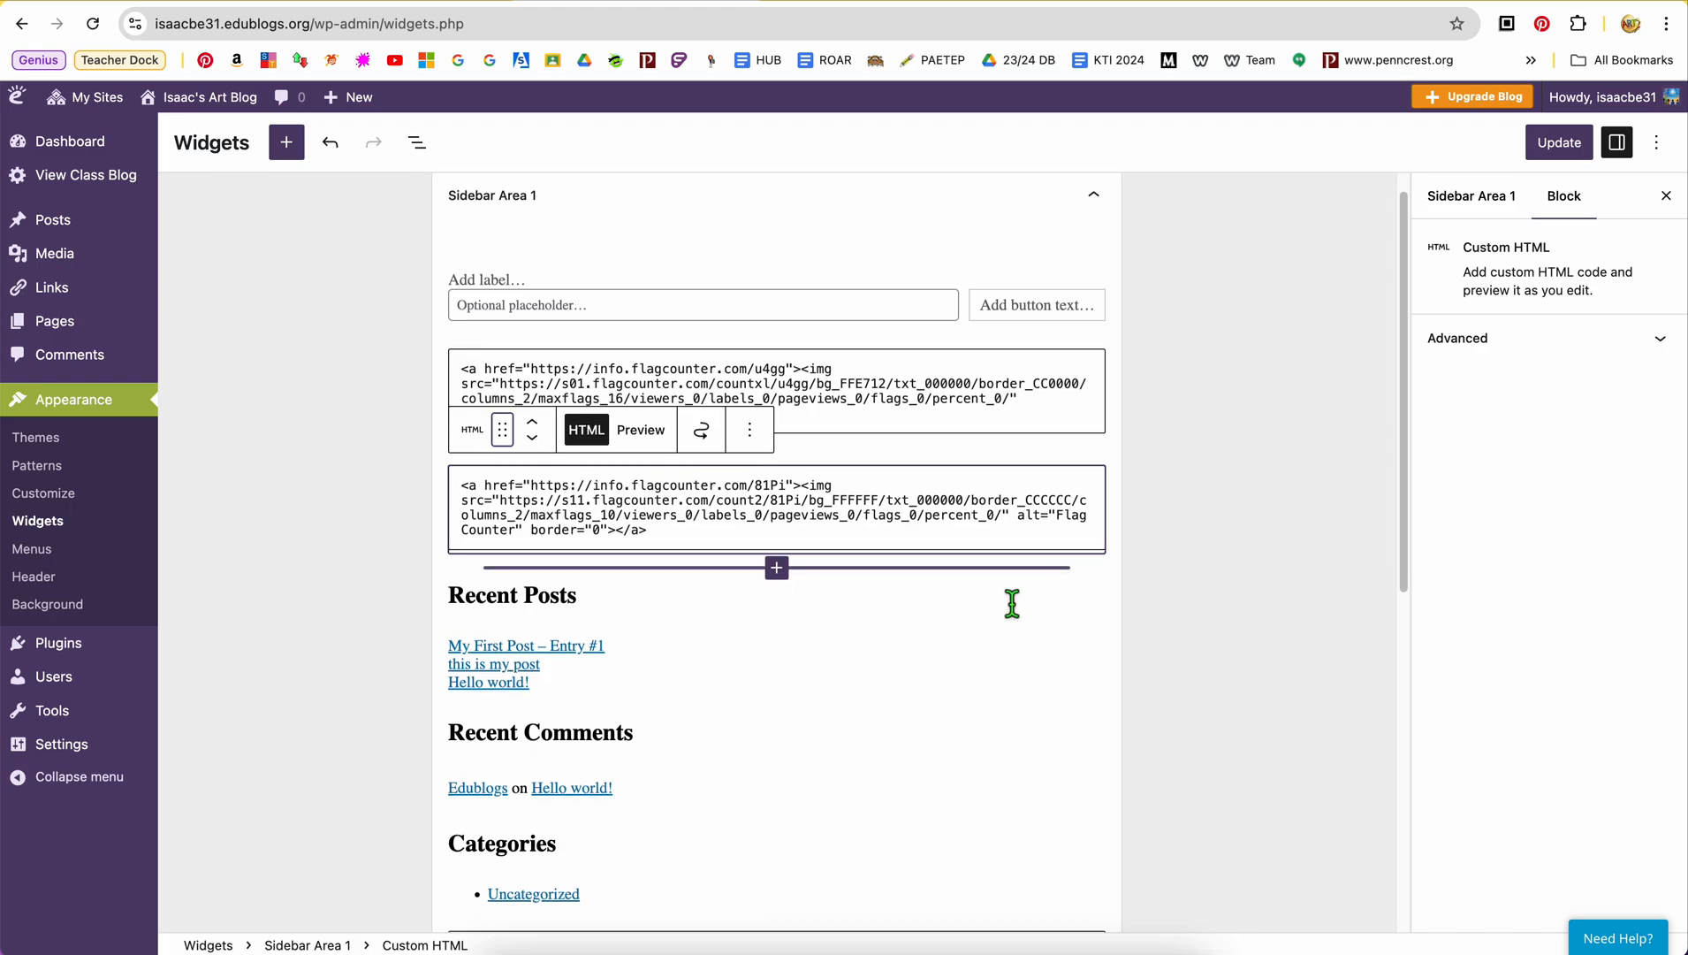
{"action": "left_click", "coordinate": [662, 446]}
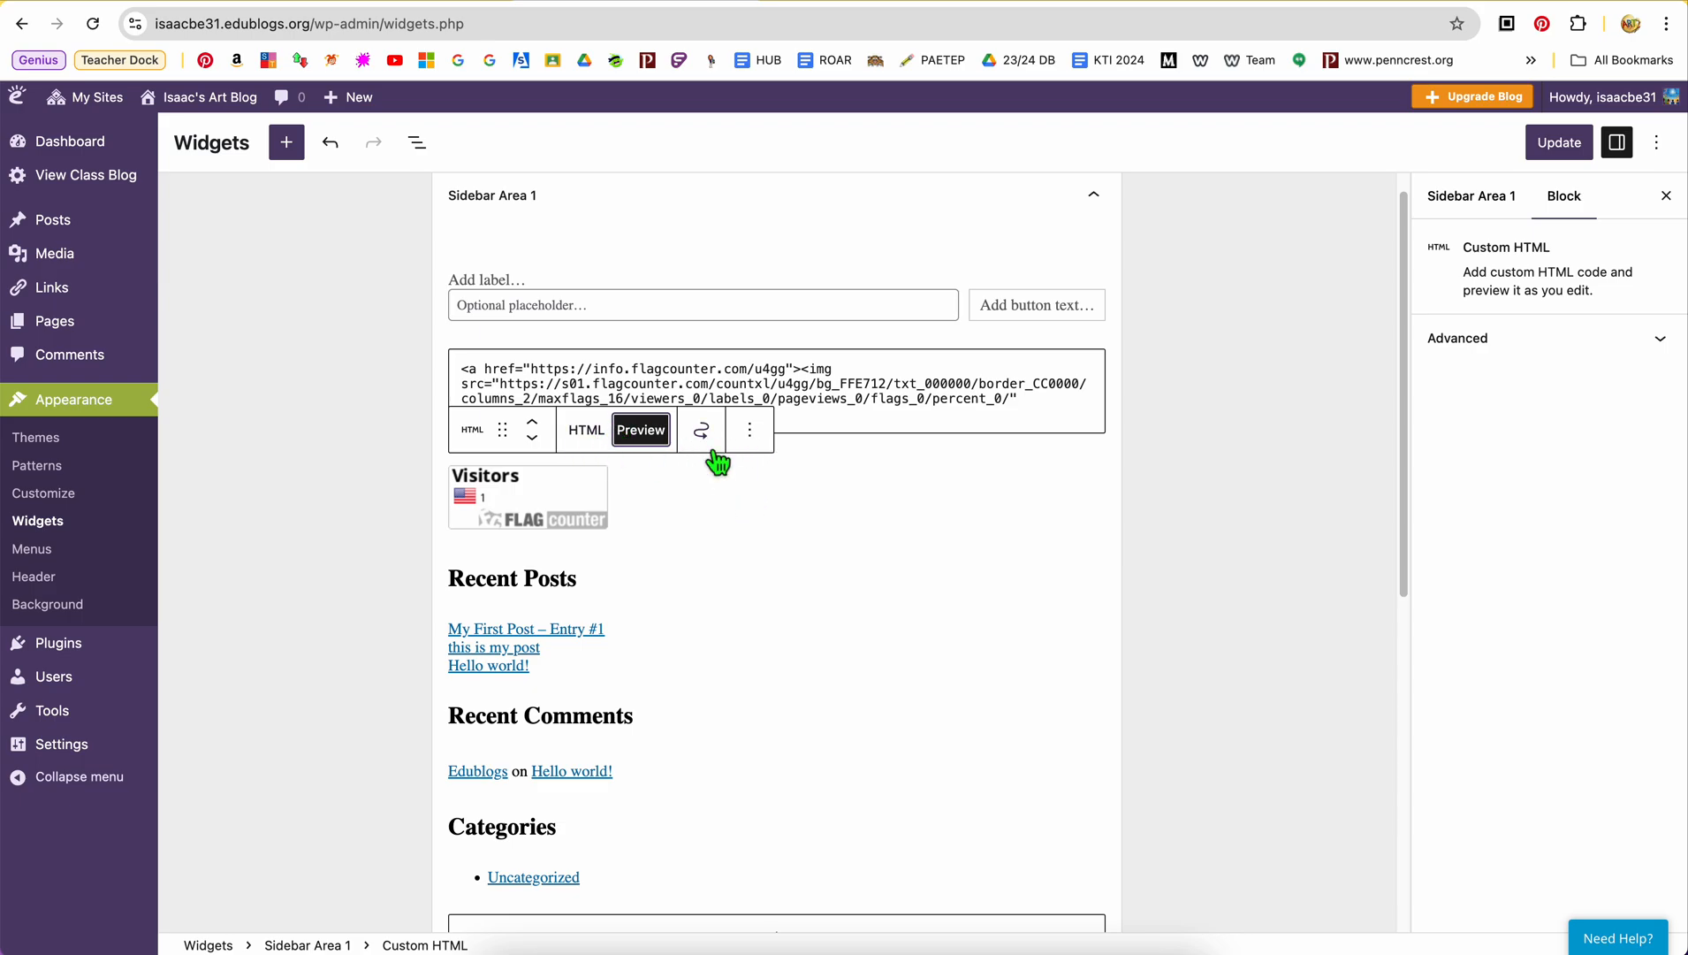
{"action": "left_click", "coordinate": [793, 529]}
{"action": "scroll", "coordinate": [1151, 686], "scroll_direction": "down", "scroll_amount": 1}
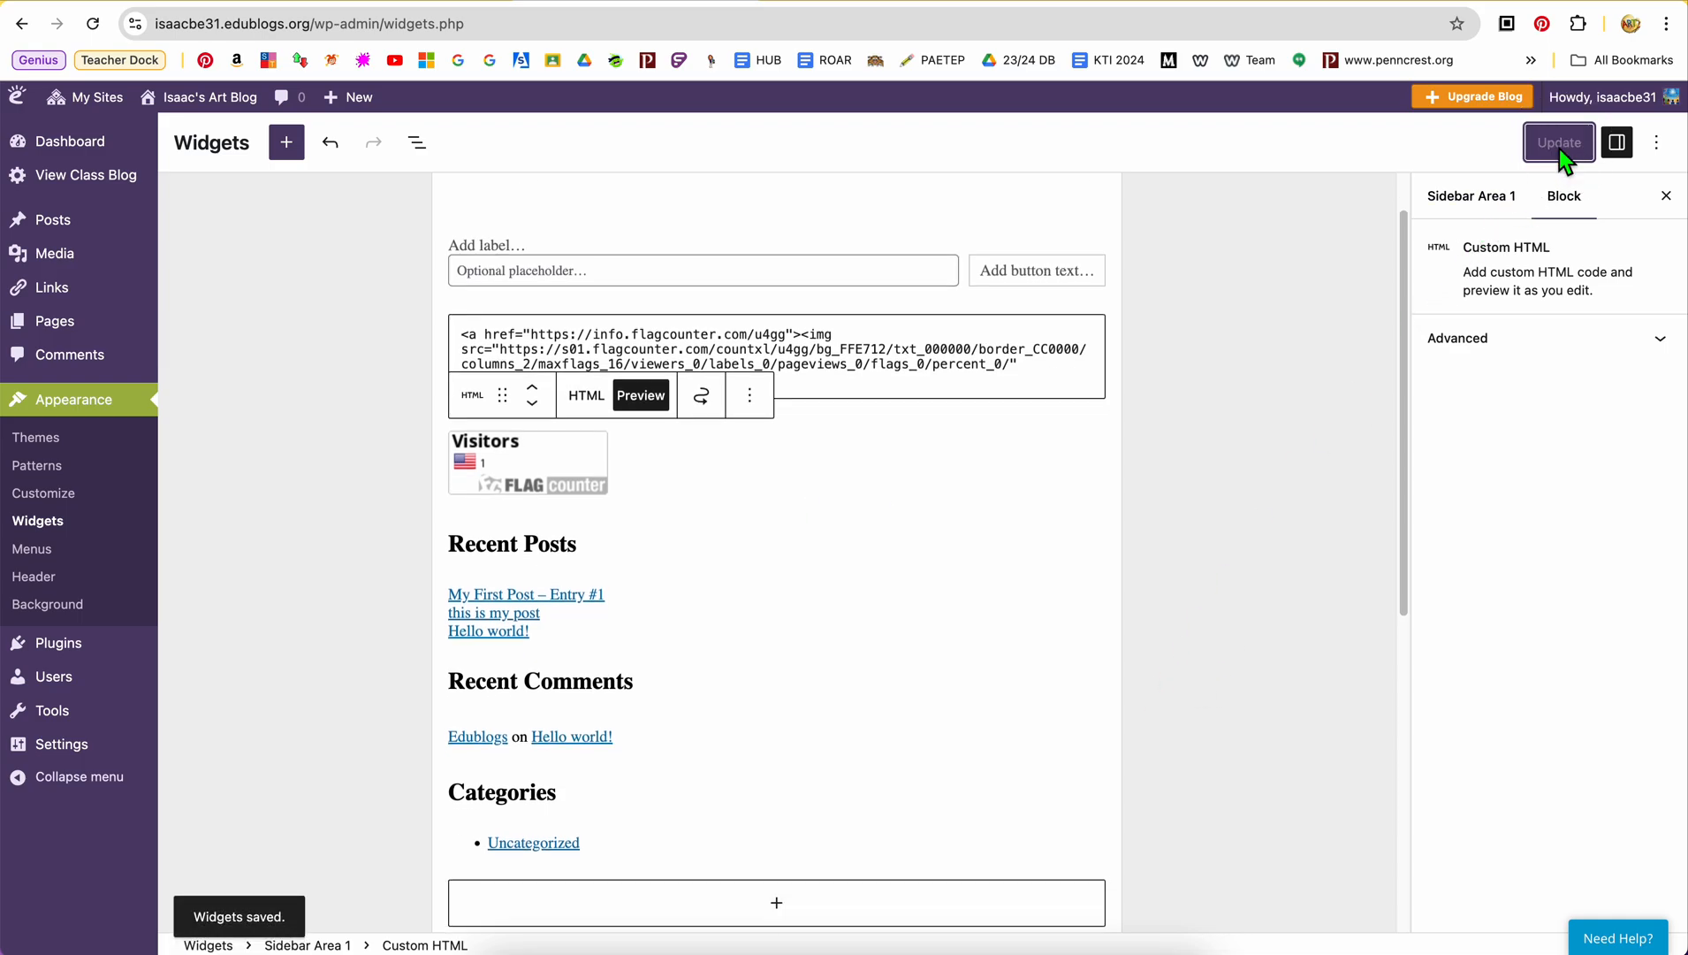
Visit the art blog and examine the Pages menu and both flag counters in the sidebar
{"action": "mouse_move", "coordinate": [211, 102]}
{"action": "left_click", "coordinate": [207, 141]}
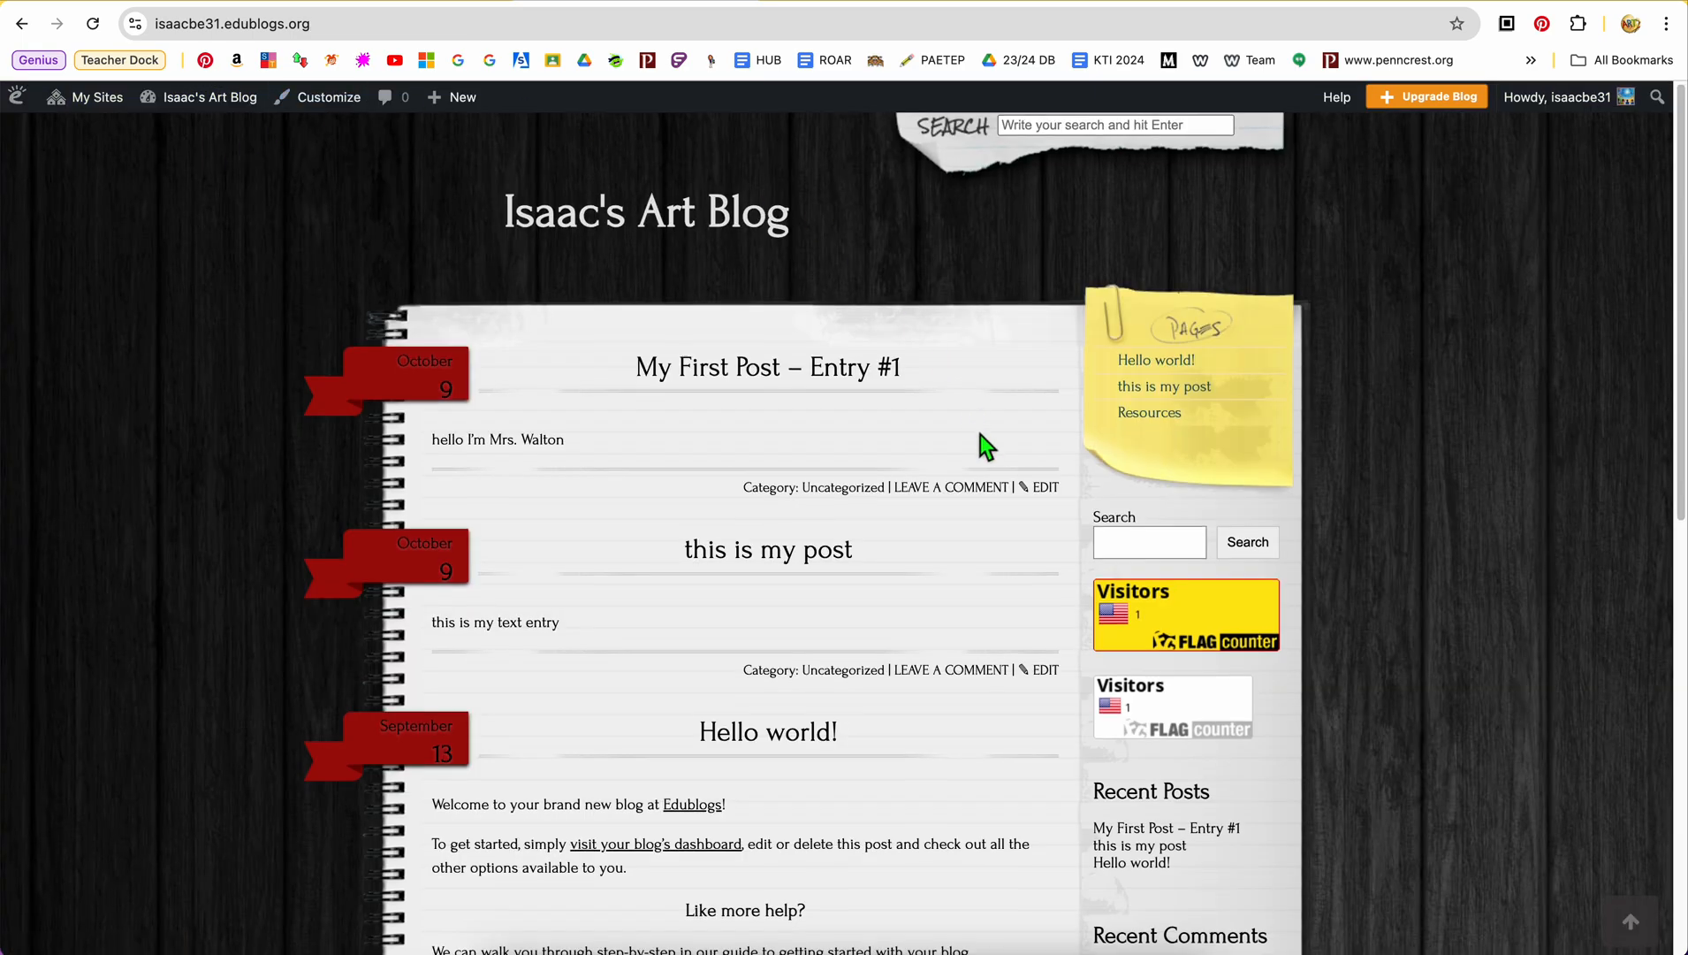
{"action": "scroll", "coordinate": [980, 434], "scroll_direction": "down", "scroll_amount": 2}
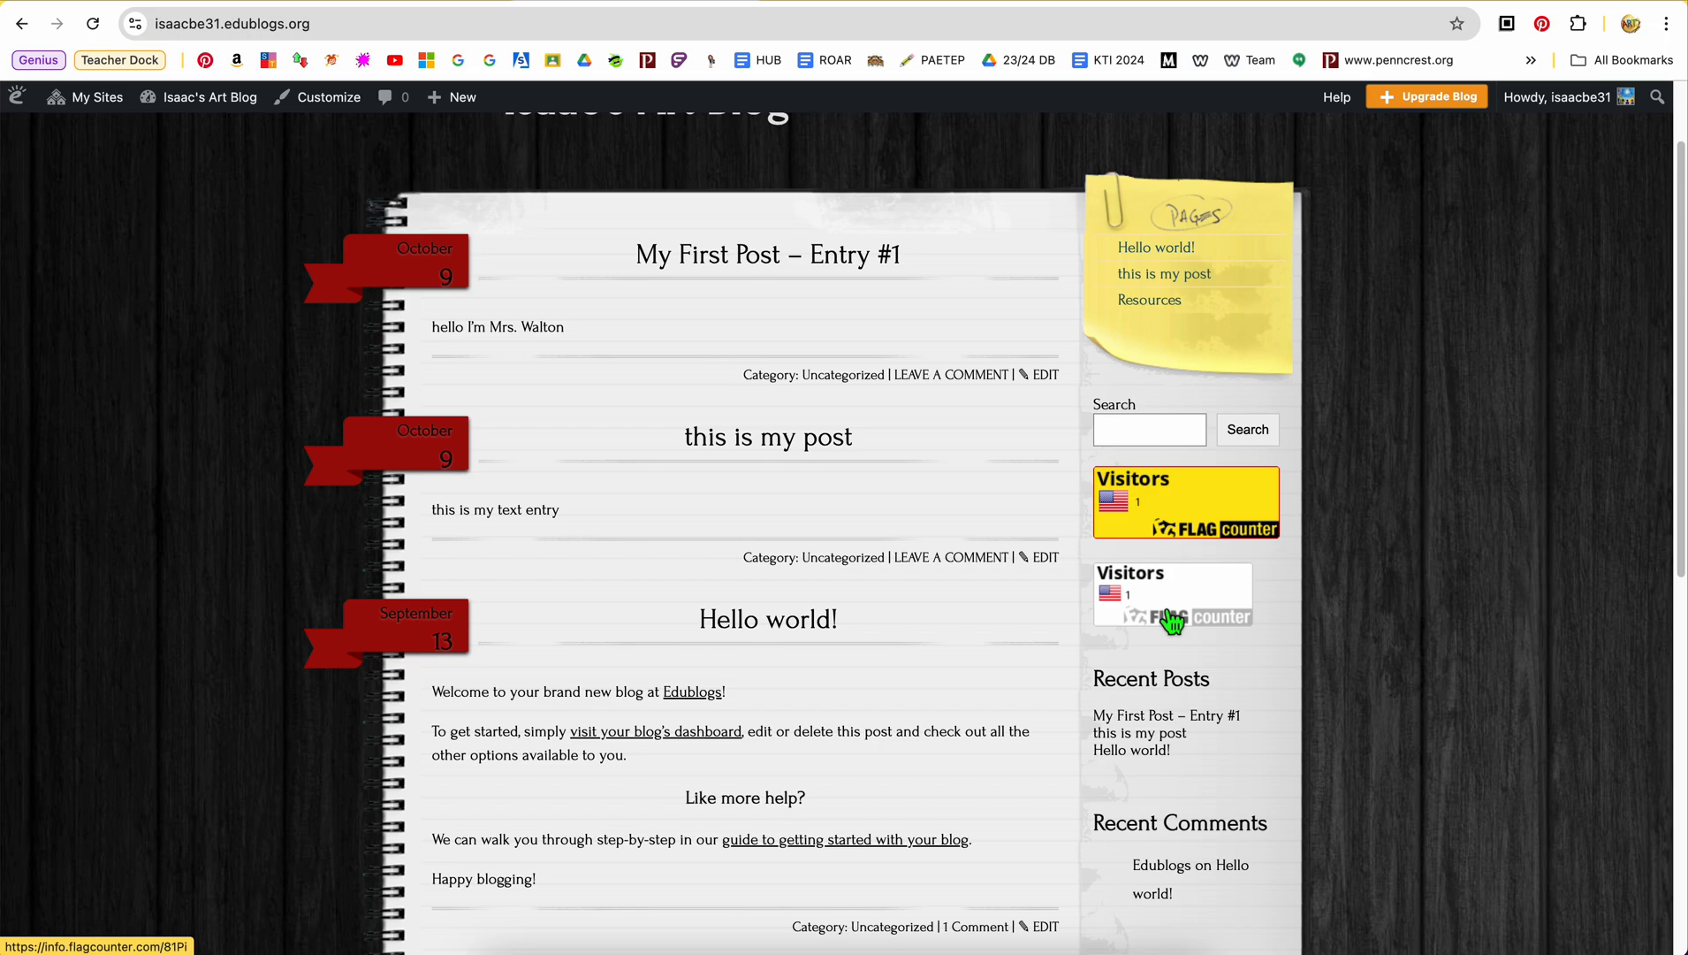
{"action": "scroll", "coordinate": [827, 422], "scroll_direction": "up", "scroll_amount": 2}
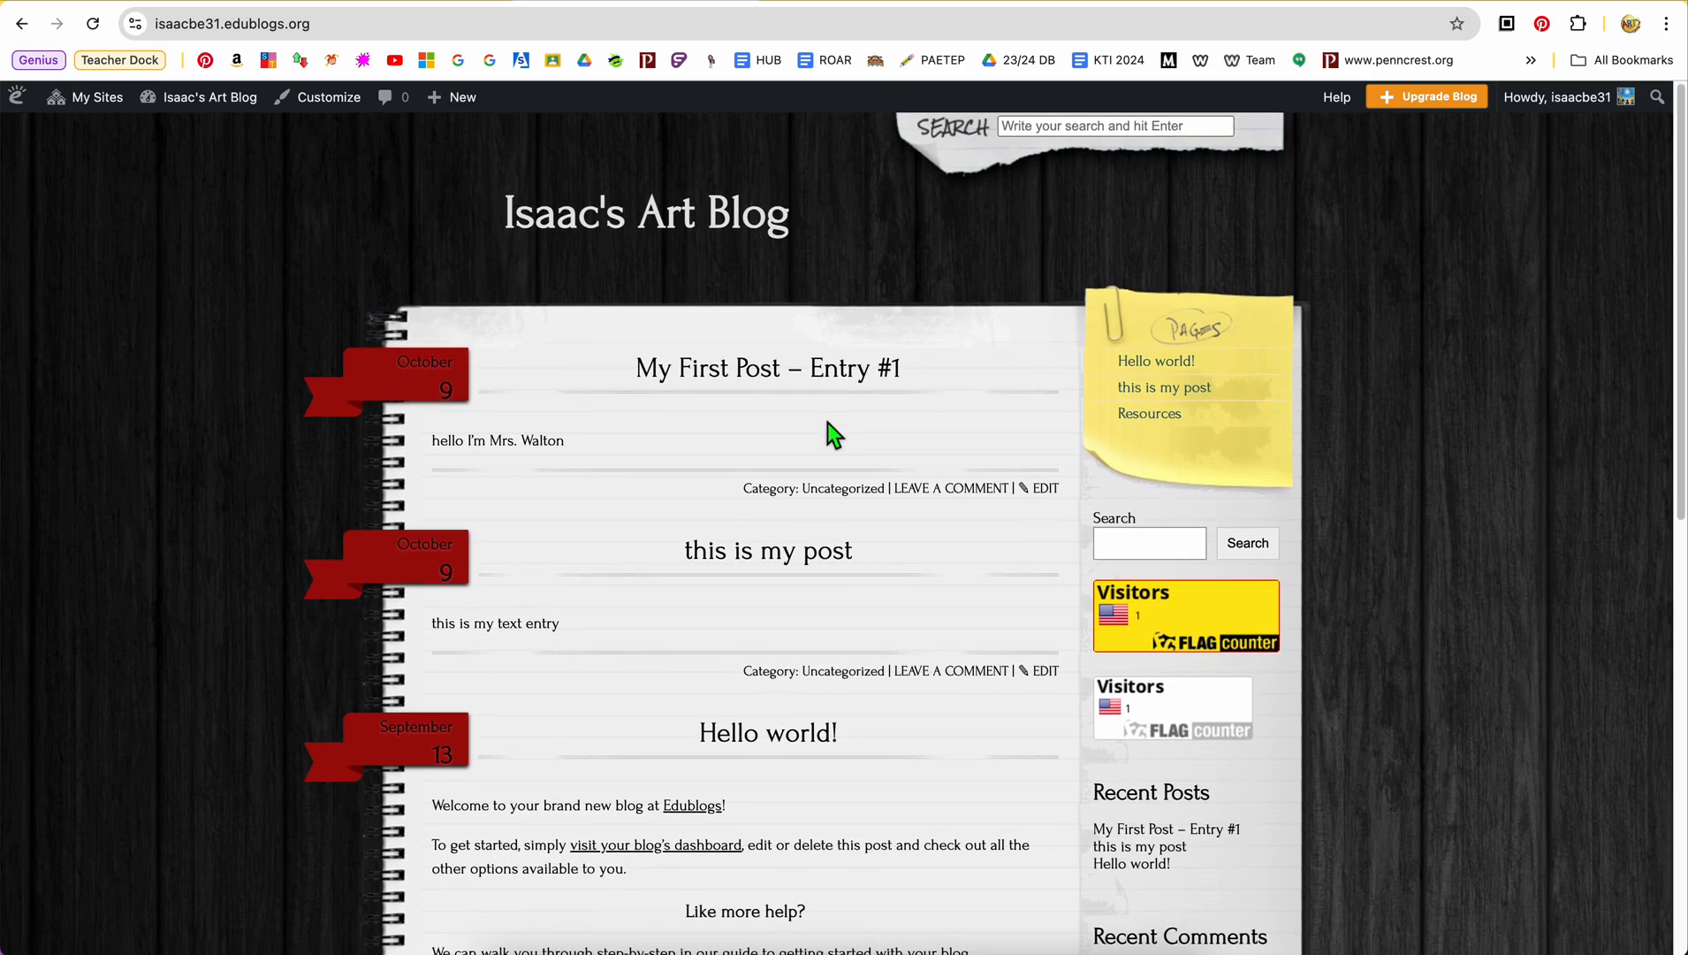